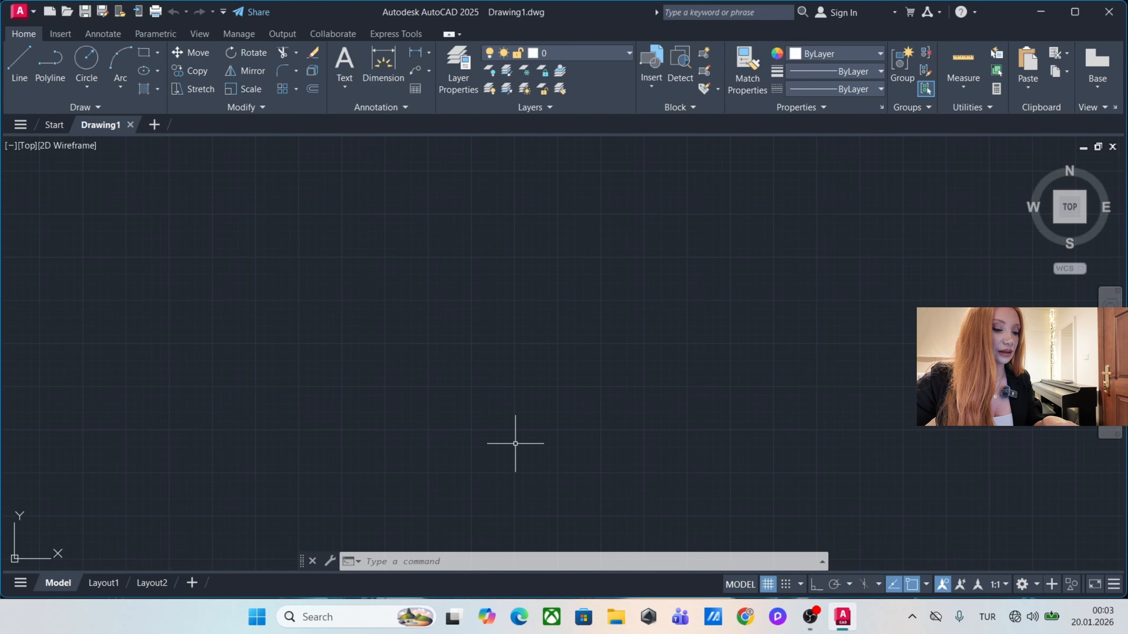
Draw a closed triangle from three connected lines in the middle of the drawing, with a base about 2900 units long.
type("lin")
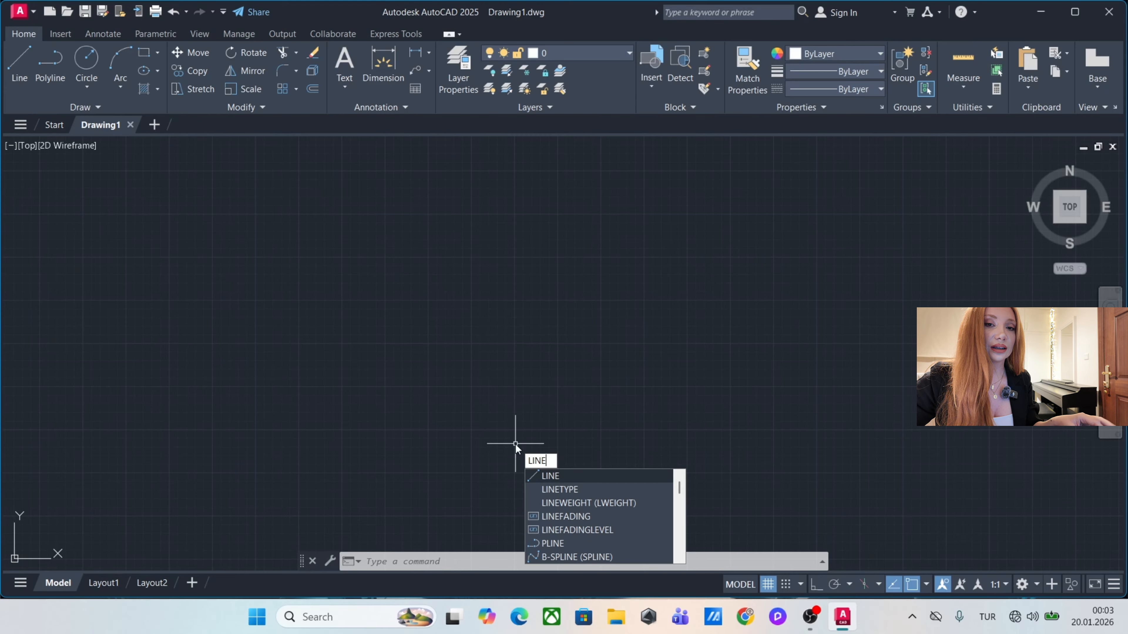
type("e")
key("space")
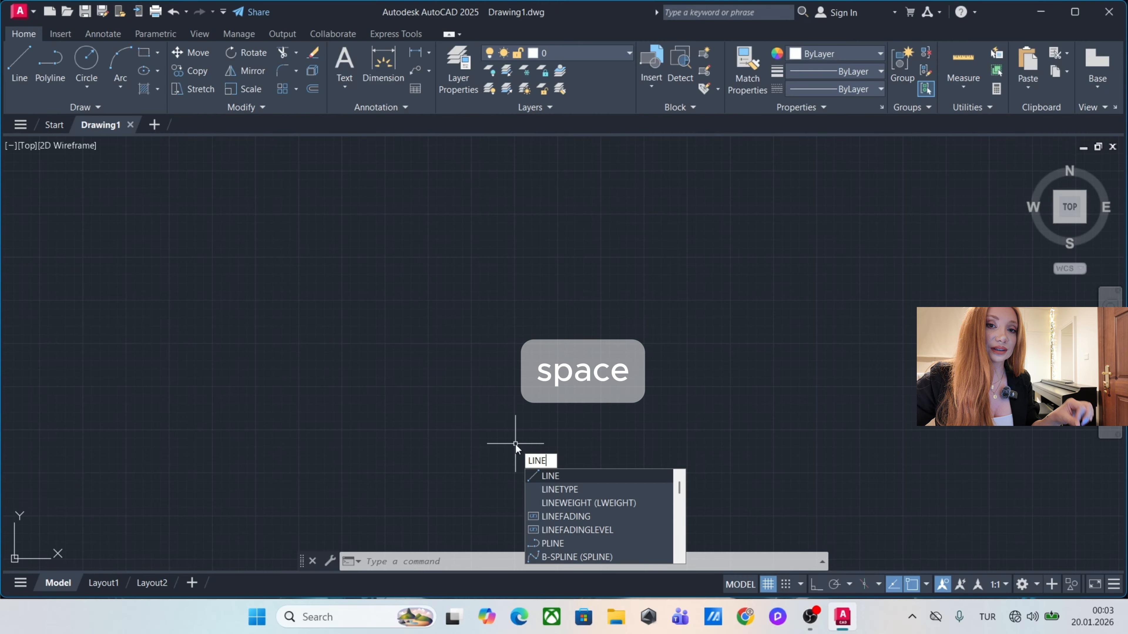
key("Return")
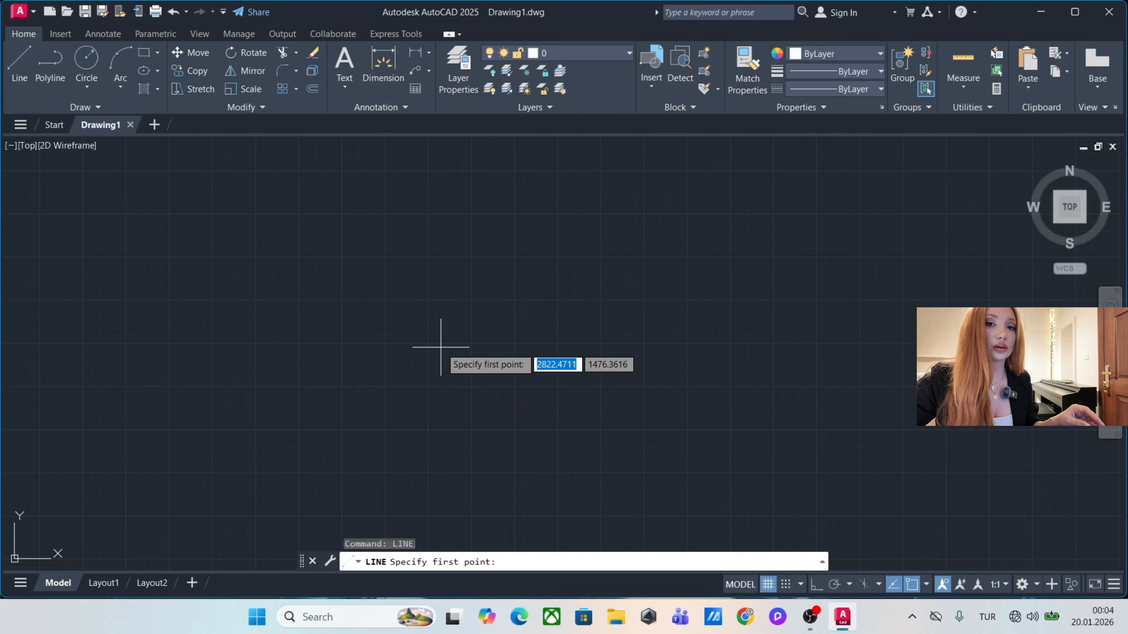
left_click(241, 437)
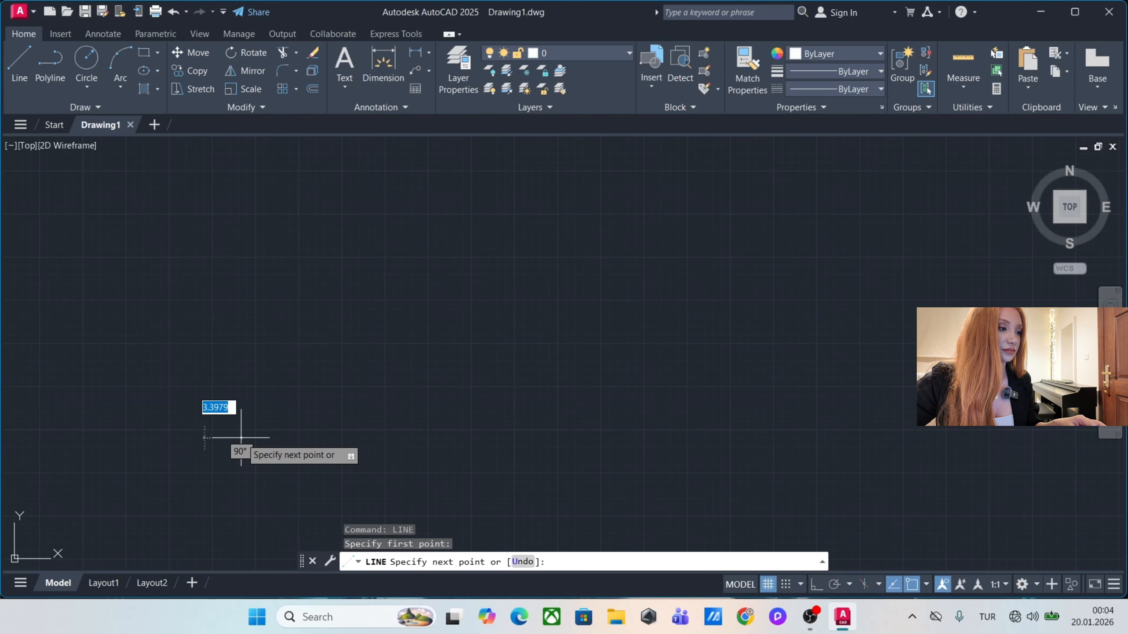
left_click(473, 167)
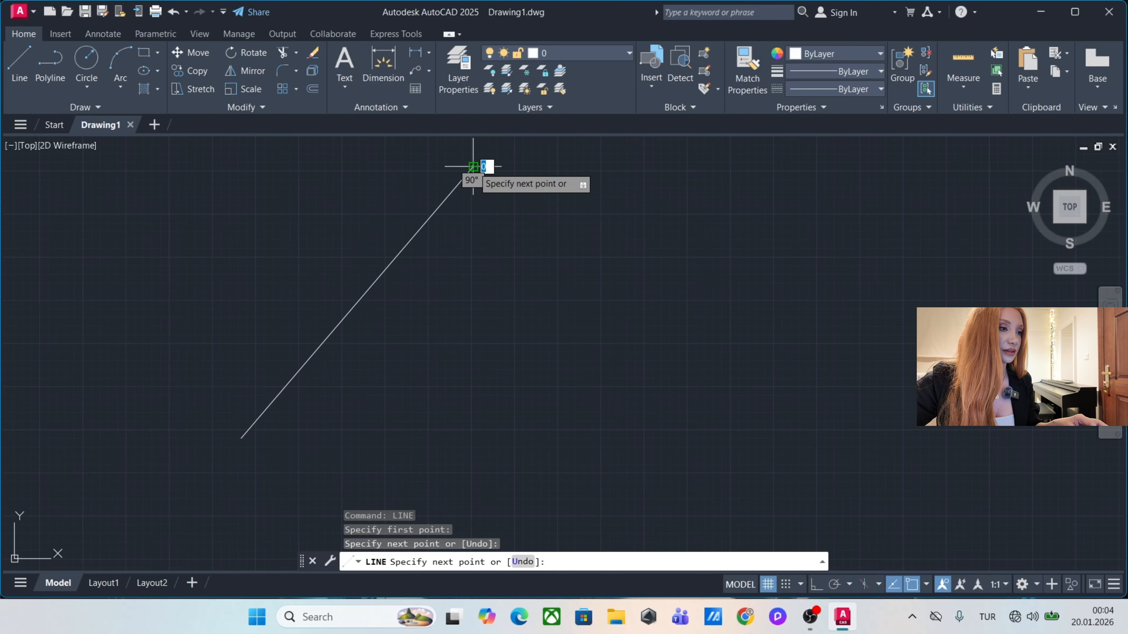
left_click(747, 468)
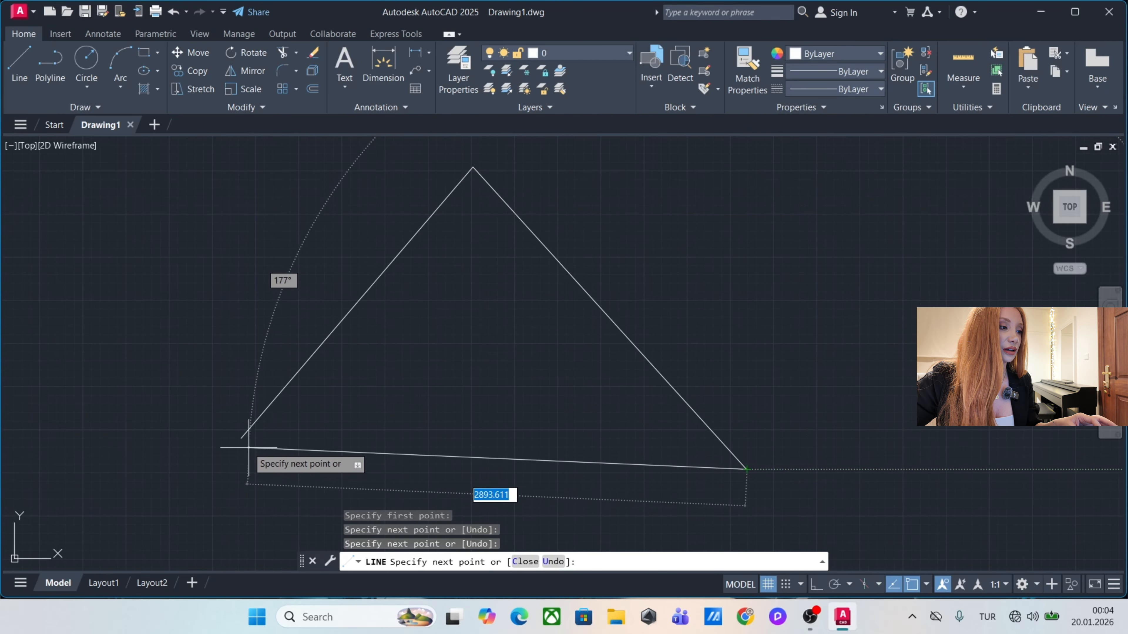
left_click(241, 438)
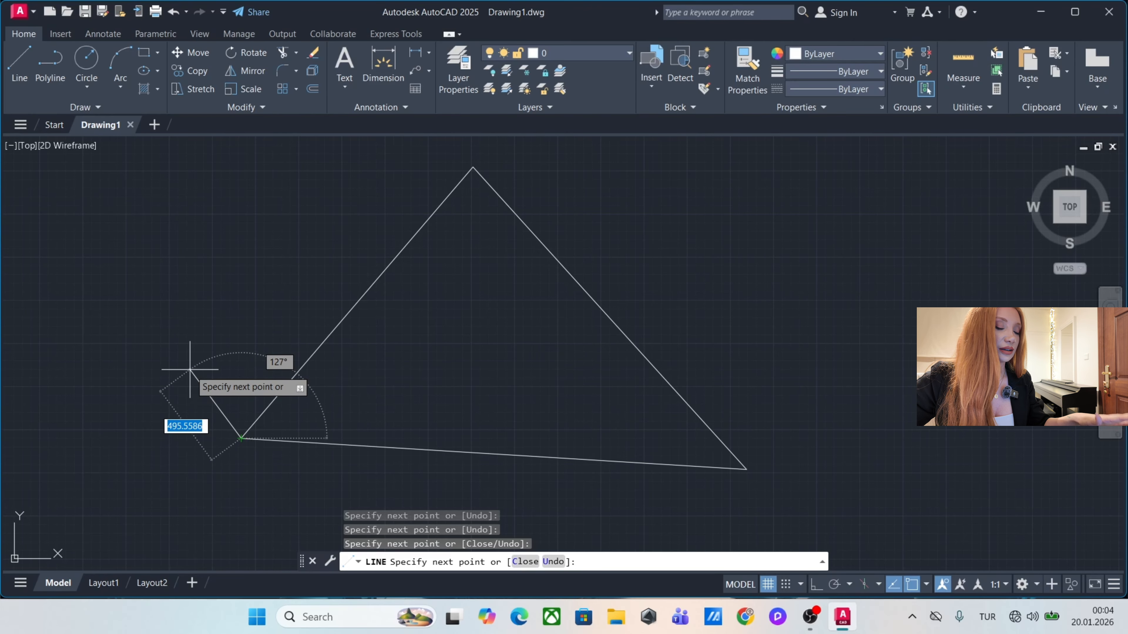
key("Escape")
key("space")
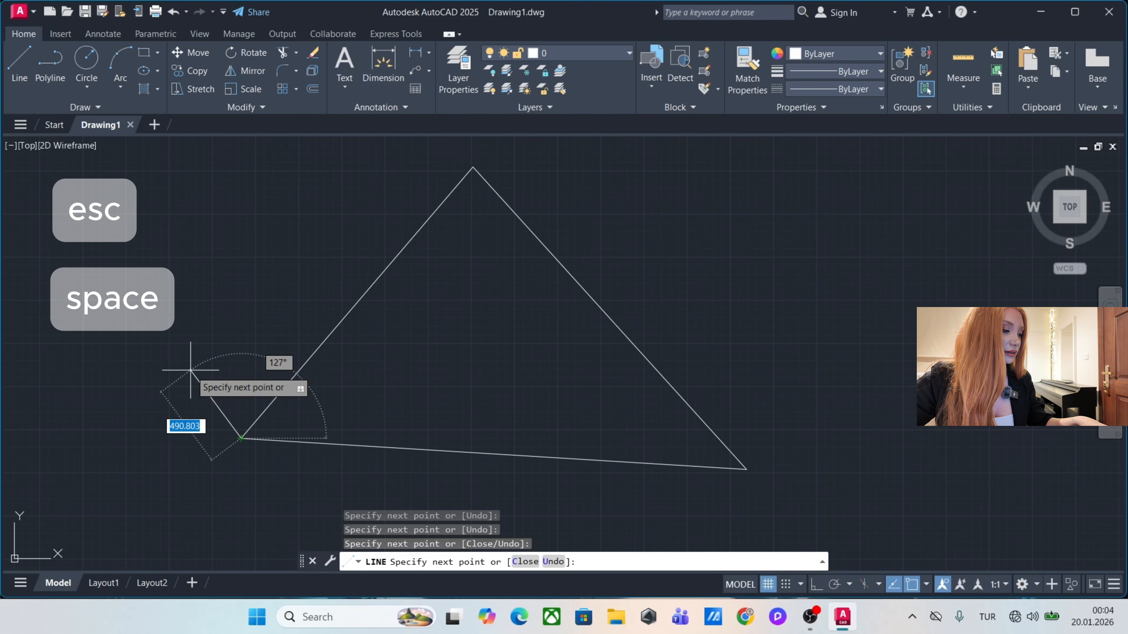
key("Escape")
key("Escape")
key("Escape")
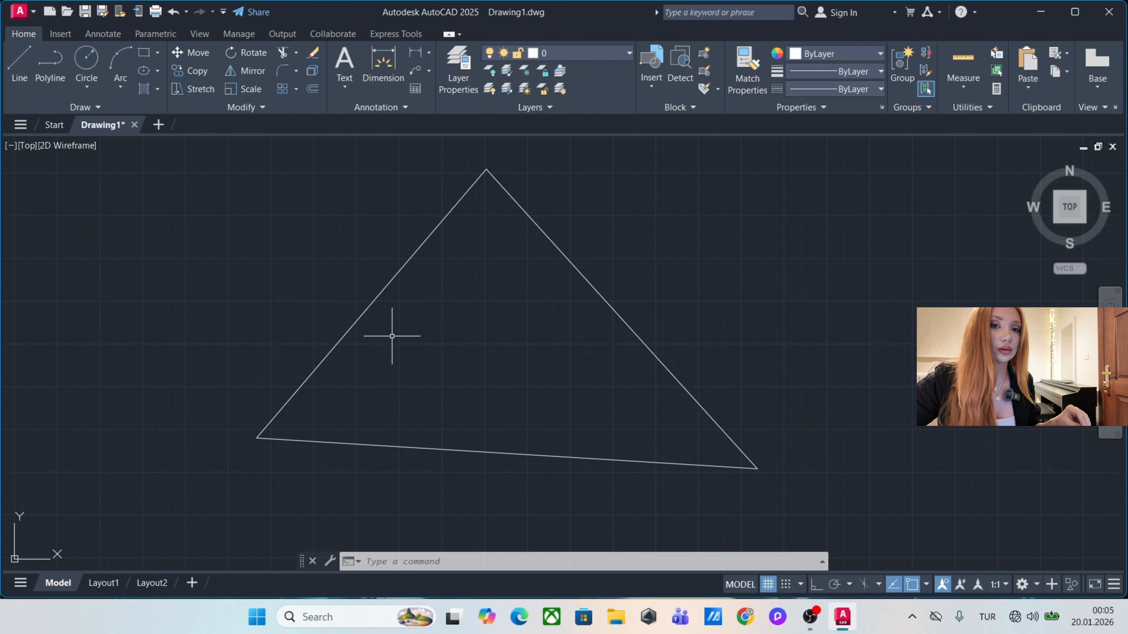
Examine the triangle by zooming in and out repeatedly and panning across the drawing.
scroll(389, 328, "up", 3)
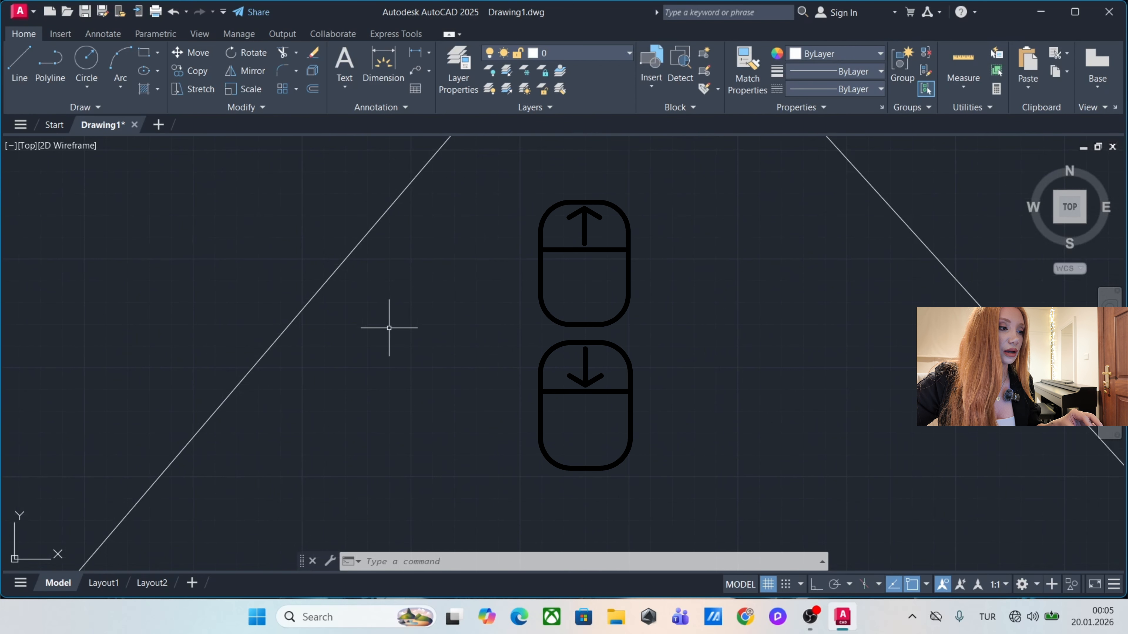
scroll(389, 328, "down", 3)
scroll(389, 328, "up", 2)
scroll(389, 328, "down", 2)
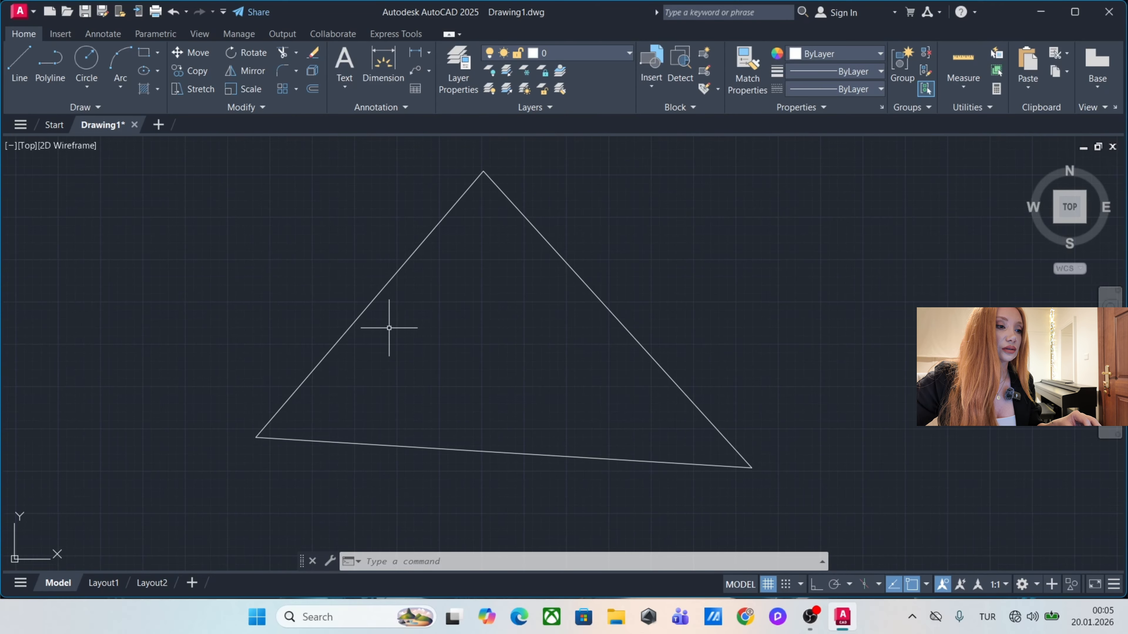
scroll(389, 328, "up", 3)
scroll(389, 328, "down", 3)
scroll(389, 328, "up", 2)
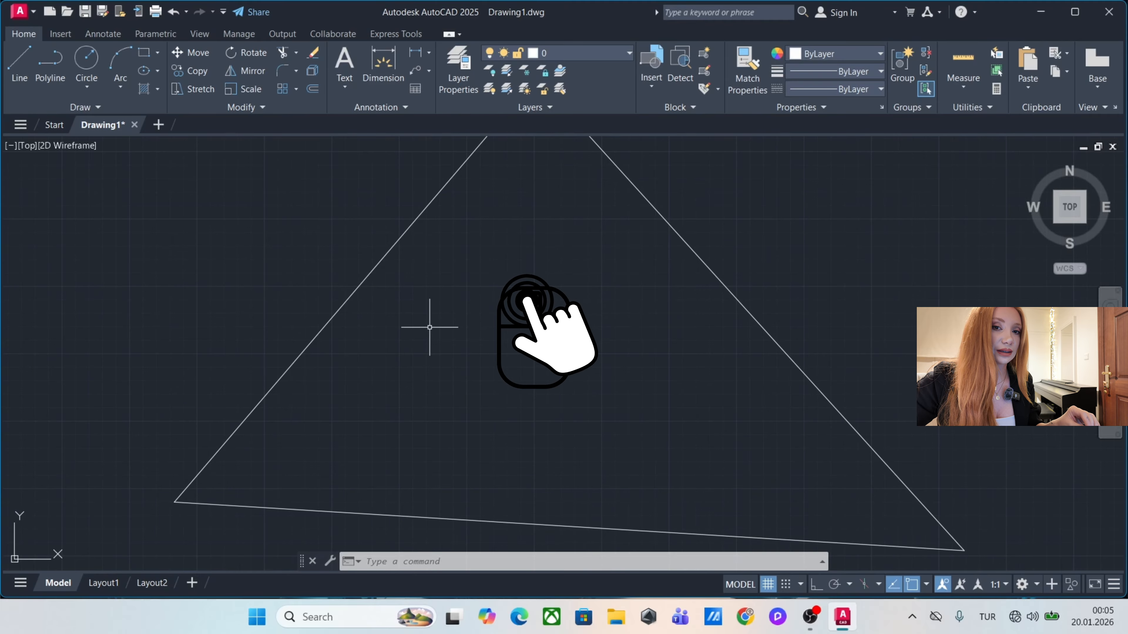
middle_click_drag(428, 325, 383, 337)
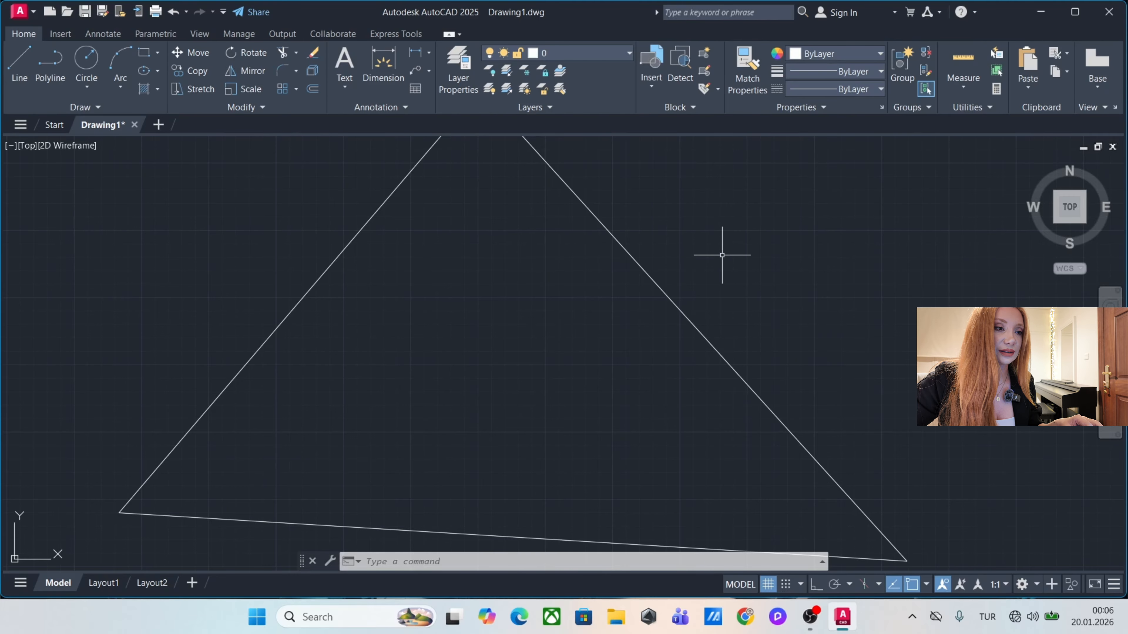
Select all three sides of the triangle with one crossing window and clear the selection.
left_click(722, 255)
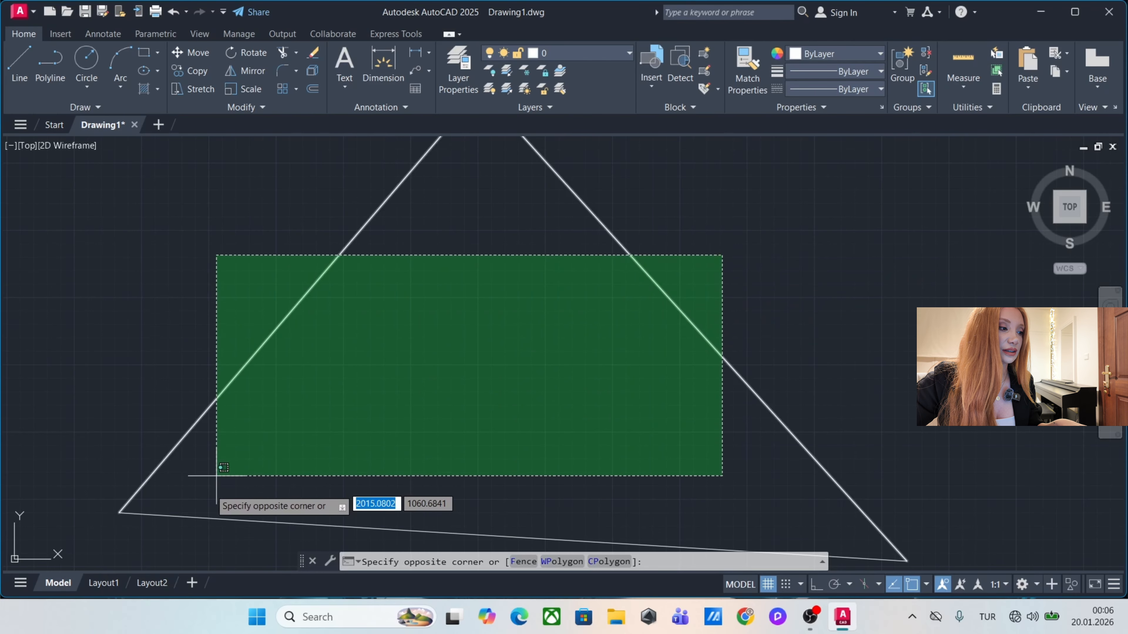
left_click(177, 541)
scroll(520, 308, "down", 2)
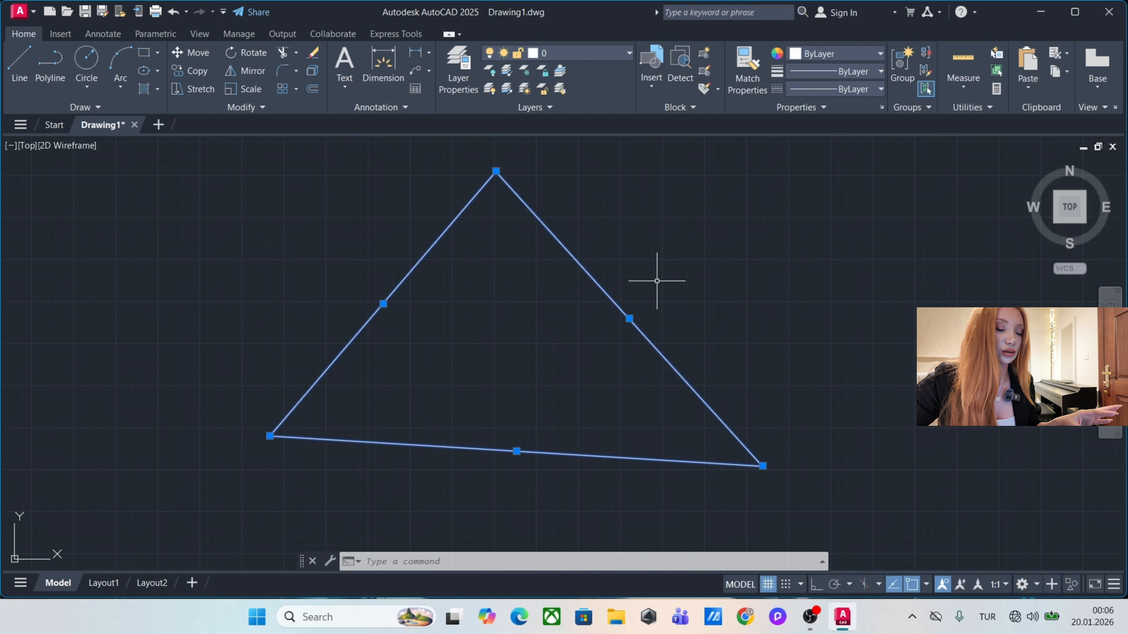
key("Escape")
key("Escape")
key("Escape")
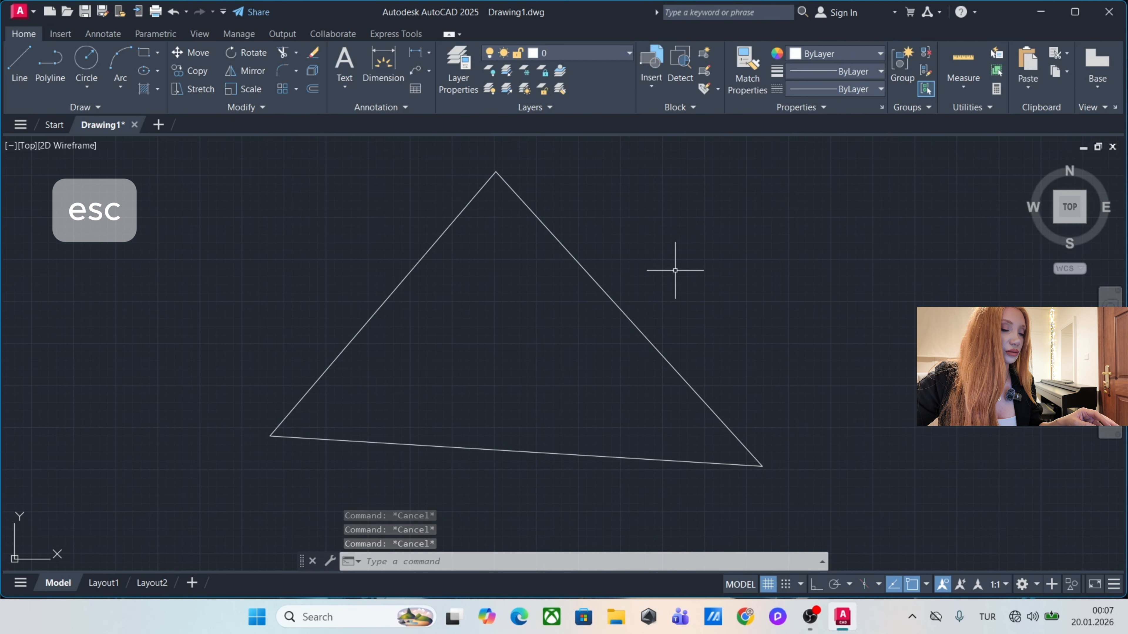
Select the triangle's right, left and lower sides one after another, and remove the right side from the selection.
left_click(618, 306)
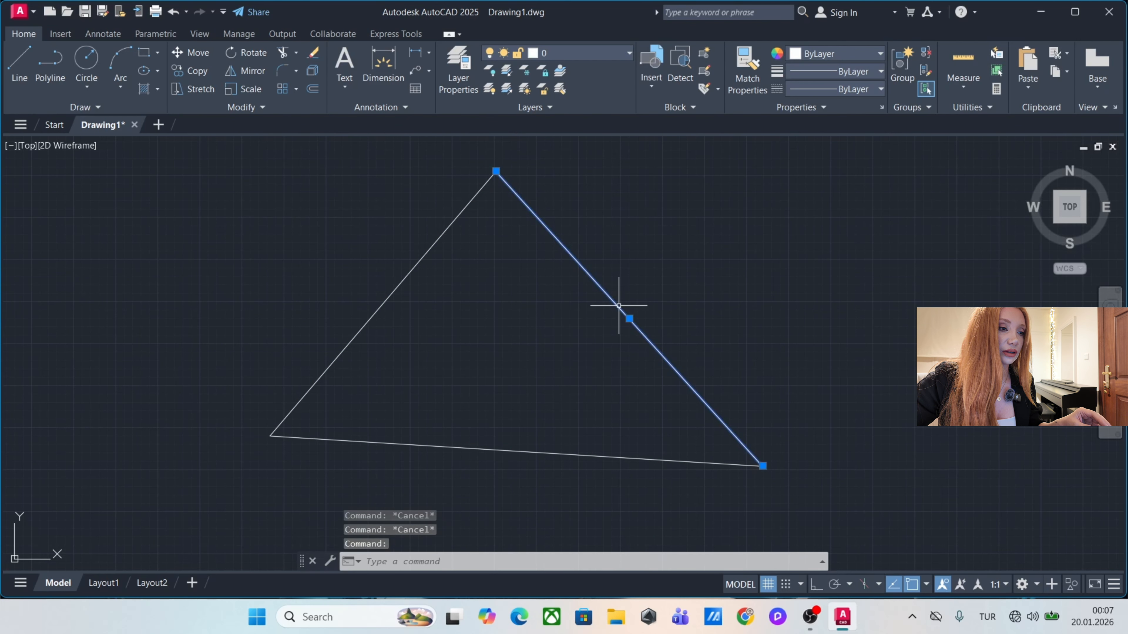
left_click(474, 229)
left_click(354, 304)
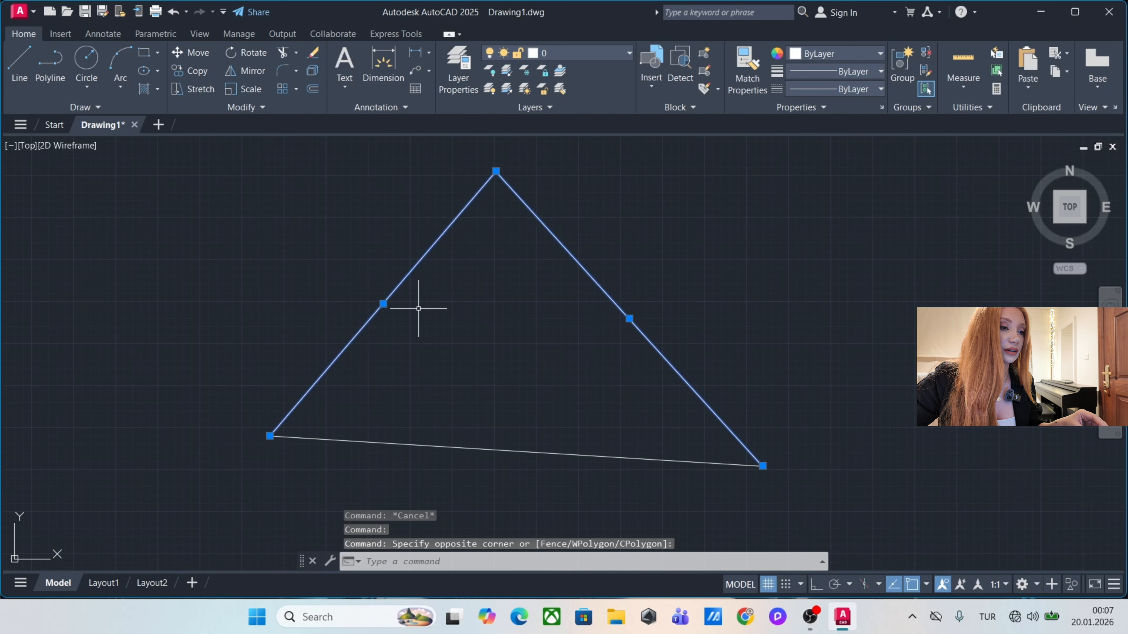
left_click(579, 378)
left_click(439, 472)
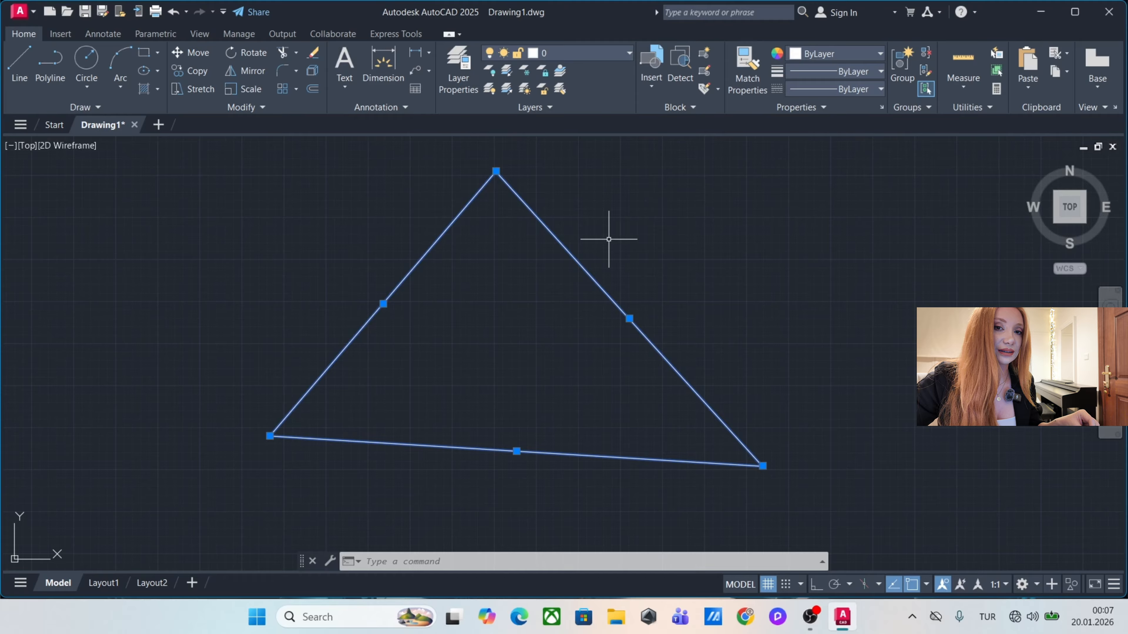
key("shift")
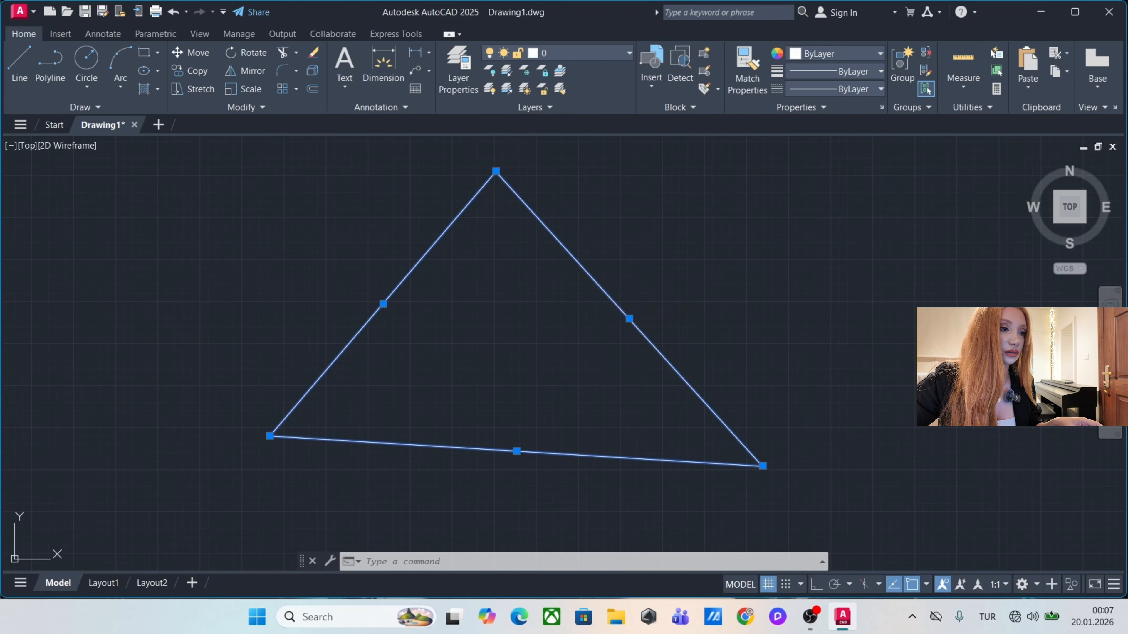
left_click(586, 269, "shift")
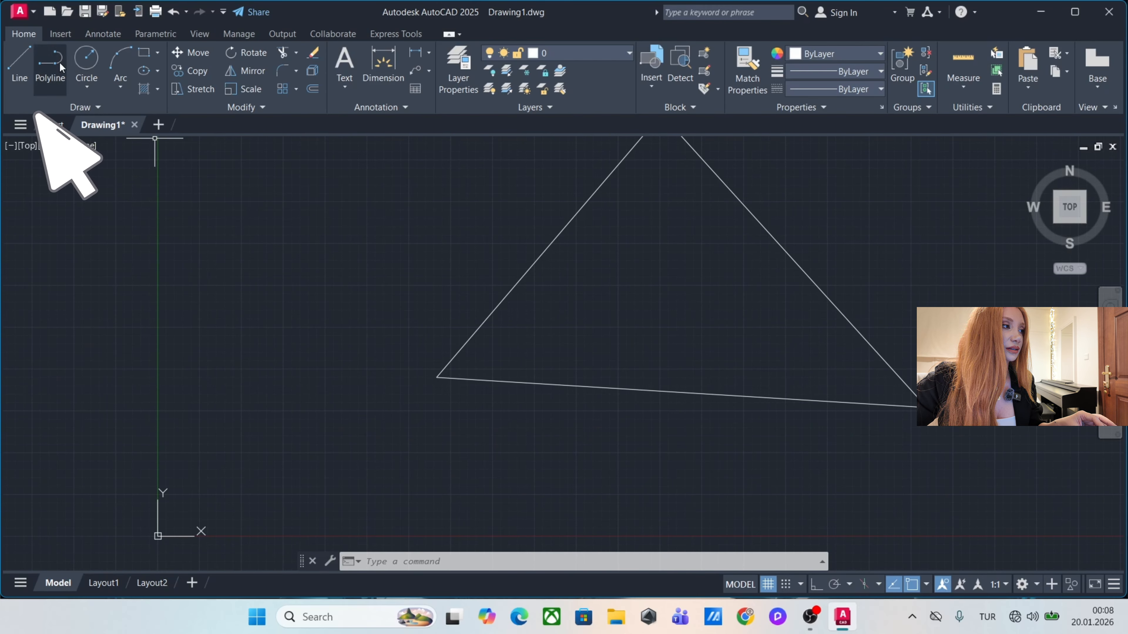
Draw a second, smaller closed triangle with the Line command to the upper left of the large triangle.
left_click(20, 64)
left_click(171, 250)
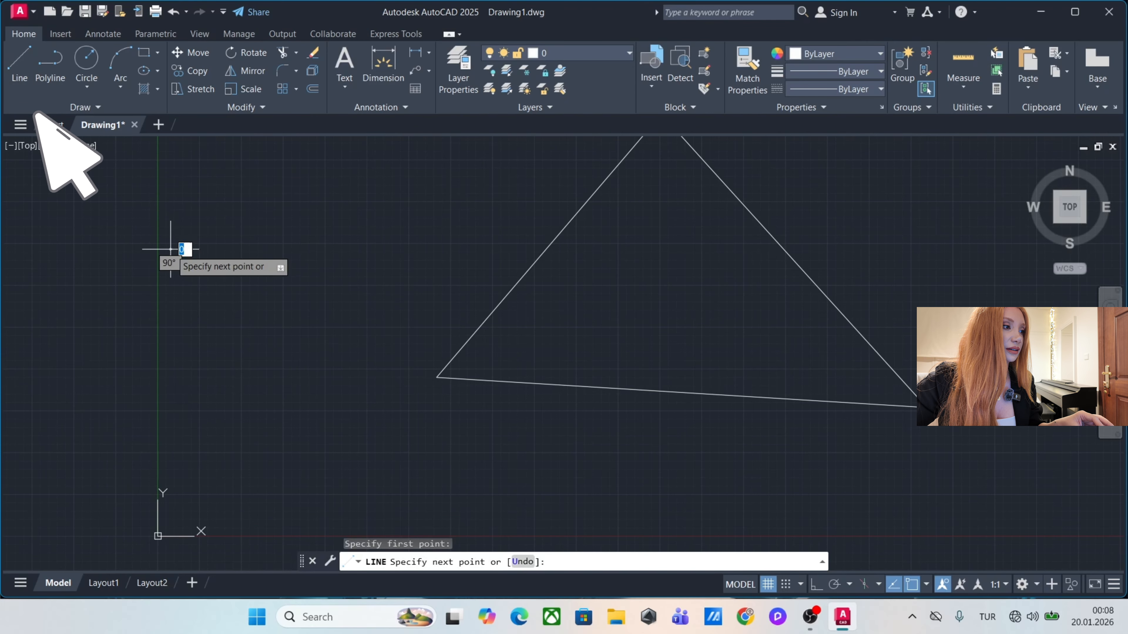
left_click(314, 144)
left_click(407, 287)
left_click(171, 250)
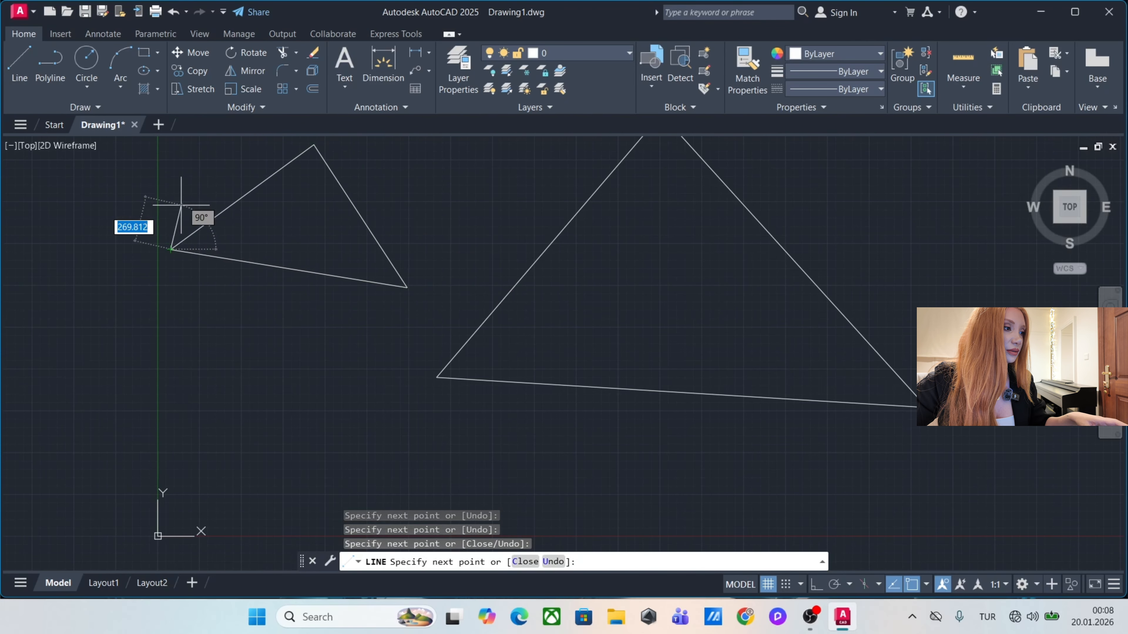
key("Escape")
key("Escape")
Draw a circle with a radius of about 603 units in the empty area to the right of the large triangle.
middle_click_drag(863, 253, 591, 274)
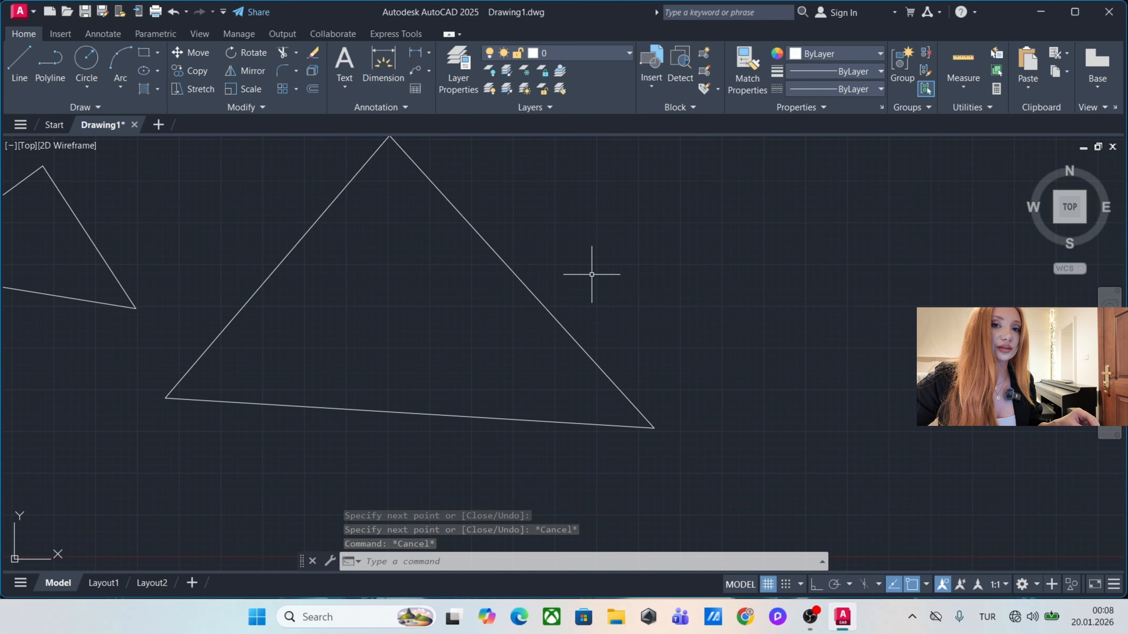
middle_click_drag(727, 280, 518, 292)
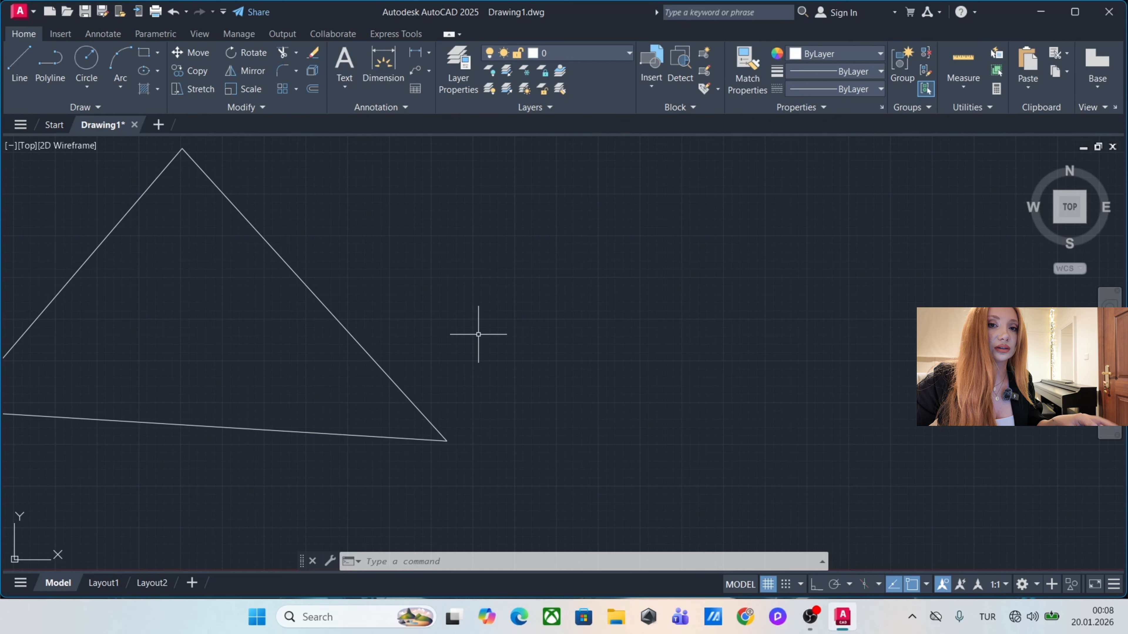
type("c")
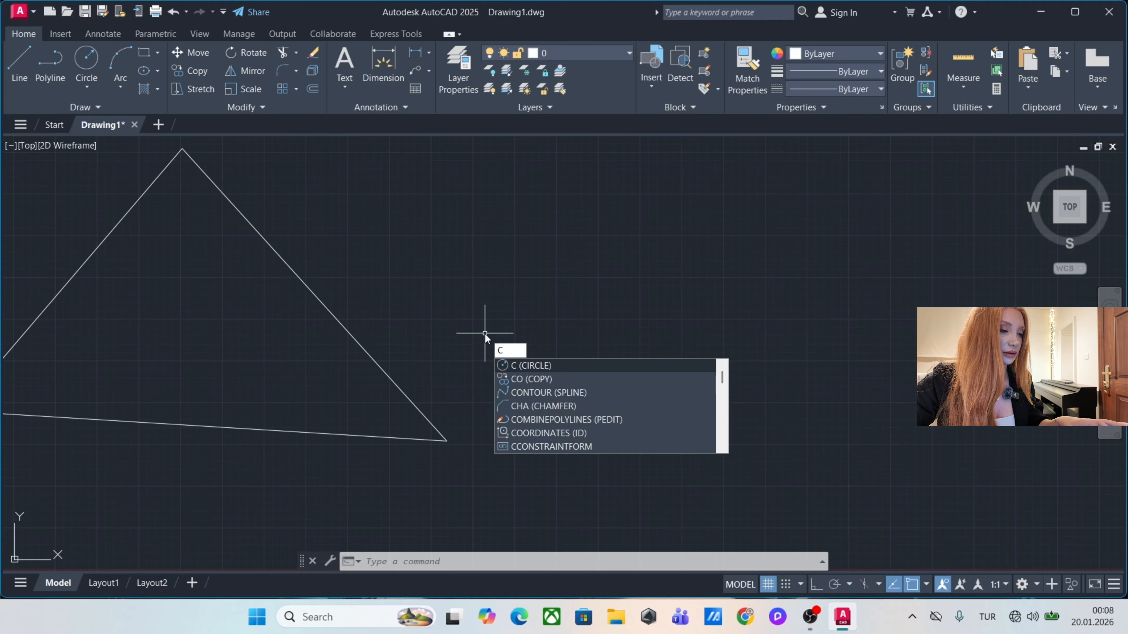
key("Return")
left_click(534, 284)
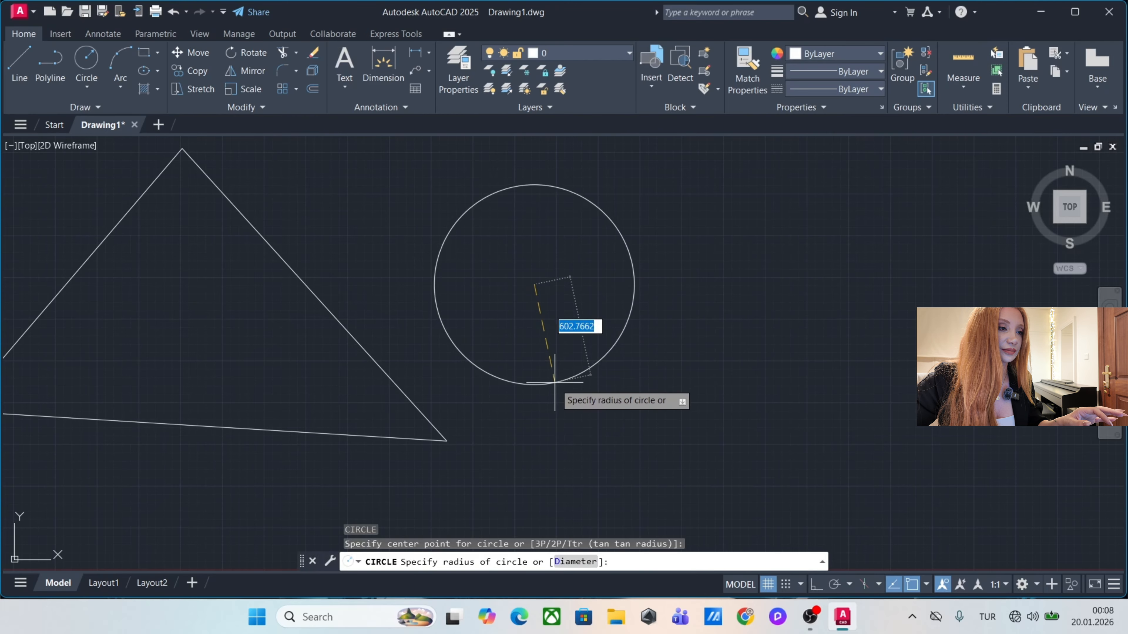
left_click(555, 382)
Draw a nearly square rectangle to the right of the circle, about as tall as the circle.
scroll(667, 371, "down", 2)
middle_click_drag(695, 365, 473, 370)
type("r")
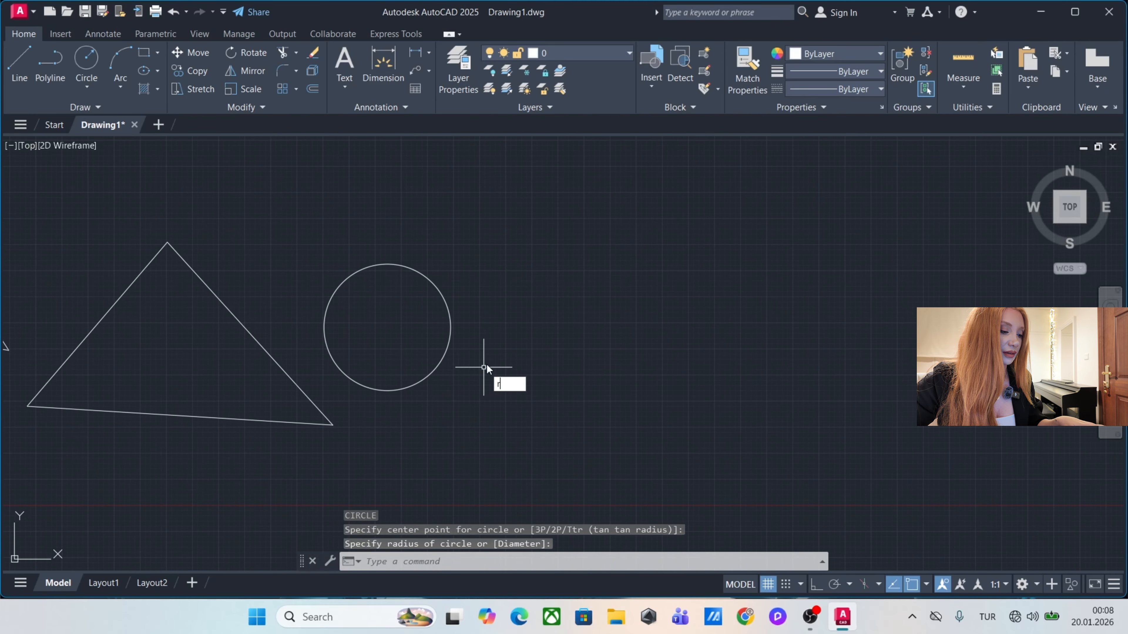
type("ec")
key("Return")
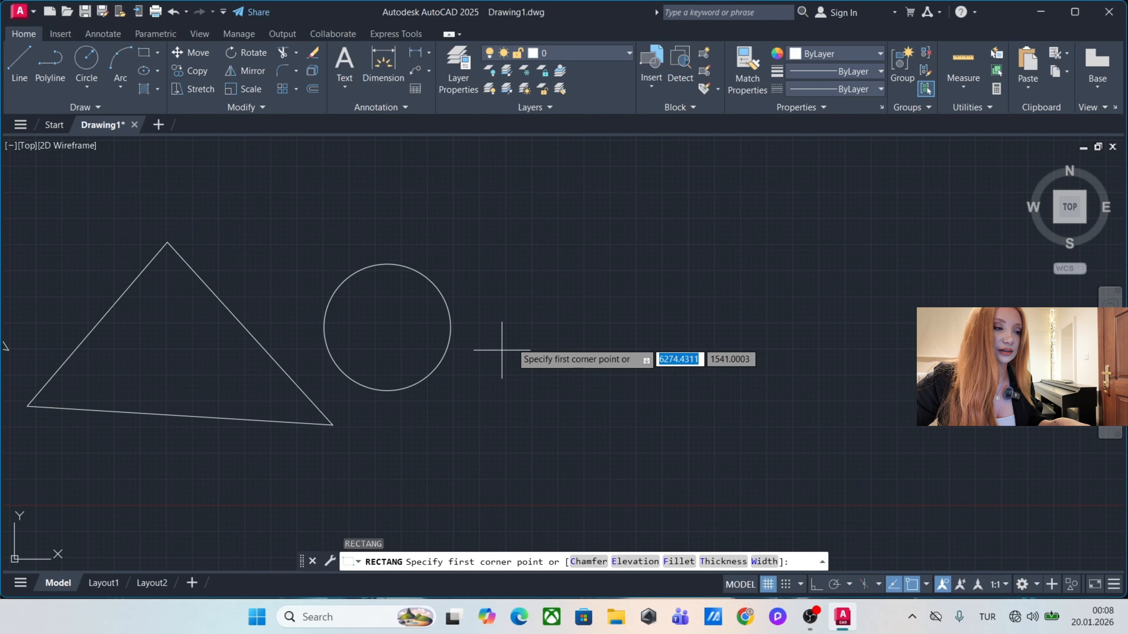
left_click(531, 266)
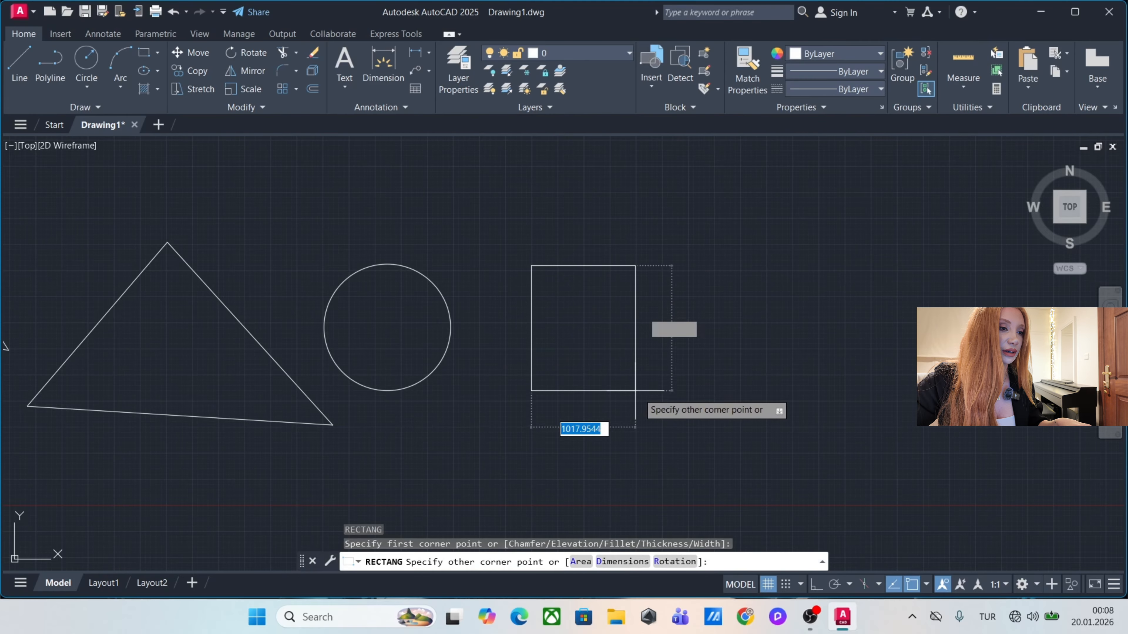
left_click(673, 395)
Draw a downward-pointing triangle to the right of the rectangle with the Polygon command, using 3 sides and Inscribed in circle.
middle_click_drag(805, 373, 561, 351)
type("poly")
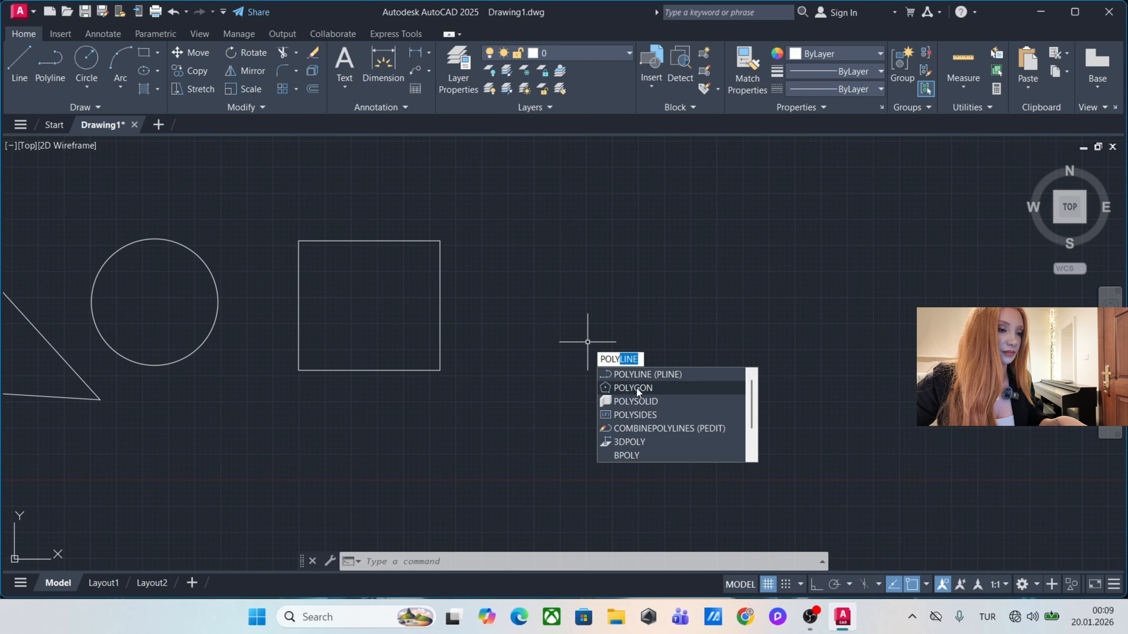
left_click(637, 388)
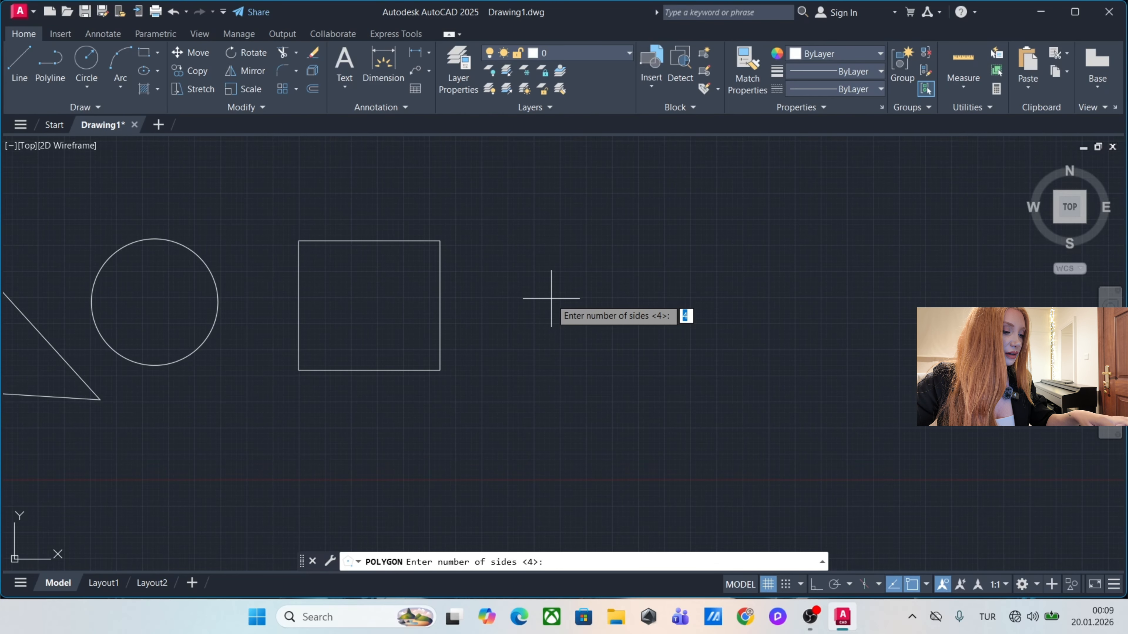
type("3")
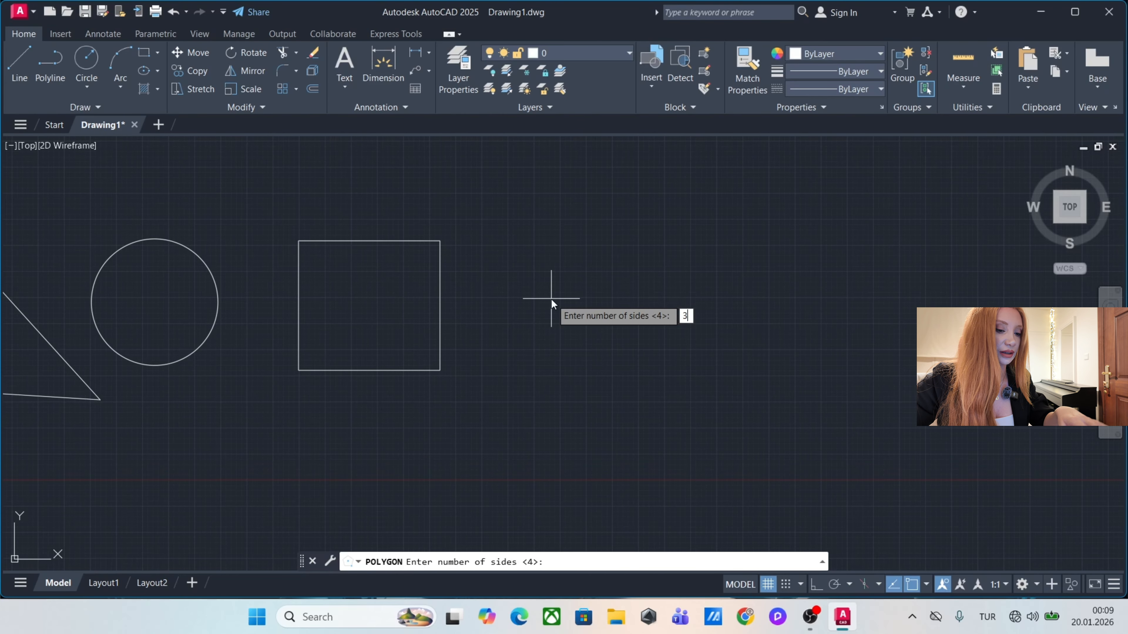
key("Return")
left_click(542, 292)
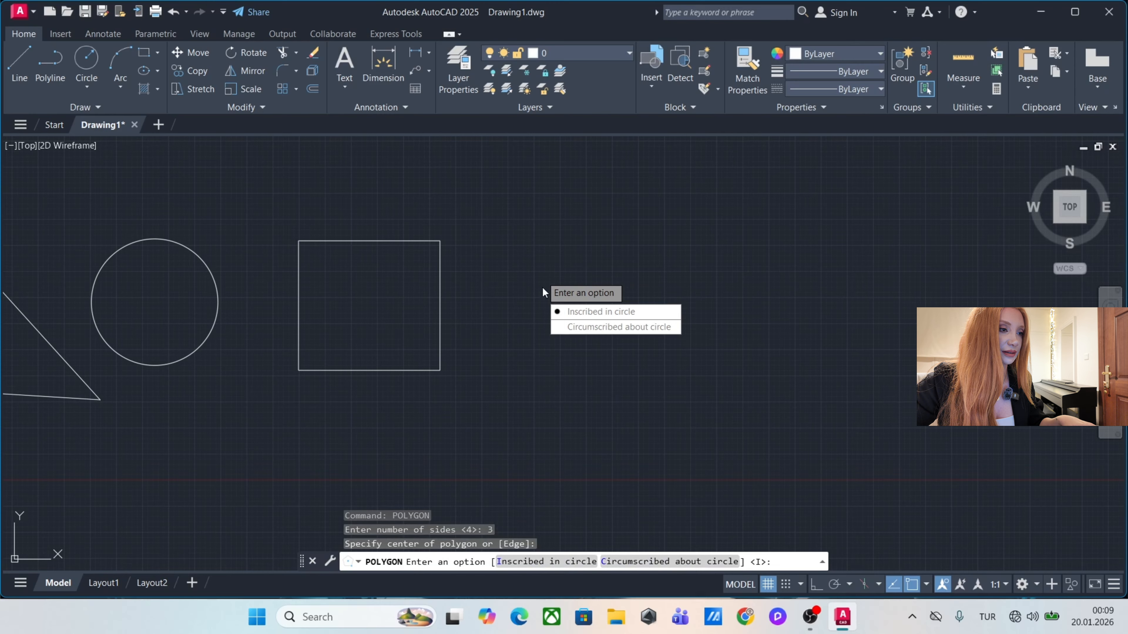
left_click(577, 313)
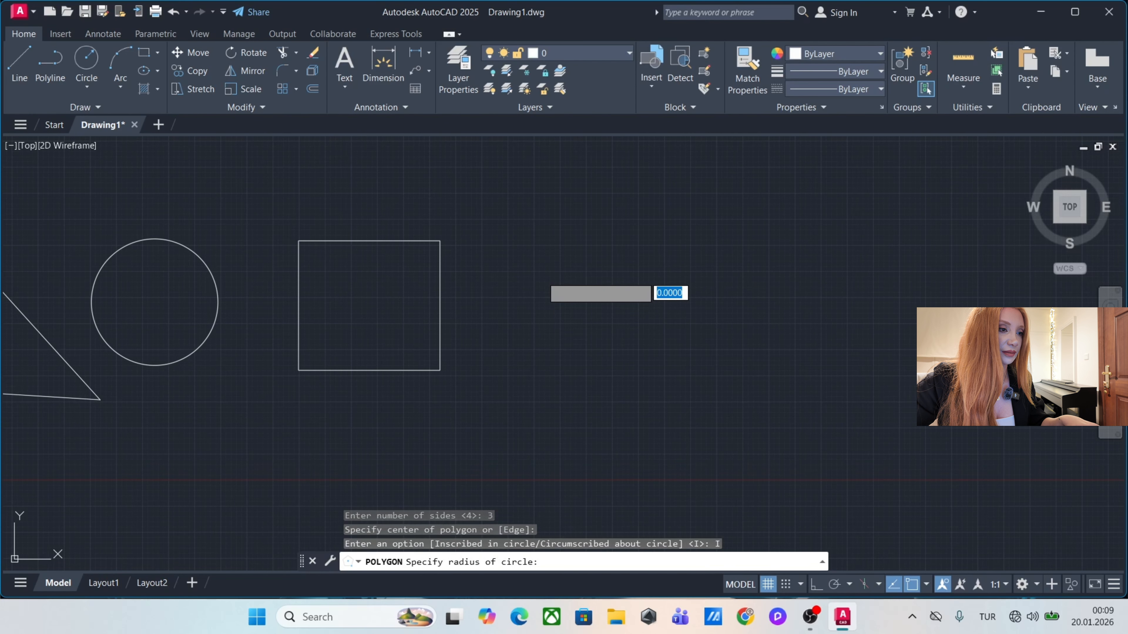
left_click(542, 371)
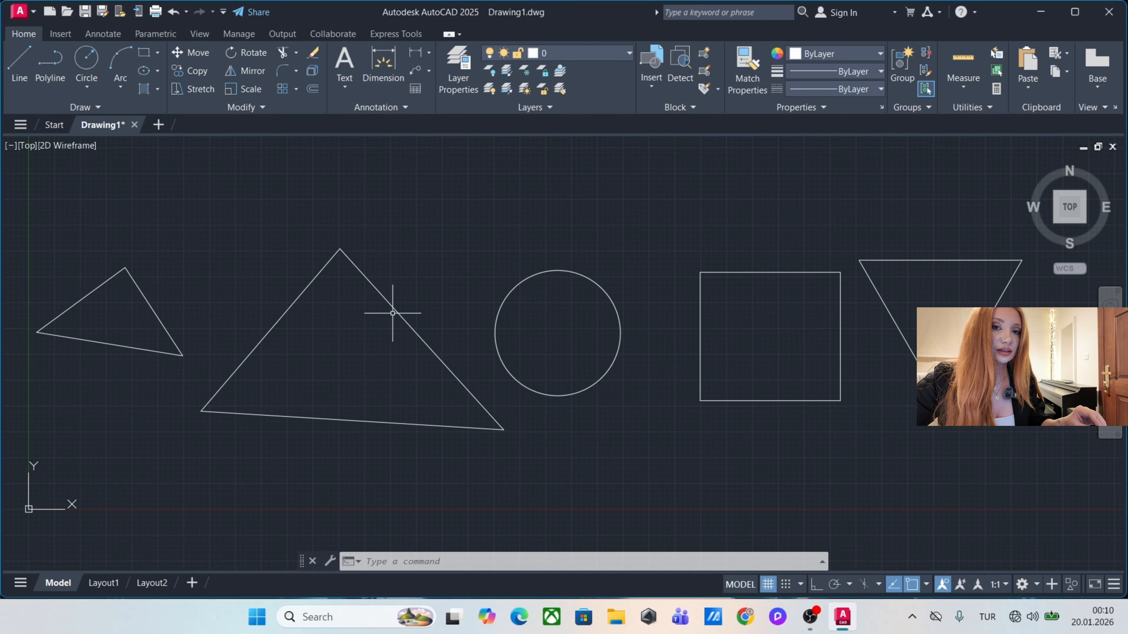
Set the drawing's insertion scale units to Centimeters with the UNITS command.
type("U")
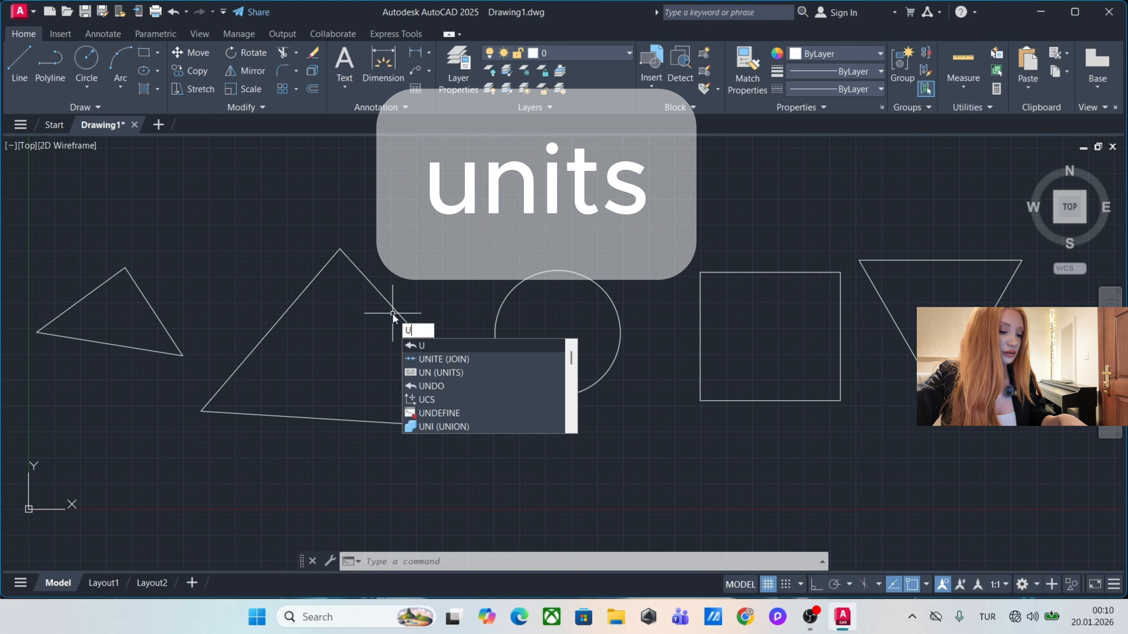
type("NIts")
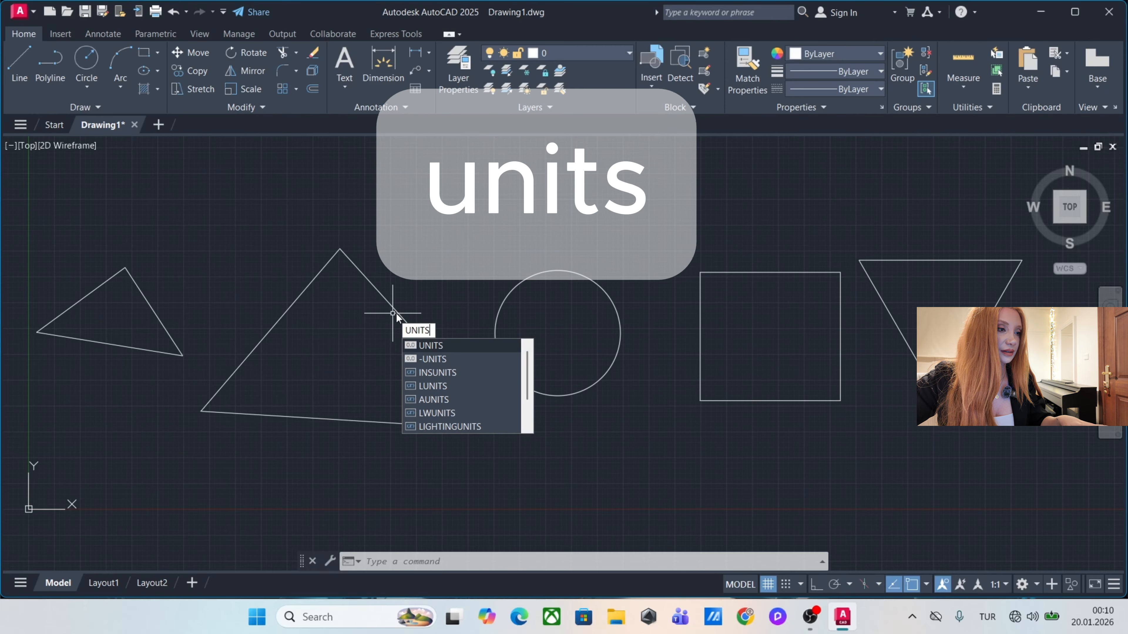
key("Return")
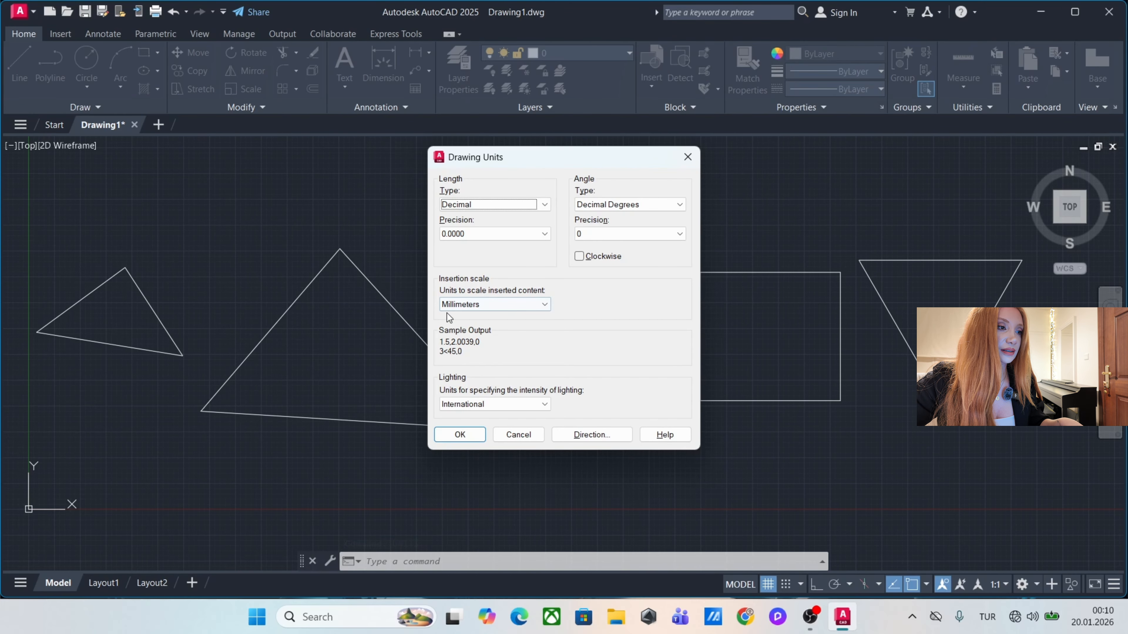
left_click(500, 310)
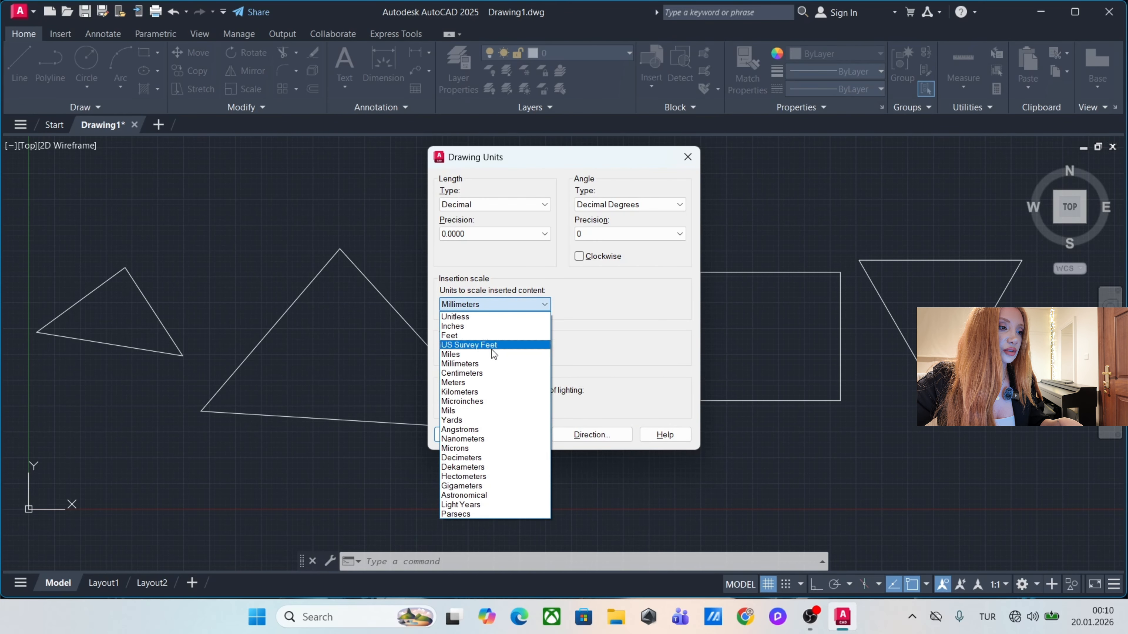
left_click(477, 374)
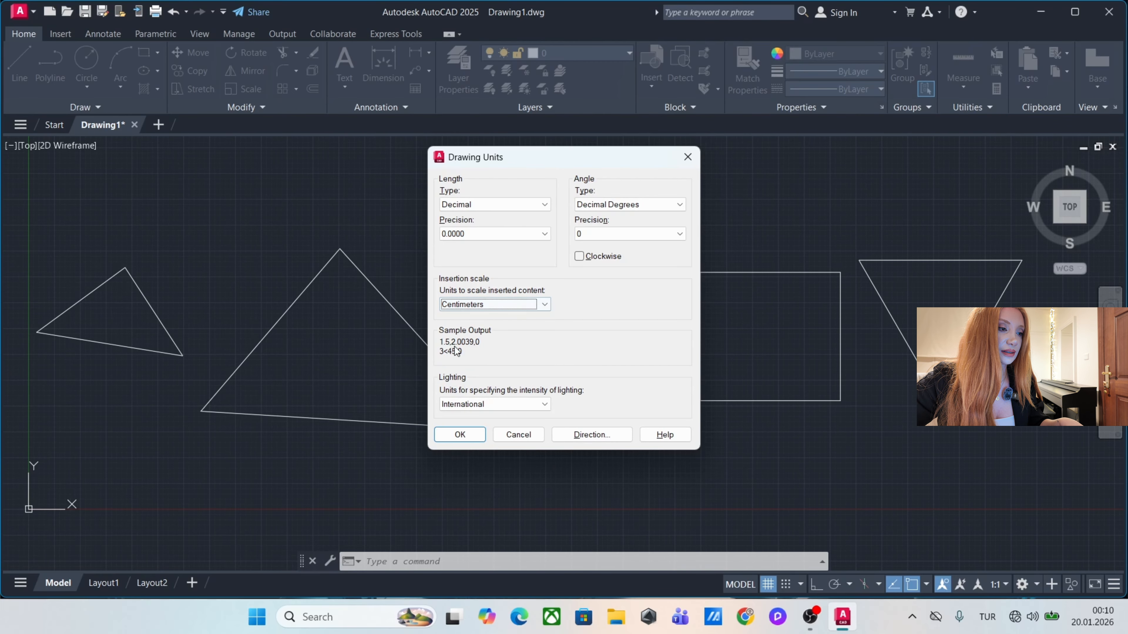
left_click(460, 435)
Select all five shapes with a crossing window and delete them.
scroll(342, 316, "down", 2)
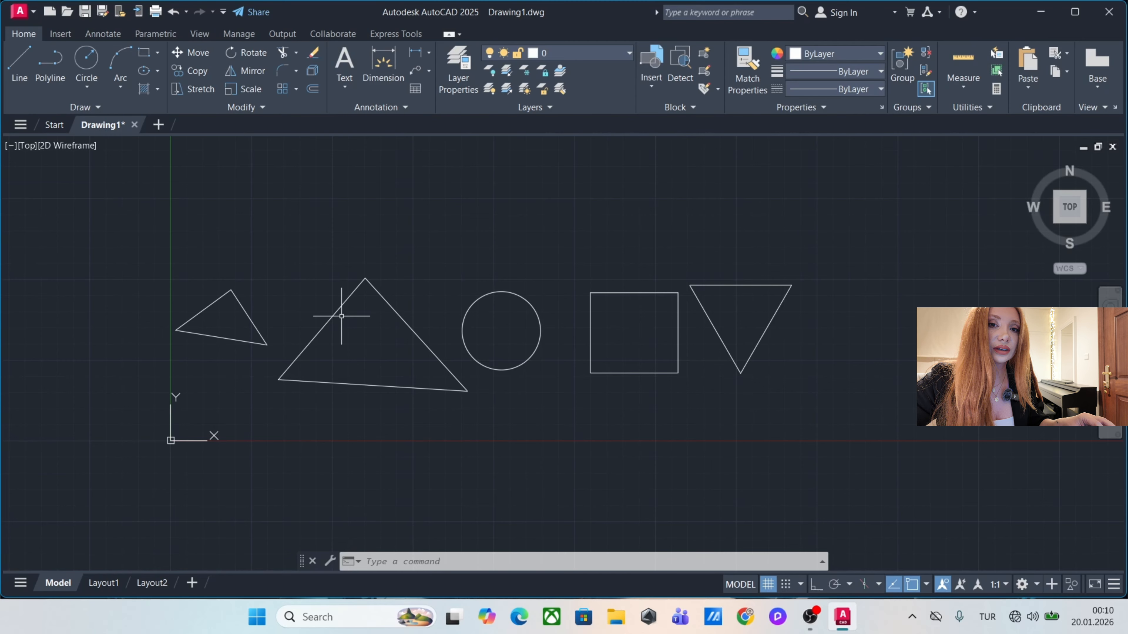
middle_click_drag(338, 289, 428, 277)
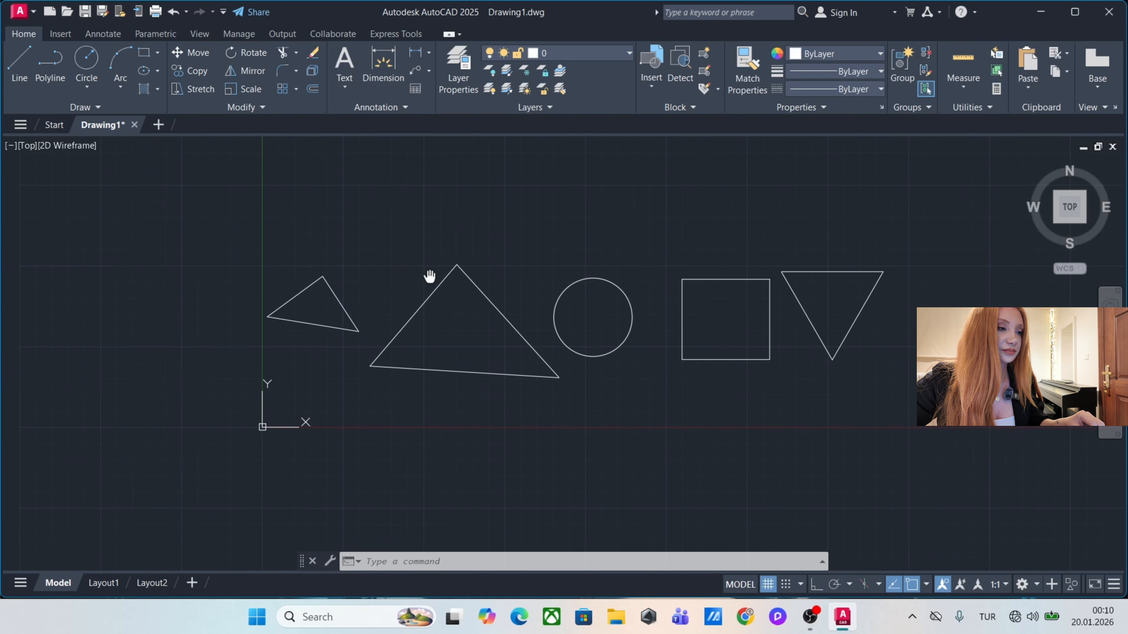
left_click(923, 215)
left_click(218, 453)
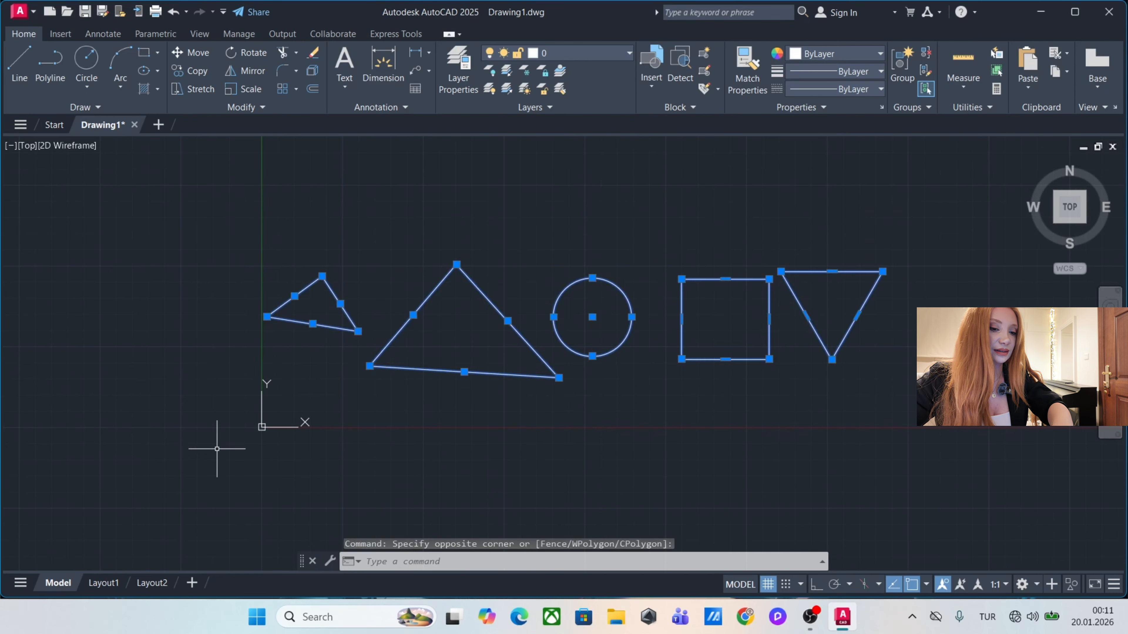
key("Delete")
Start a line to the upper right of the origin and toggle Ortho mode on, off and on again.
type("LINe")
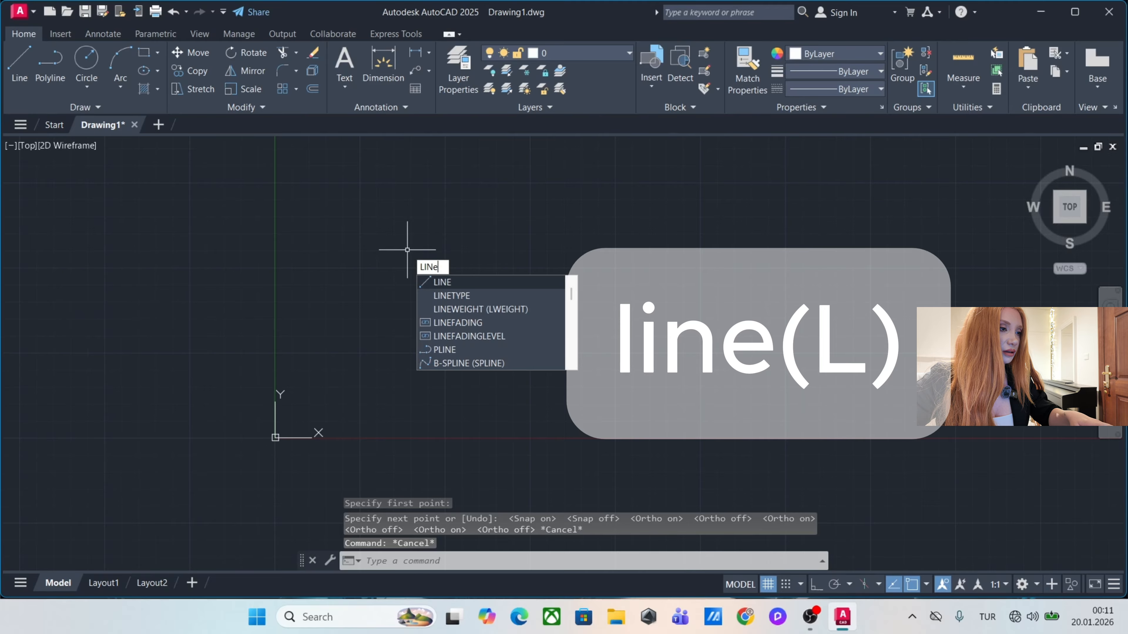
key("Return")
left_click(360, 349)
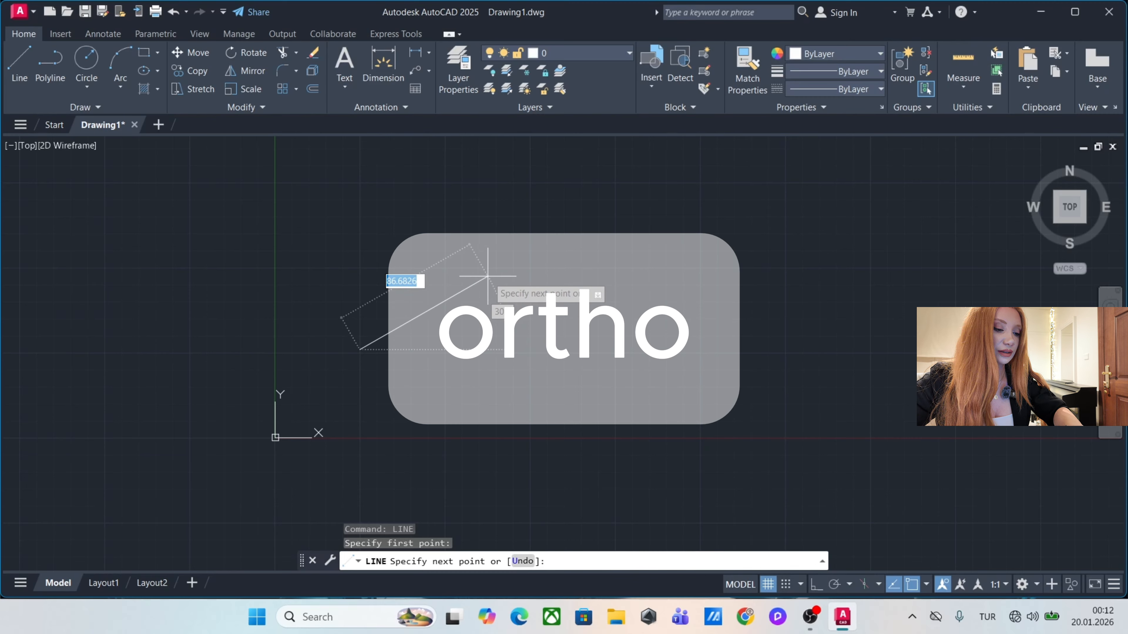
key("F8")
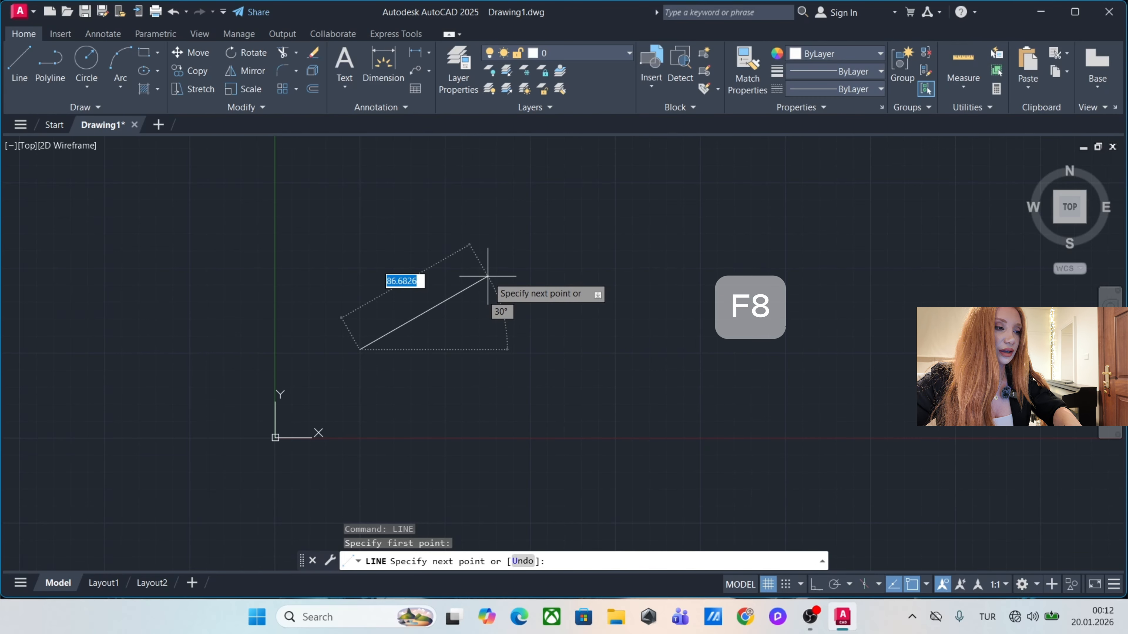
key("F8")
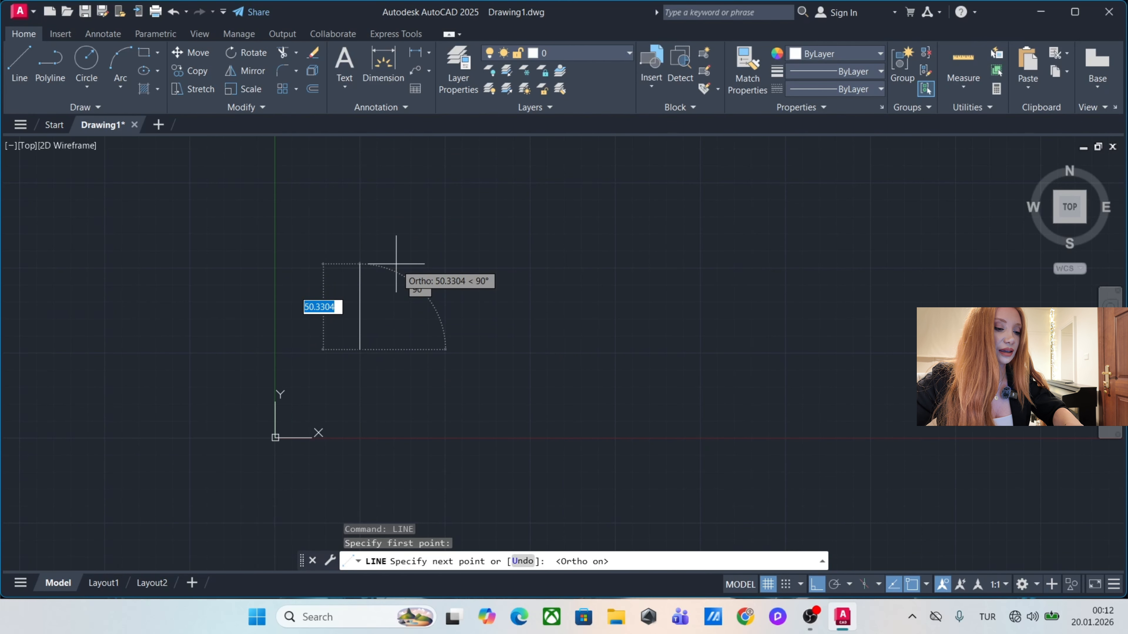
key("F8")
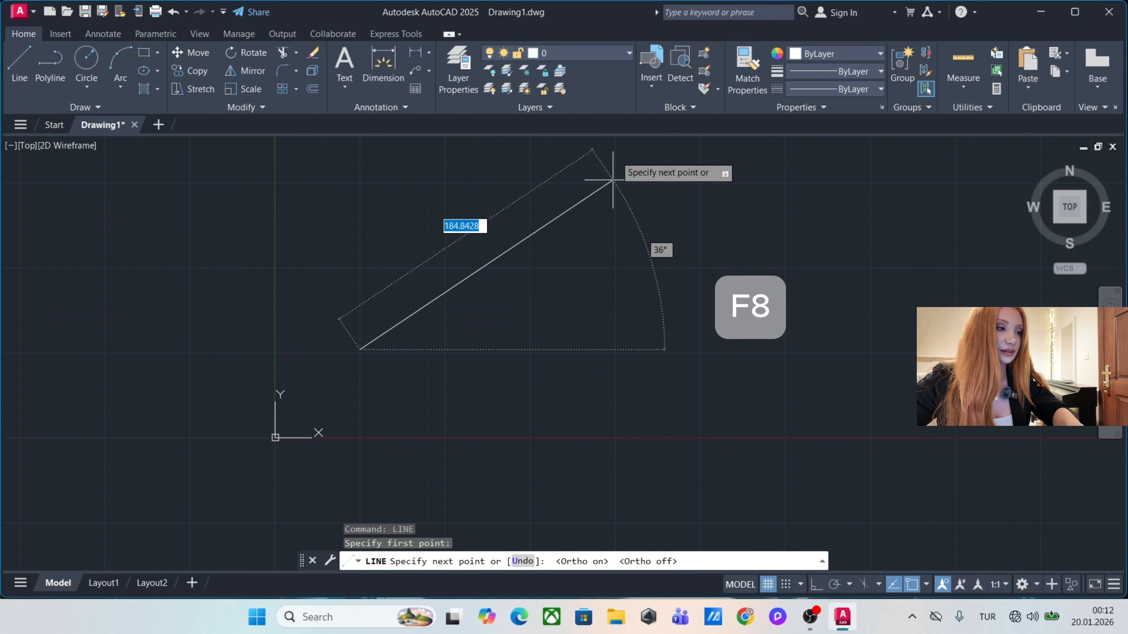
key("F8")
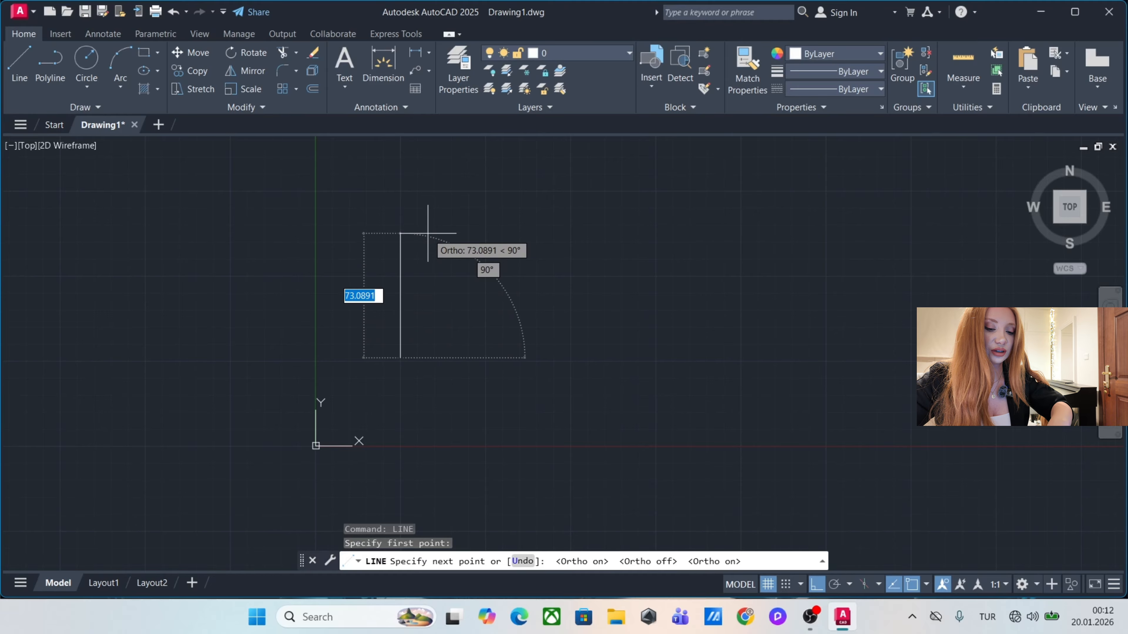
Draw the line 100 units up, 50 to the right and 100 down, and close it into a rectangle with the Close option.
type("1")
key("Return")
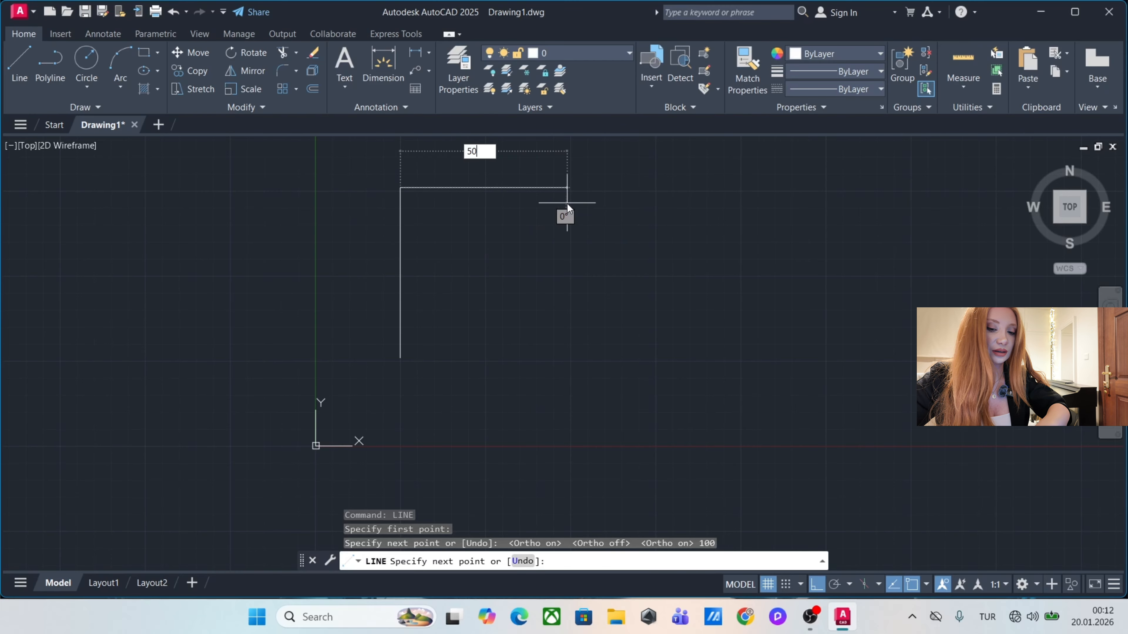
key("Return")
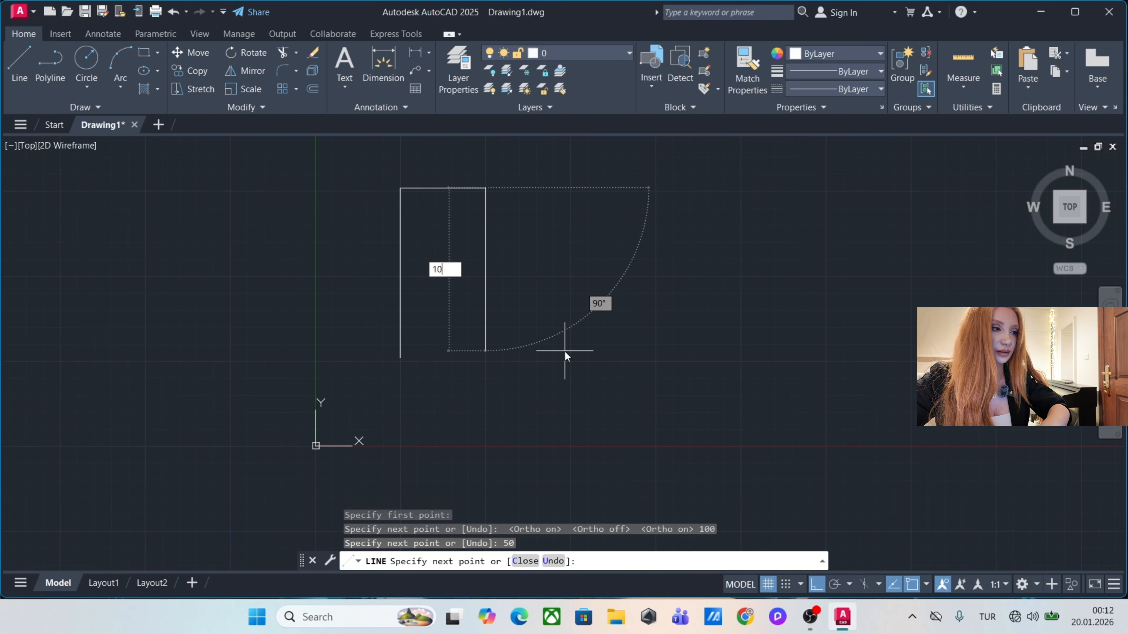
type("100")
key("Return")
scroll(440, 340, "up", 2)
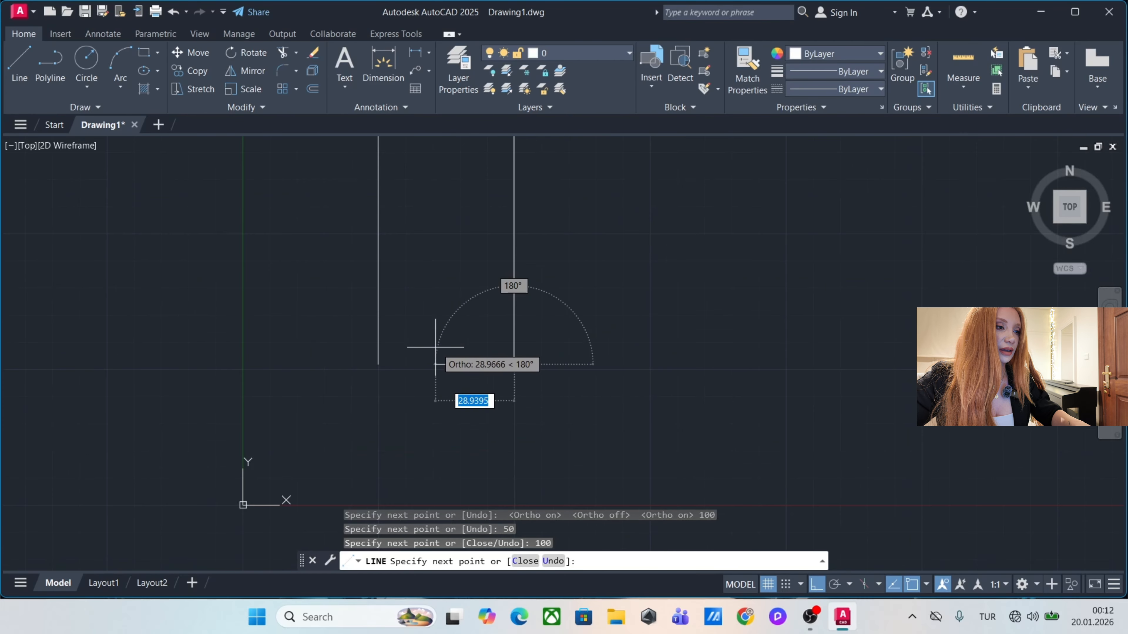
scroll(431, 353, "down", 3)
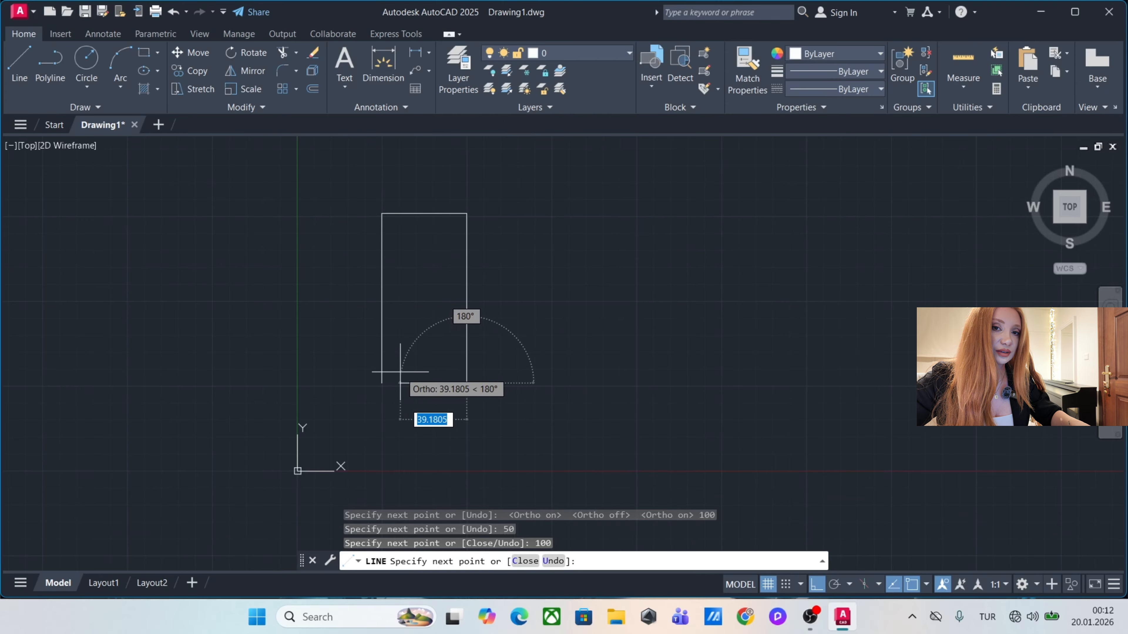
scroll(390, 382, "up", 3)
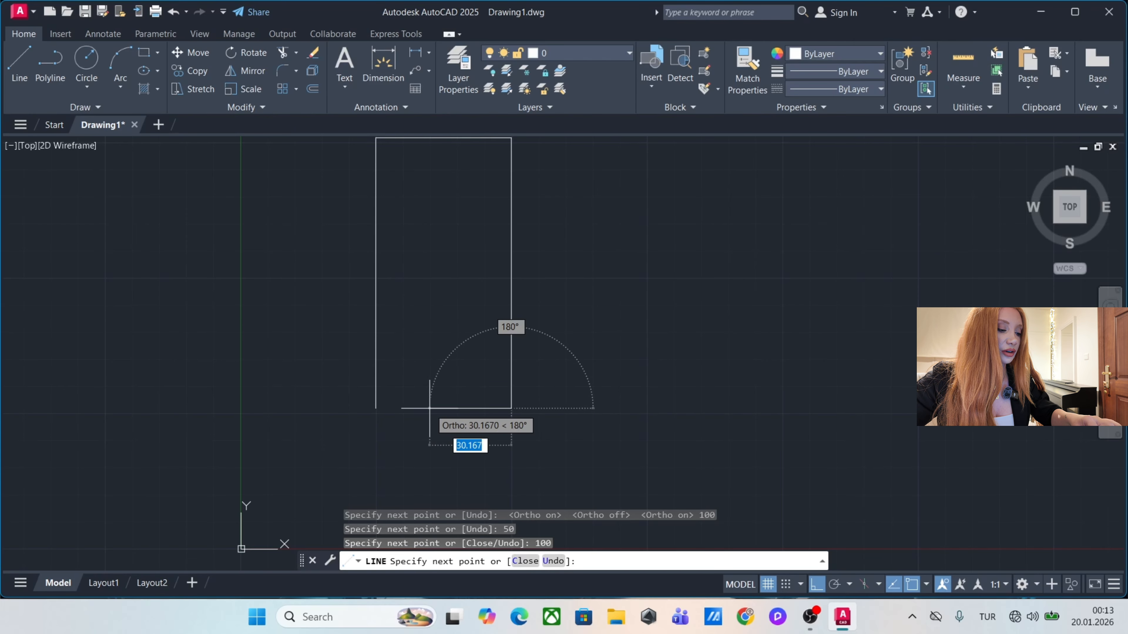
type("c")
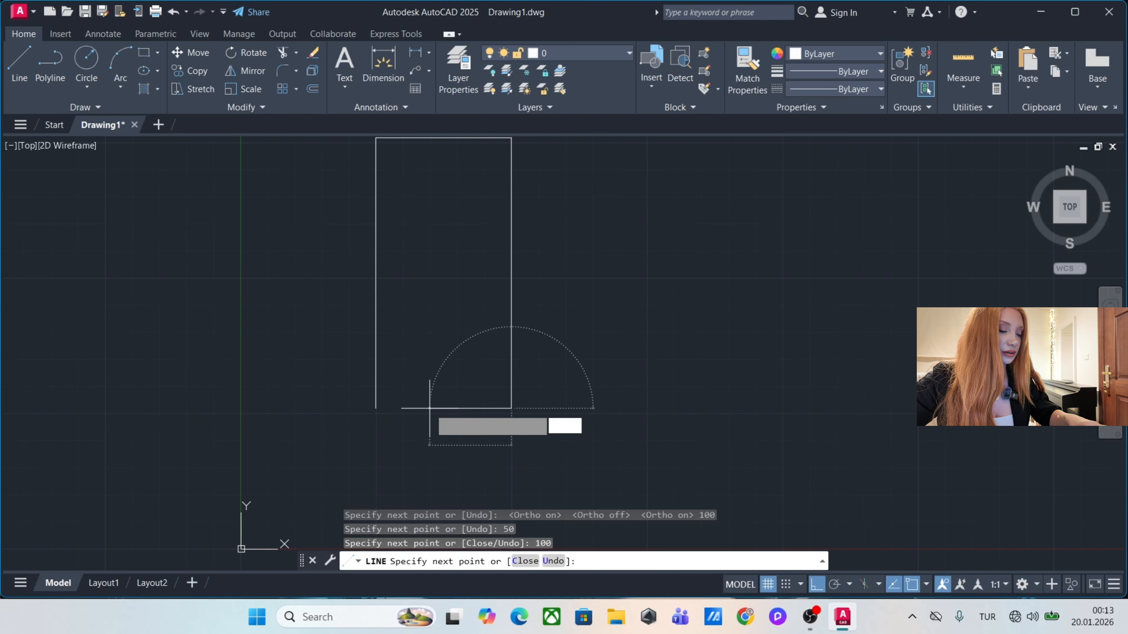
key("Return")
scroll(443, 411, "down", 2)
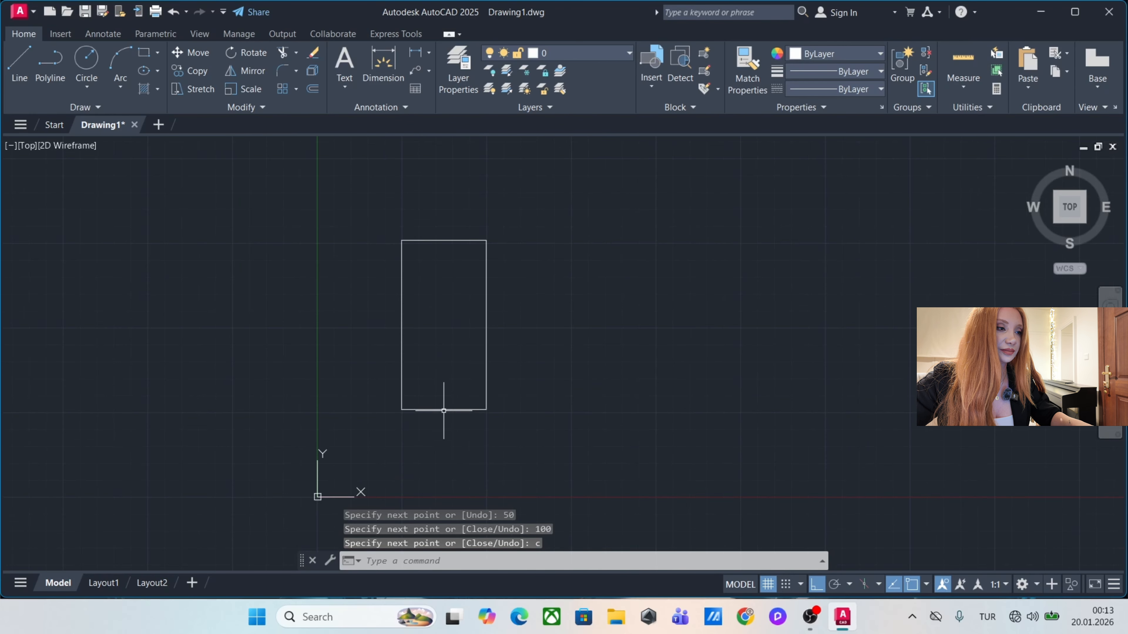
Change the color of the selected rectangle's lines to yellow (248,215,49) and clear the selection.
middle_click_drag(473, 365, 498, 366)
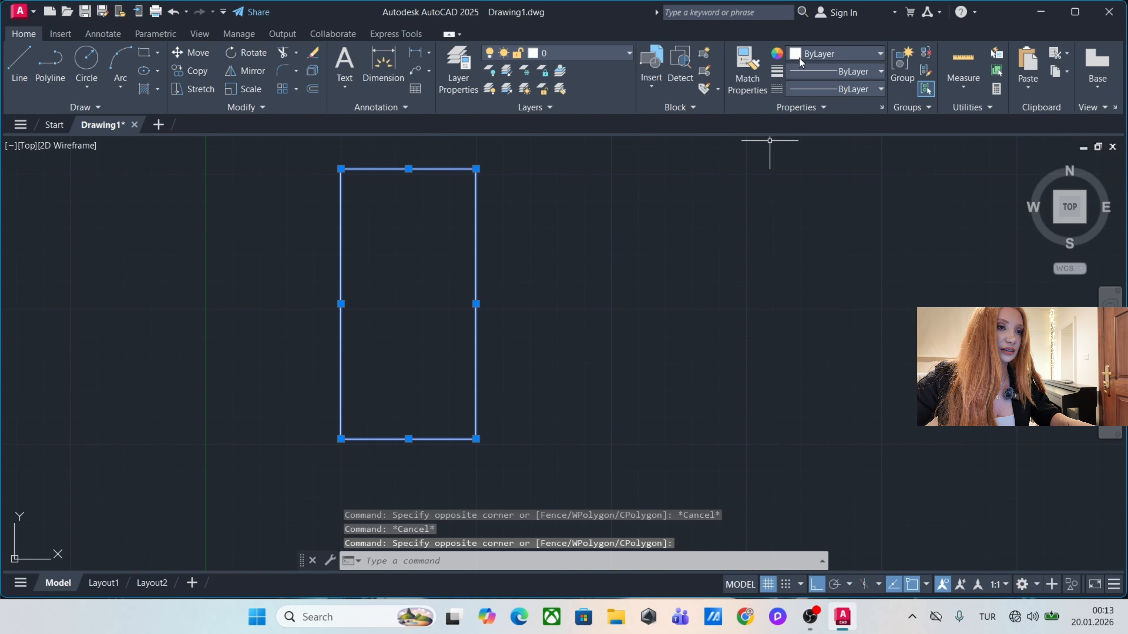
left_click(837, 53)
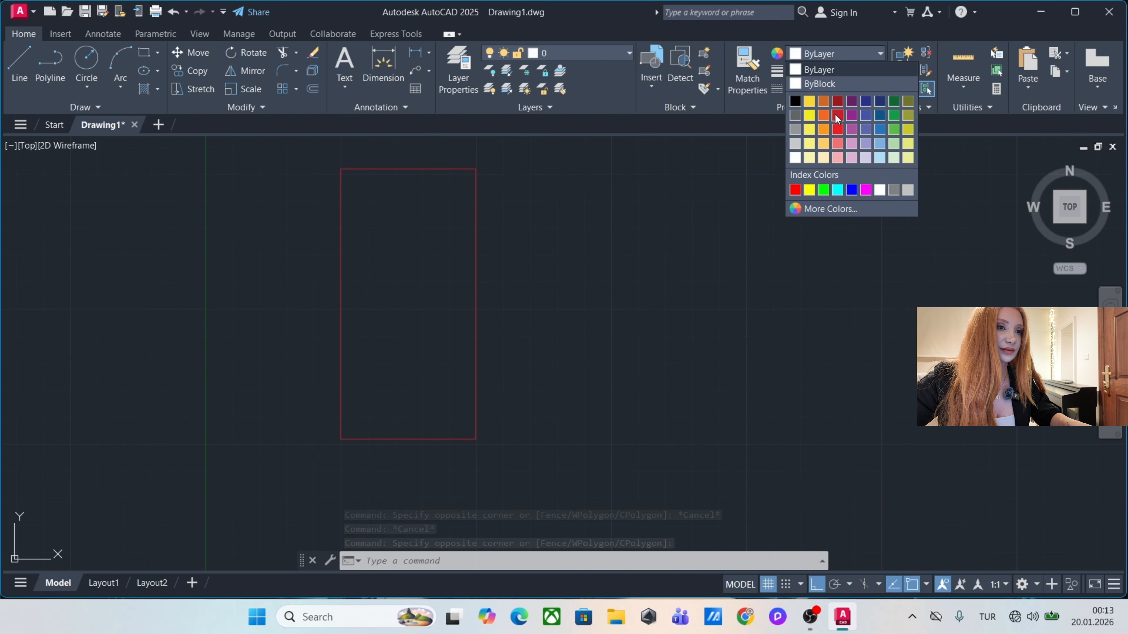
left_click(813, 99)
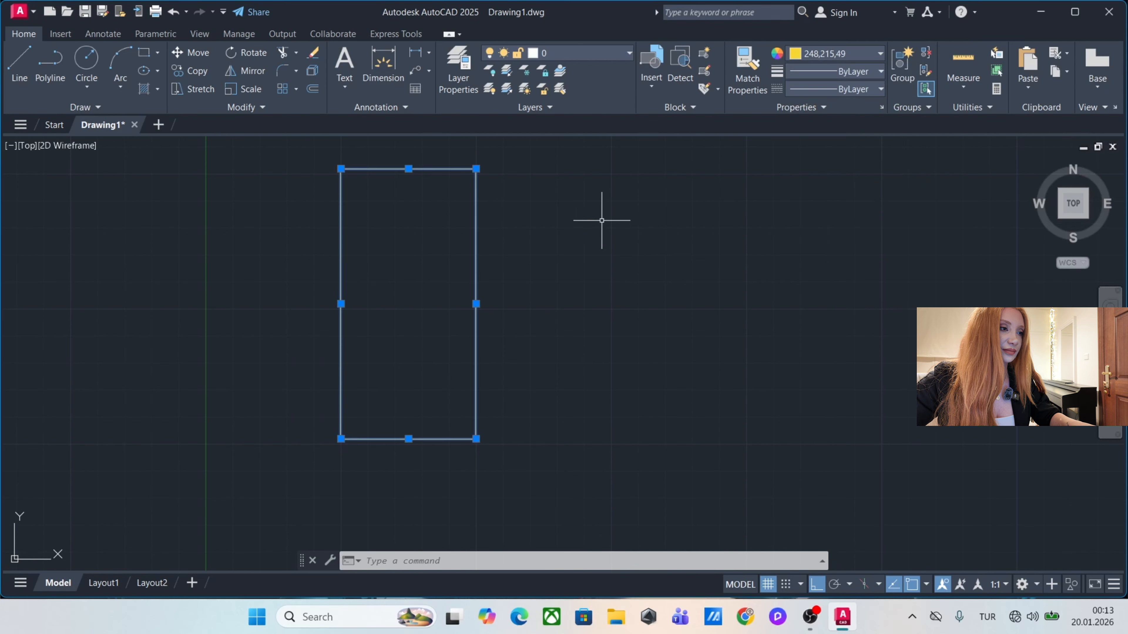
left_click(596, 201)
key("Escape")
key("Escape")
key("Escape")
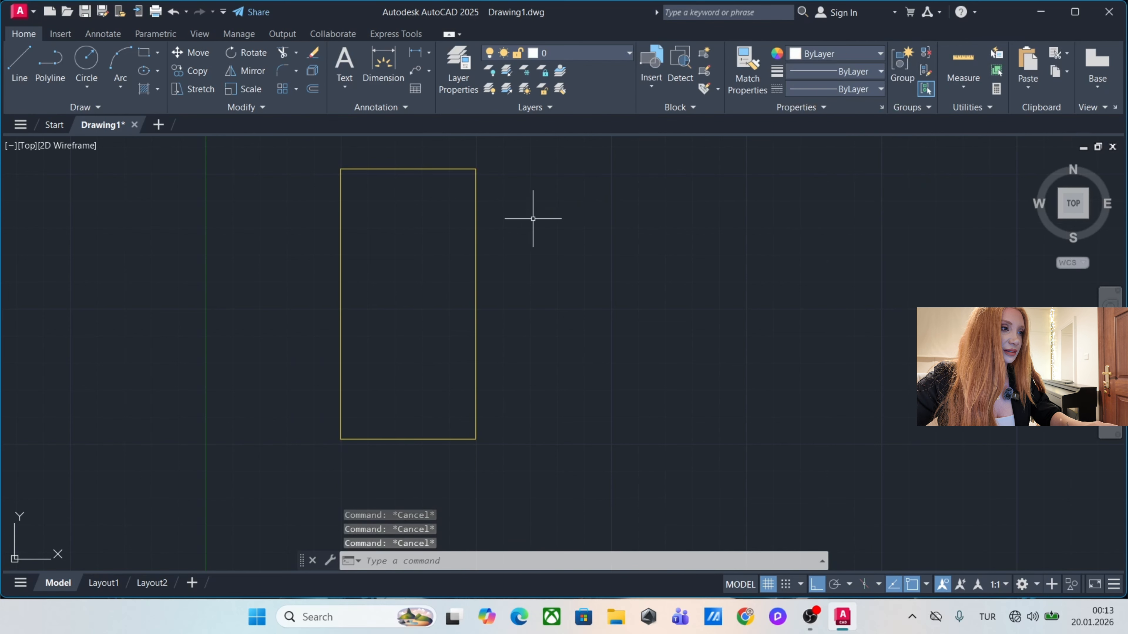
Add a linear dimension to the rectangle's right side, placing the dimension line outside to the right.
left_click(429, 54)
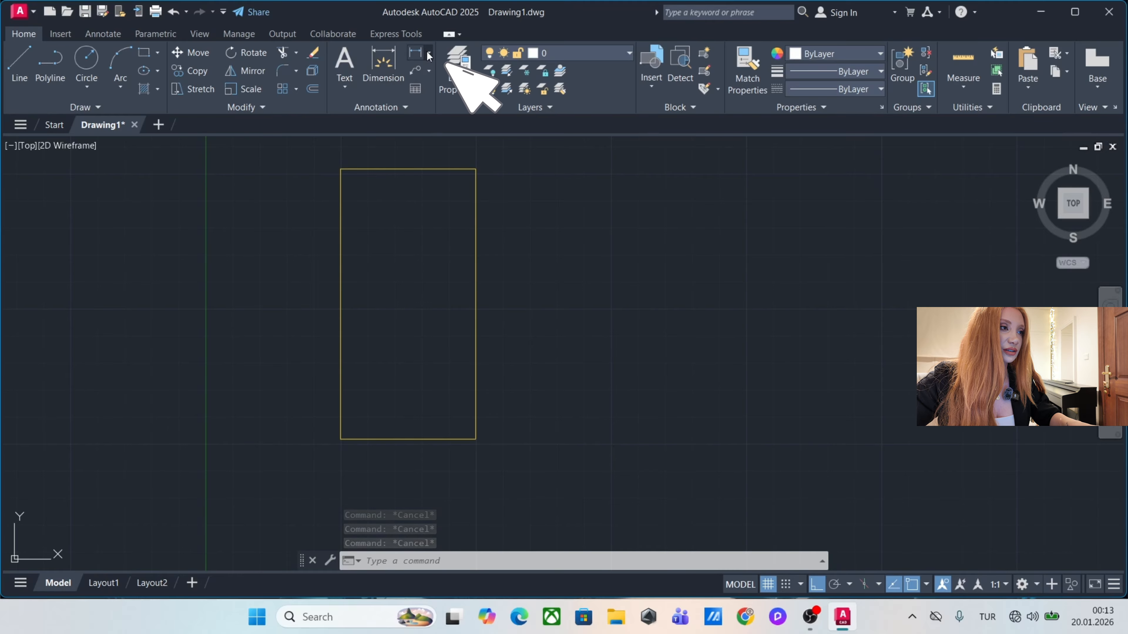
left_click(417, 54)
left_click(477, 169)
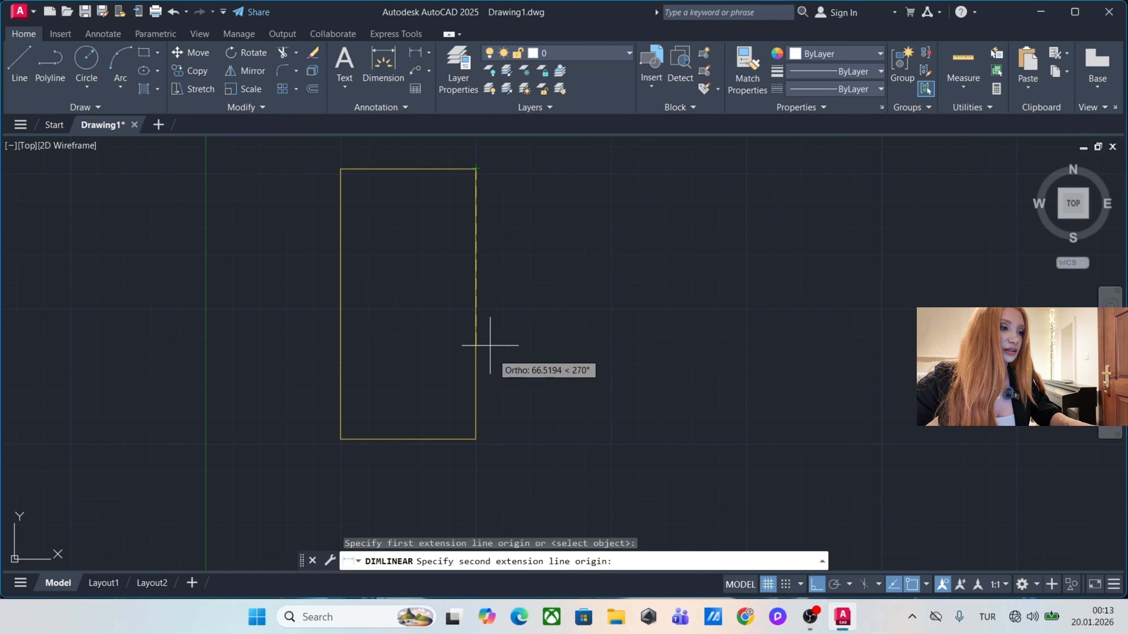
left_click(476, 439)
left_click(545, 434)
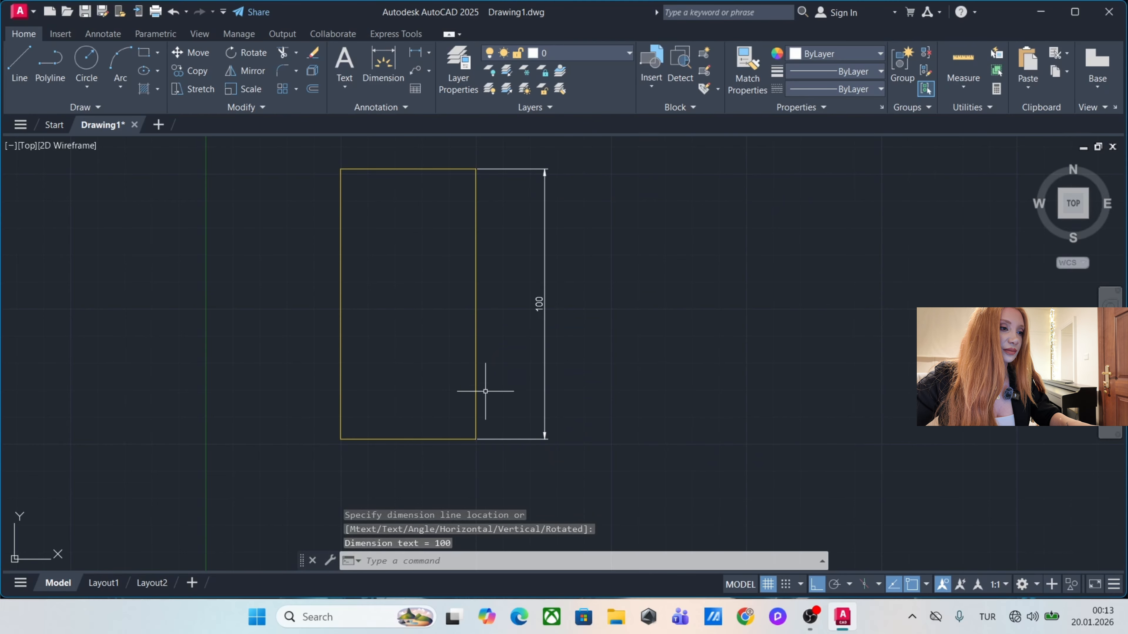
middle_click_drag(477, 242, 486, 297)
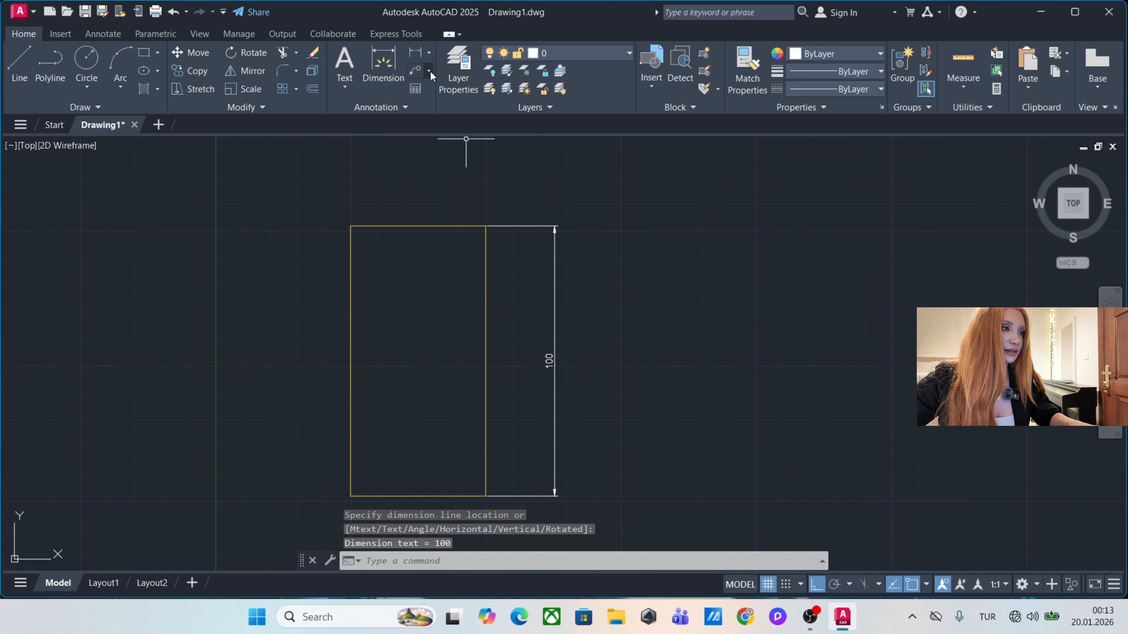
Add a linear dimension to the top side of the yellow rectangle, placing the dimension line above it.
left_click(418, 54)
left_click(351, 226)
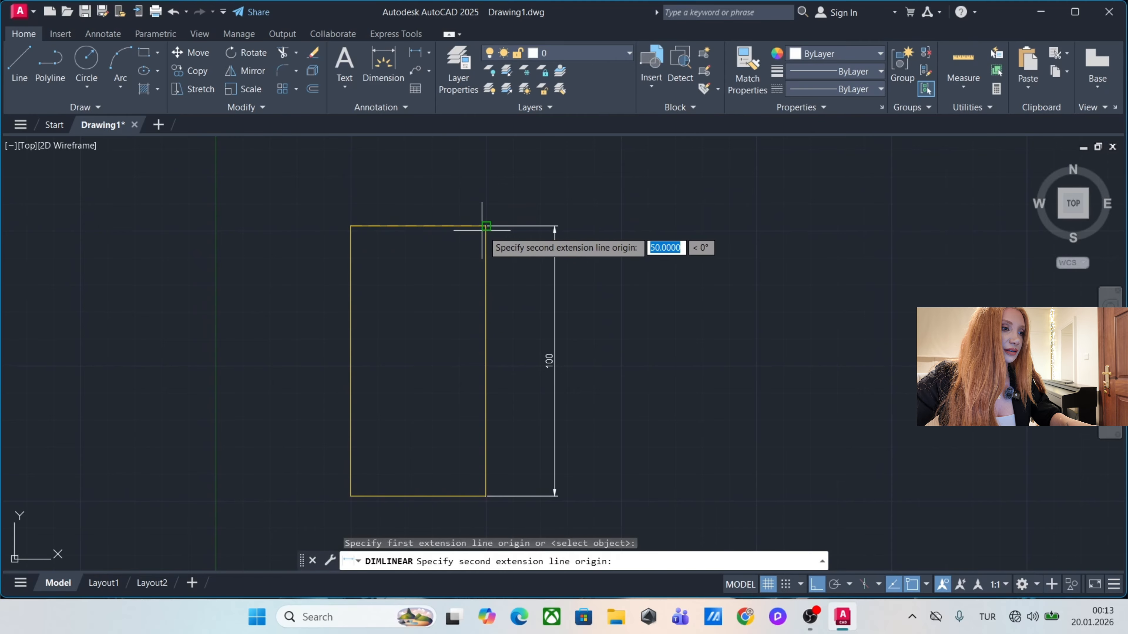
left_click(487, 226)
left_click(486, 185)
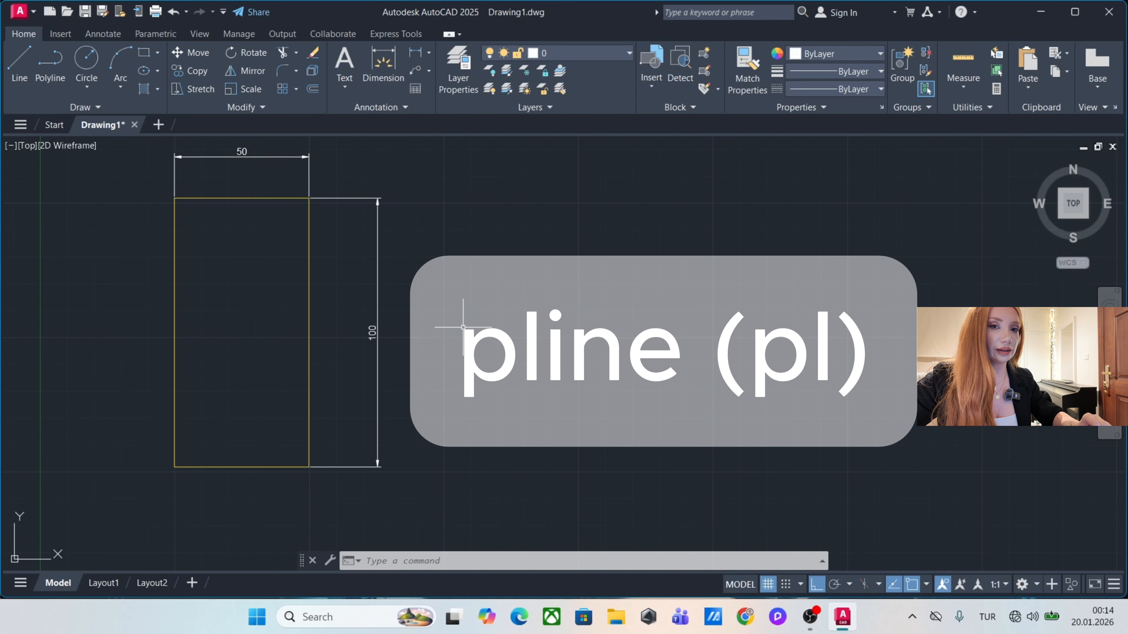
Draw a second rectangle beside the yellow one as a closed polyline: 100 units up, 50 to the right, 100 down, finished with Close.
middle_click_drag(453, 320, 421, 319)
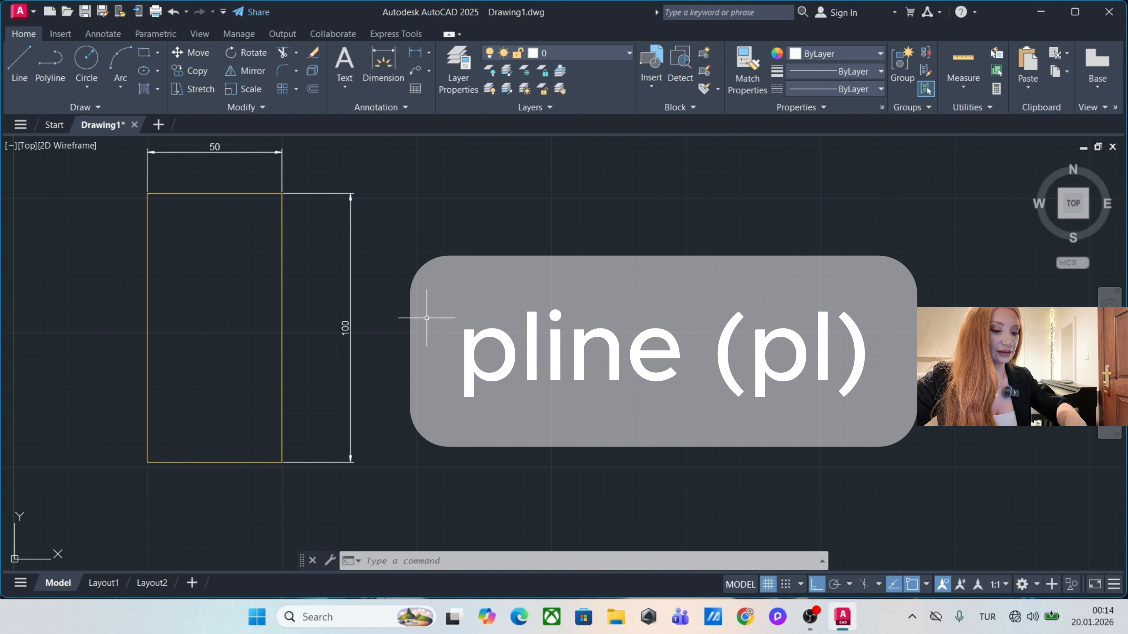
type("l")
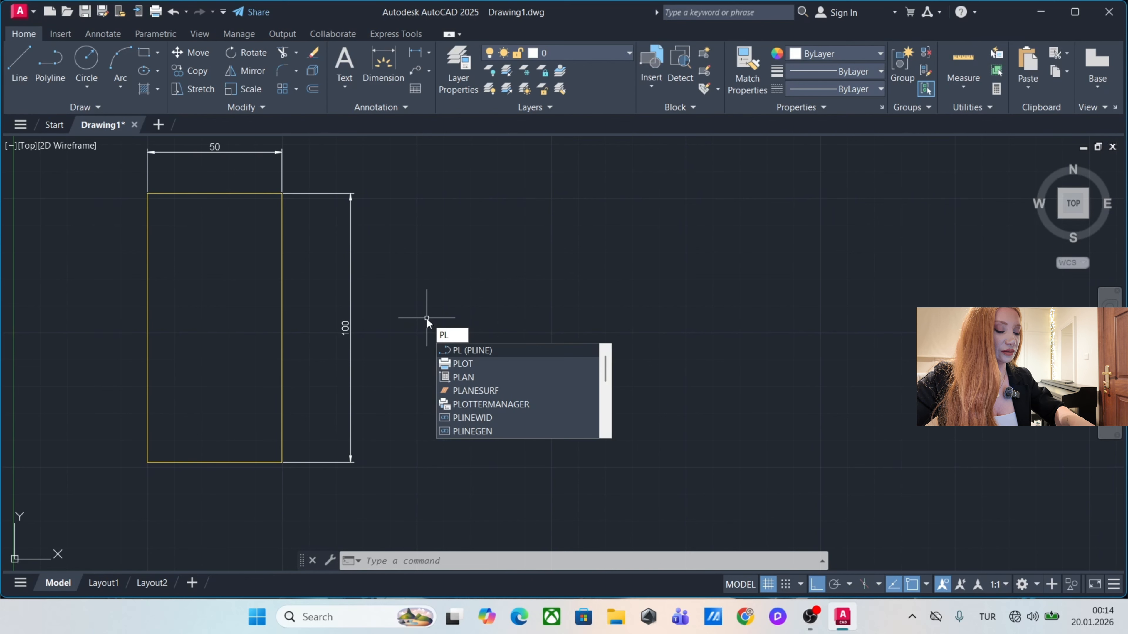
key("Return")
left_click(420, 462)
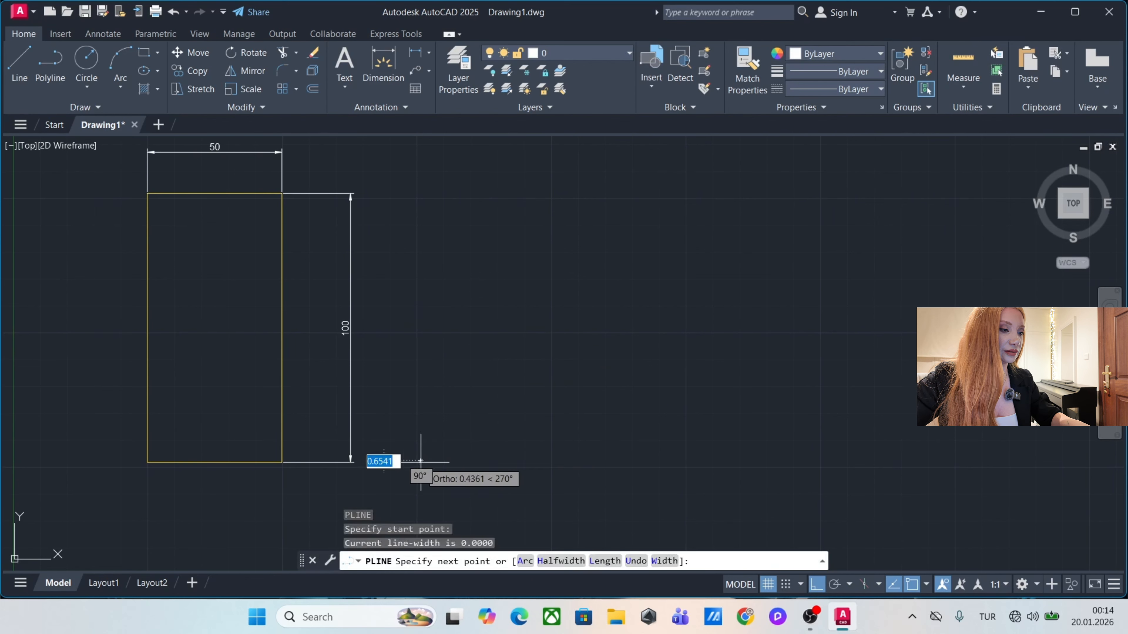
type("100")
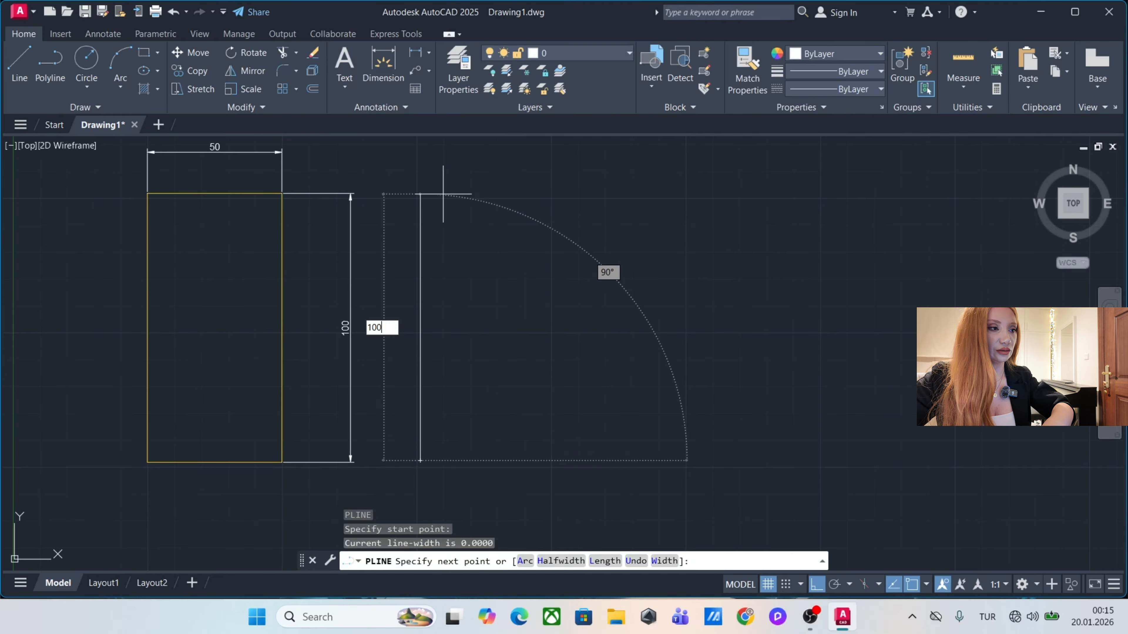
key("Return")
type("5")
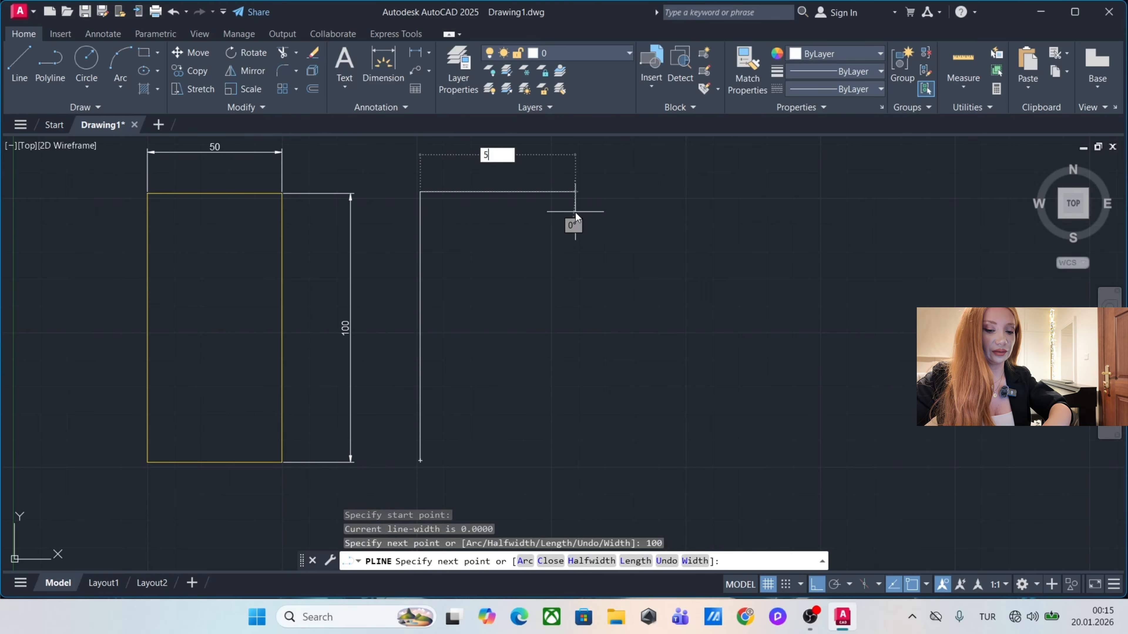
type("0")
key("Return")
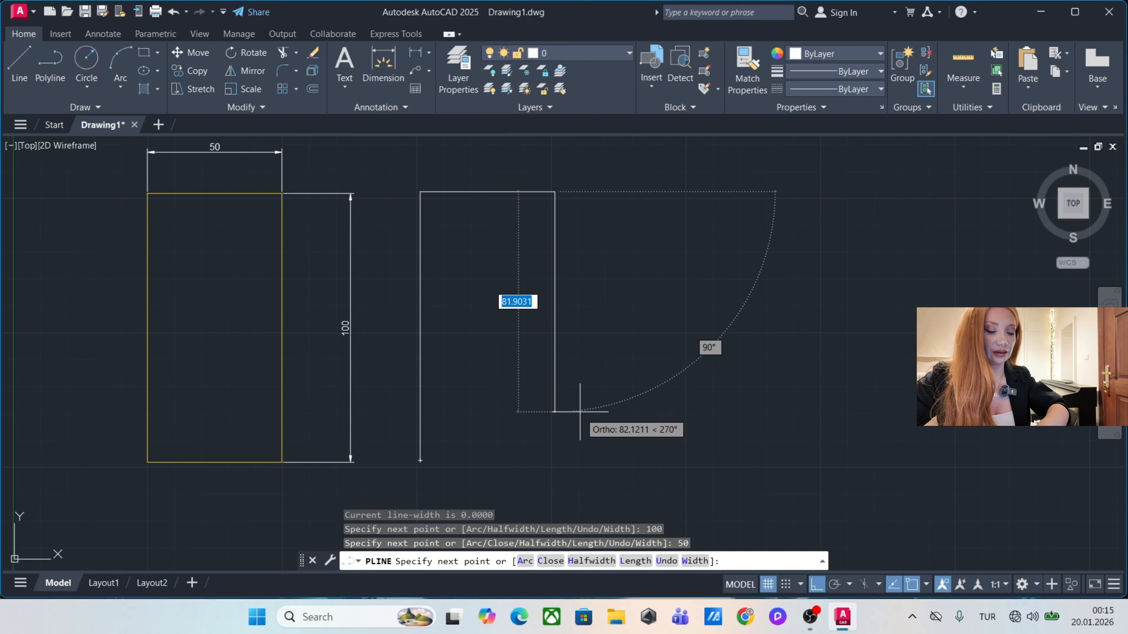
type("100")
key("Return")
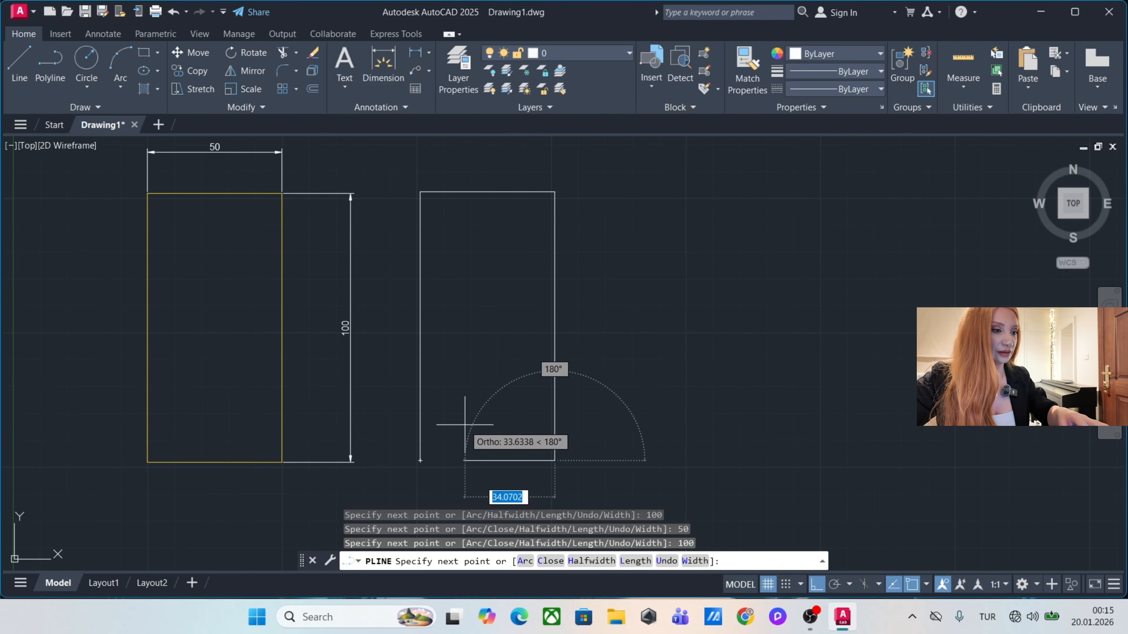
type("c")
key("Return")
Change the color of the new polyline rectangle to orange (248,153,30) and clear the selection.
middle_click_drag(504, 305, 640, 280)
left_click(700, 249)
left_click(639, 271)
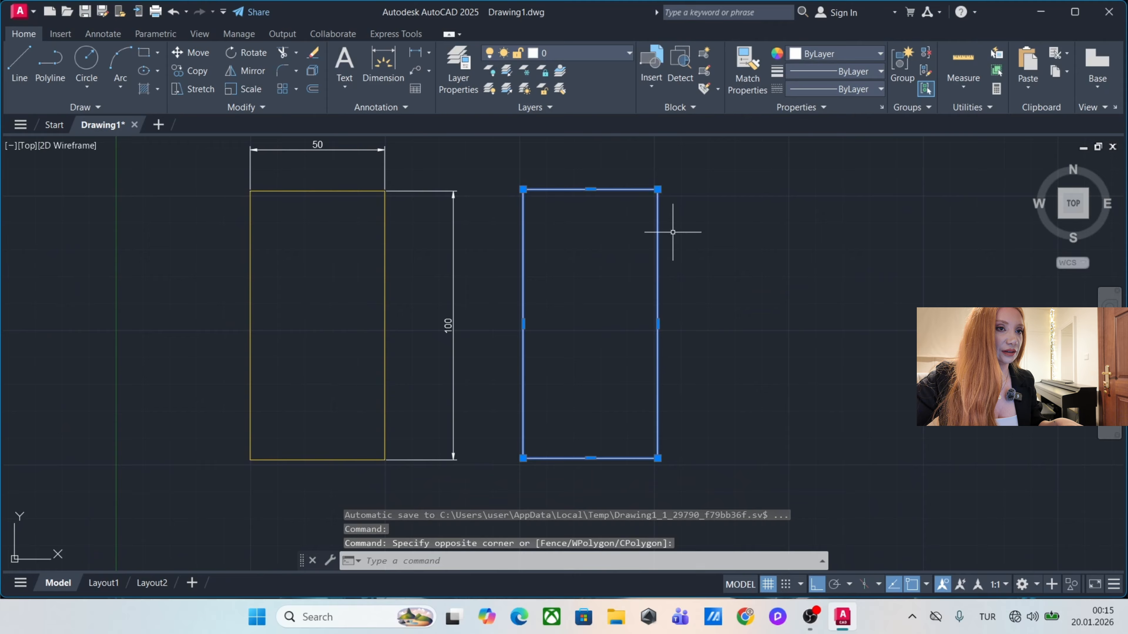
left_click(840, 59)
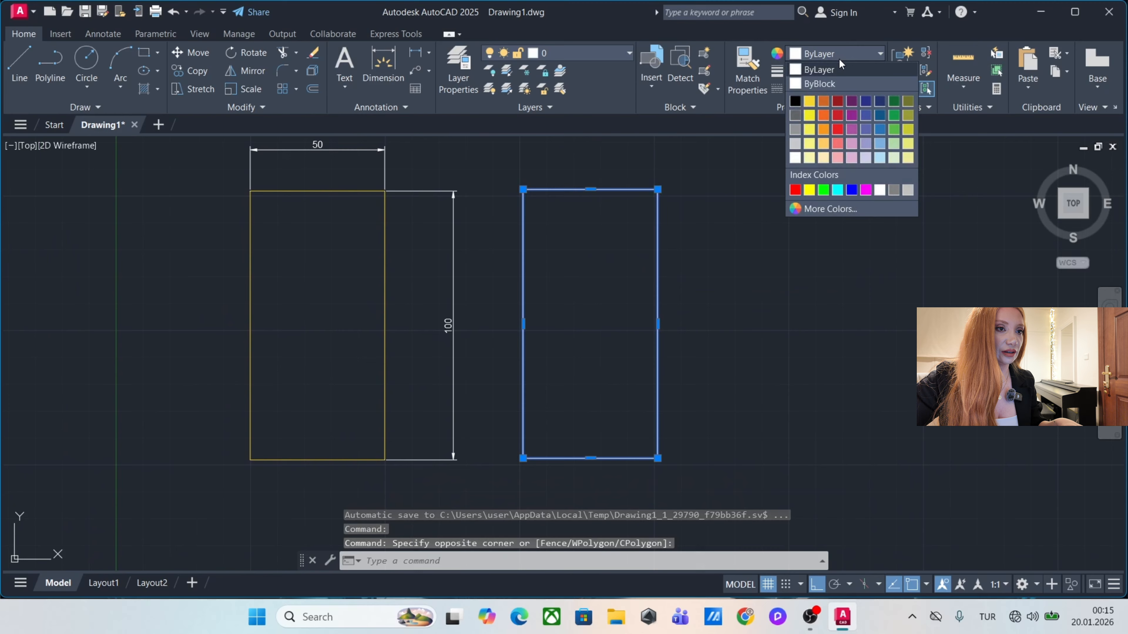
left_click(827, 131)
key("Escape")
key("Escape")
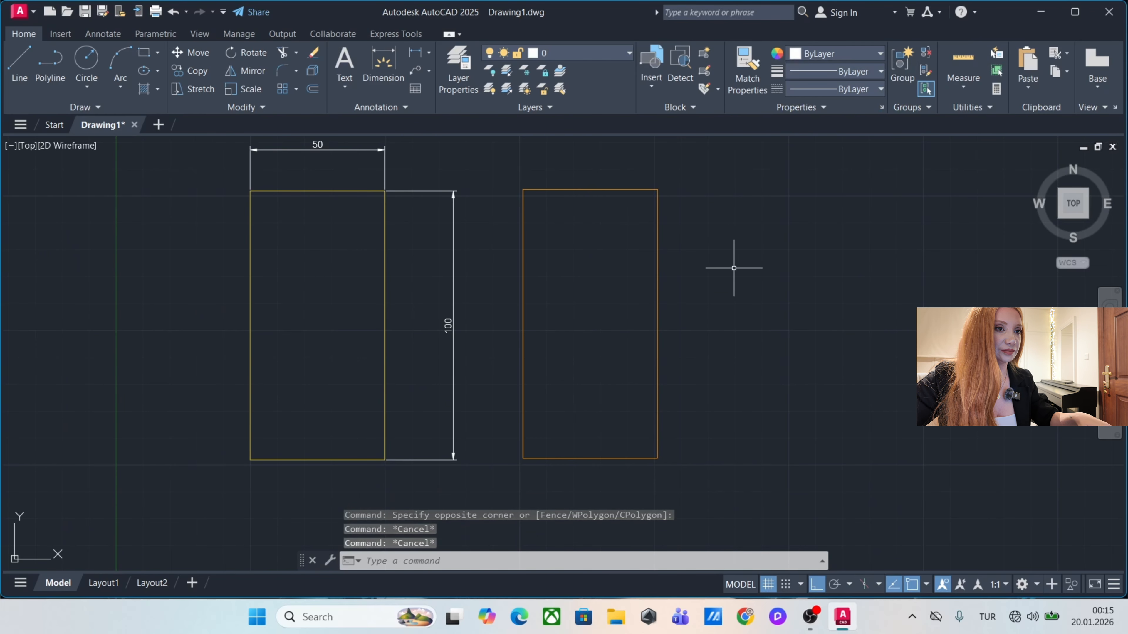
Compare how the yellow rectangle's sides and the orange polyline rectangle select by selecting and deselecting each of them.
mouse_move(706, 265)
middle_mouse_down()
mouse_move(695, 266)
mouse_move(705, 252)
middle_mouse_up()
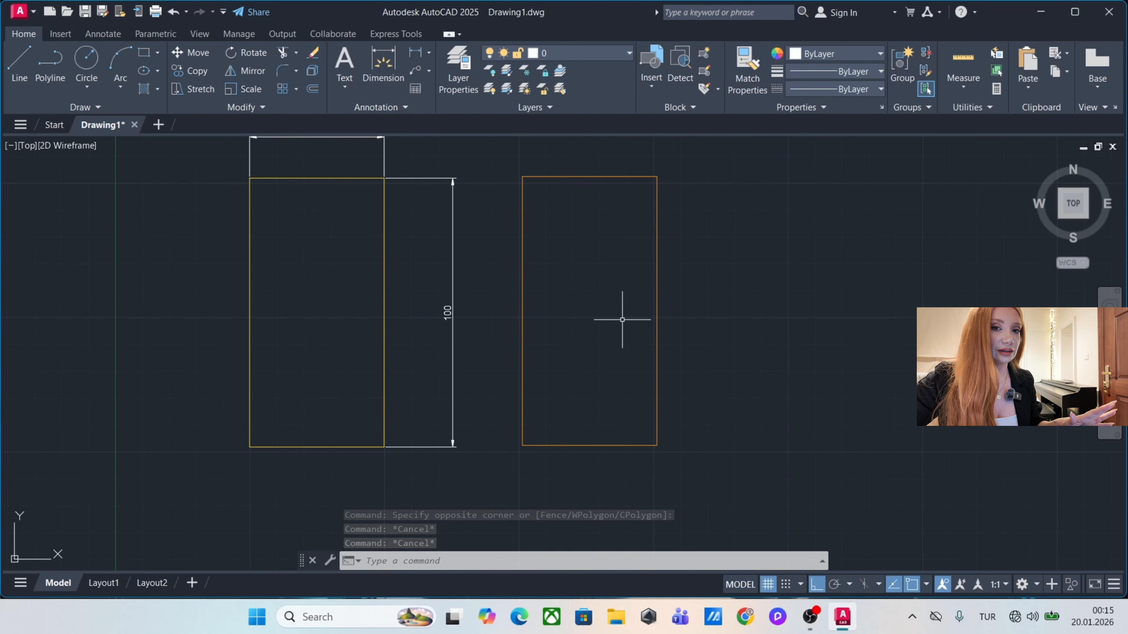
left_click(325, 213)
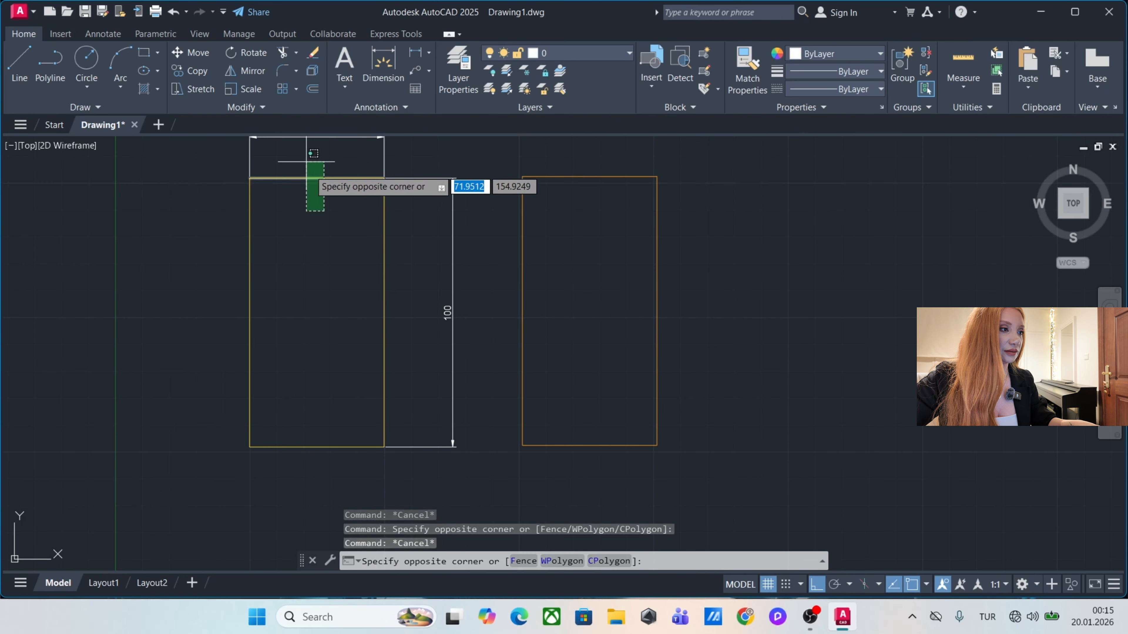
left_click(311, 172)
key("Escape")
left_click(415, 245)
left_click(343, 269)
key("Escape")
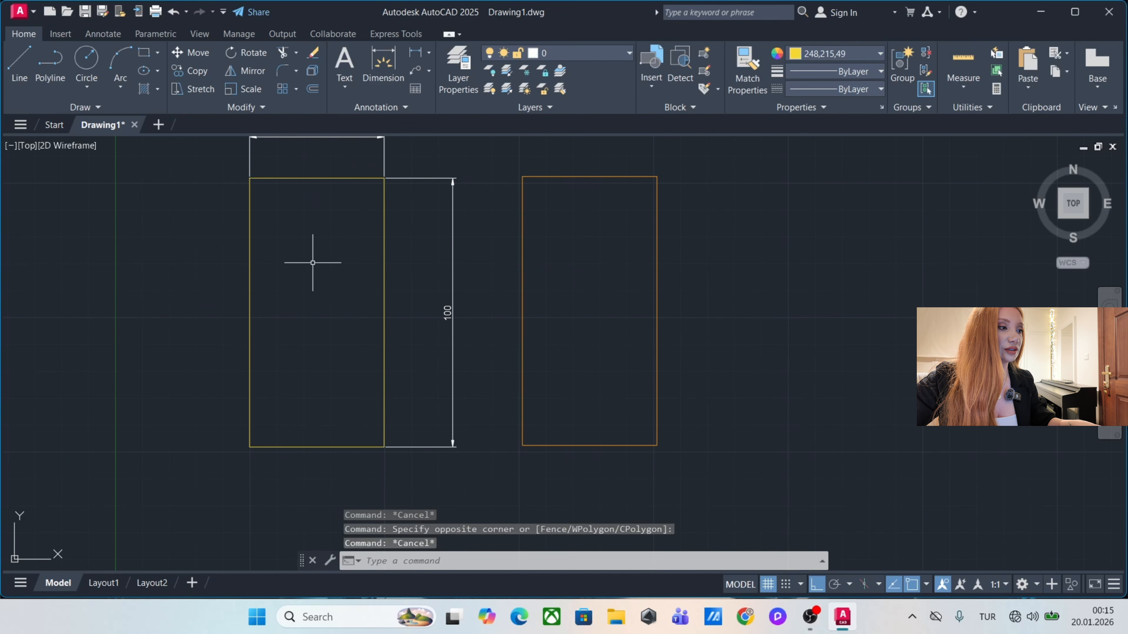
left_click(287, 261)
left_click(206, 288)
key("Escape")
left_click(335, 219)
left_click(315, 173)
key("Escape")
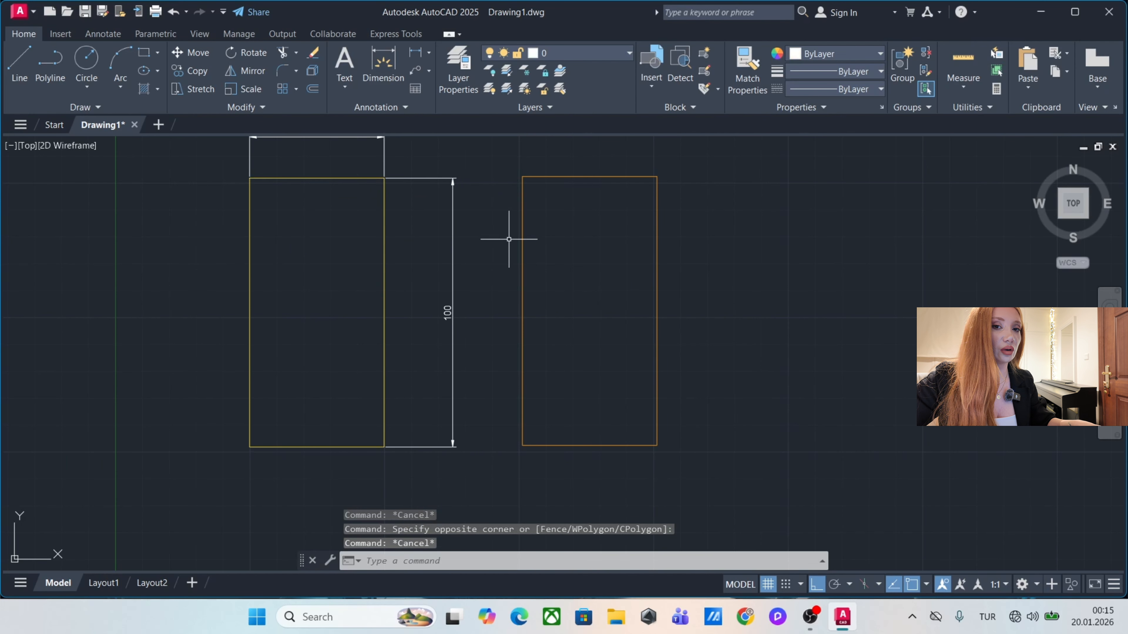
left_click(549, 177)
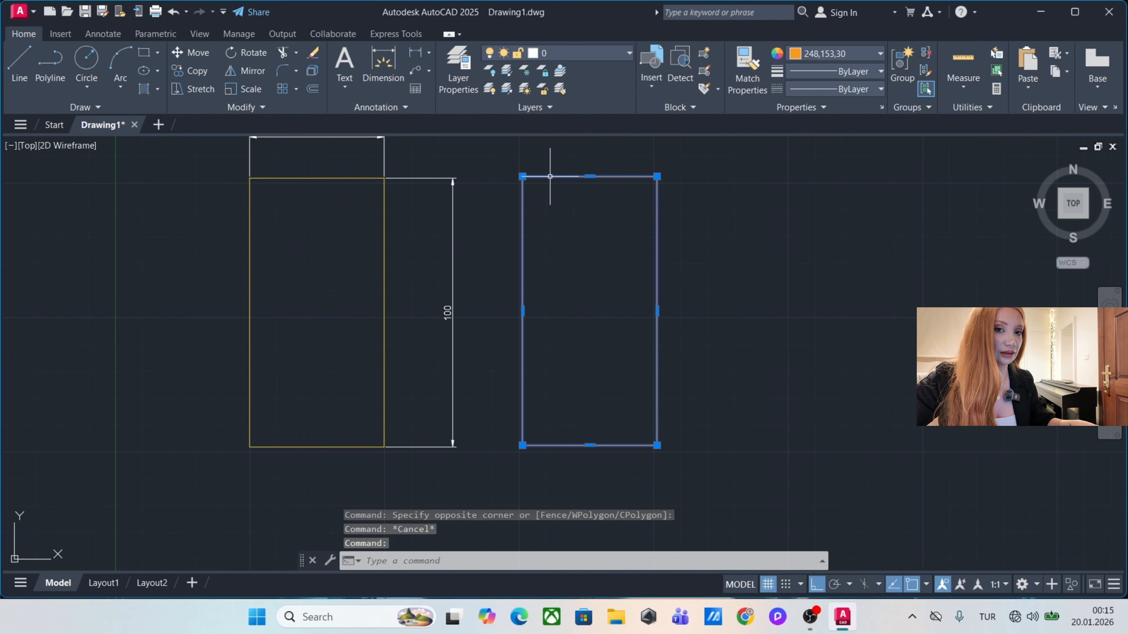
key("Escape")
Select all four lines of the yellow rectangle and join them into one polyline.
middle_click_drag(393, 243, 354, 255)
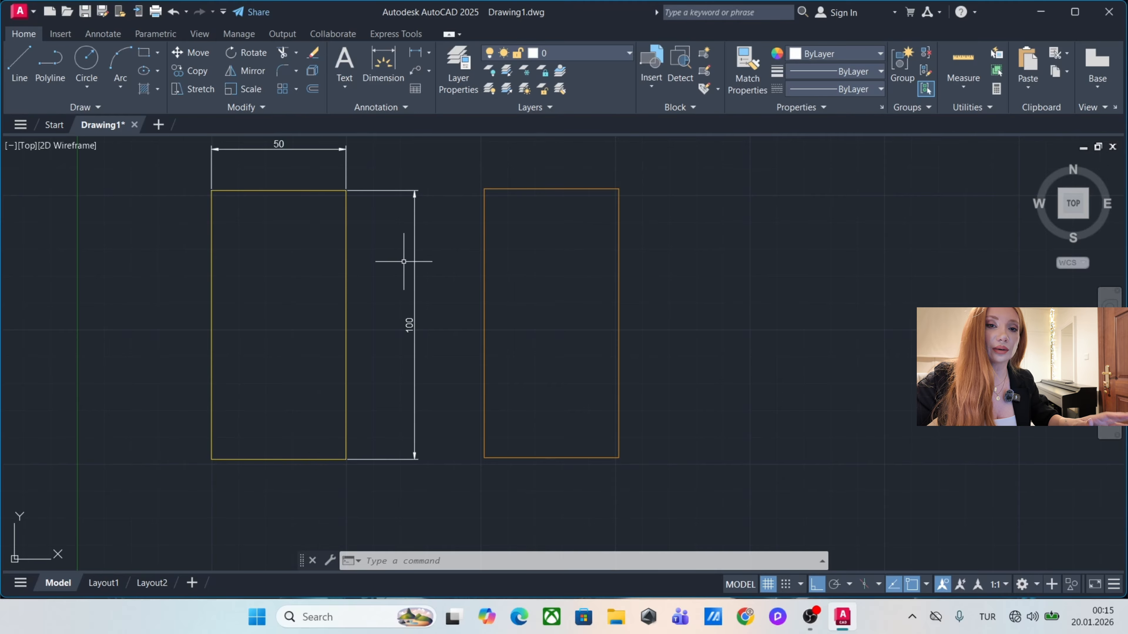
left_click(346, 178)
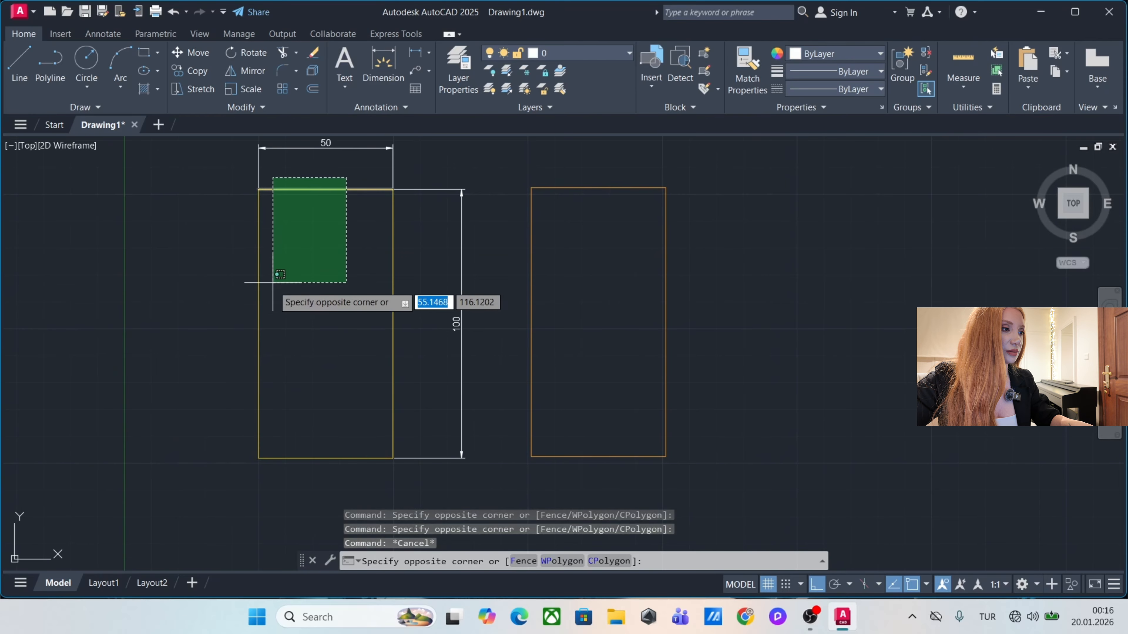
left_click(270, 294)
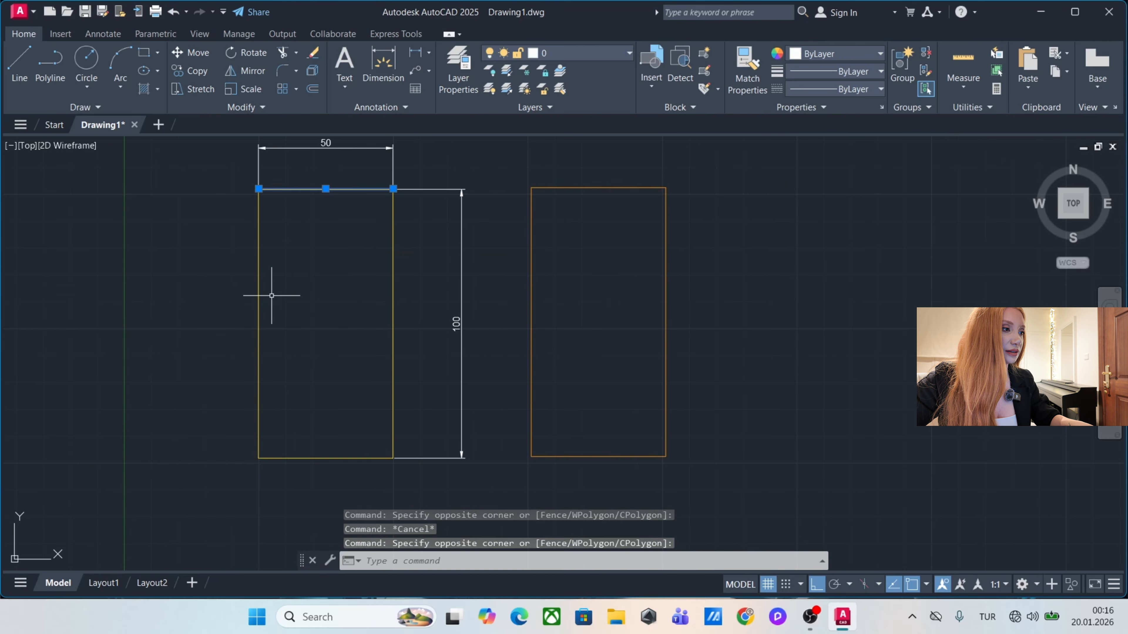
left_click(407, 303)
left_click(247, 335)
left_click(345, 340)
left_click(312, 456)
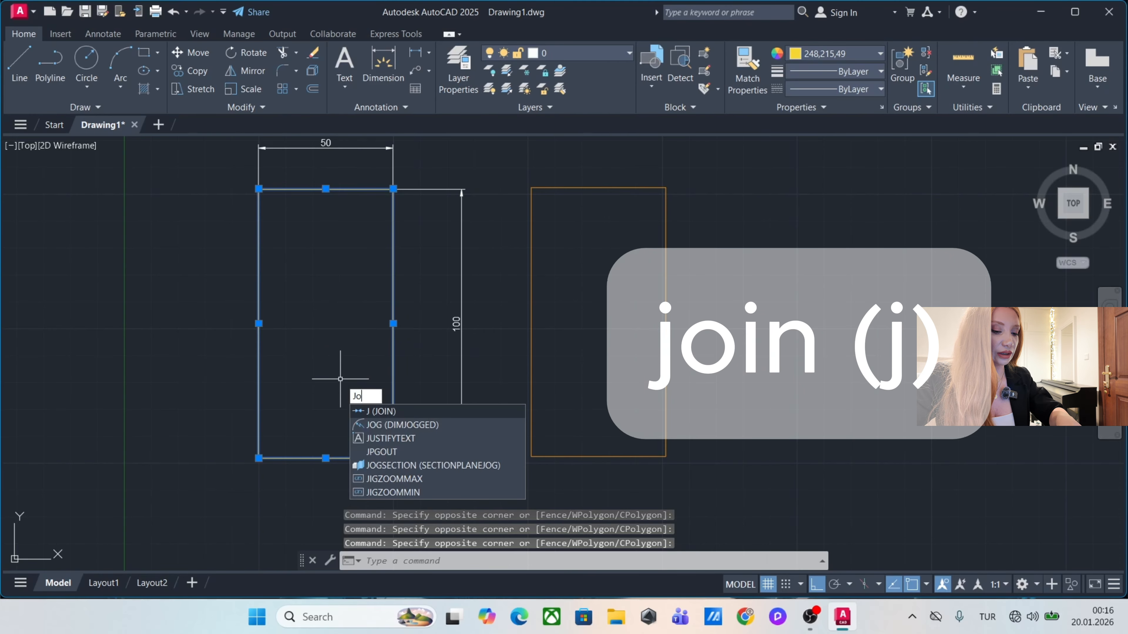
type("i")
key("Return")
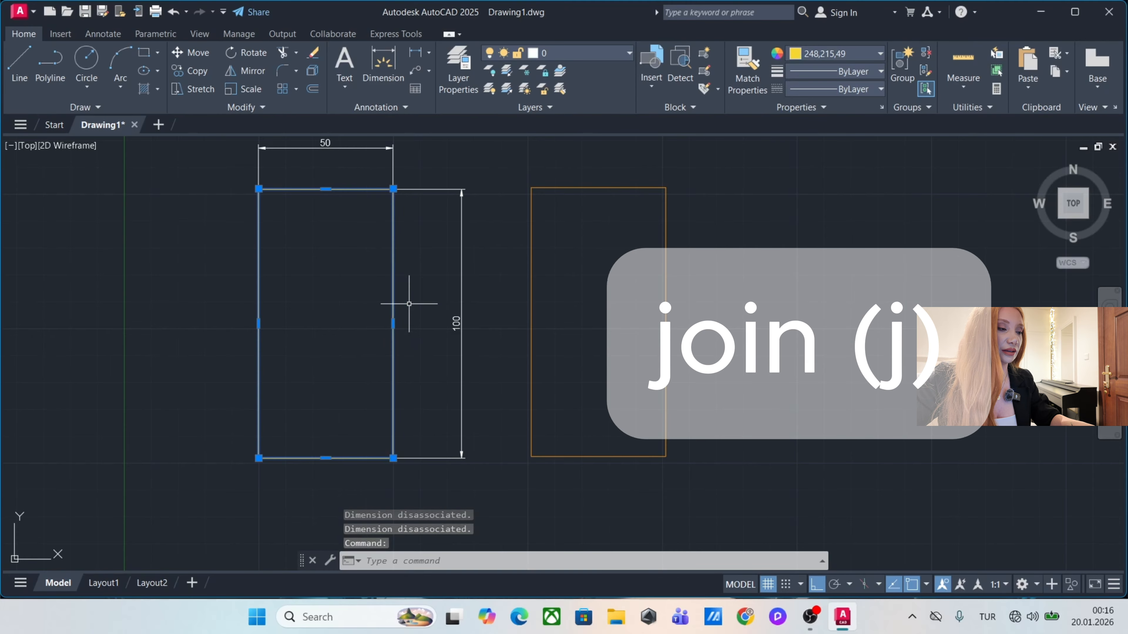
Explode the orange polyline rectangle into separate lines.
left_click(392, 294)
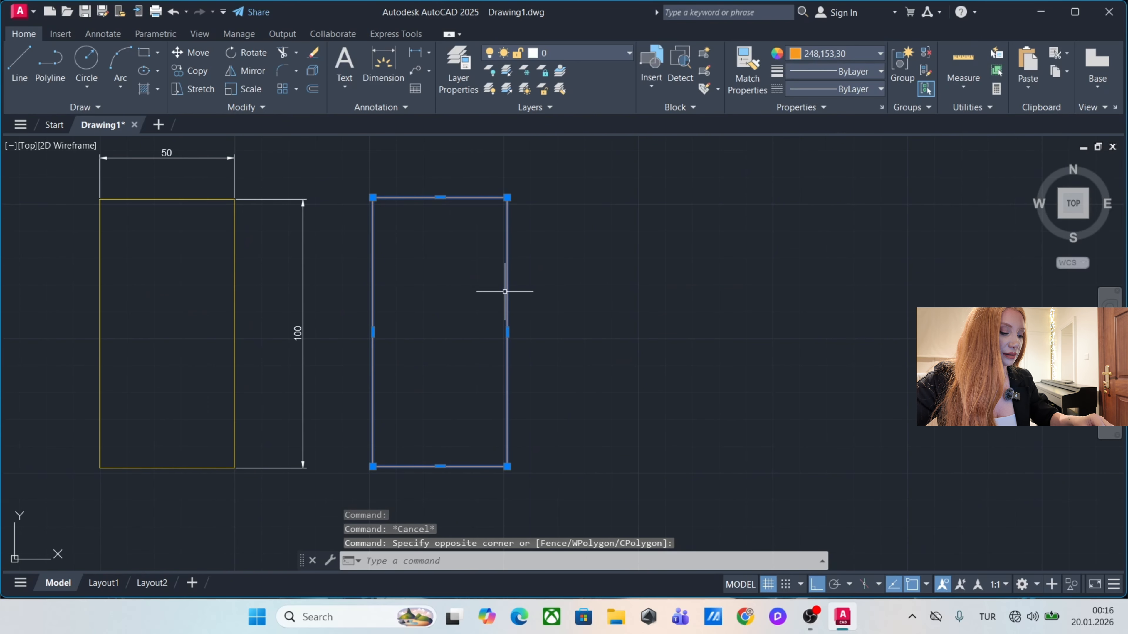
type("x")
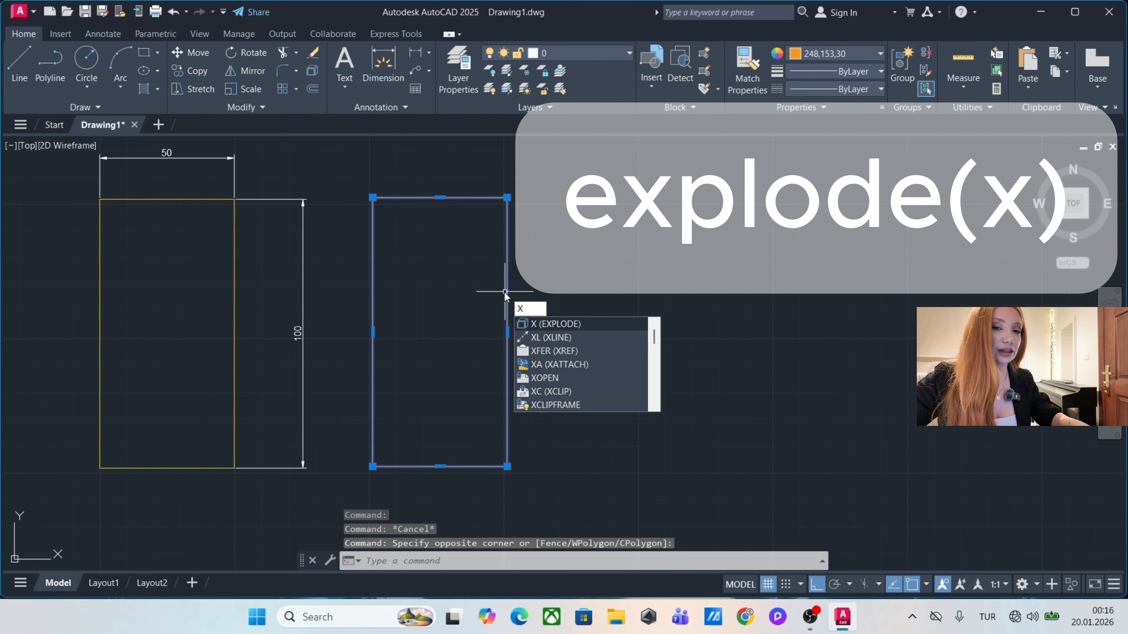
key("Return")
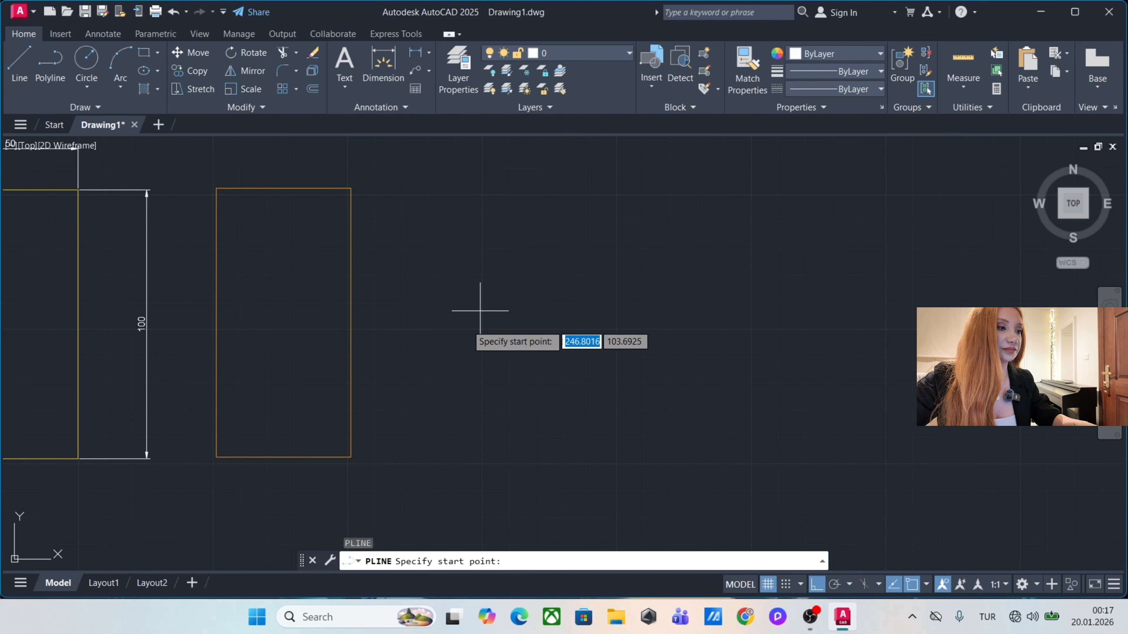
Start a polyline to the right of the orange rectangle with a horizontal segment 100 units long.
left_click(408, 278)
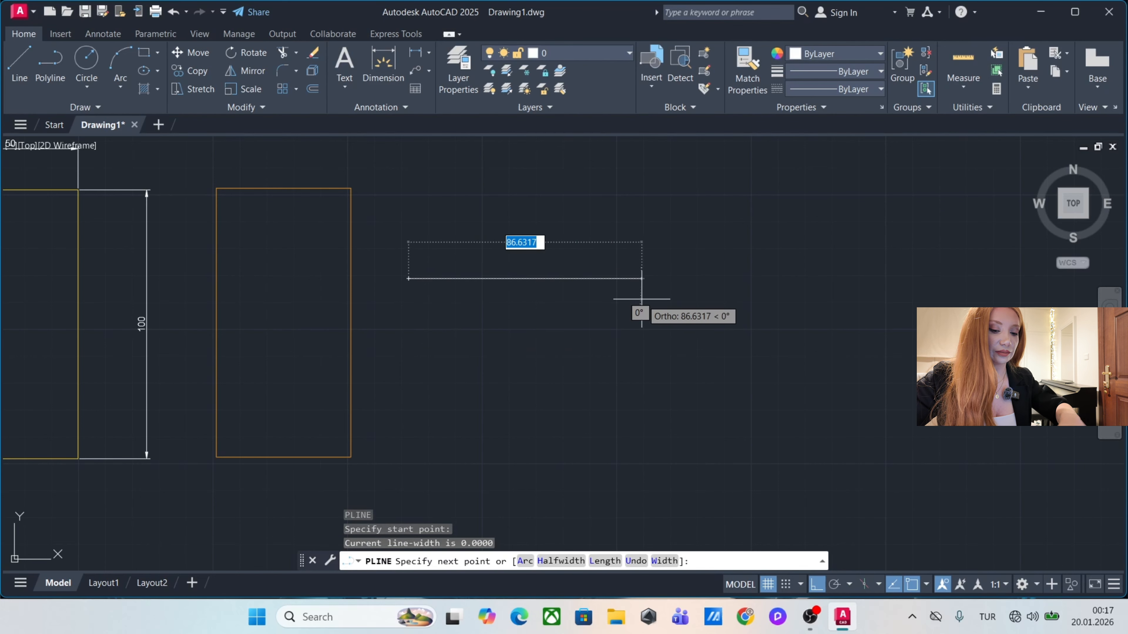
type("100")
key("Return")
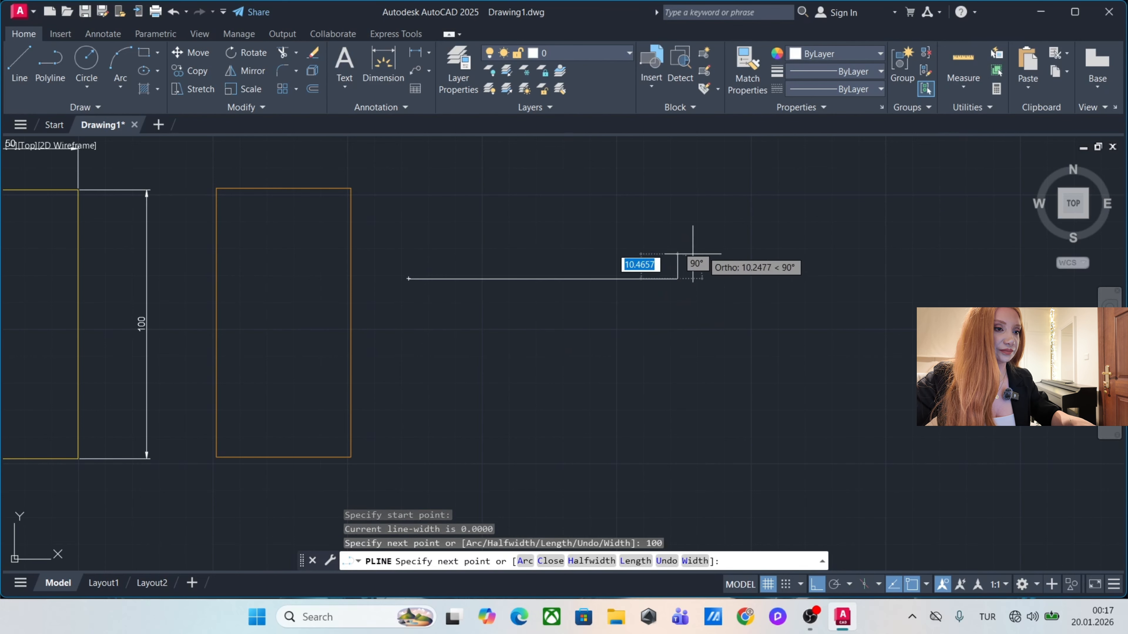
Continue the polyline with a segment rising to the right at an angle override of 30 degrees, with its endpoint picked freely.
middle_click_drag(748, 214, 567, 222)
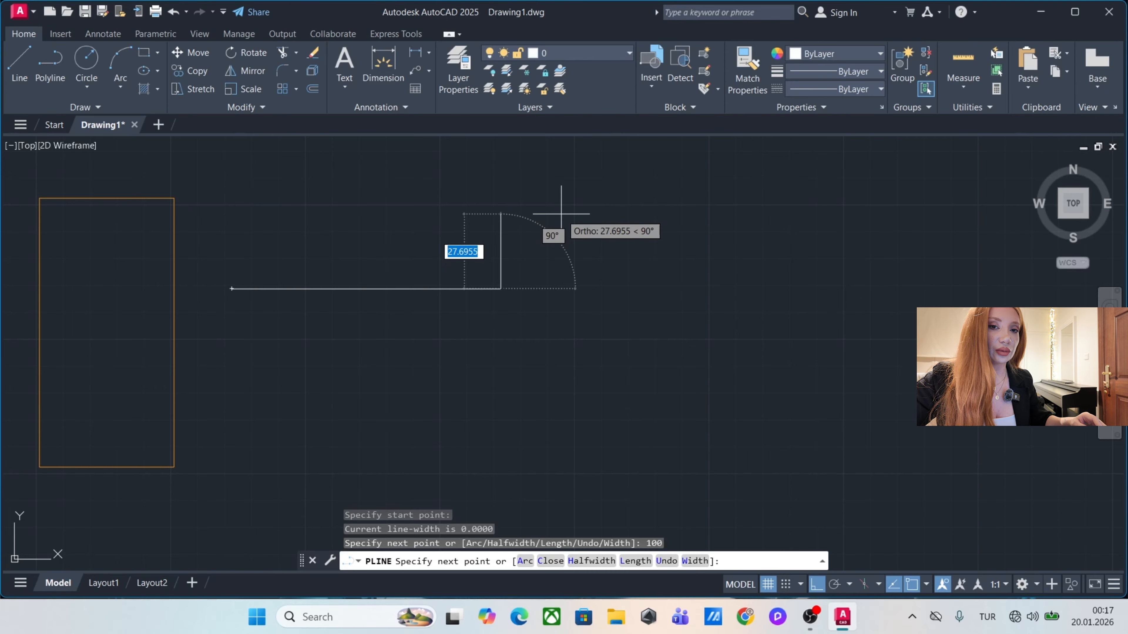
key("less")
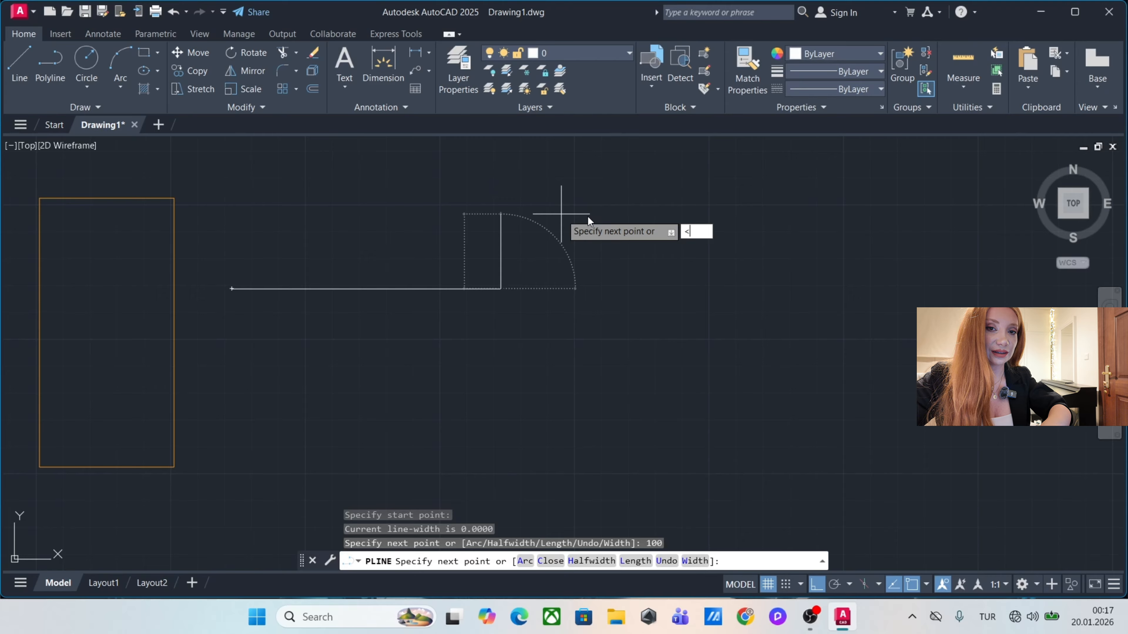
type("3")
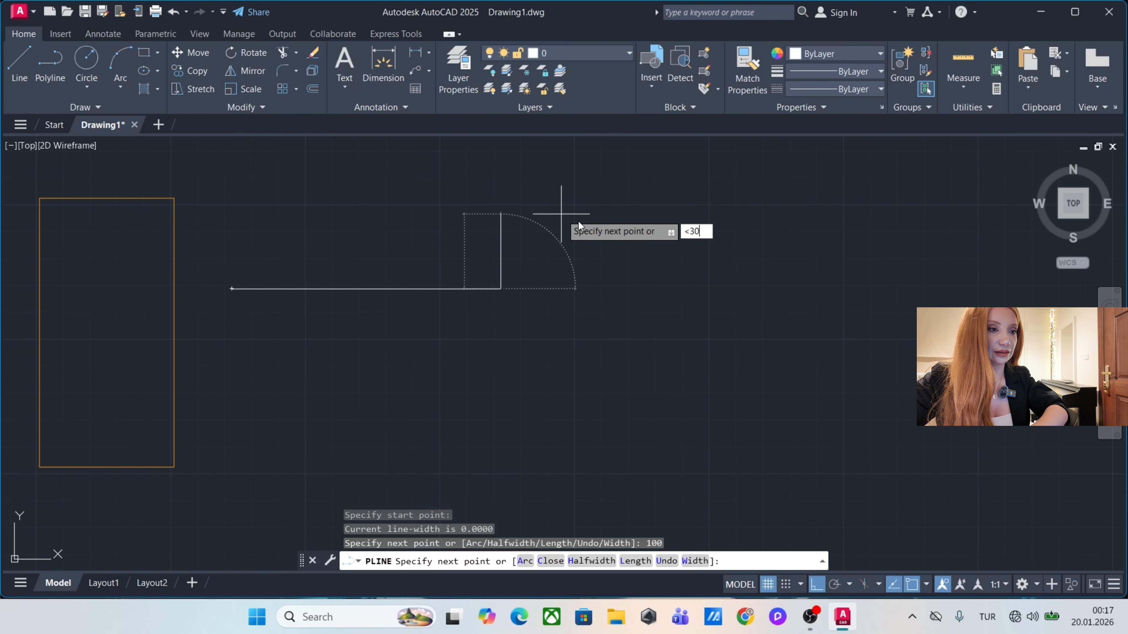
type("0")
key("Return")
left_click(651, 202)
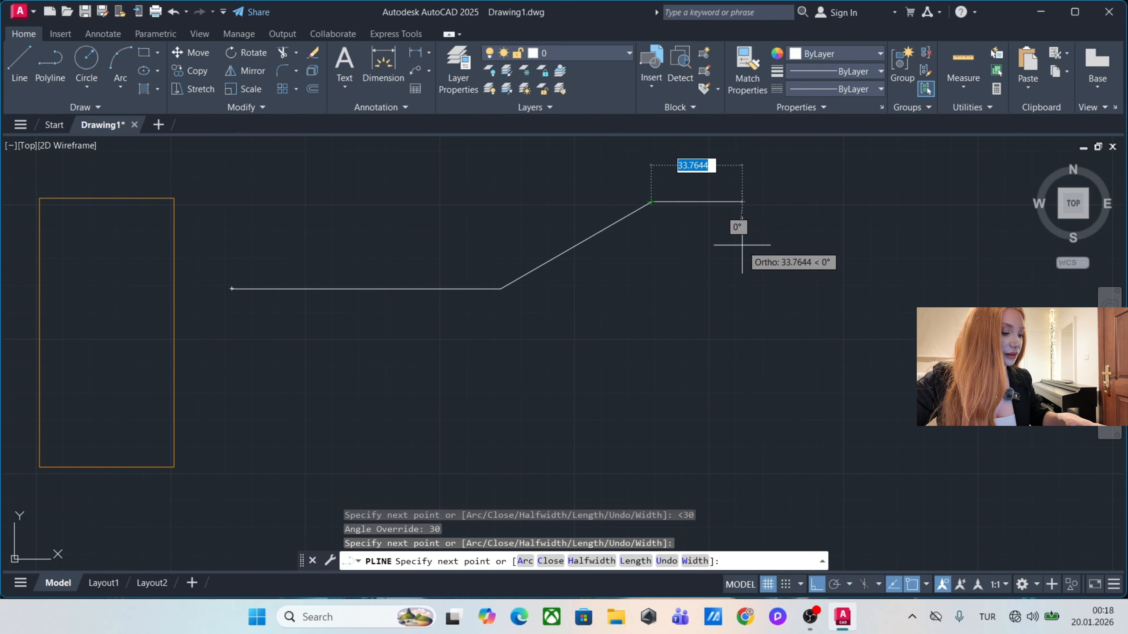
Continue the polyline with a segment falling at a -30 degree angle override, ending level with the 100-unit horizontal segment using object snap tracking.
type("<")
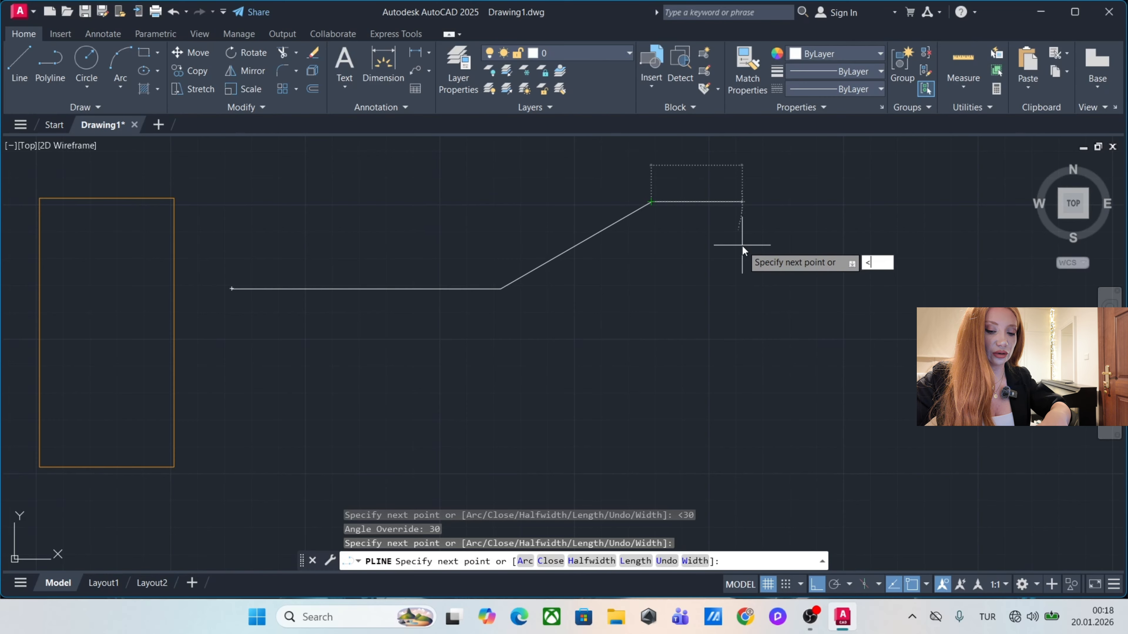
type("-3")
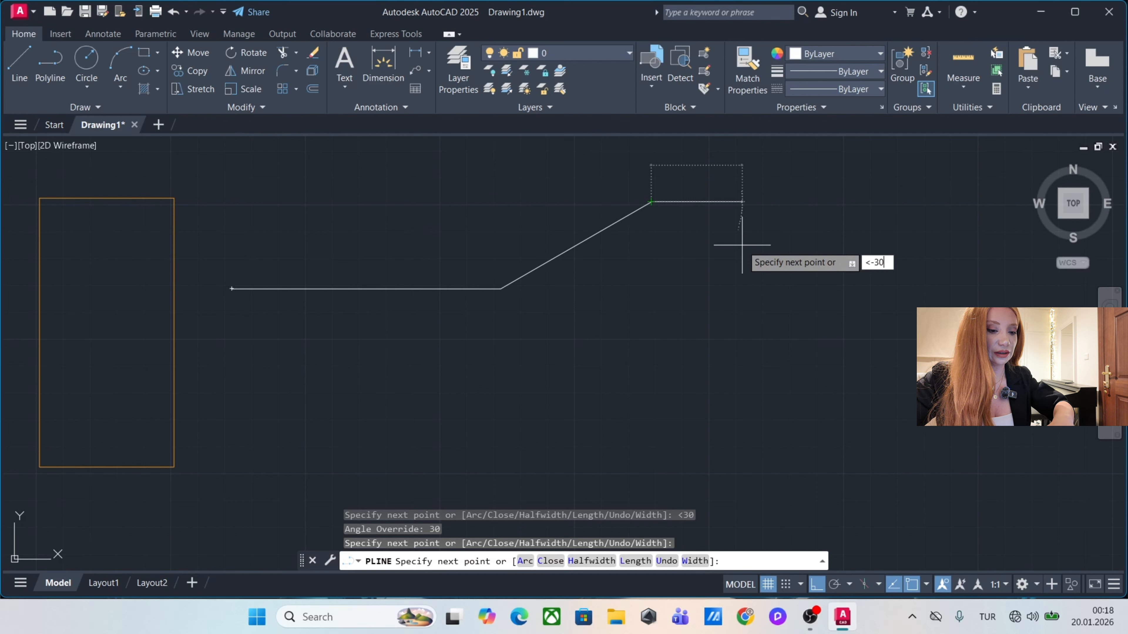
type("0")
key("Return")
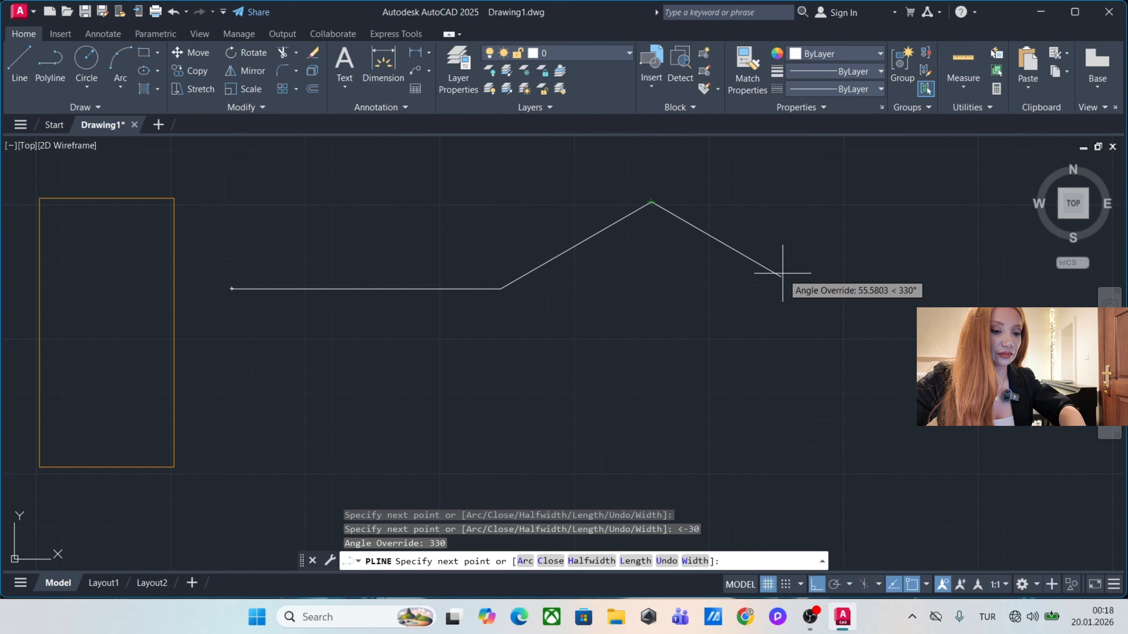
key("F11")
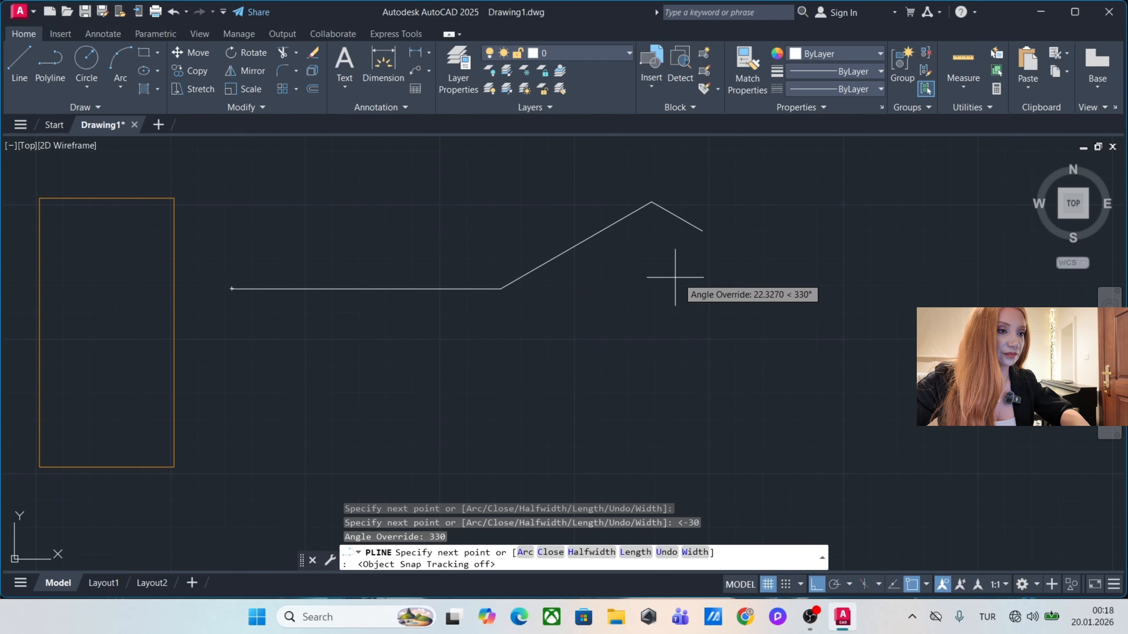
key("F11")
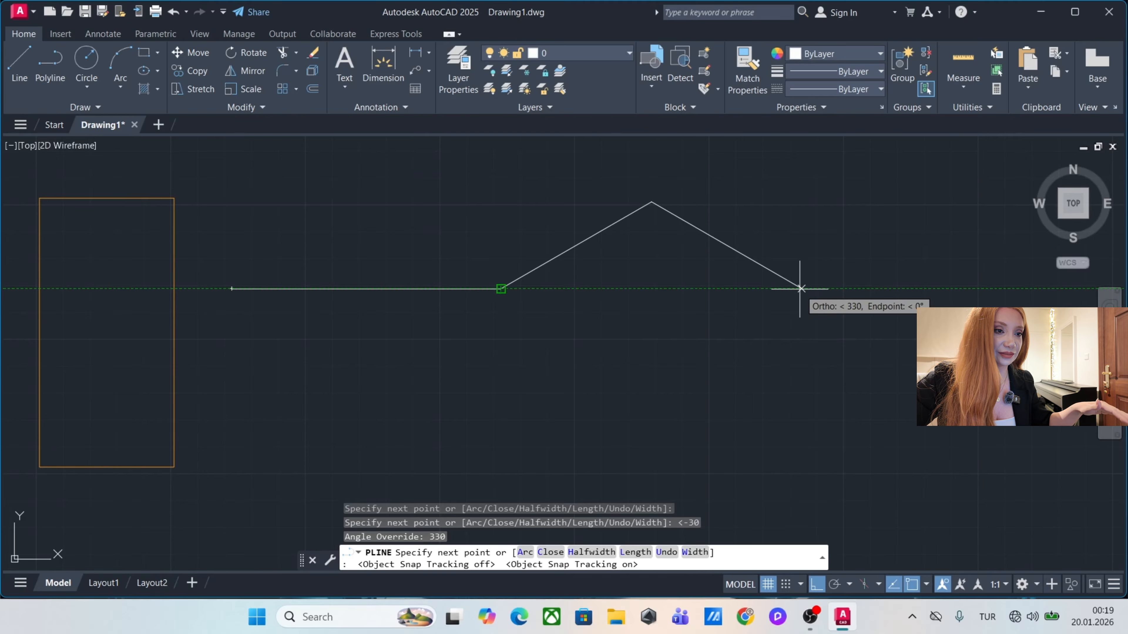
left_click(801, 288)
Add a vertical polyline segment 100 units long straight down from the end of the falling segment.
middle_click_drag(798, 402, 800, 312)
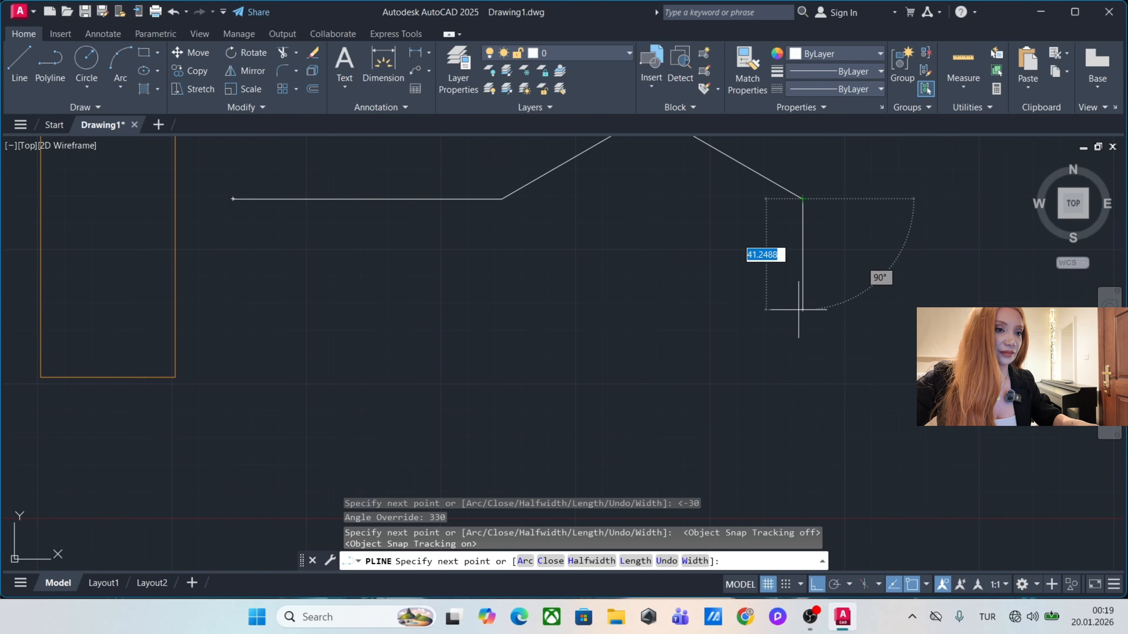
type("100")
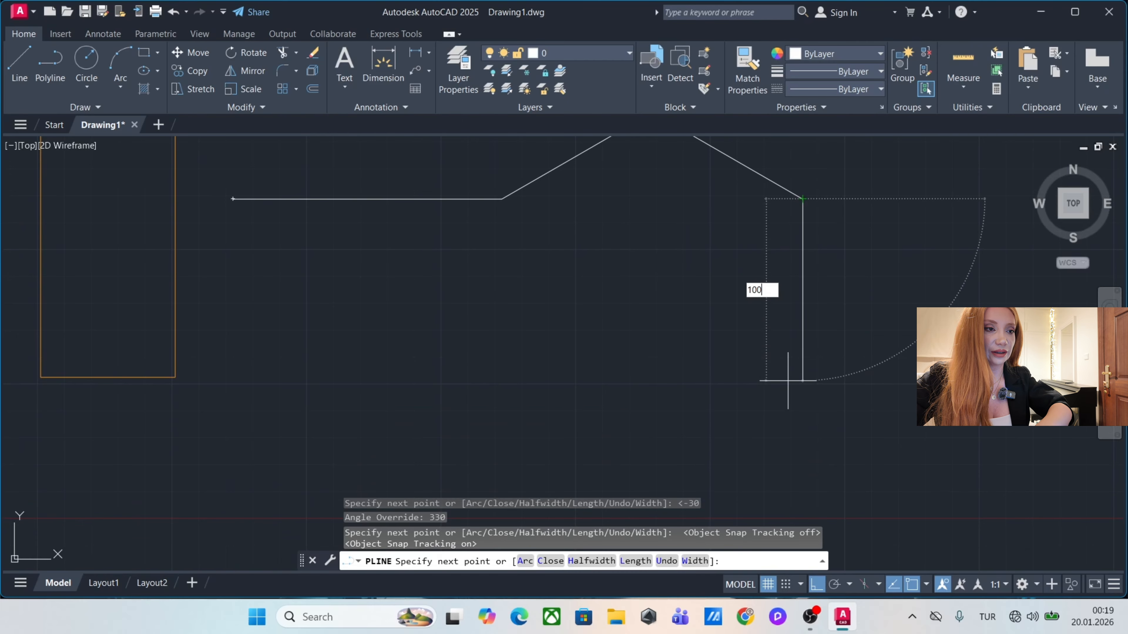
key("Return")
Run the polyline's bottom edge leftward through points aligned below the peak, the lower roof vertex and the start point, and close the shape.
middle_click_drag(360, 405, 393, 396)
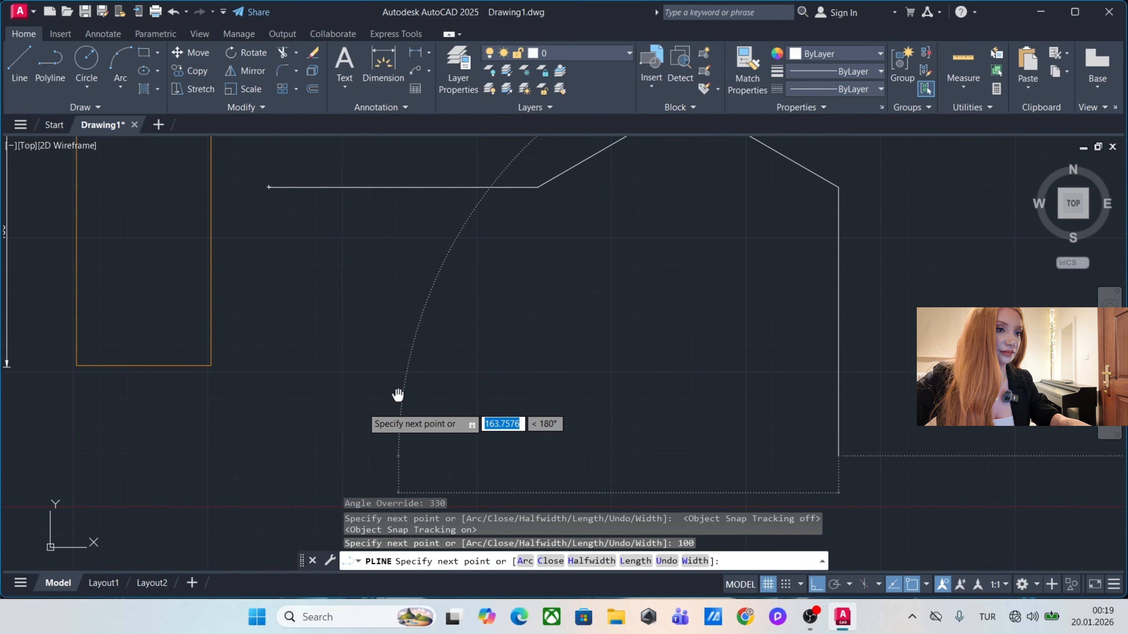
scroll(653, 424, "down", 2)
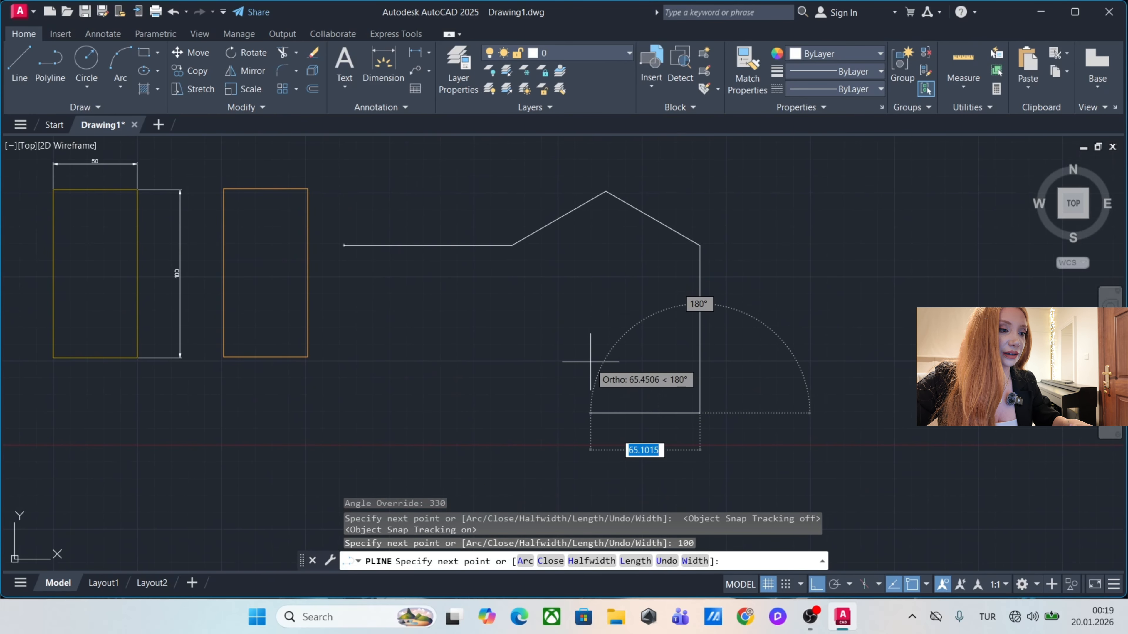
mouse_move(606, 191)
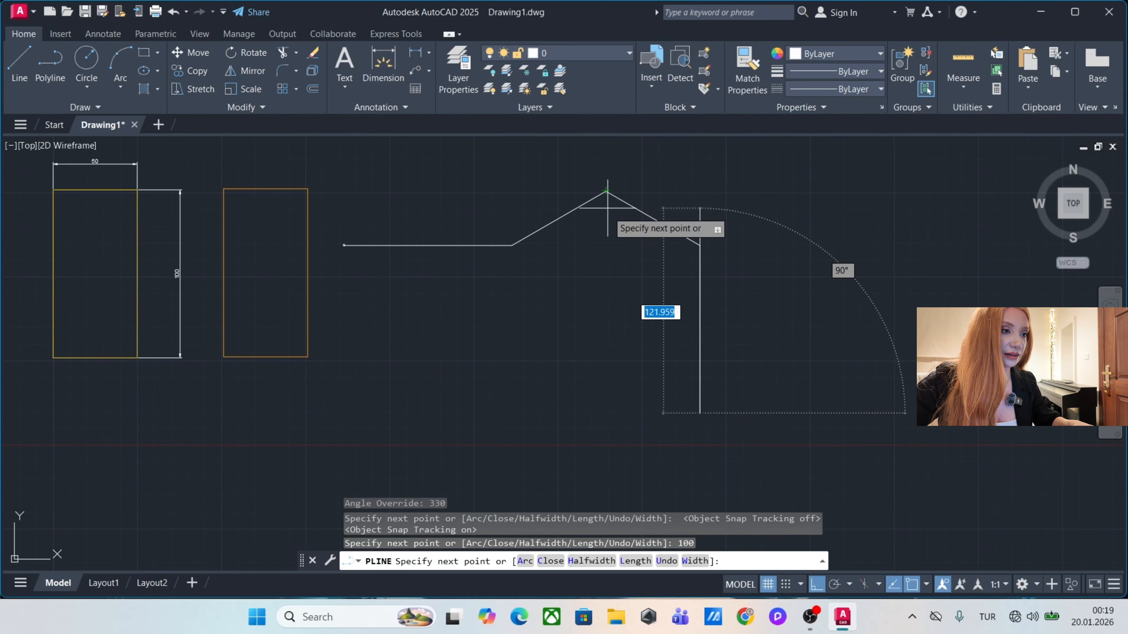
left_click(607, 413)
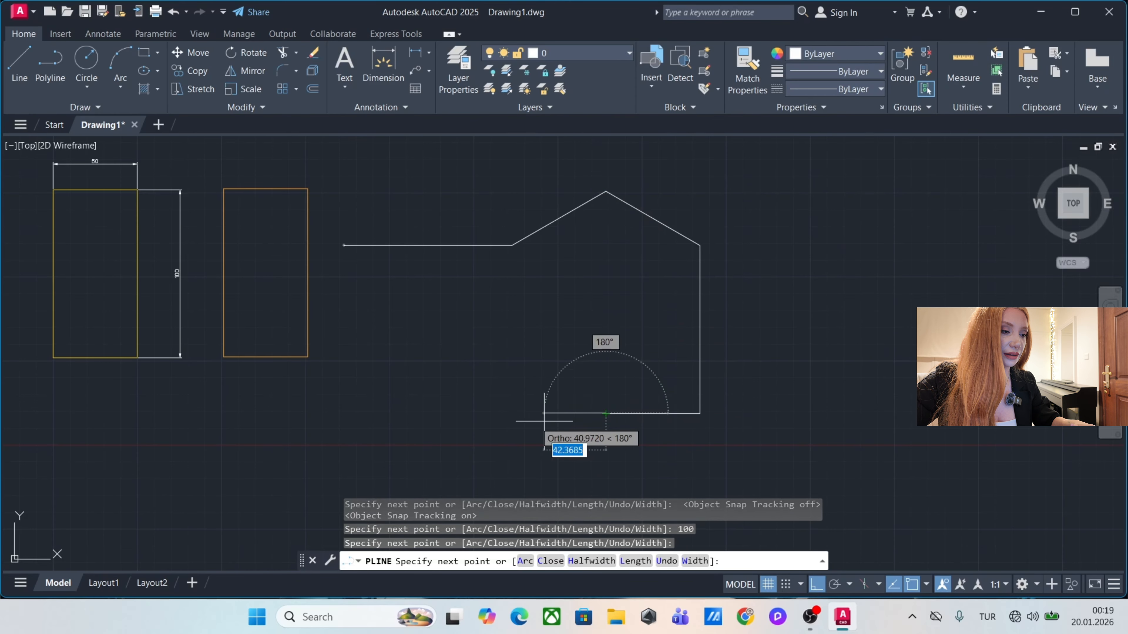
mouse_move(512, 245)
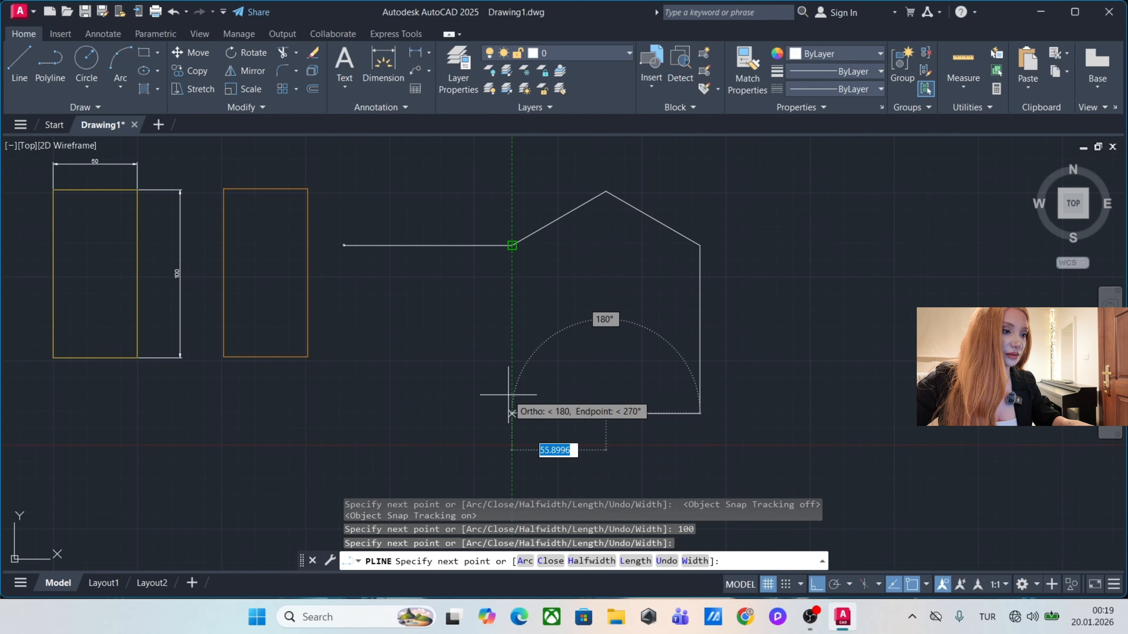
left_click(512, 413)
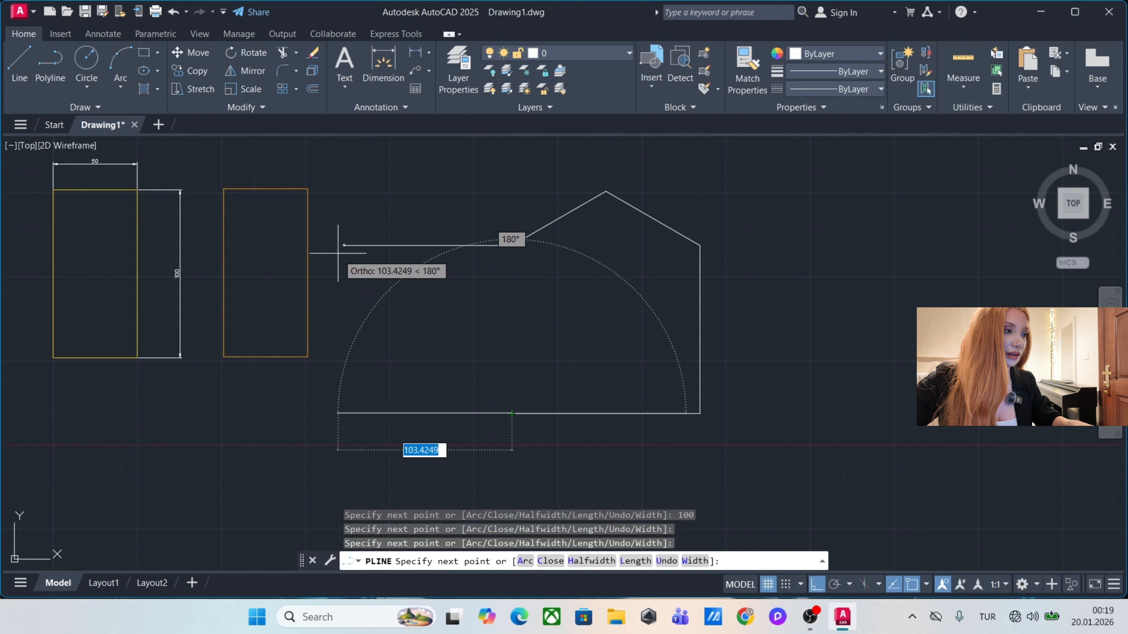
left_click(345, 413)
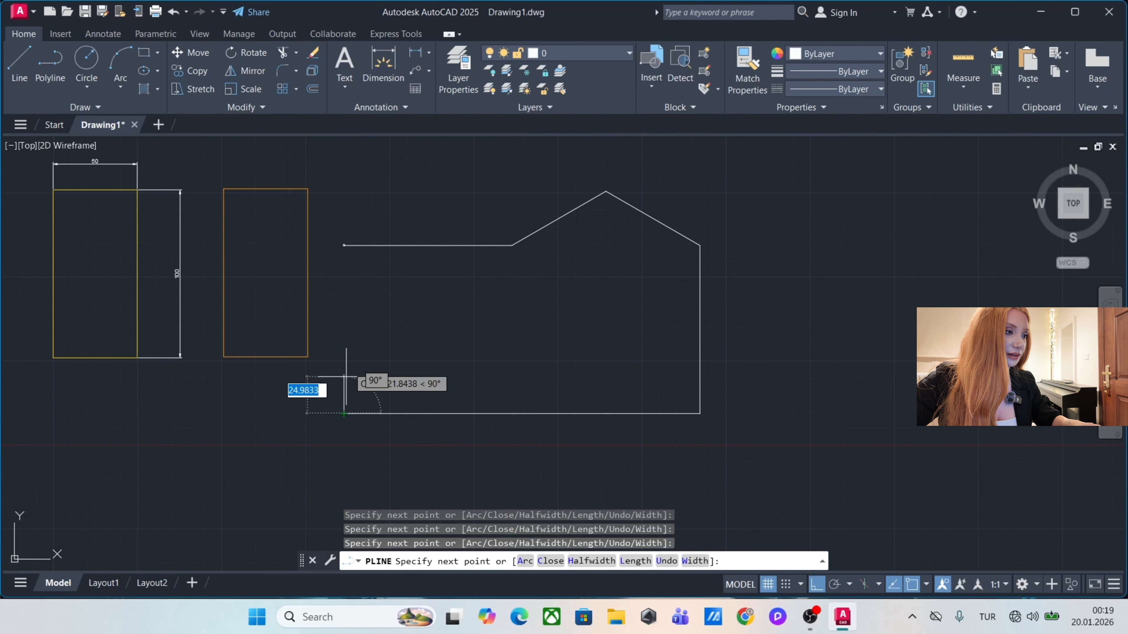
type("c")
key("Return")
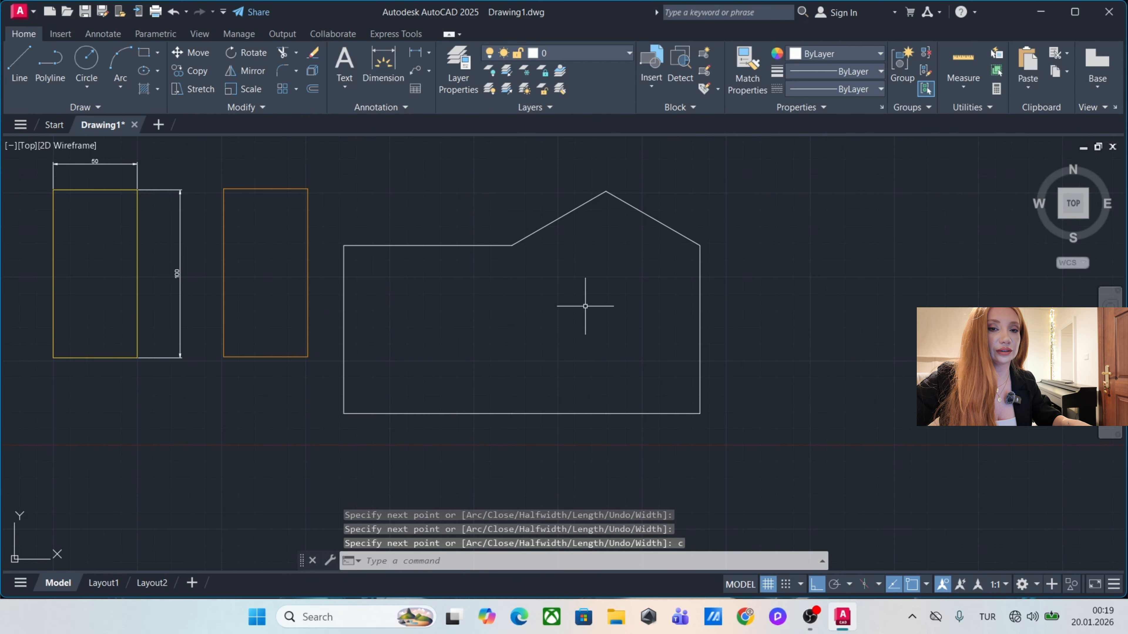
Start a new polyline in the empty area to the right of the closed shape with a horizontal segment 100 units long.
middle_click_drag(593, 304, 654, 264)
scroll(562, 282, "up", 2)
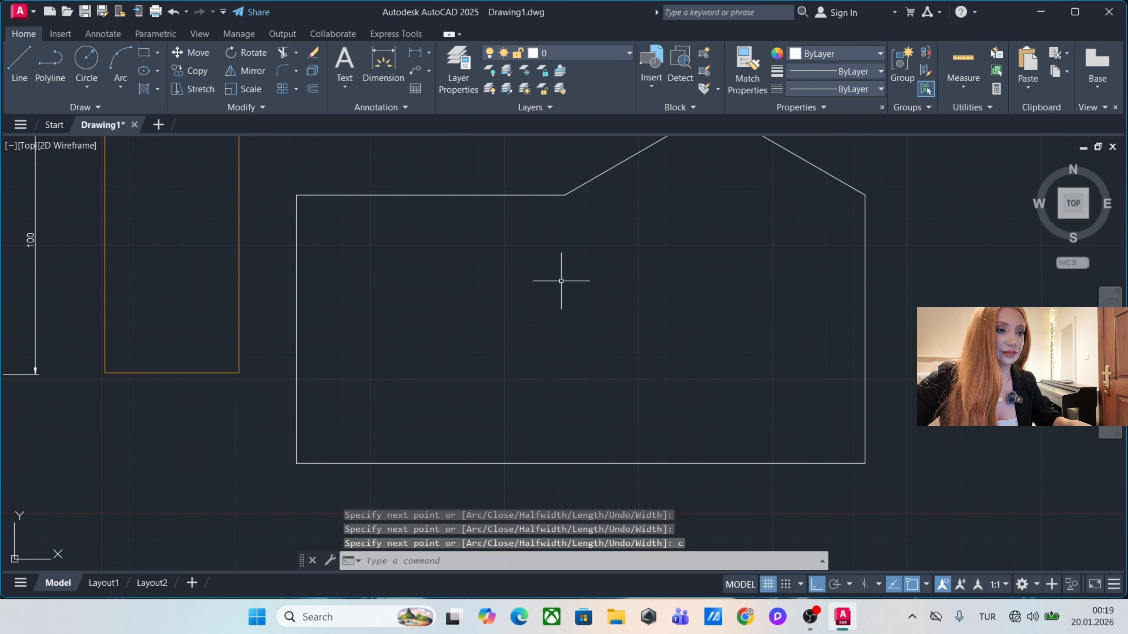
middle_click_drag(580, 277, 549, 305)
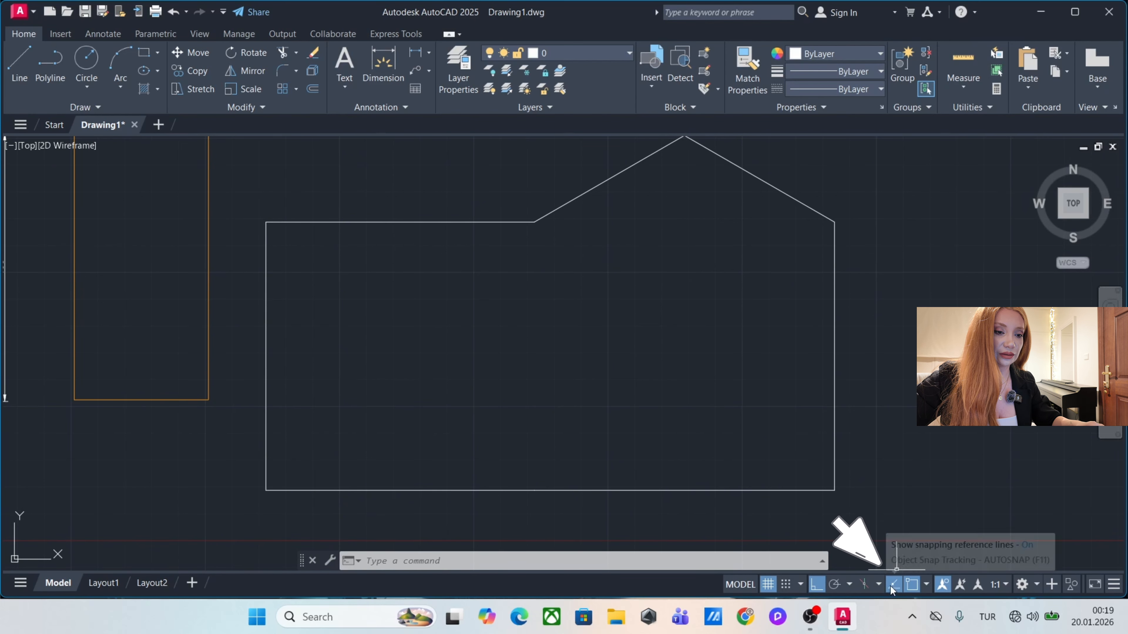
type("pl")
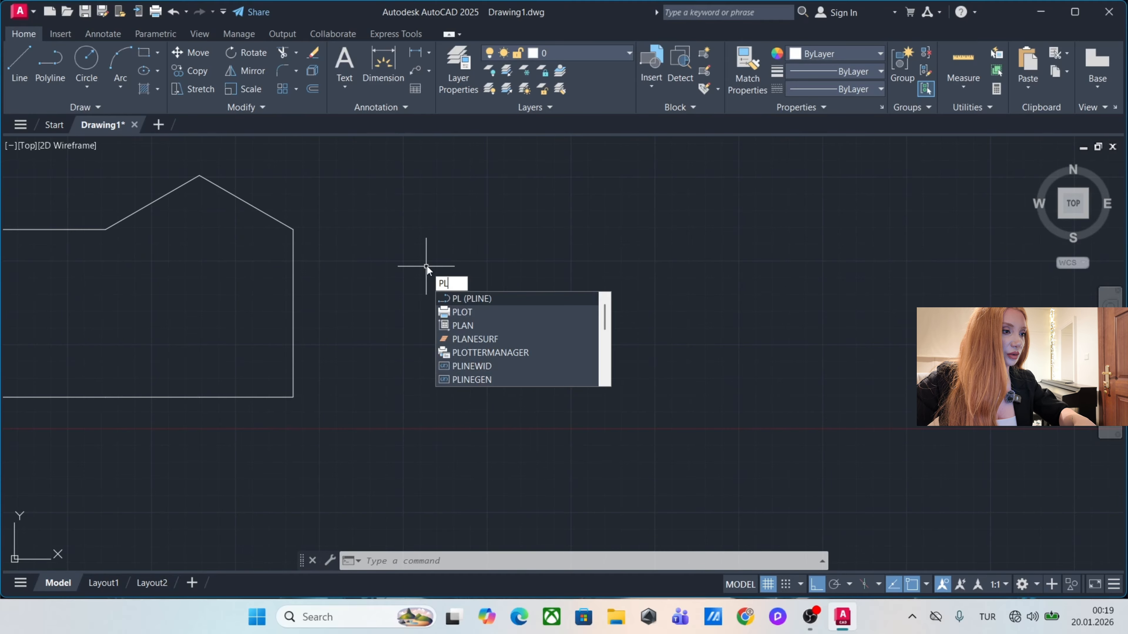
key("Return")
left_click(415, 226)
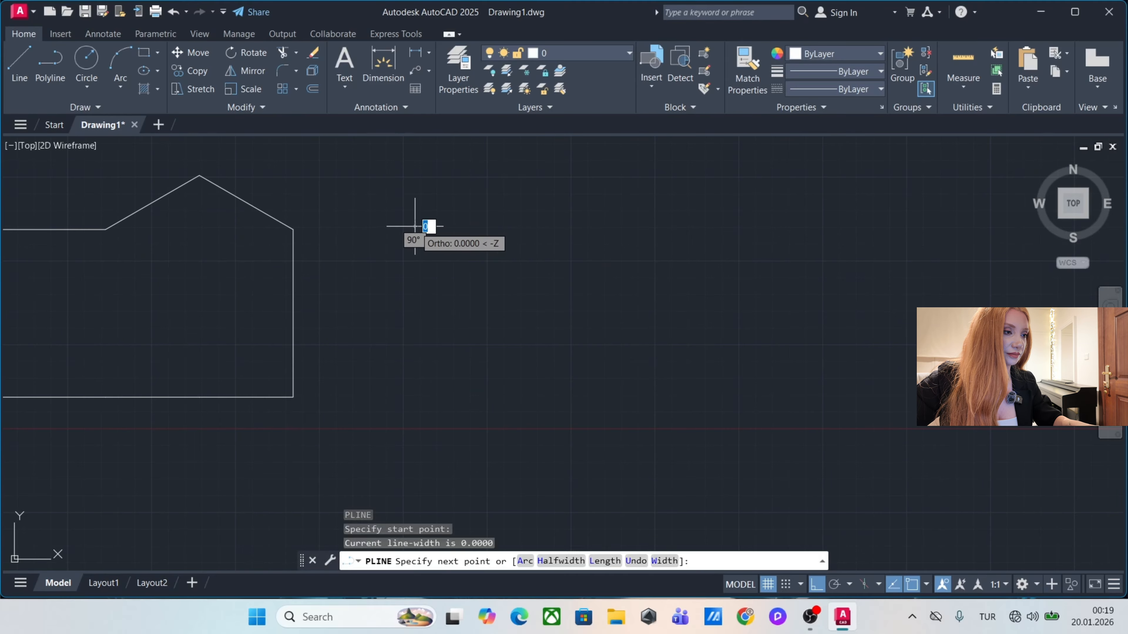
type("100")
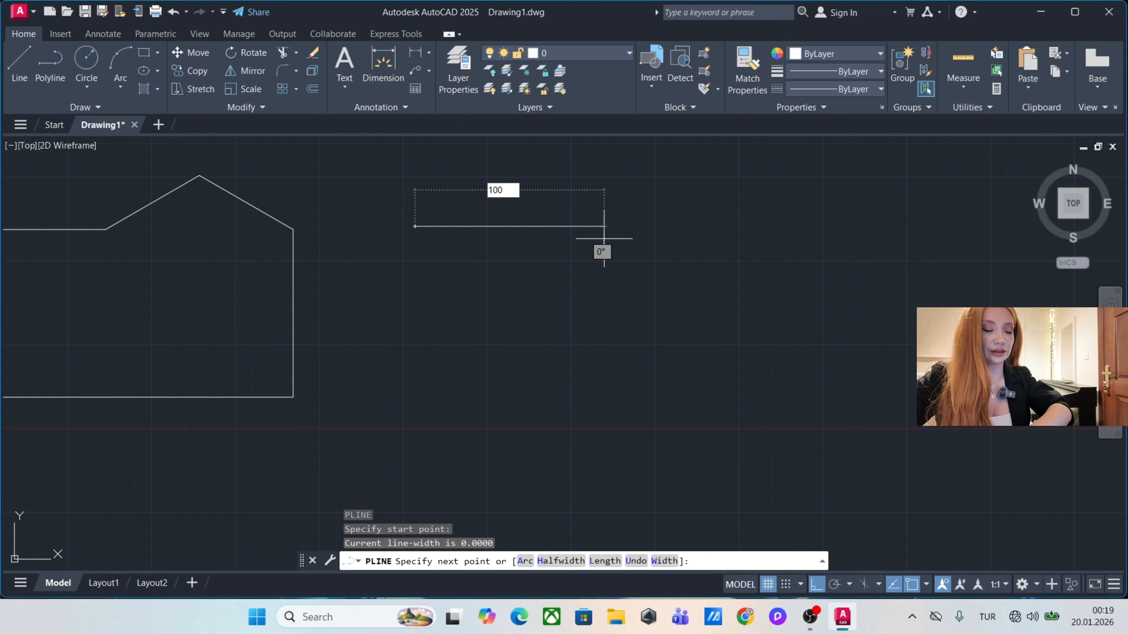
key("Return")
mouse_move(713, 205)
middle_mouse_down()
mouse_move(691, 215)
mouse_move(632, 290)
middle_mouse_up()
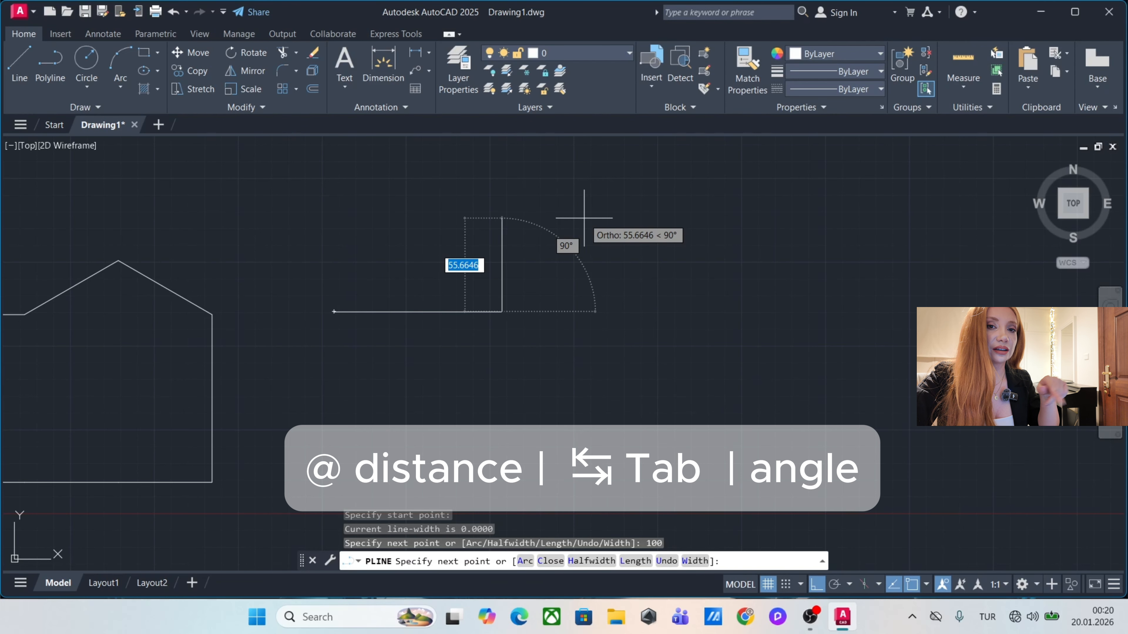
type("@")
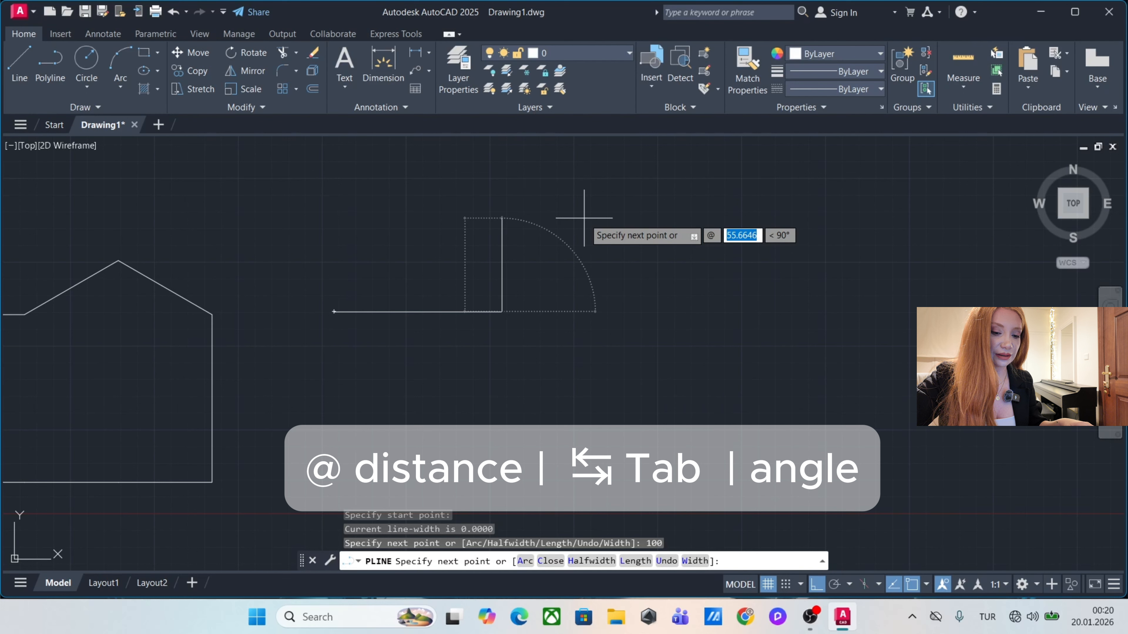
type("100")
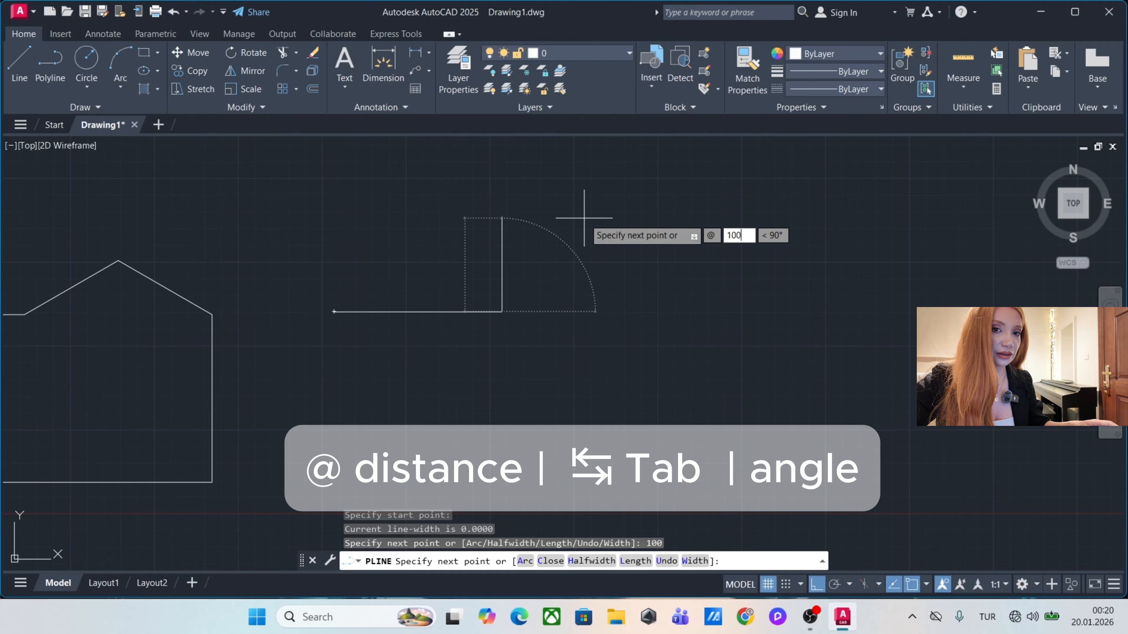
key("Tab")
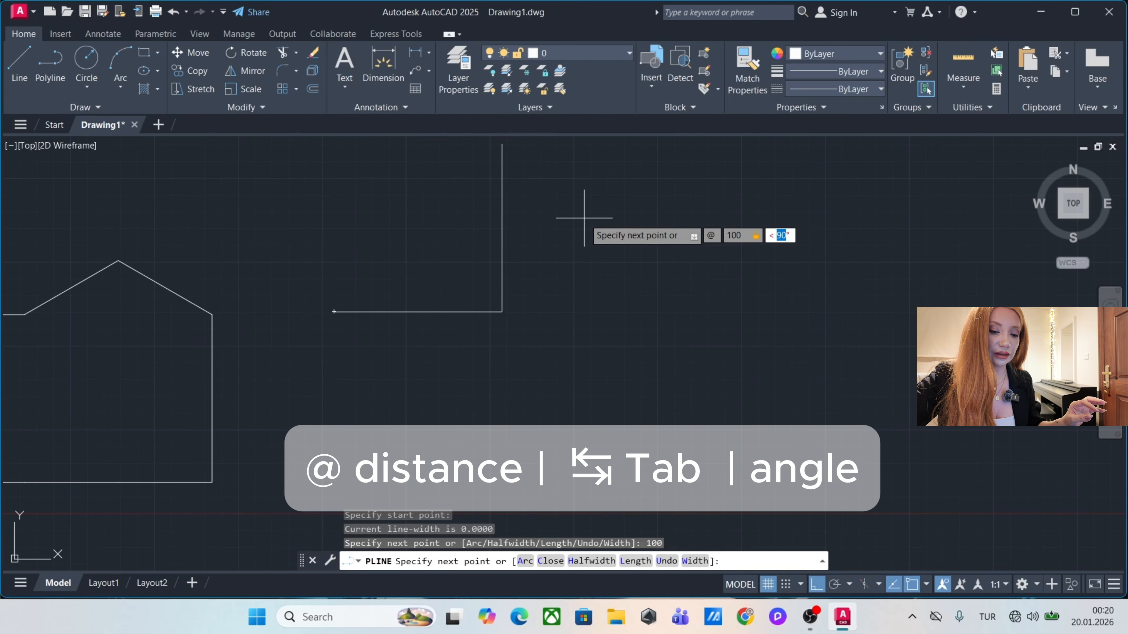
key("Return")
key("Escape")
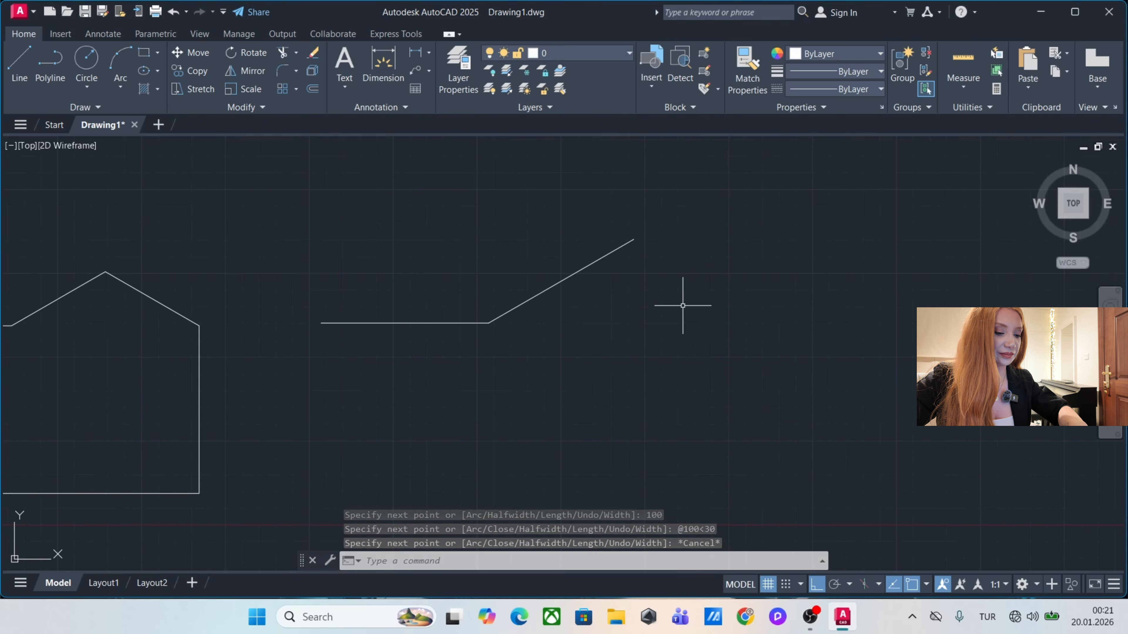
Draw a separate horizontal polyline rightward from the vertex where the sloped segment begins, with its endpoint picked freely.
key("Return")
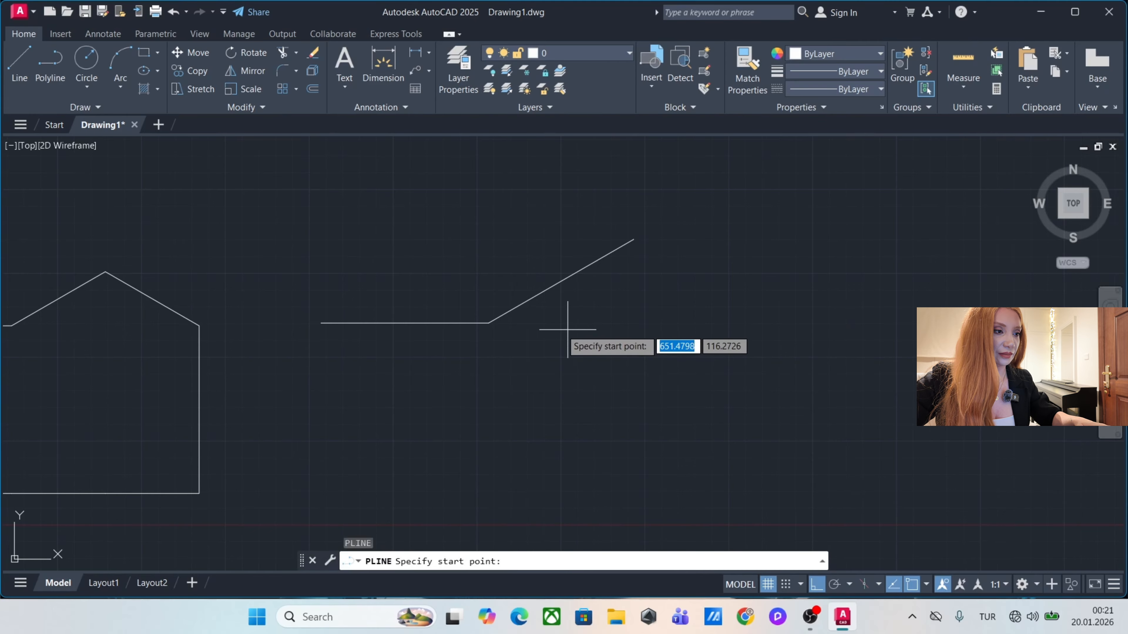
left_click(489, 324)
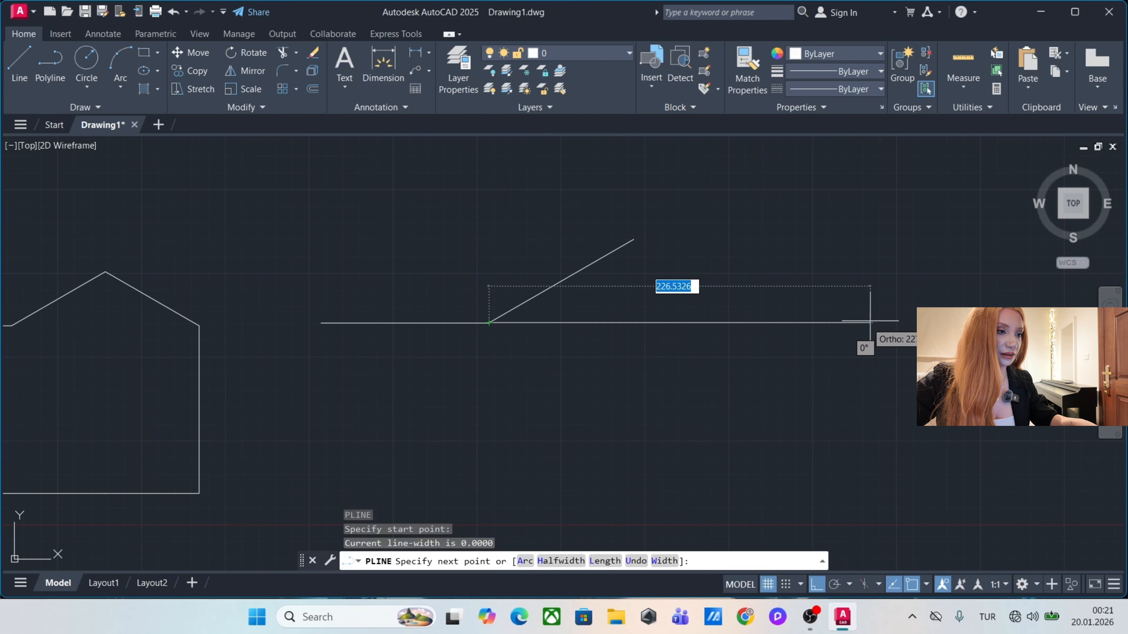
left_click(853, 323)
key("Escape")
Change the color of both the angled polyline and the horizontal polyline to light blue.
left_click(627, 376)
left_click(516, 221)
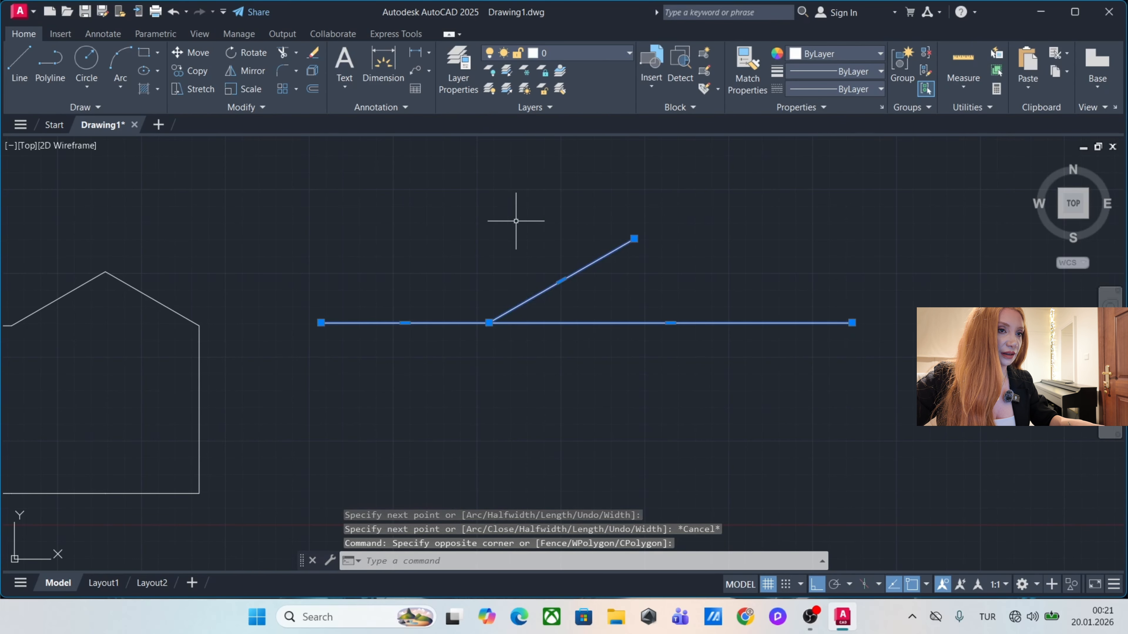
left_click(823, 53)
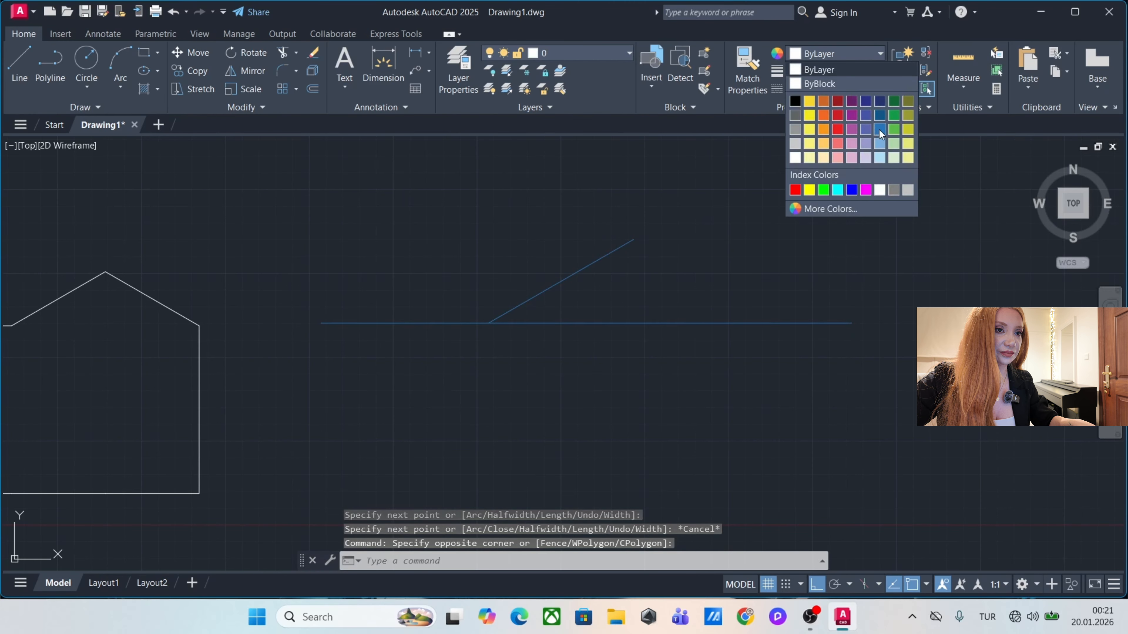
left_click(881, 148)
key("Escape")
key("Escape")
key("Escape")
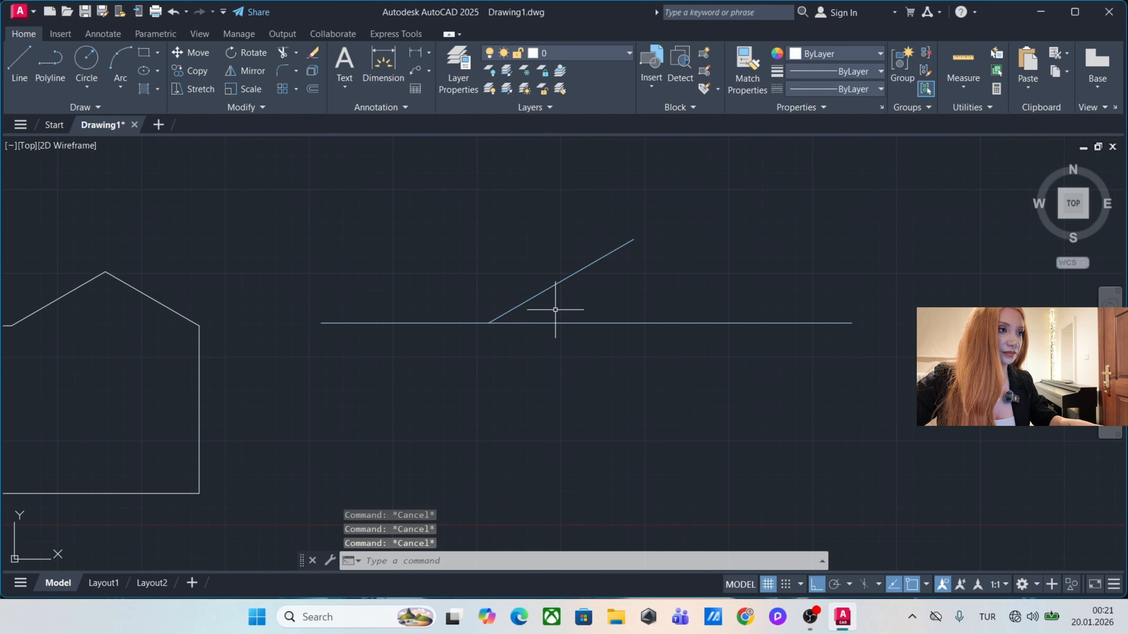
Add an angular dimension between the sloped segment and the horizontal line, placing its arc just right of the vertex.
left_click(429, 53)
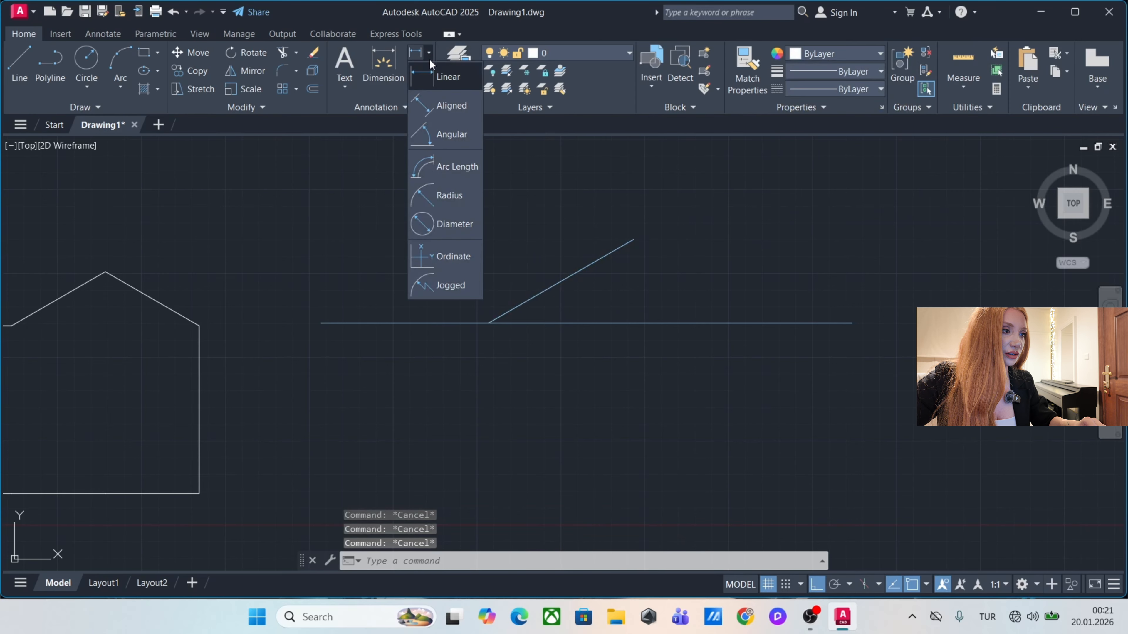
left_click(446, 140)
left_click(549, 293)
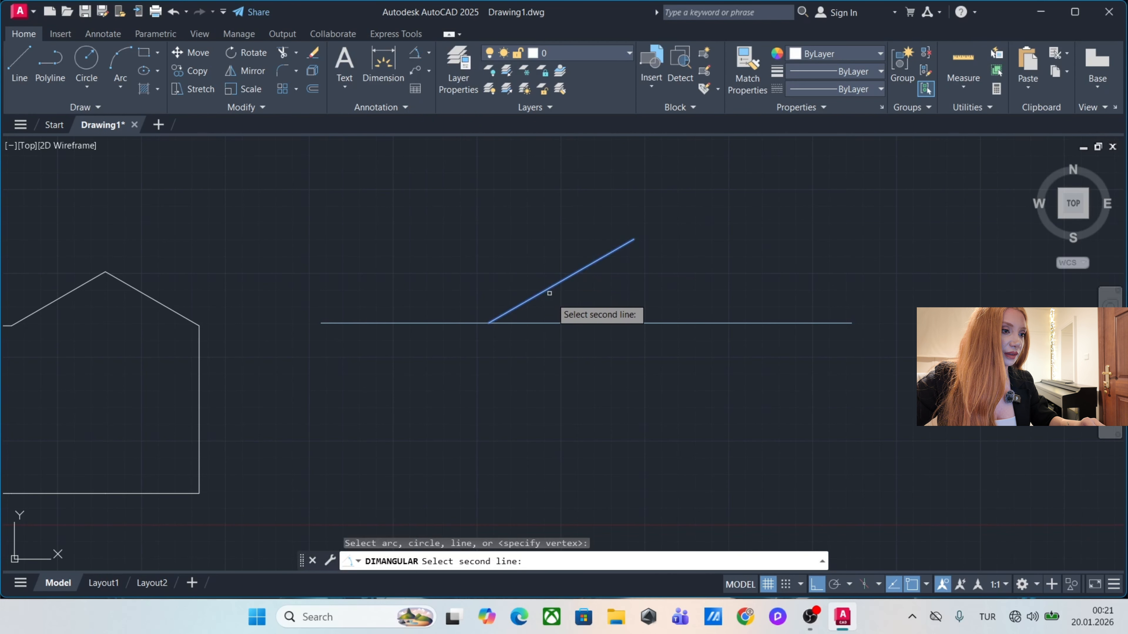
left_click(553, 323)
left_click(573, 322)
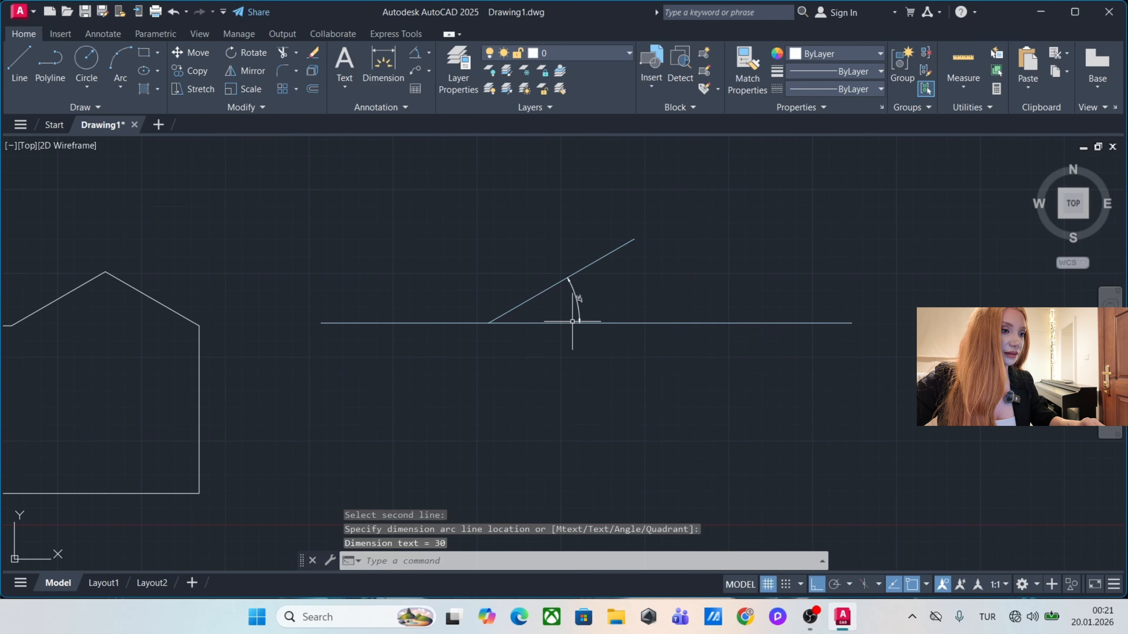
Add an aligned dimension along the full length of the sloped segment, placing its dimension line above the segment.
scroll(595, 288, "up", 3)
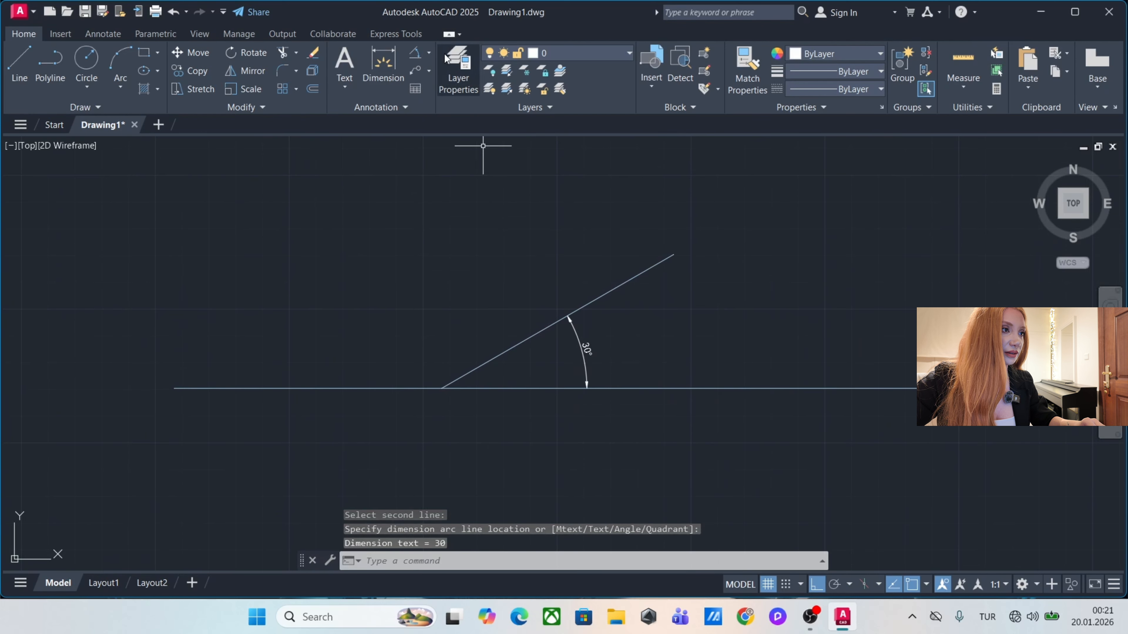
left_click(429, 52)
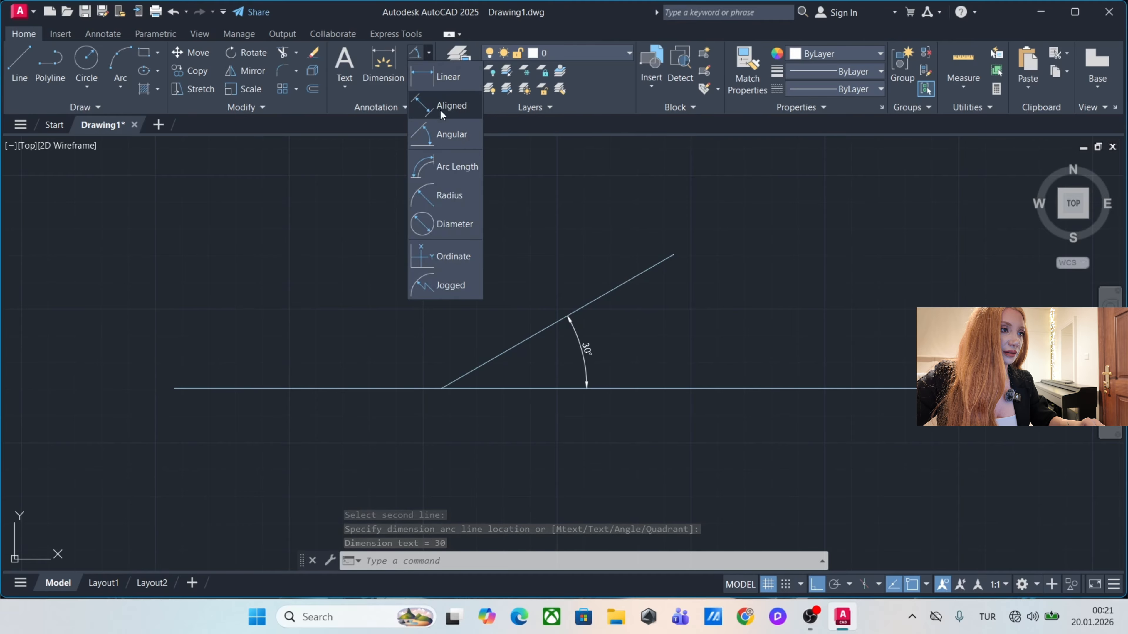
left_click(446, 132)
left_click(441, 388)
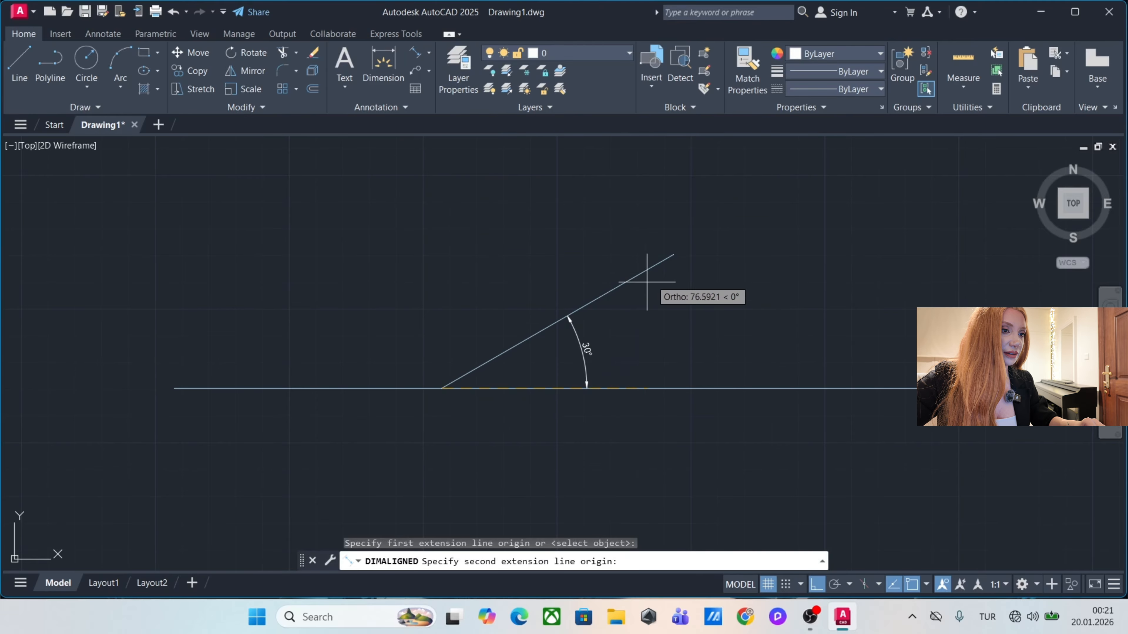
left_click(672, 251)
left_click(659, 219)
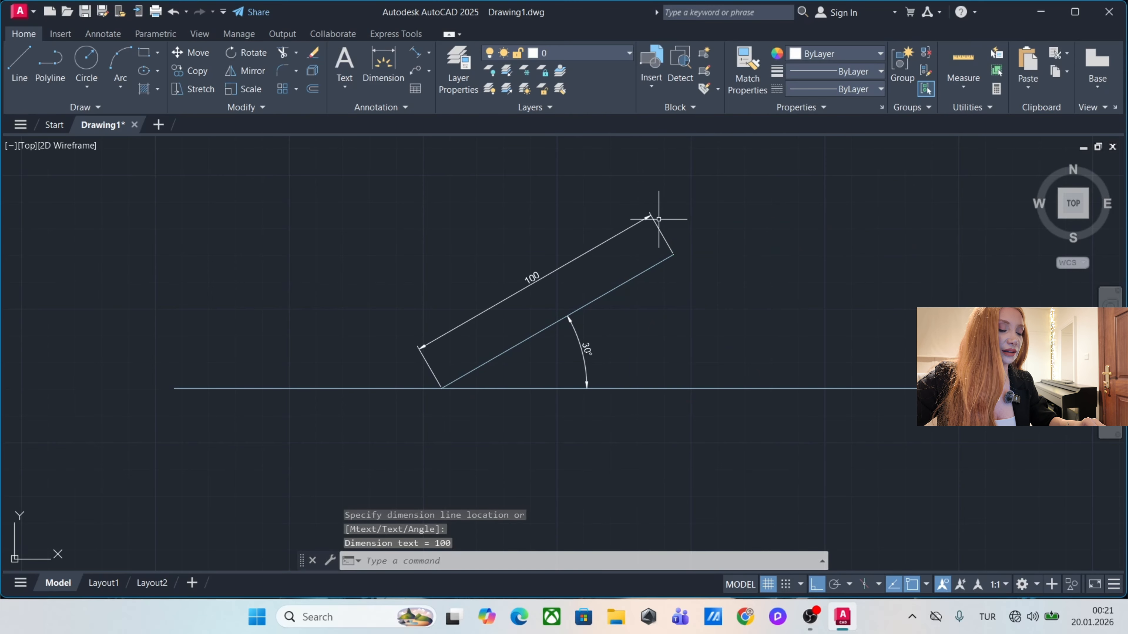
scroll(716, 262, "down", 3)
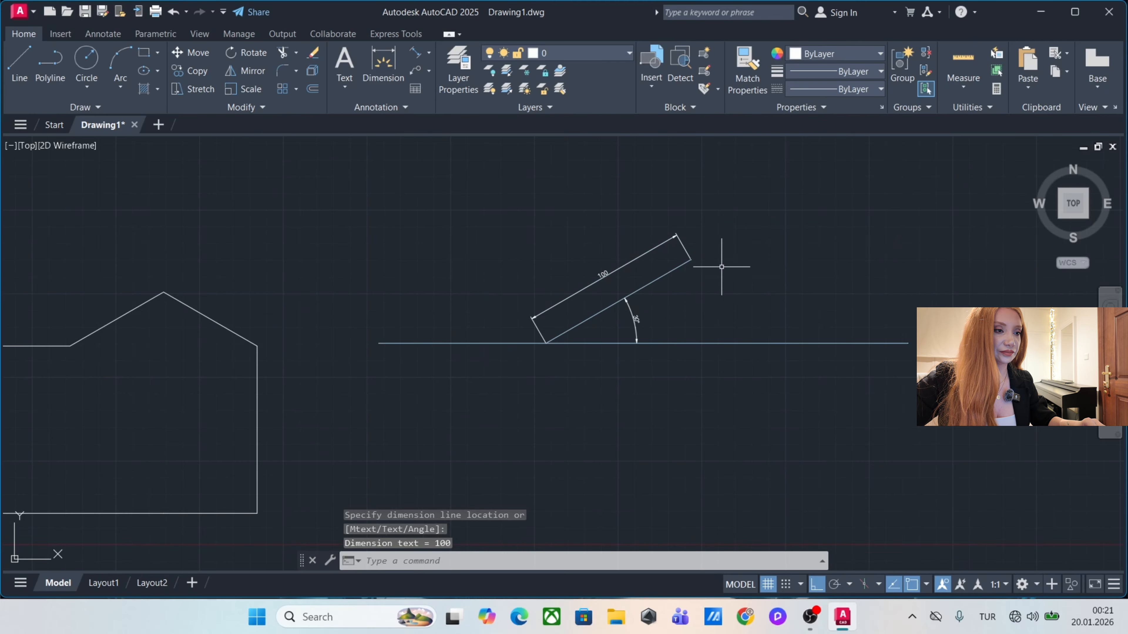
mouse_move(723, 261)
middle_mouse_down()
mouse_move(659, 222)
mouse_move(654, 204)
middle_mouse_up()
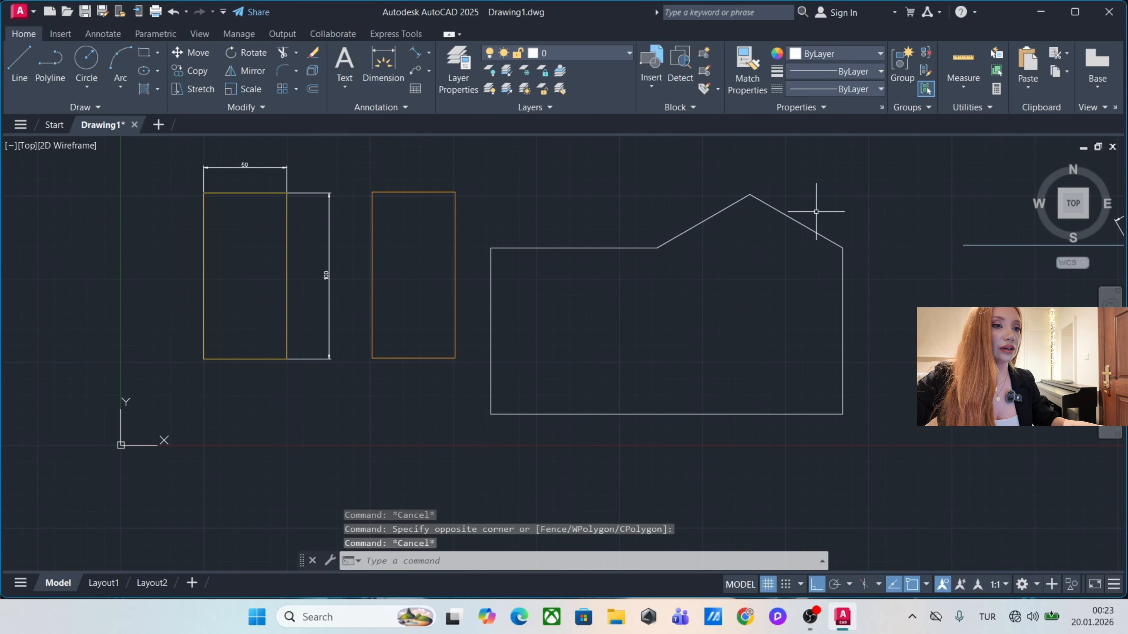
Select the white house-shaped polyline and try to stretch its right eave vertex toward the light blue horizontal line's near end.
left_click(821, 220)
left_click(785, 251)
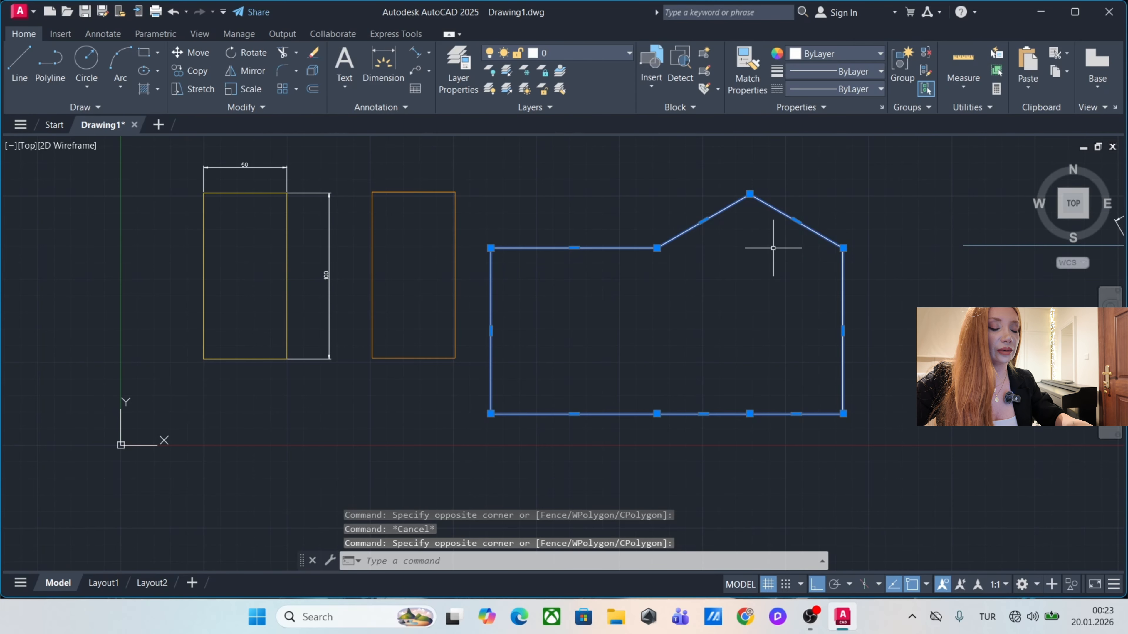
scroll(853, 244, "up", 2)
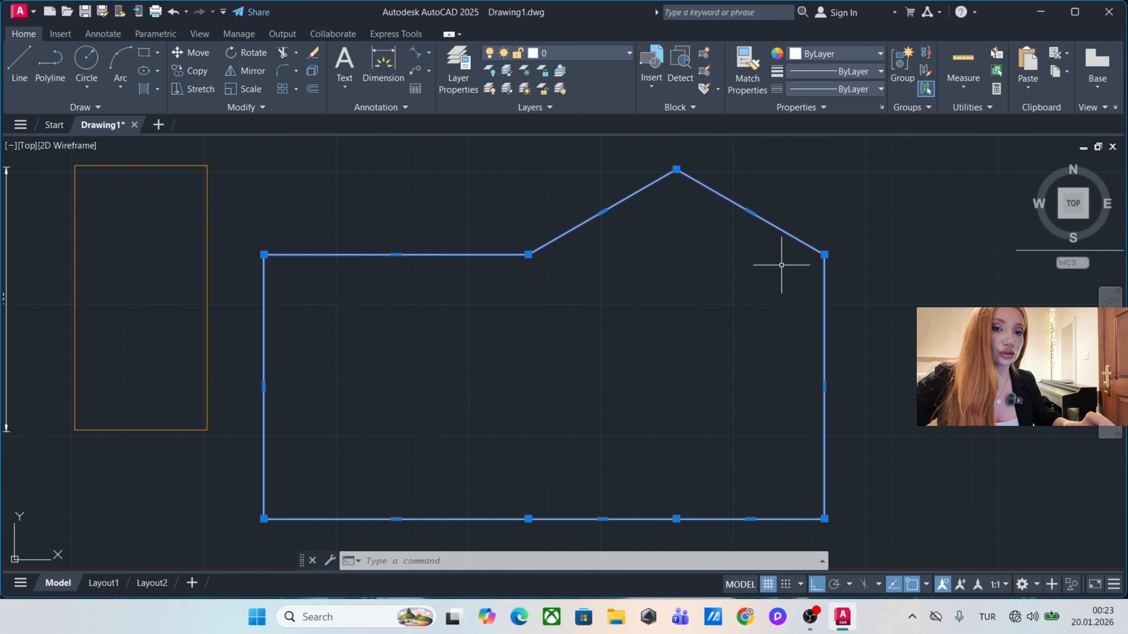
middle_click_drag(844, 259, 775, 228)
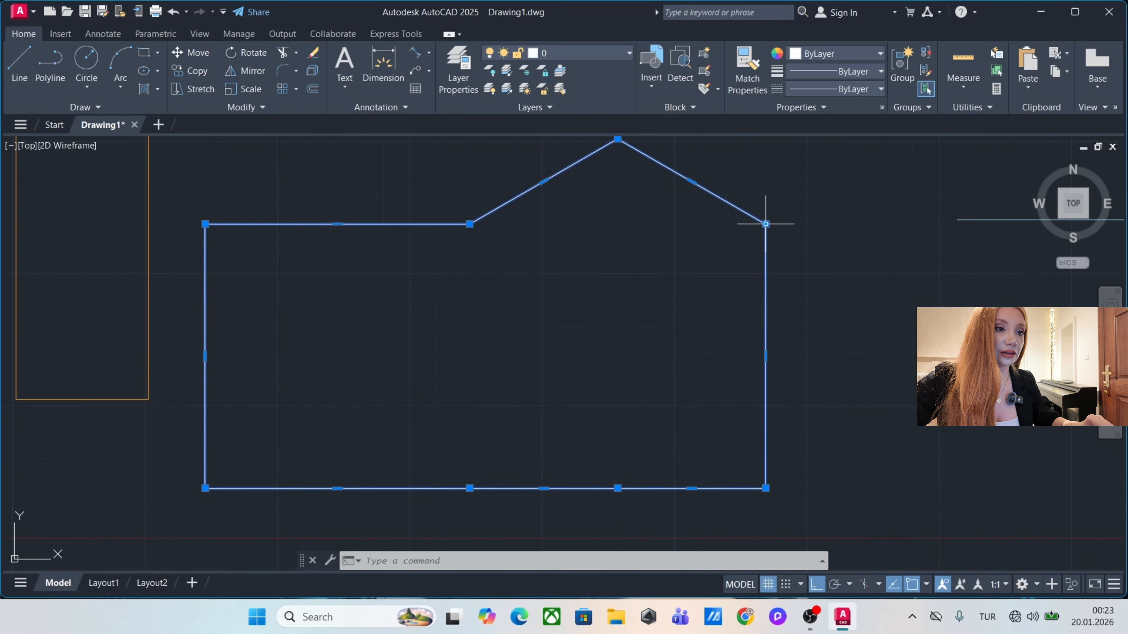
left_click(766, 224)
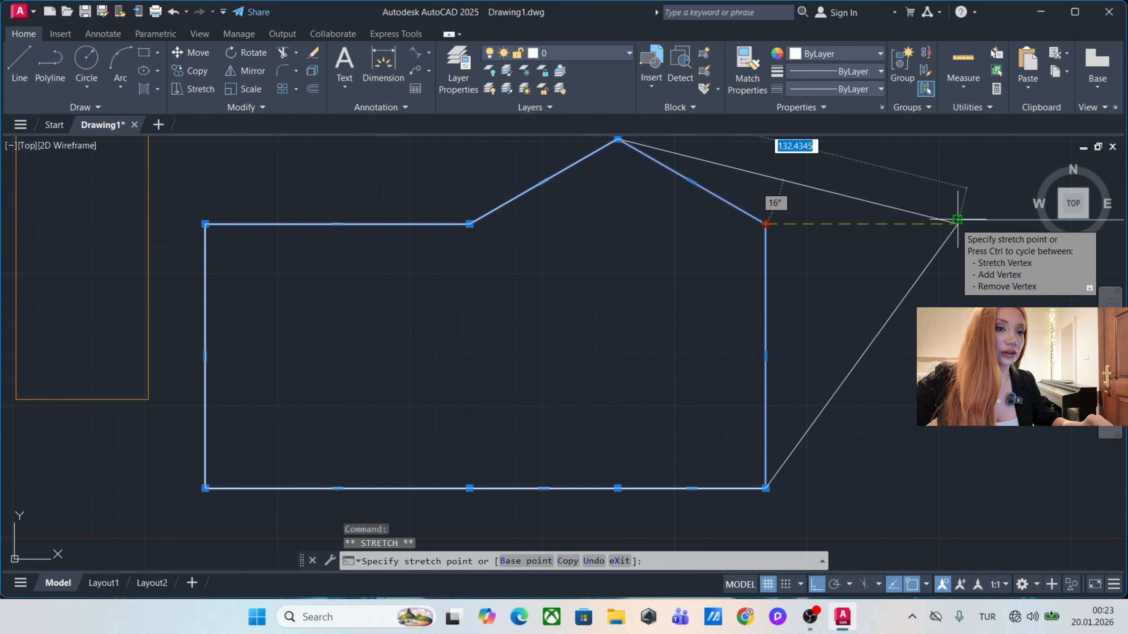
key("Escape")
Stretch the selected polyline's upper-left and lower-left vertices onto the orange rectangle's top-right and bottom-right corners.
mouse_move(737, 239)
middle_mouse_down()
mouse_move(1007, 244)
mouse_move(914, 287)
middle_mouse_up()
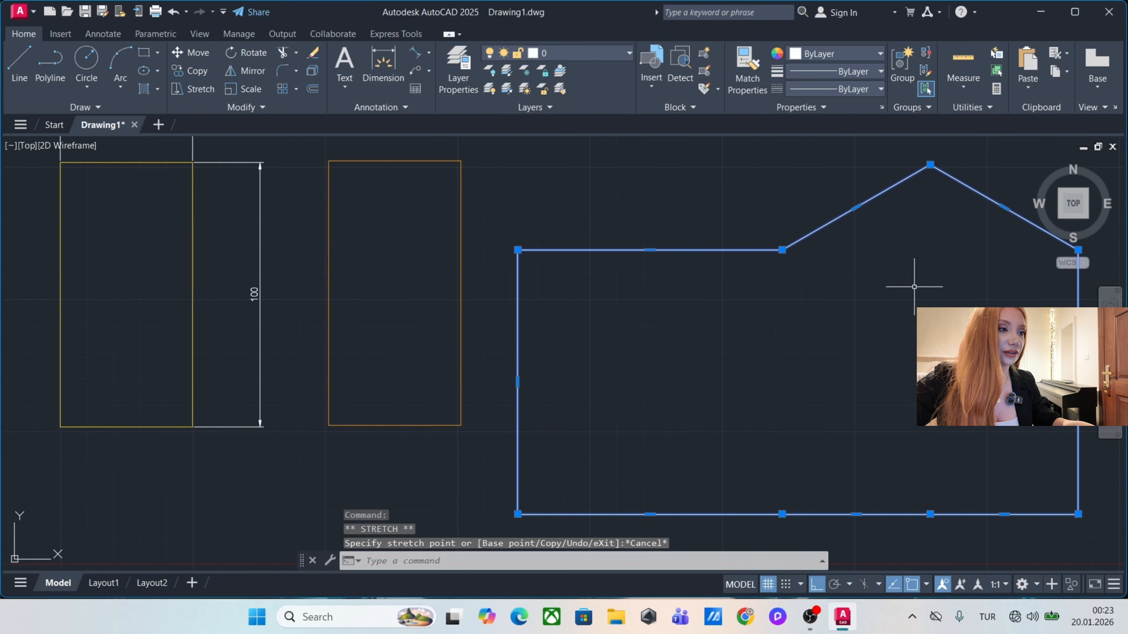
scroll(703, 292, "down", 2)
left_click(592, 268)
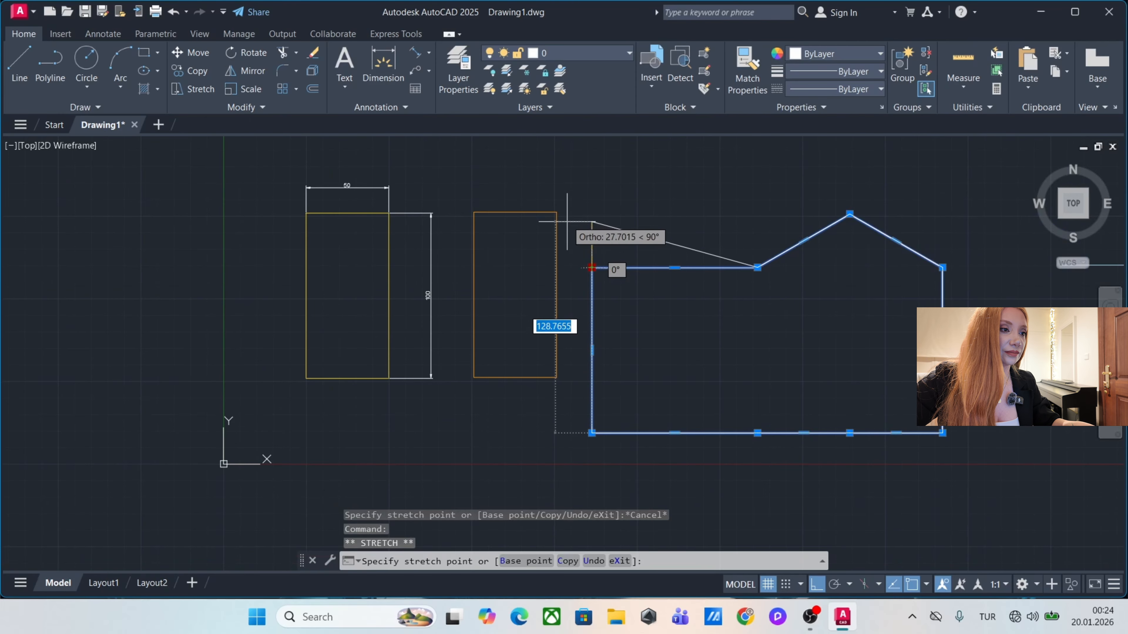
left_click(556, 212)
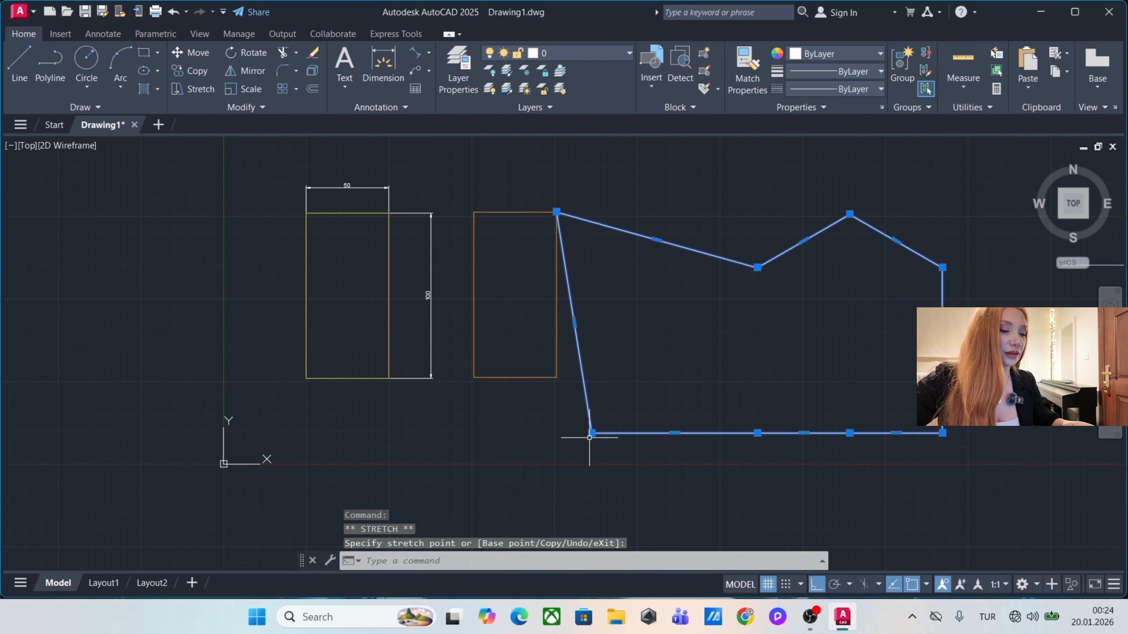
scroll(589, 438, "up", 2)
scroll(594, 428, "down", 2)
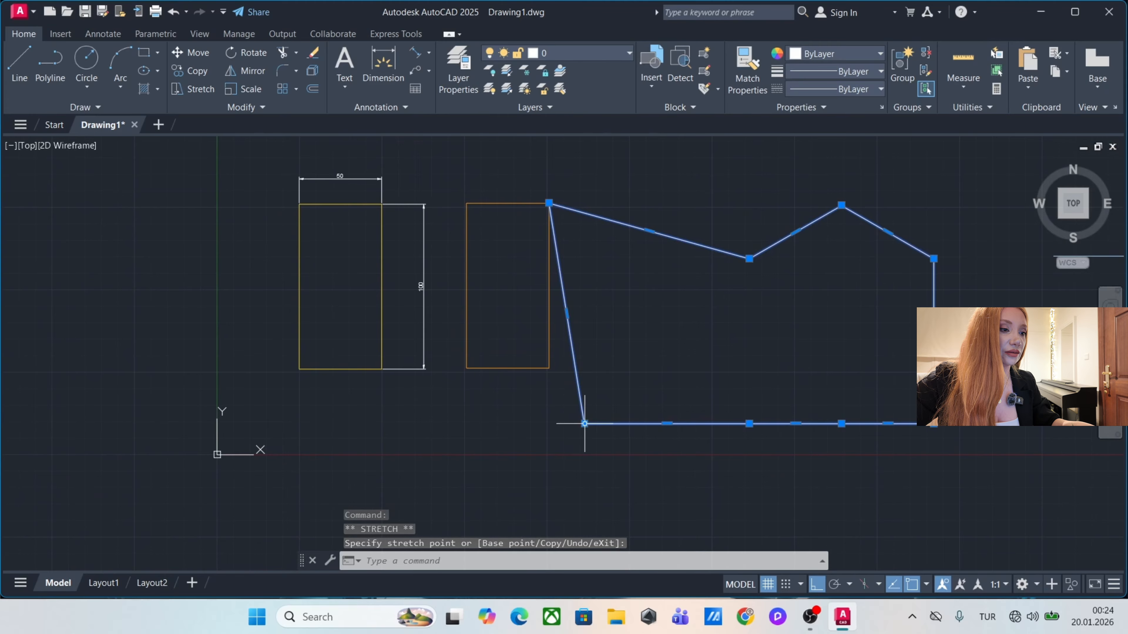
left_click(549, 368)
scroll(635, 300, "up", 2)
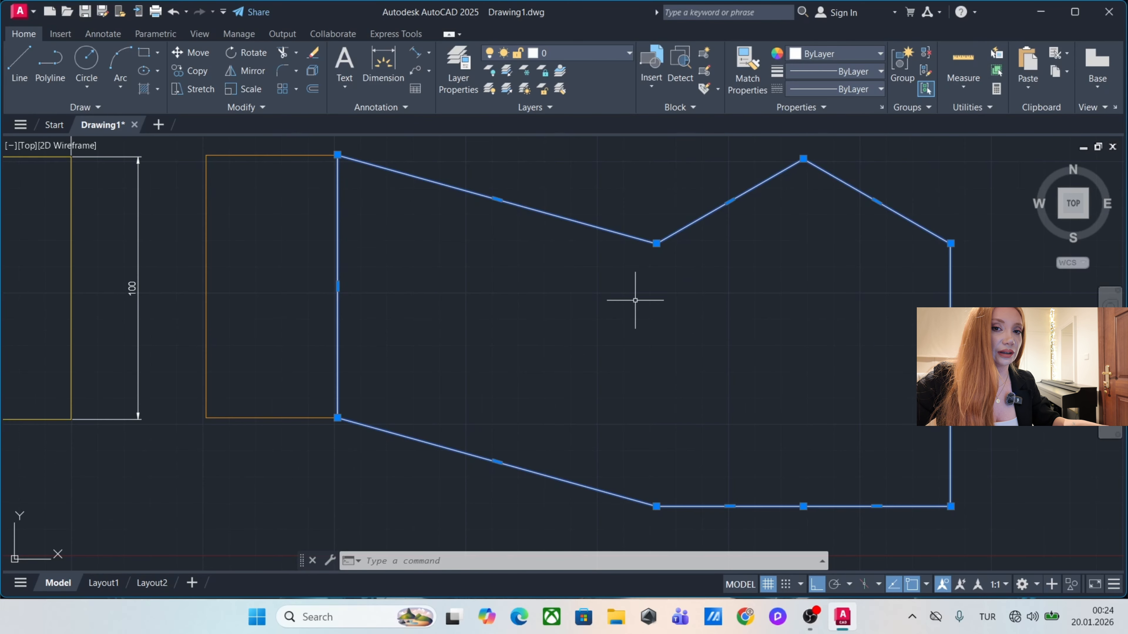
Convert the polyline's sloped segment right of the peak to an arc bulging outward to the upper right, then deselect the polyline.
middle_click_drag(903, 223, 735, 289)
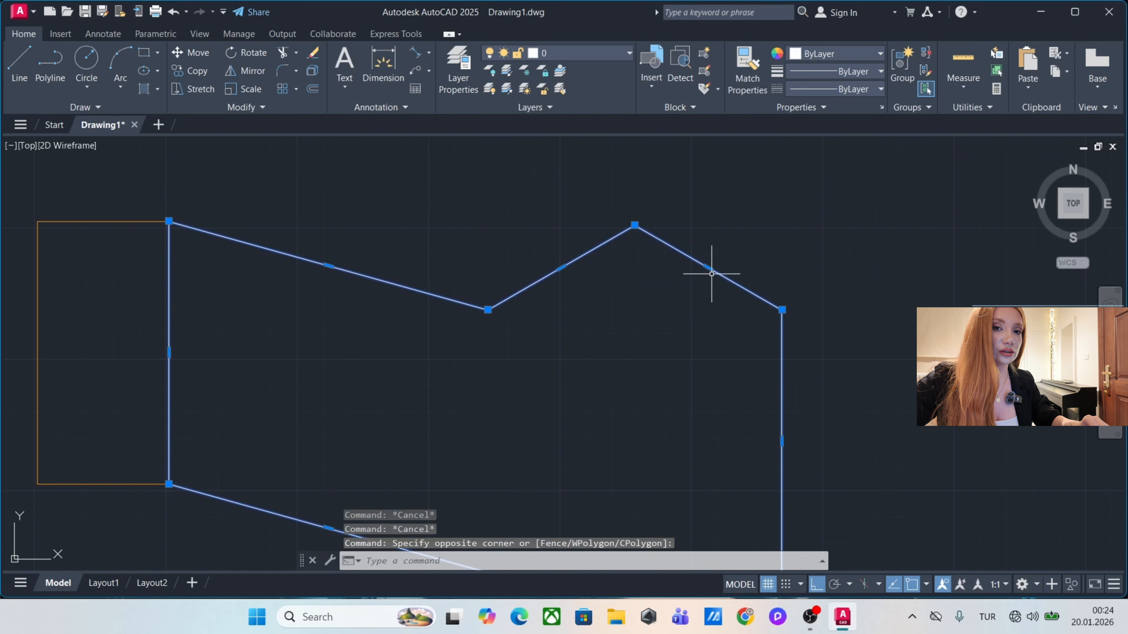
scroll(733, 267, "up", 2)
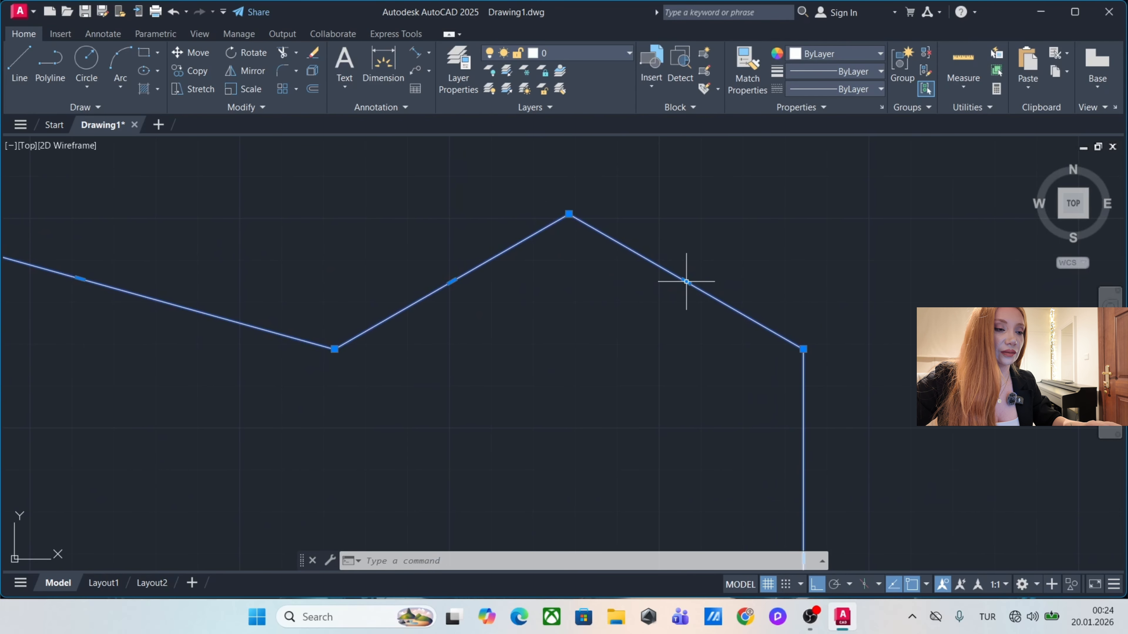
mouse_move(686, 281)
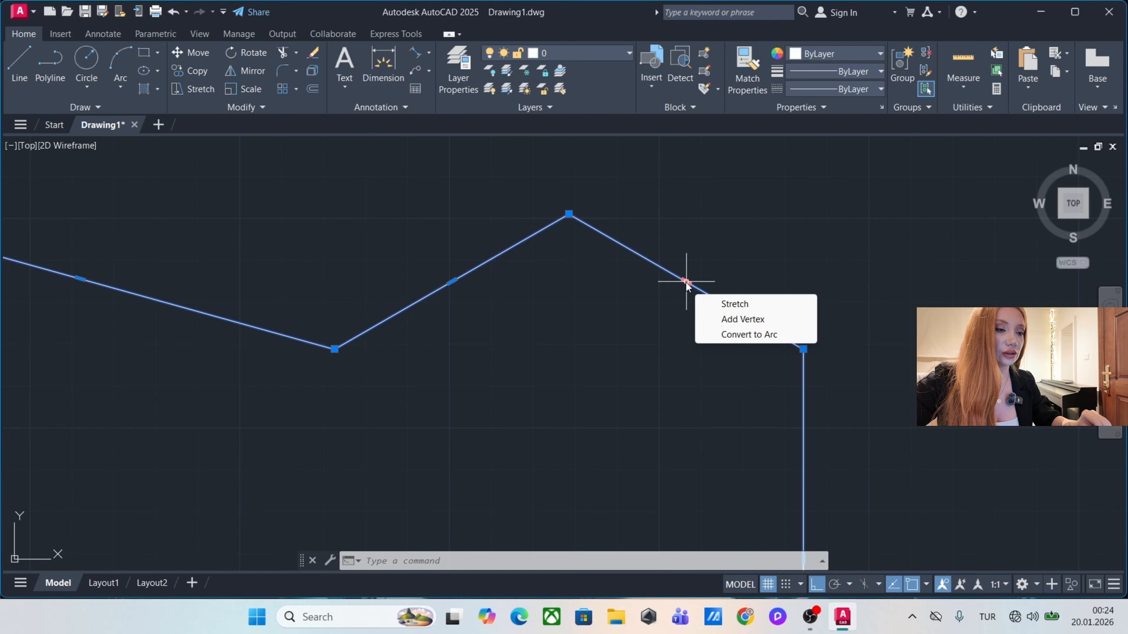
left_click(743, 337)
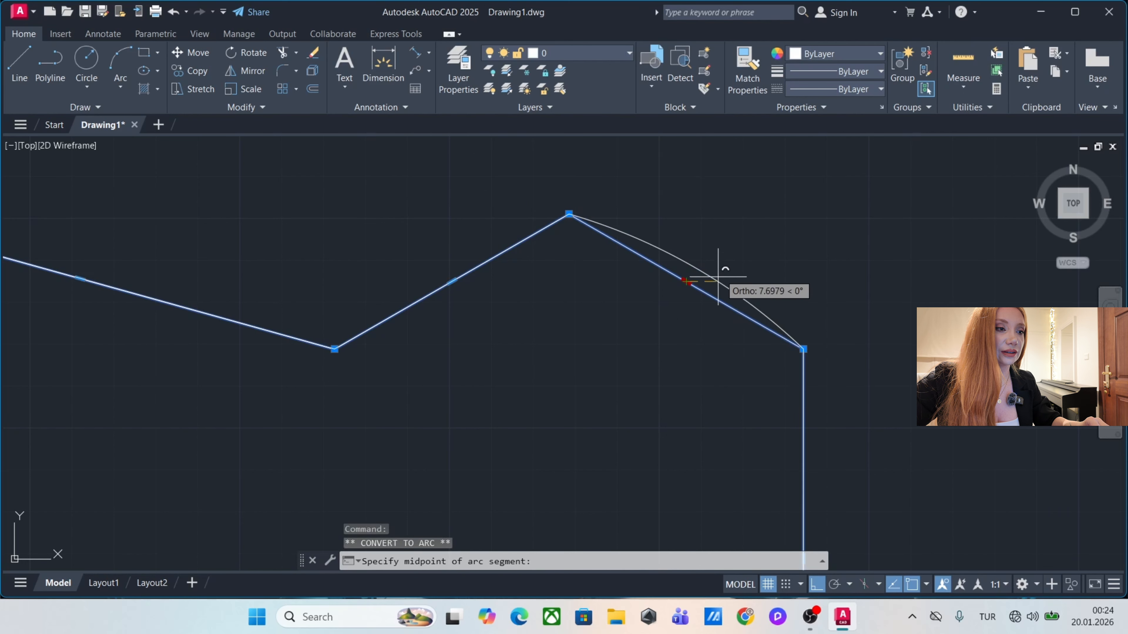
left_click(757, 200)
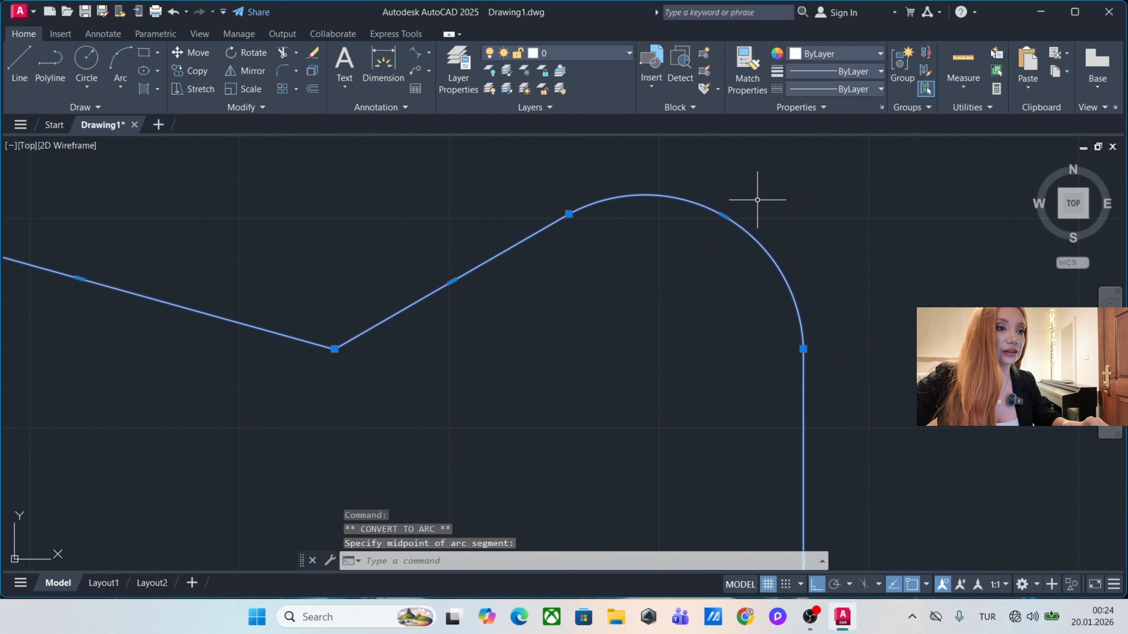
key("Escape")
scroll(675, 284, "down", 4)
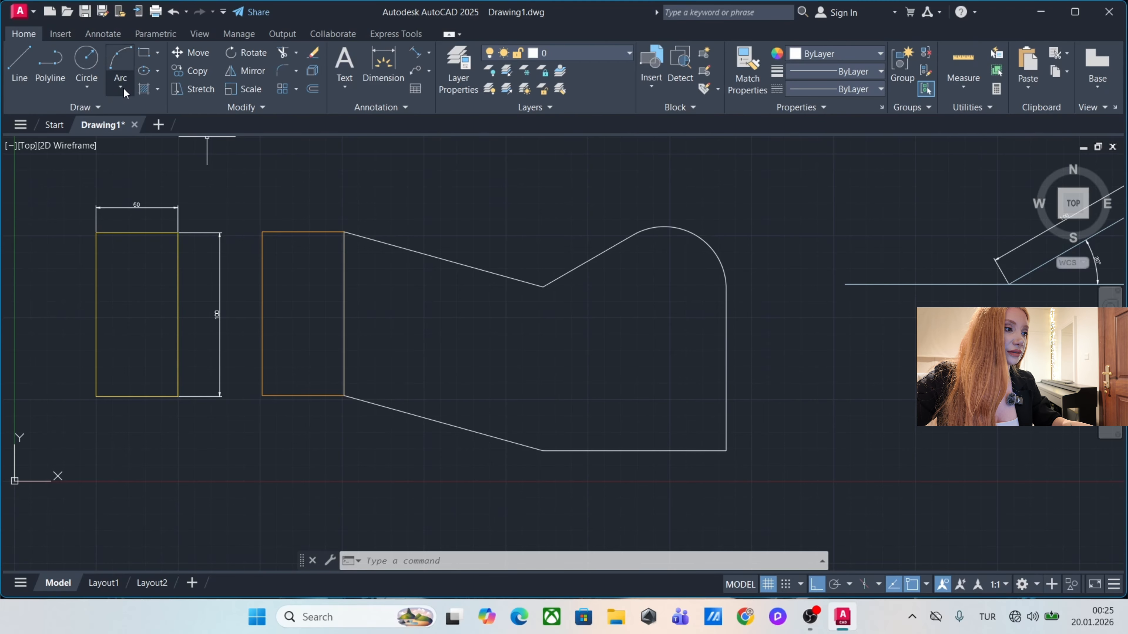
Draw a 3-Point arc from the yellow rectangle's top-right corner through its left side's midpoint to its bottom-right corner.
mouse_move(222, 157)
middle_mouse_down()
mouse_move(309, 162)
mouse_move(379, 144)
middle_mouse_up()
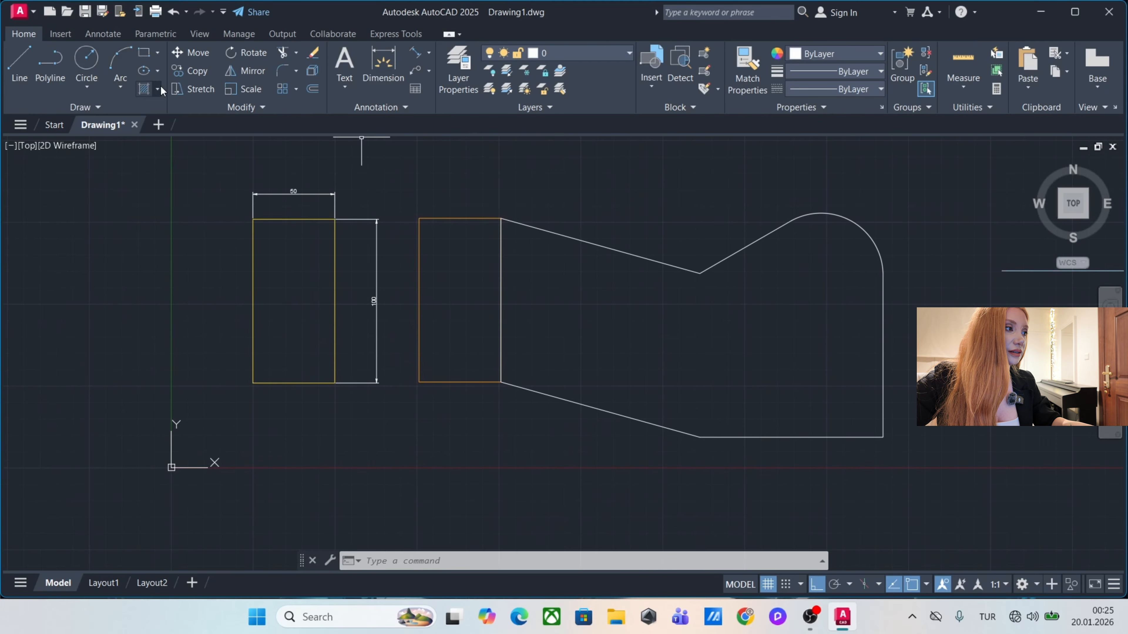
left_click(121, 87)
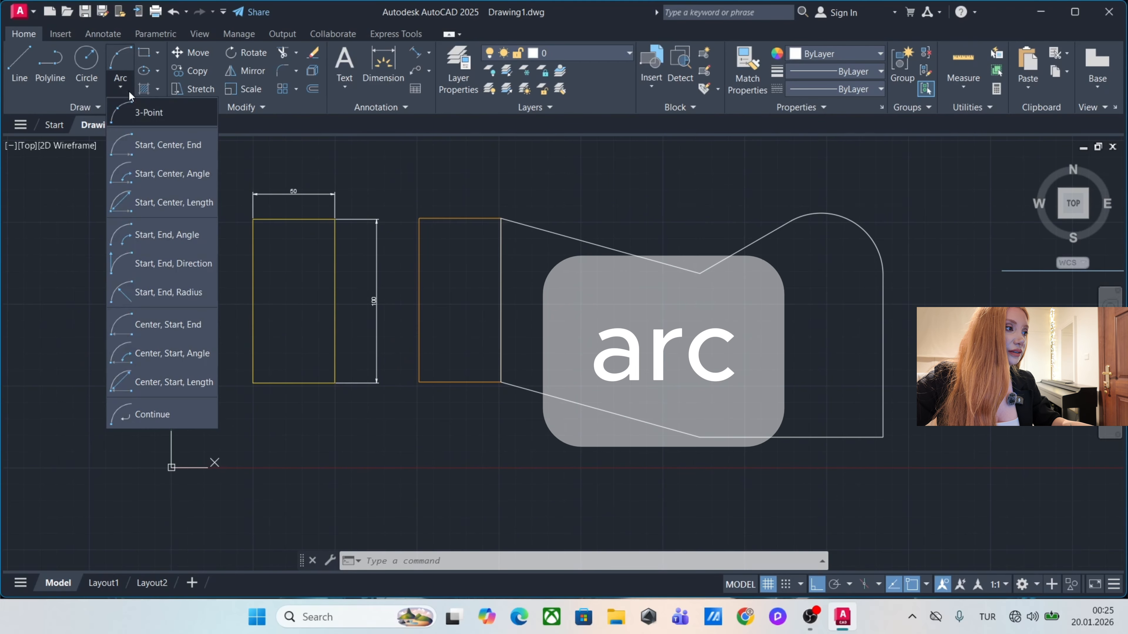
left_click(193, 119)
left_click(334, 220)
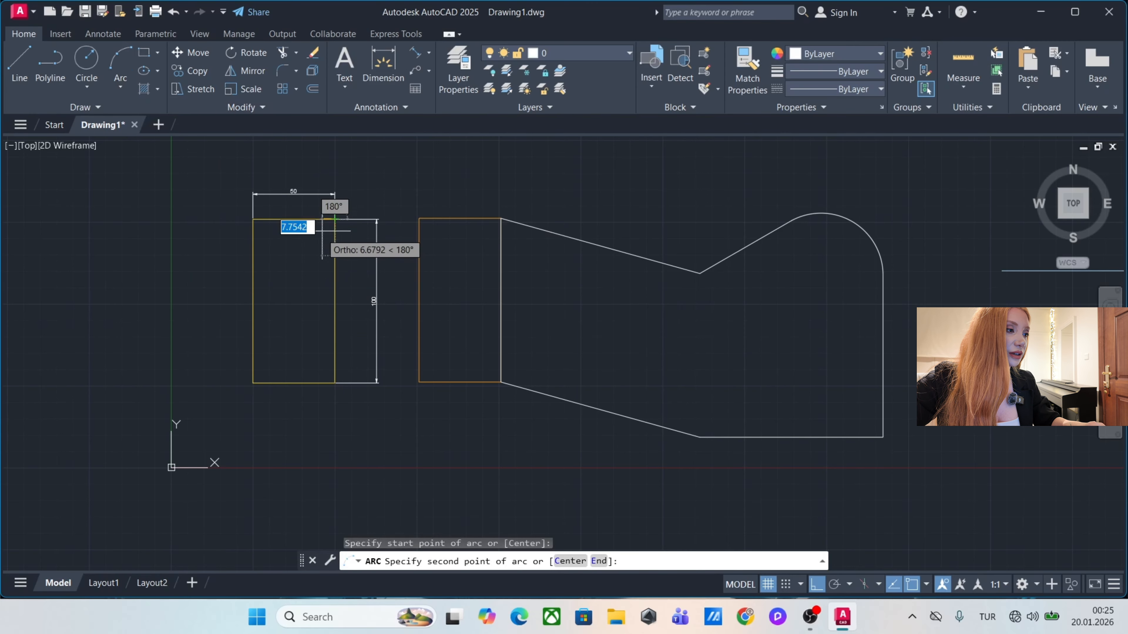
left_click(253, 301)
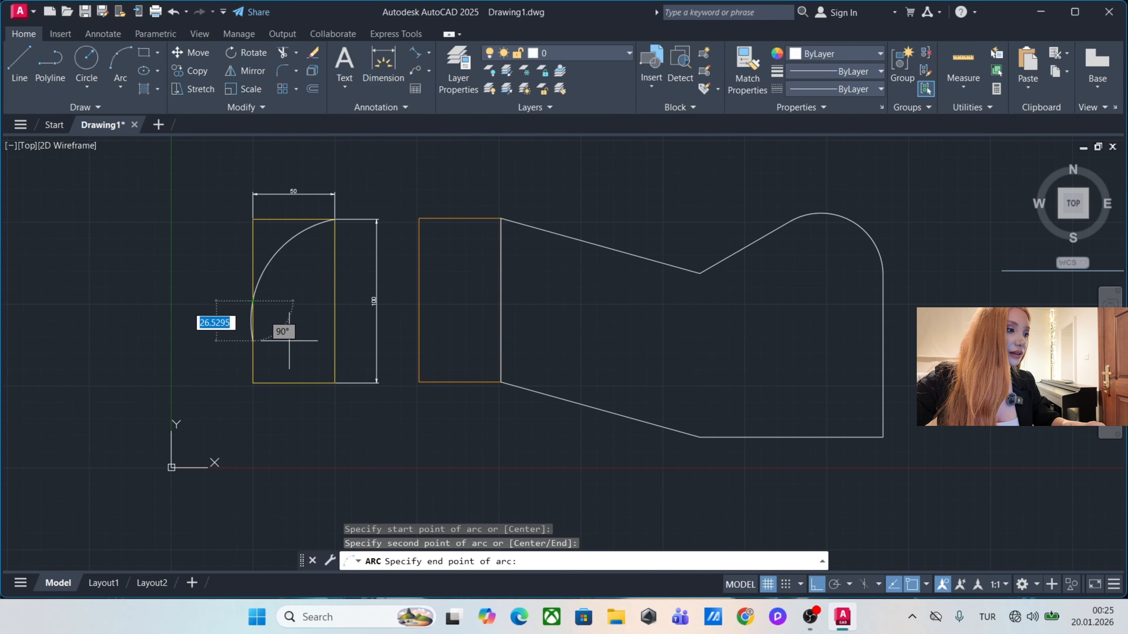
left_click(334, 383)
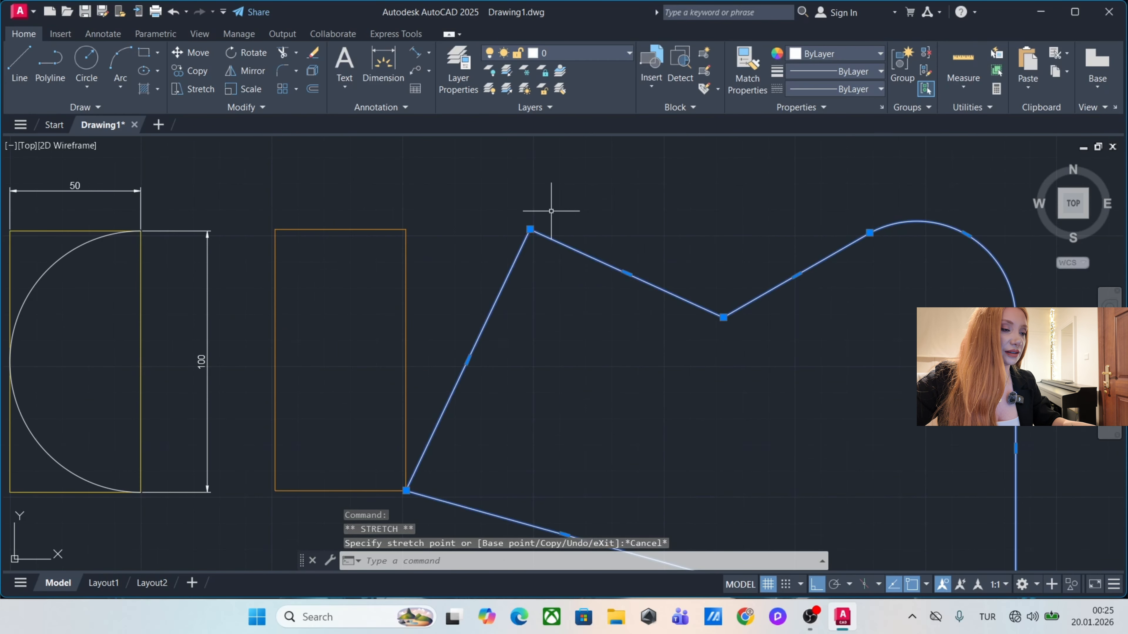
Reselect the white polyline and return its displaced upper-left vertex to the orange rectangle's top-right corner.
left_click(551, 211)
key("Escape")
left_click(513, 241)
left_click(531, 223)
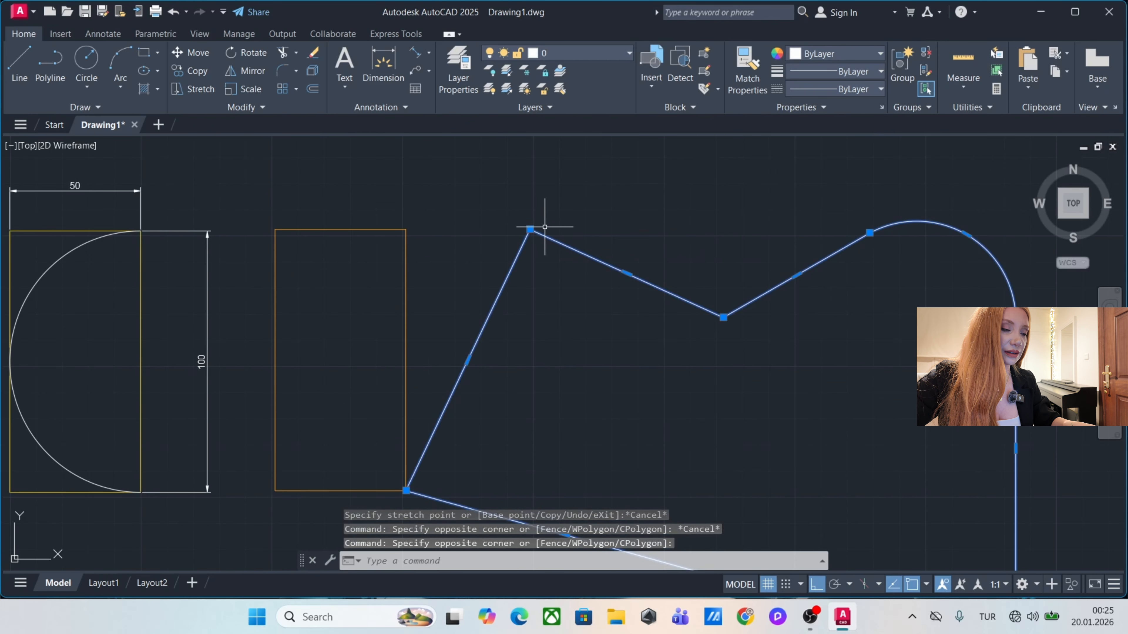
left_click(530, 230)
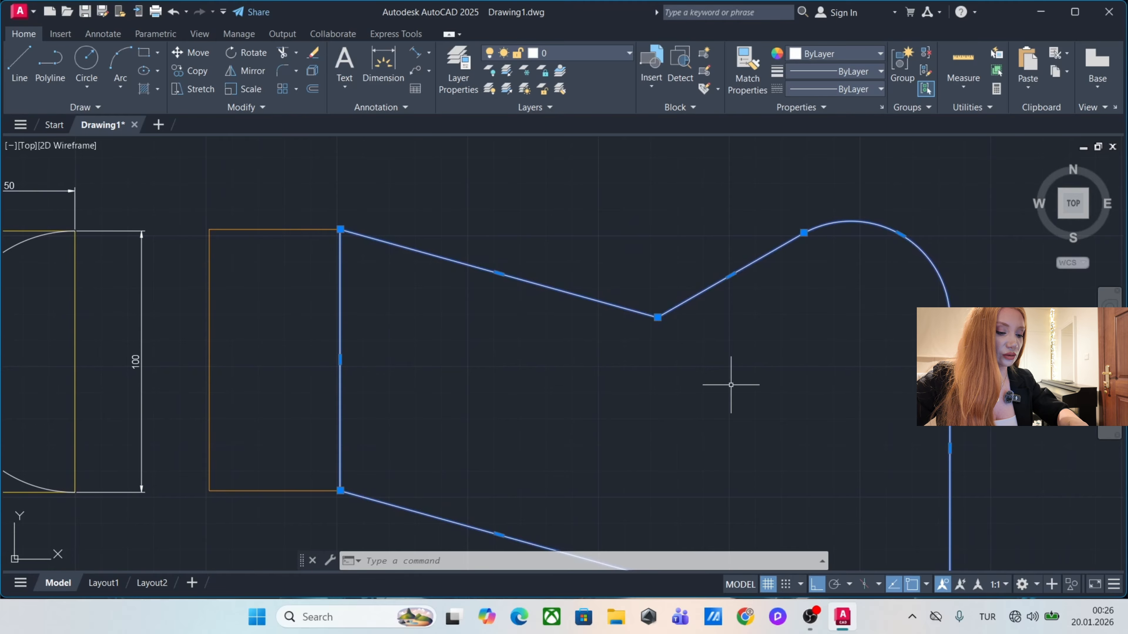
Open the object snap settings with the OSNAP command (OS).
type("OS")
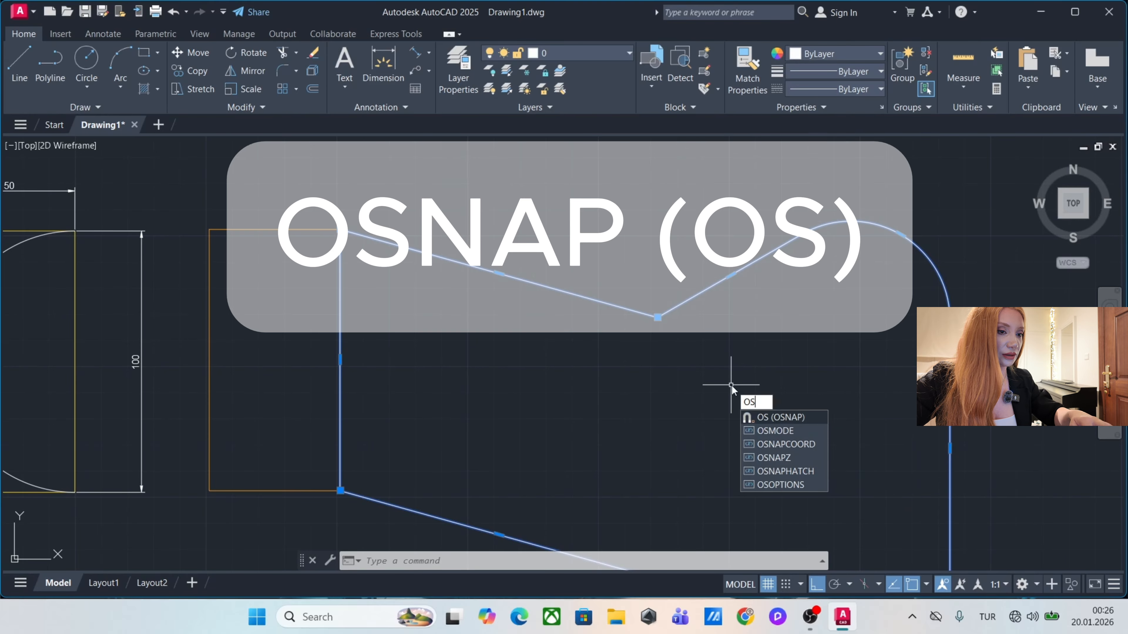
left_click(791, 419)
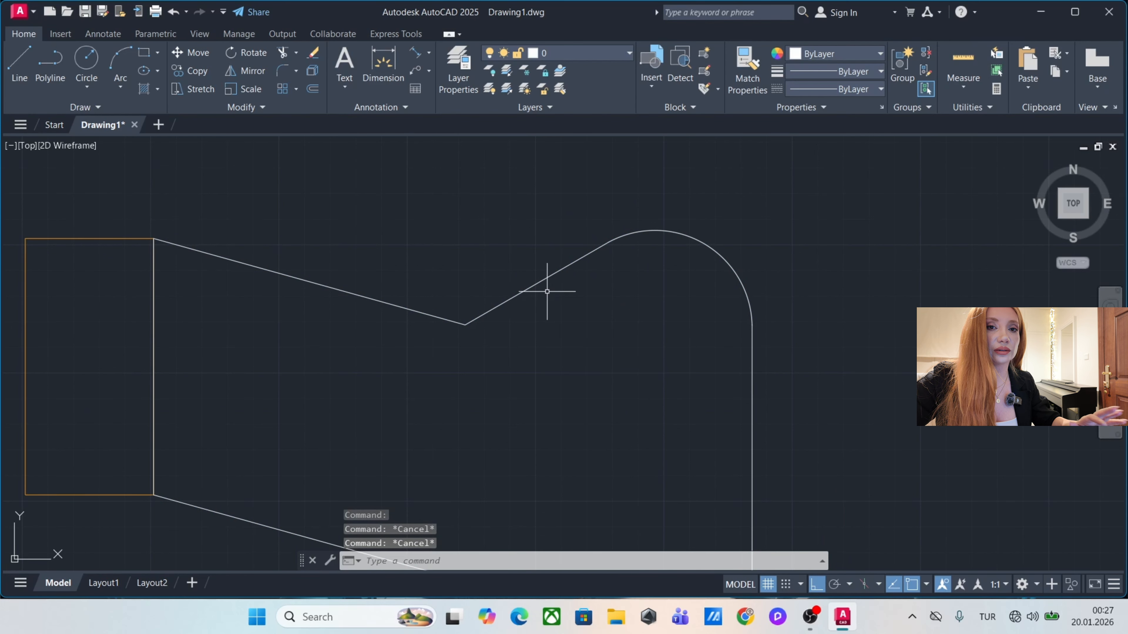
Remove the white polyline's inner vertex between its two sloped upper segments, then deselect the polyline.
left_click(593, 251)
middle_click_drag(554, 327, 661, 324)
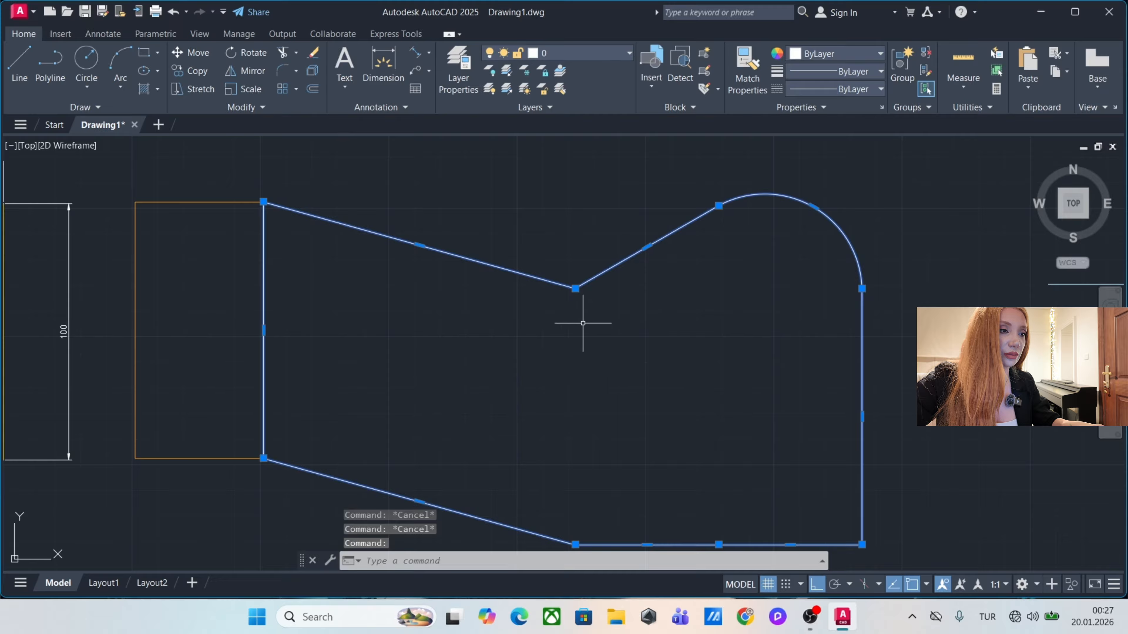
mouse_move(575, 289)
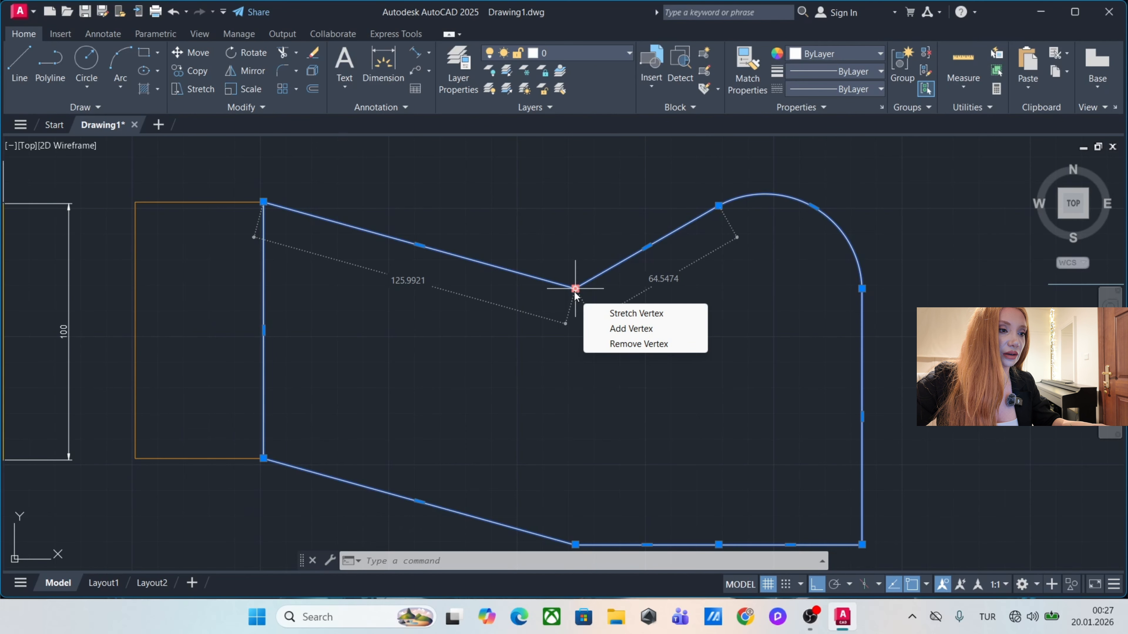
left_click(642, 344)
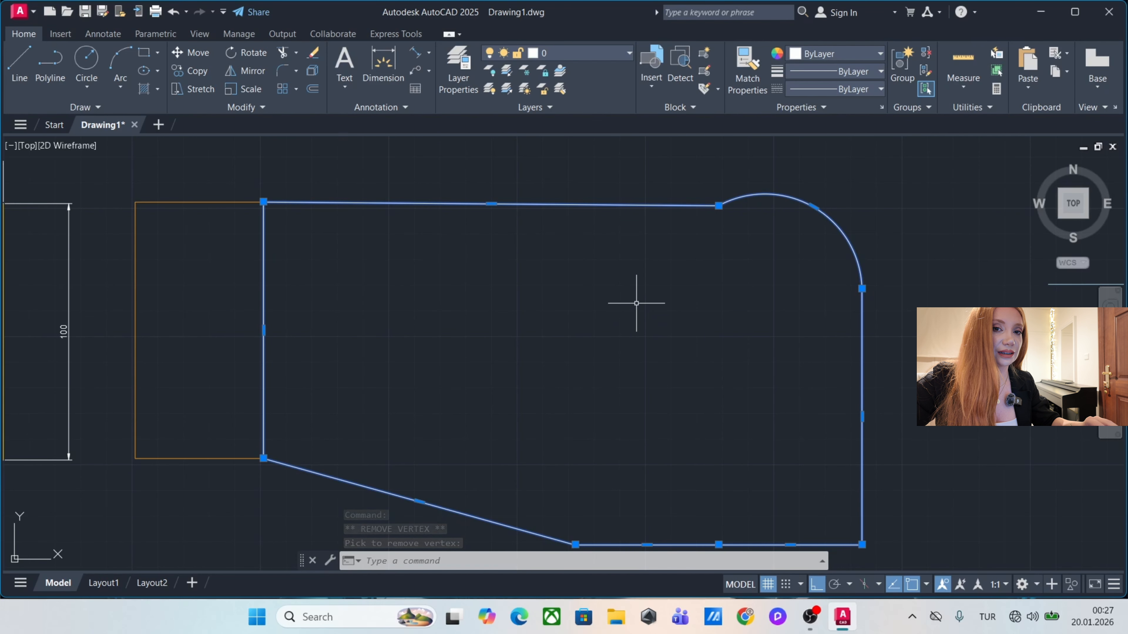
scroll(634, 289, "down", 2)
key("Escape")
key("Escape")
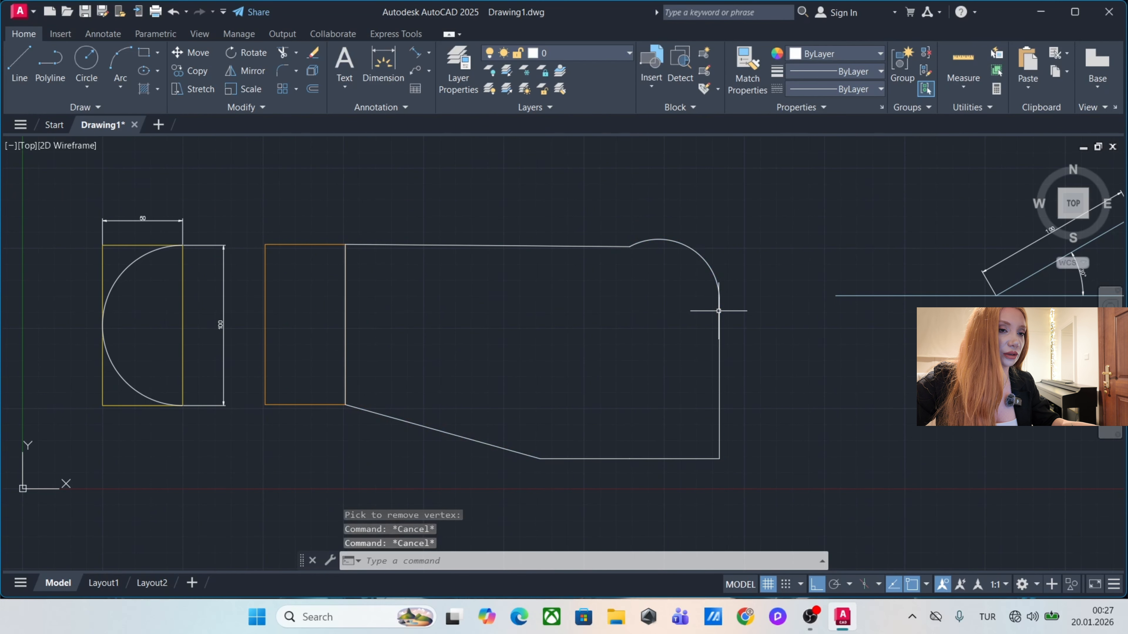
scroll(729, 307, "down", 3)
middle_click_drag(808, 305, 783, 296)
scroll(496, 257, "up", 4)
scroll(504, 262, "down", 2)
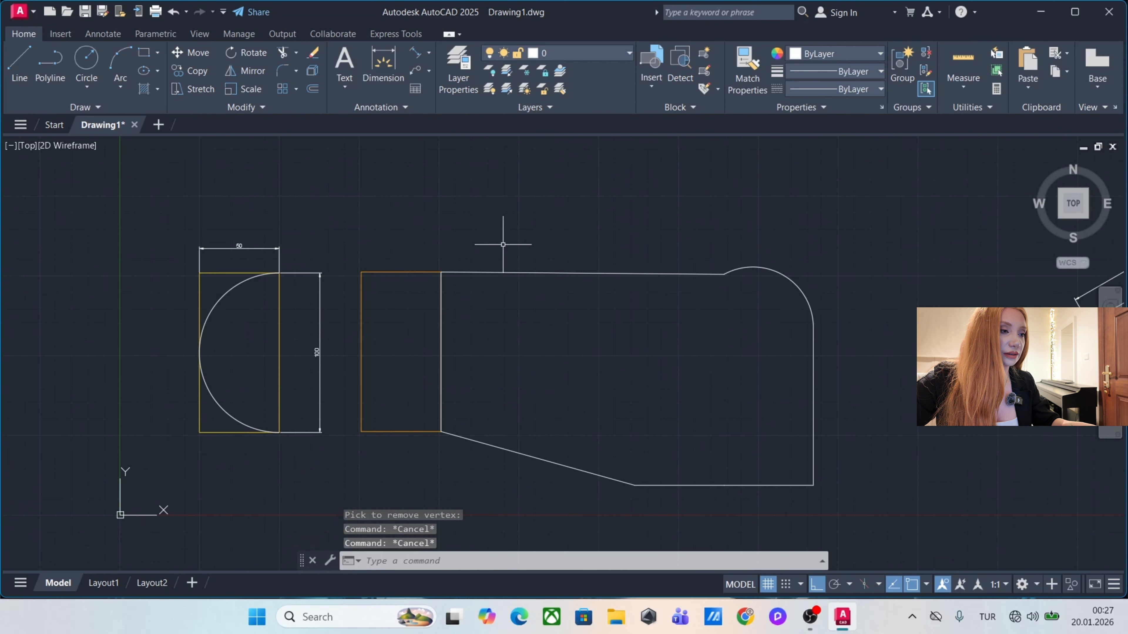
Draw a circle with a radius of about 31 in the empty area above the orange rectangle.
middle_click_drag(506, 242, 652, 343)
type("c")
key("Return")
left_click(630, 233)
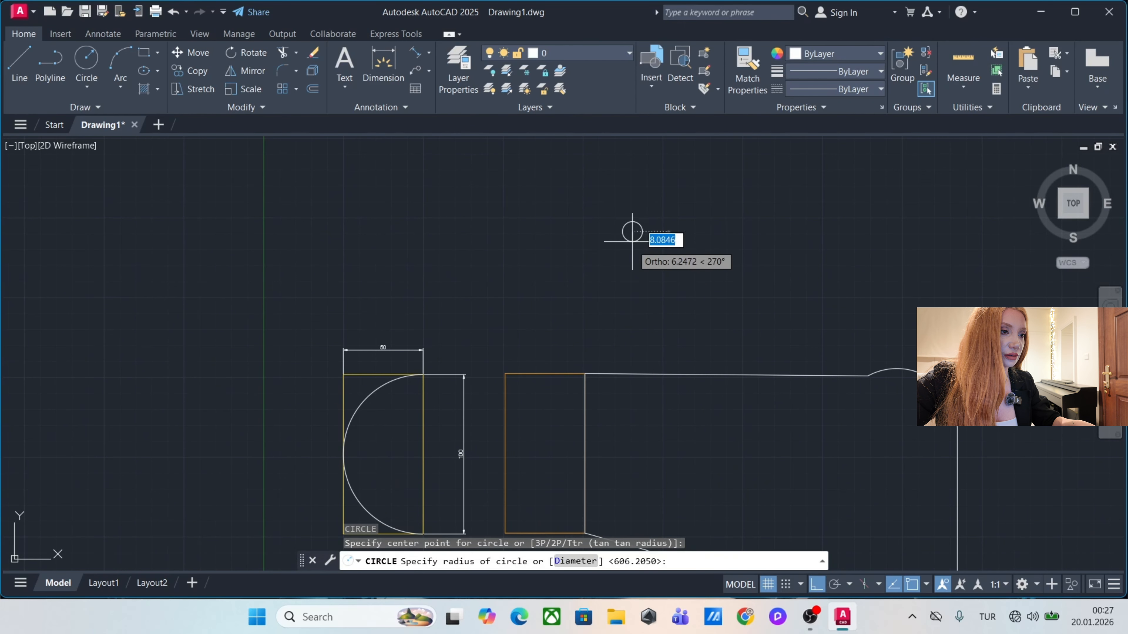
left_click(649, 278)
Select the circle and remove it with the ERASE command (E).
middle_click_drag(731, 284, 709, 322)
left_click(700, 215)
left_click(590, 276)
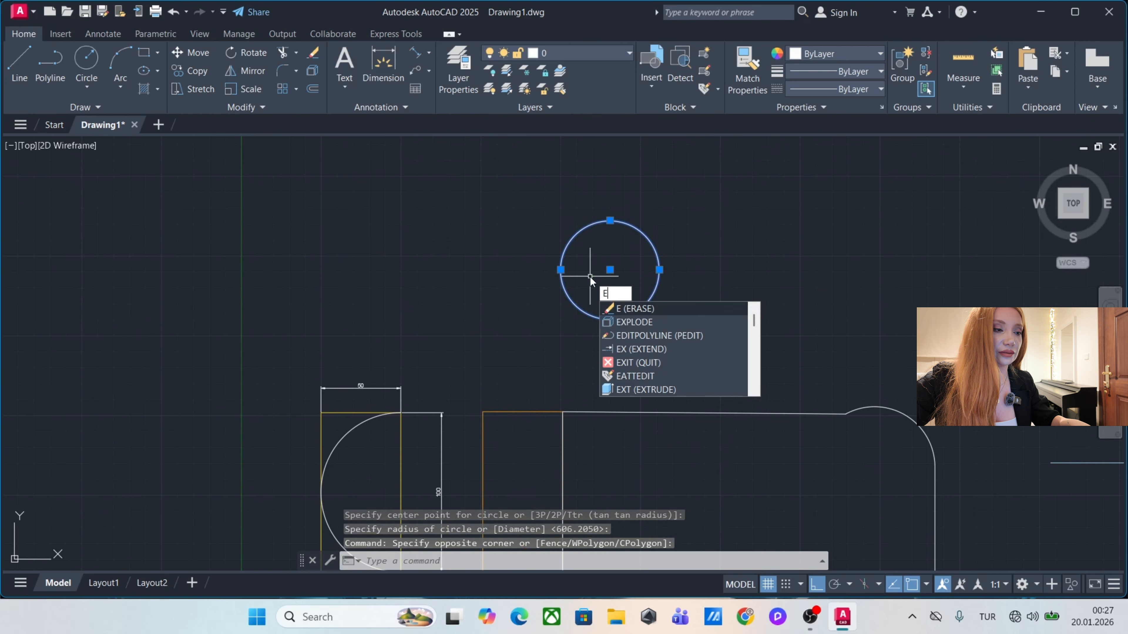
key("Return")
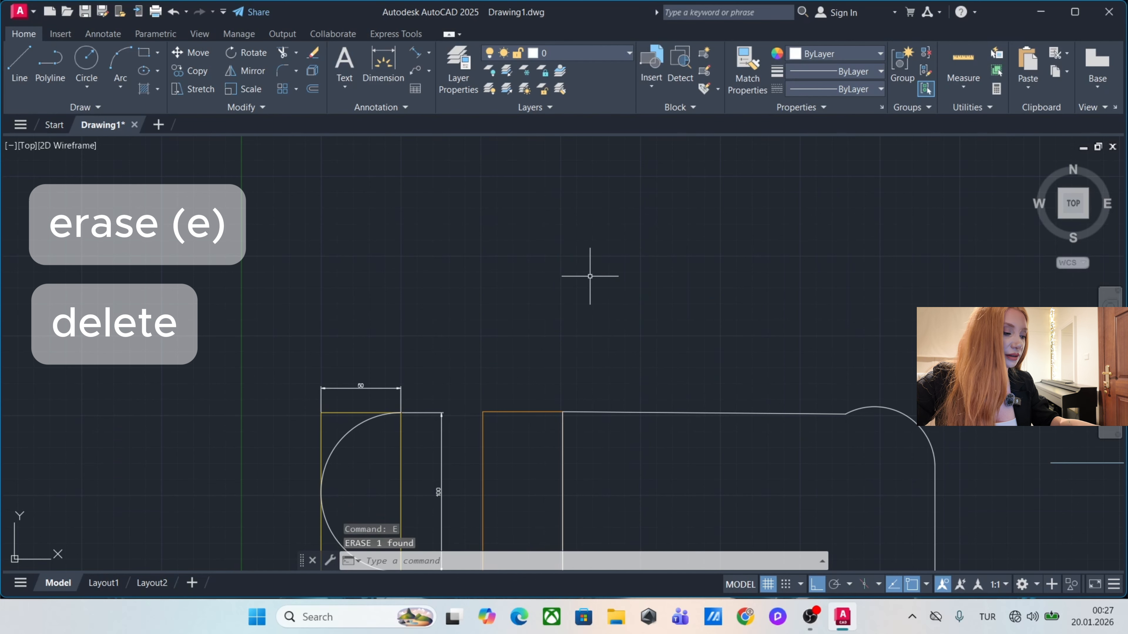
Undo the erase, then reselect the circle and delete it.
key("ctrl+z")
left_click(593, 274)
left_click(551, 295)
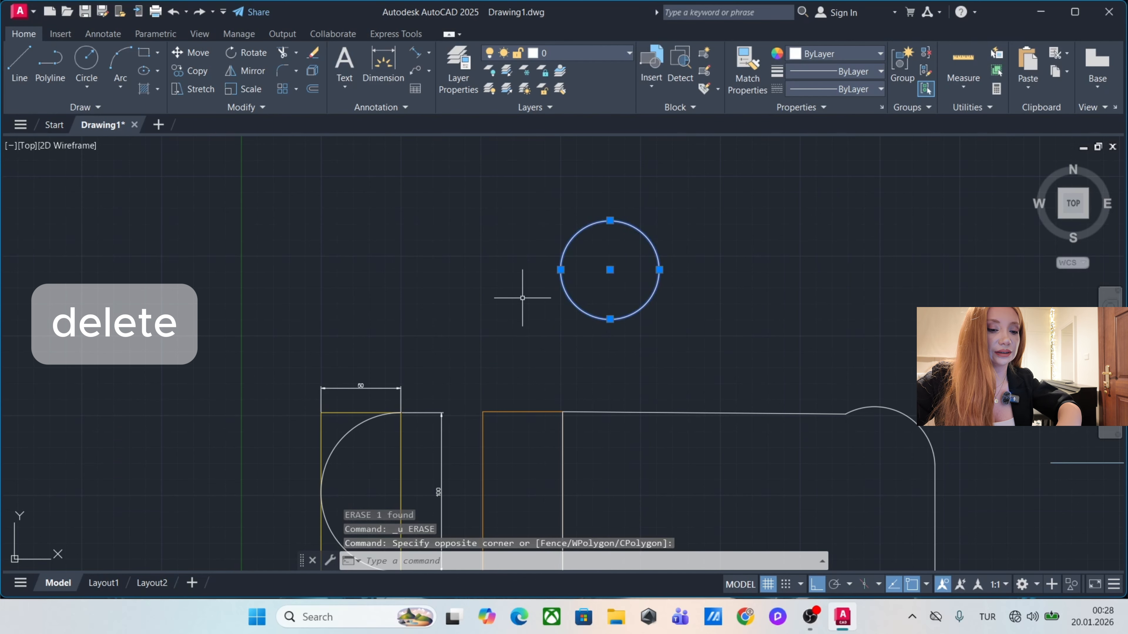
key("Delete")
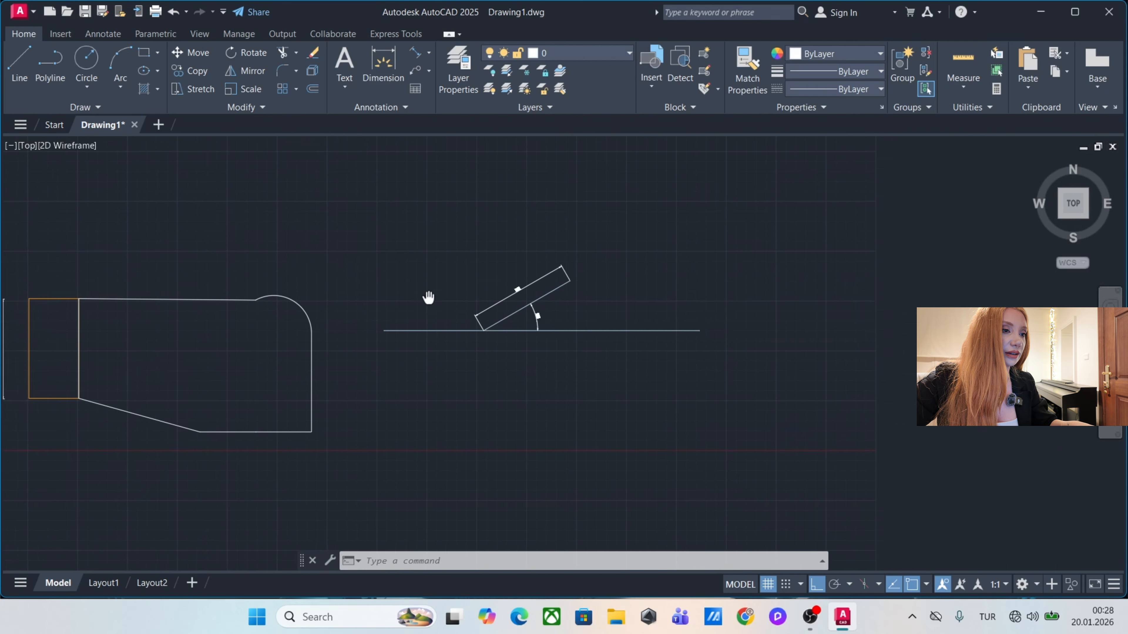
Draw a rectangle with the Dimensions option, length 50 and width 100, in the empty area beyond the angled rectangle and its baseline.
middle_click_drag(428, 298, 426, 298)
middle_click_drag(680, 354, 397, 327)
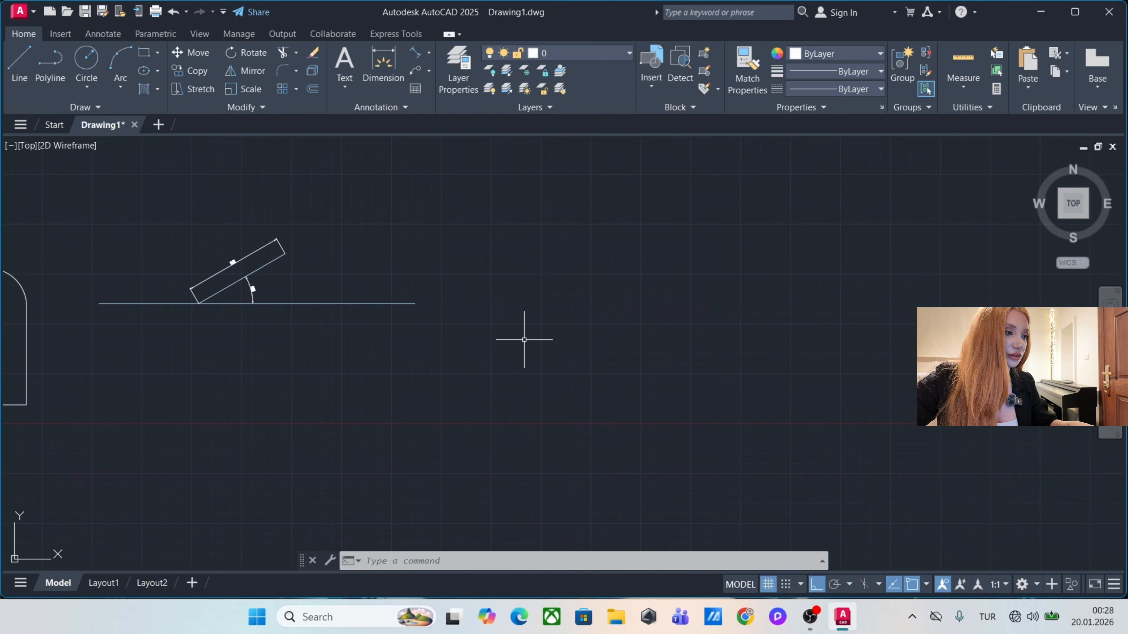
scroll(524, 339, "up", 2)
key("Return")
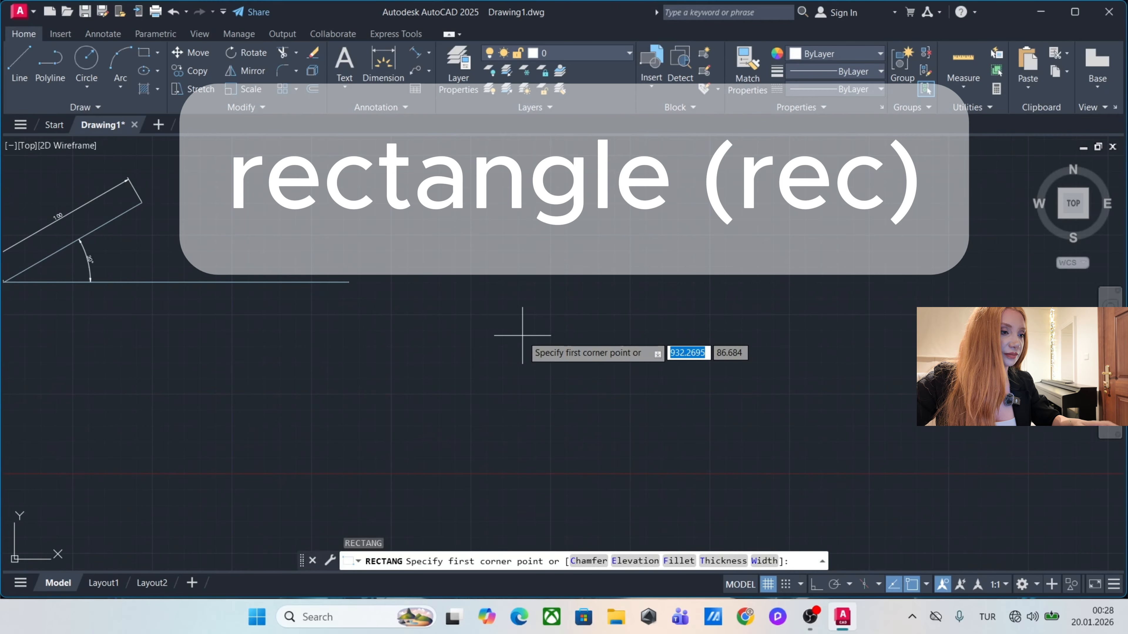
left_click(474, 218)
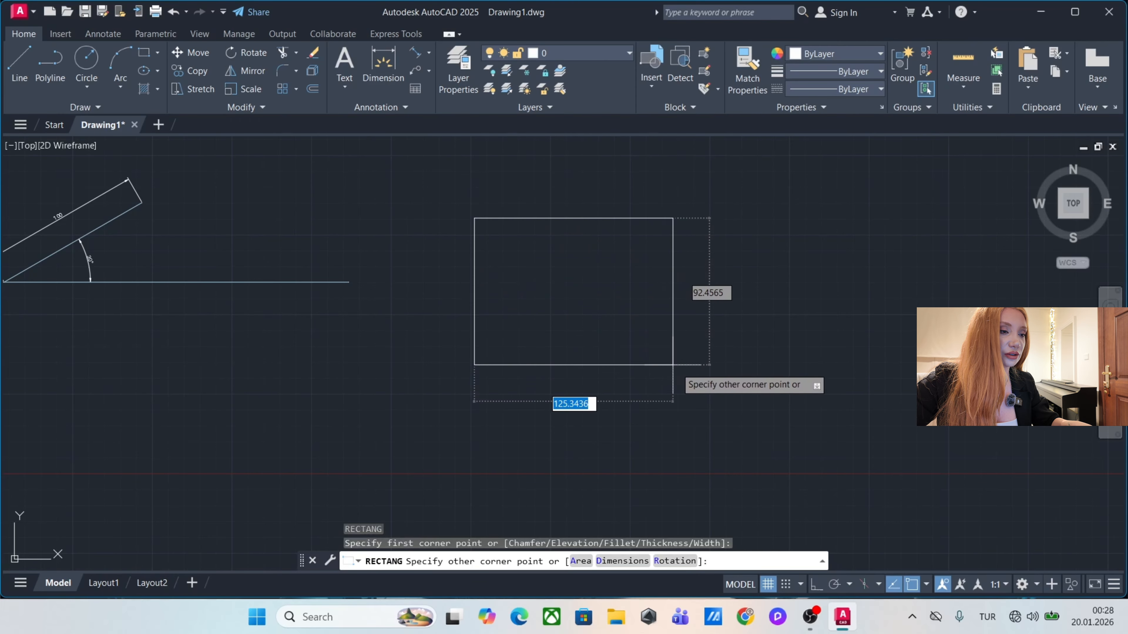
left_click(623, 561)
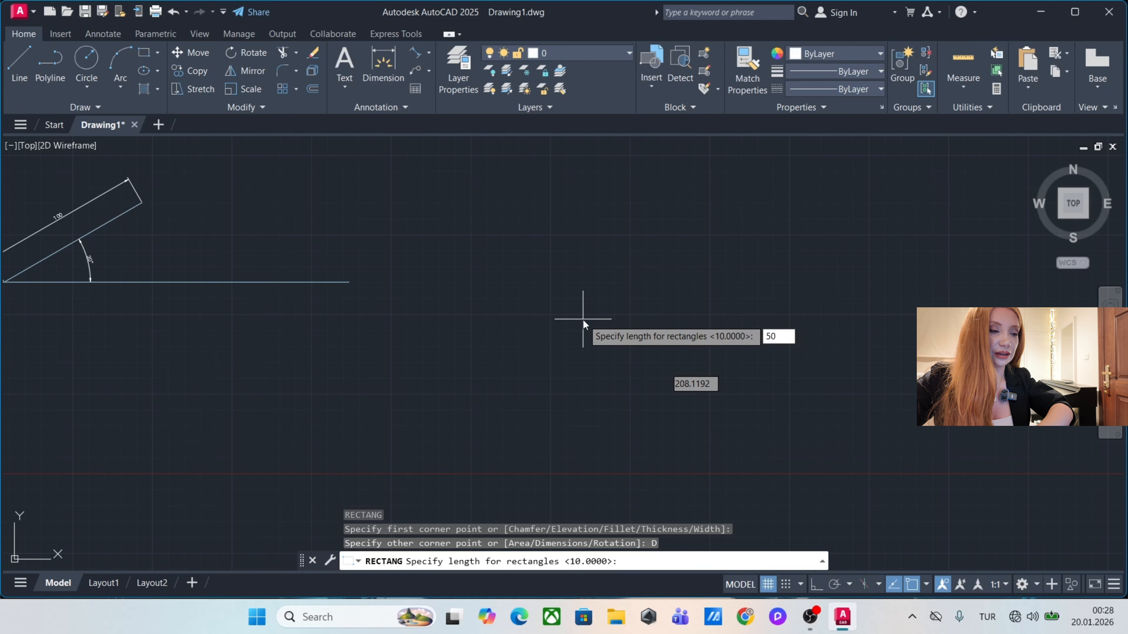
key("Return")
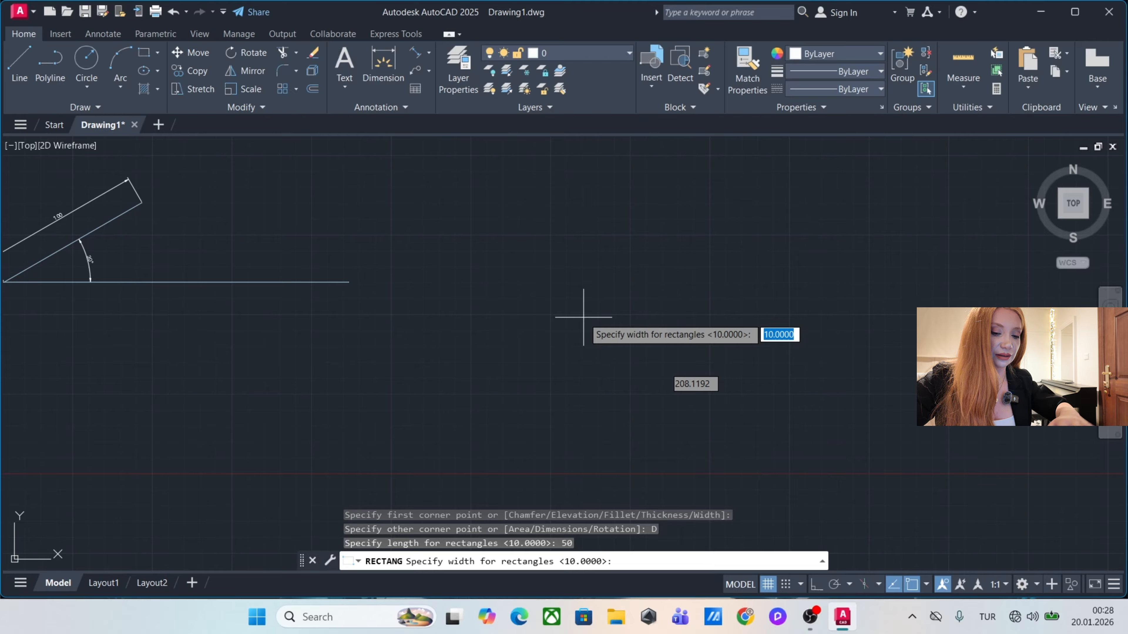
type("100")
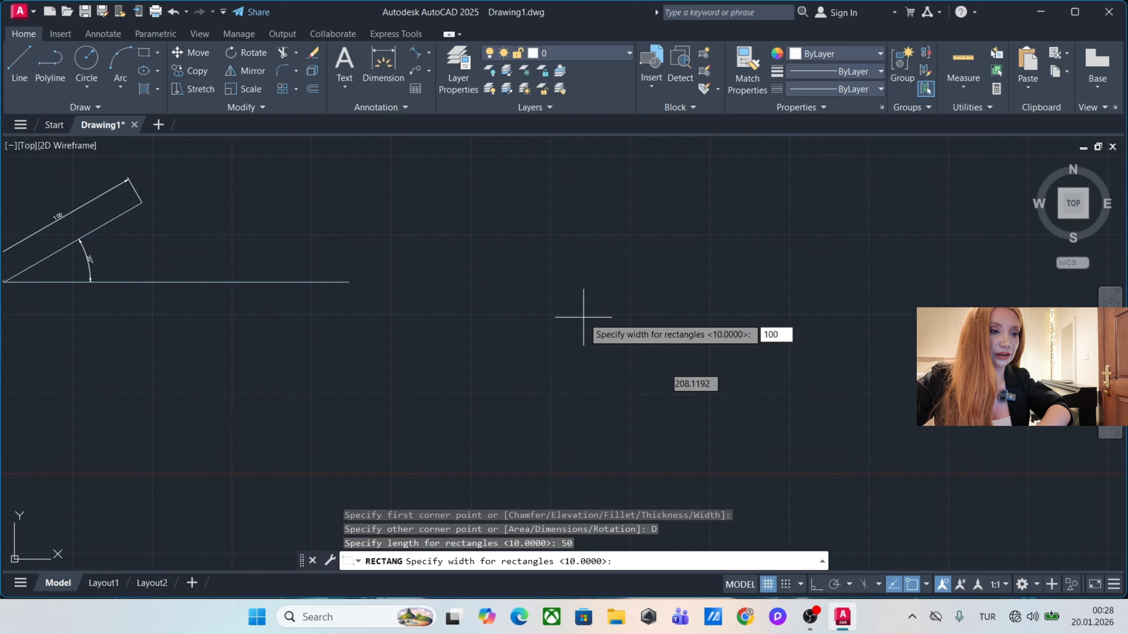
key("Return")
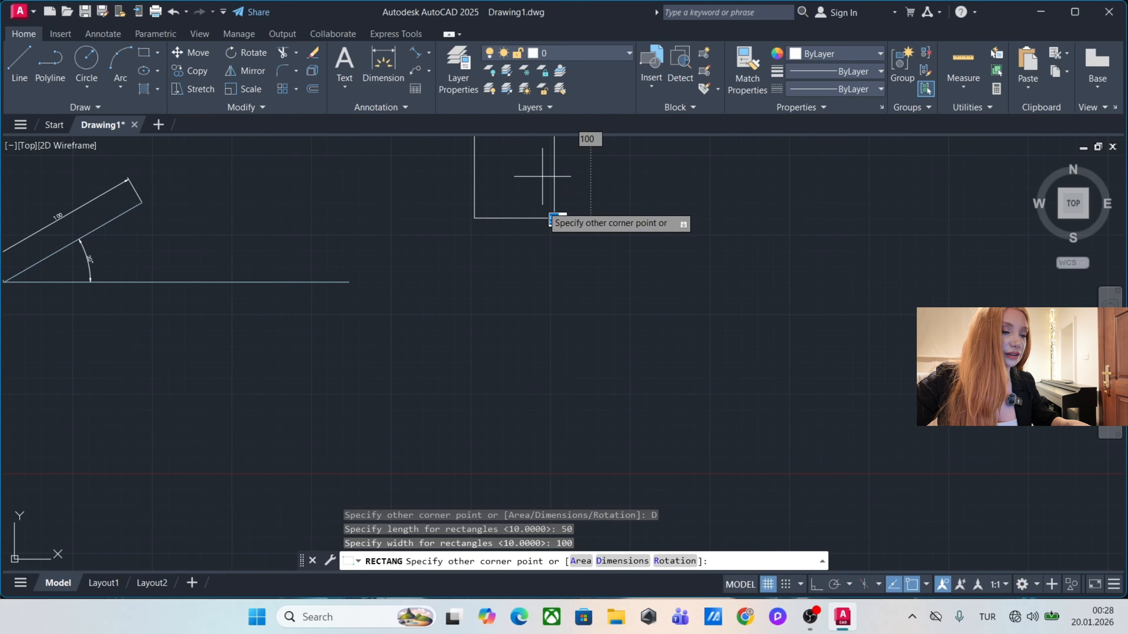
left_click(533, 287)
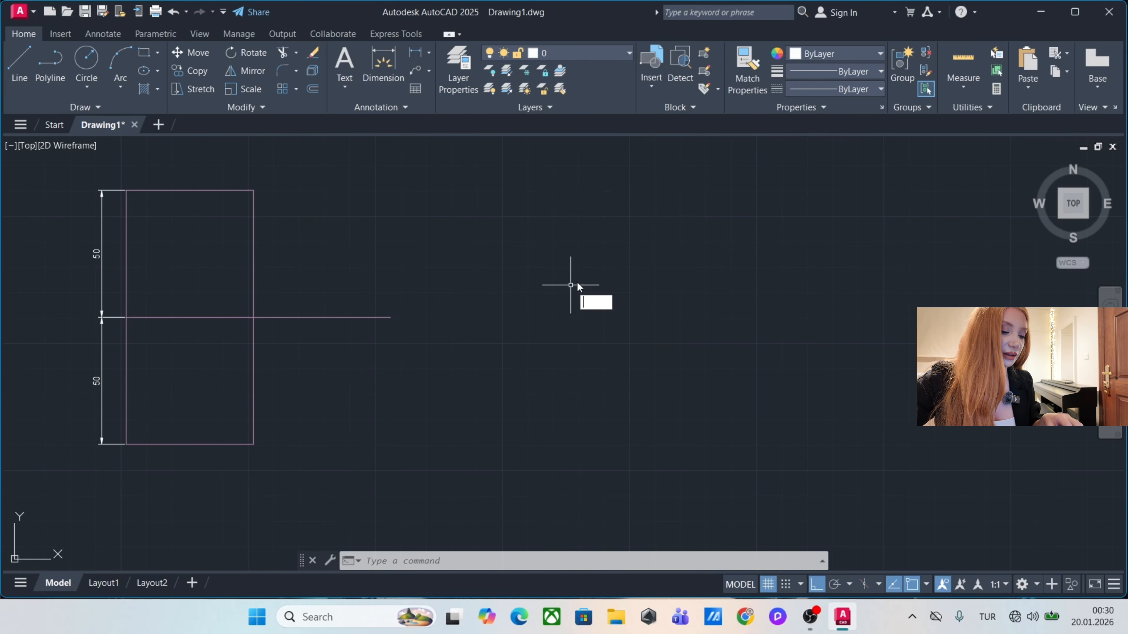
Draw four orthogonal rays, rightward, upward, leftward and downward, from the upper end of the rectangle's vertical dimensions.
type("RAy")
key("Return")
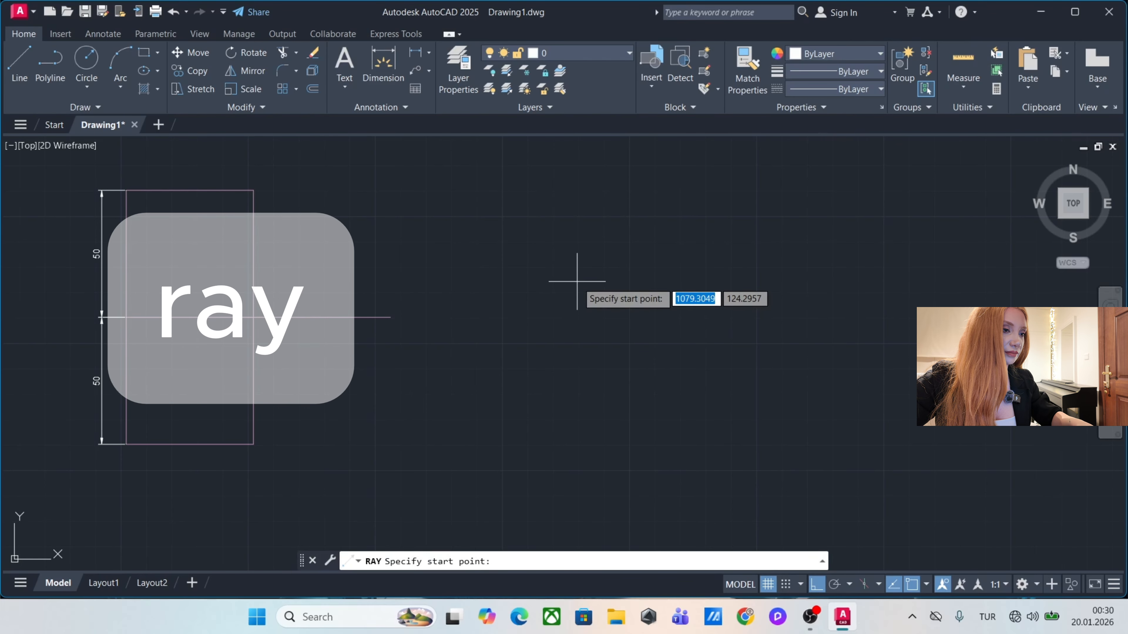
scroll(578, 304, "down", 2)
middle_click_drag(448, 305, 574, 315)
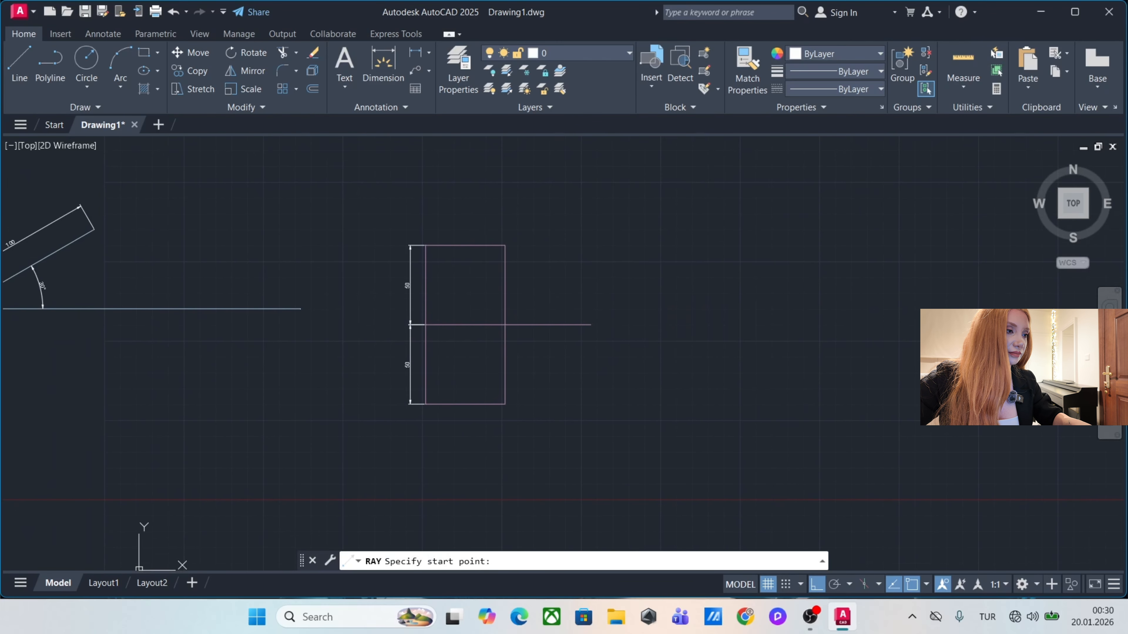
left_click(410, 246)
left_click(782, 234)
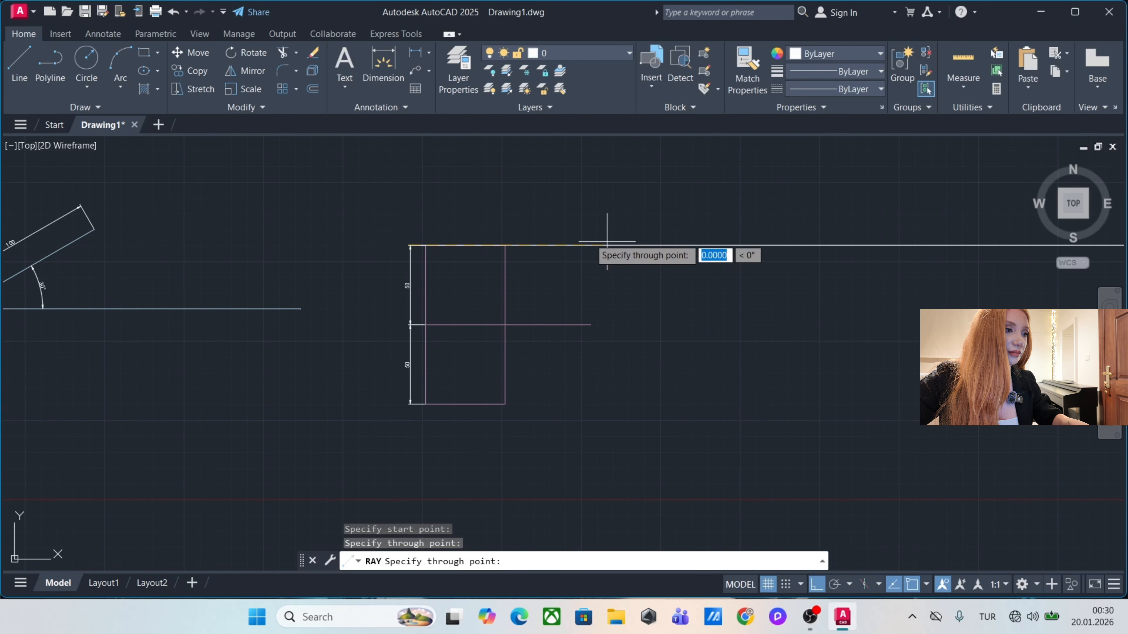
left_click(404, 219)
left_click(365, 249)
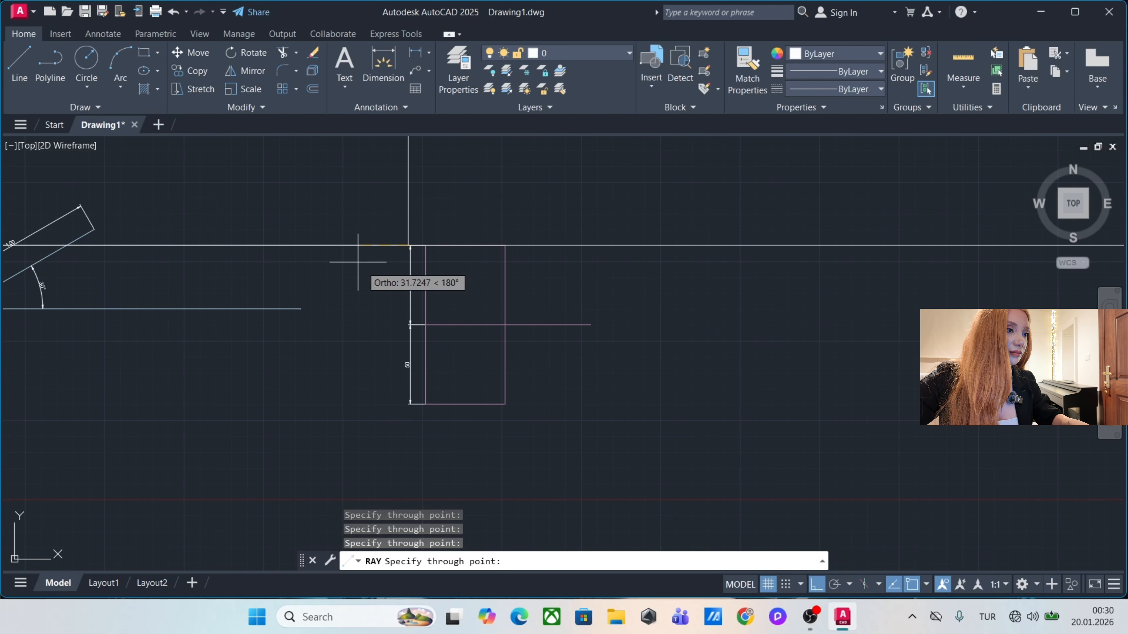
left_click(410, 420)
key("Escape")
Select the rays to examine them as individual objects, then clear the selection.
scroll(607, 311, "down", 4)
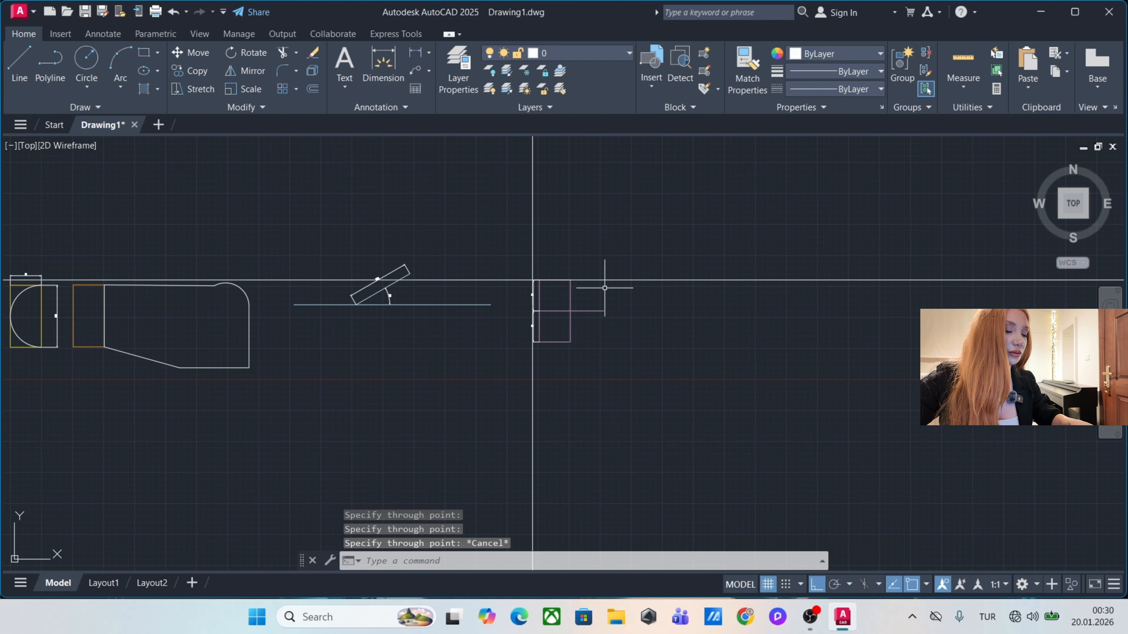
left_click(795, 295)
left_click(687, 232)
left_click(653, 169)
left_click(501, 231)
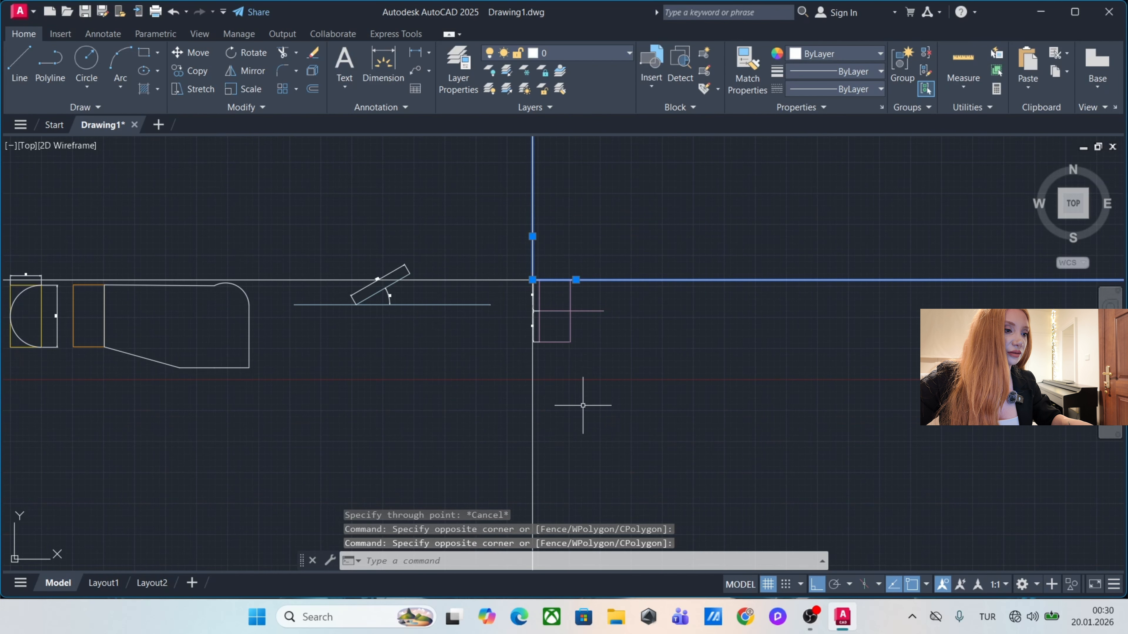
left_click(484, 252)
key("Escape")
key("Escape")
Delete the green construction lines that cross at the upper end of the rectangle's vertical dimensions.
scroll(462, 319, "down", 3)
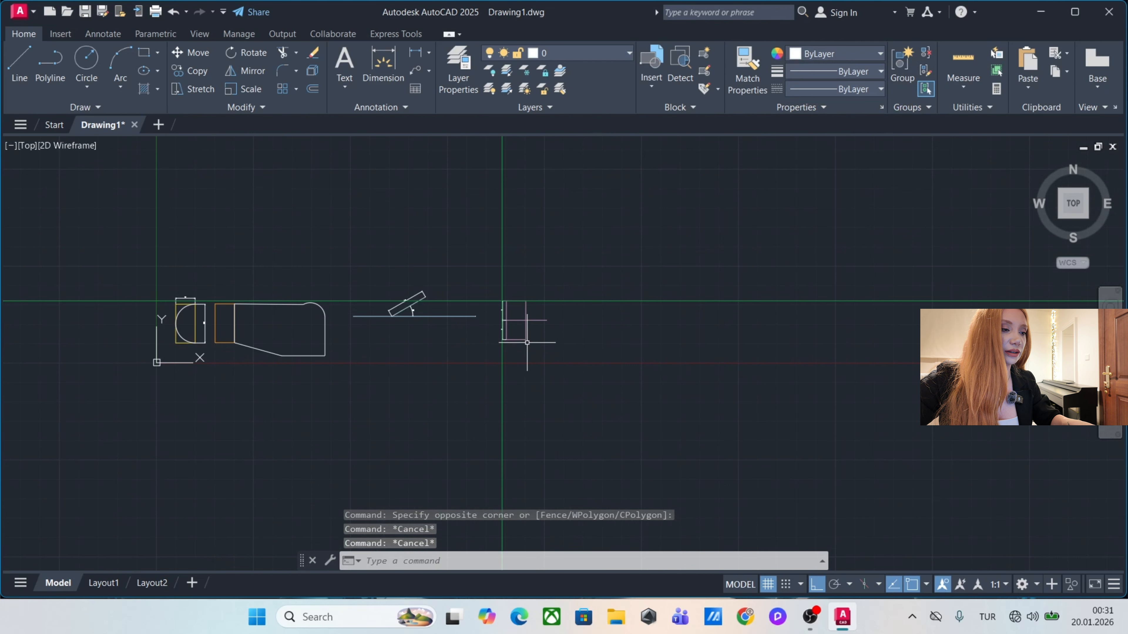
scroll(527, 342, "up", 2)
scroll(534, 326, "down", 4)
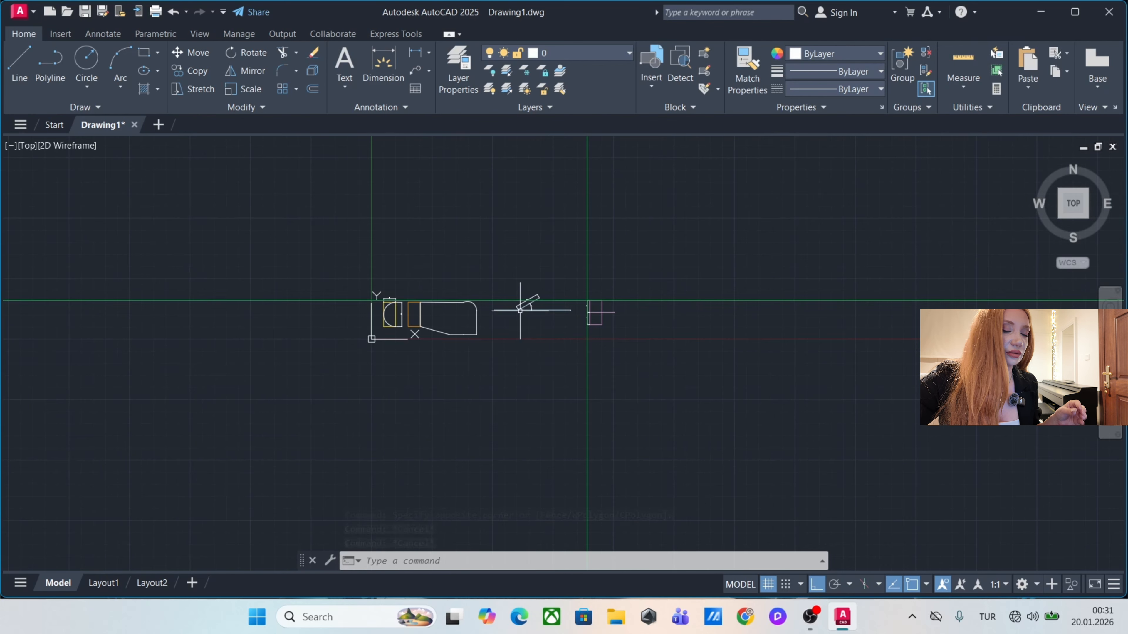
scroll(614, 295, "up", 5)
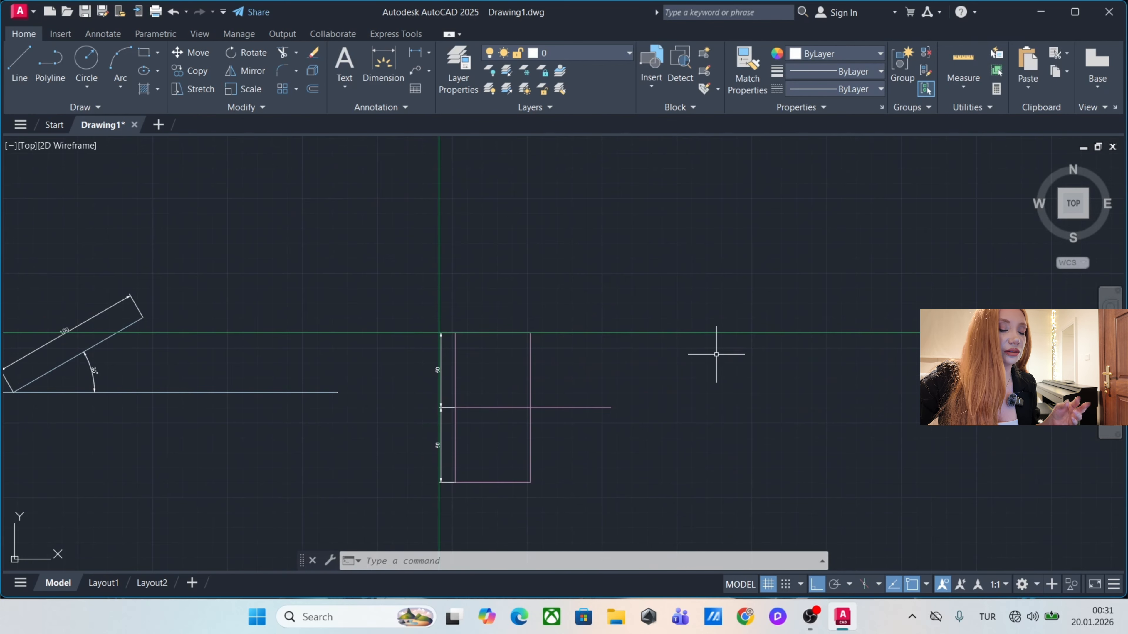
left_click(740, 353)
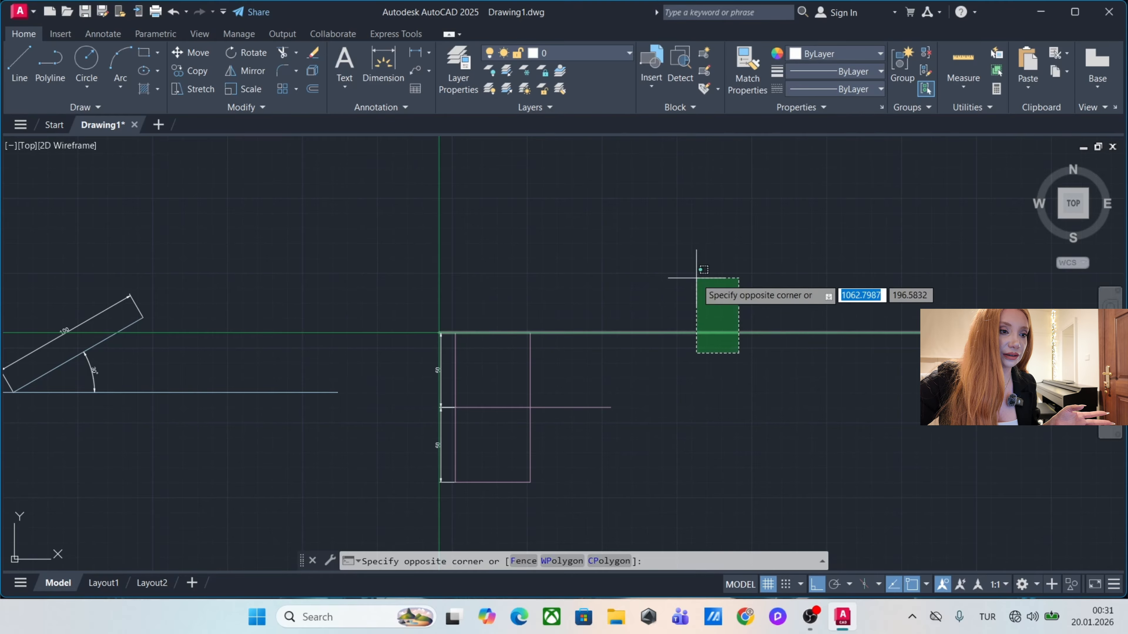
left_click(700, 259)
key("Delete")
Draw a circle with a diameter of 50 in the empty area beyond the split rectangle, using the Diameter option.
middle_click_drag(715, 426, 511, 305)
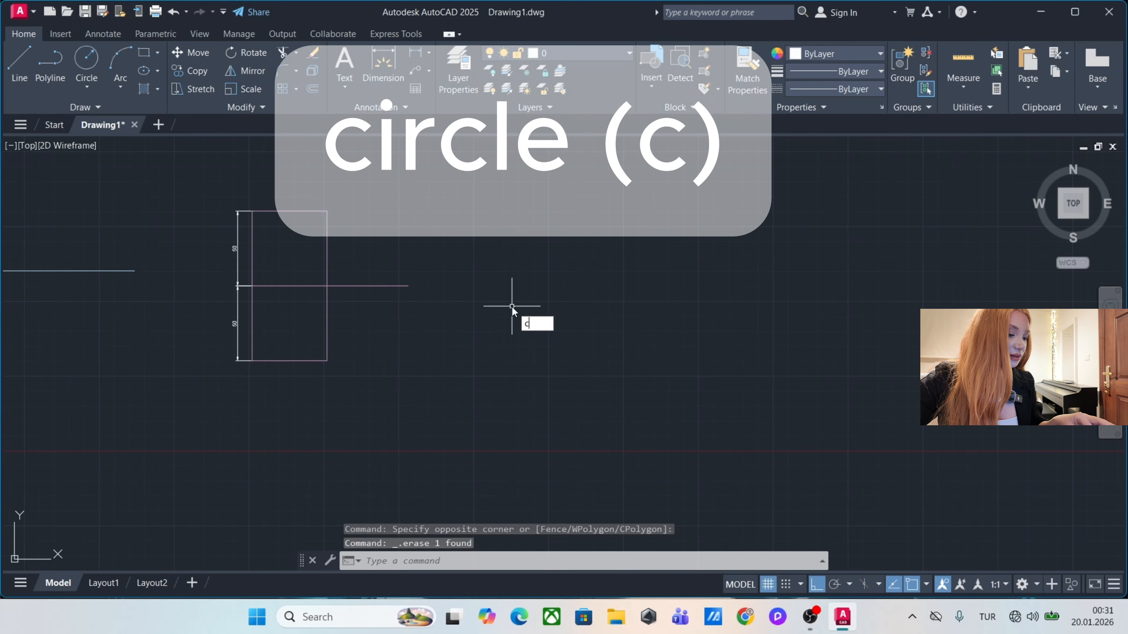
type("c")
key("Return")
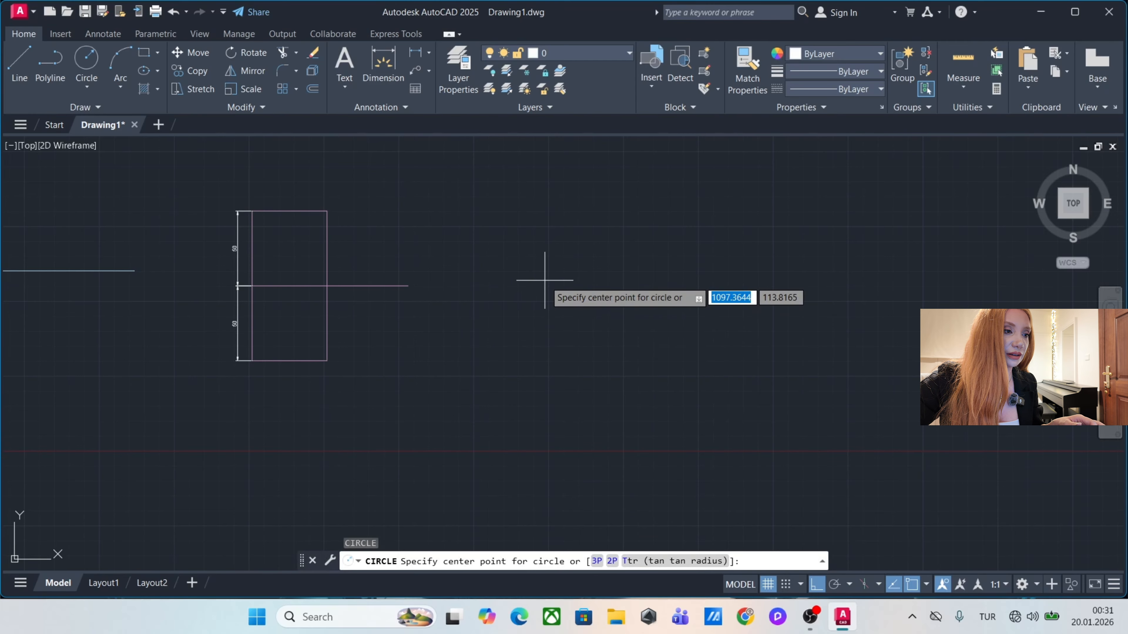
left_click(548, 289)
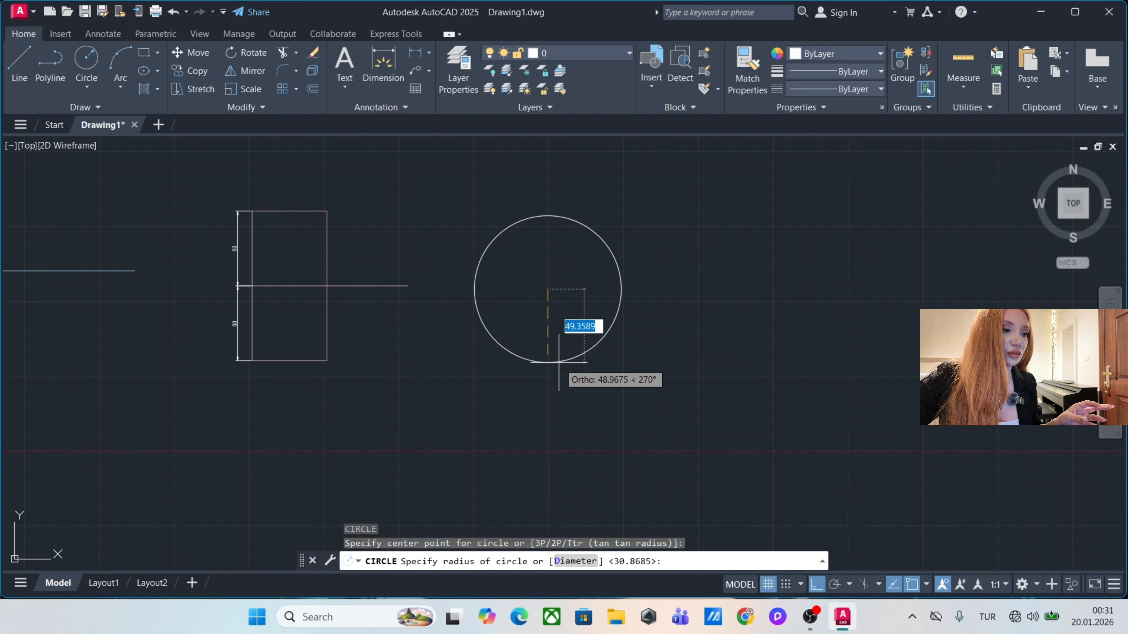
type("d")
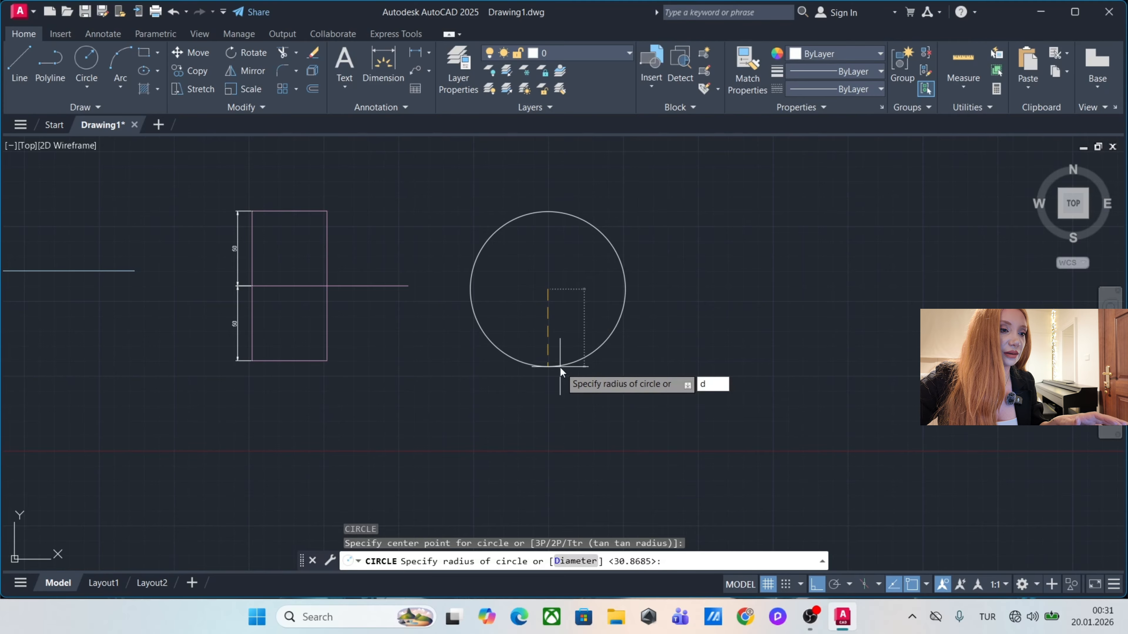
key("Return")
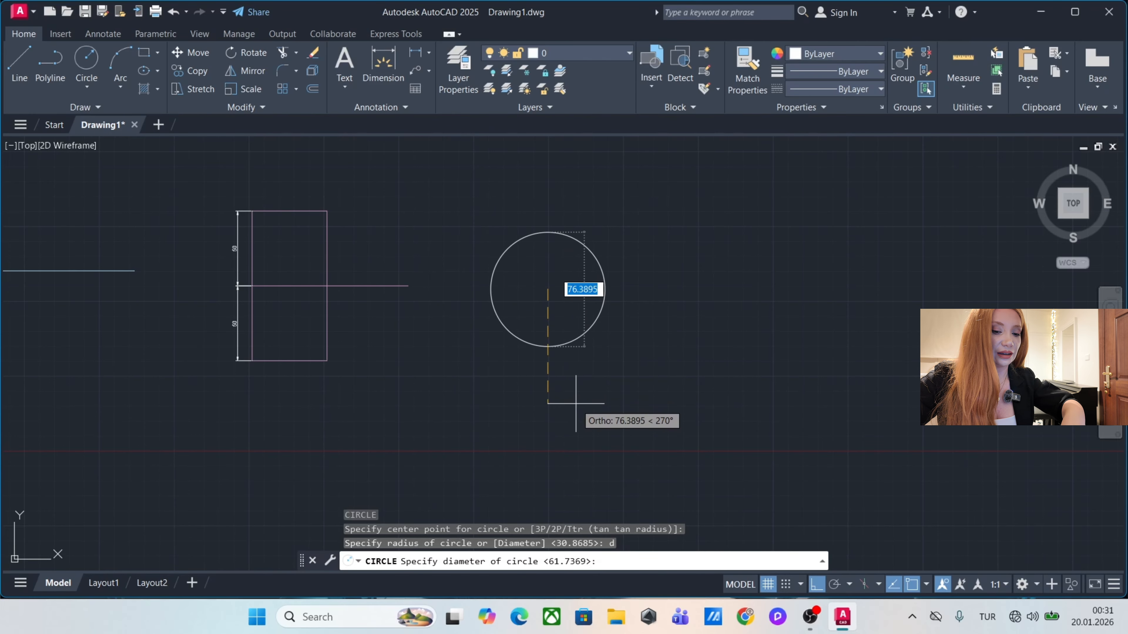
type("50")
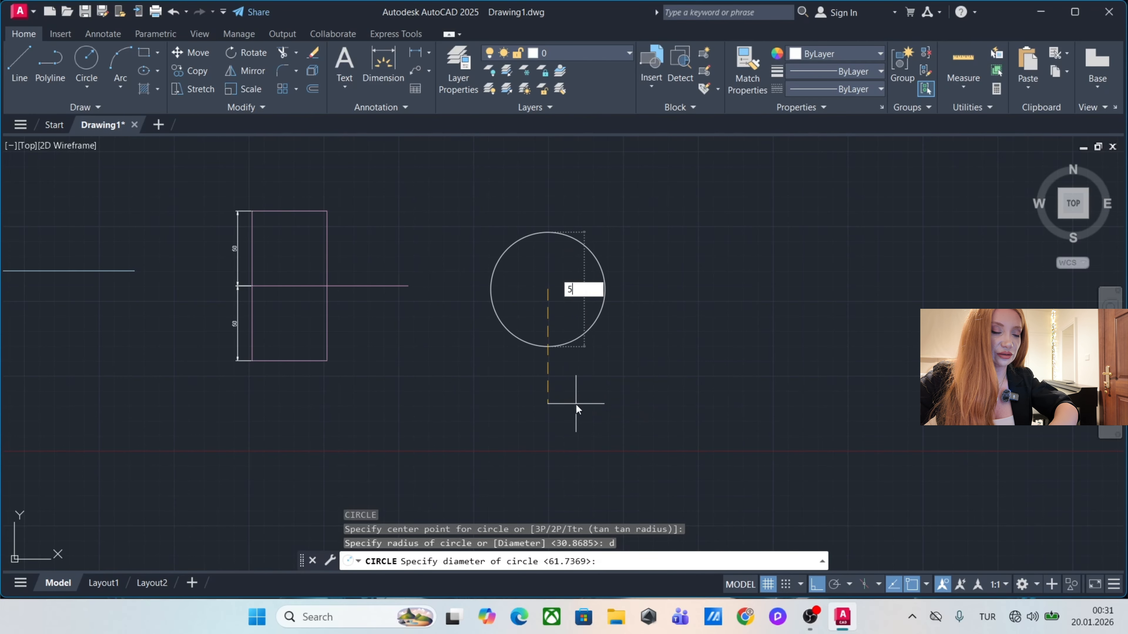
key("Return")
Add a diameter dimension to the new circle, placing its text outside the circle's upper-right edge.
scroll(560, 285, "up", 2)
left_click(428, 52)
left_click(428, 52)
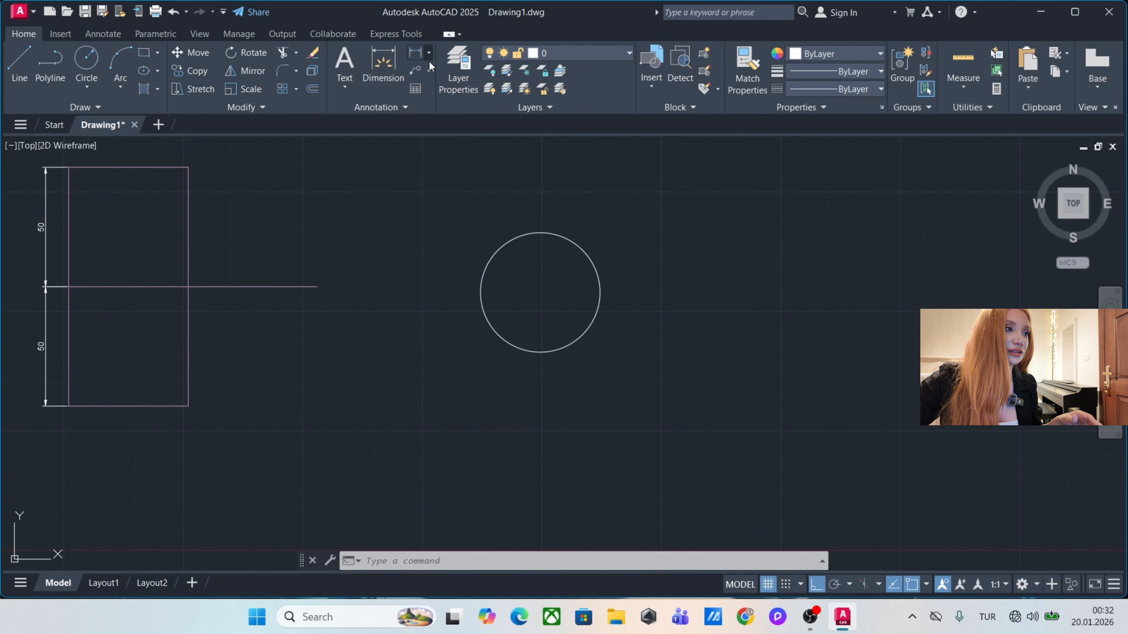
left_click(429, 54)
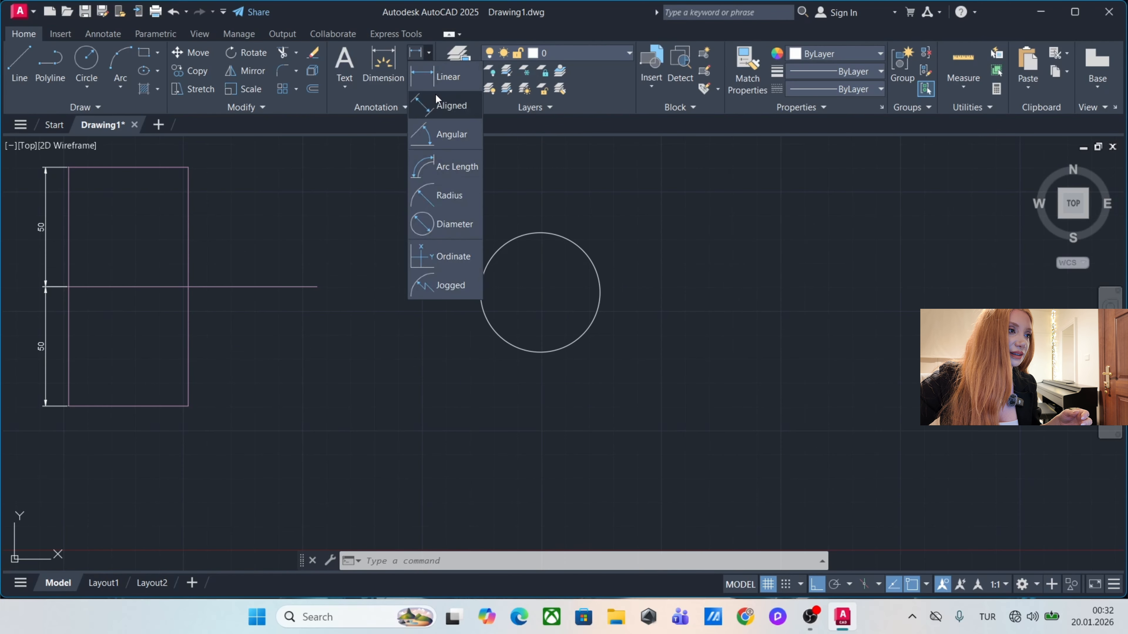
left_click(453, 216)
left_click(570, 240)
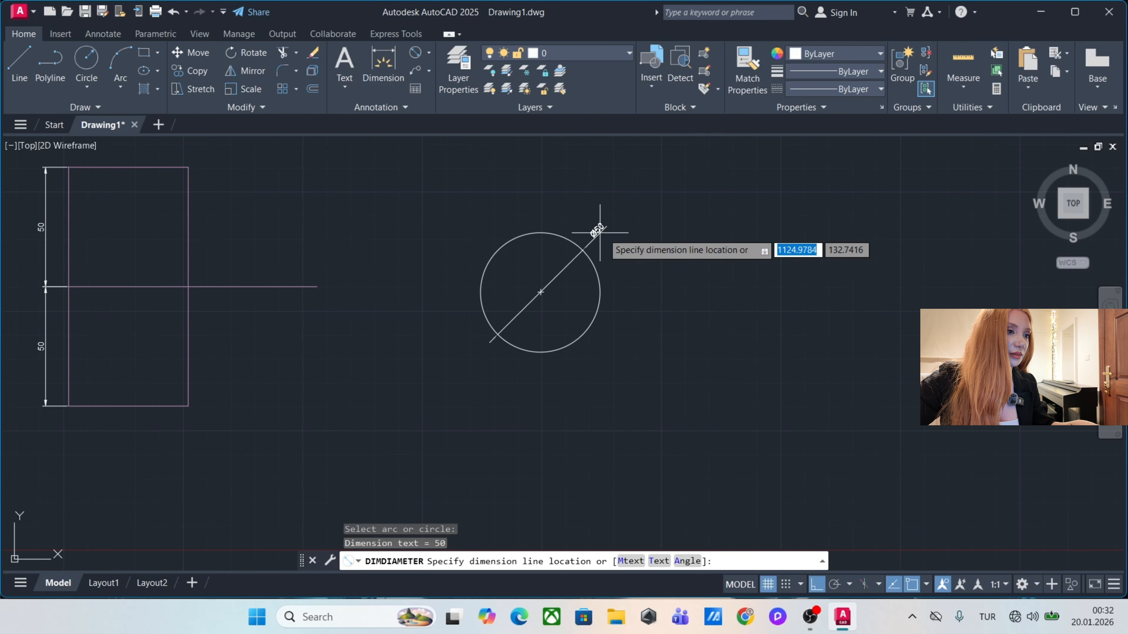
left_click(642, 231)
scroll(635, 262, "up", 2)
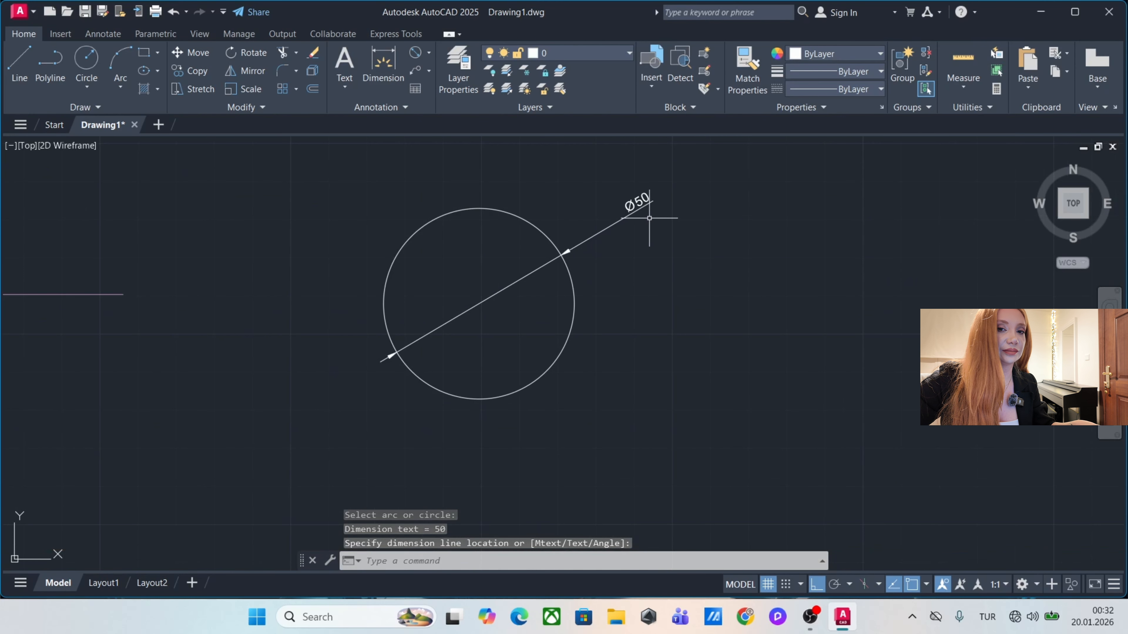
Draw a wavy open spline with six fit points in the empty area beyond the dimensioned circle, with Ortho turned off.
middle_click_drag(639, 221, 612, 232)
middle_click_drag(860, 321, 516, 294)
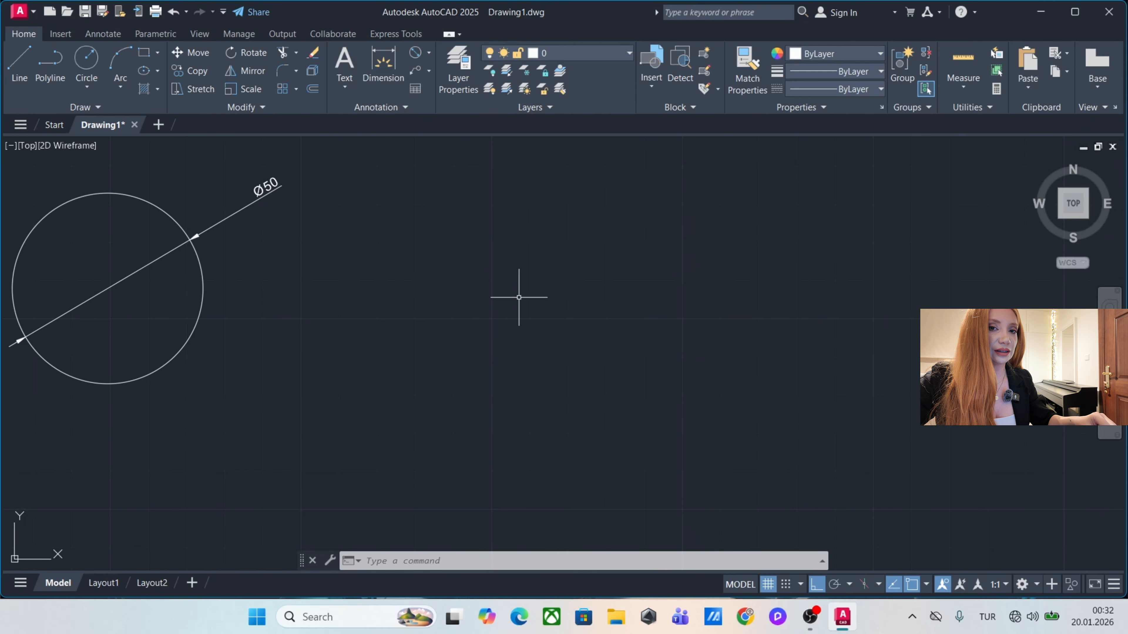
type("SP")
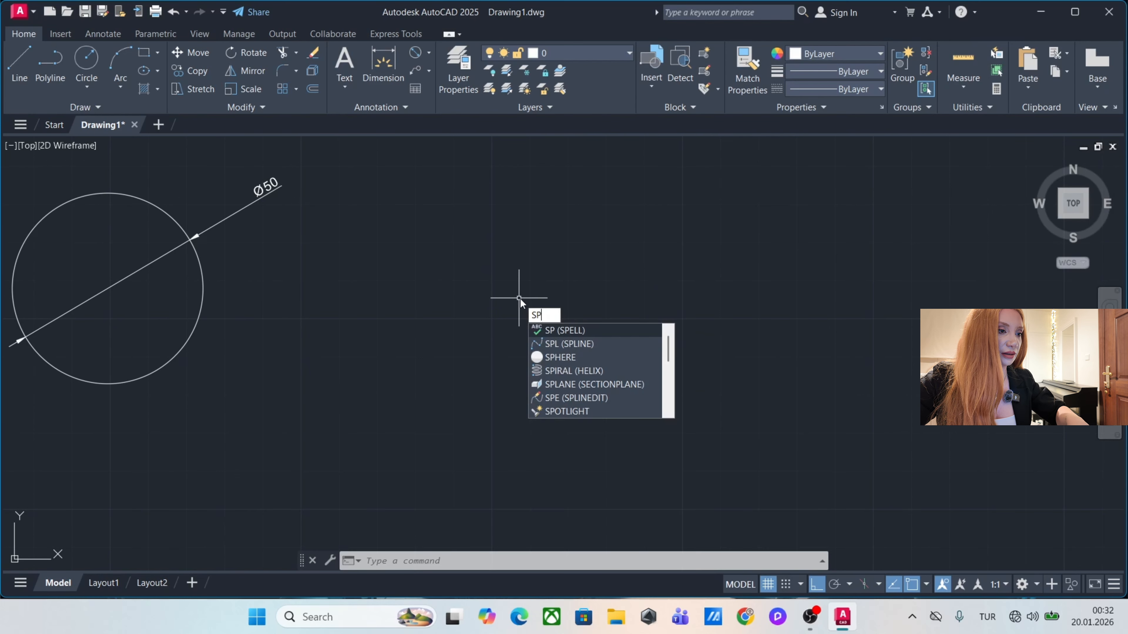
type("L")
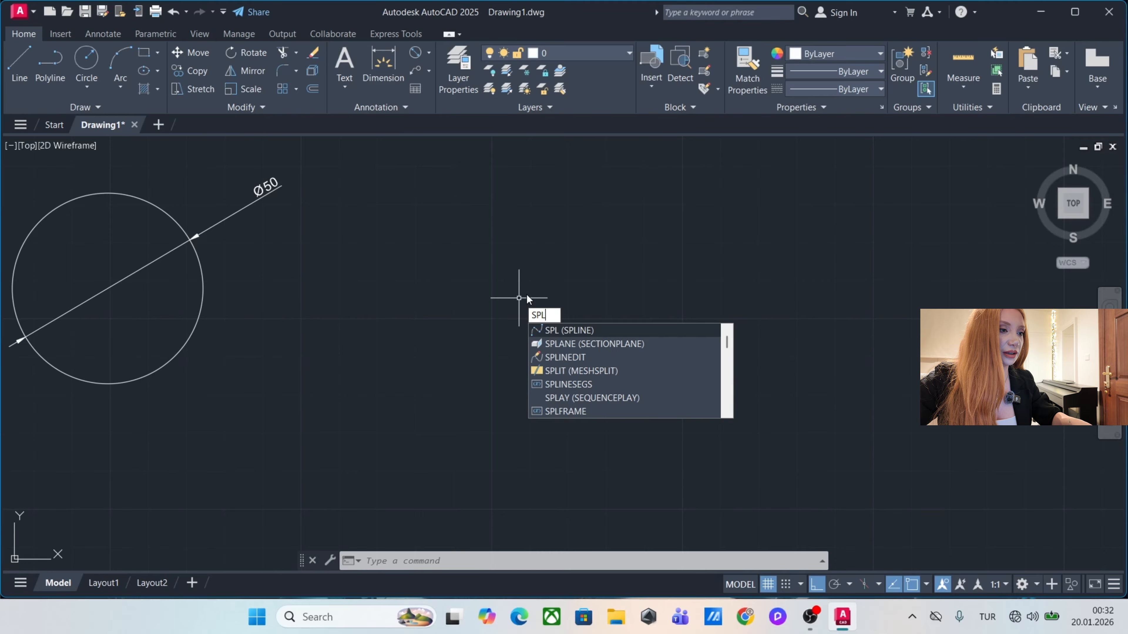
key("Return")
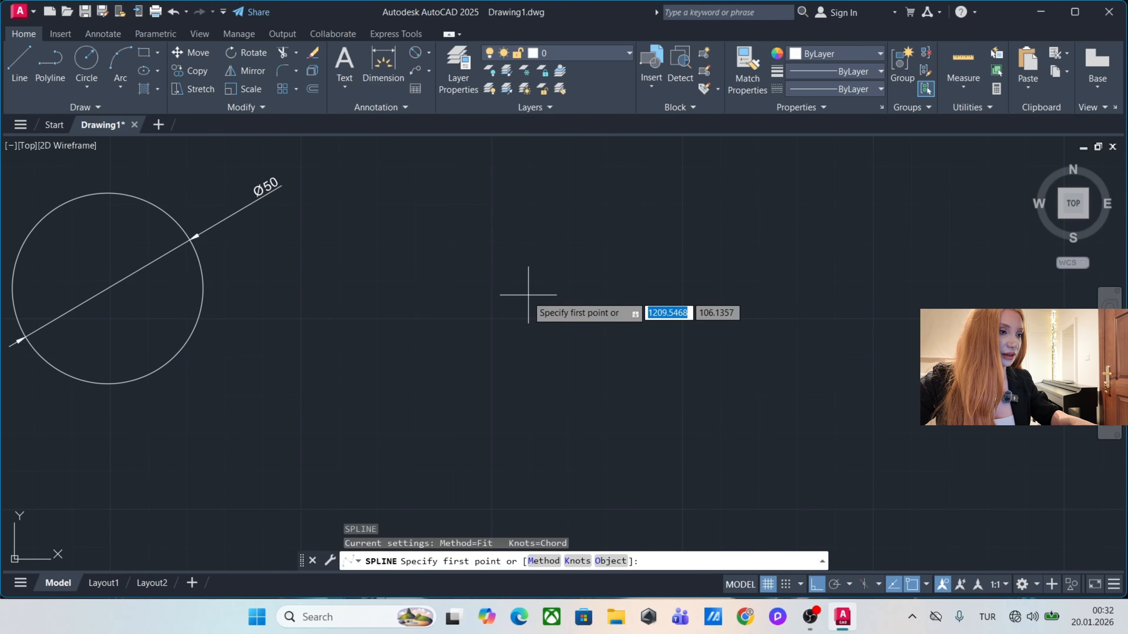
scroll(380, 320, "down", 2)
left_click(379, 321)
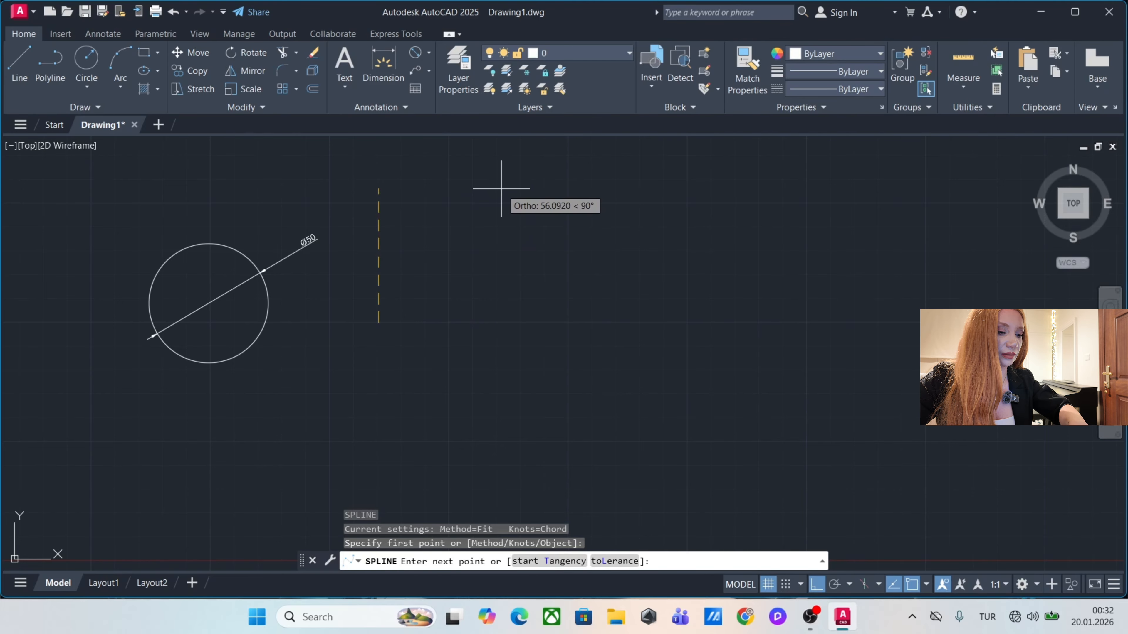
key("F8")
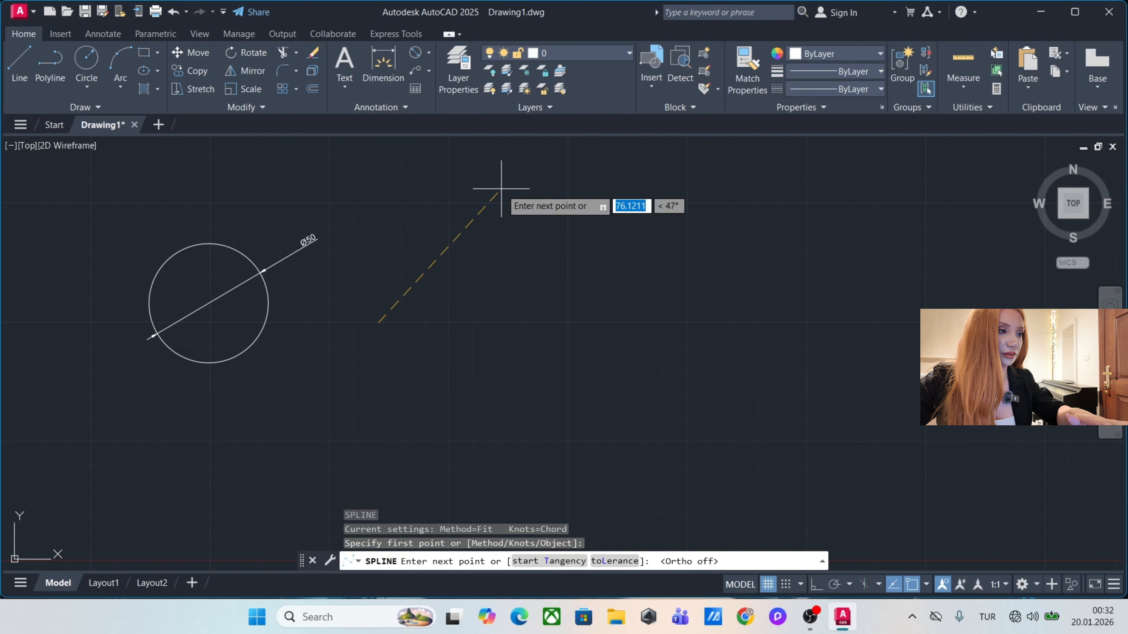
left_click(531, 181)
left_click(678, 317)
left_click(780, 256)
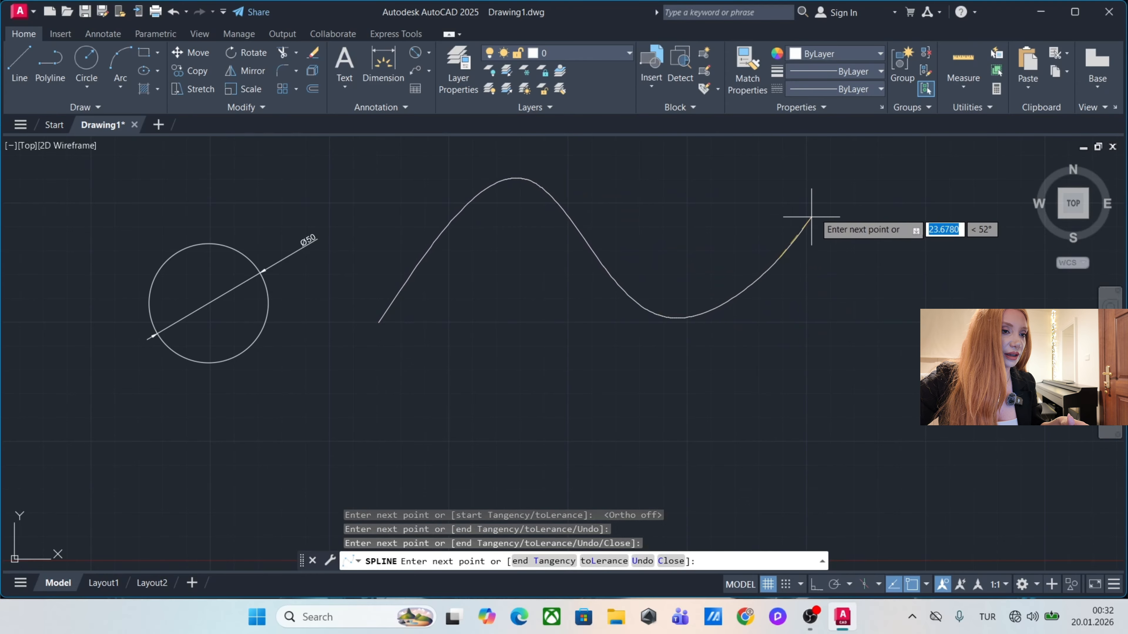
left_click(892, 223)
left_click(963, 351)
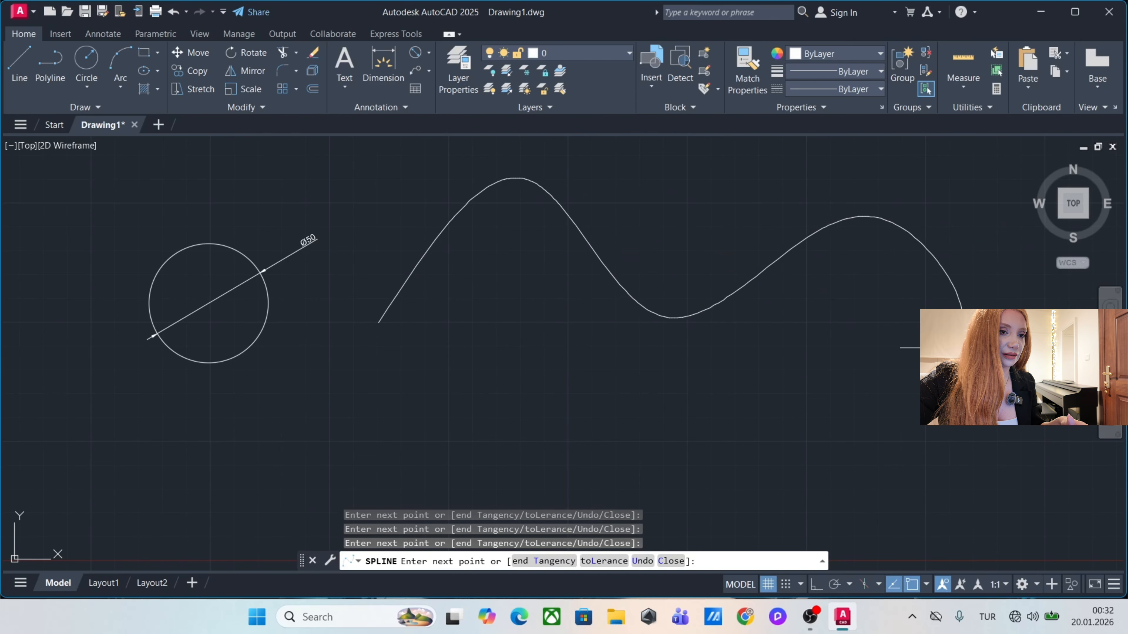
key("Return")
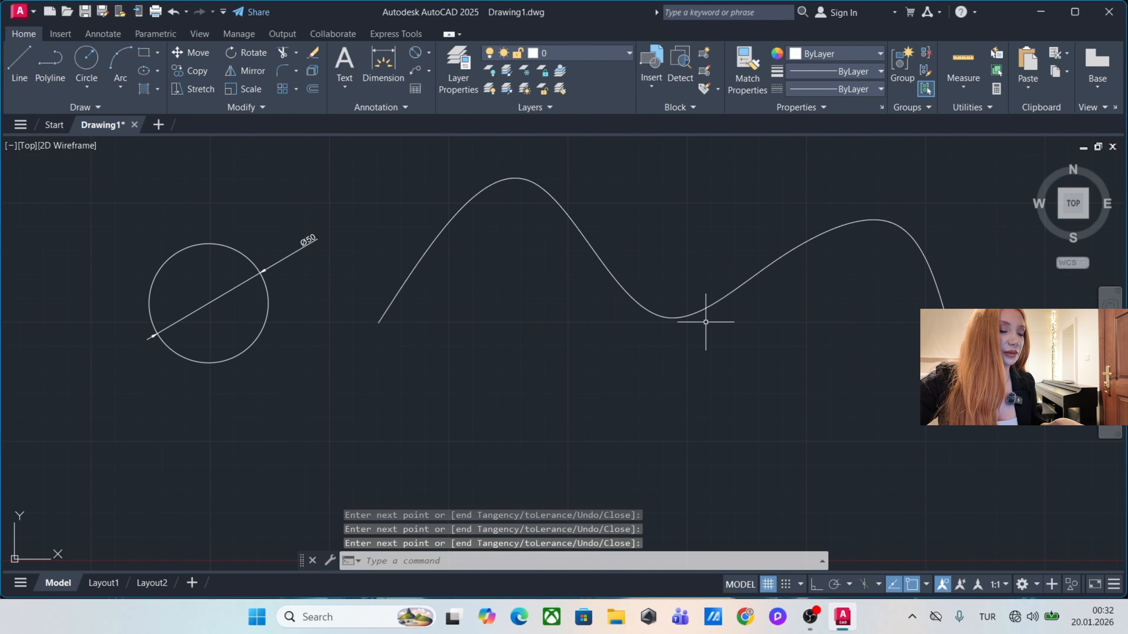
mouse_move(626, 280)
middle_mouse_down()
mouse_move(575, 305)
mouse_move(441, 307)
middle_mouse_up()
middle_click_drag(633, 259, 584, 252)
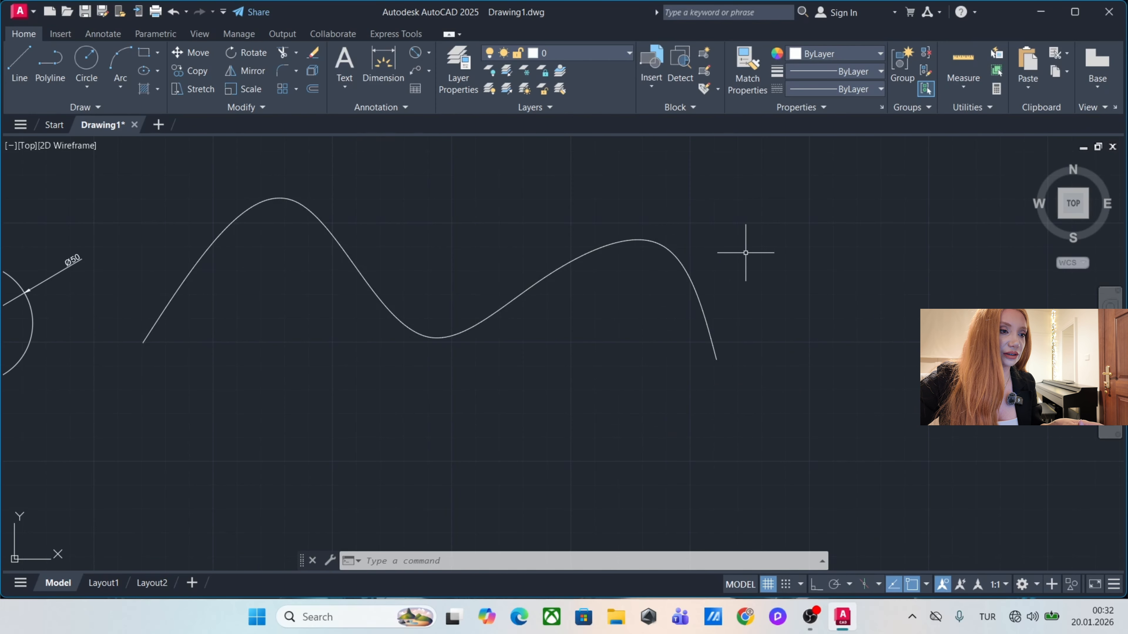
Add single-line text reading "line" above the rectangle containing the arc, picking its height by points and keeping the rotation angle at 0.
type("TEXt")
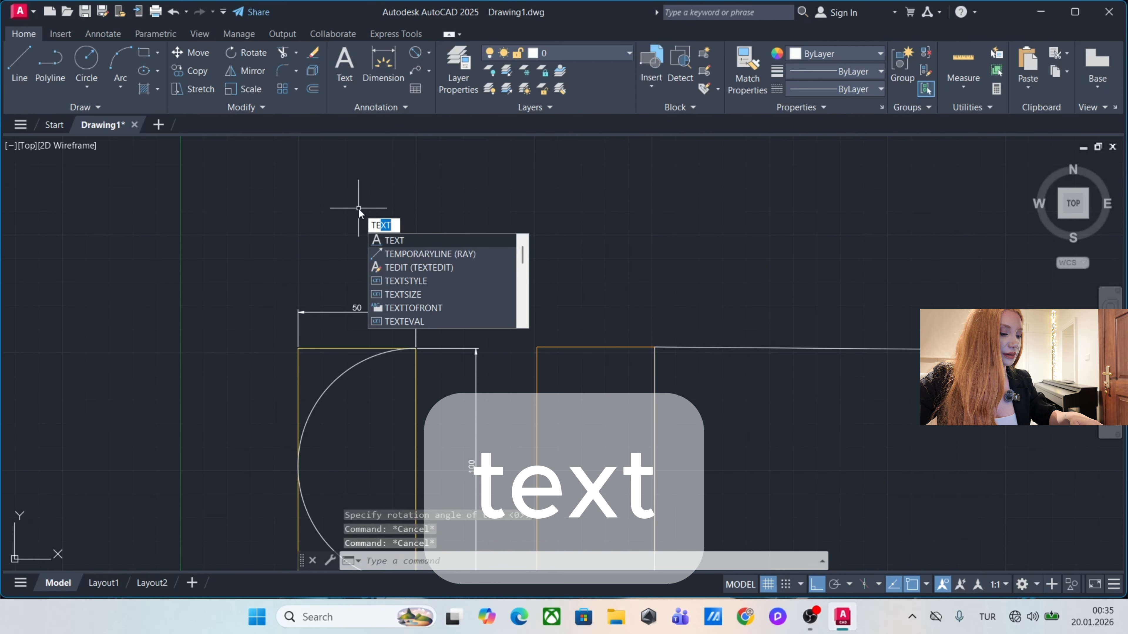
key("Return")
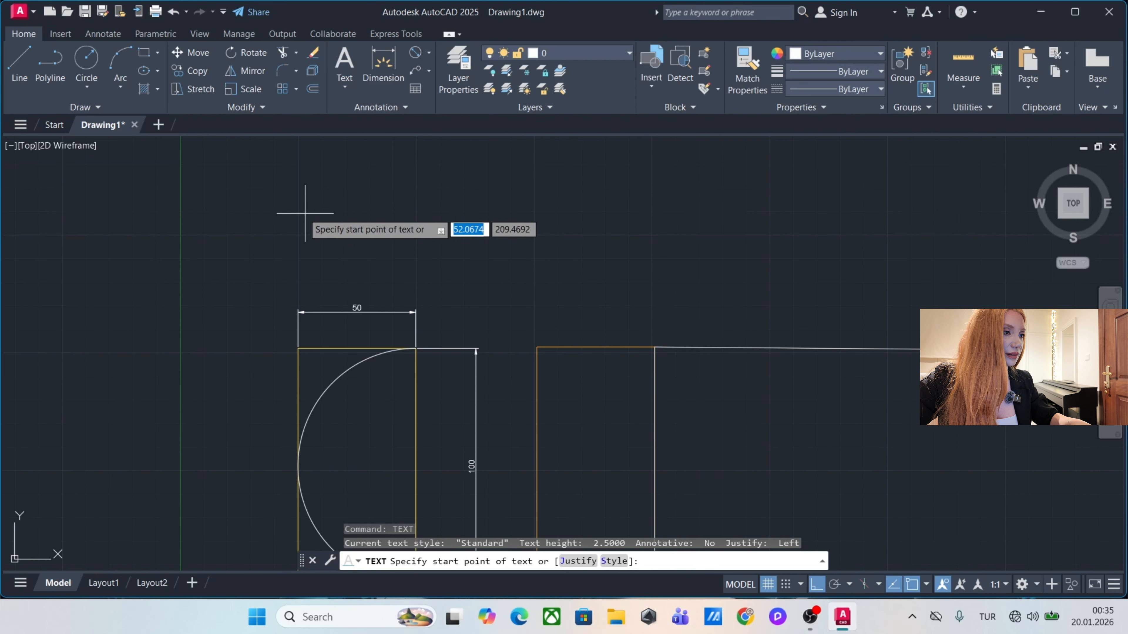
left_click(297, 203)
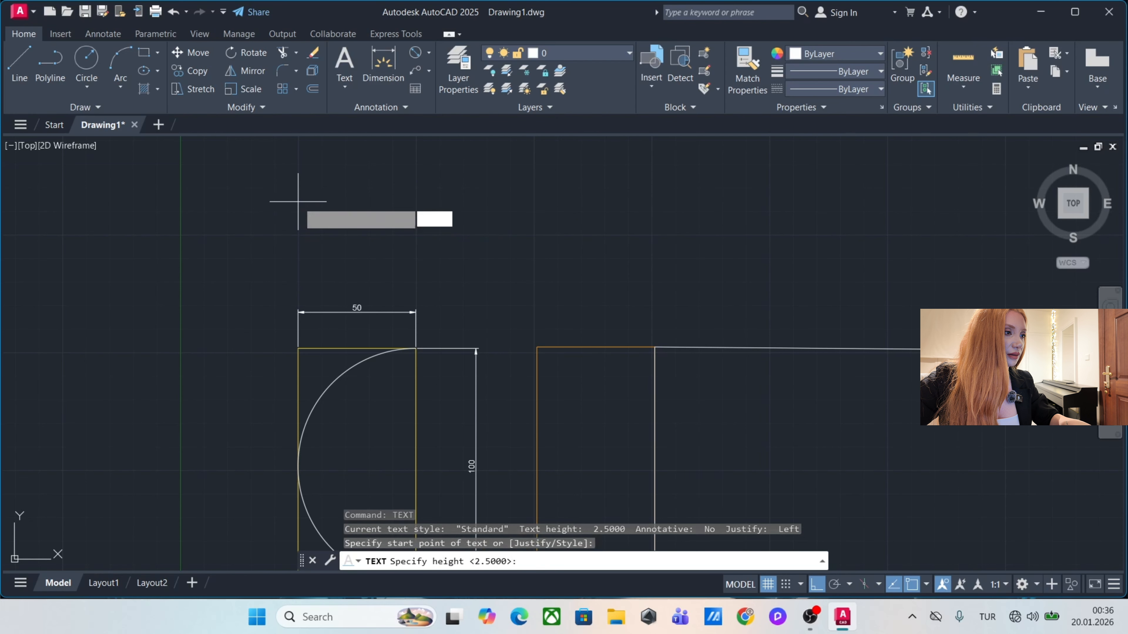
left_click(300, 254)
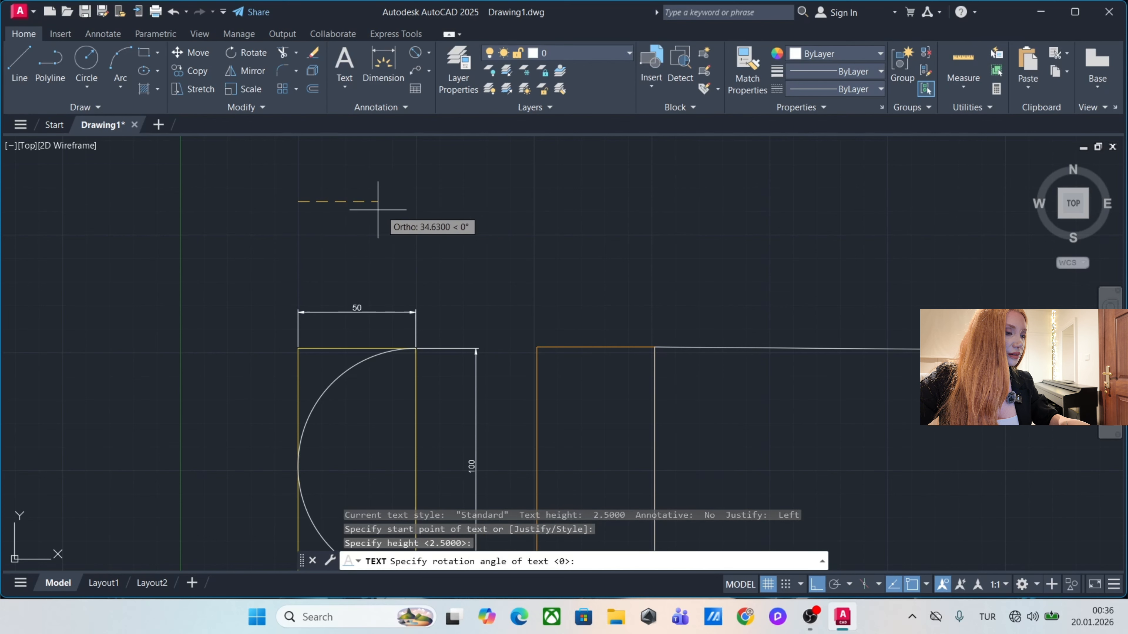
key("Return")
type("l")
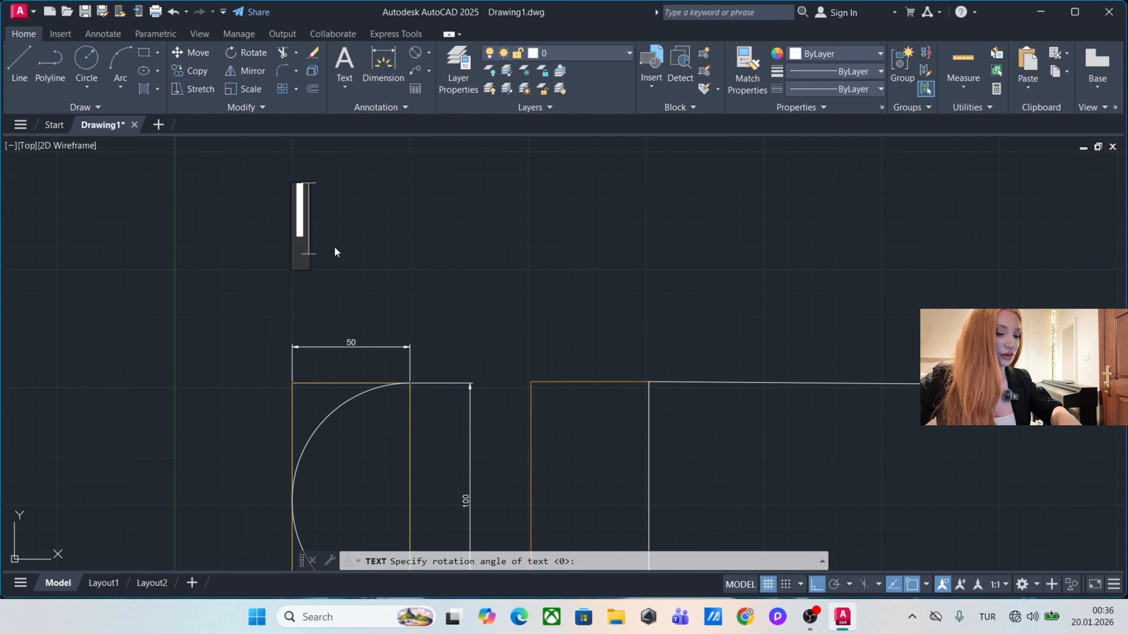
type("ine")
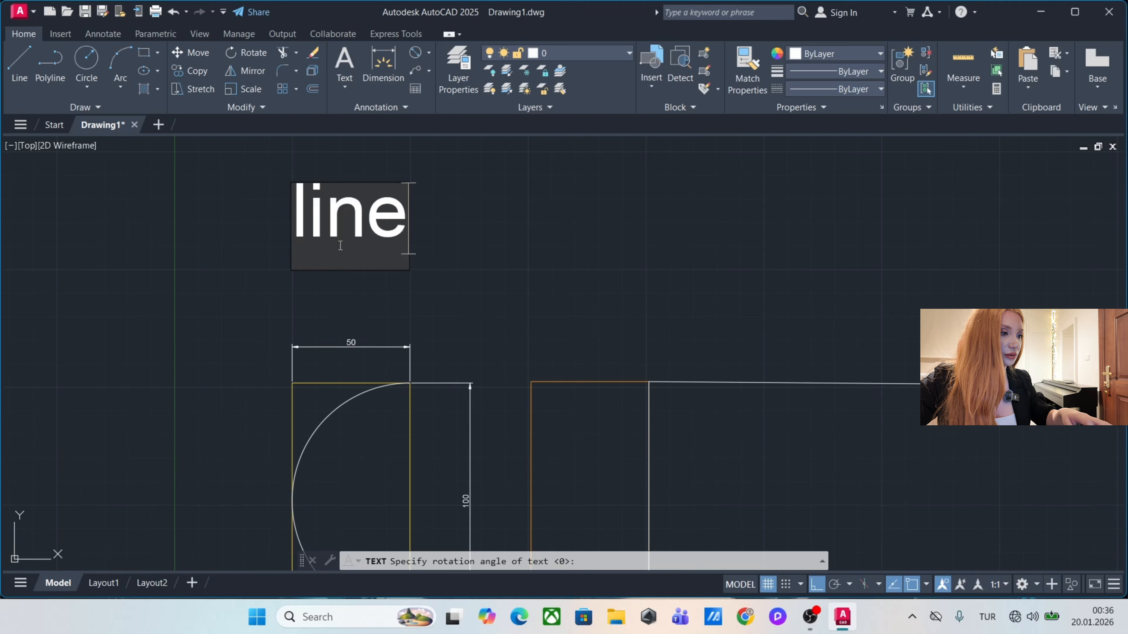
left_click(414, 245)
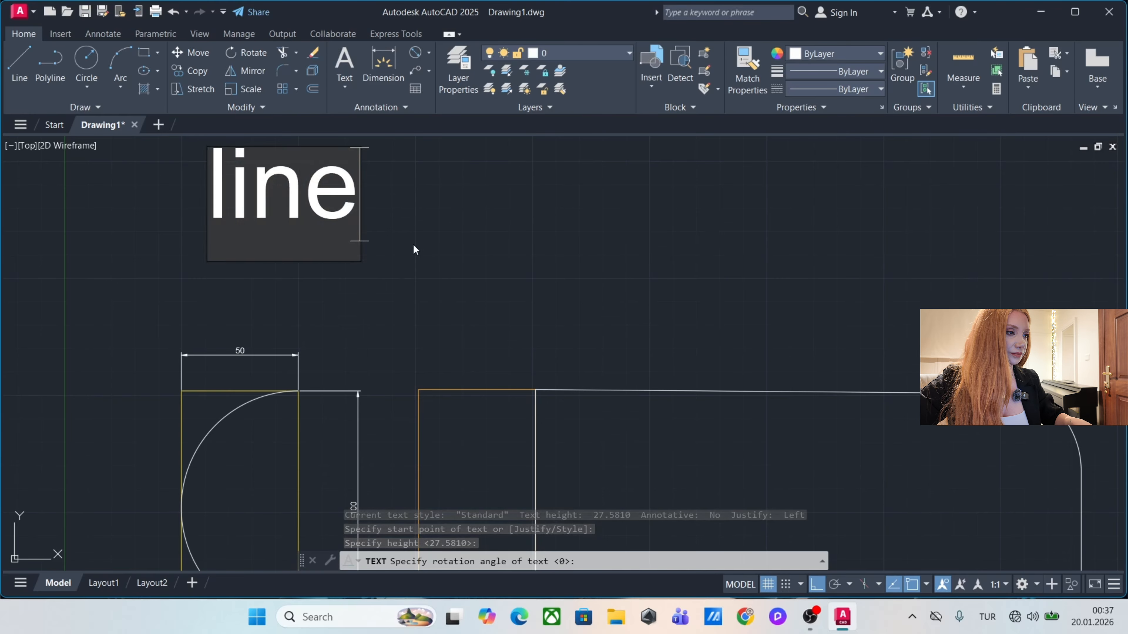
scroll(363, 266, "down", 2)
middle_click_drag(361, 264, 511, 259)
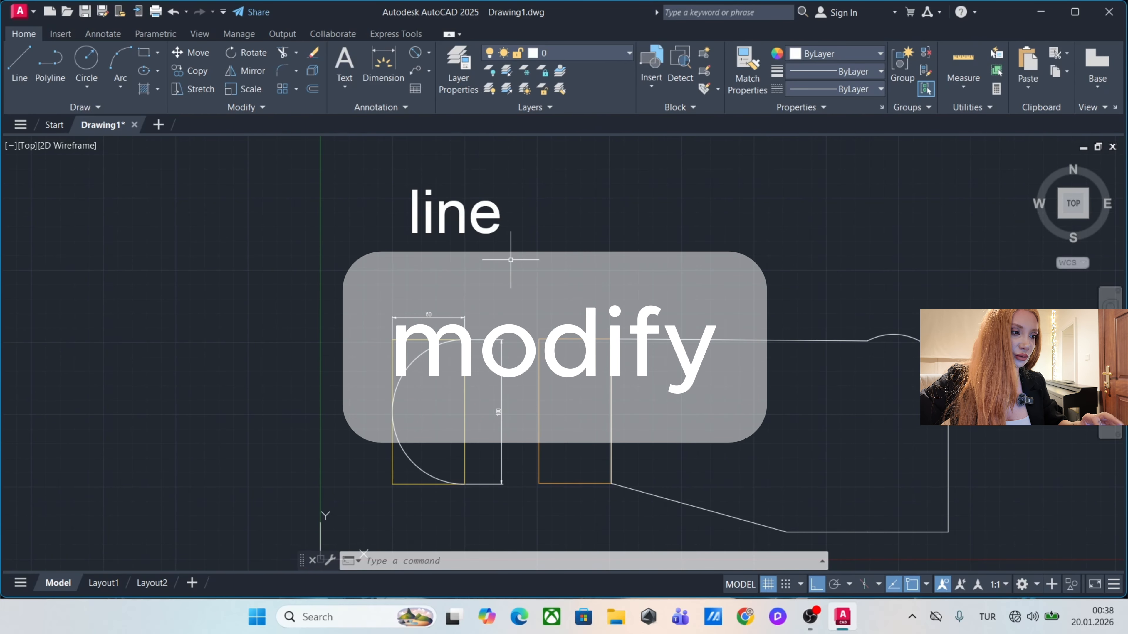
Move the "line" text with Ortho off so that it sits just above the 50 dimension of the rectangle containing the arc.
middle_click_drag(511, 260, 462, 281)
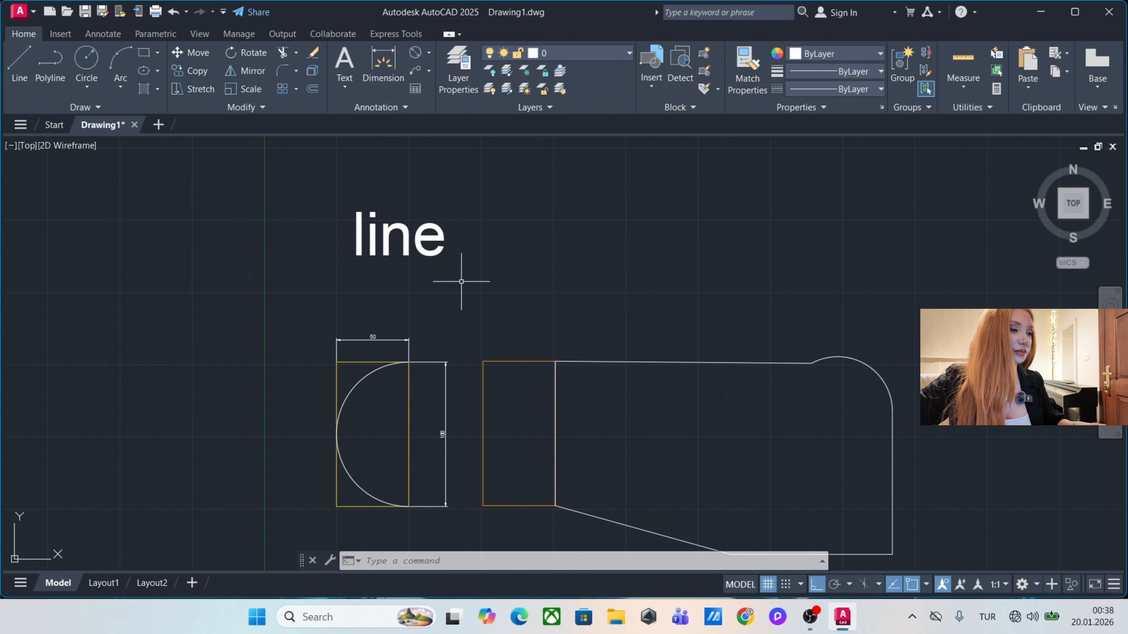
left_click(472, 298)
left_click(297, 192)
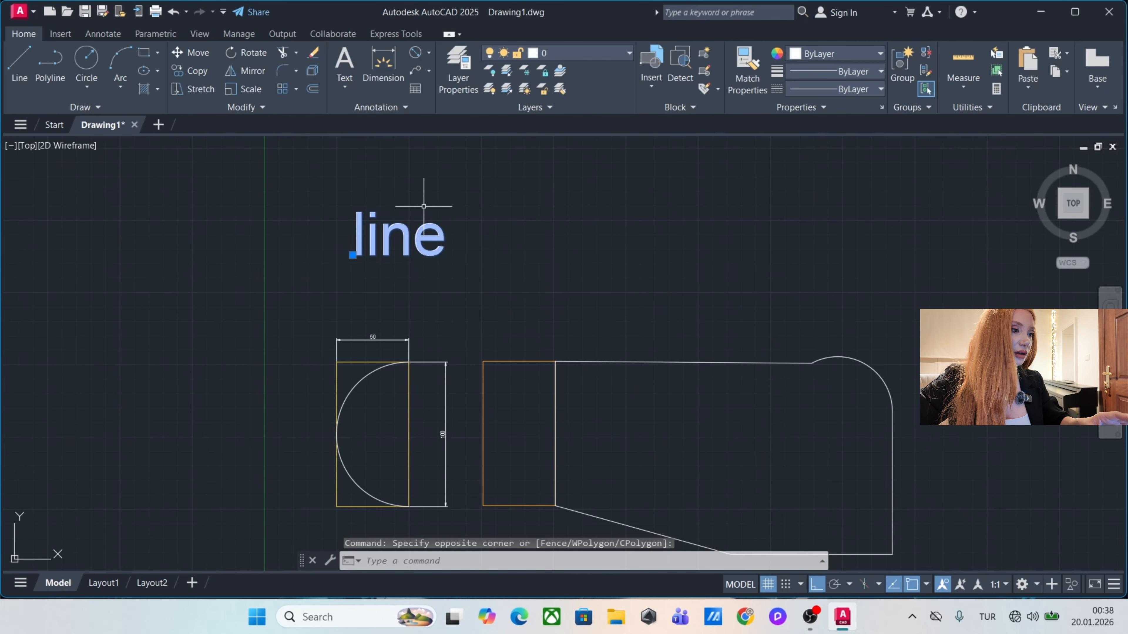
scroll(444, 266, "up", 2)
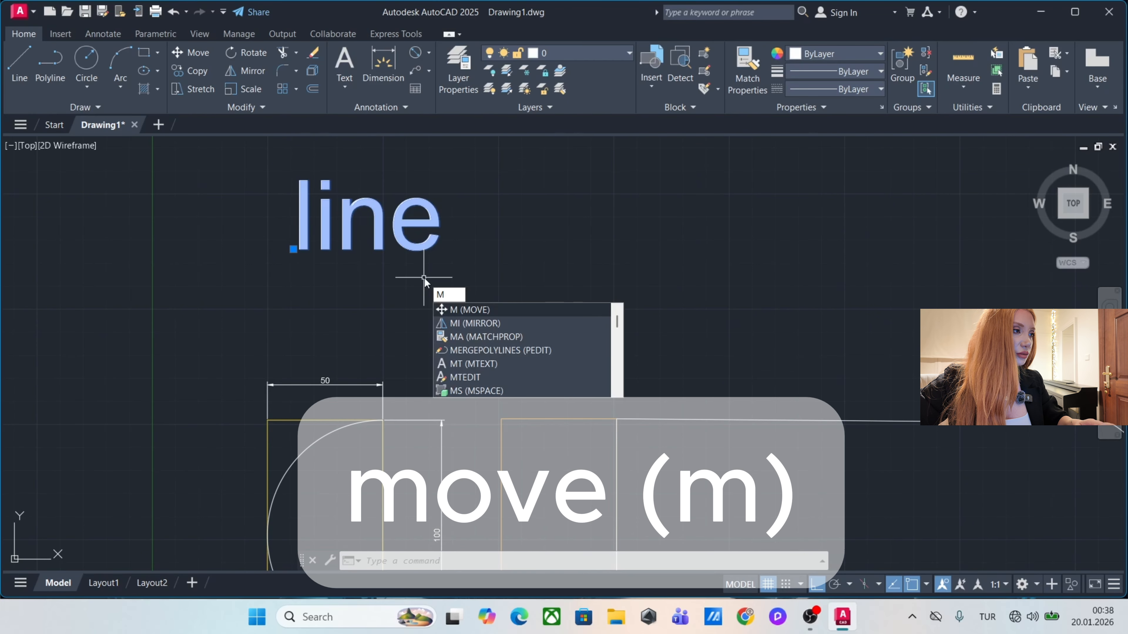
key("Return")
left_click(413, 241)
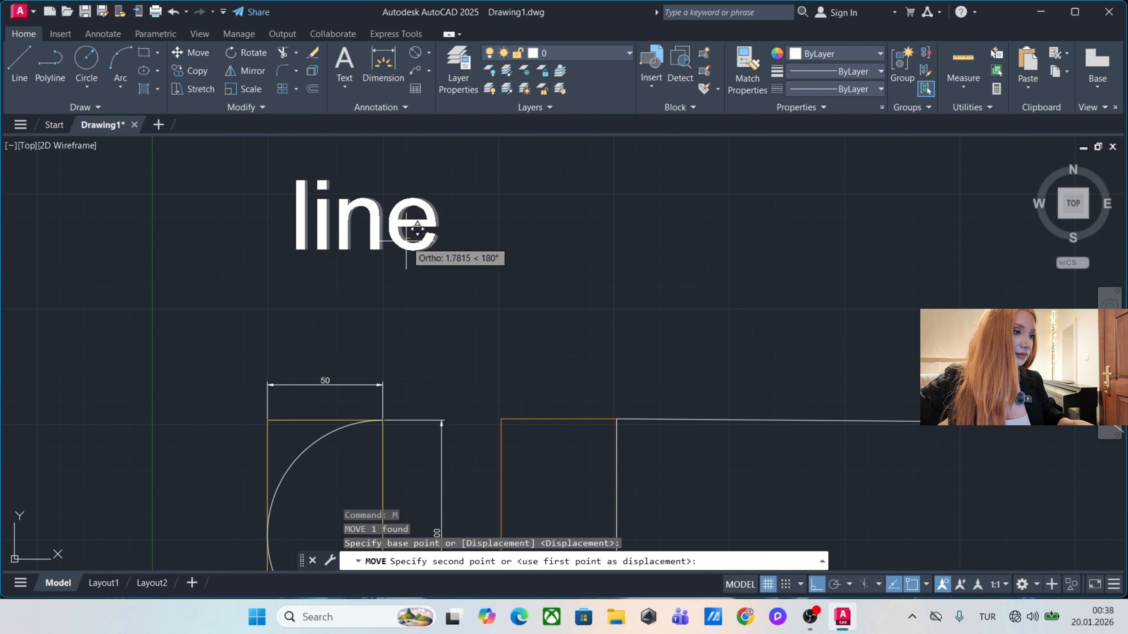
key("F8")
left_click(508, 298)
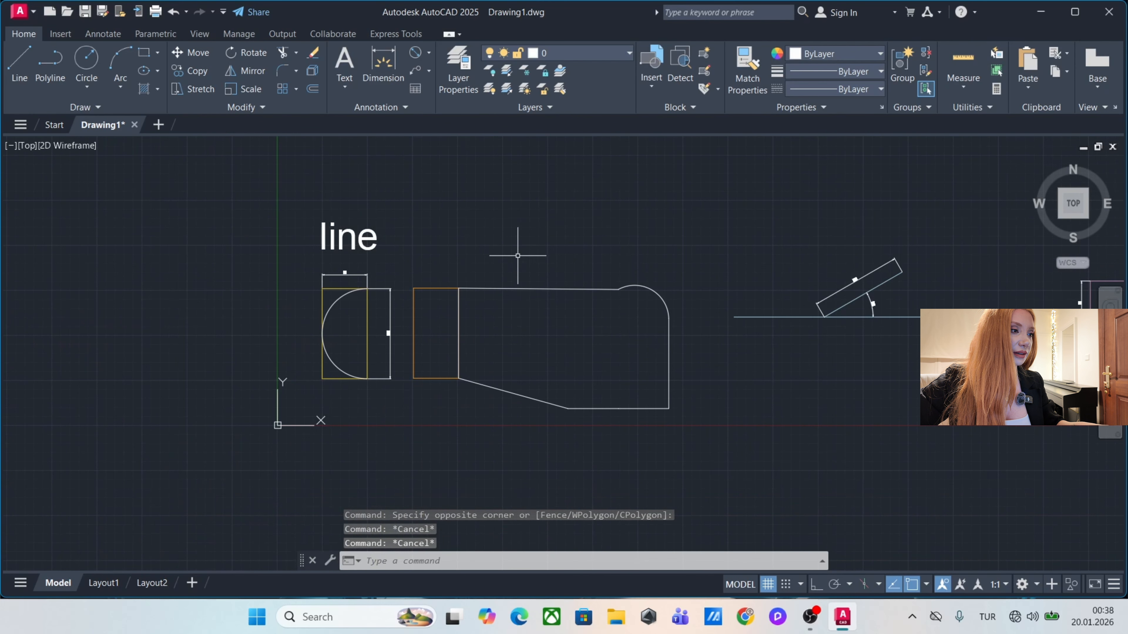
Draw a small upright rectangle in the empty space above and beyond the "line" text.
middle_click_drag(507, 221, 509, 277)
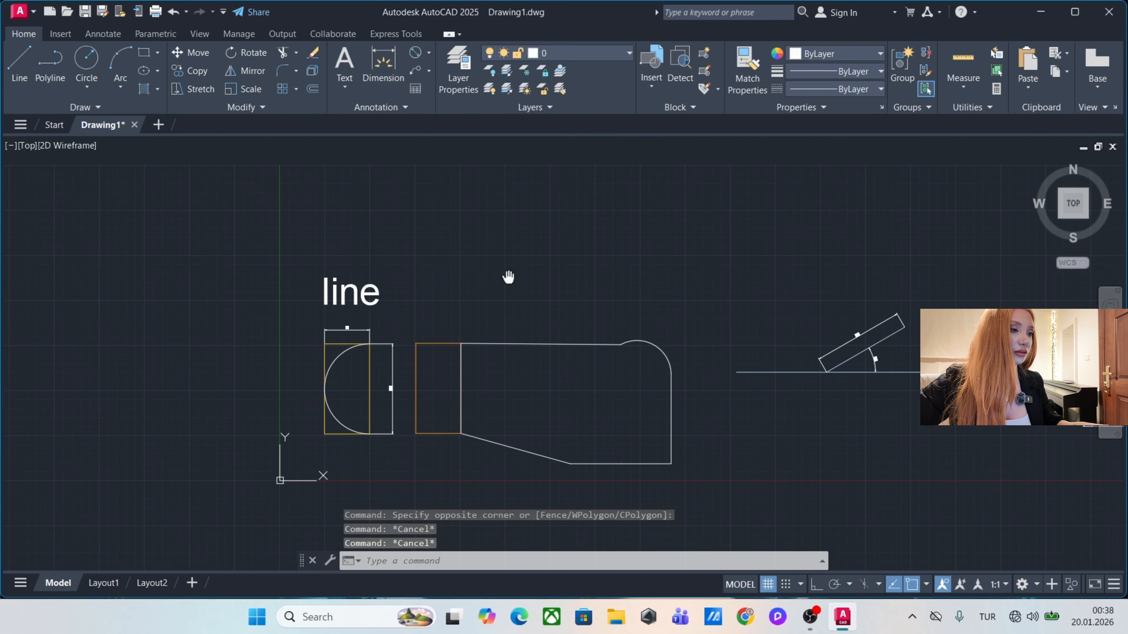
scroll(467, 241, "up", 2)
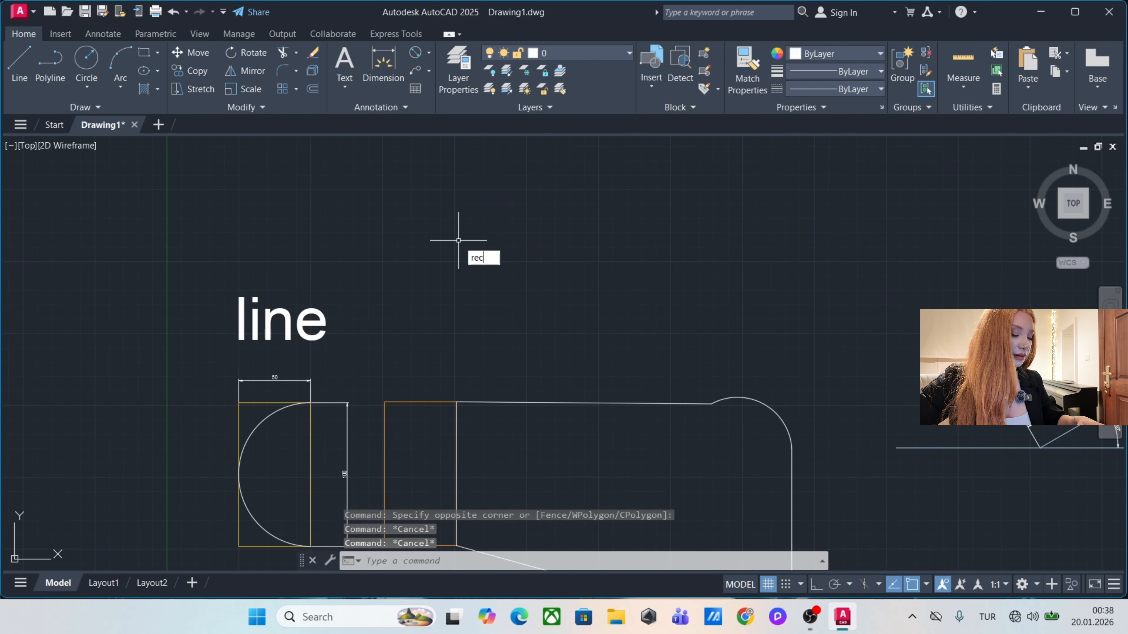
key("Return")
left_click(379, 170)
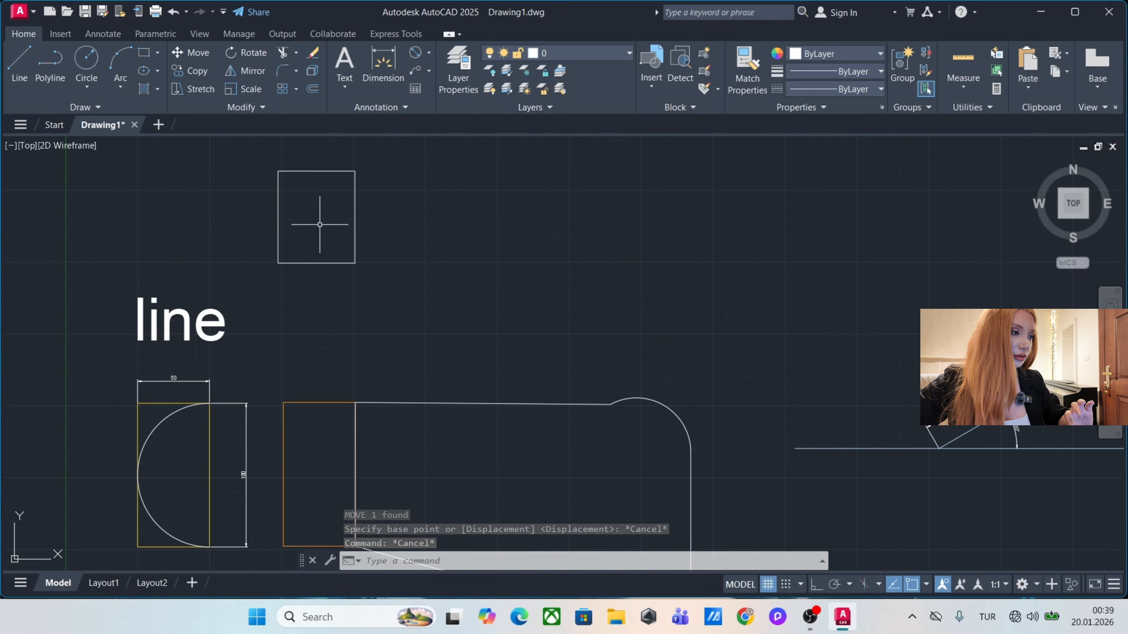
left_click(404, 221)
left_click(304, 255)
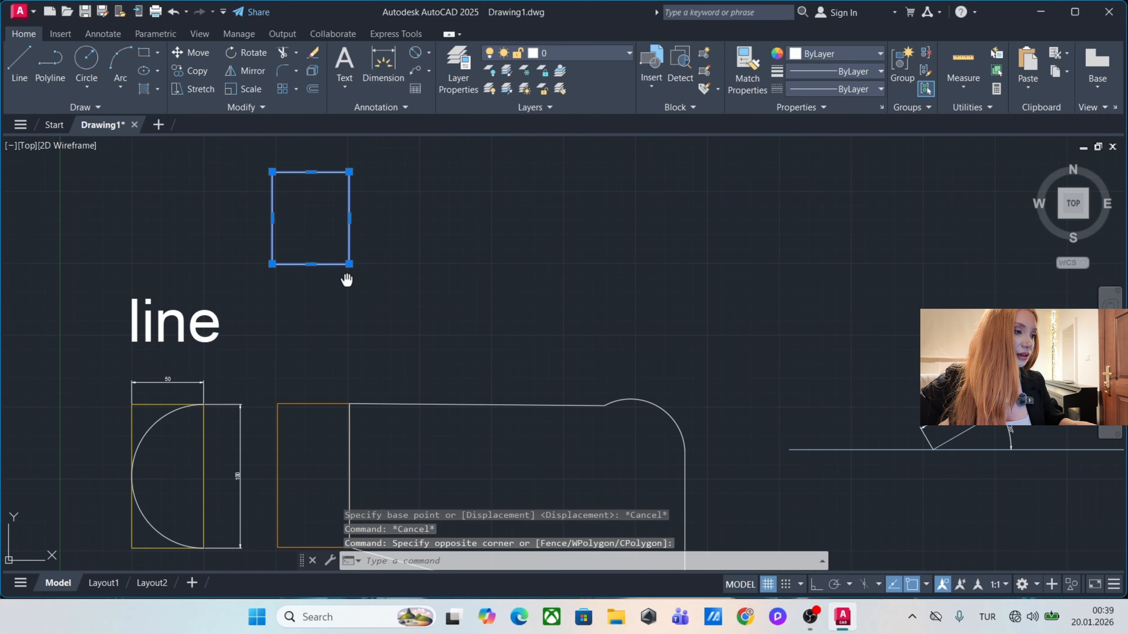
key("Escape")
middle_click_drag(361, 269, 318, 274)
key("Escape")
Draw a horizontal polyline 100 long, starting from the new rectangle's lower-right corner and running away from it.
type("pl")
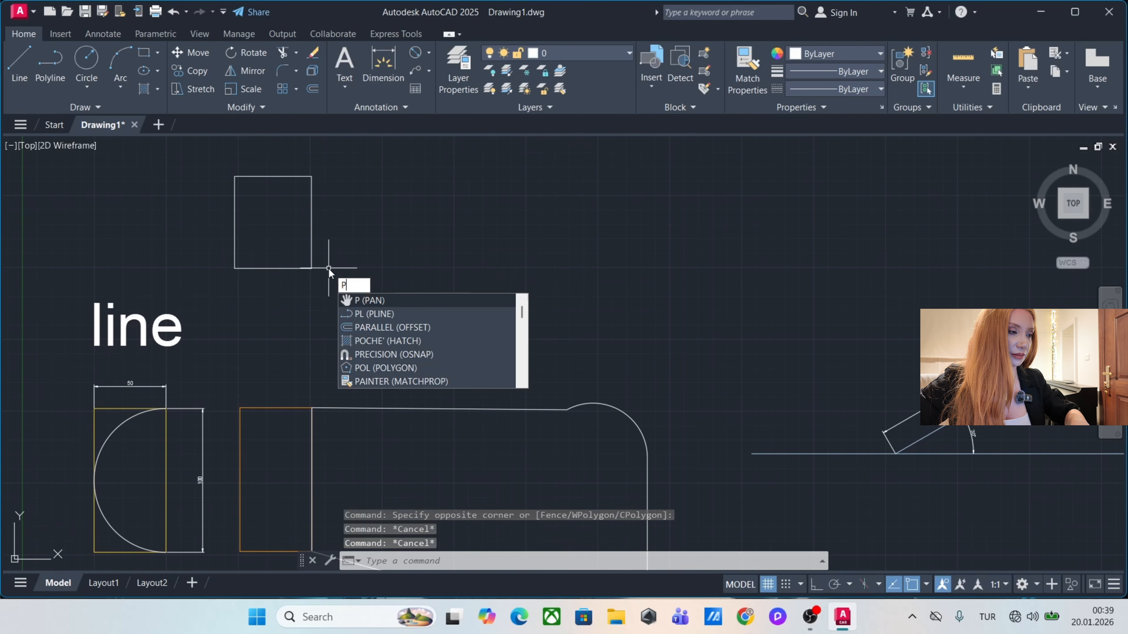
key("Return")
left_click(311, 268)
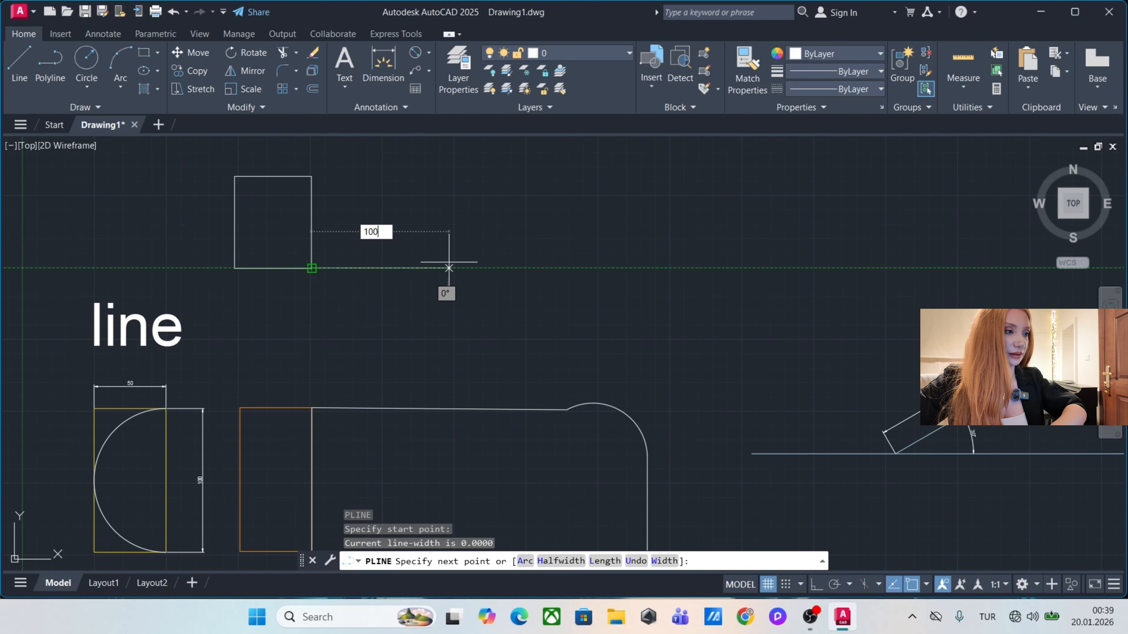
key("Return")
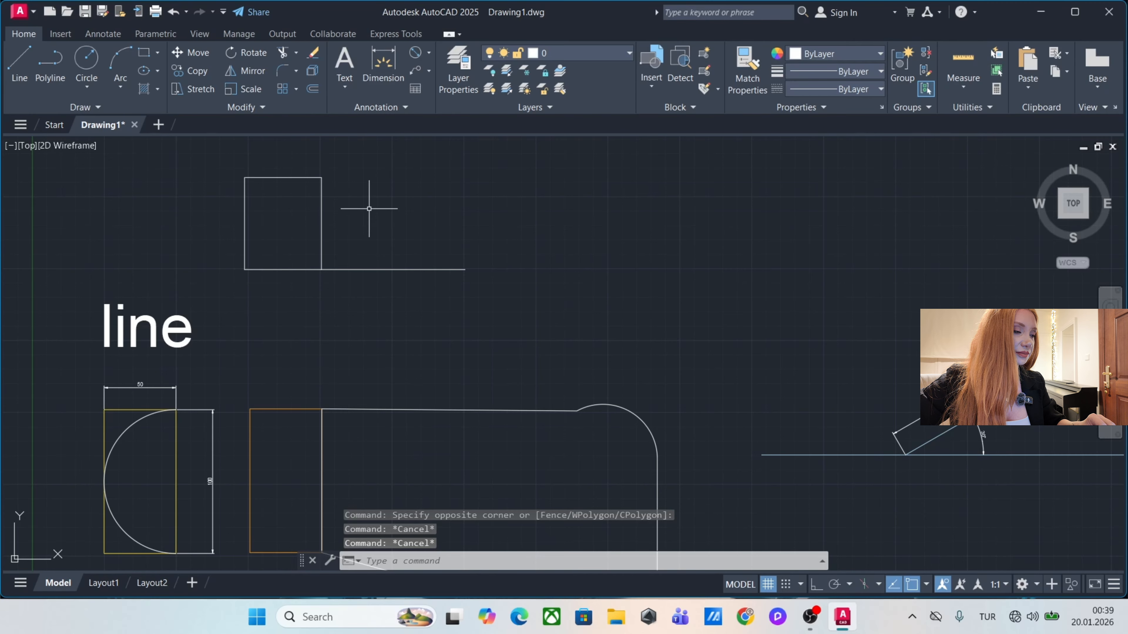
Try to move the new rectangle toward the free end of the 100 polyline, using its lower-right corner as the base point.
left_click(369, 208)
left_click(182, 171)
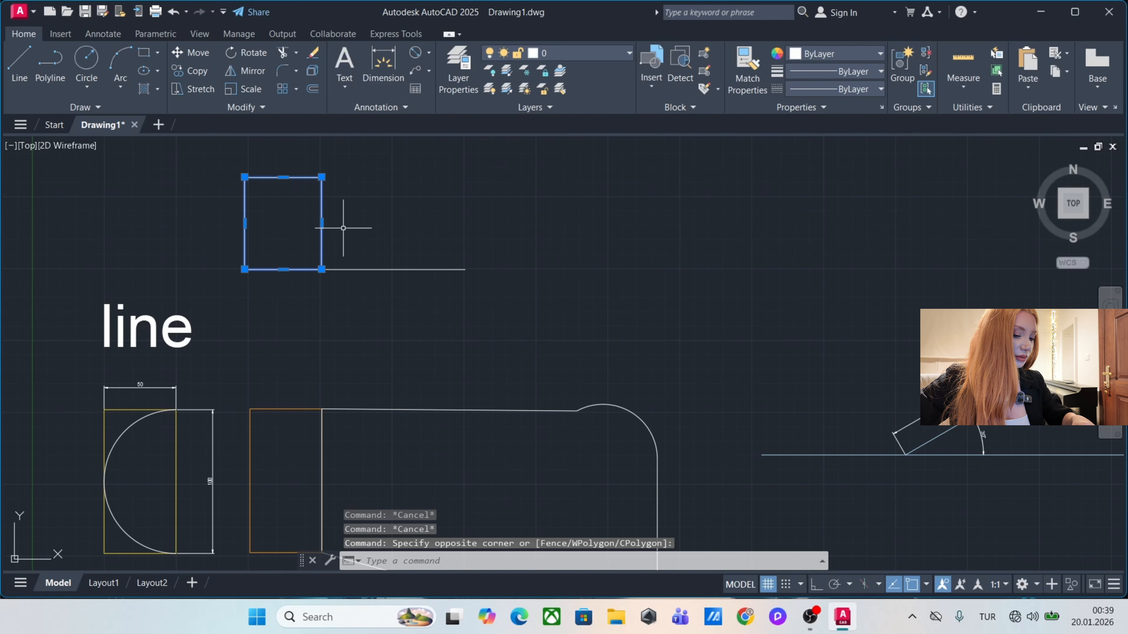
key("Return")
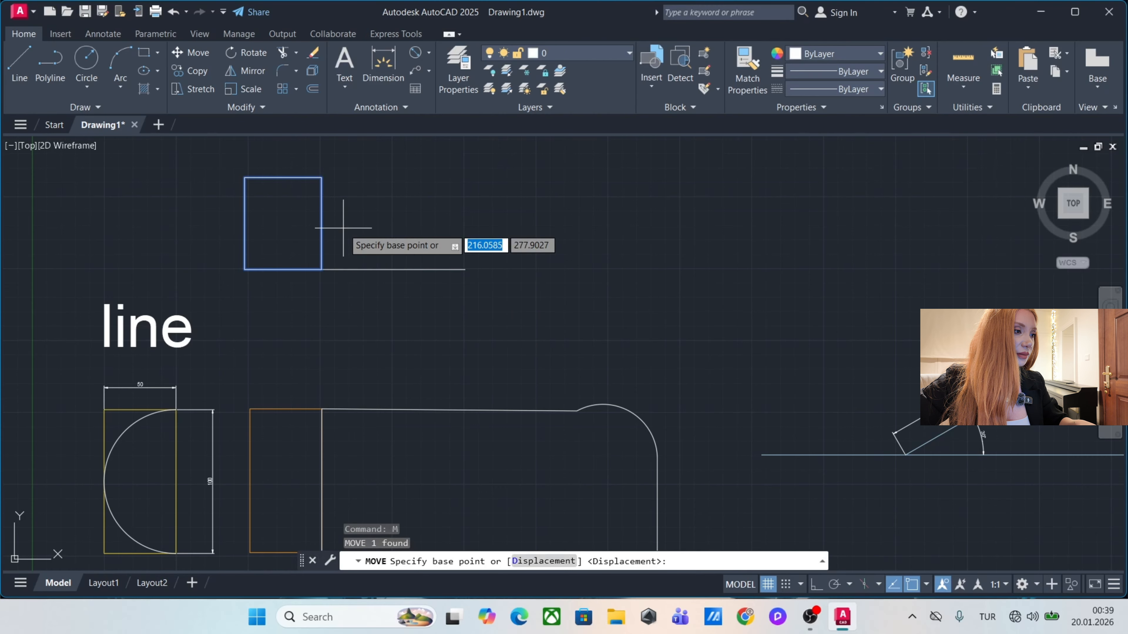
left_click(322, 270)
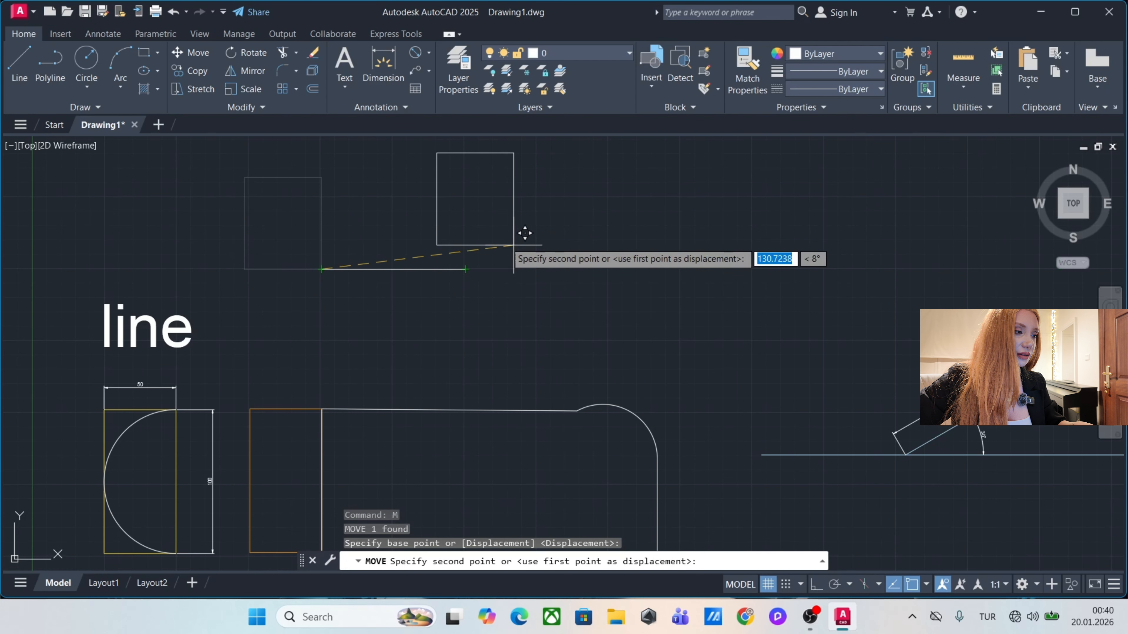
key("Escape")
Try moving the upright rectangle by its lower-left corner onto the free end of the 100 polyline, and undo the move.
left_click_drag(434, 255, 213, 196)
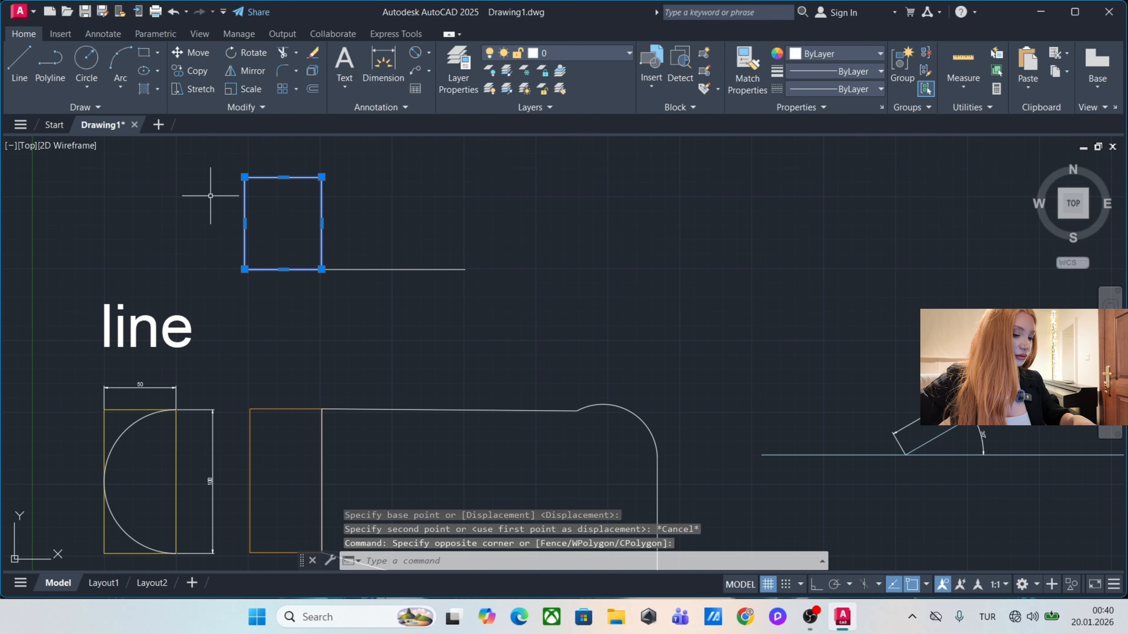
key("Return")
left_click(245, 269)
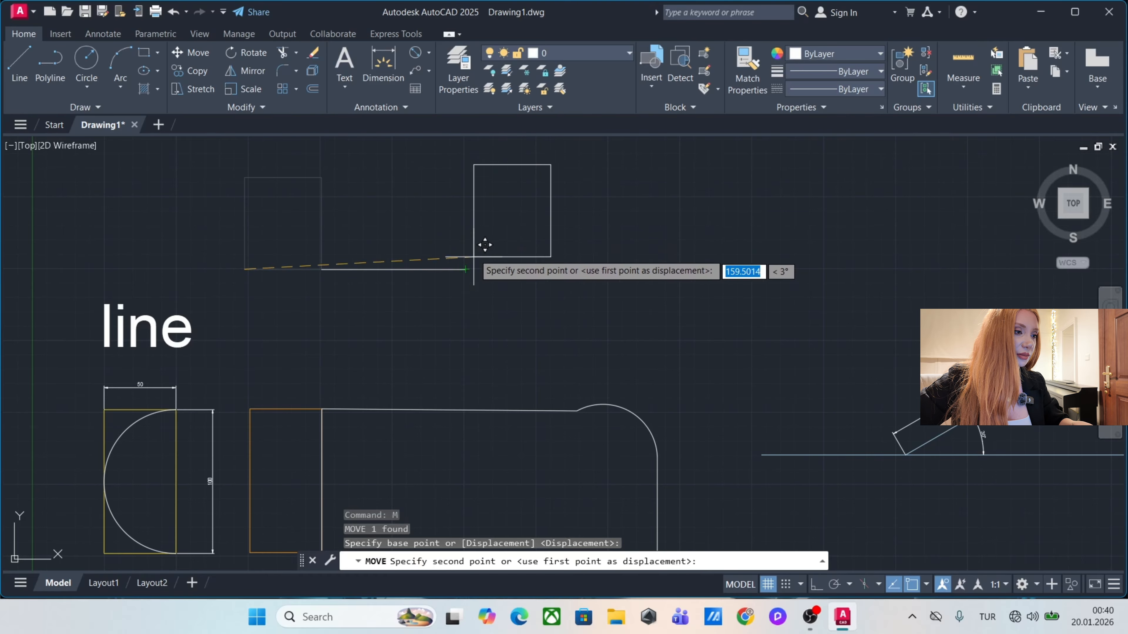
left_click(465, 269)
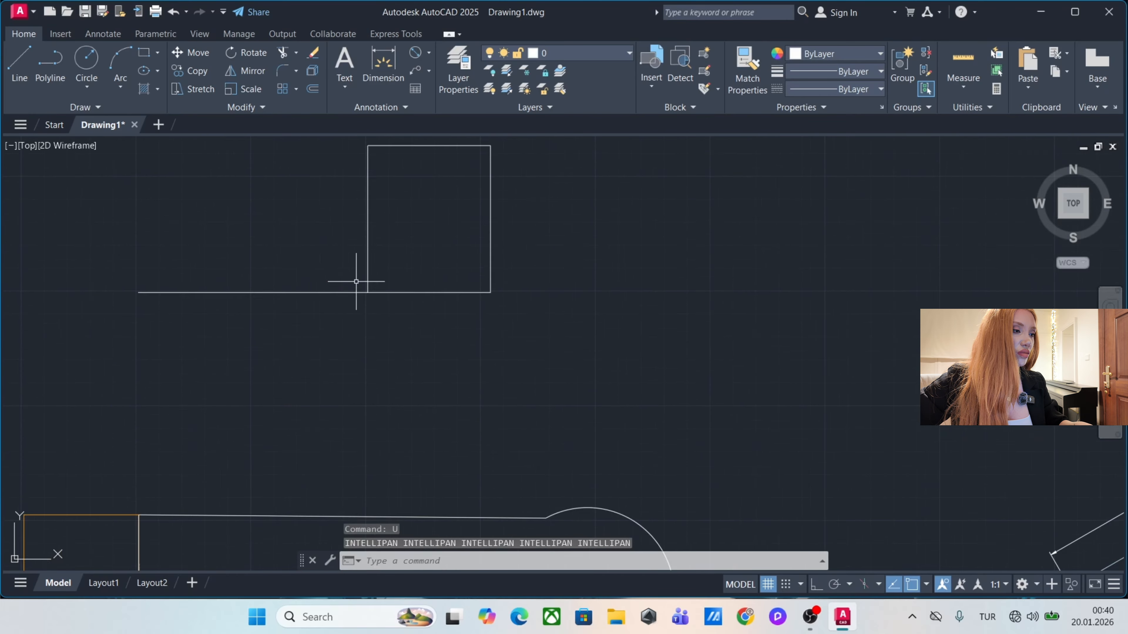
scroll(389, 300, "down", 2)
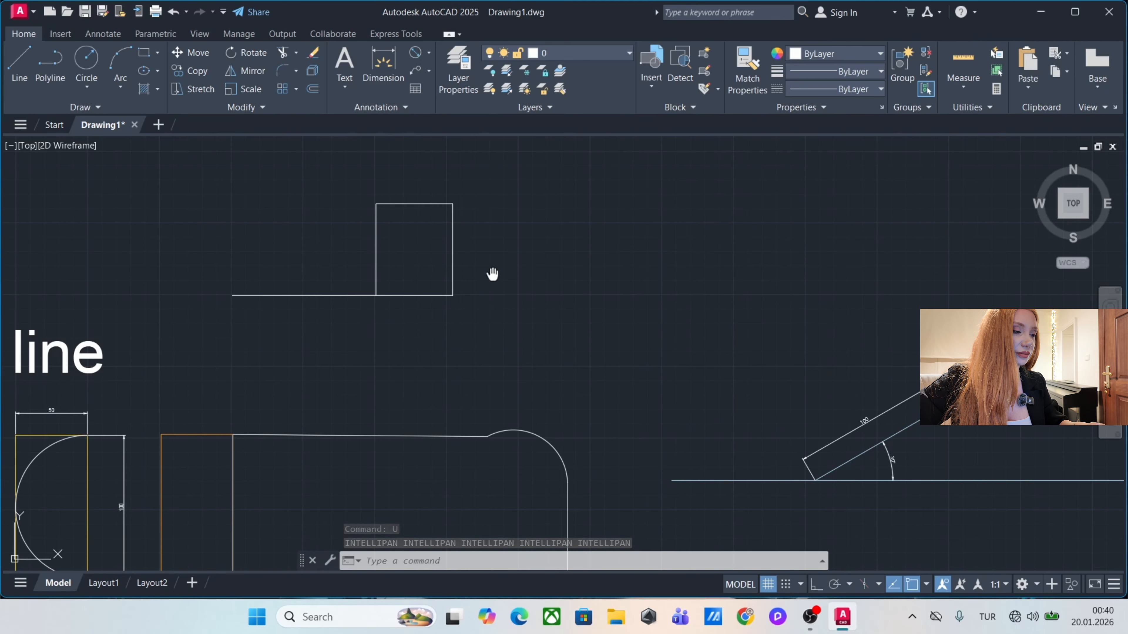
middle_click_drag(492, 274, 568, 263)
left_click(573, 260)
left_click(575, 229)
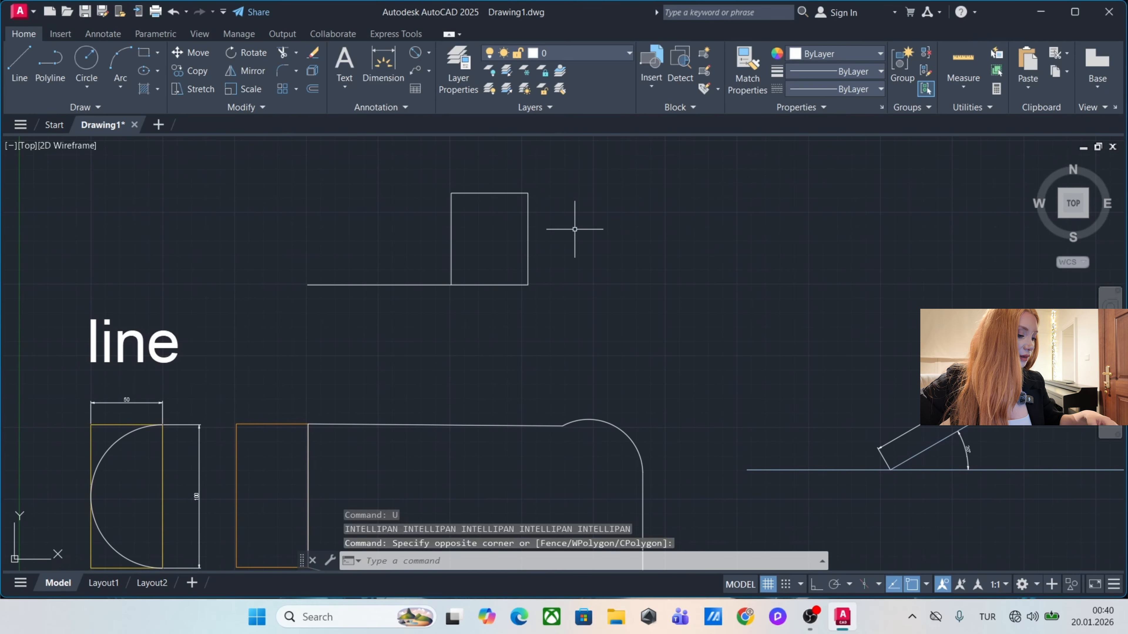
key("ctrl+z")
key("ctrl+z")
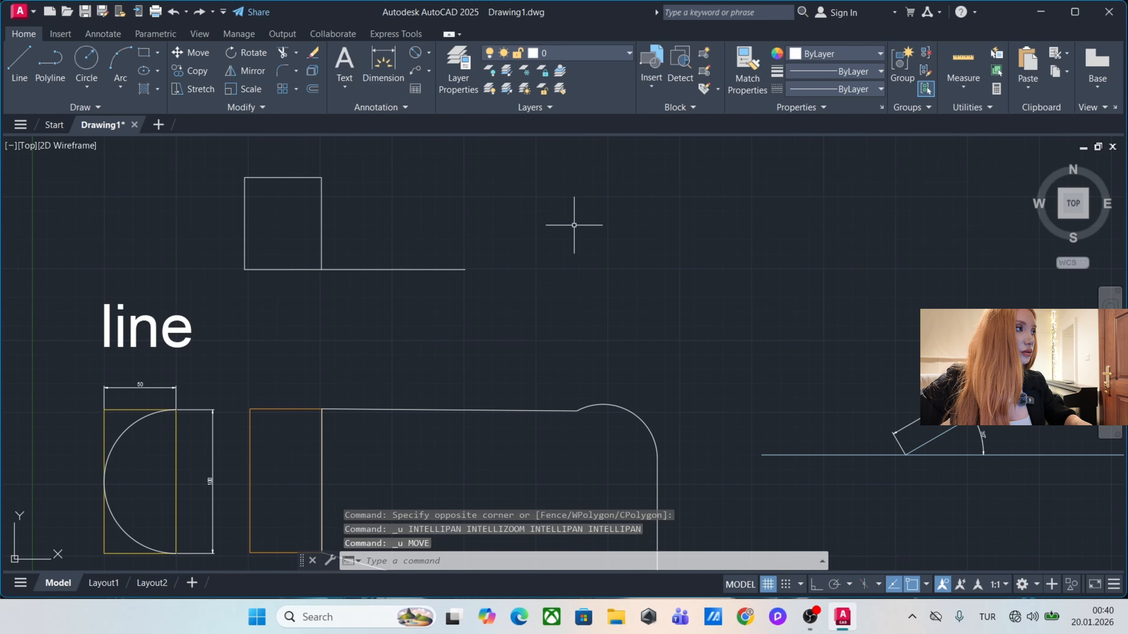
Copy the upright rectangle from its lower-left corner to the free end of the 100 polyline.
mouse_move(315, 231)
middle_mouse_down()
mouse_move(303, 224)
mouse_move(306, 234)
middle_mouse_up()
left_click(368, 257)
left_click(223, 208)
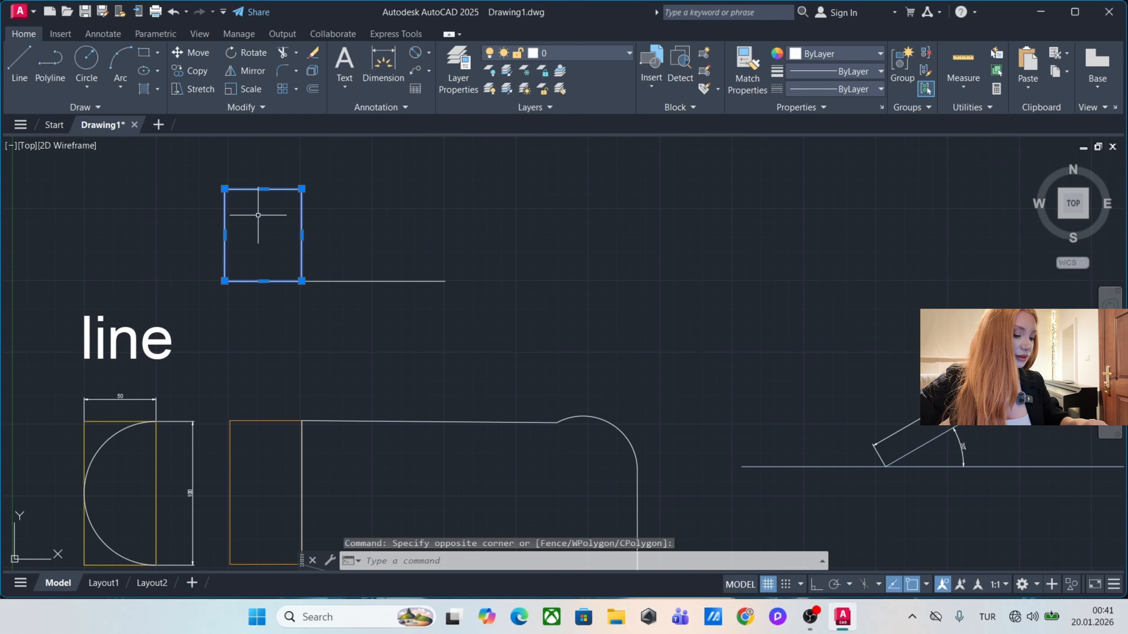
type("co")
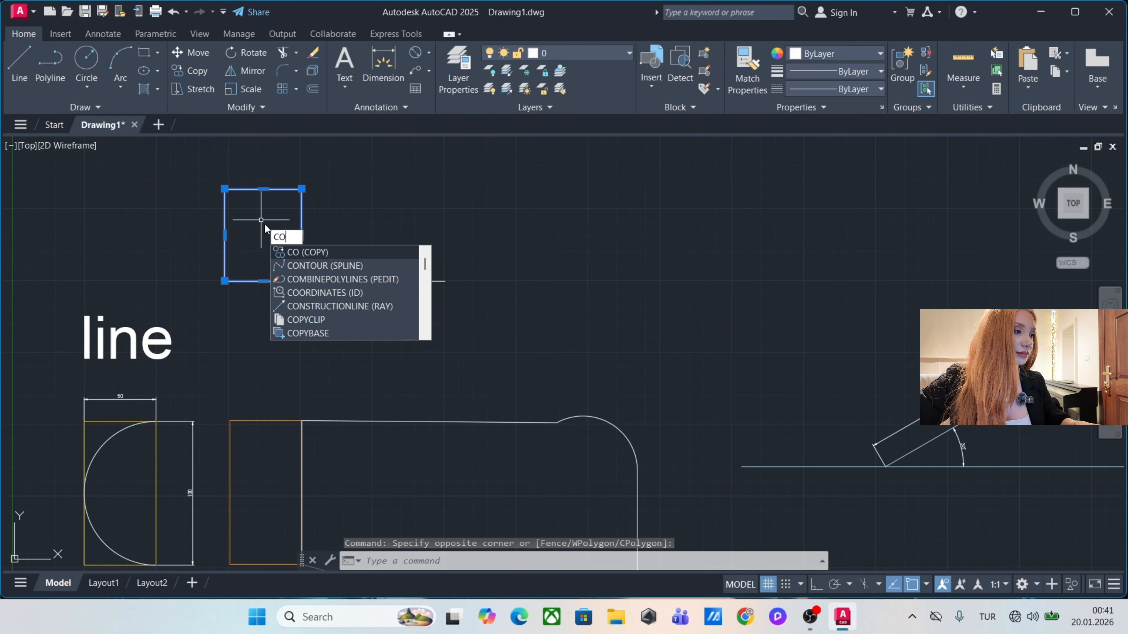
key("Return")
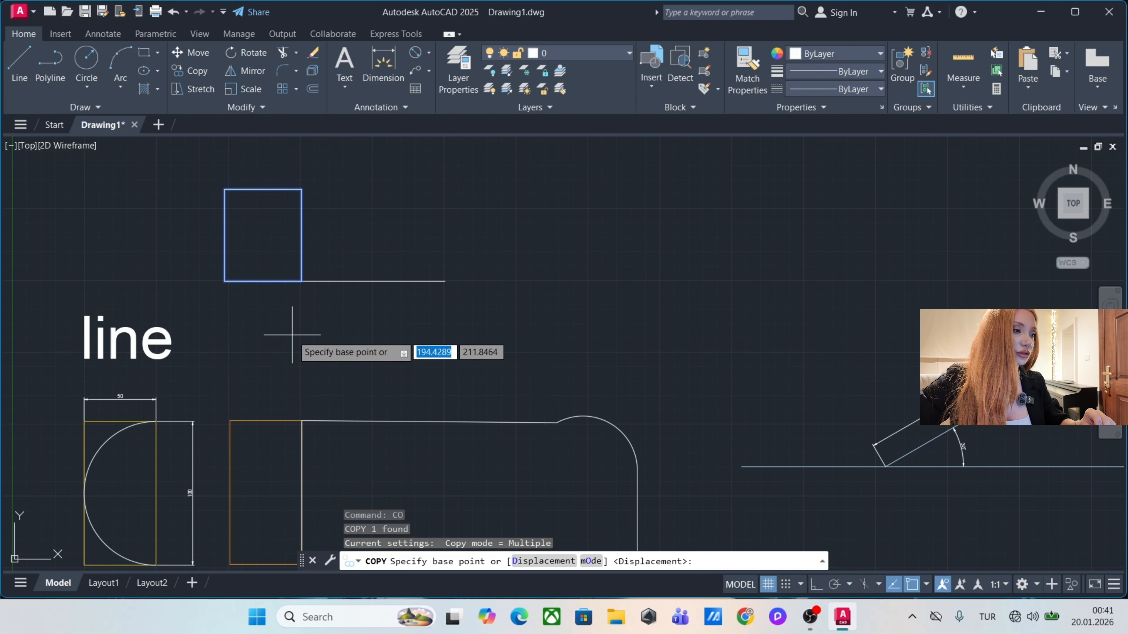
left_click(225, 281)
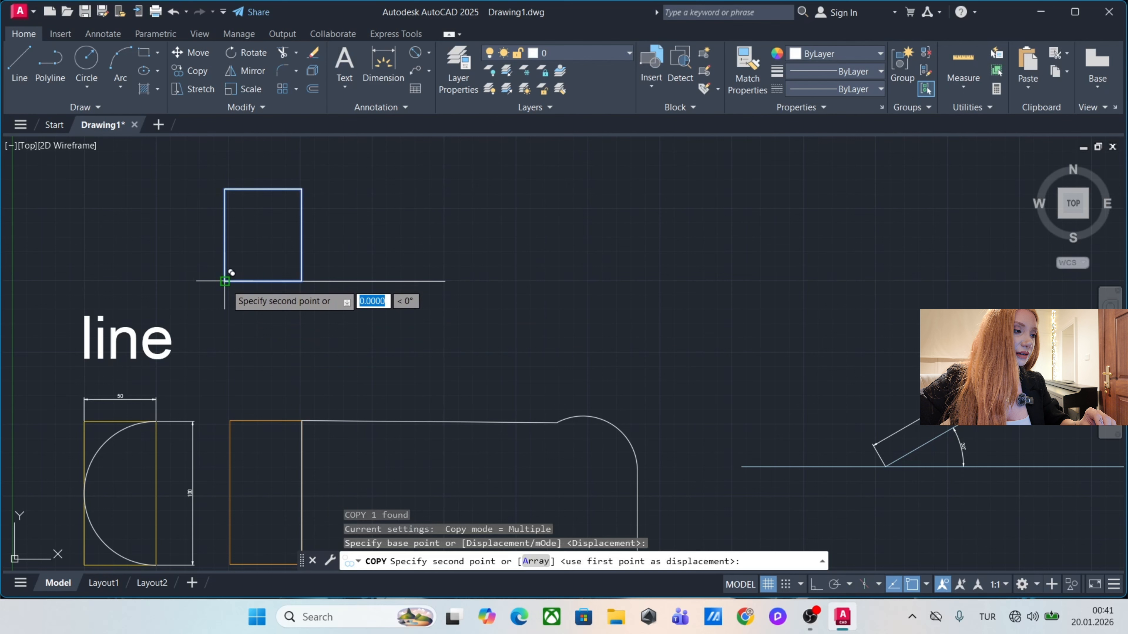
left_click(446, 281)
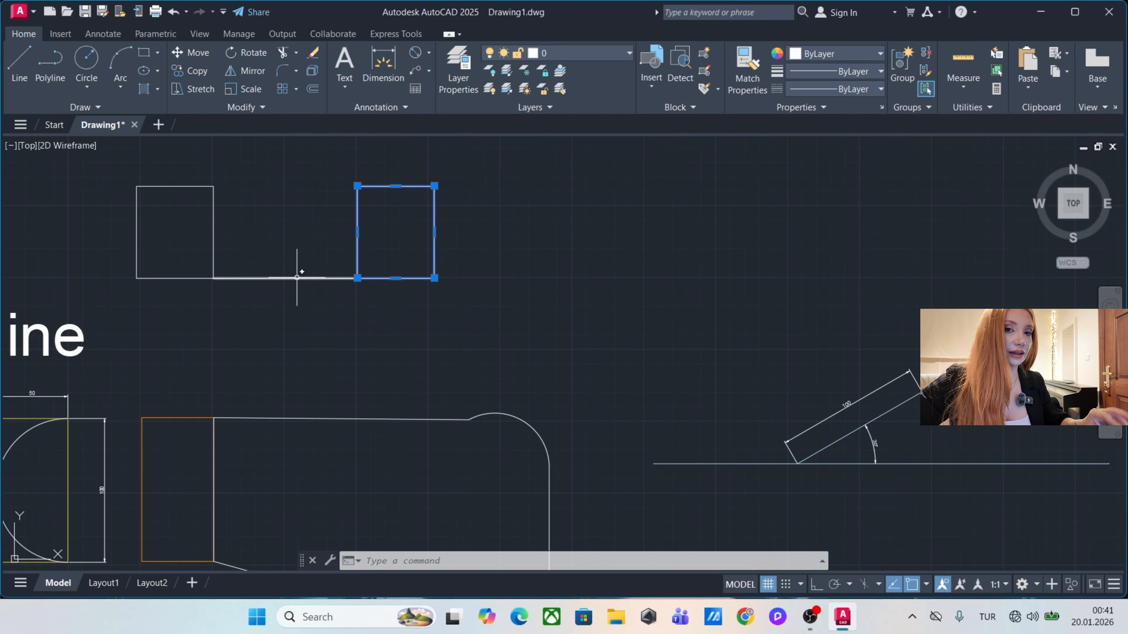
Copy the second rectangle three times along the row, spacing the copies by the distance between the first two rectangles' lower-right corners.
type("Co")
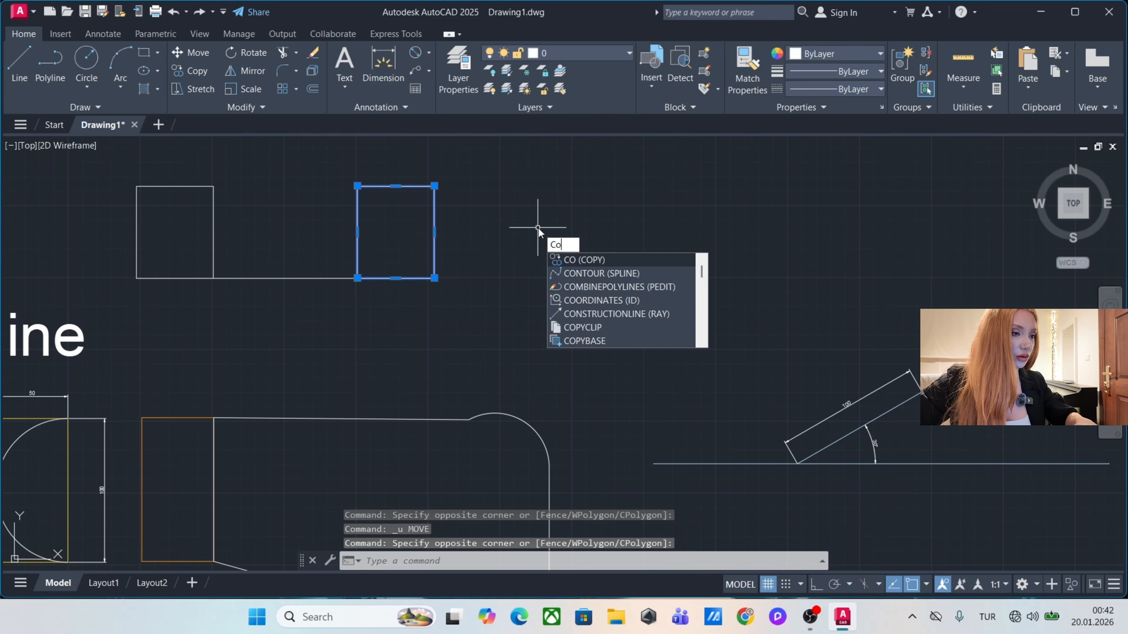
key("Return")
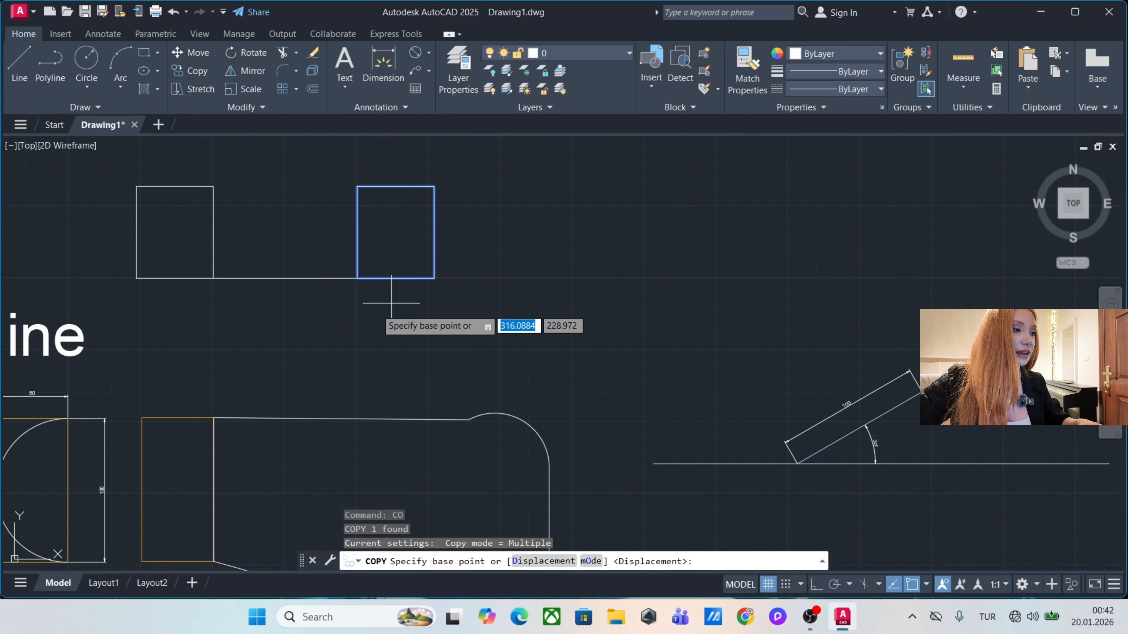
left_click(214, 278)
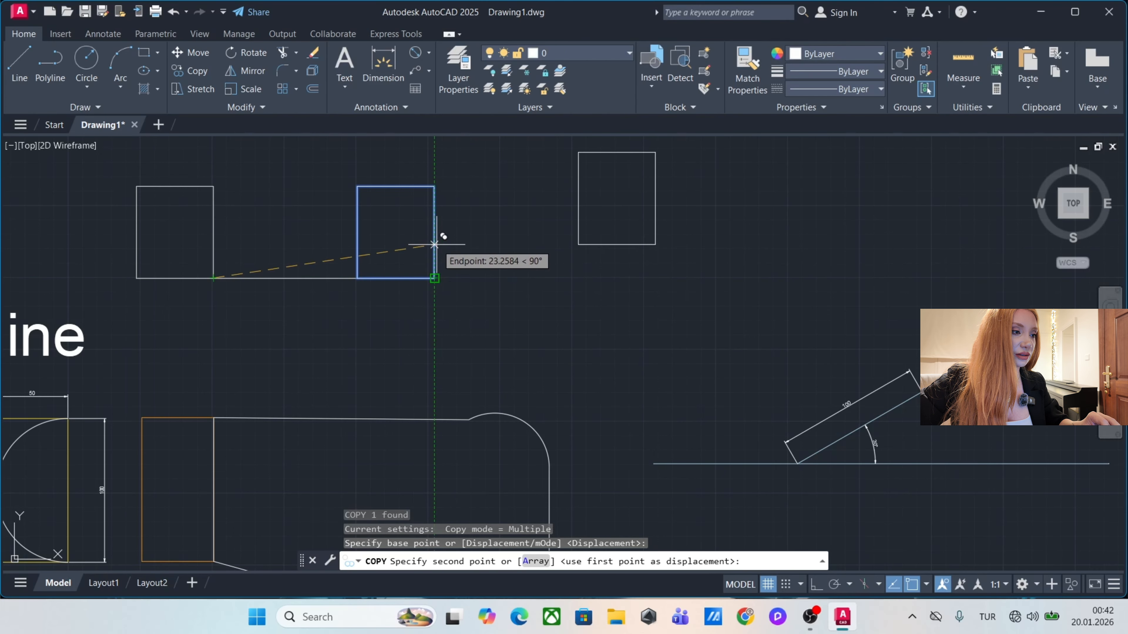
left_click(435, 278)
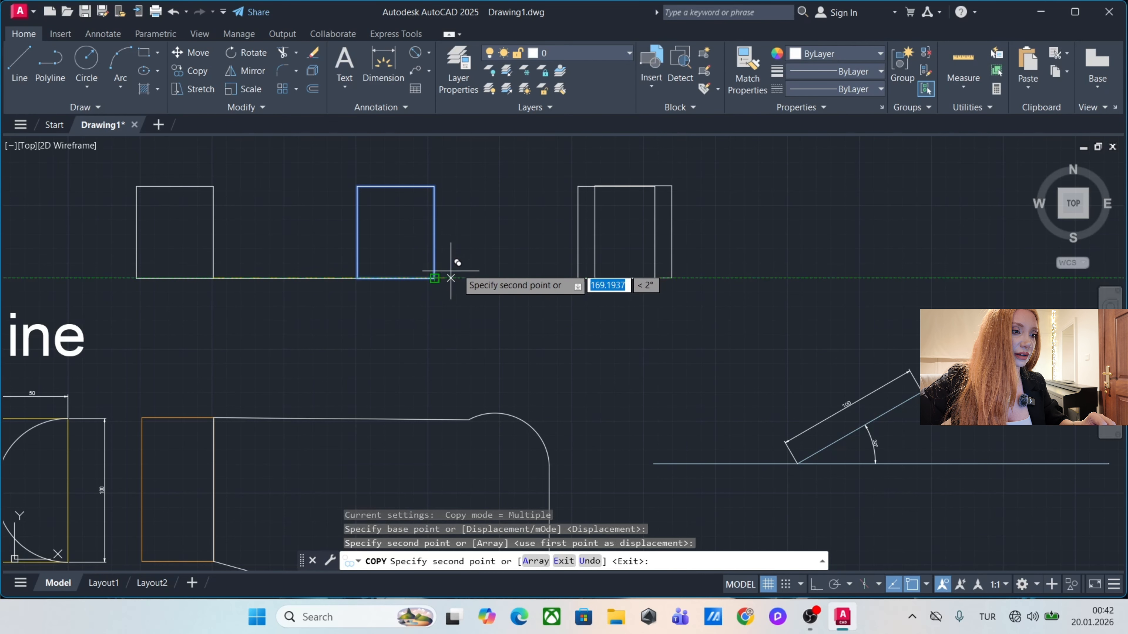
left_click(655, 278)
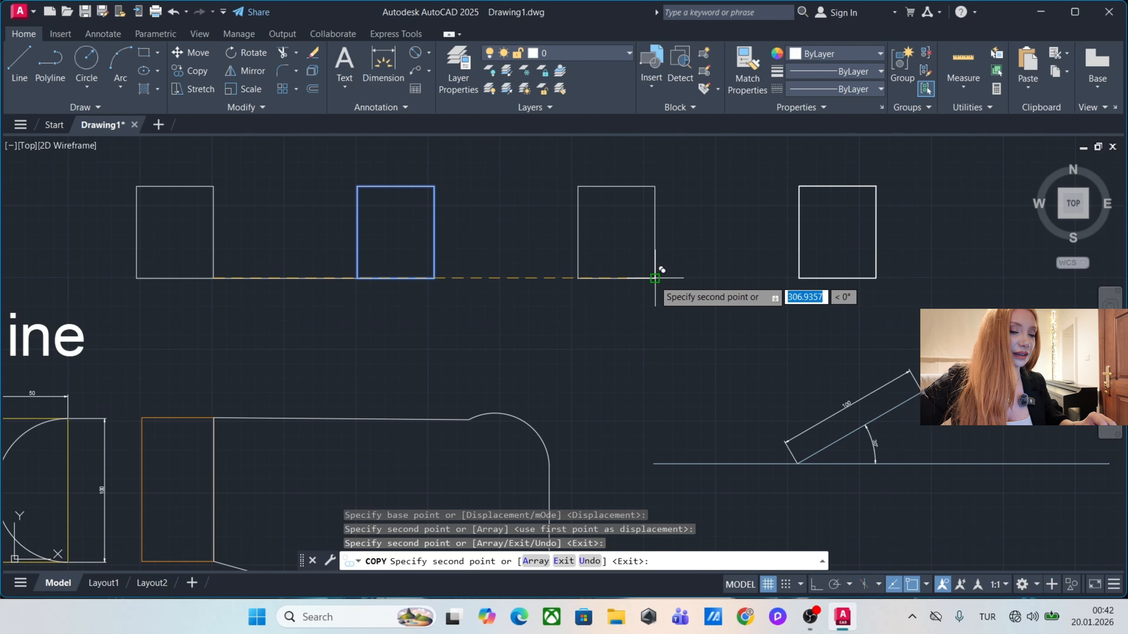
middle_click_drag(753, 284, 558, 269)
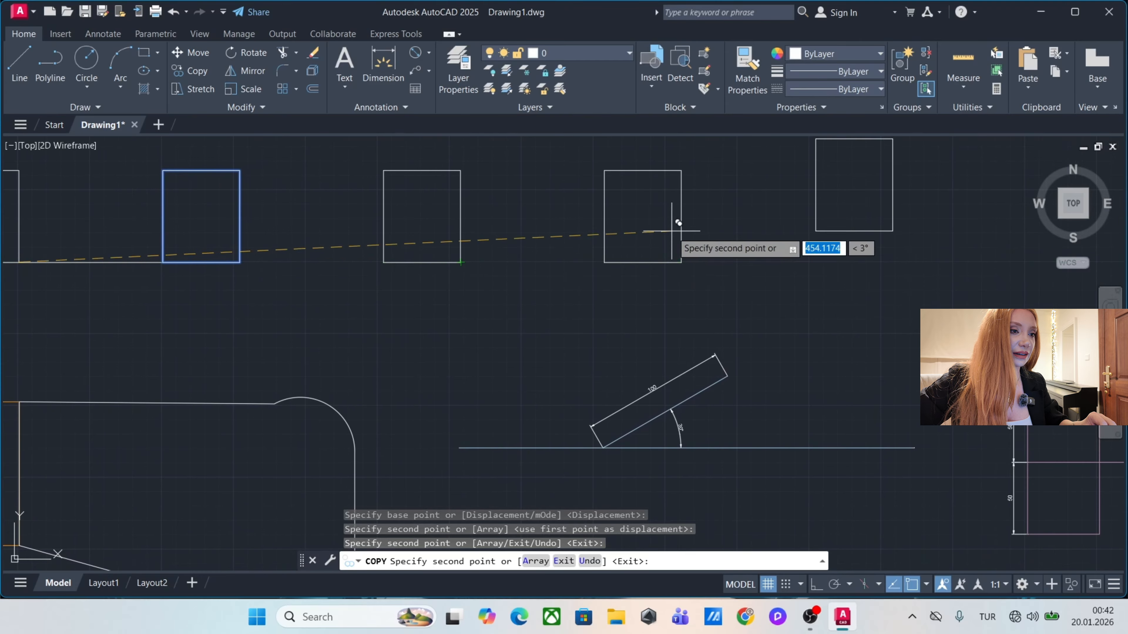
left_click(681, 263)
scroll(528, 294, "down", 2)
key("Escape")
middle_click_drag(360, 297, 464, 294)
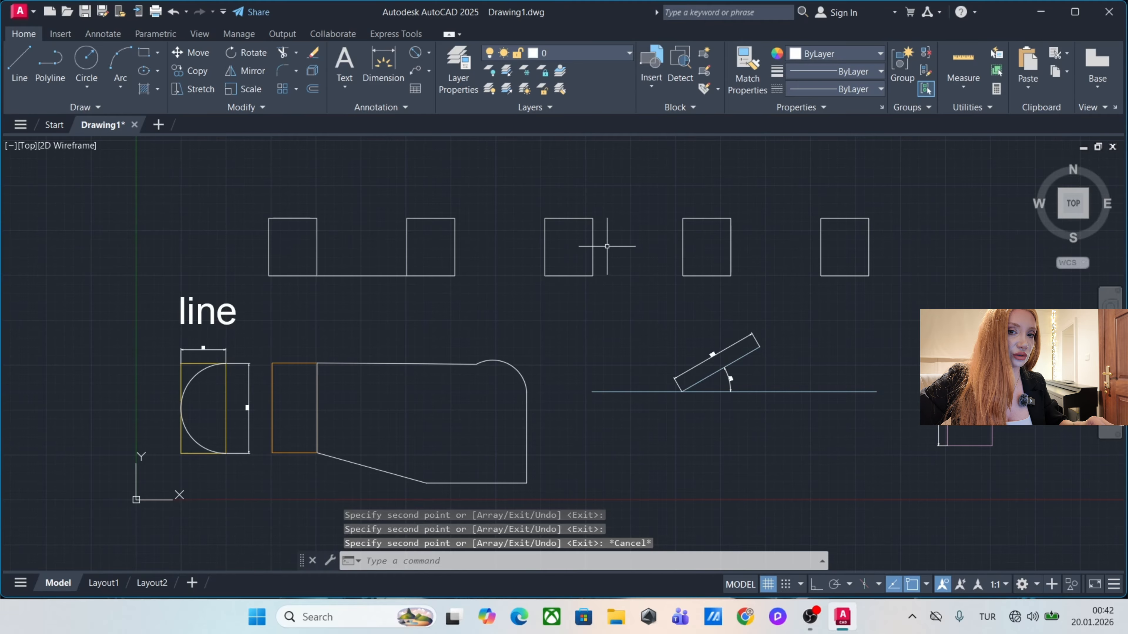
Set the colour of the five rectangles and their connecting polyline to green 88,186,72.
left_click(922, 244)
left_click(269, 292)
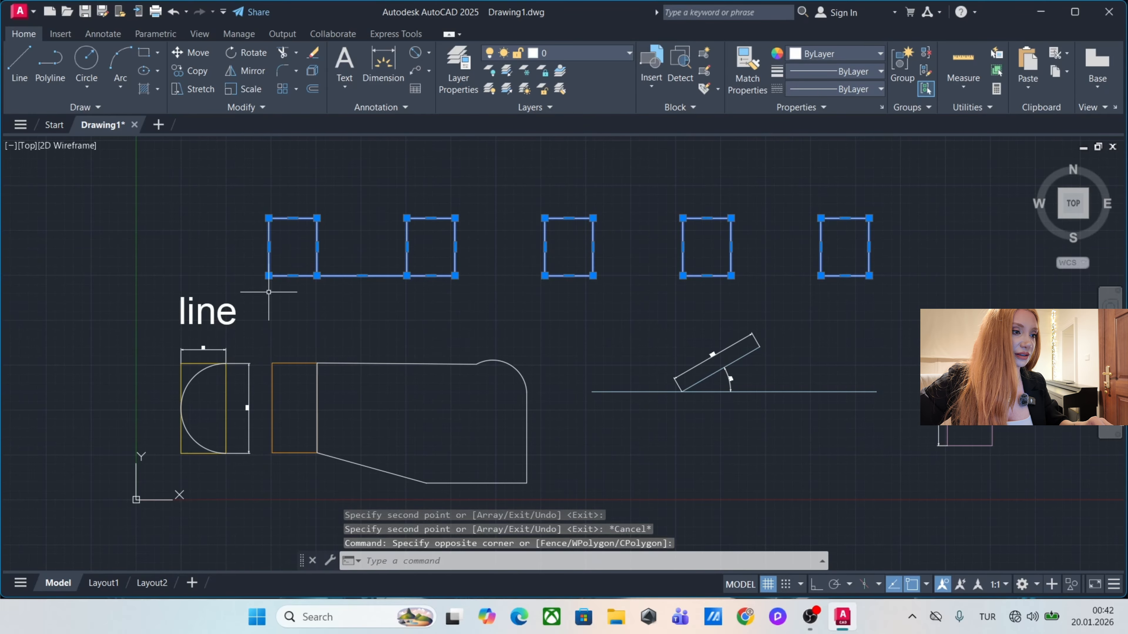
left_click(822, 53)
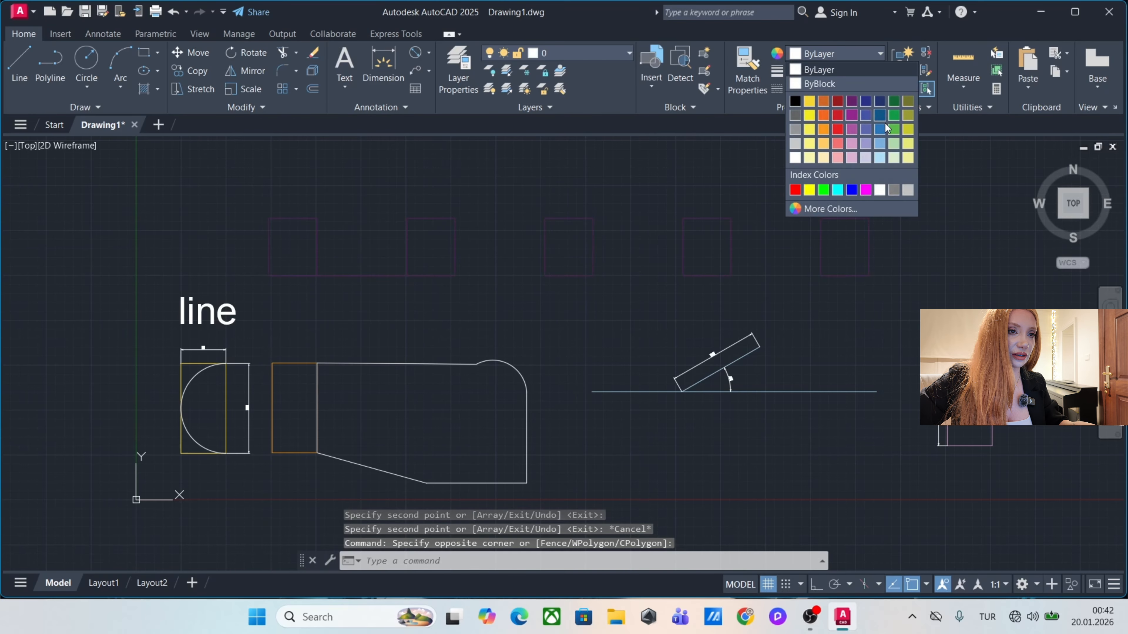
left_click(898, 130)
Add a linear dimension above the gap between the second and third green rectangles.
left_click(428, 52)
left_click(449, 75)
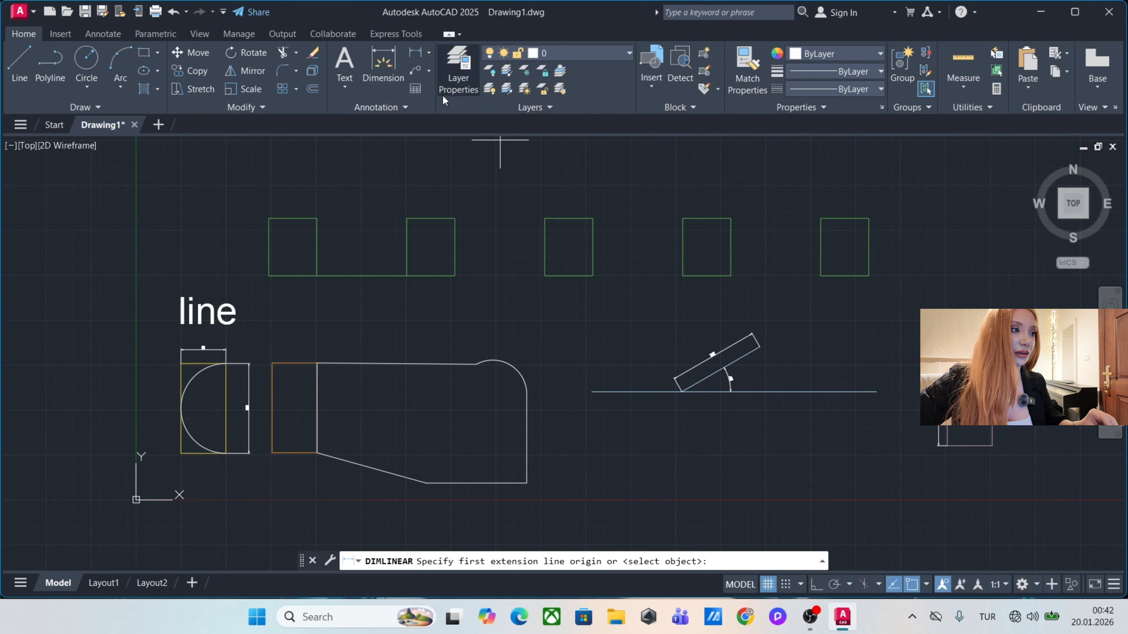
scroll(489, 236, "up", 3)
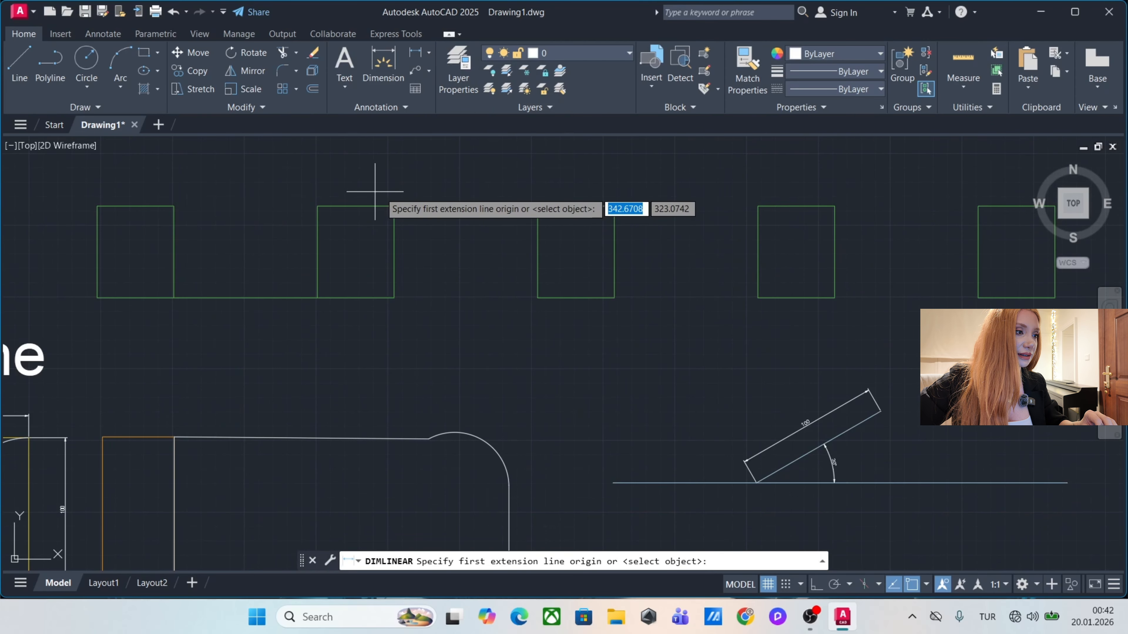
left_click(394, 206)
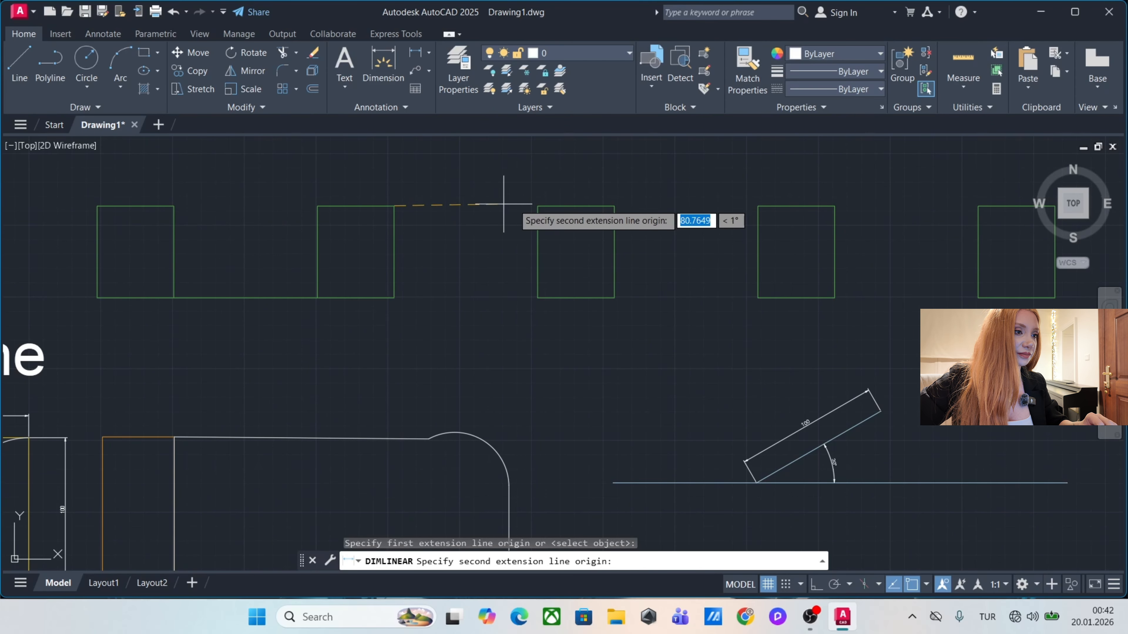
left_click(537, 205)
left_click(538, 174)
scroll(486, 164, "up", 2)
scroll(650, 201, "down", 3)
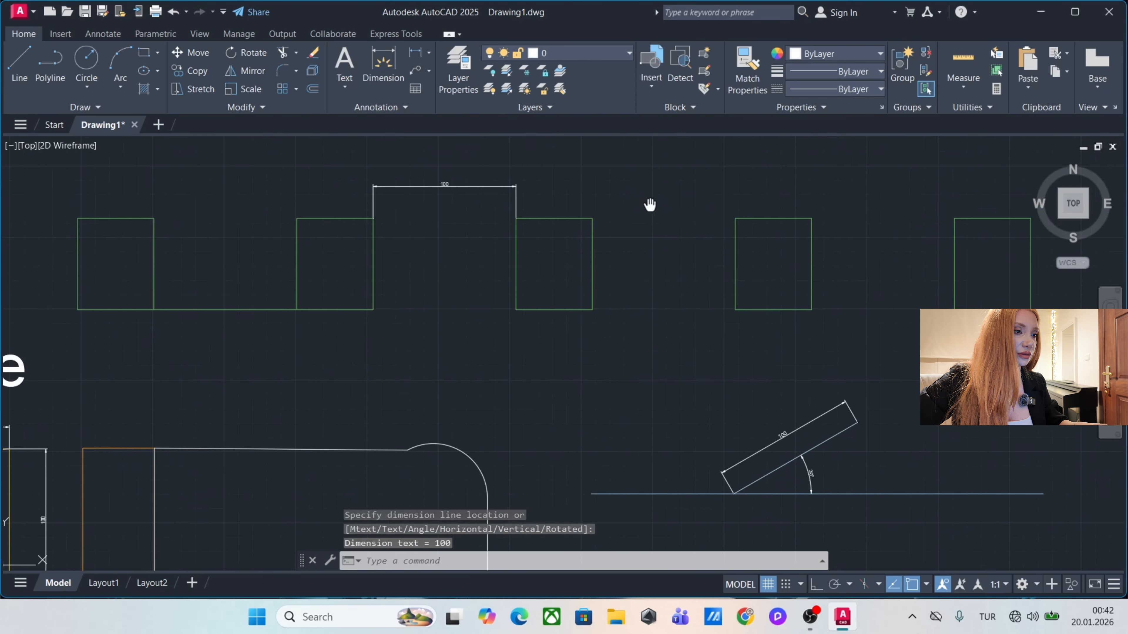
Add linear dimensions for the gaps between the third, fourth and fifth green rectangles, placing both dimension lines at the same height.
scroll(526, 225, "up", 1)
key("Return")
left_click(471, 235)
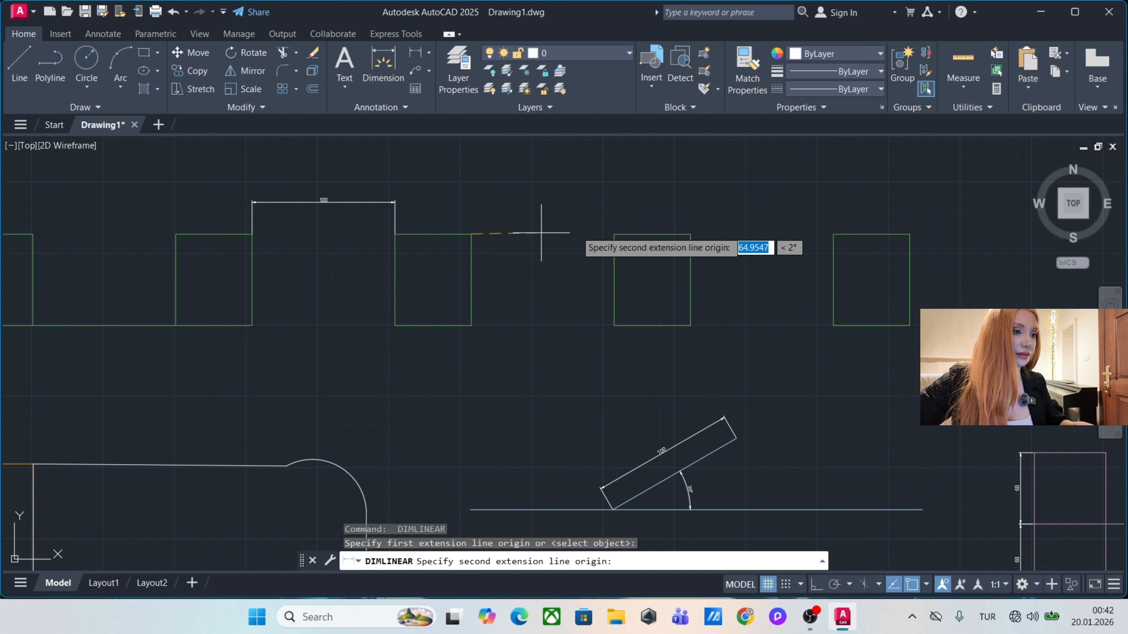
left_click(614, 234)
middle_click_drag(597, 208, 595, 190)
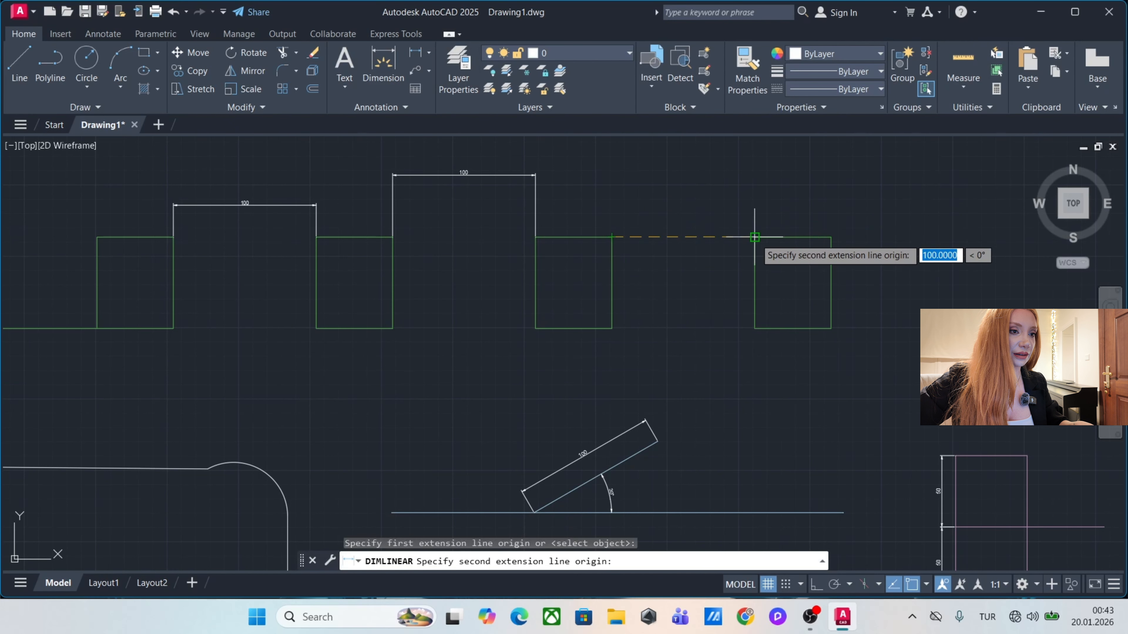
left_click(755, 238)
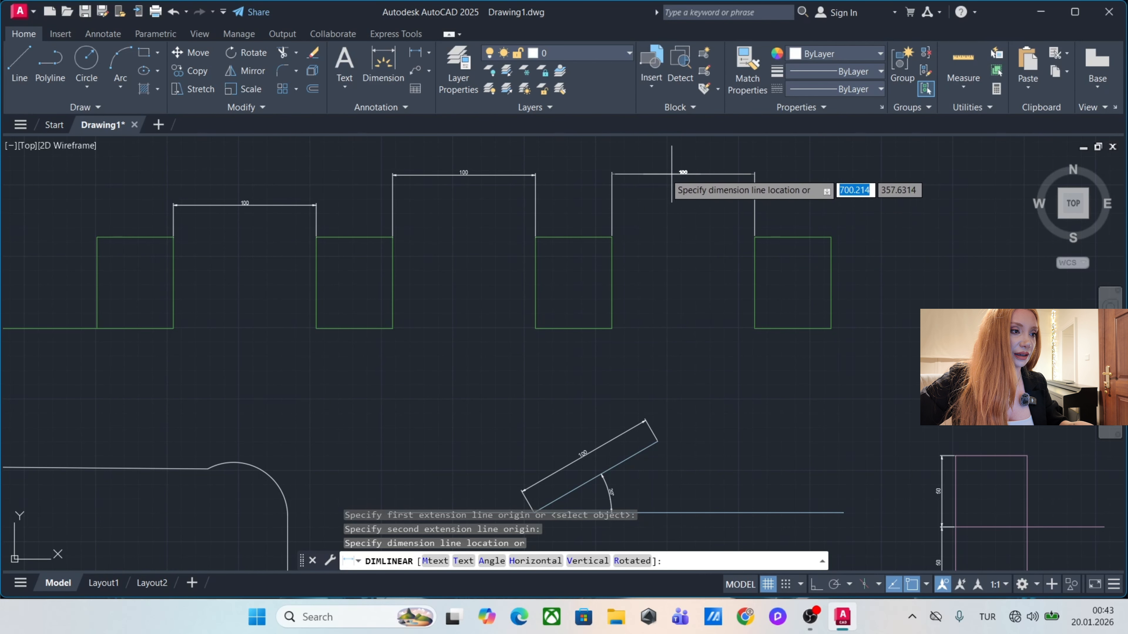
left_click(532, 175)
Copy the last green rectangle once into the empty space beyond the end of the row, level with the original.
mouse_move(513, 243)
middle_mouse_down()
mouse_move(549, 247)
mouse_move(503, 197)
middle_mouse_up()
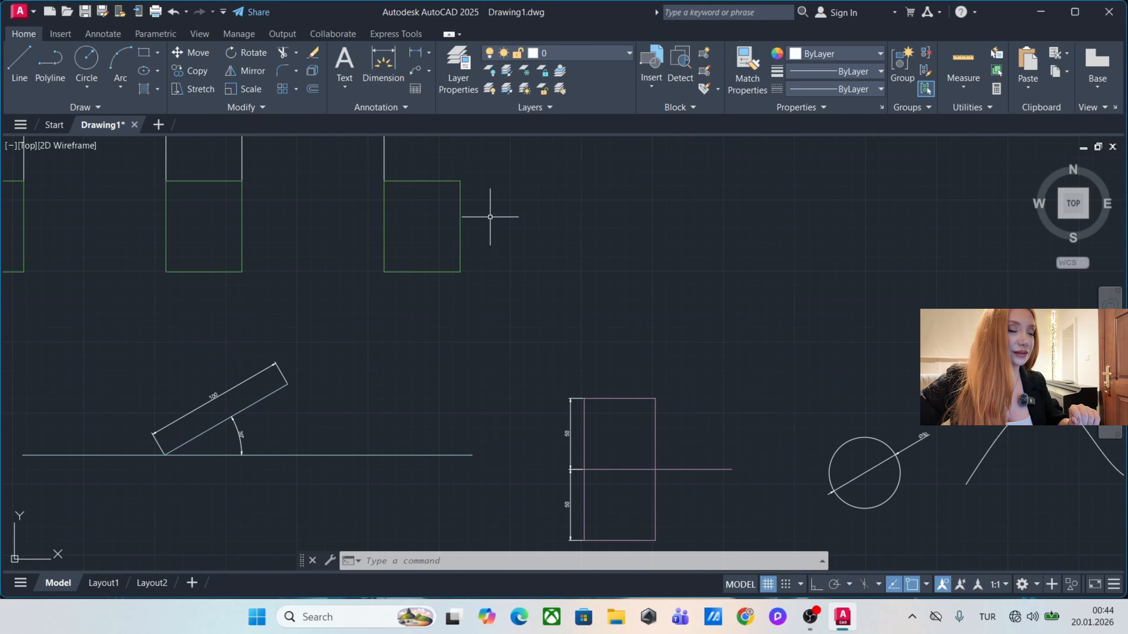
scroll(544, 256, "down", 2)
scroll(541, 304, "up", 2)
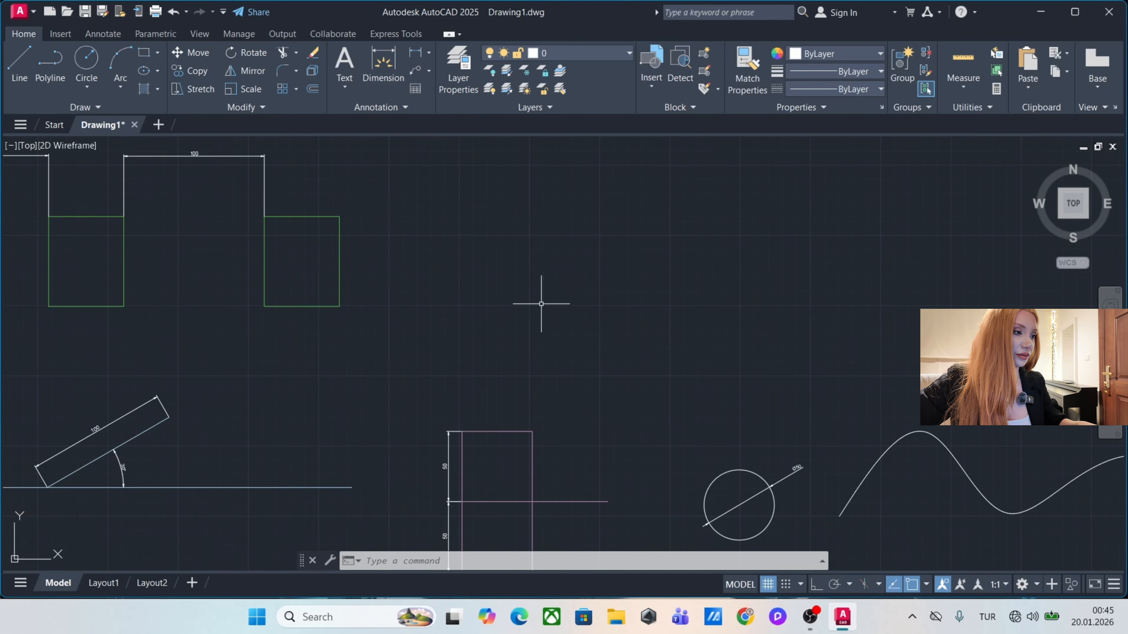
left_click(369, 258)
left_click(314, 262)
type("c")
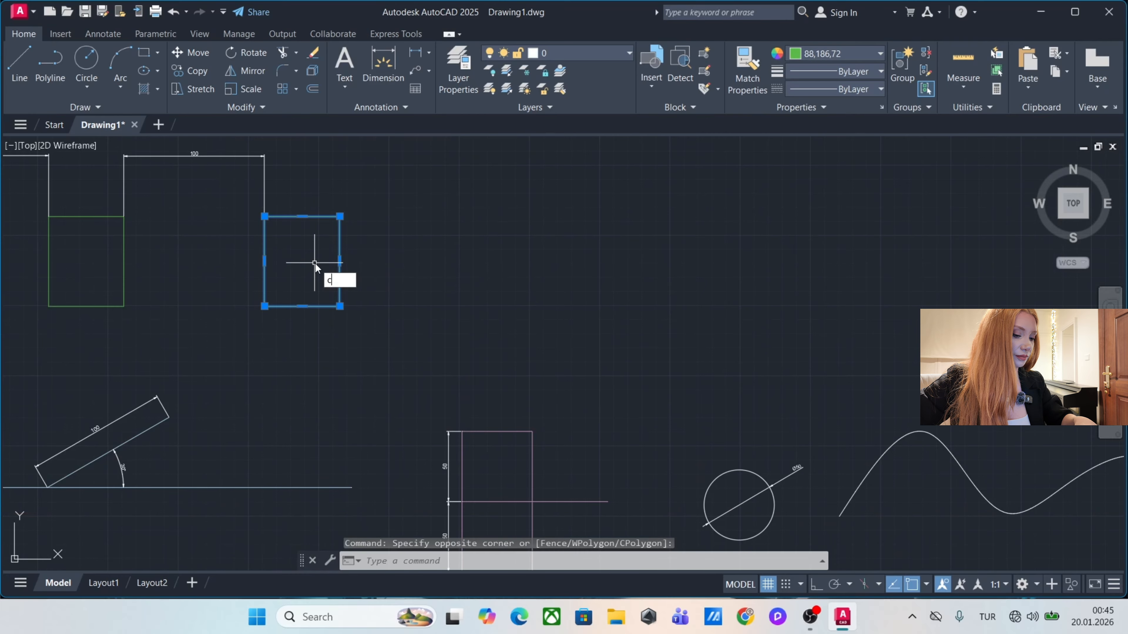
type("o")
key("Return")
left_click(322, 265)
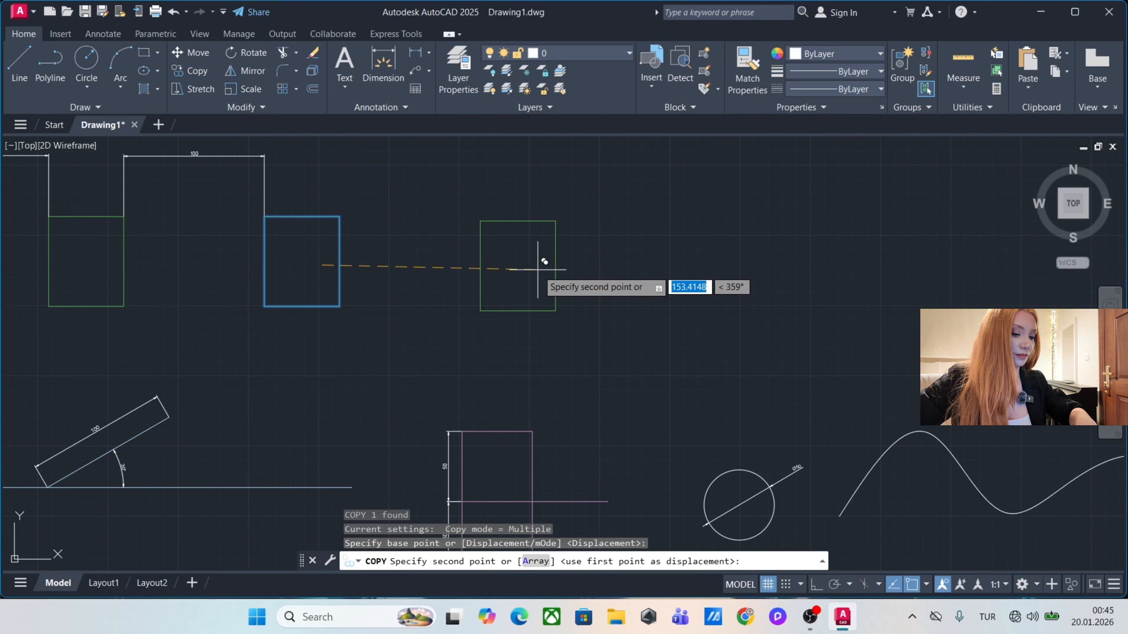
left_click(546, 265)
key("Escape")
Rotate the copied green rectangle about 32° counterclockwise around its lower-left corner, with Ortho off.
left_click(589, 244)
left_click(498, 258)
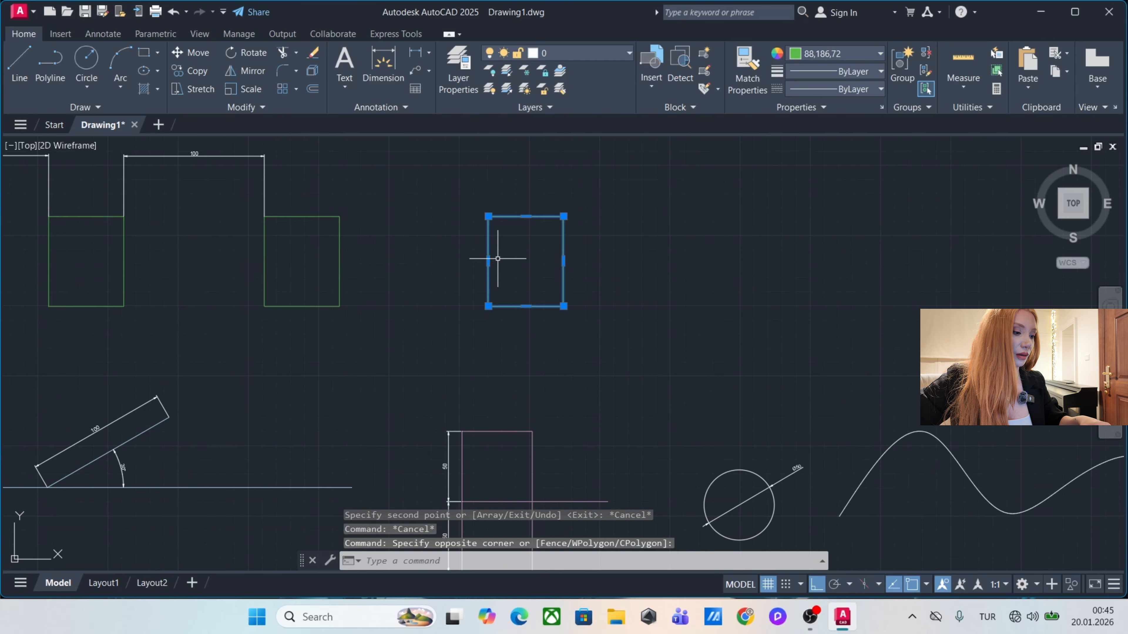
type("ro")
key("Return")
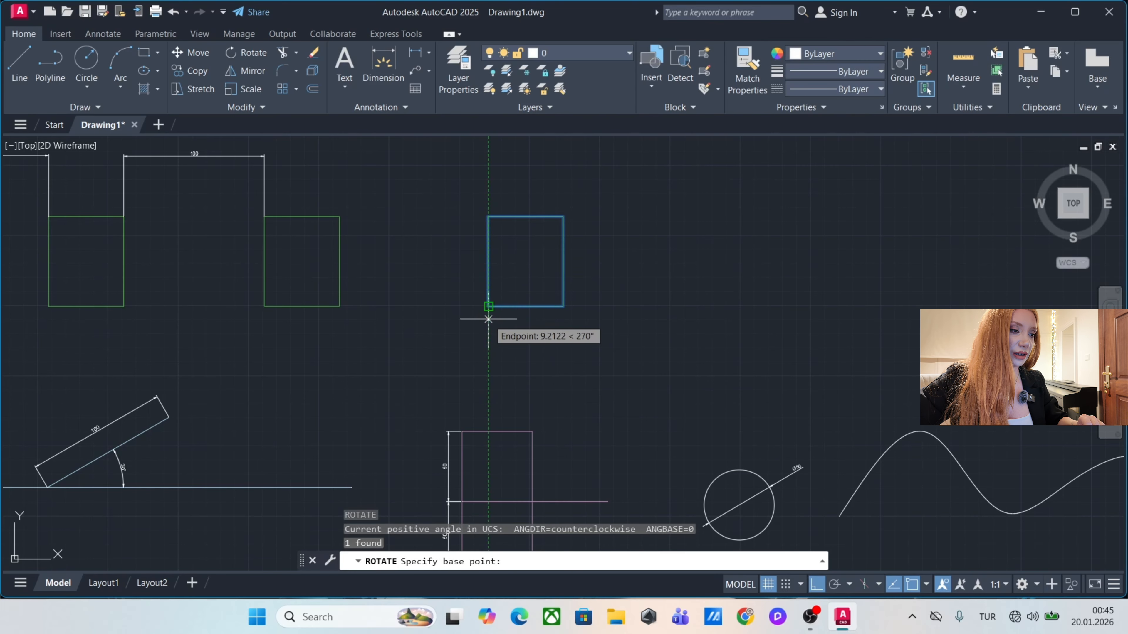
left_click(489, 306)
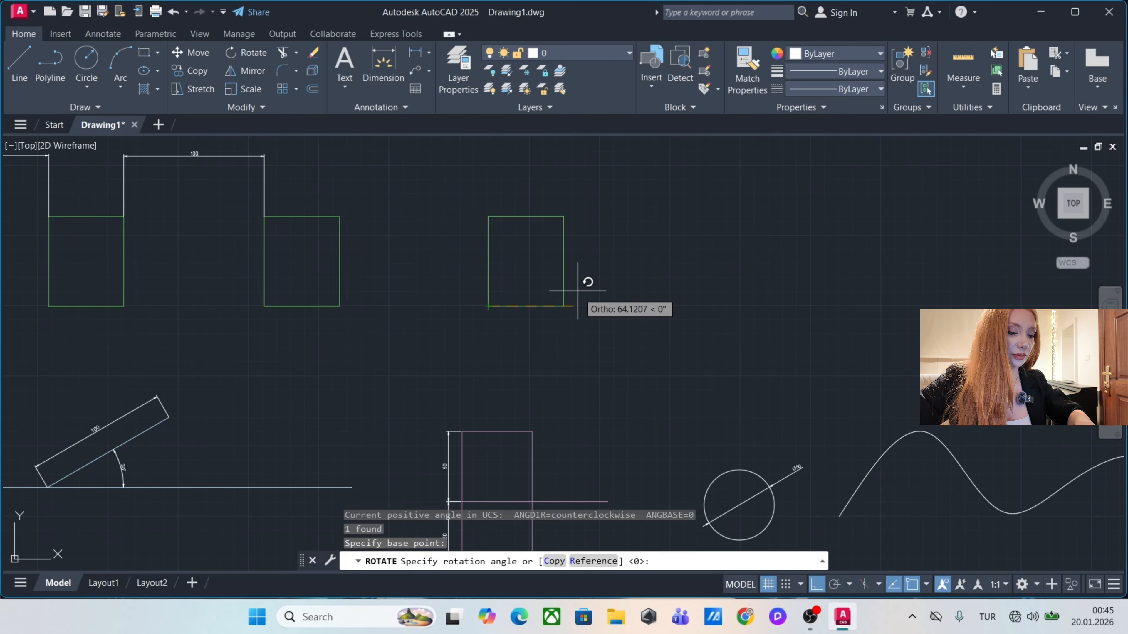
key("F8")
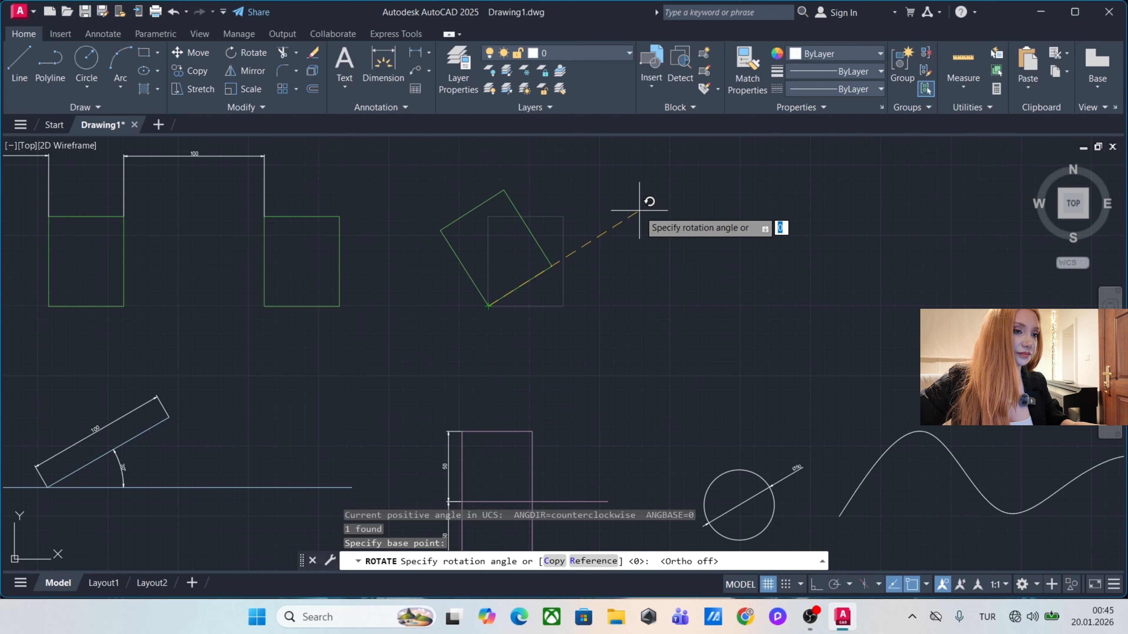
left_click(648, 204)
Copy the last upright green rectangle once into the empty space beyond the rotated rectangle.
middle_click_drag(736, 303, 652, 312)
left_click(167, 300)
type("co")
key("Return")
left_click(157, 299)
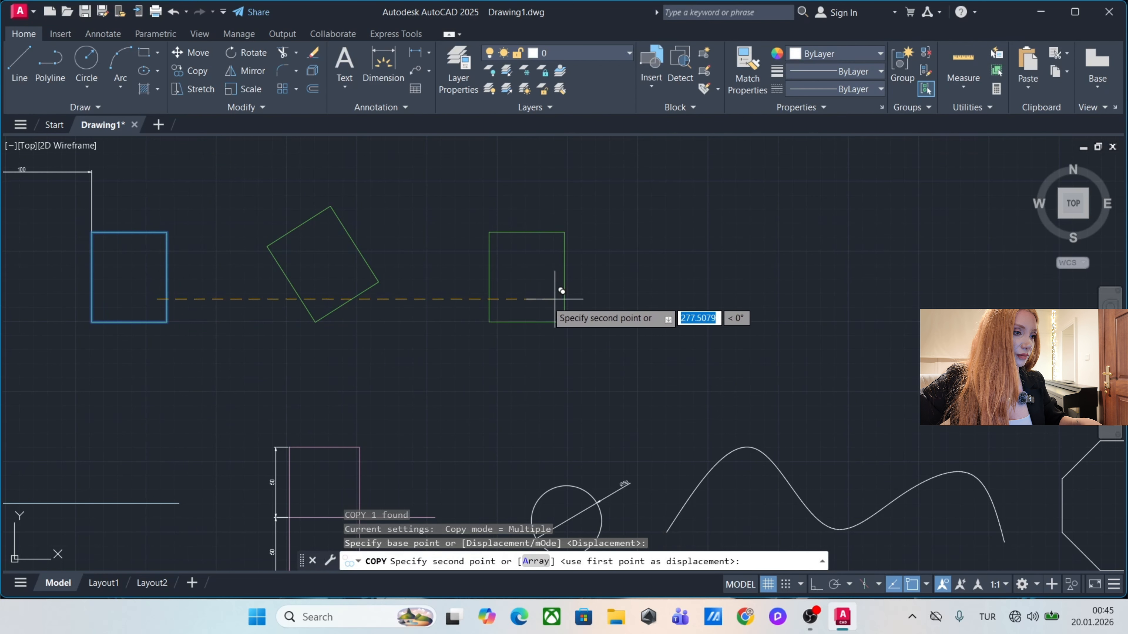
left_click(545, 292)
key("Escape")
key("Escape")
Rotate the new rectangle copy 30° counterclockwise around its lower-left corner.
left_click(579, 279)
left_click(494, 283)
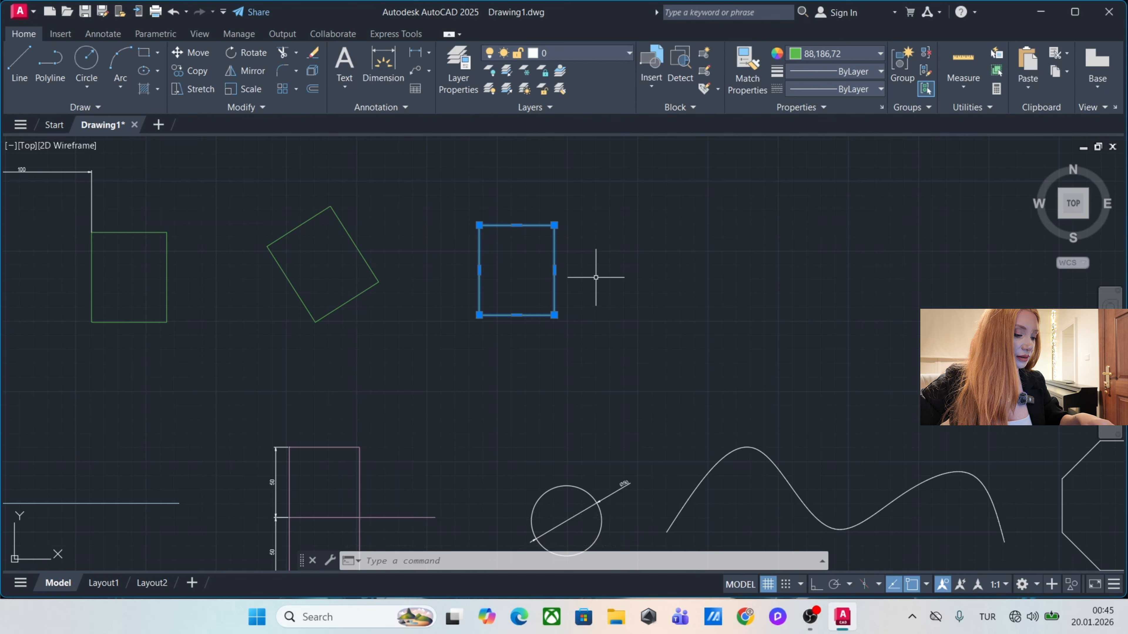
type("ro")
key("Return")
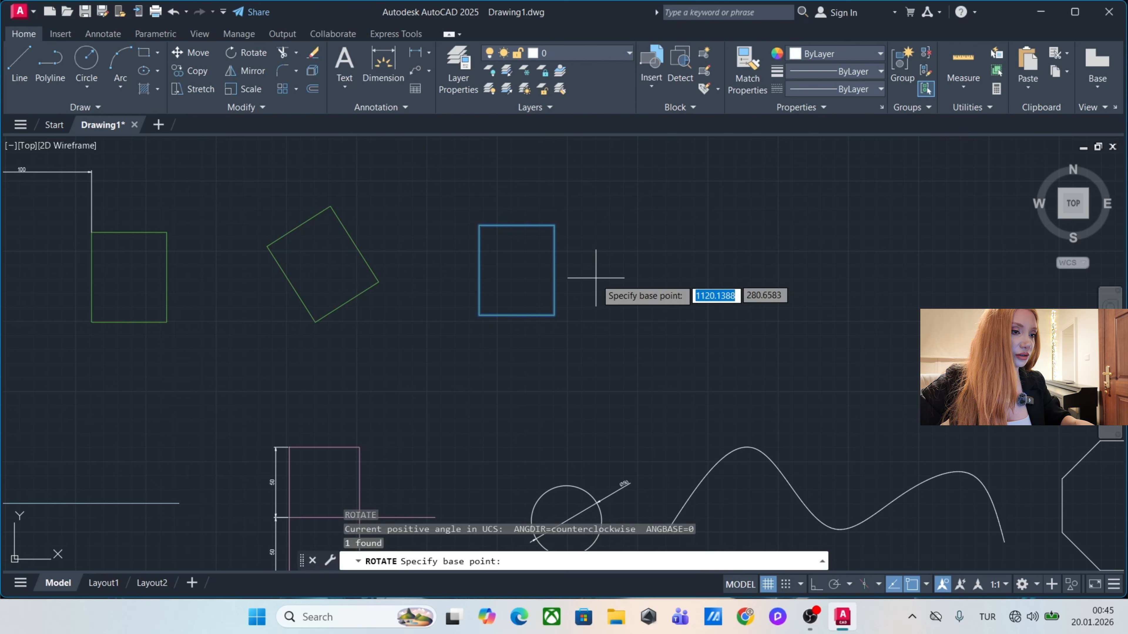
left_click(479, 315)
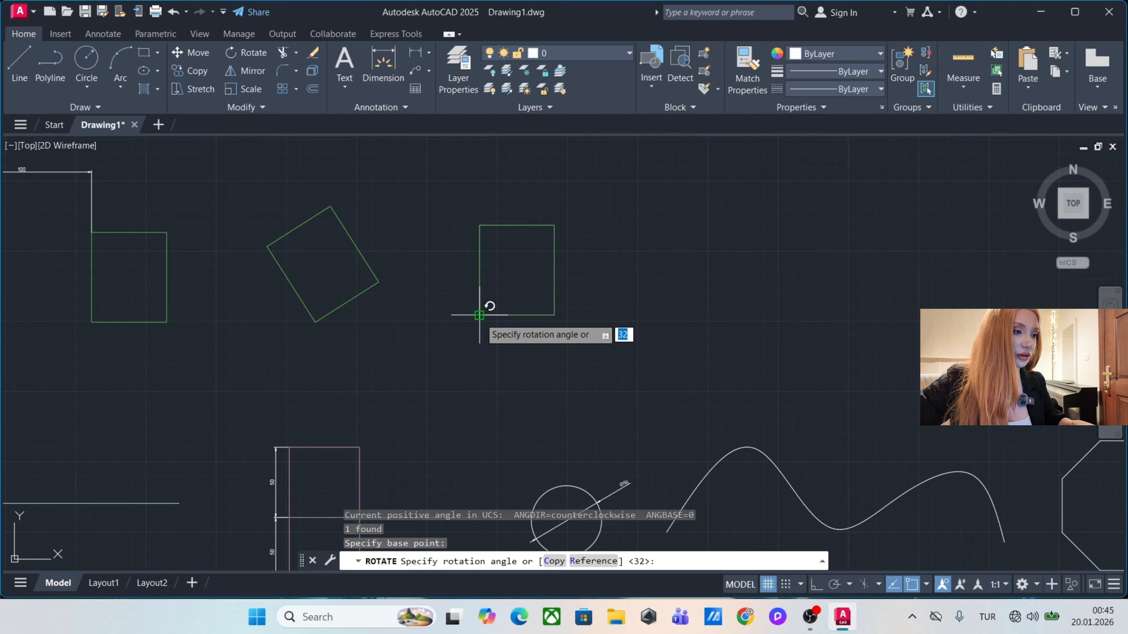
left_click(626, 244)
Draw a horizontal polyline with Ortho on, starting at the lowest corner of the newly rotated rectangle and extending to the right.
middle_click_drag(479, 314, 456, 284)
type("PL")
key("Return")
key("F8")
left_click(456, 285)
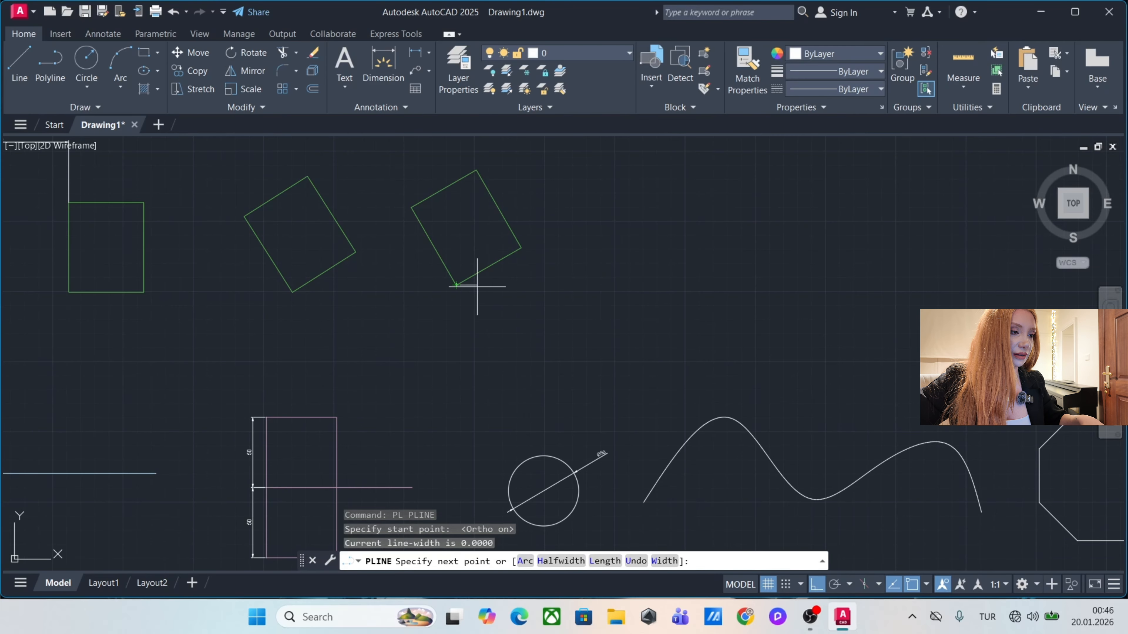
left_click(706, 279)
key("Escape")
key("Escape")
Set the colour of the new horizontal polyline to the same green as the rectangles.
left_click(594, 303)
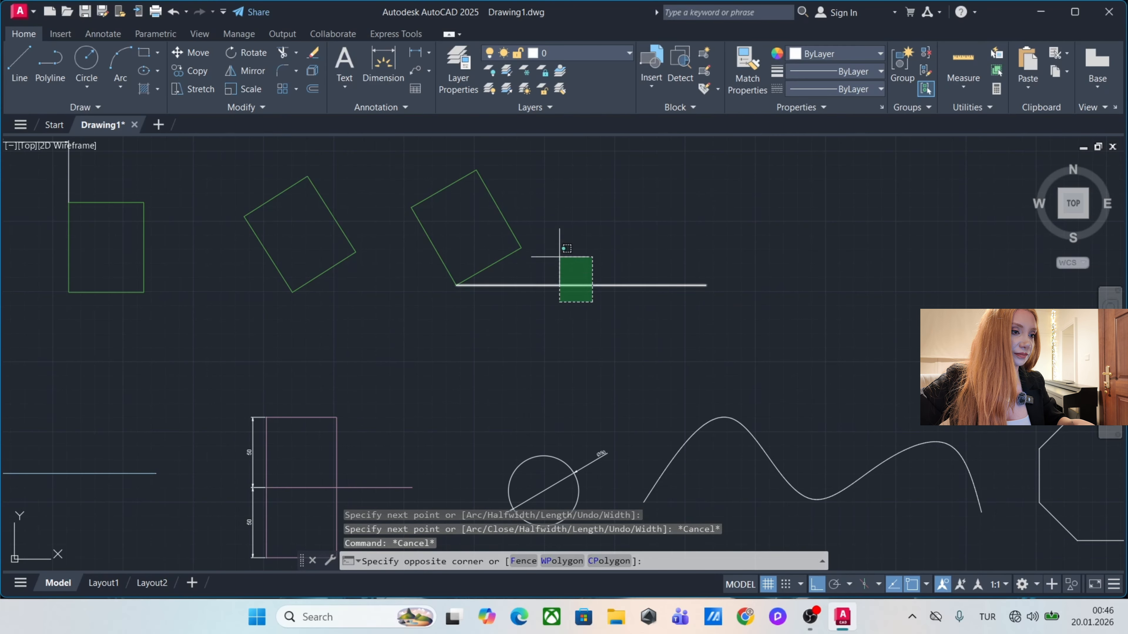
left_click(559, 249)
left_click(823, 56)
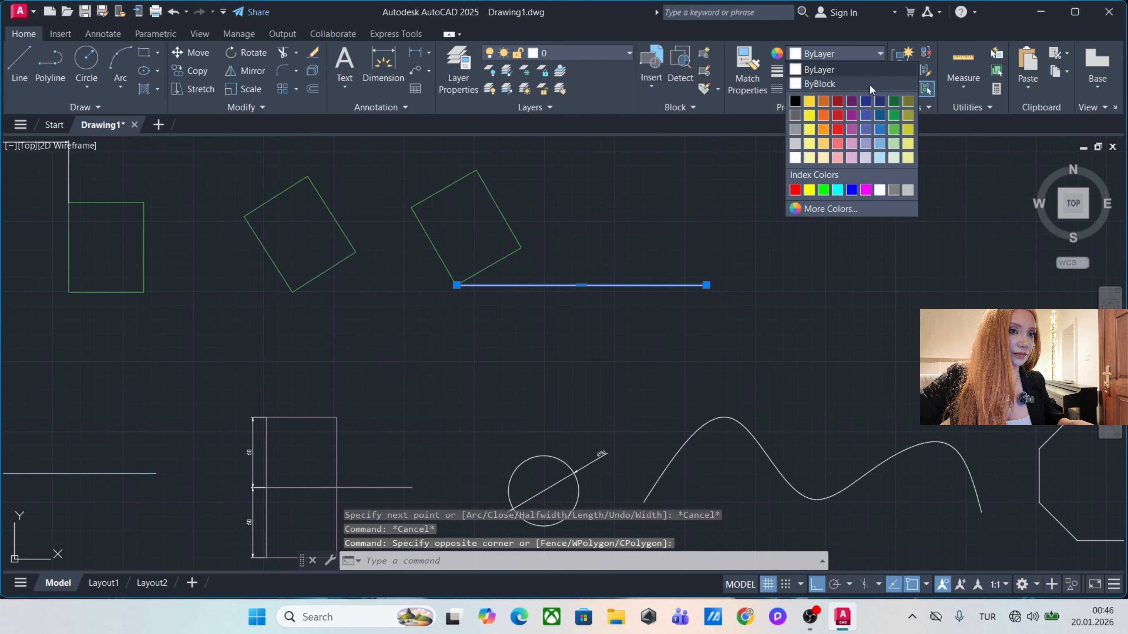
left_click(896, 131)
key("Escape")
Add an angular dimension between the rotated rectangle's lower edge and the horizontal green polyline, placing its arc close to the corner.
left_click(415, 52)
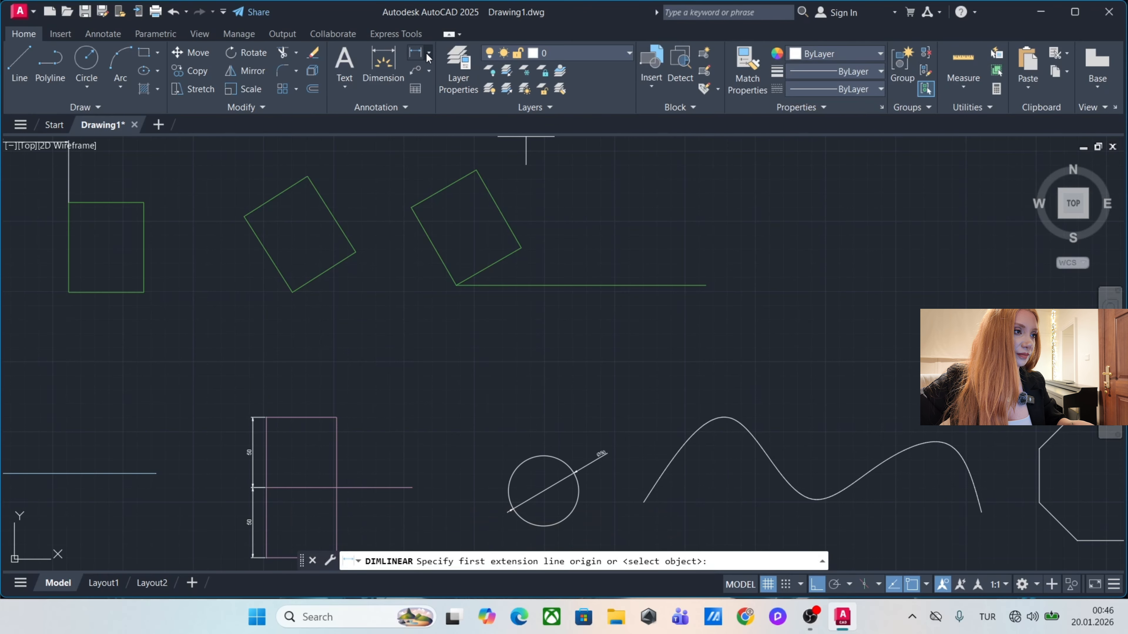
left_click(429, 53)
left_click(445, 142)
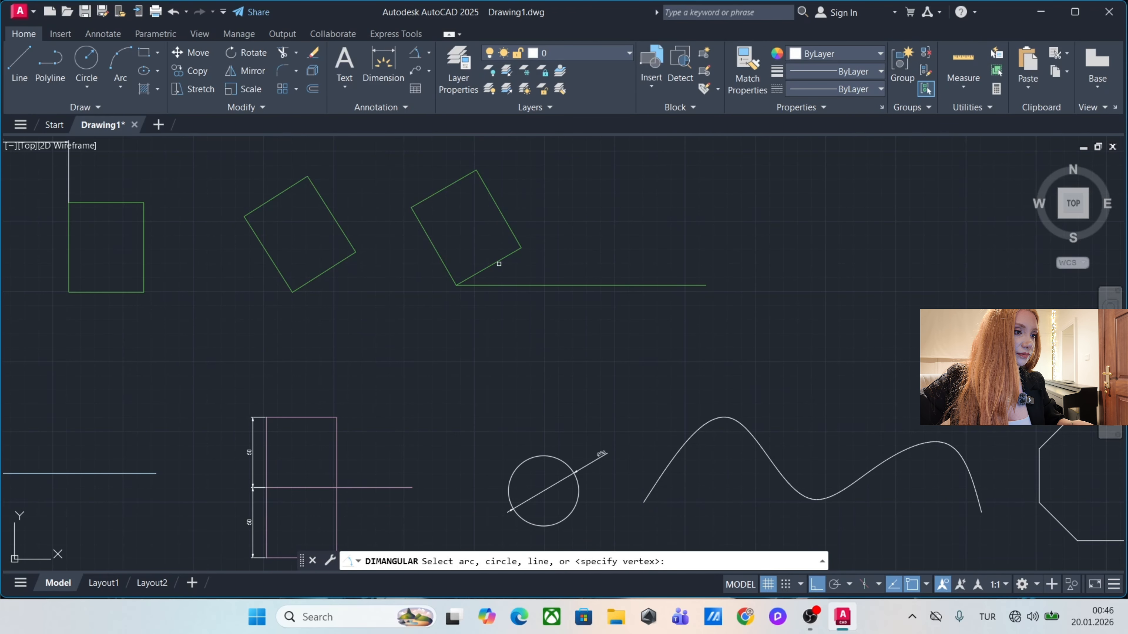
left_click(496, 261)
left_click(505, 283)
scroll(506, 283, "up", 2)
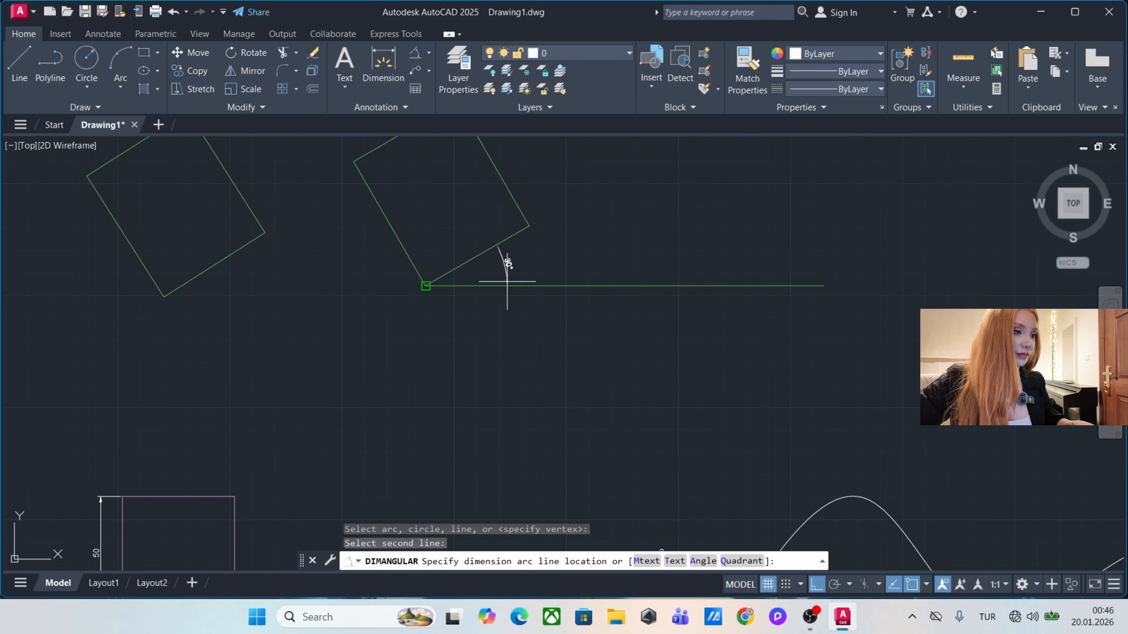
left_click(490, 268)
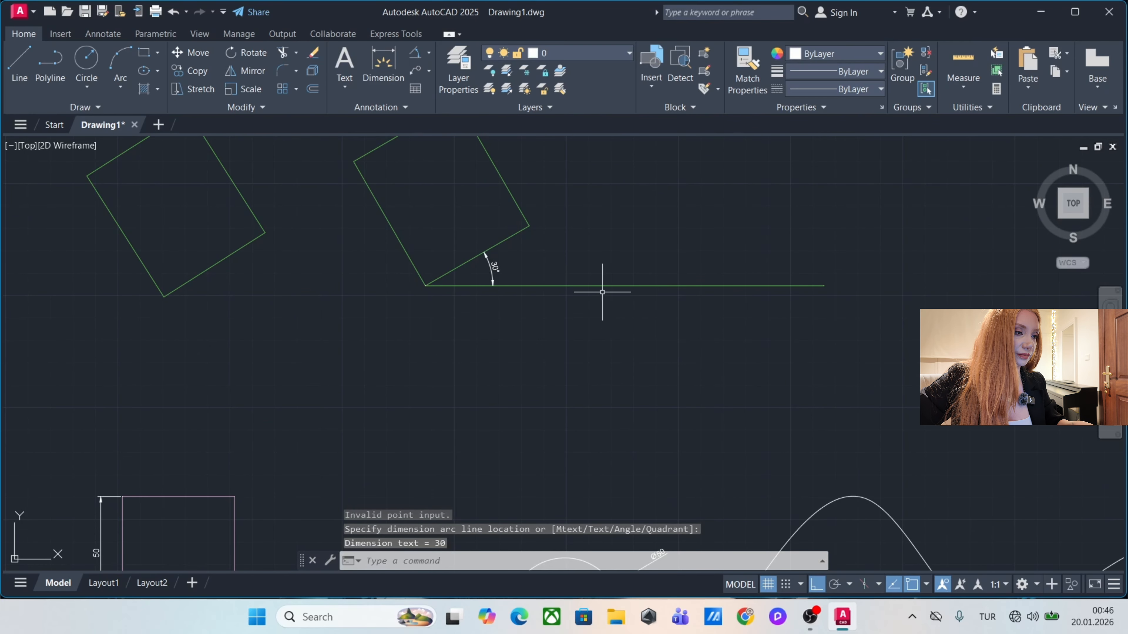
Rotate the green rectangle beside the diagonal line around its lower-left corner, using its bottom edge as reference and the line's two endpoints as the new angle.
middle_click_drag(602, 292, 462, 334)
scroll(400, 336, "up", 2)
scroll(391, 331, "down", 3)
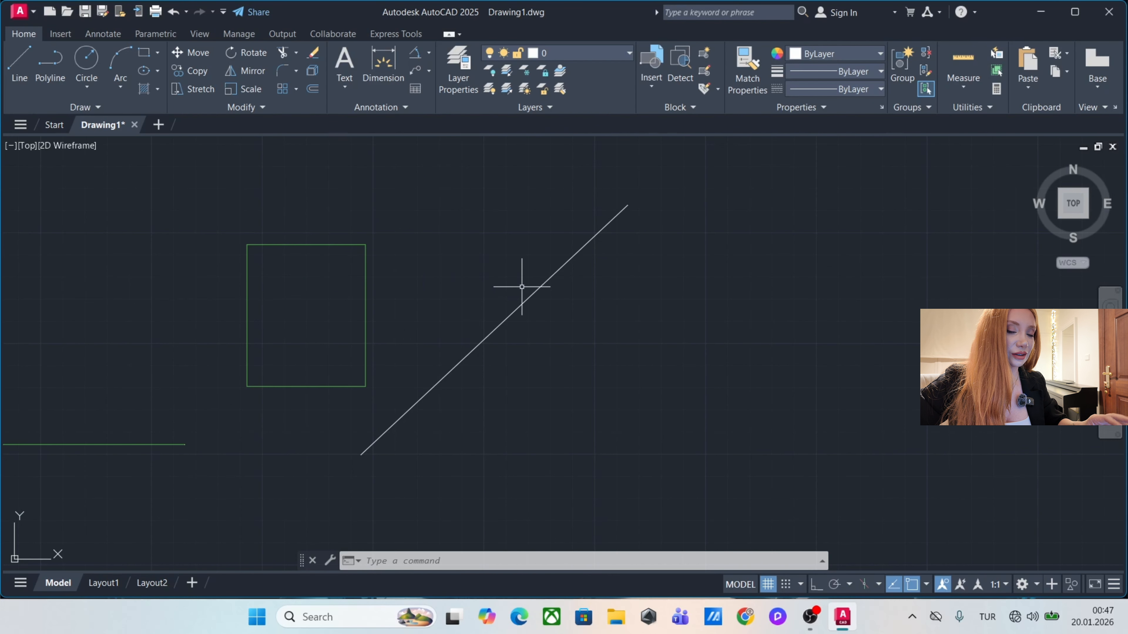
mouse_move(519, 292)
middle_mouse_down()
mouse_move(511, 300)
mouse_move(520, 285)
middle_mouse_up()
left_click(408, 288)
left_click(313, 291)
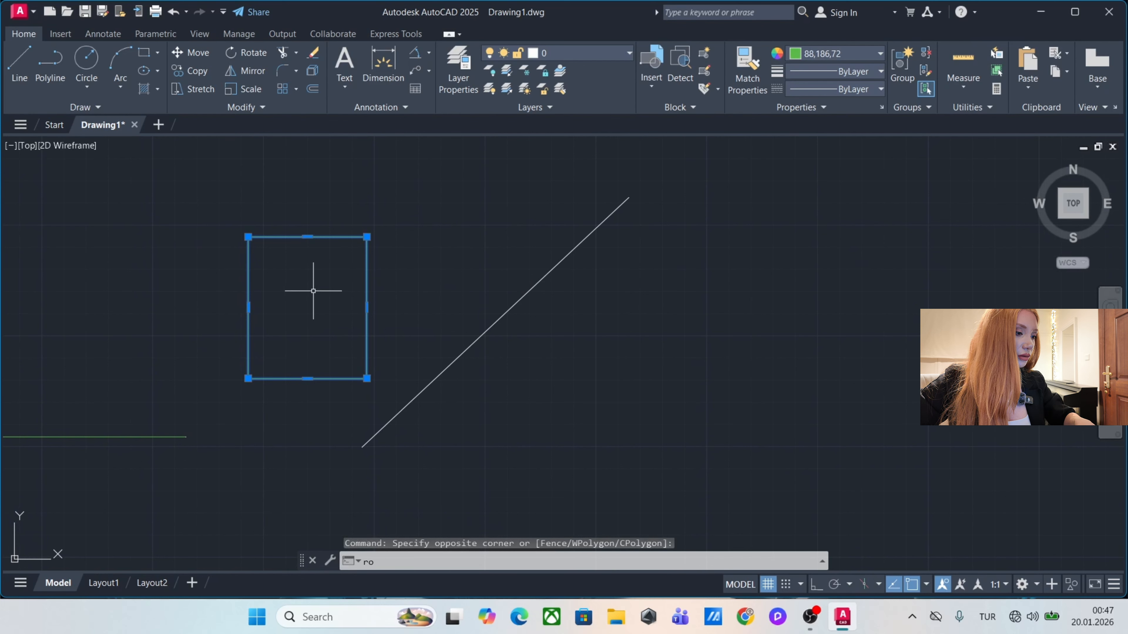
key("Return")
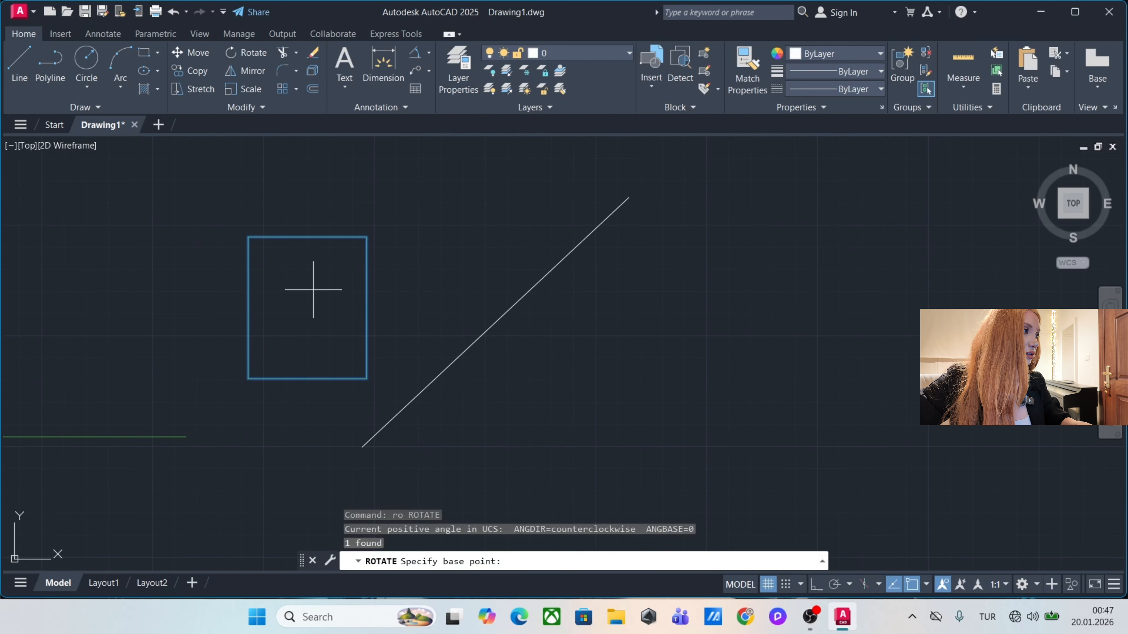
left_click(249, 378)
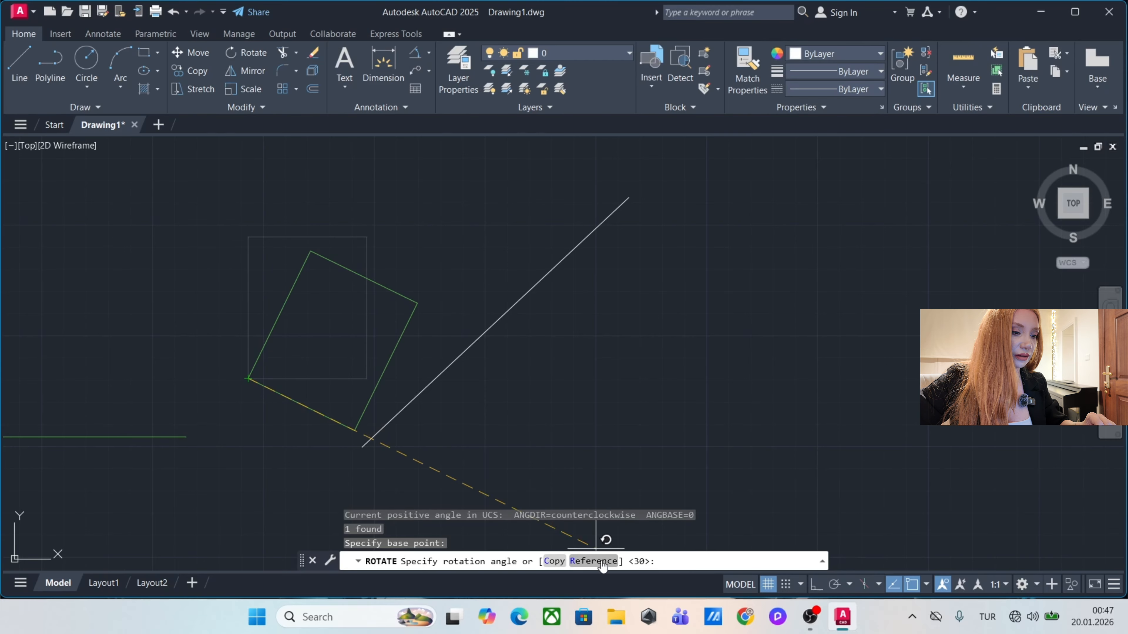
type("r")
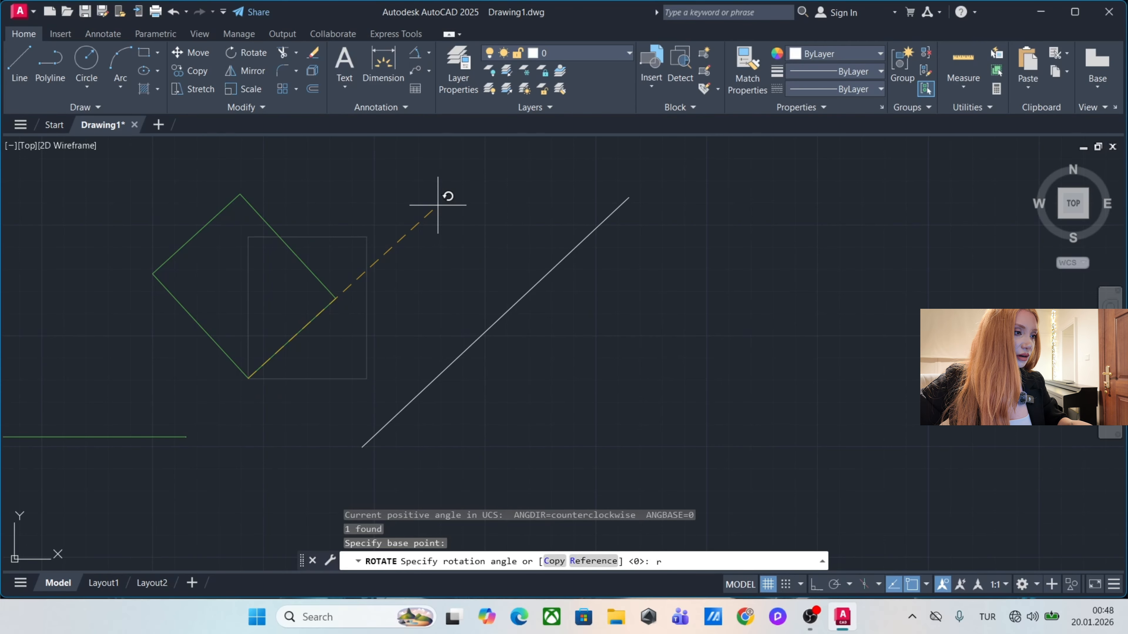
key("Return")
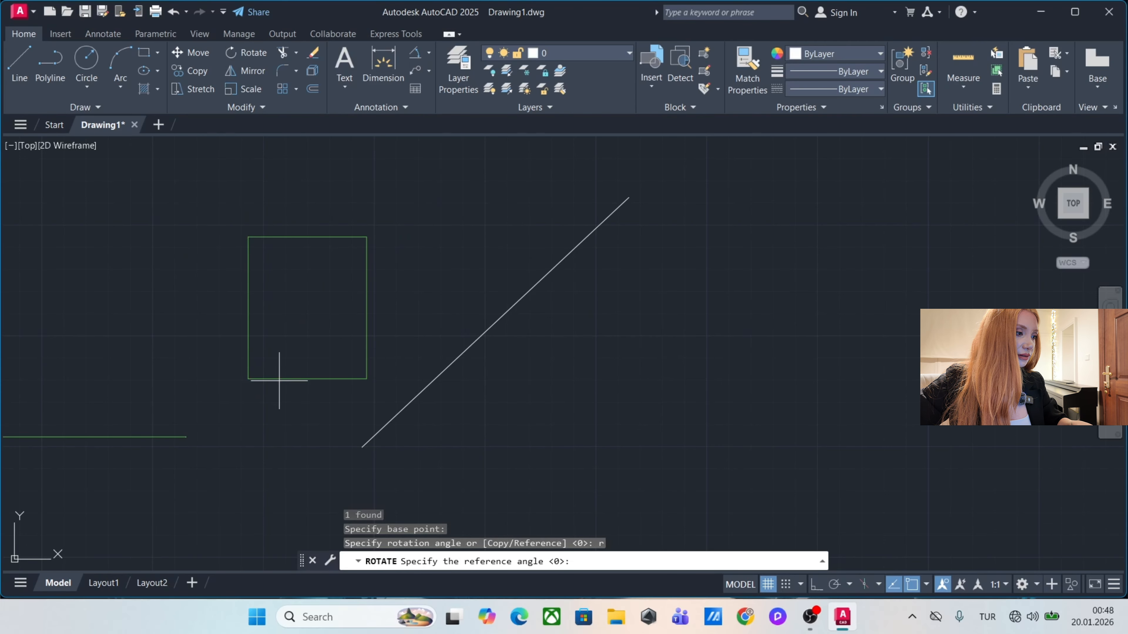
left_click(248, 378)
left_click(367, 378)
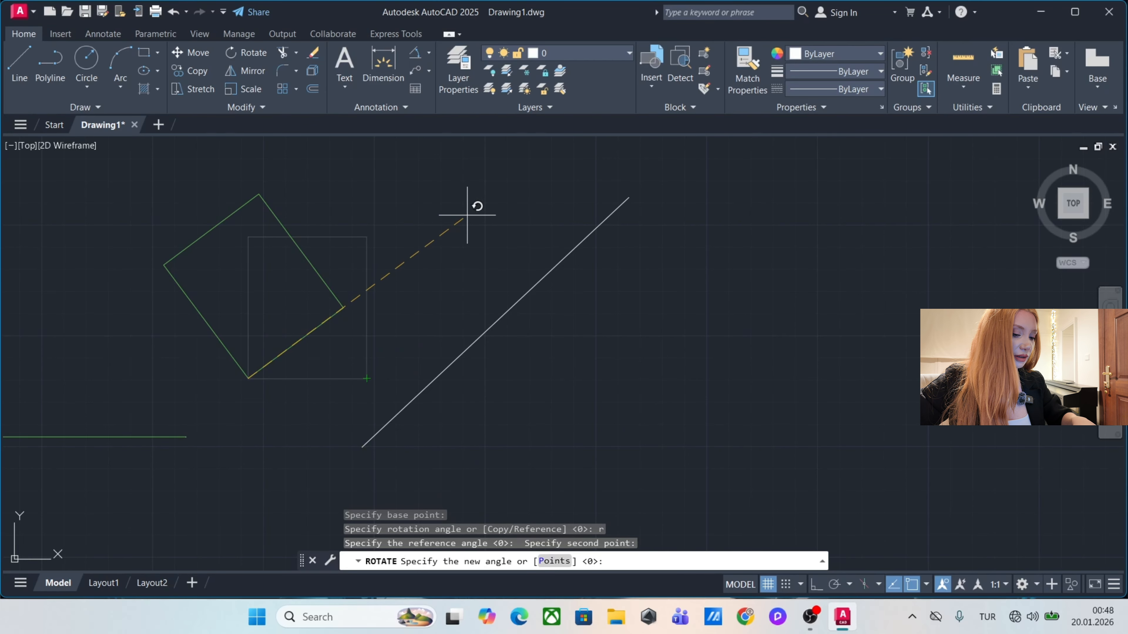
key("Return")
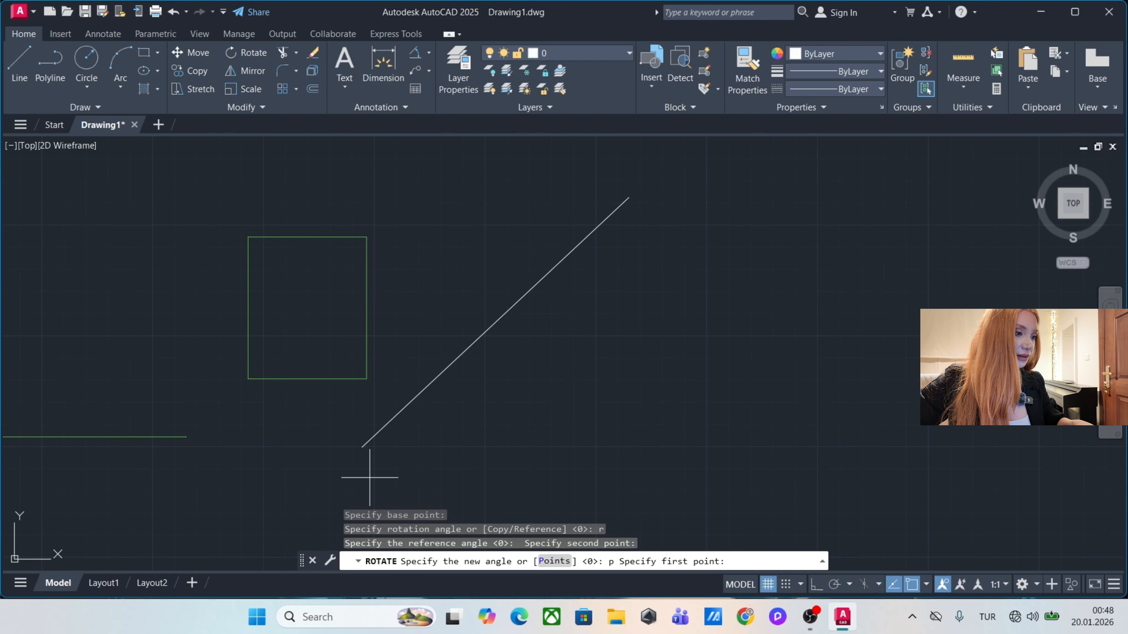
left_click(363, 447)
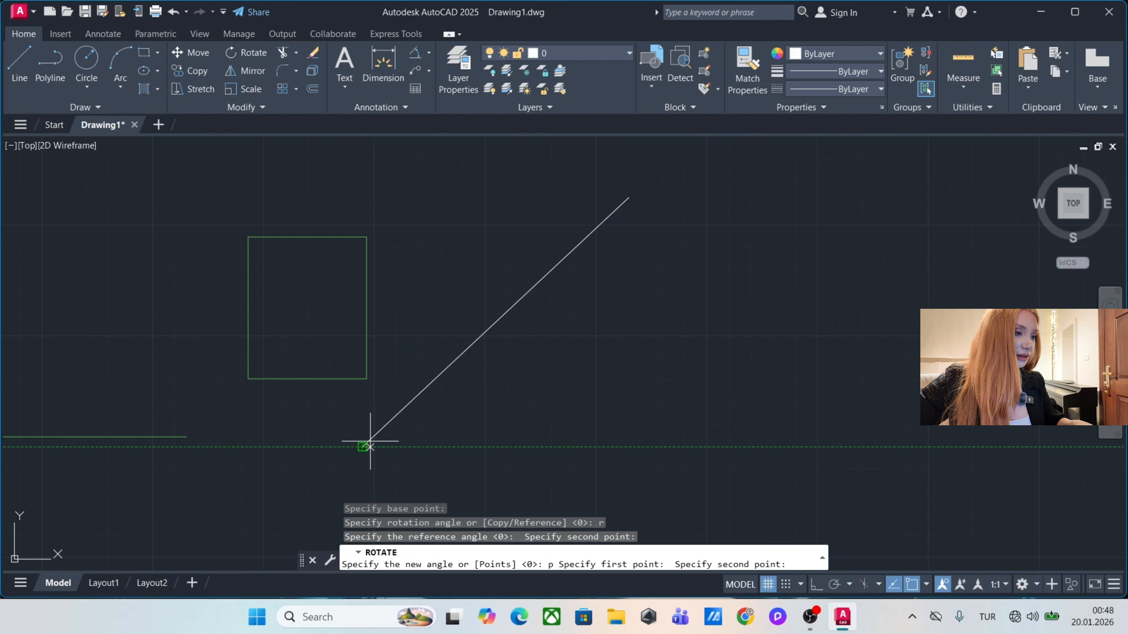
left_click(629, 199)
Draw a freehand-sized circle to the right of the diagonal line so that it overlaps the line's upper end.
middle_click_drag(501, 302, 644, 272)
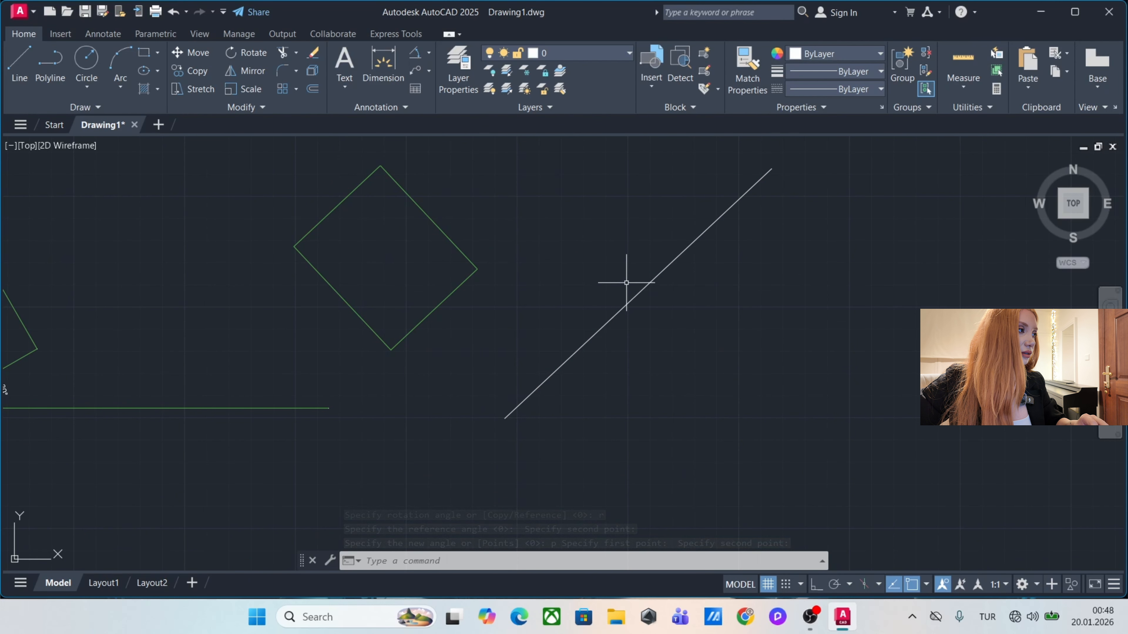
scroll(624, 280, "down", 3)
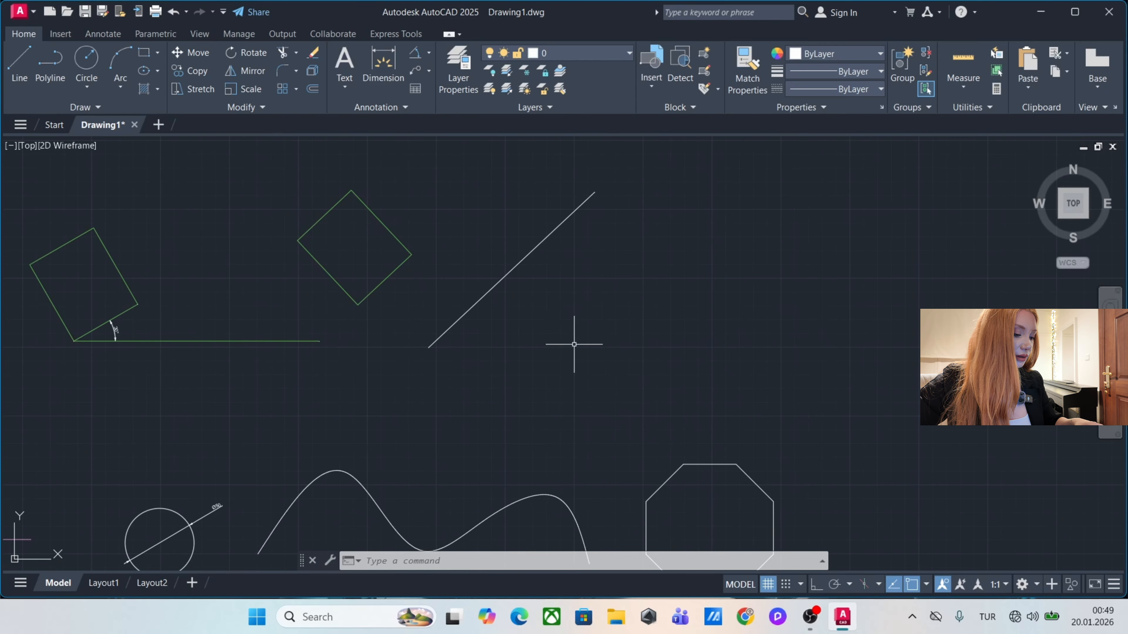
type("c")
key("Return")
left_click(656, 240)
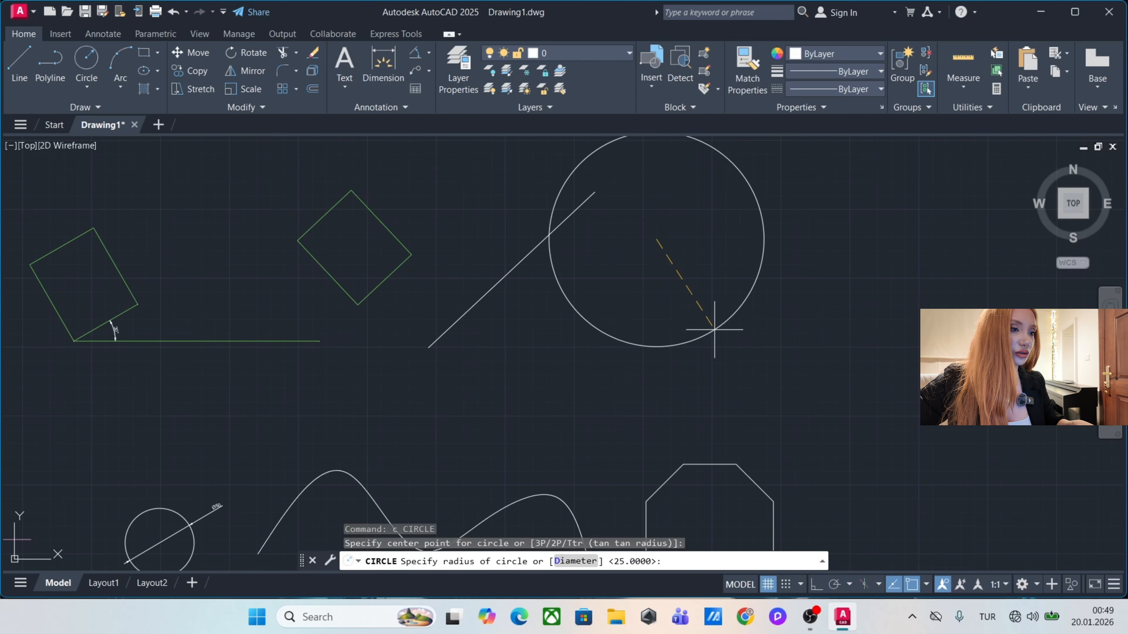
left_click(699, 311)
Draw a five-sided polygon with the Inscribed in circle option inside the new circle, with one vertex on the circle's centre.
middle_click_drag(706, 322, 660, 354)
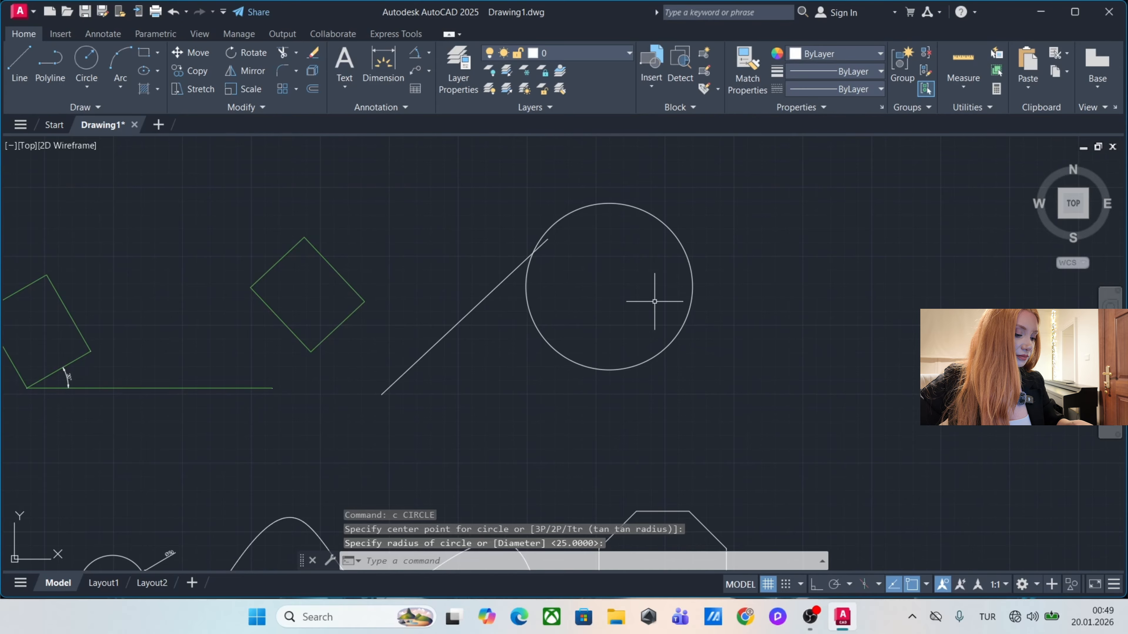
type("poly")
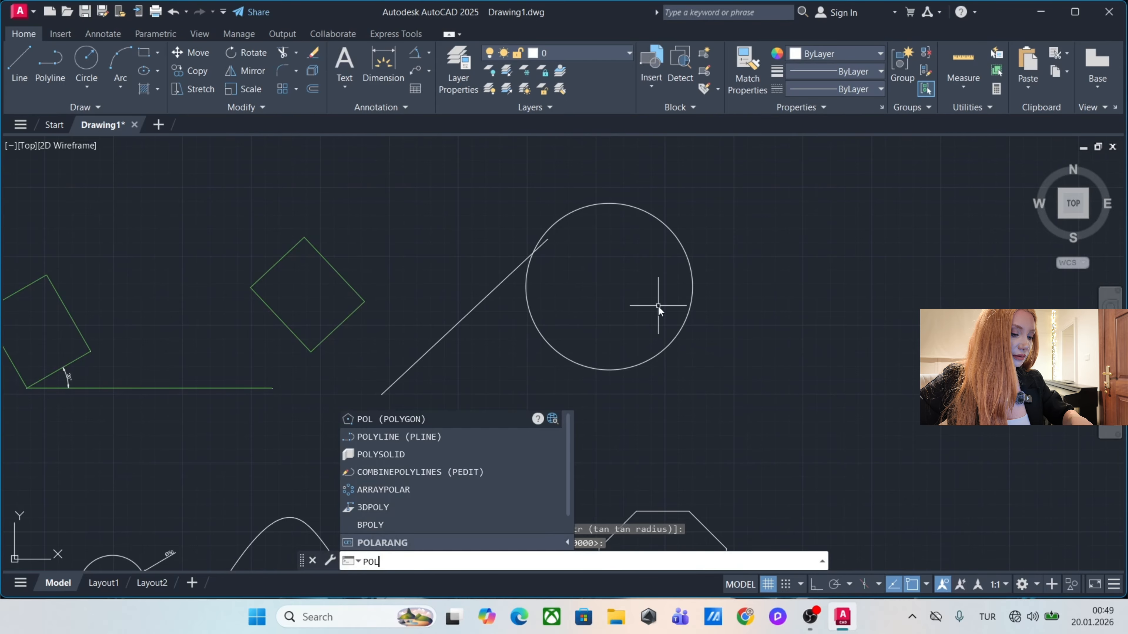
key("Return")
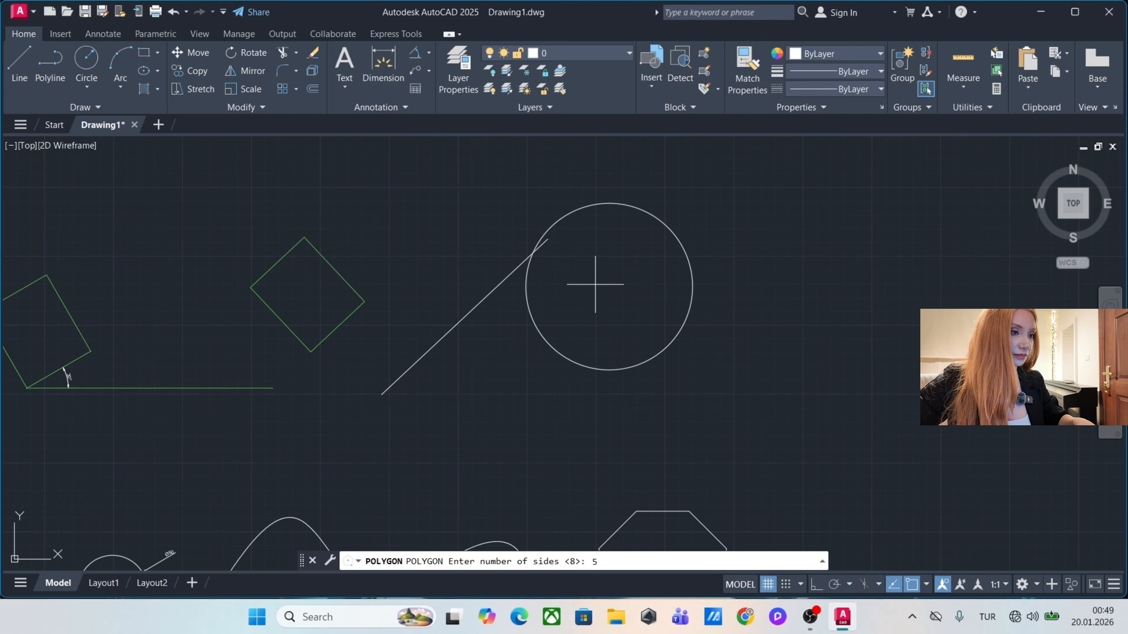
type("5")
key("Return")
left_click(582, 287)
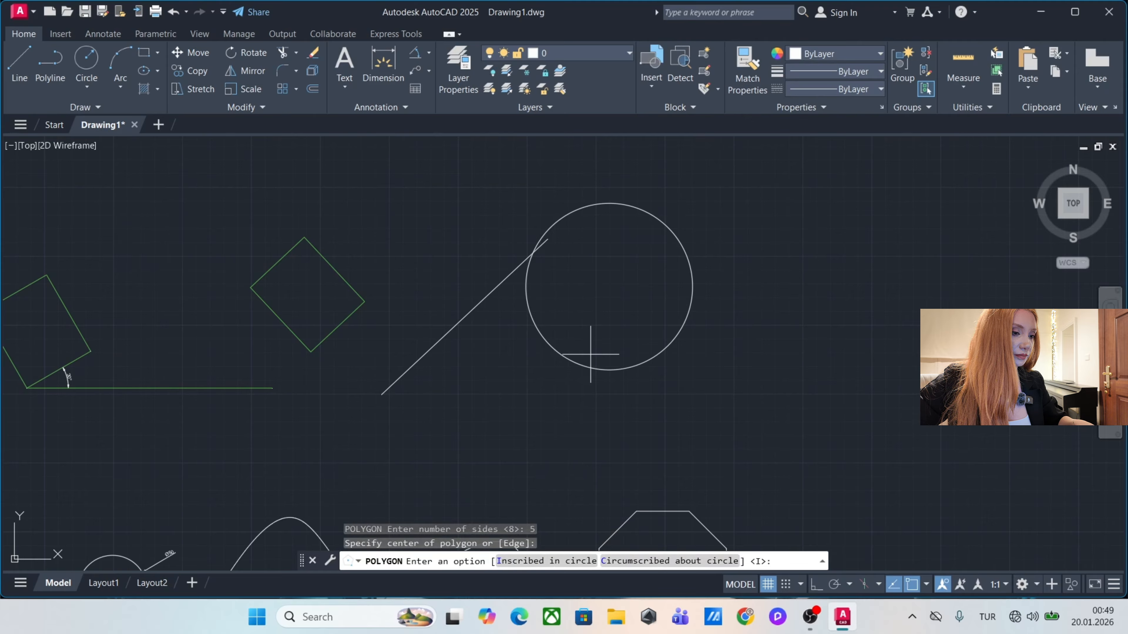
left_click(544, 561)
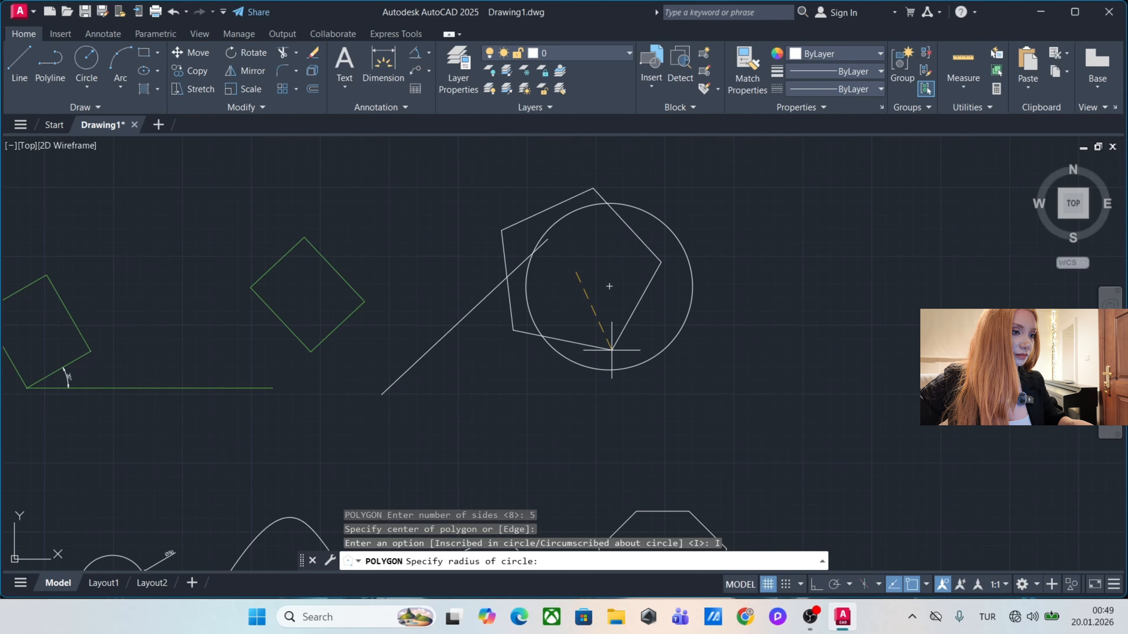
left_click(610, 286)
Draw an open six-point spline that starts inside the circle, curves out to its right and loops back over the top into the circle.
middle_click_drag(633, 306, 529, 306)
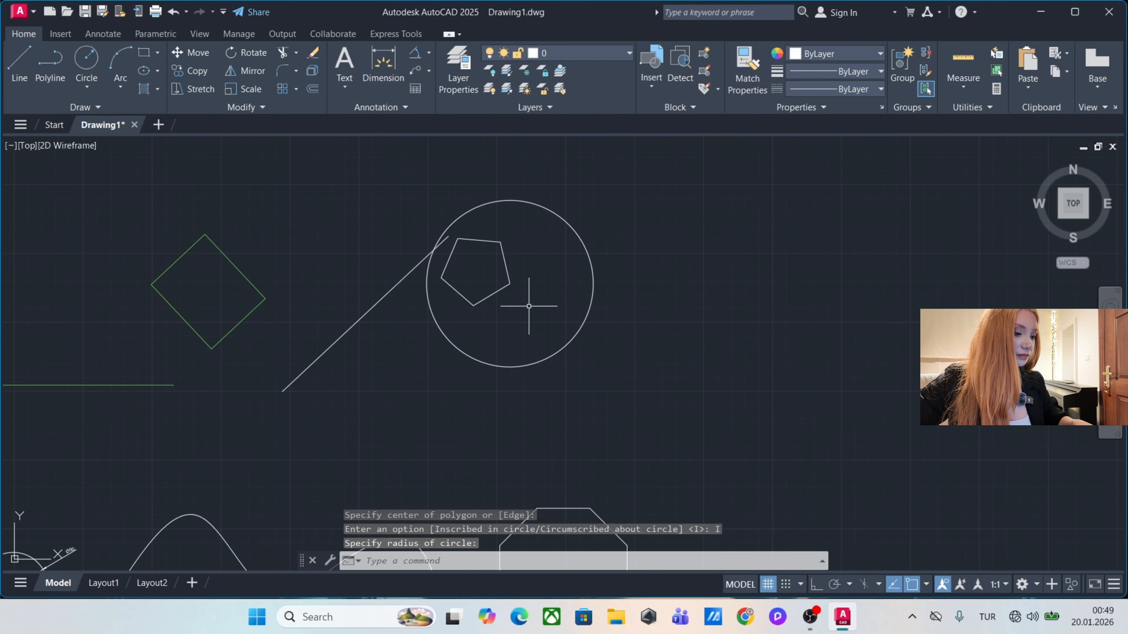
type("spl")
key("Return")
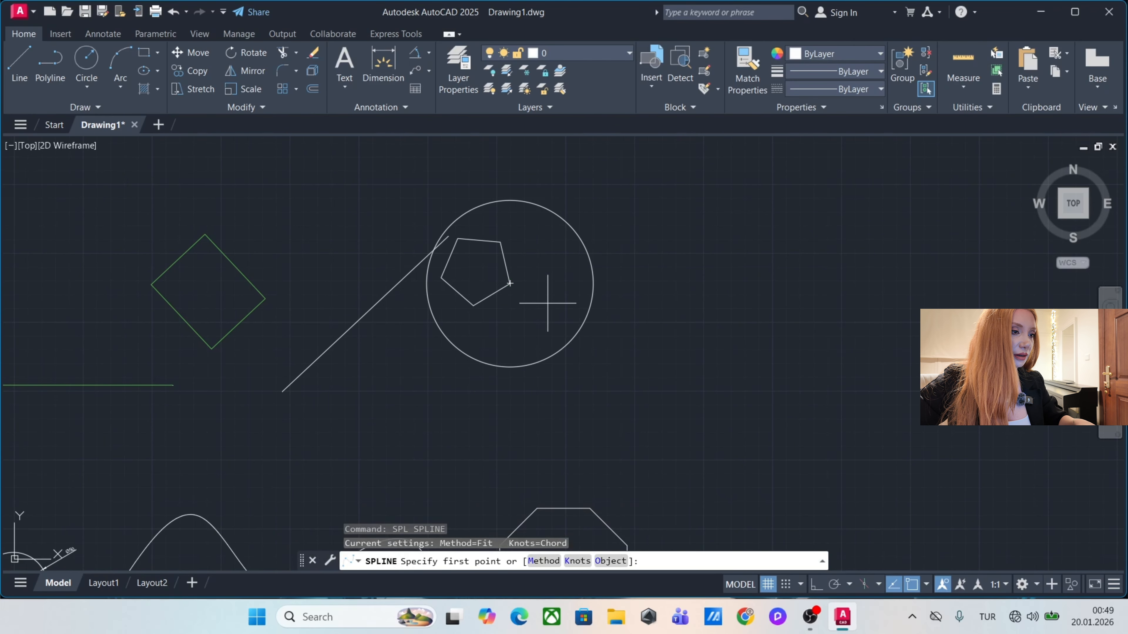
left_click(549, 304)
left_click(640, 267)
left_click(711, 302)
left_click(751, 215)
left_click(661, 178)
left_click(570, 200)
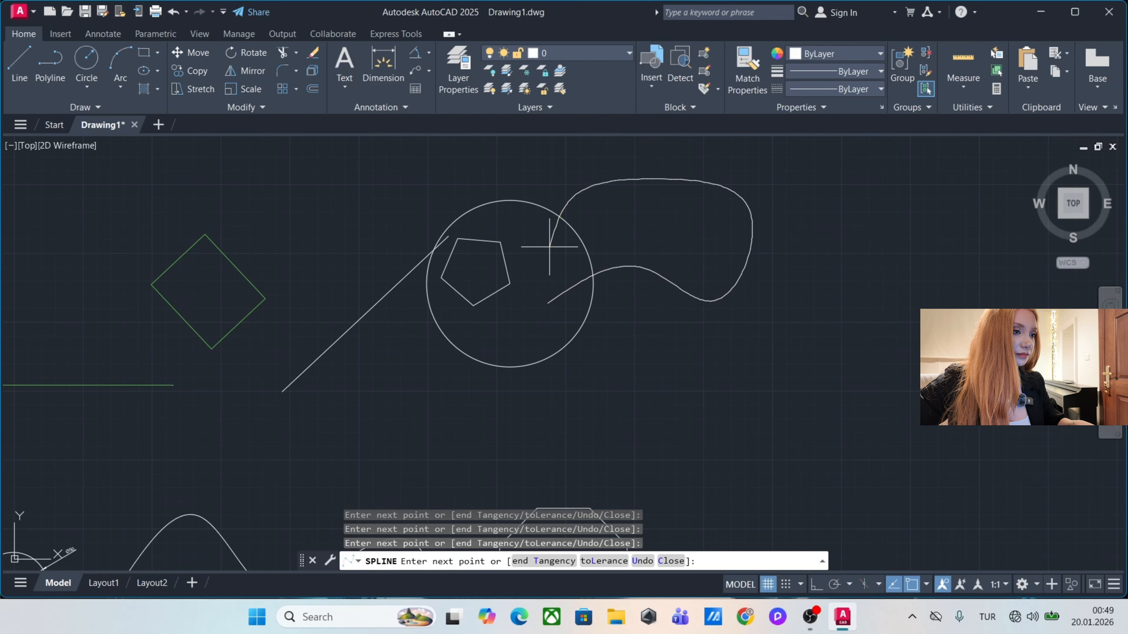
key("Return")
Delete the five-sided polygon inside the circle.
mouse_move(600, 252)
middle_mouse_down()
mouse_move(471, 257)
mouse_move(520, 246)
middle_mouse_up()
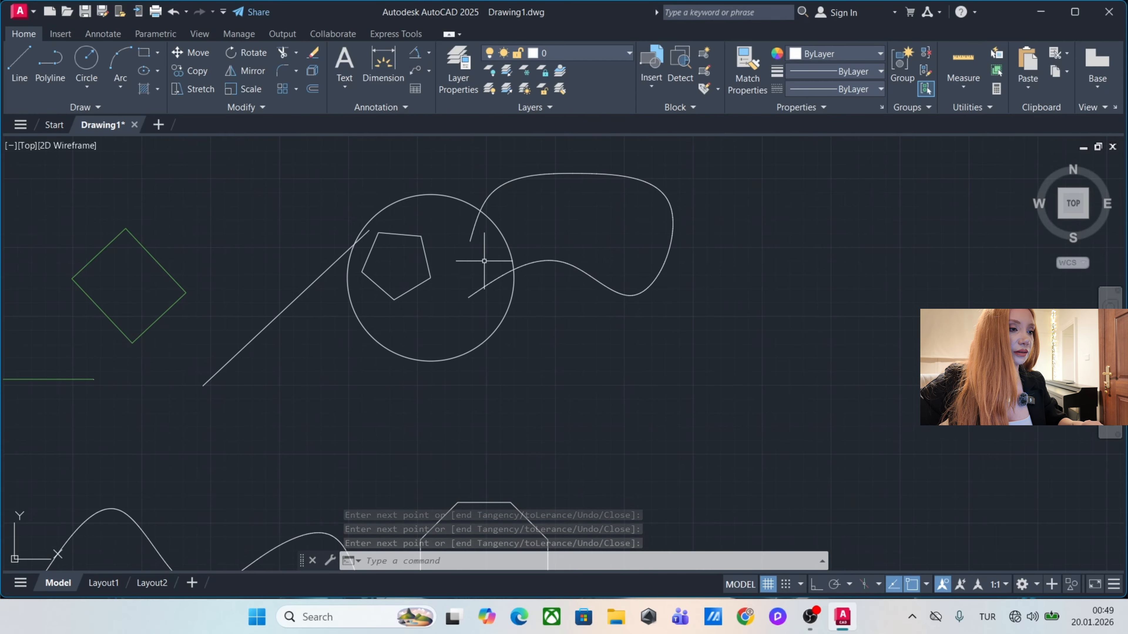
left_click(446, 265)
left_click(403, 264)
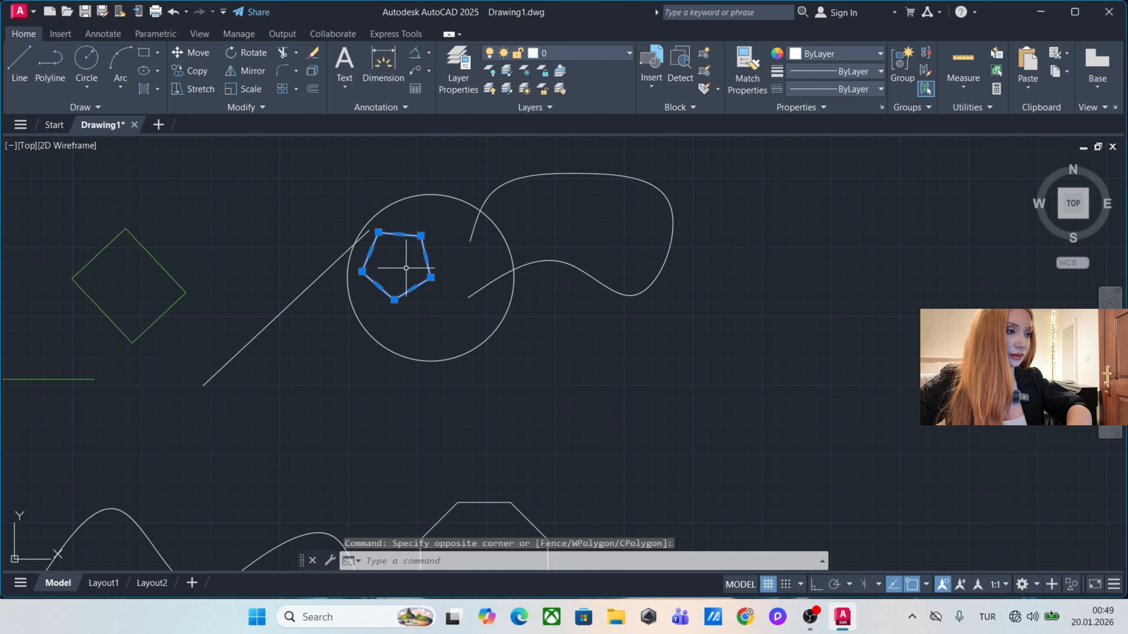
key("Delete")
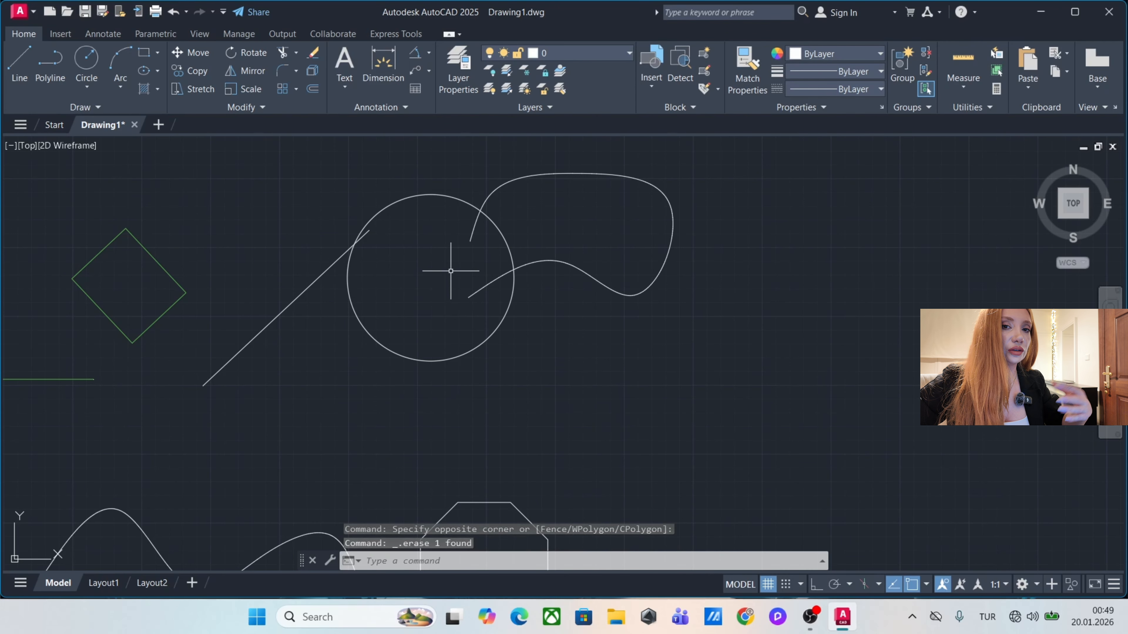
Draw a freehand-sized, slightly upright rectangle just to the right of the spline loop.
middle_click_drag(718, 259, 574, 279)
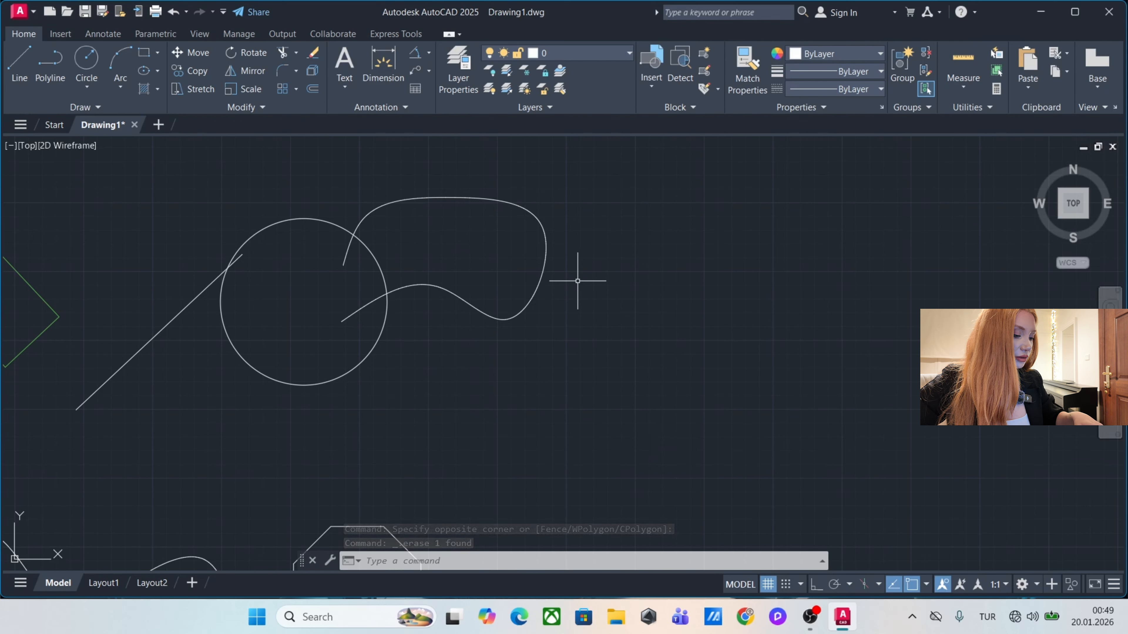
type("REC")
key("Return")
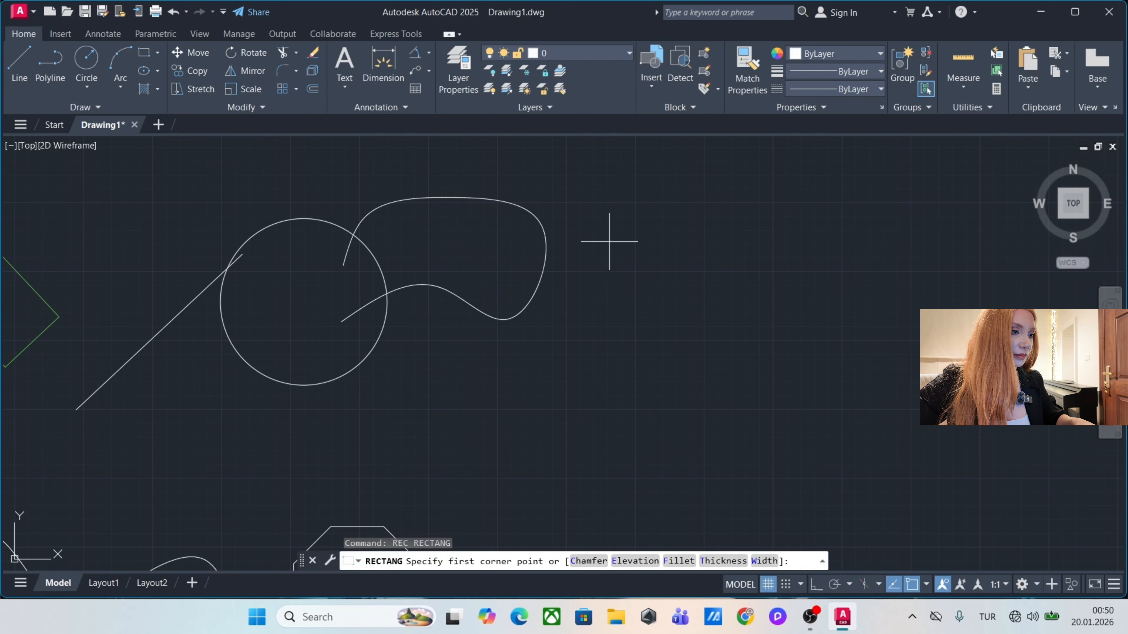
left_click(562, 217)
left_click(671, 344)
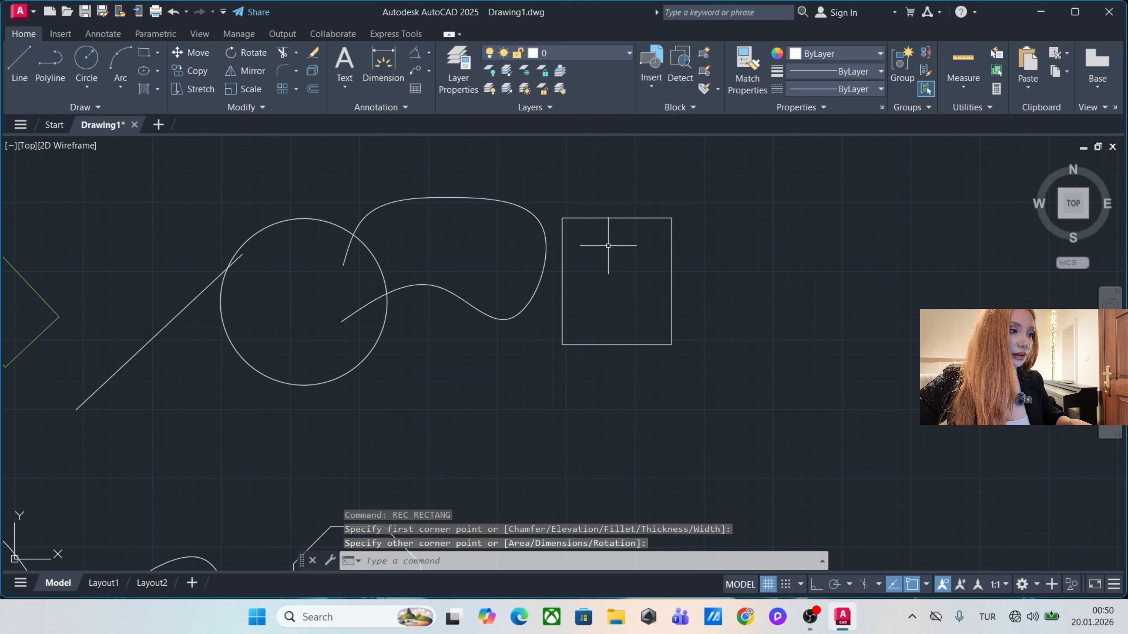
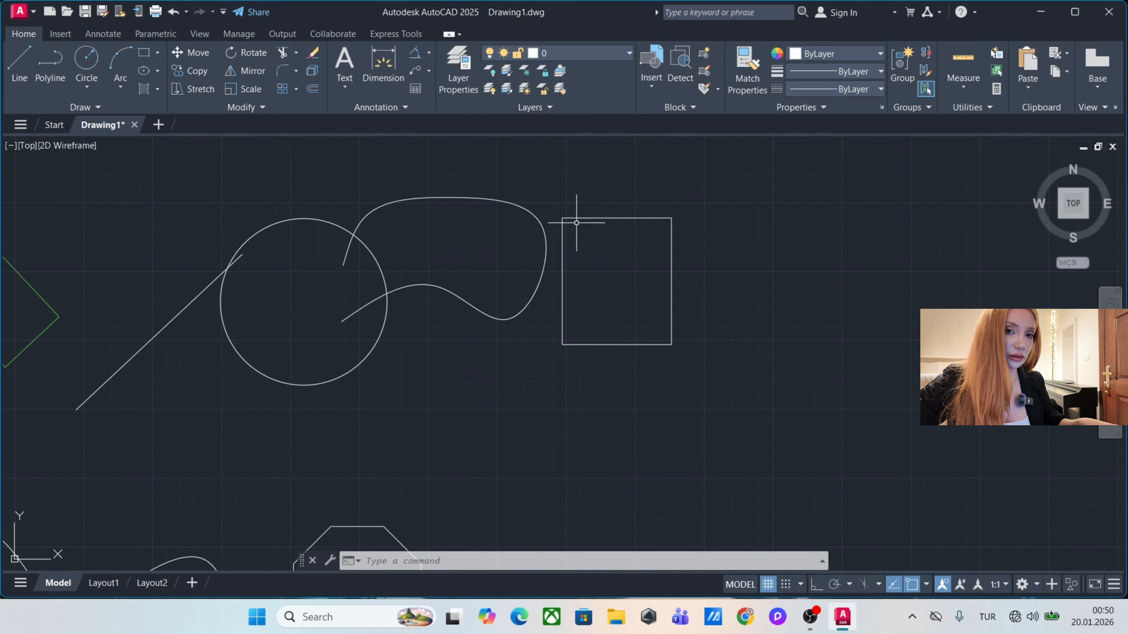
Restore the erased polygon with the OOPS command while keeping the new rectangle.
middle_click_drag(576, 223, 612, 236)
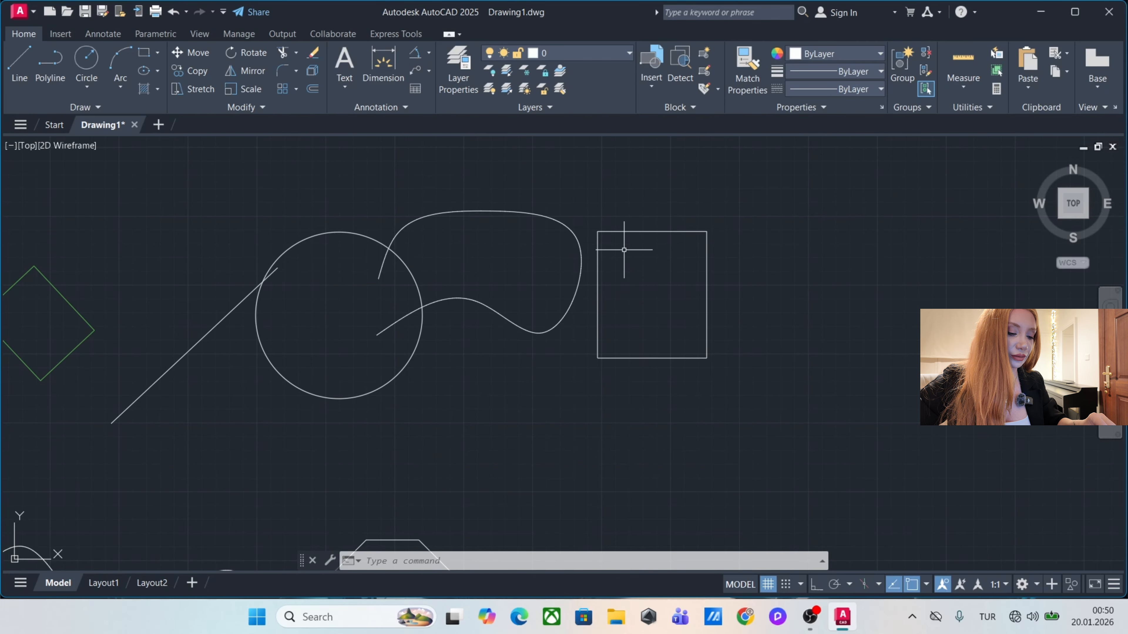
type("OOPS")
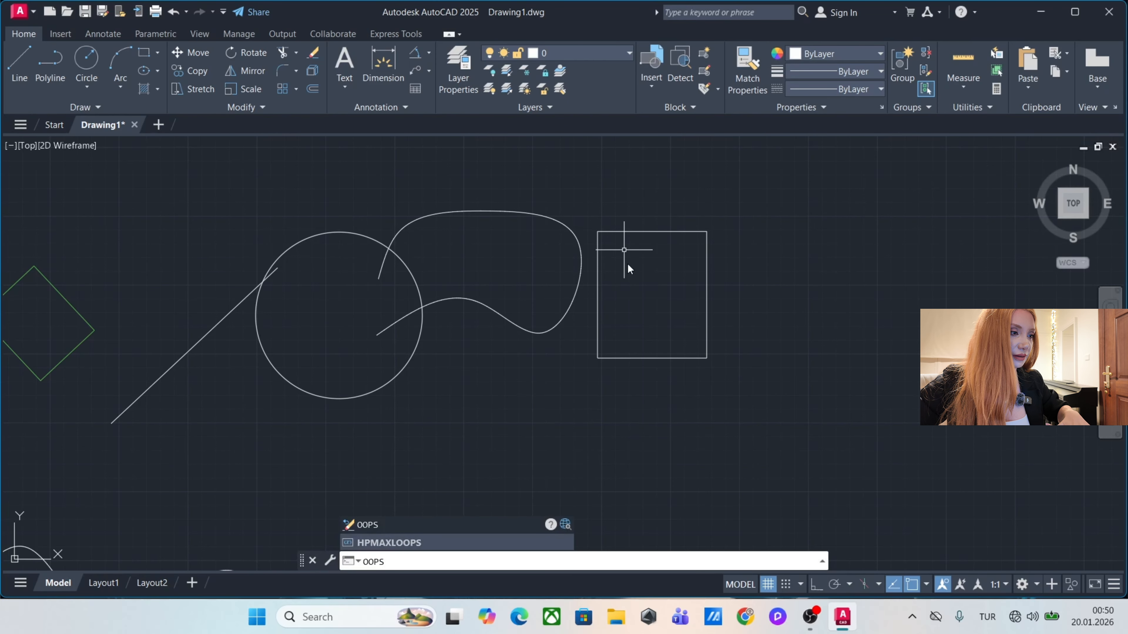
key("Return")
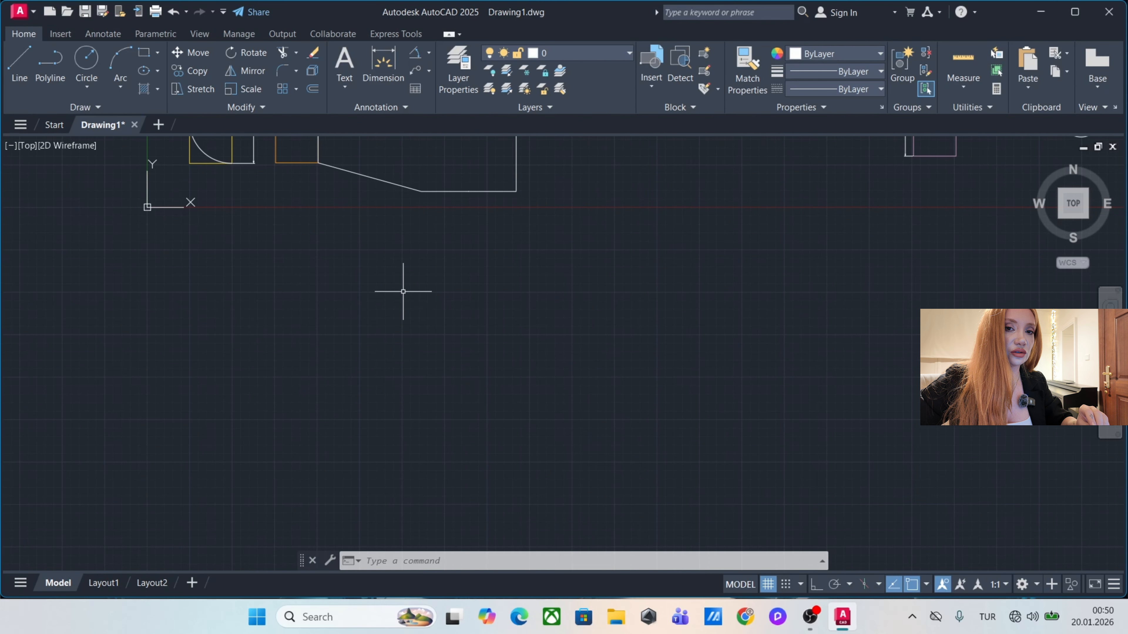
Draw a large upright rectangle in the empty area below the X axis, about one and a half times as tall as wide.
middle_click_drag(240, 291, 516, 262)
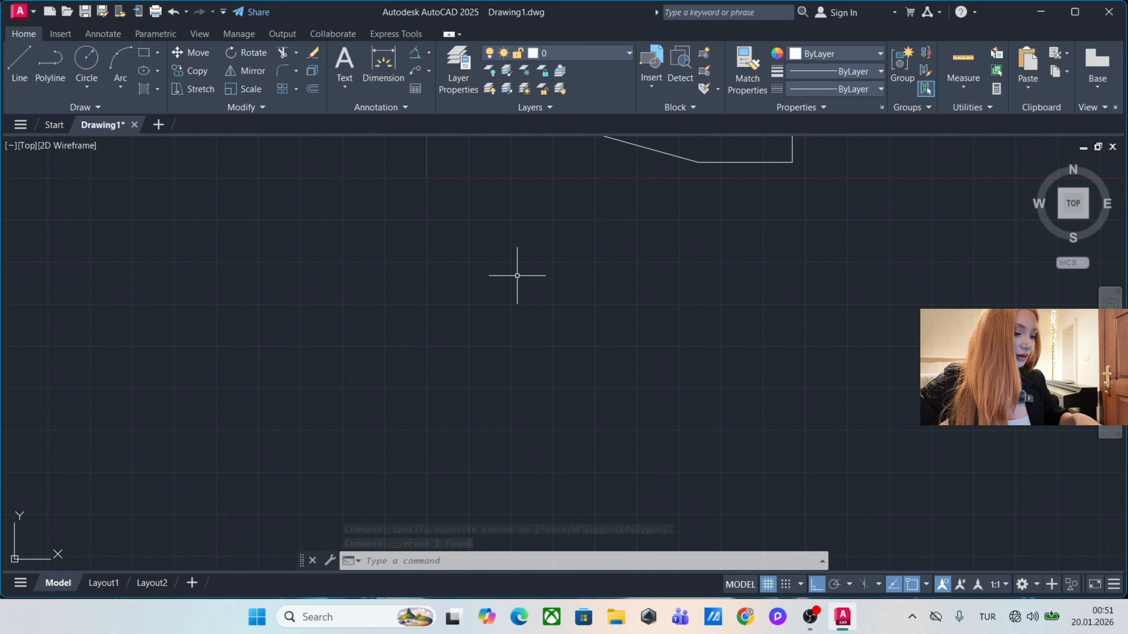
type("rec")
key("Return")
left_click(448, 209)
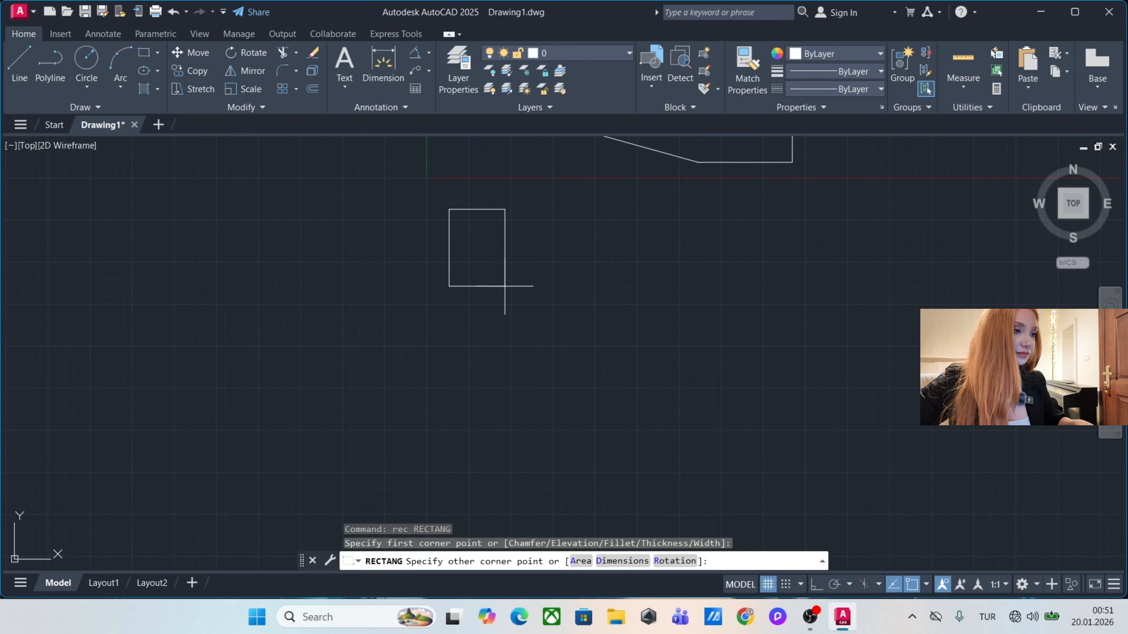
middle_click_drag(639, 493, 595, 358)
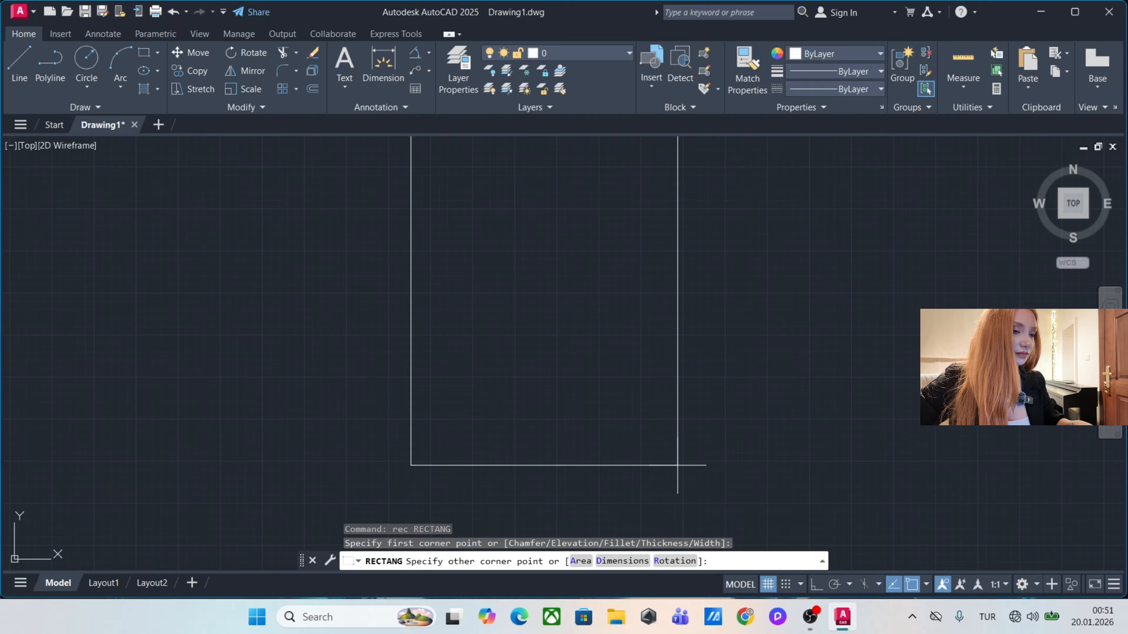
left_click(668, 458)
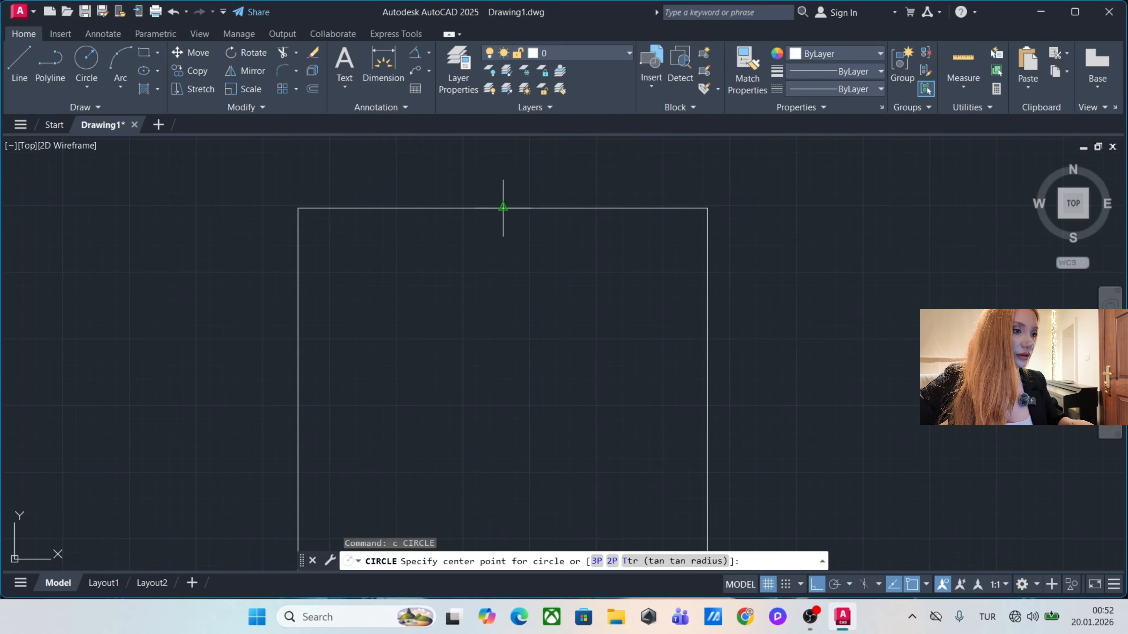
Draw a circle centred on the midpoint of the rectangle's top edge, its diameter a little under half the edge's length.
left_click(503, 207)
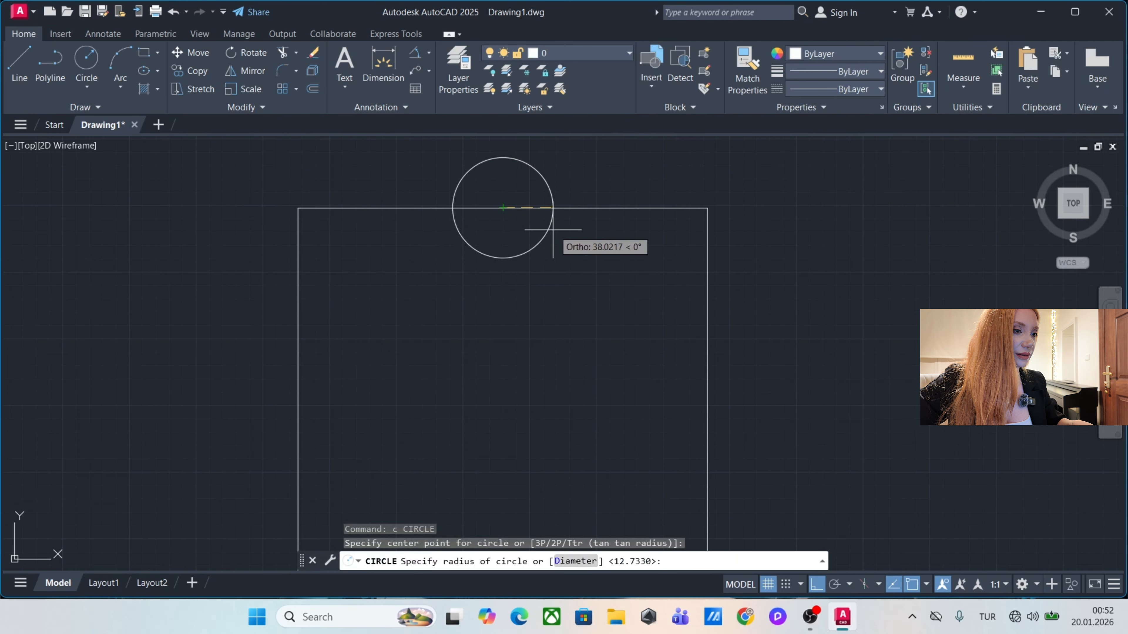
left_click(573, 208)
left_click(594, 187)
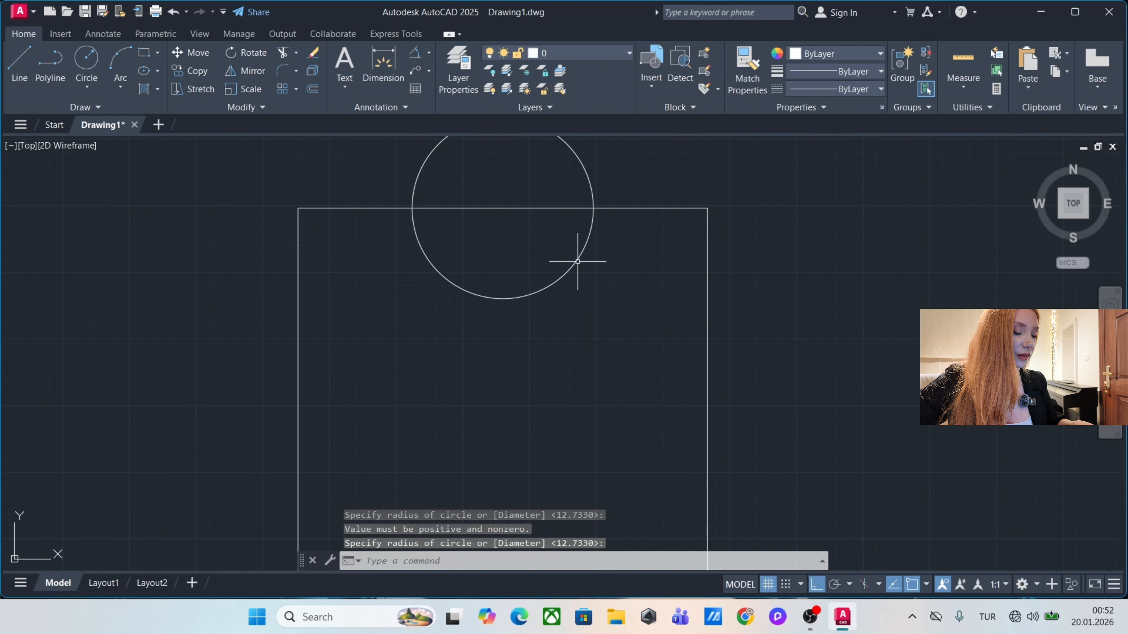
Draw a vertical polyline from the midpoint of the rectangle's top edge down to a point below its bottom edge.
scroll(572, 275, "down", 1)
scroll(569, 252, "down", 2)
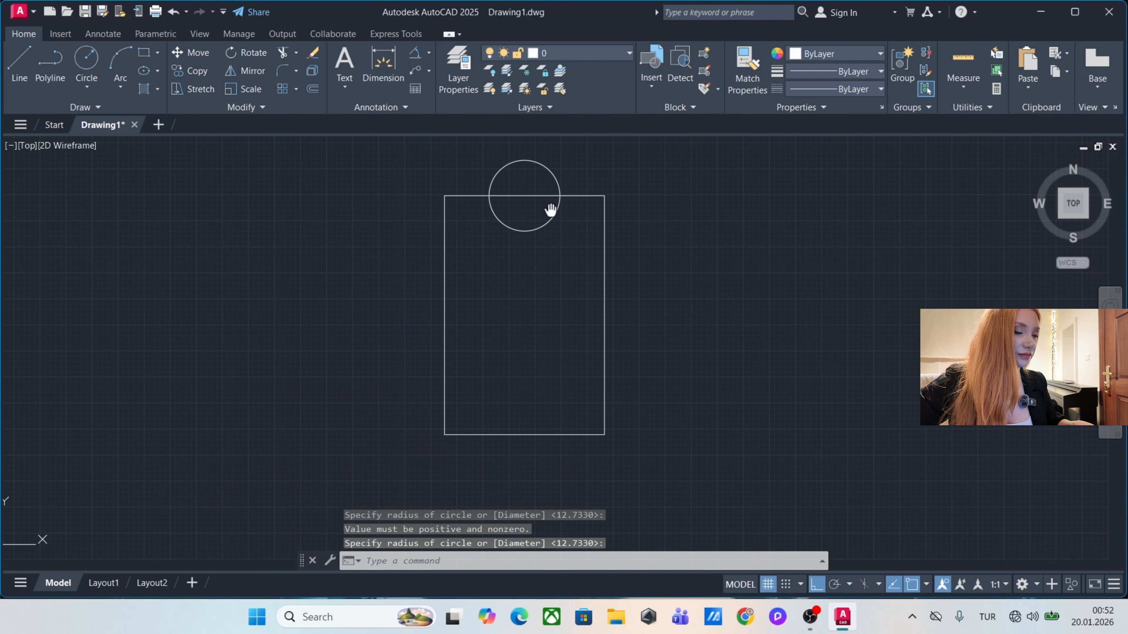
key("Escape")
type("pl")
key("Return")
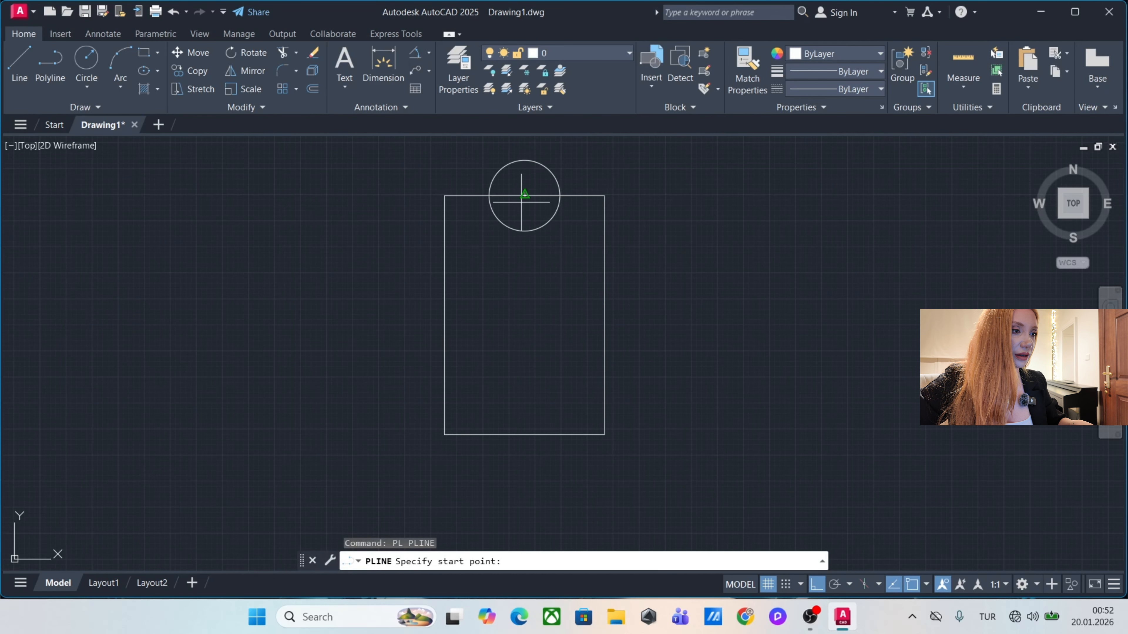
left_click(525, 195)
left_click(526, 497)
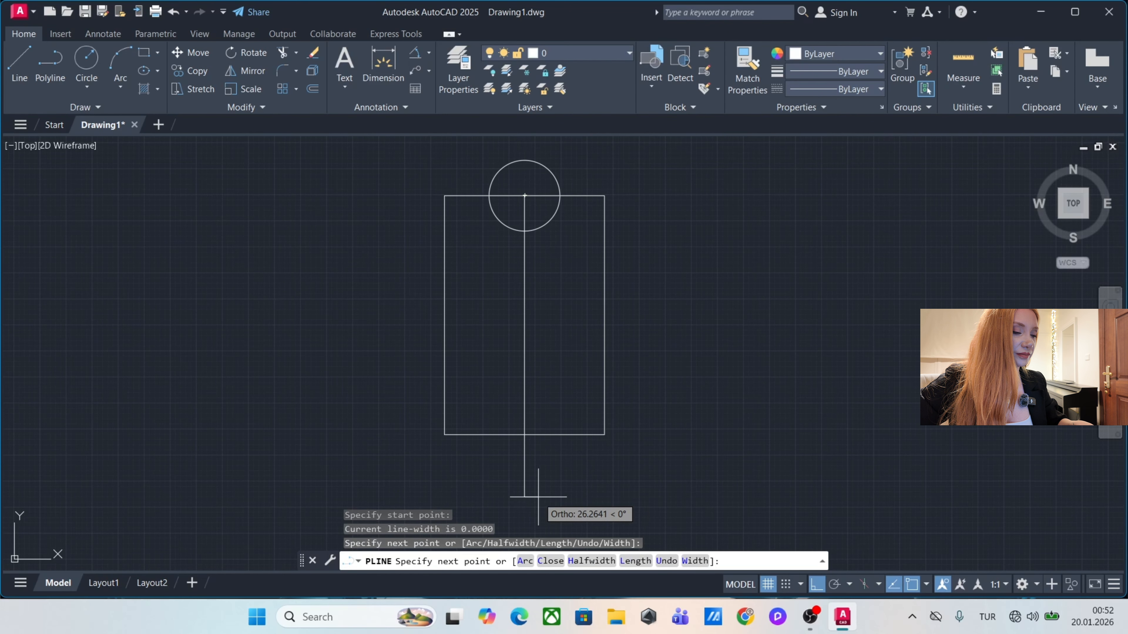
key("Return")
Draw a horizontal polyline from the midpoint of the rectangle's left edge to a point beyond its right edge.
key("Return")
left_click(444, 315)
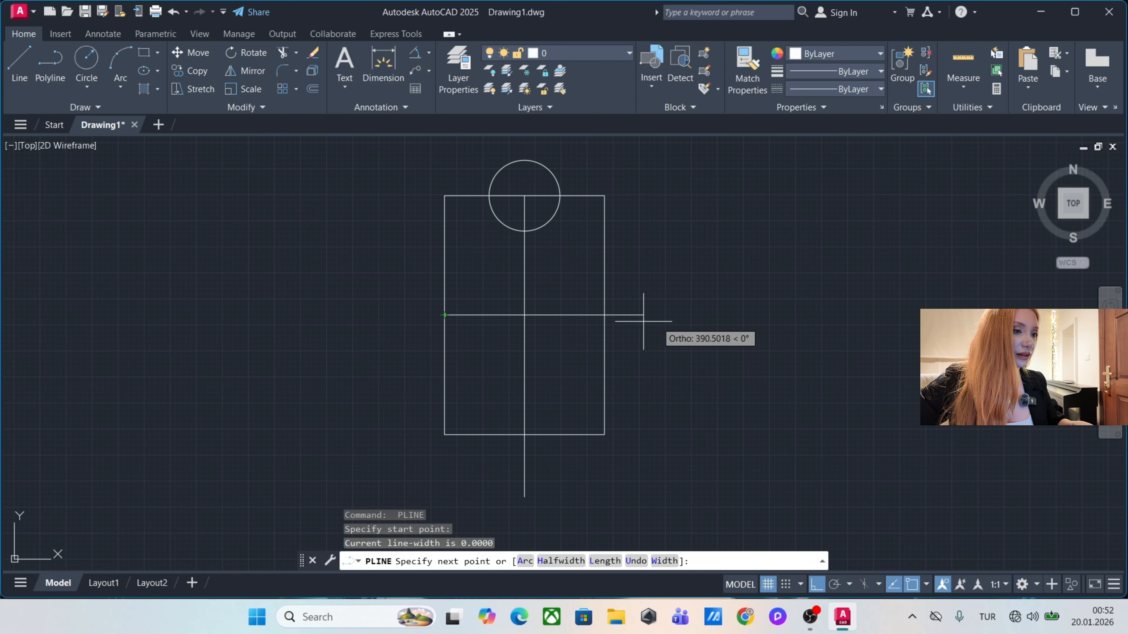
left_click(714, 315)
middle_click_drag(574, 332, 563, 296)
key("Escape")
key("Escape")
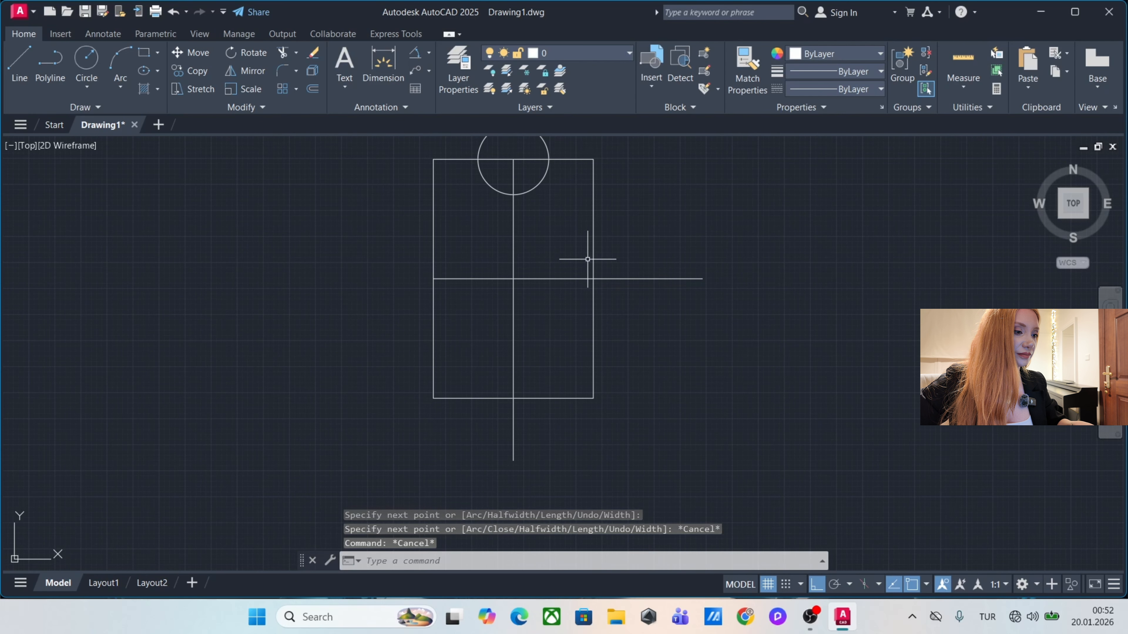
Mirror the circle across the horizontal centre line, starting at the right edge's midpoint and keeping the source object.
middle_click_drag(561, 252, 559, 277)
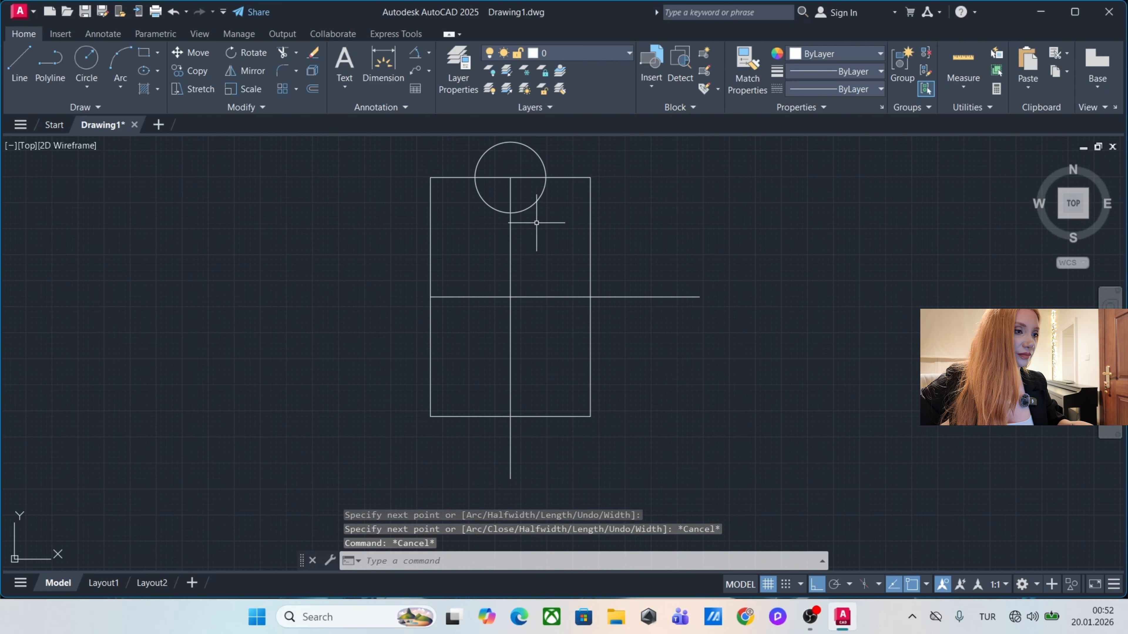
left_click(527, 212)
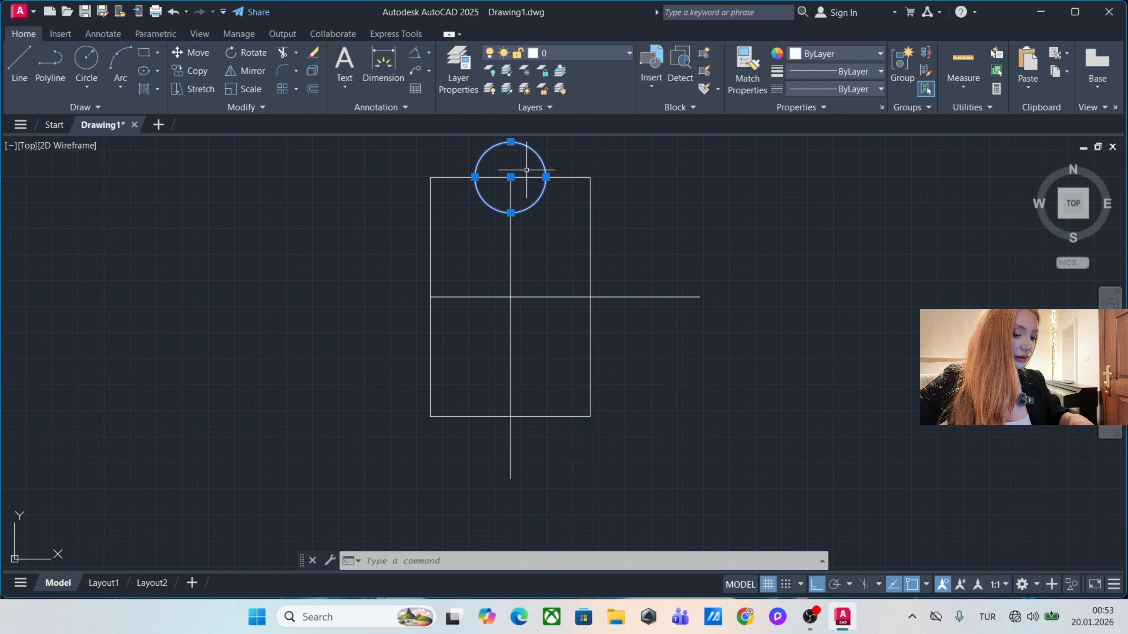
type("mi")
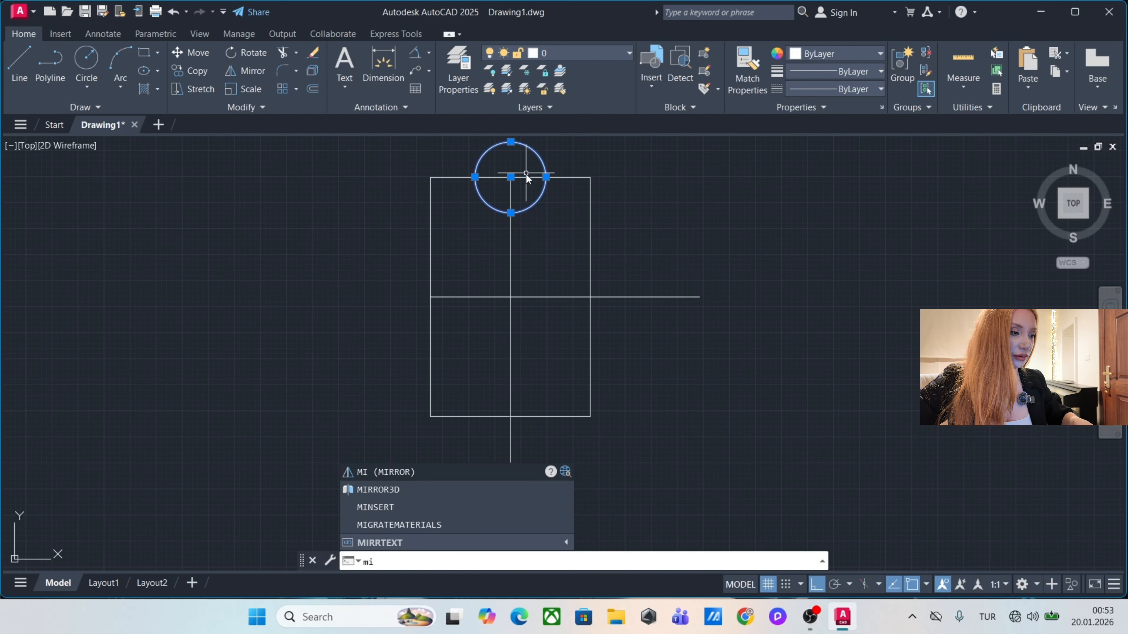
key("Return")
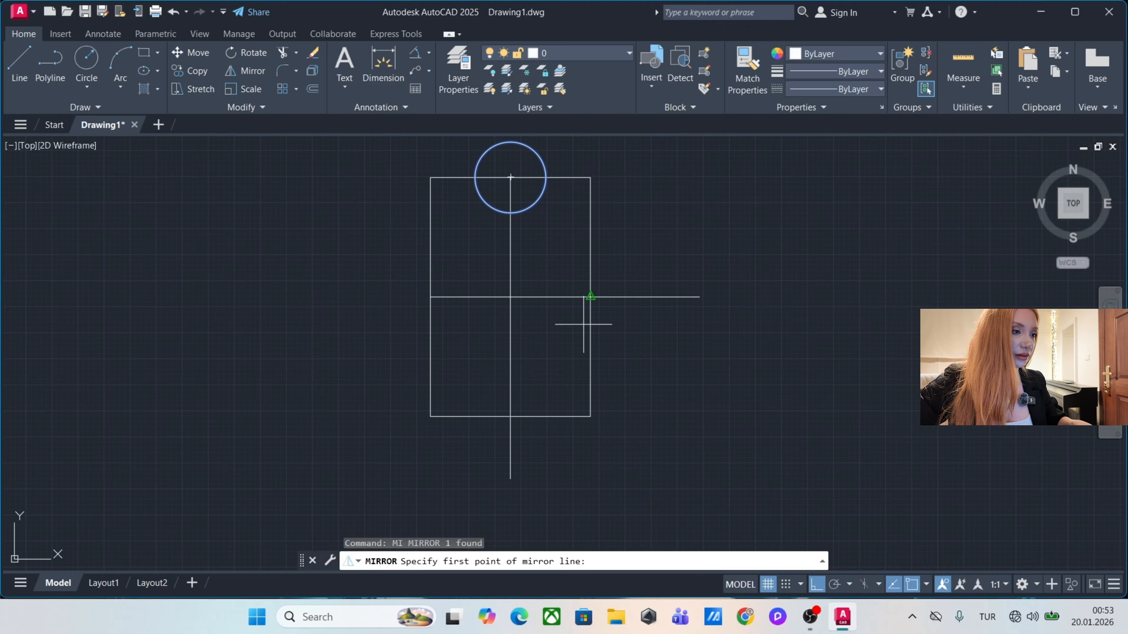
left_click(590, 296)
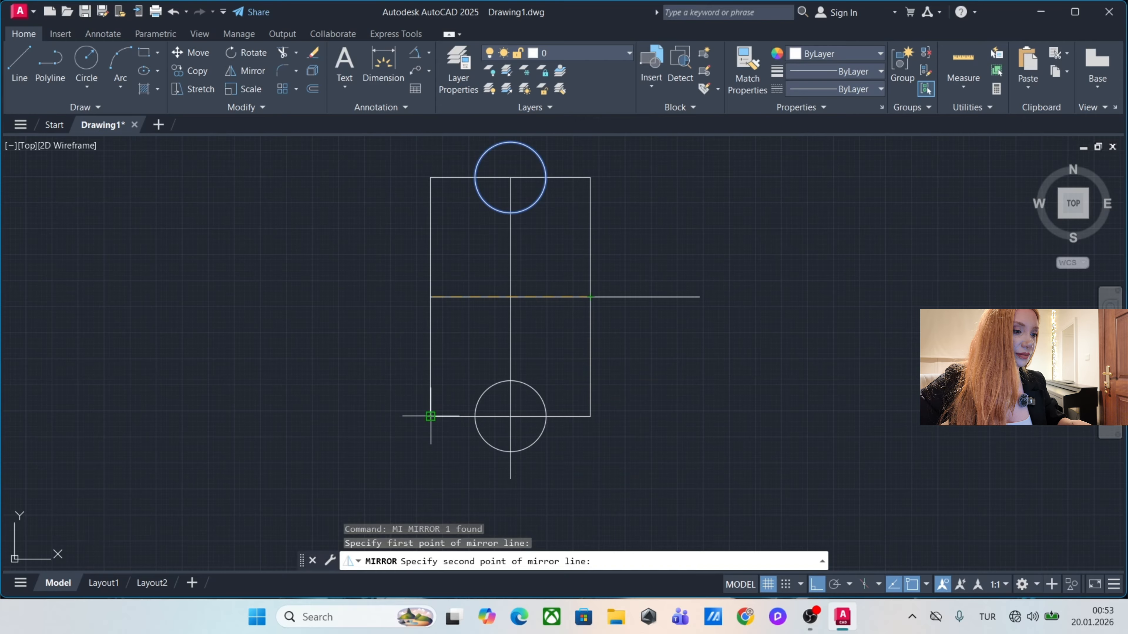
left_click(332, 404)
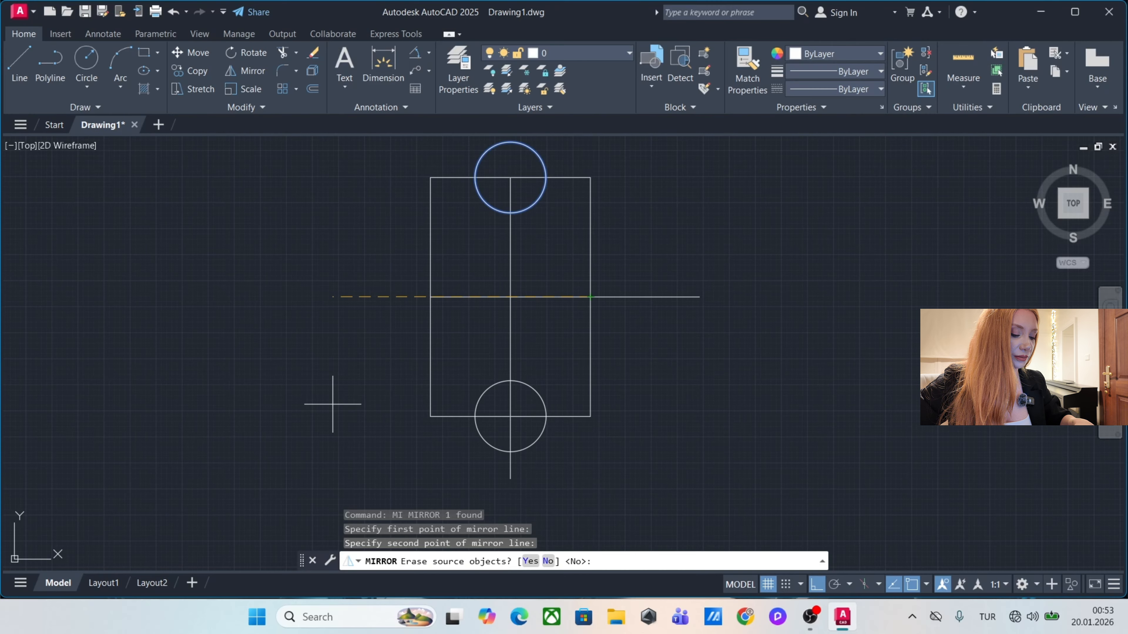
key("Return")
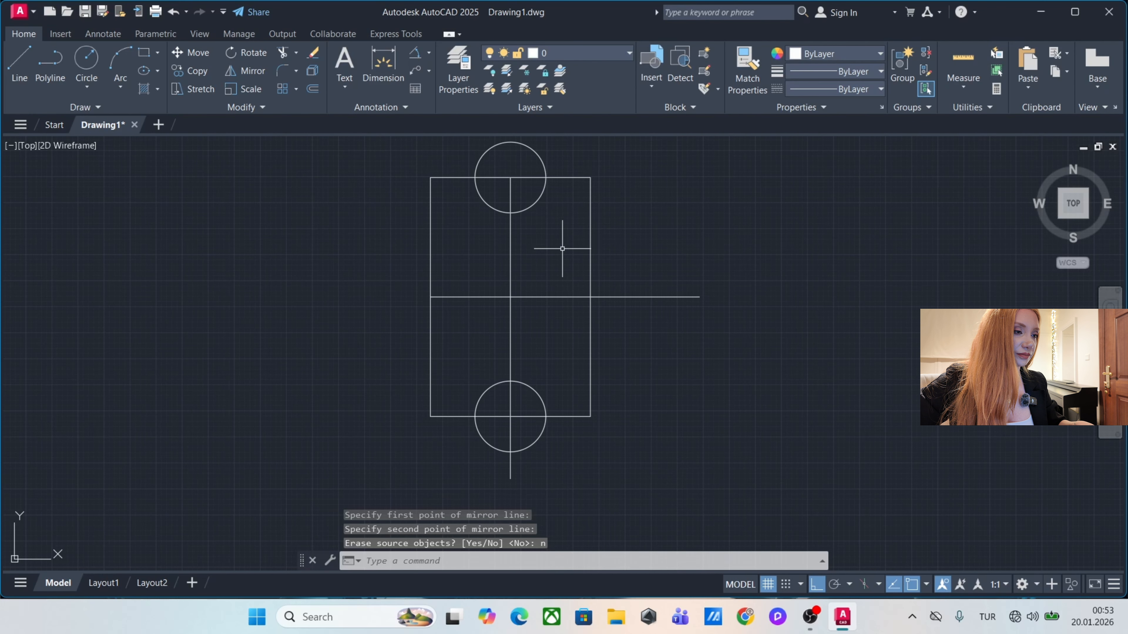
Copy the upper circle from its centre to the intersection of the two centre lines.
middle_click_drag(564, 247, 584, 245)
left_click(556, 202)
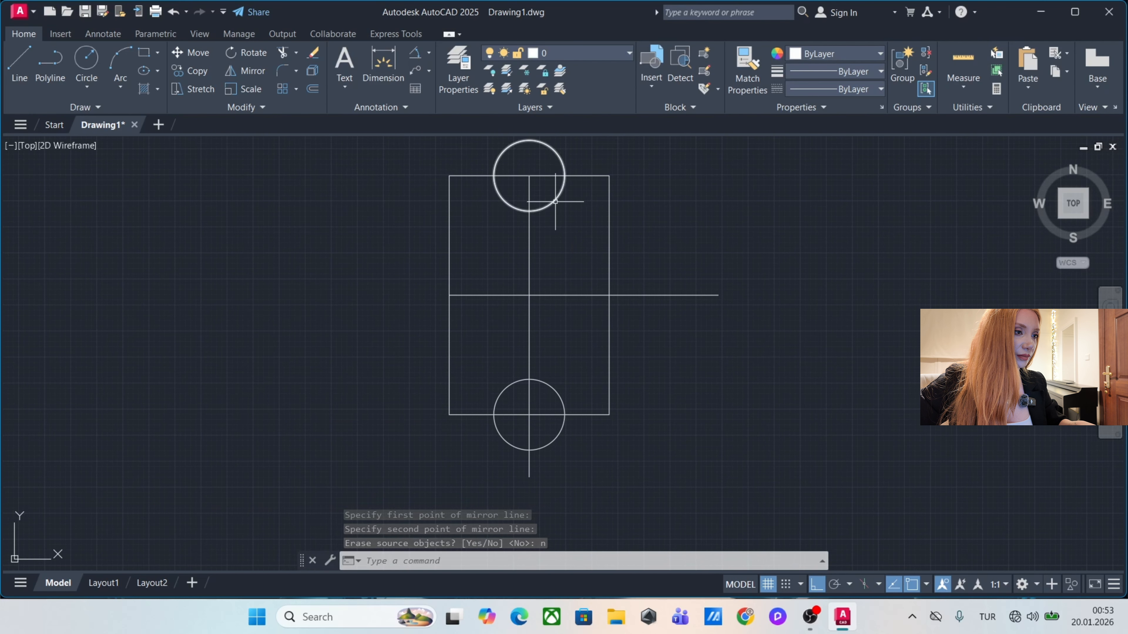
type("co")
key("Return")
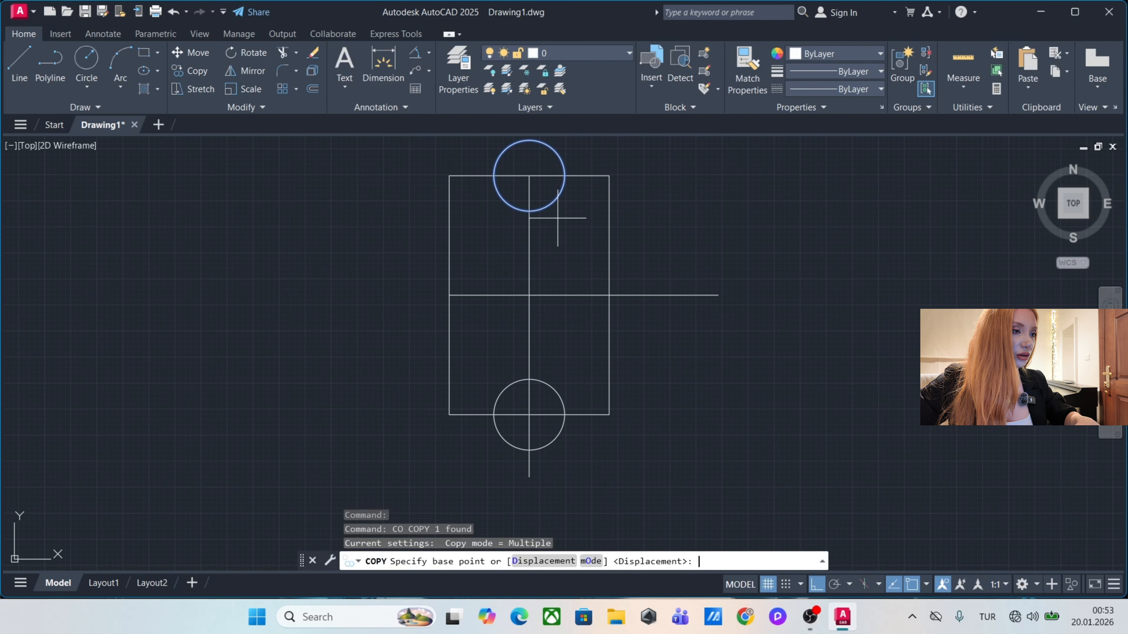
left_click(529, 176)
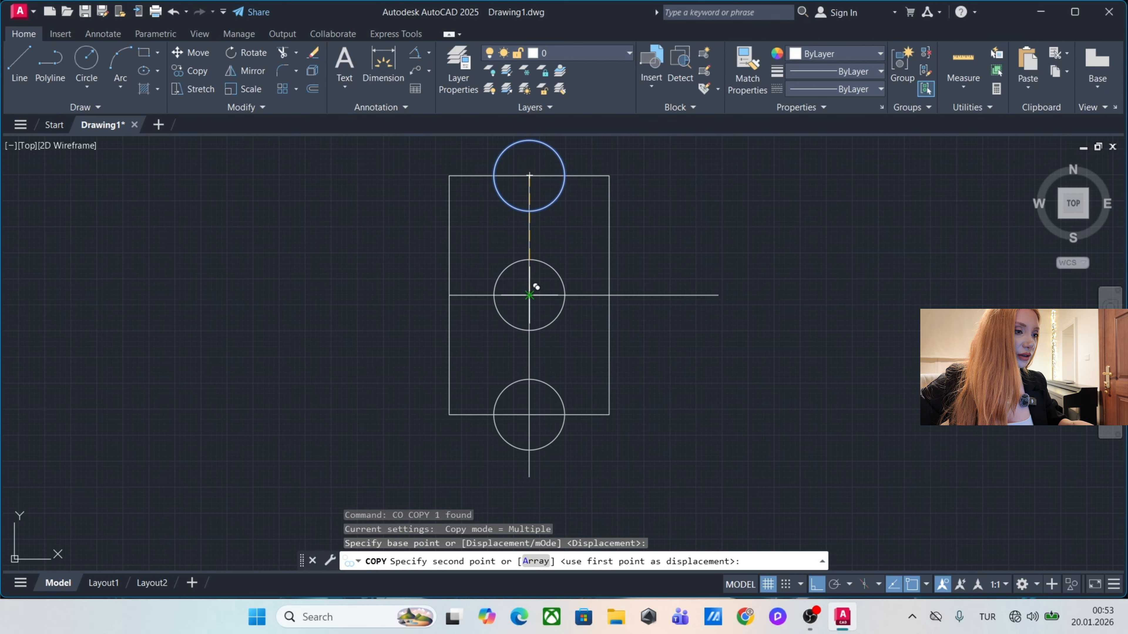
left_click(536, 287)
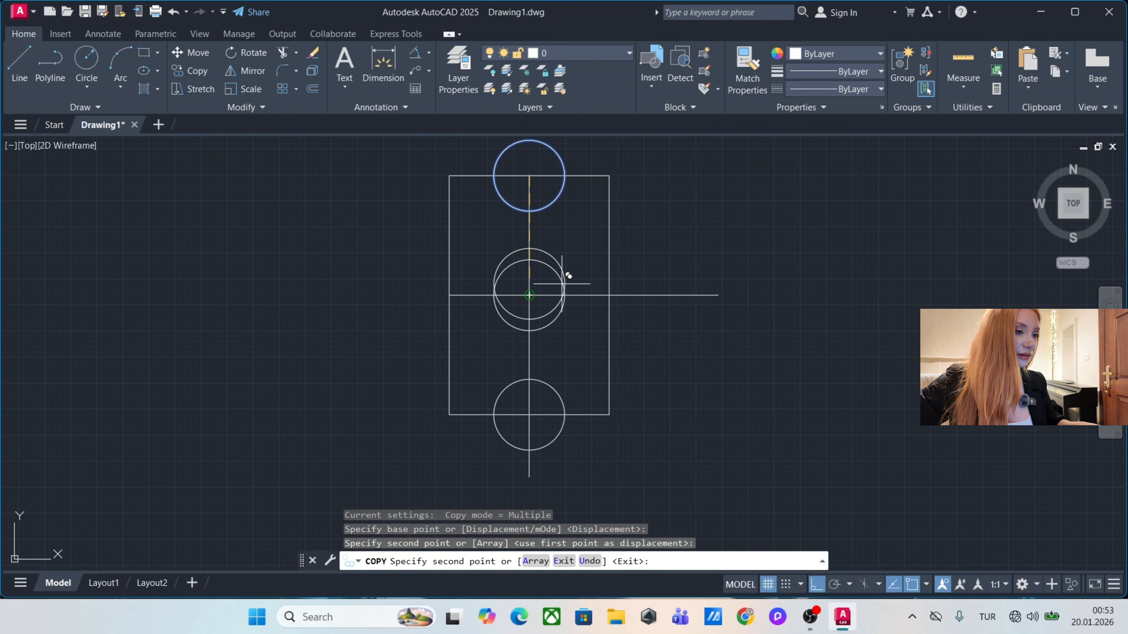
Trim the part of the horizontal centre line that extends beyond the rectangle's right edge.
key("Escape")
mouse_move(607, 259)
middle_mouse_down()
mouse_move(594, 250)
mouse_move(595, 272)
middle_mouse_up()
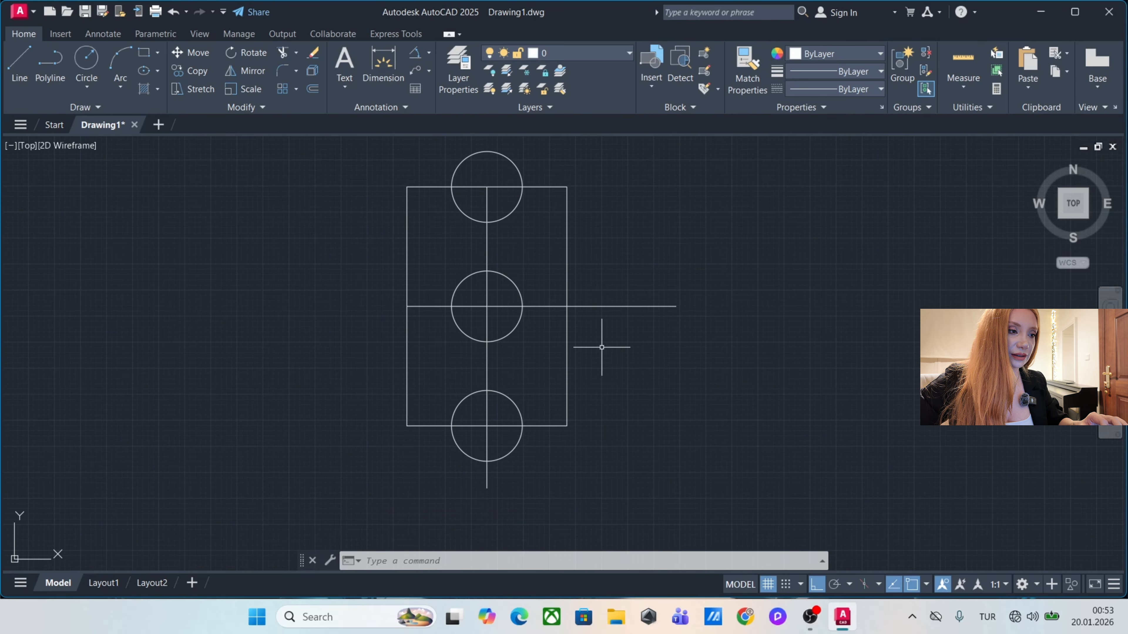
type("TR")
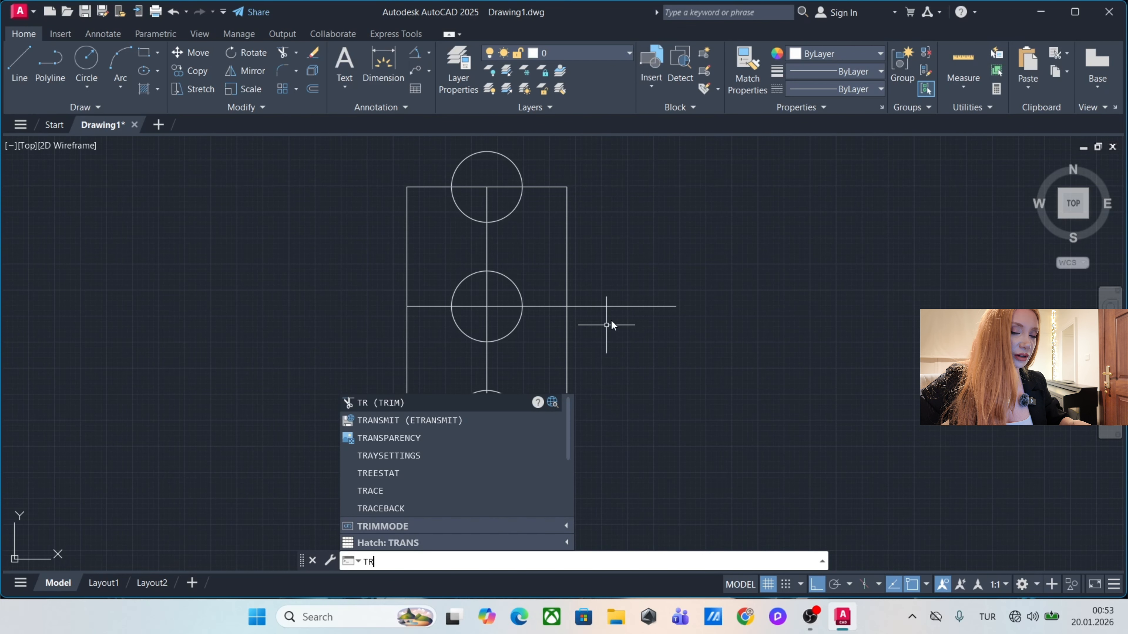
key("space")
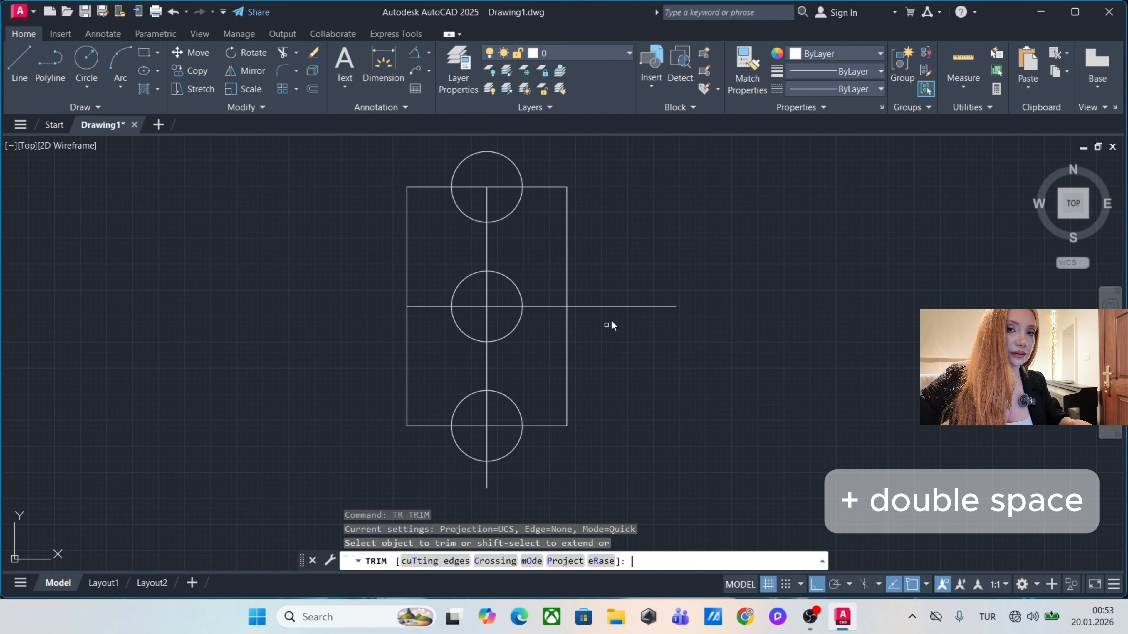
key("space")
left_click(618, 315)
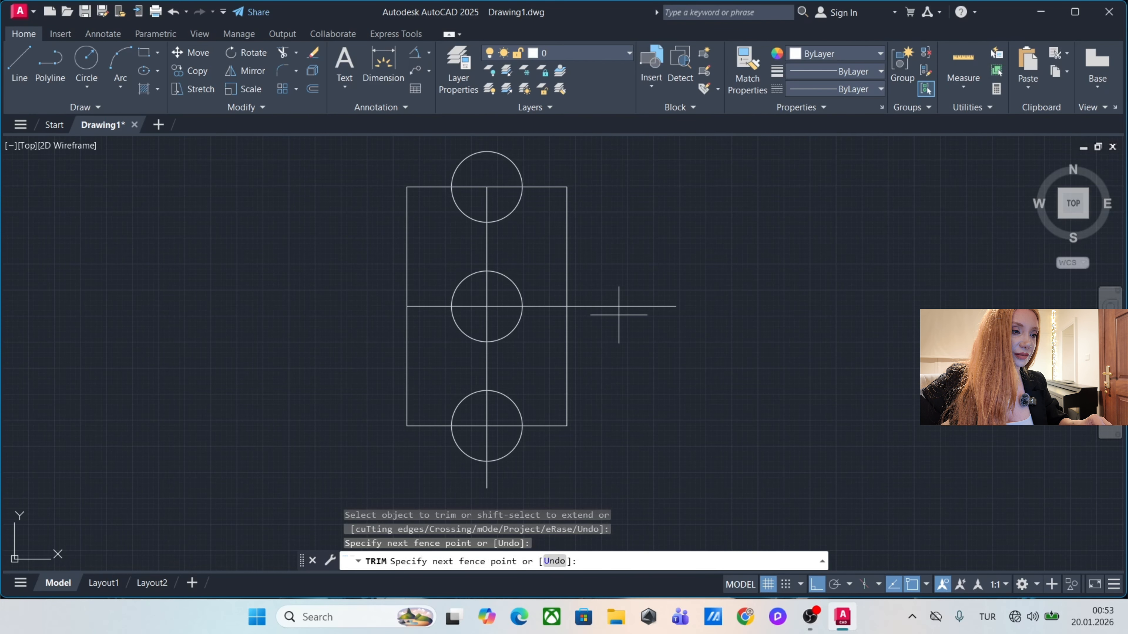
left_click(606, 279)
key("space")
Trim the halves of the upper and lower circles outside the rectangle and remove the vertical line's part below it.
left_click(522, 161)
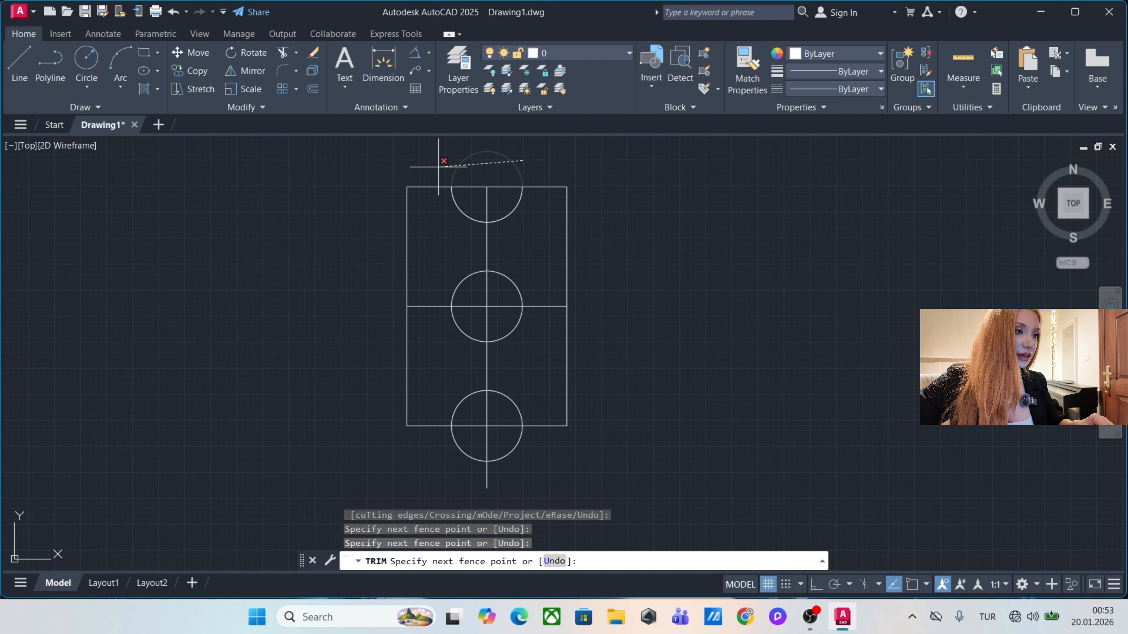
left_click(435, 156)
key("space")
left_click(539, 452)
left_click(434, 448)
key("space")
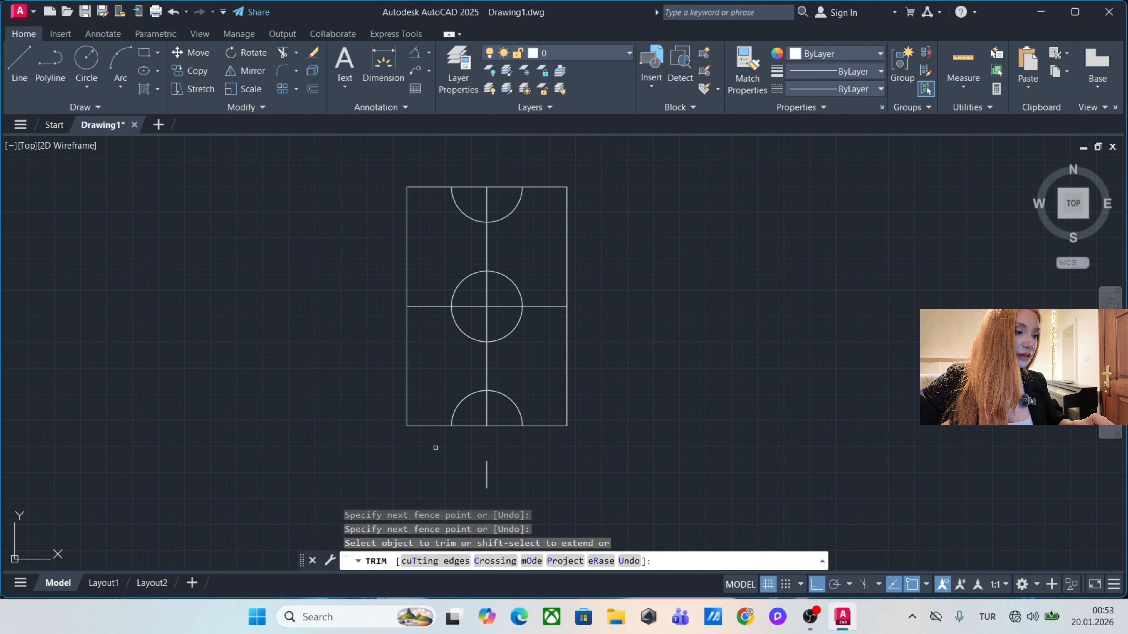
left_click(546, 470)
key("space")
scroll(476, 286, "up", 2)
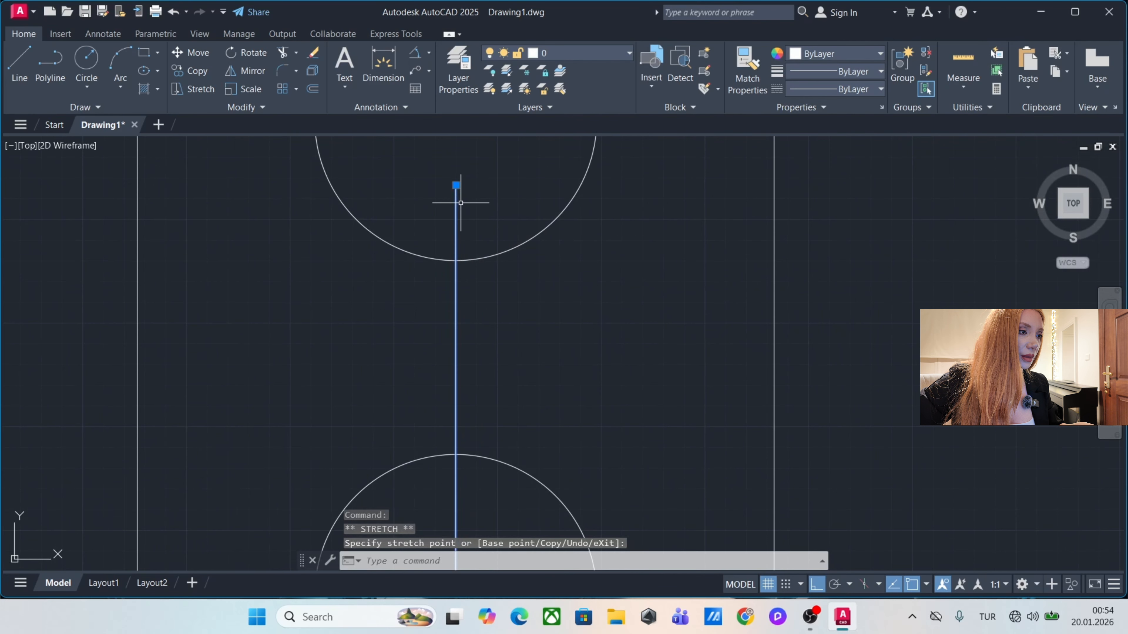
middle_click_drag(476, 172, 478, 265)
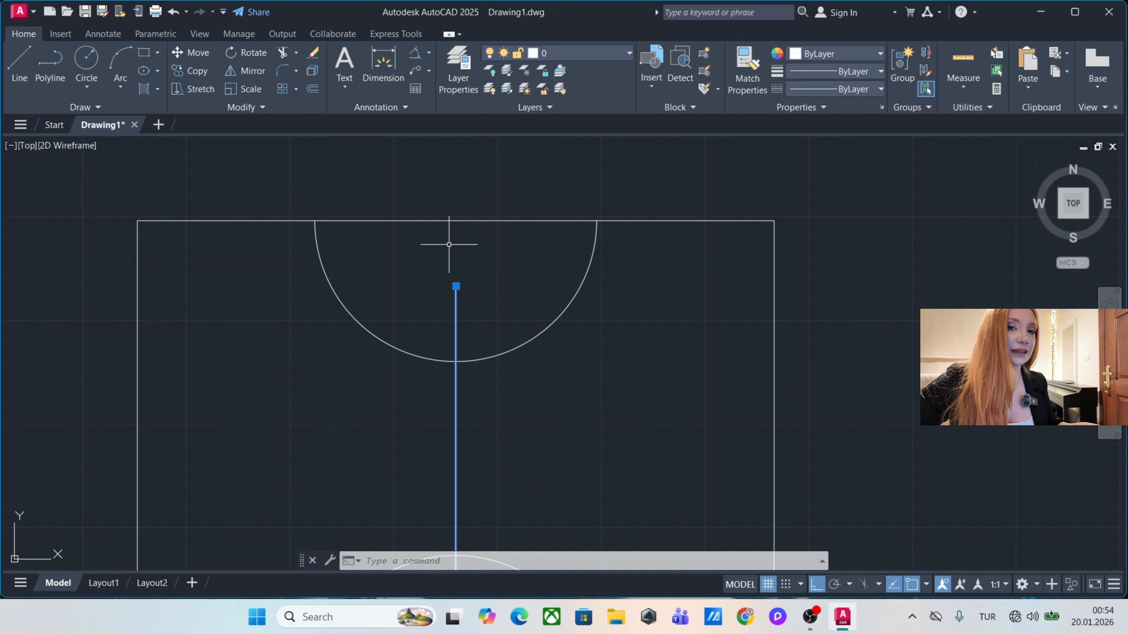
left_click(457, 288)
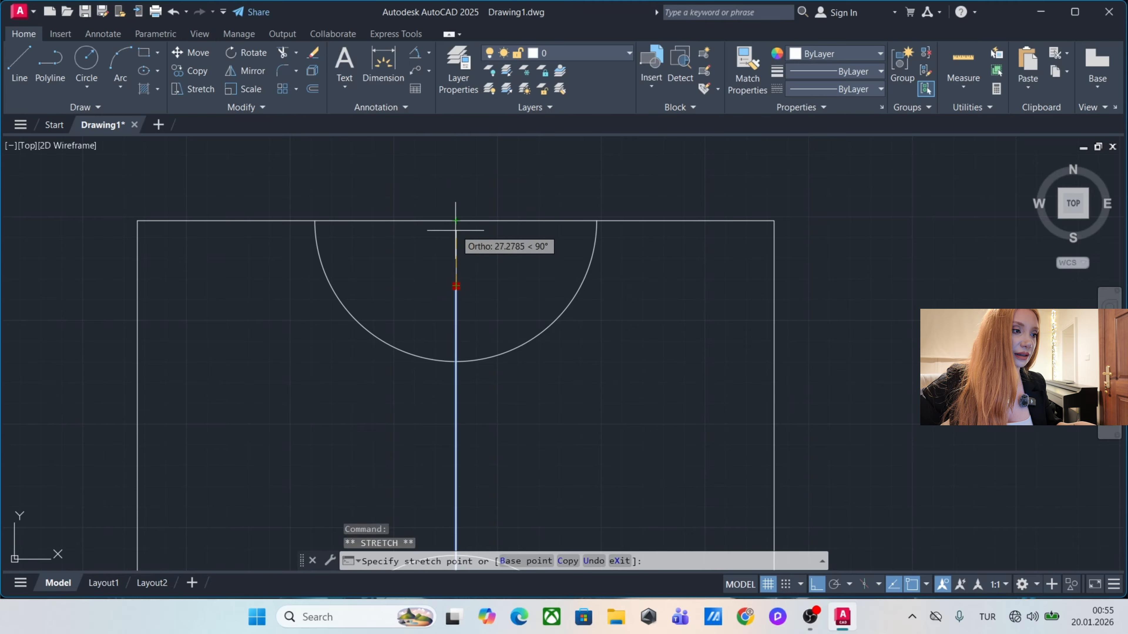
key("Escape")
middle_click_drag(477, 270, 487, 270)
type("tr")
key("Escape")
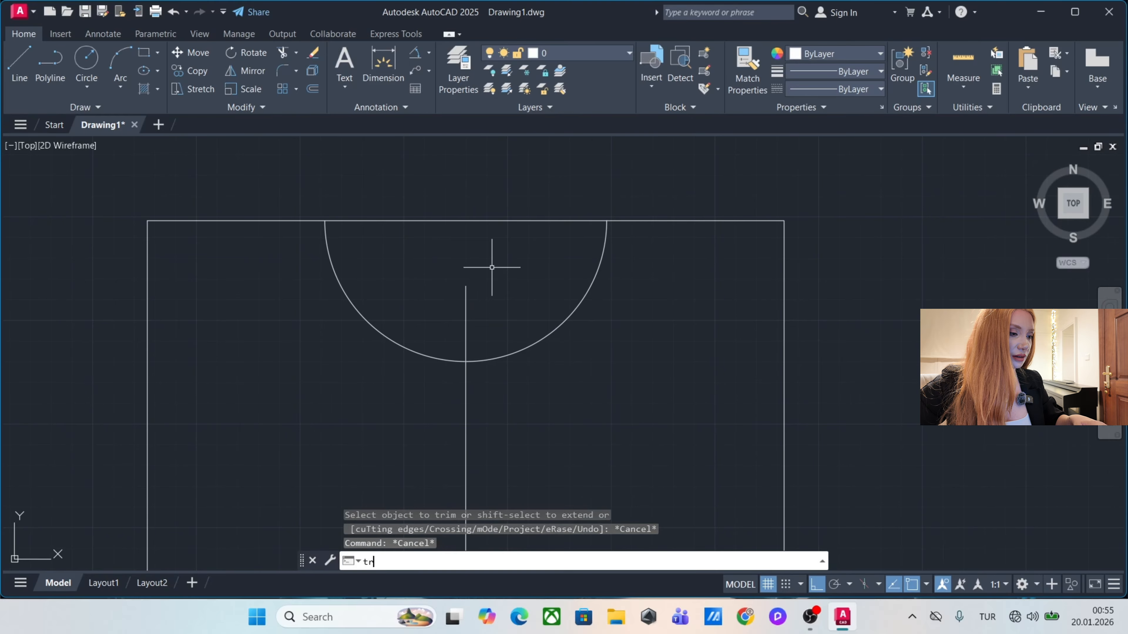
Extend the vertical centre line up to the rectangle's top edge from within the Trim command.
type("tr")
key("Return")
left_click(492, 267)
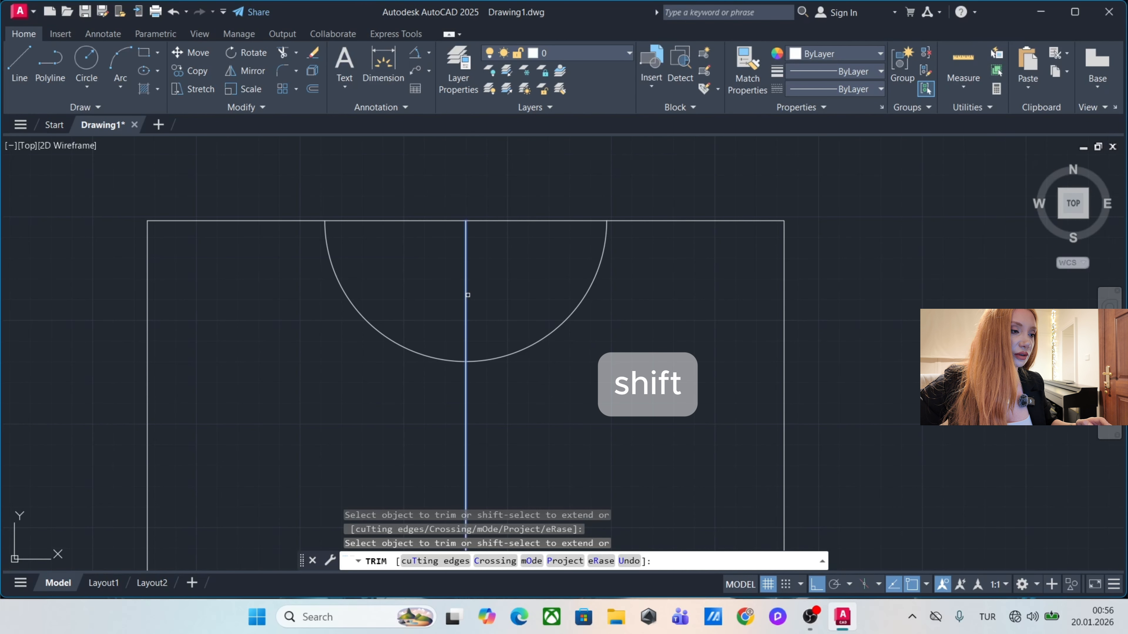
left_click(468, 295, "shift")
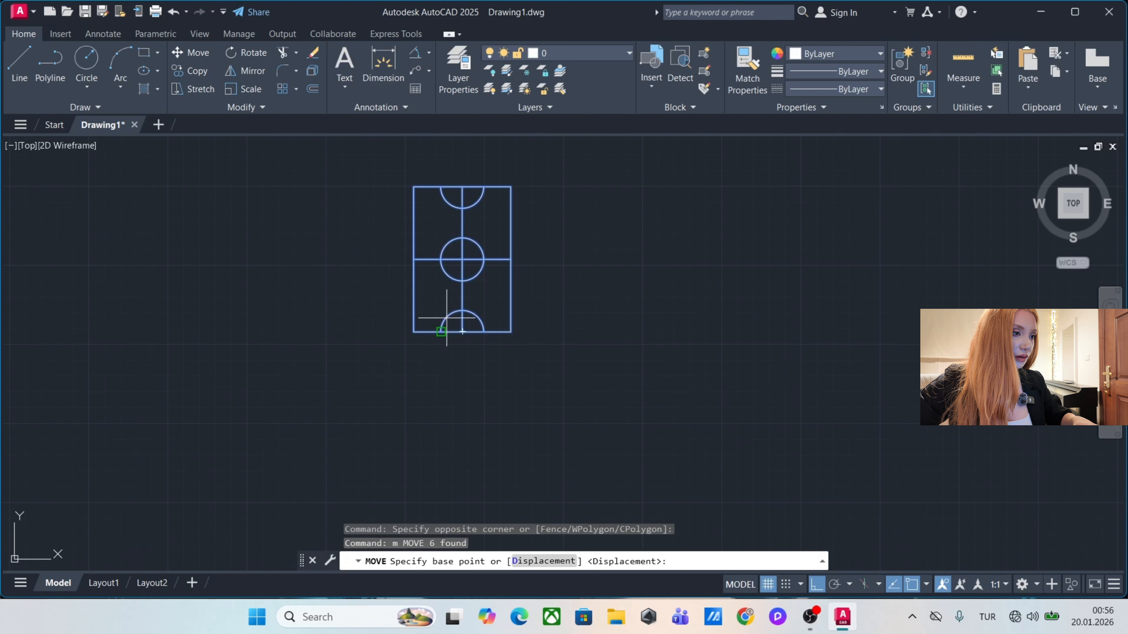
Move the whole selected court drawing slightly downward from a base point on its bottom edge.
left_click(440, 323)
left_click(466, 373)
middle_click_drag(508, 361, 493, 338)
key("Escape")
key("Escape")
key("Escape")
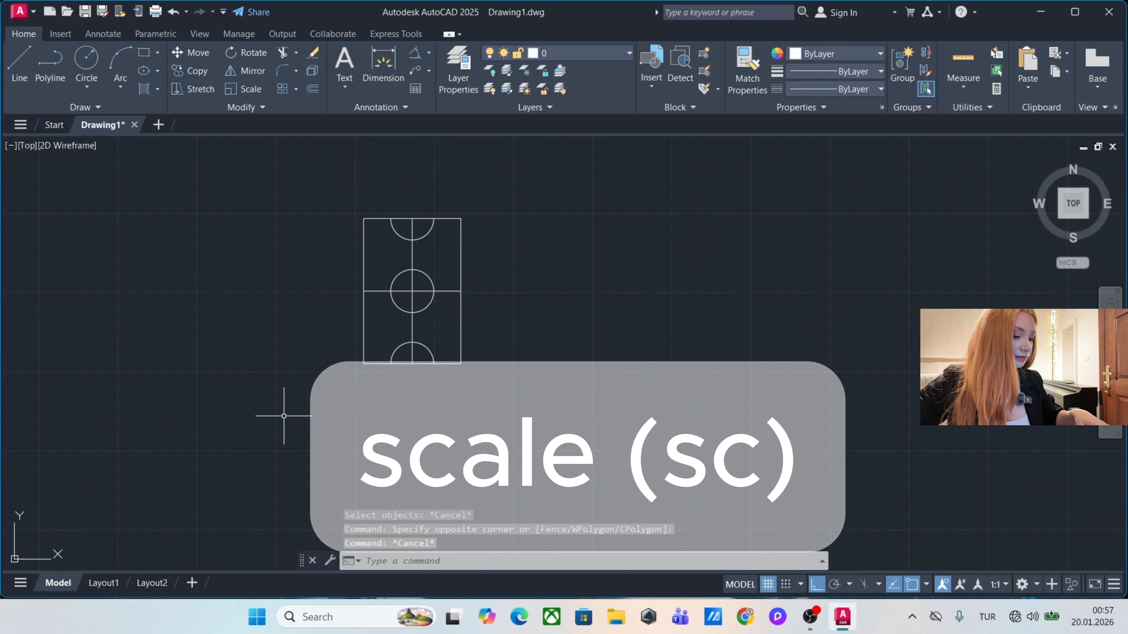
Scale the whole court drawing by a factor of 2 about the centre of its middle circle.
type("SC")
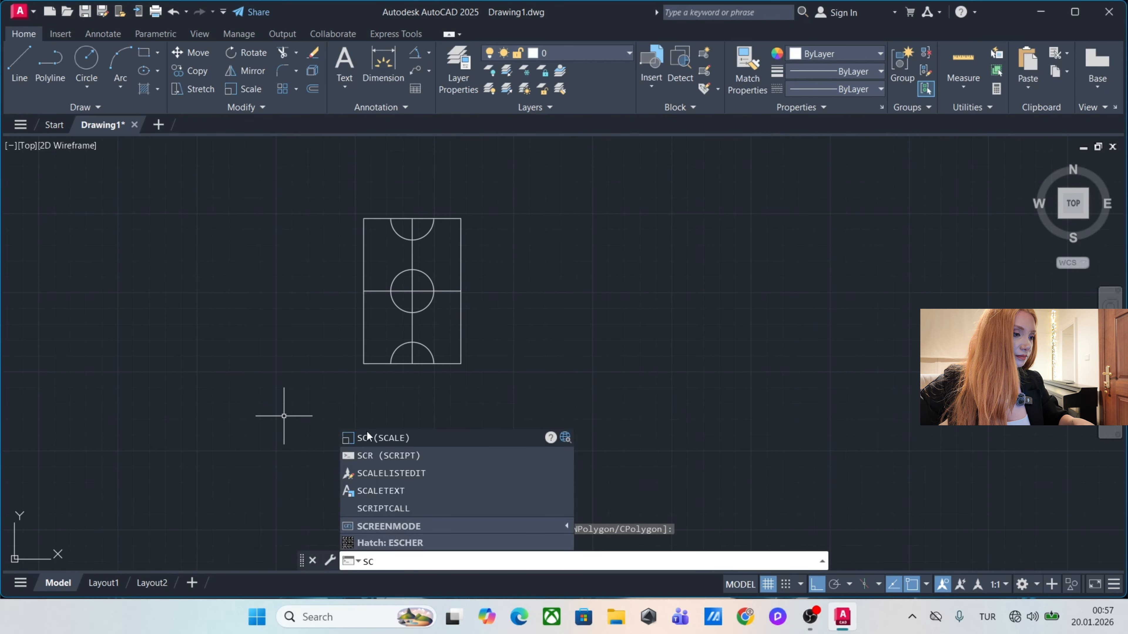
left_click(383, 434)
left_click(507, 406)
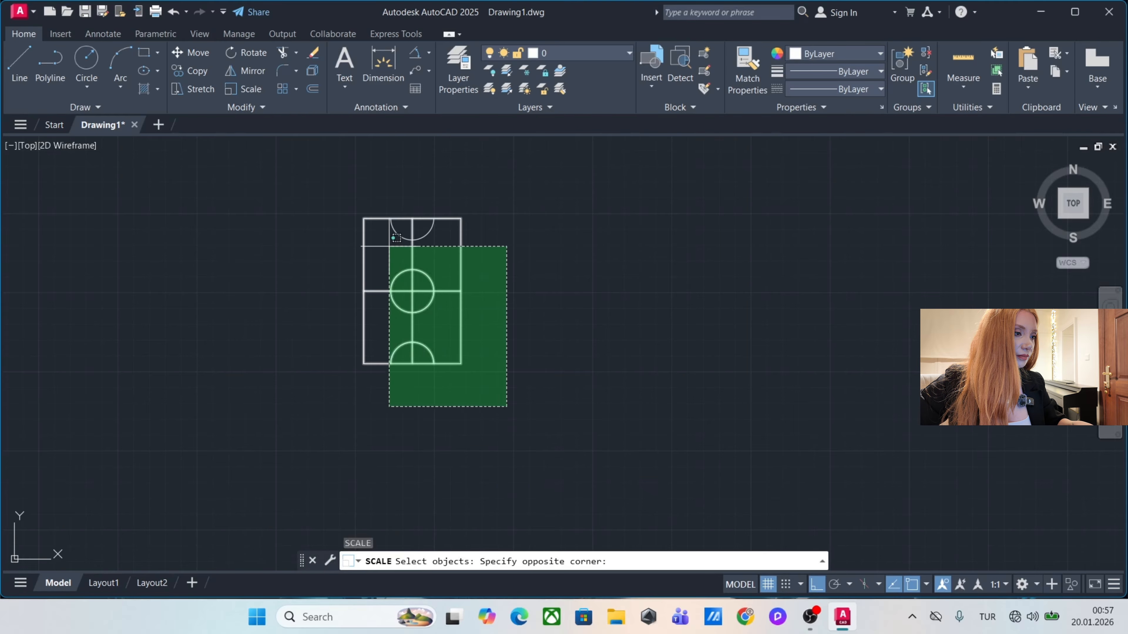
left_click(395, 240)
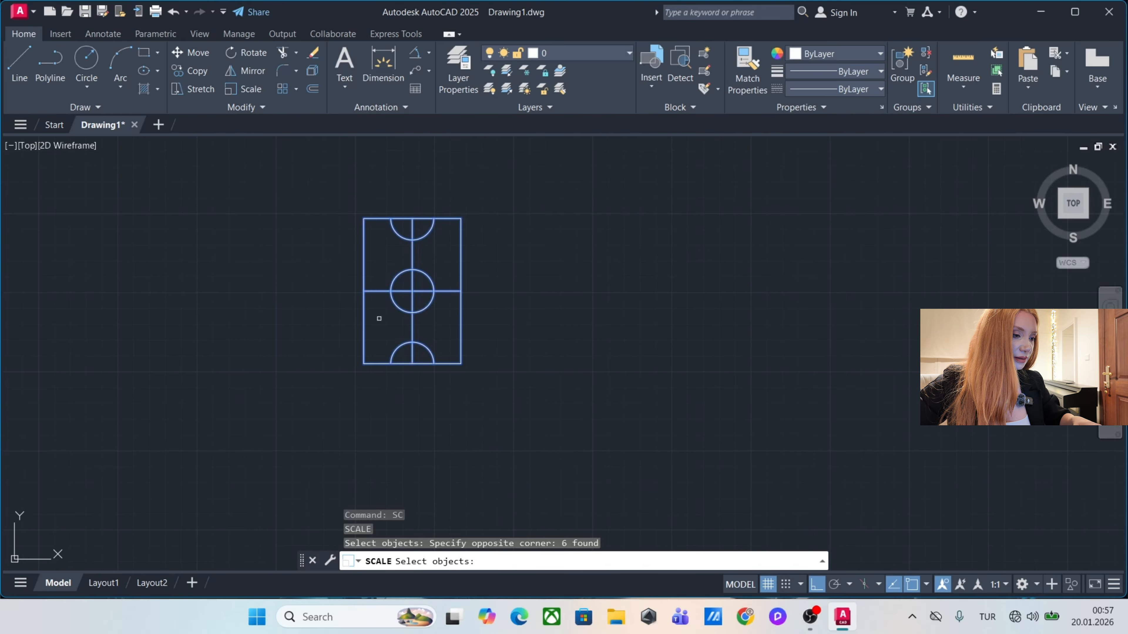
key("Return")
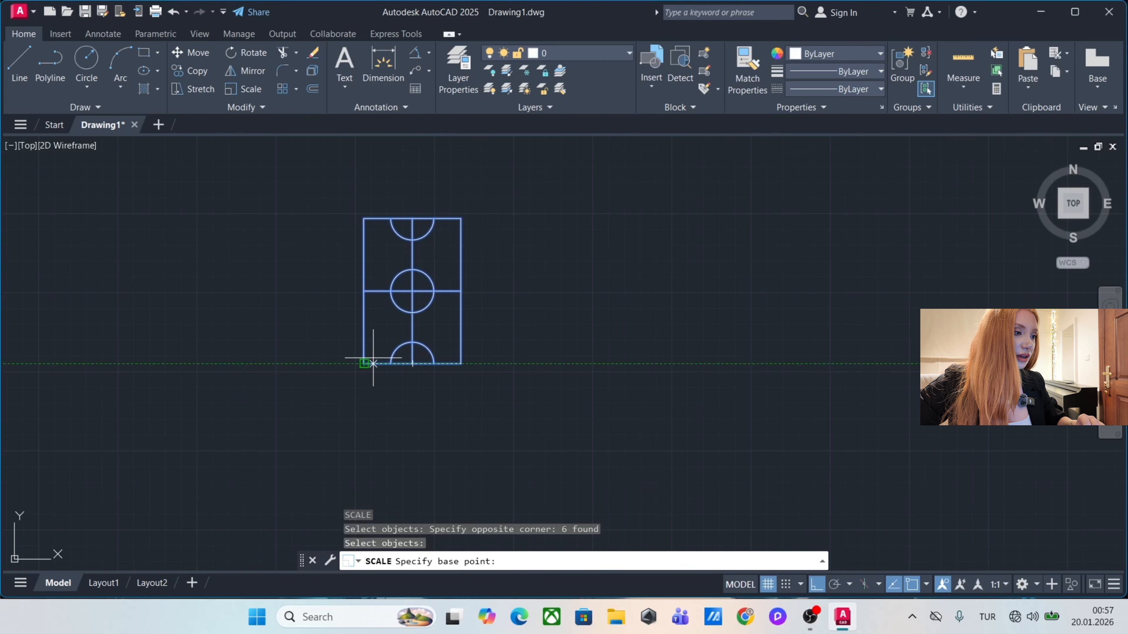
left_click(412, 291)
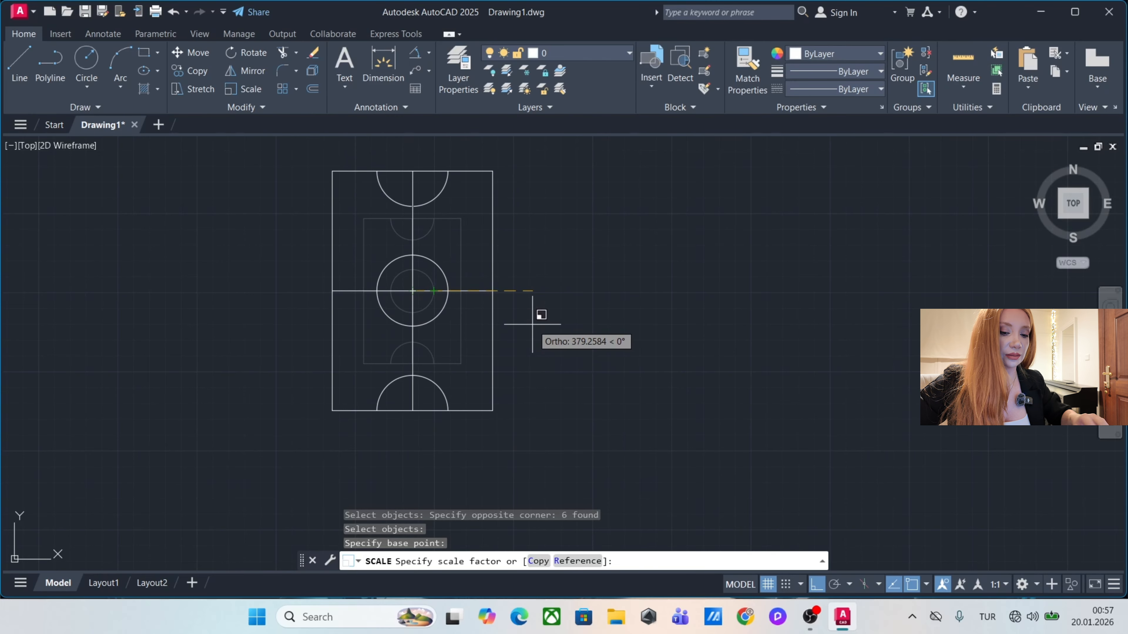
key("Return")
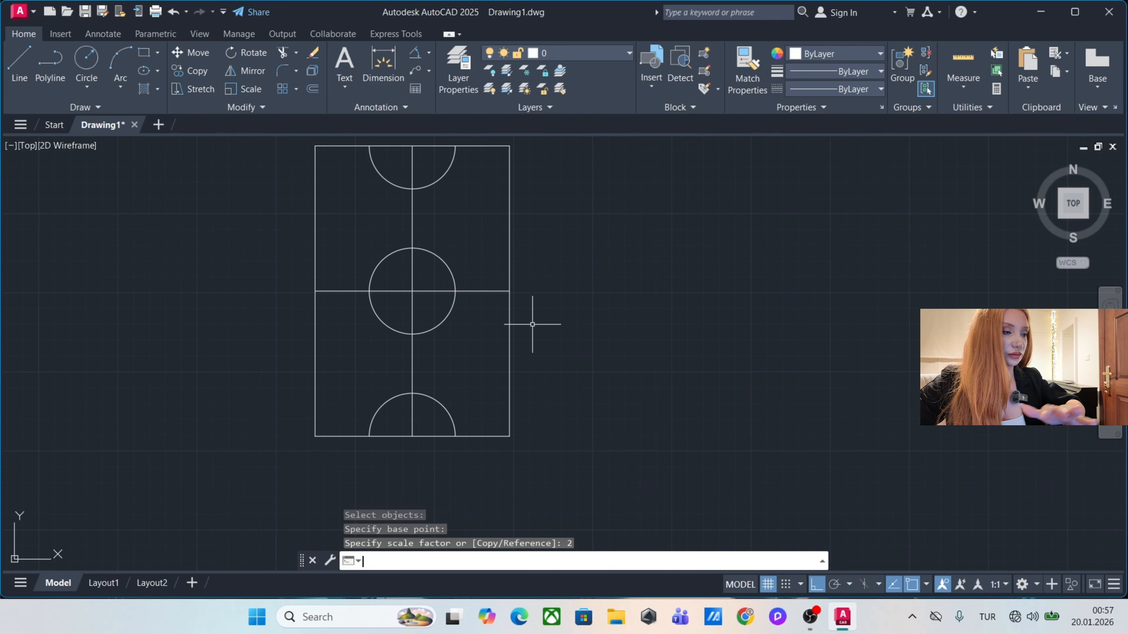
mouse_move(541, 315)
middle_mouse_down()
mouse_move(554, 358)
mouse_move(470, 339)
middle_mouse_up()
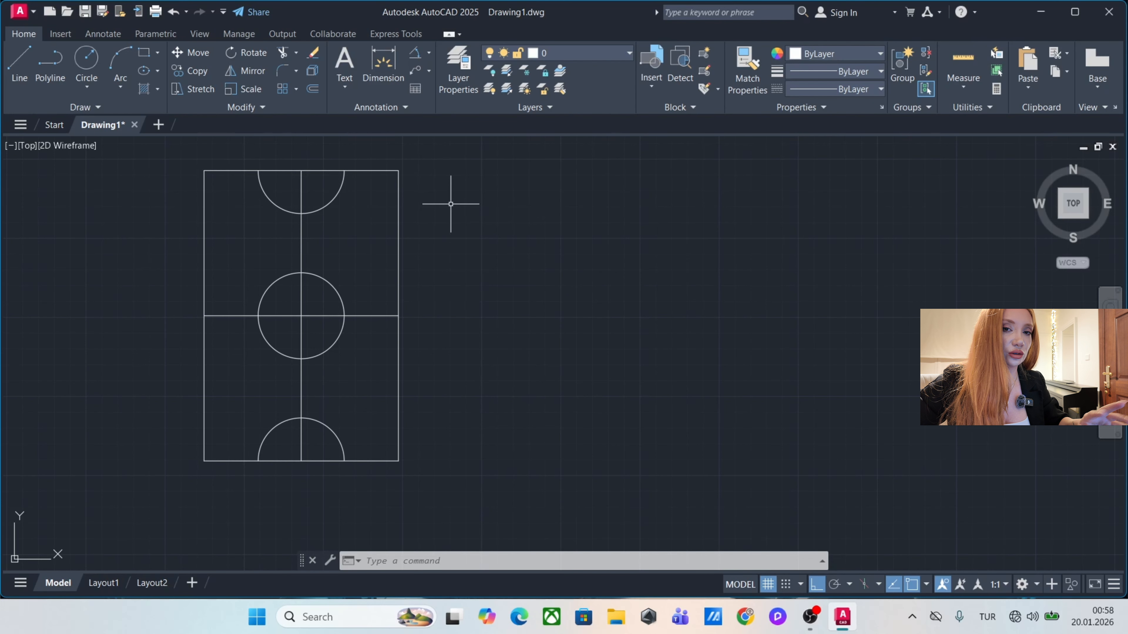
Start a block definition named football with its base point at the court rectangle's lower-left corner.
middle_click_drag(451, 204, 418, 229)
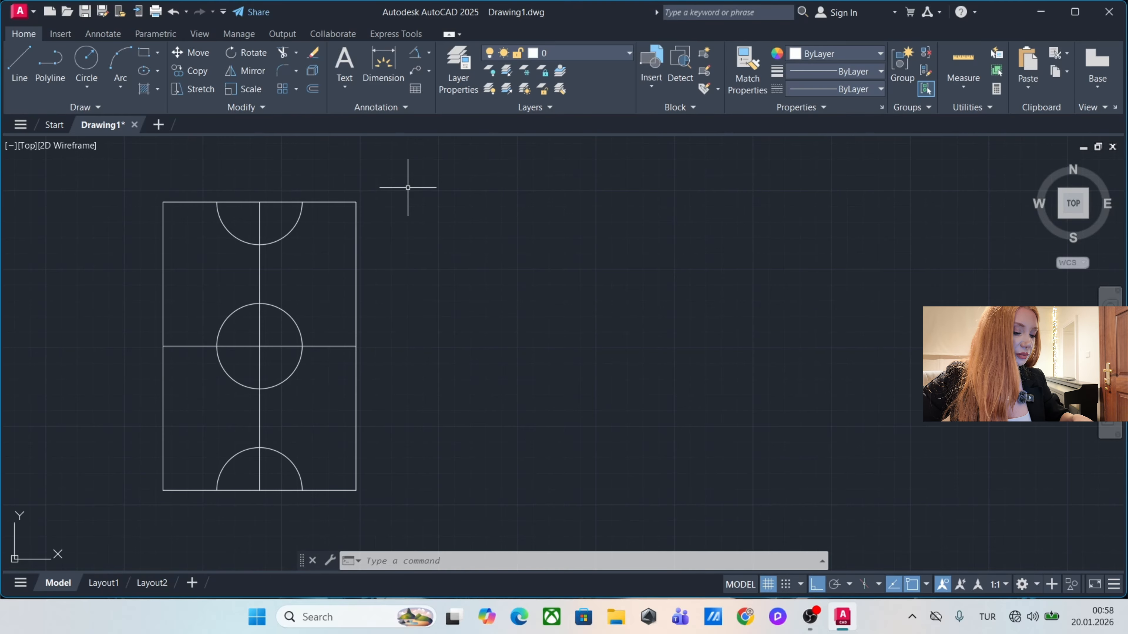
type("b")
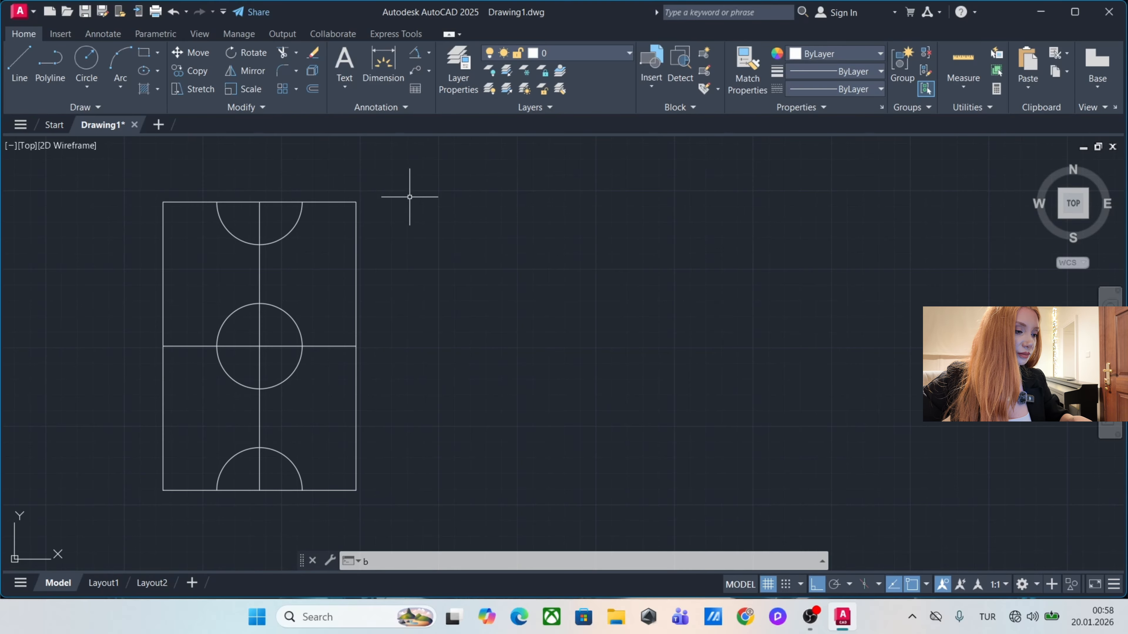
key("Return")
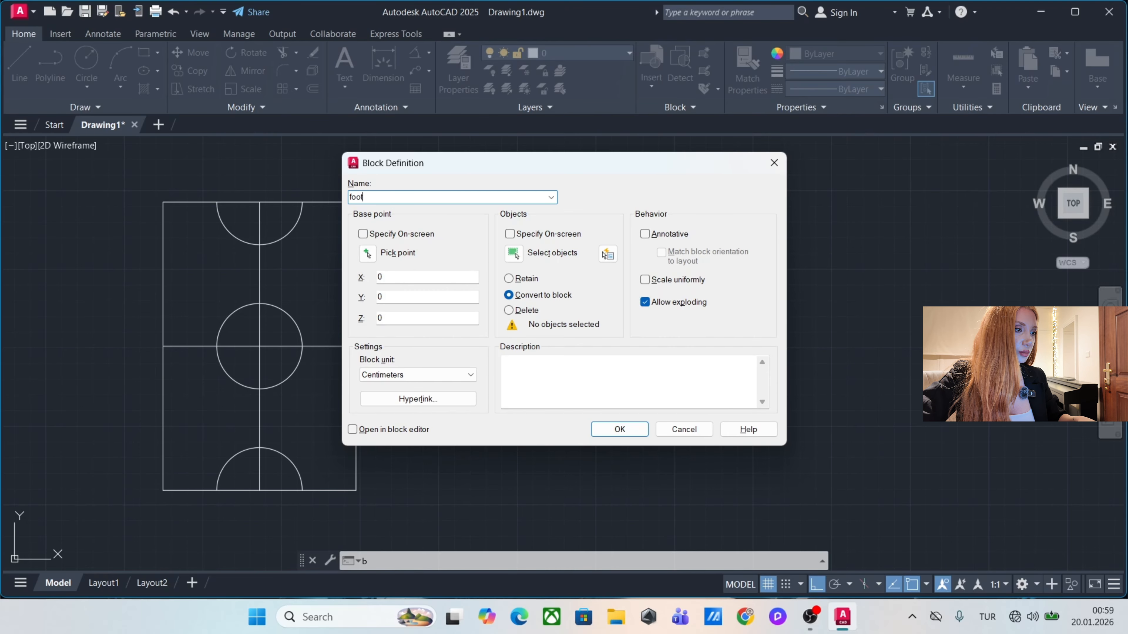
type("football")
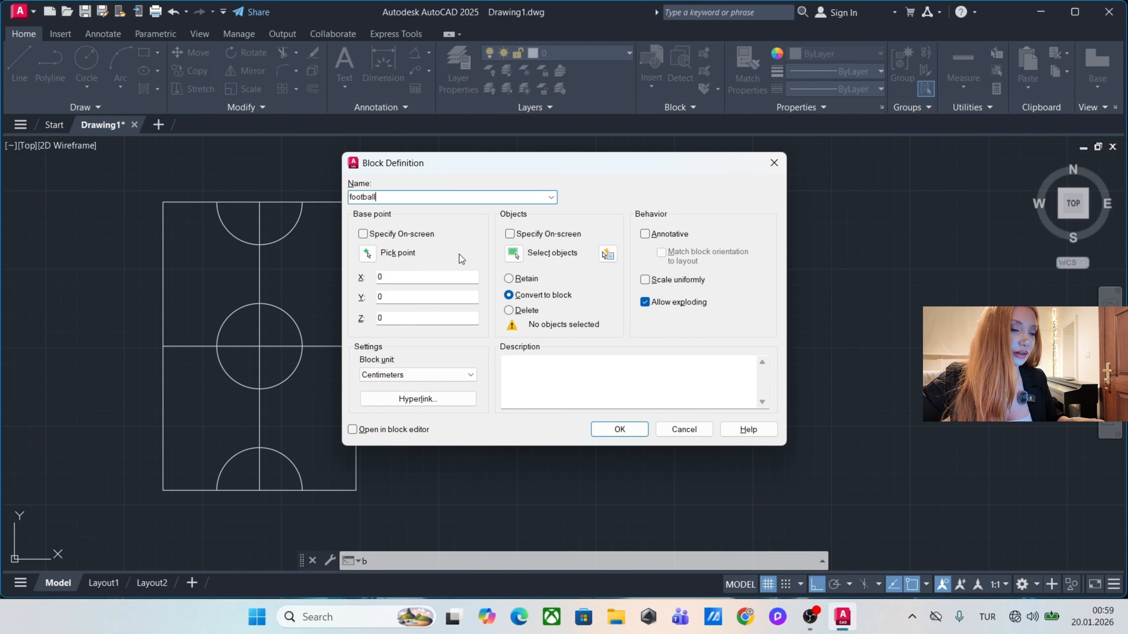
left_click(368, 254)
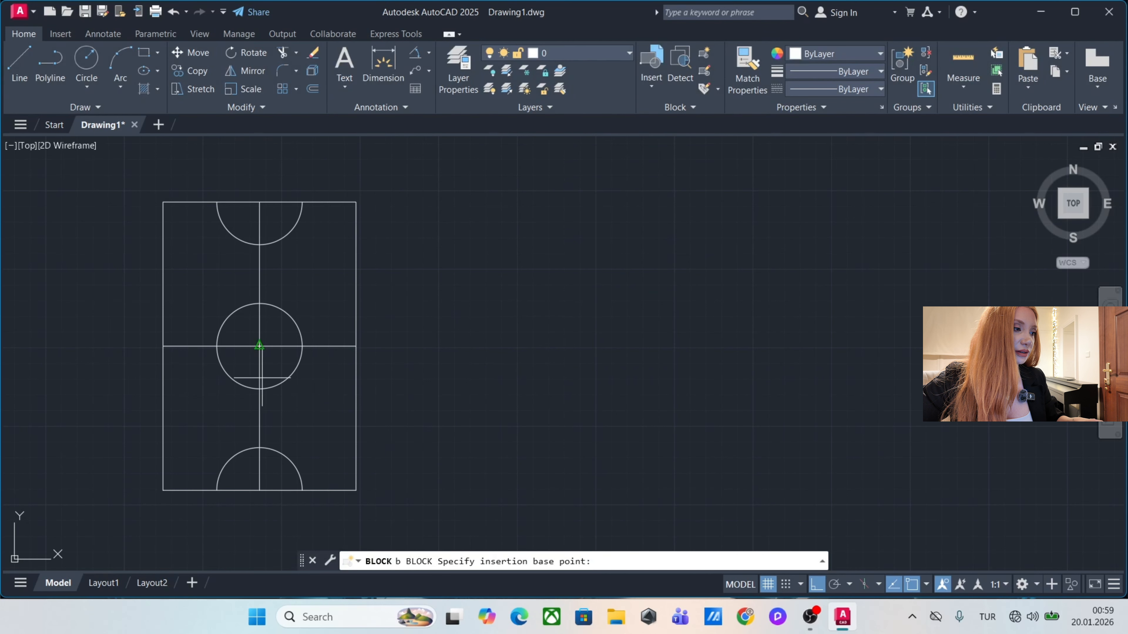
left_click(163, 491)
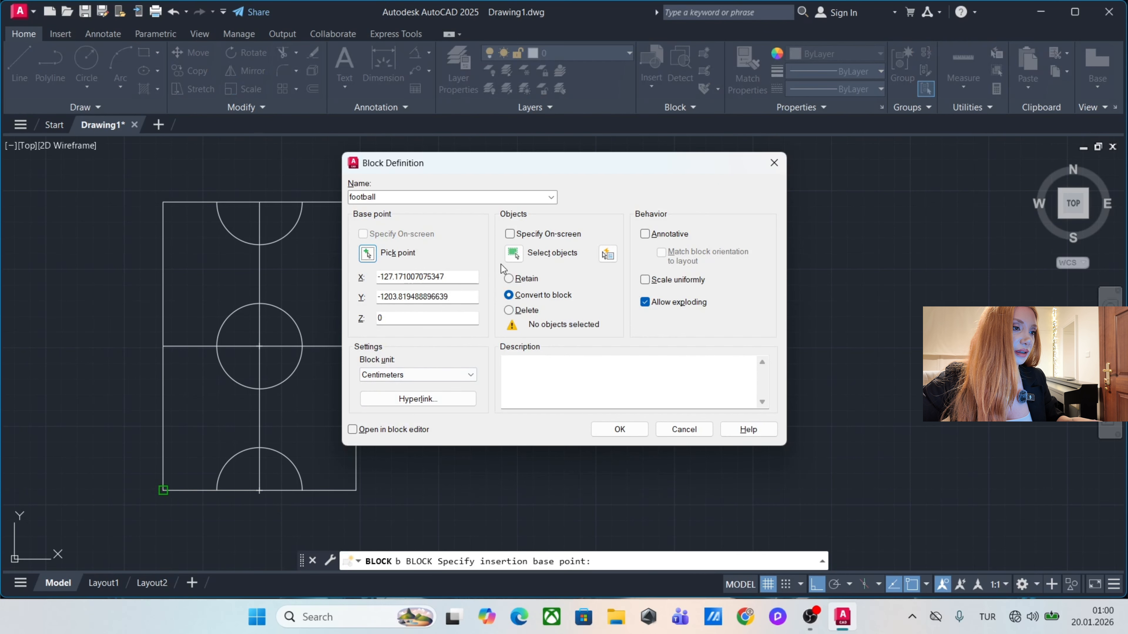
Select all objects of the court drawing for the block, converting them to a block, and create it.
left_click(513, 253)
left_click(446, 174)
left_click(126, 533)
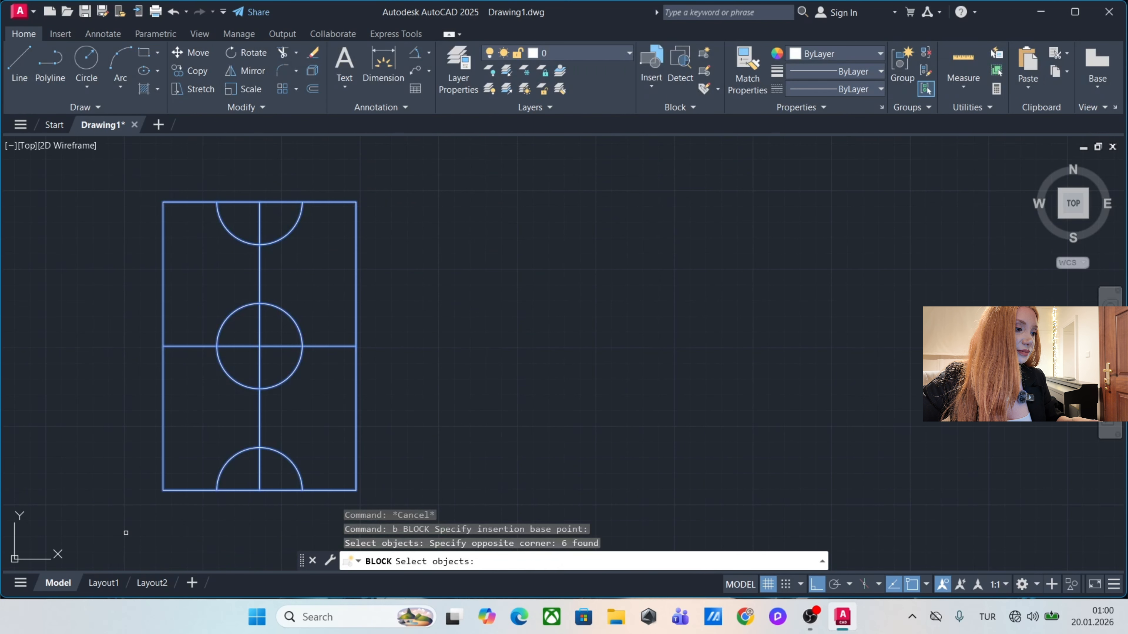
key("Return")
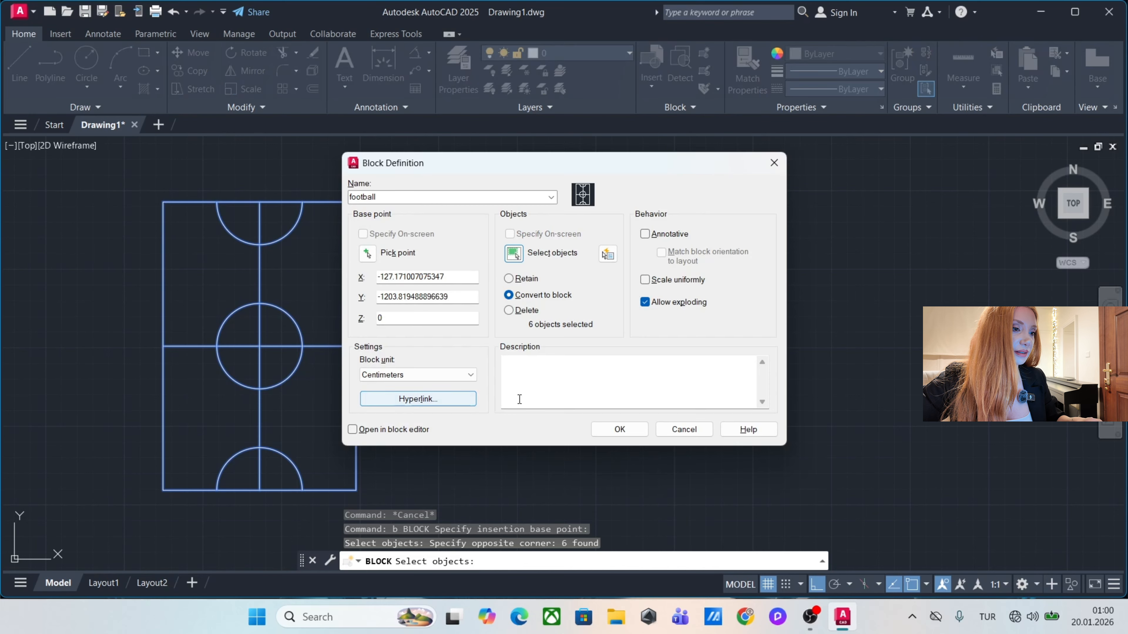
left_click(621, 429)
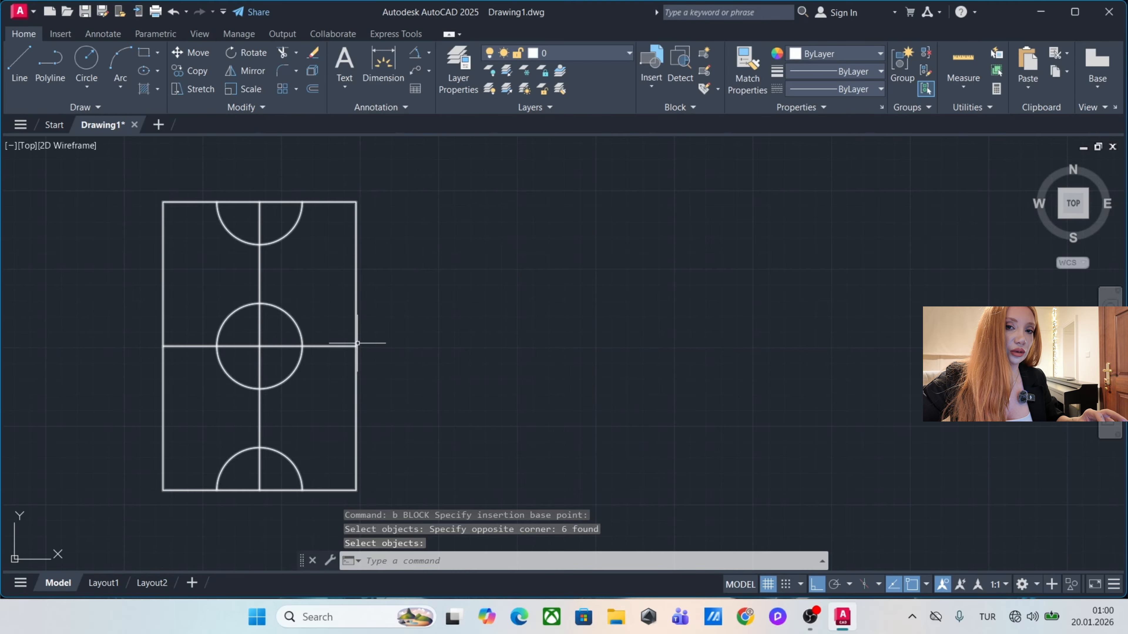
Copy the football block with Ortho off to two free spots, one above the practice drawings and one to their right.
scroll(357, 319, "down", 2)
middle_click_drag(447, 294, 377, 249)
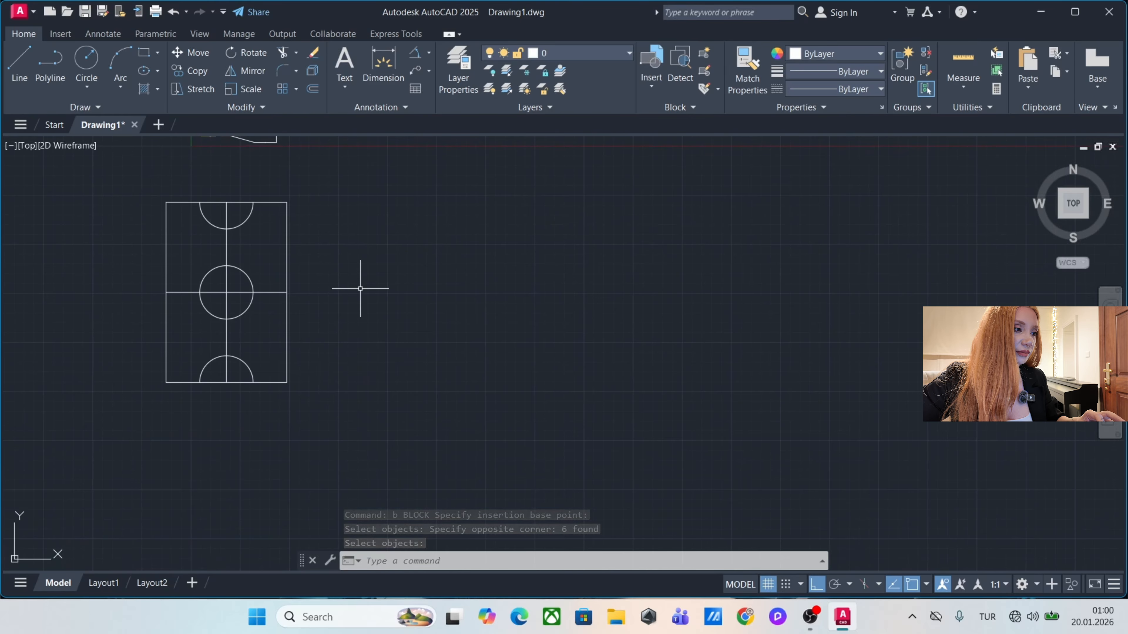
left_click(360, 288)
left_click(227, 330)
scroll(305, 347, "down", 3)
middle_click_drag(383, 309, 336, 328)
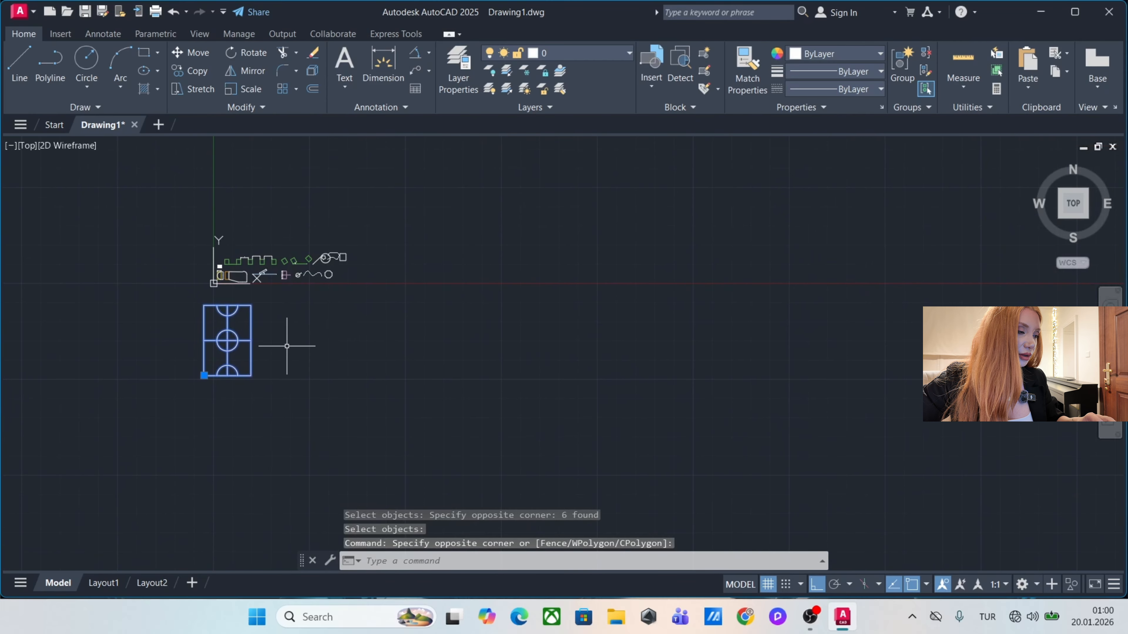
middle_click_drag(275, 347, 382, 305)
scroll(343, 296, "up", 2)
middle_click_drag(450, 298, 459, 377)
type("co")
key("Return")
left_click(326, 325)
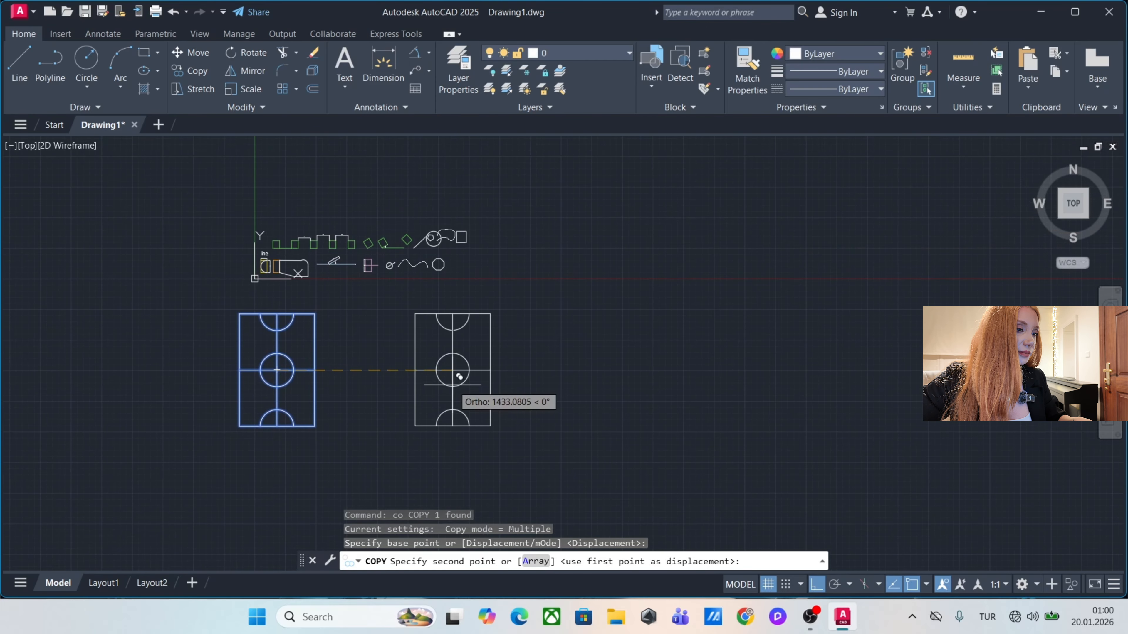
key("F8")
middle_click_drag(518, 269, 497, 355)
left_click(503, 223)
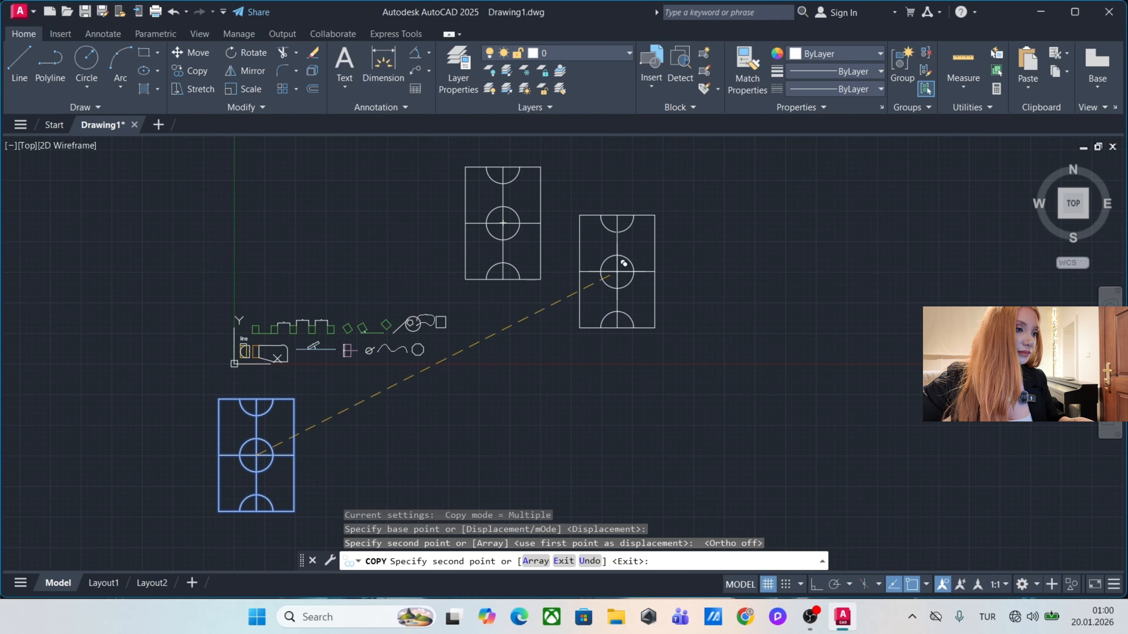
left_click(705, 379)
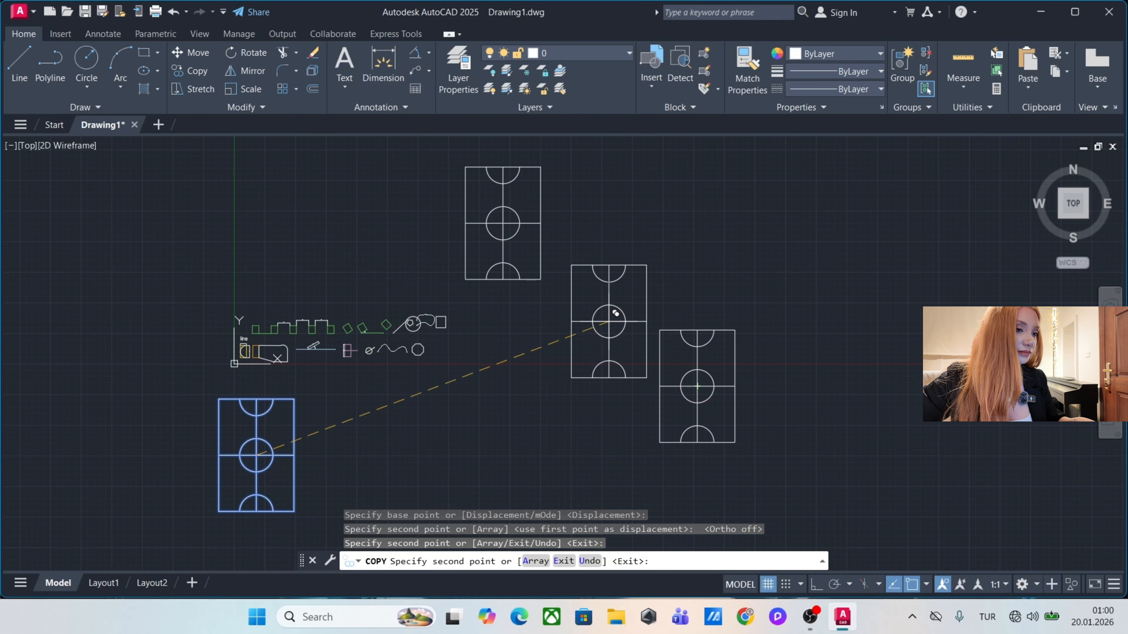
middle_click_drag(606, 321, 591, 267)
key("Escape")
key("Escape")
Open the Blocks palette with the Insert command.
scroll(596, 276, "down", 4)
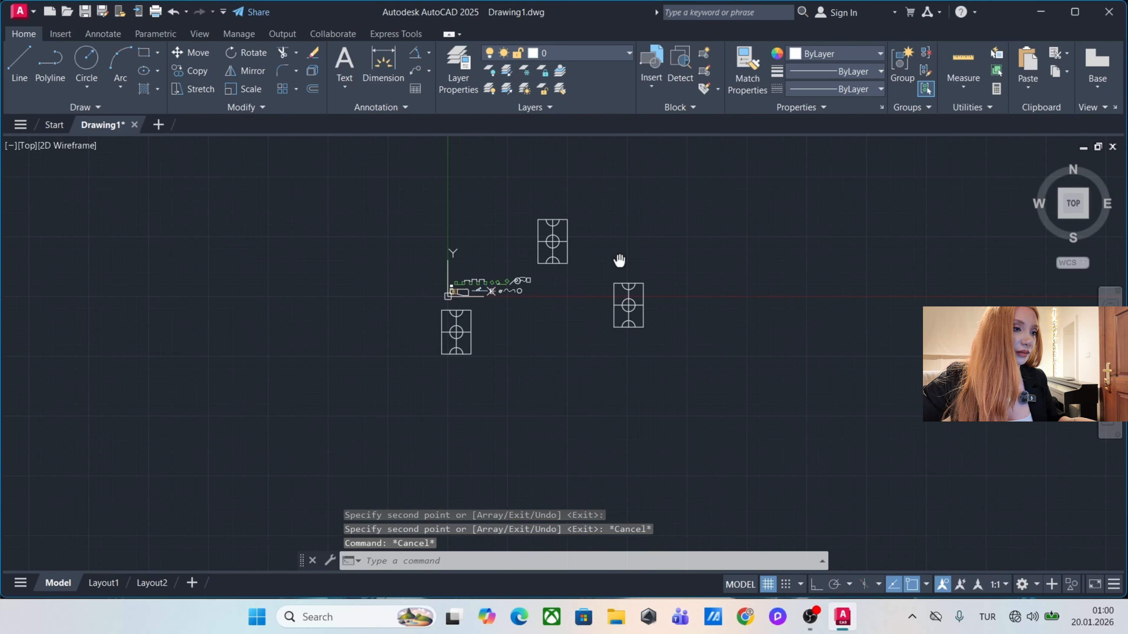
scroll(486, 285, "up", 4)
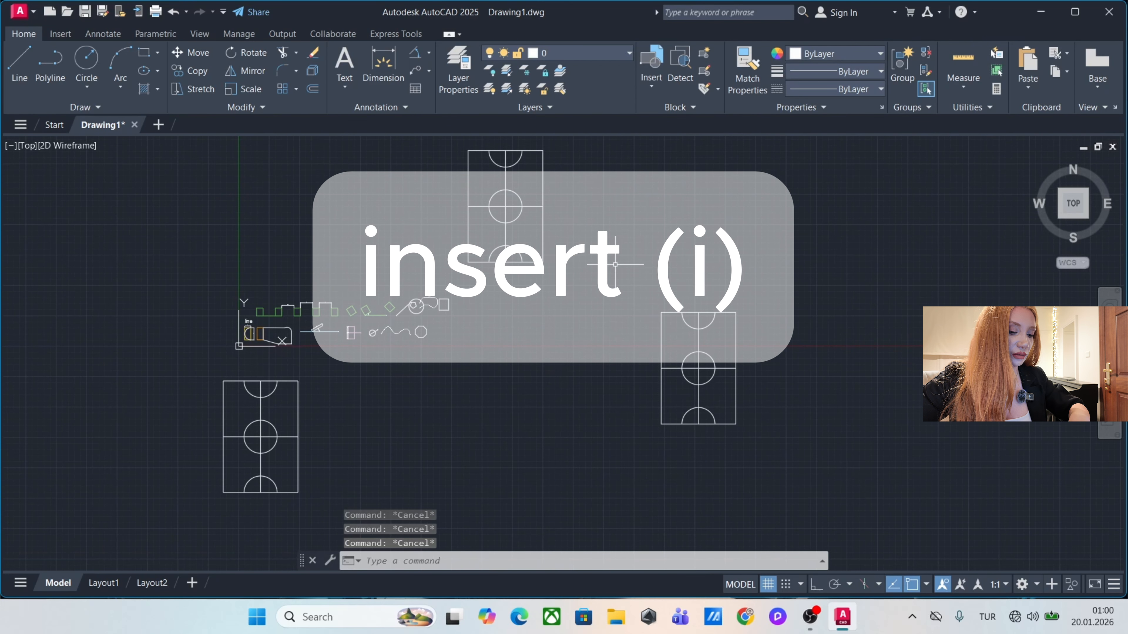
type("i")
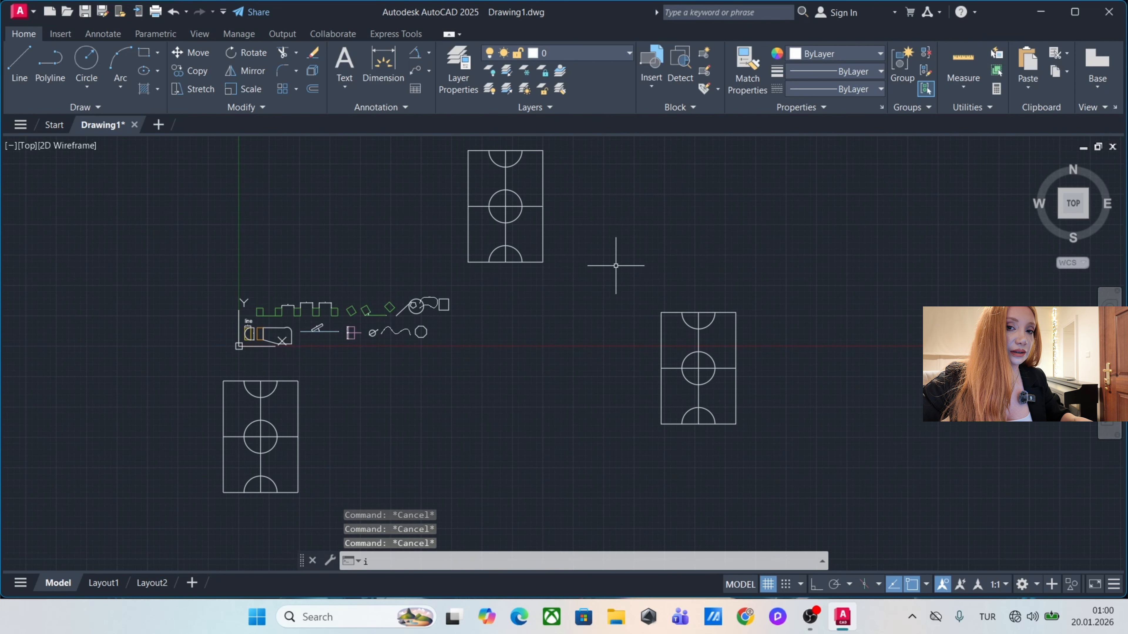
key("Return")
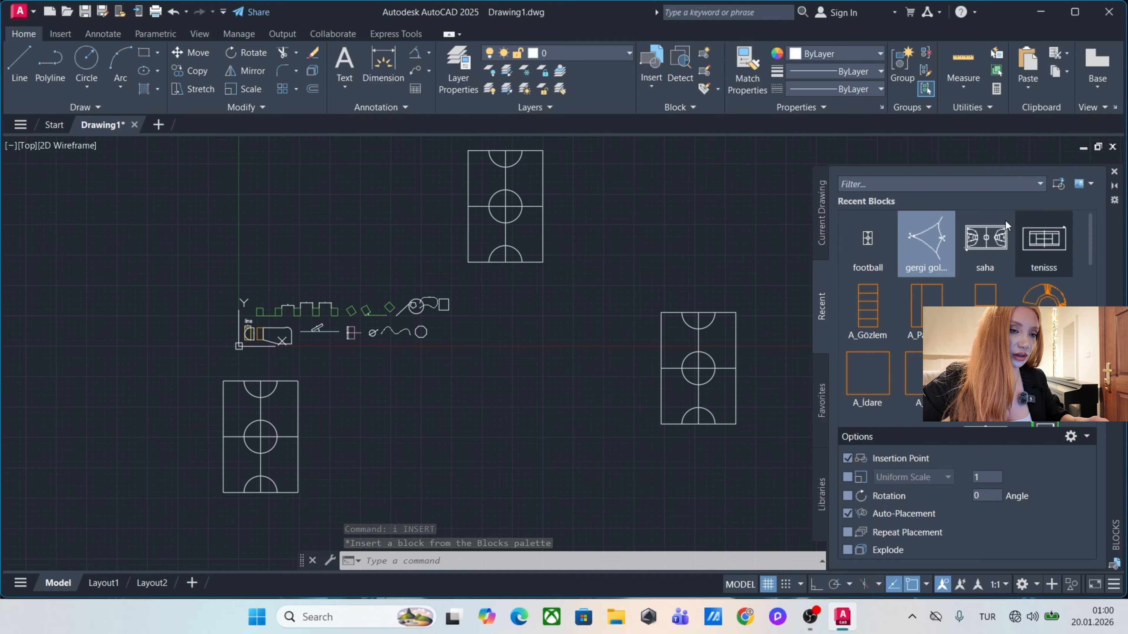
Insert another football block in the empty area between the existing pitches and close the Blocks palette.
left_click(876, 244)
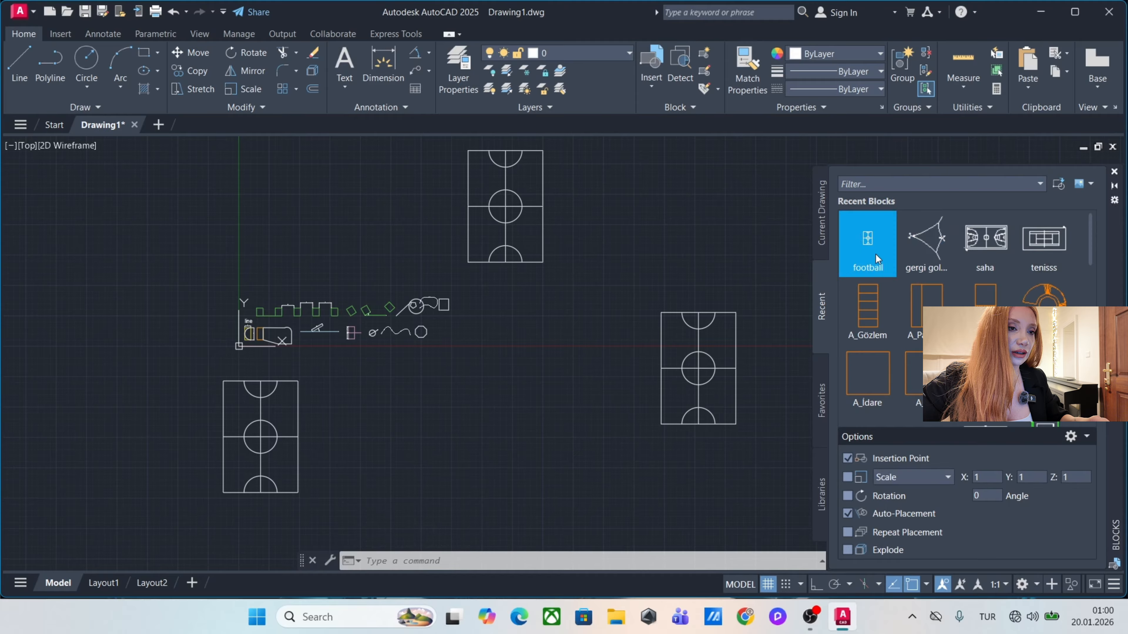
left_click(475, 447)
key("Escape")
key("Escape")
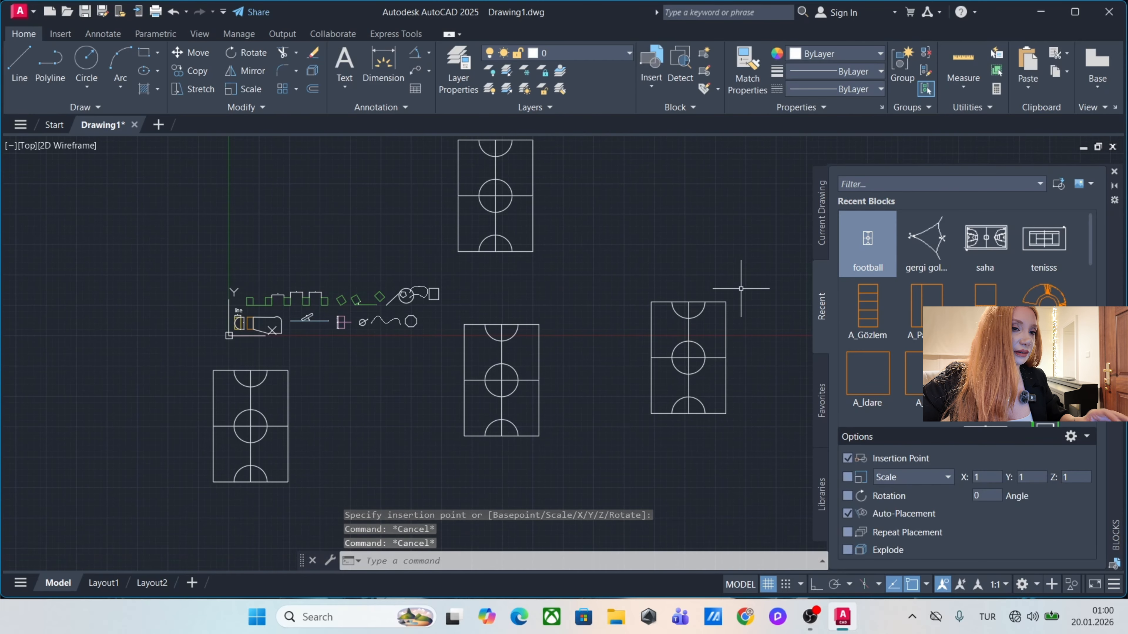
left_click(1114, 172)
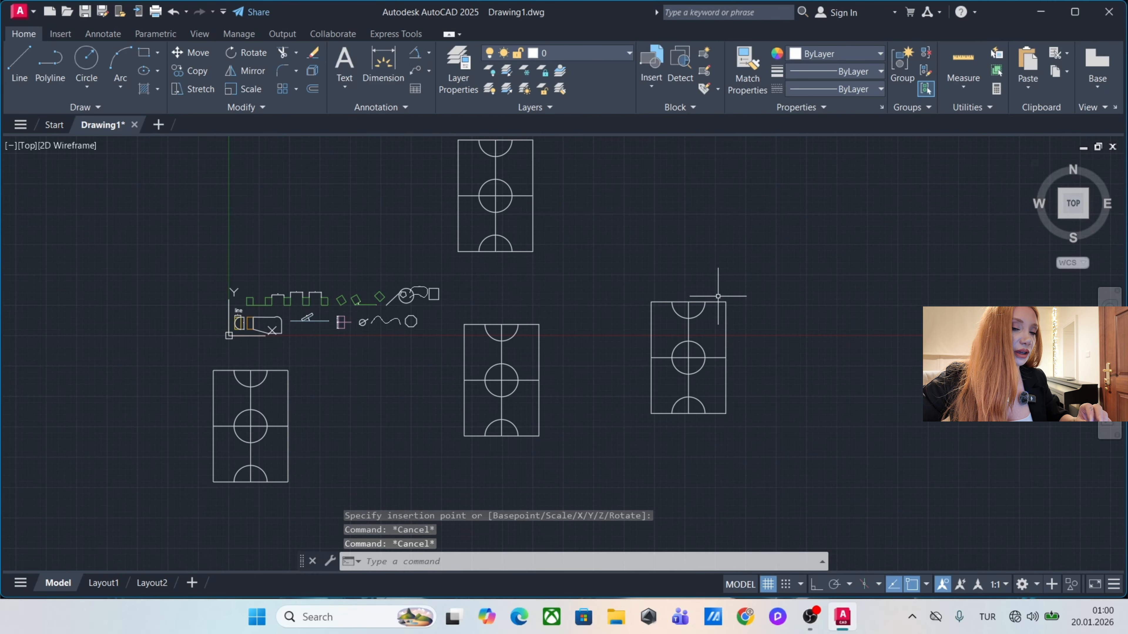
Open the football block for editing and trim the vertical centre line inside the semicircles at both ends of the pitch.
double_click(719, 308)
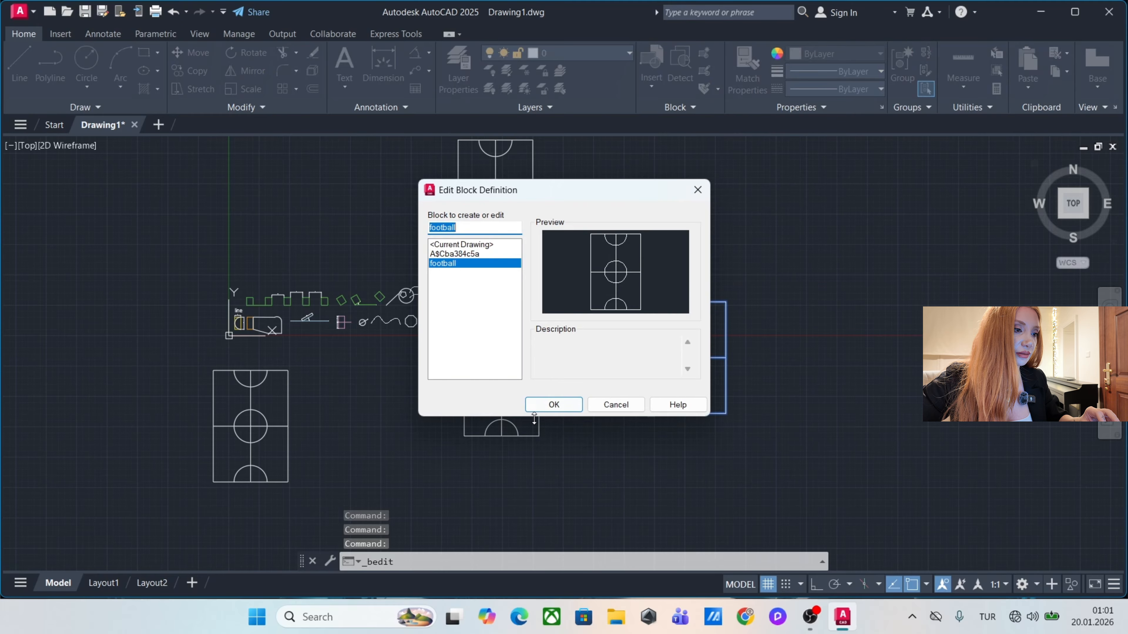
left_click(553, 405)
type("TR")
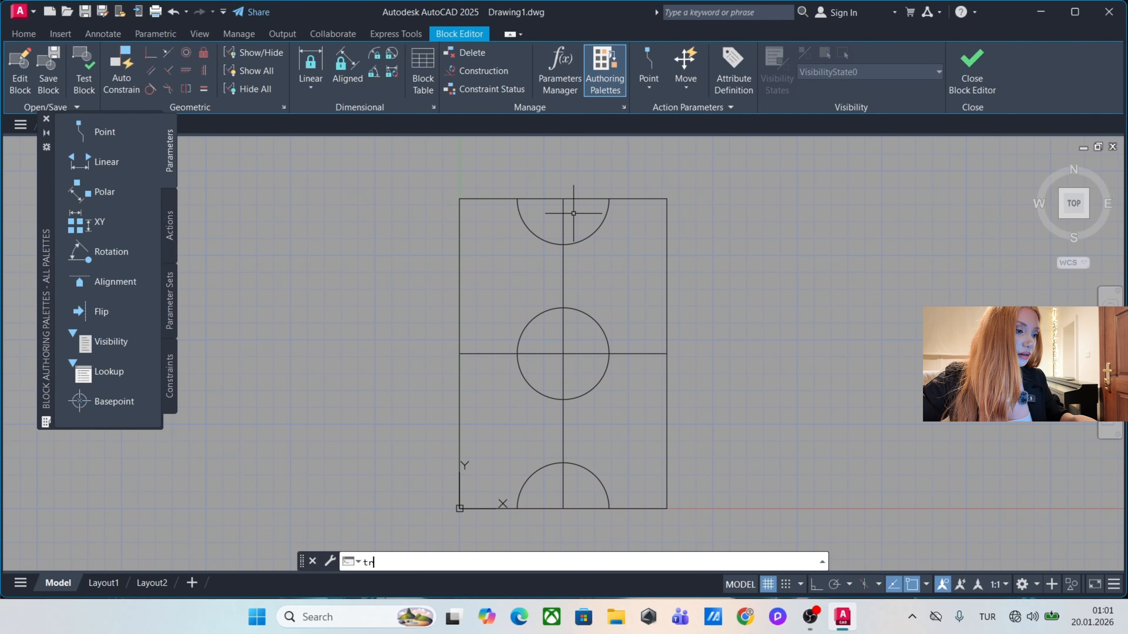
key("Return")
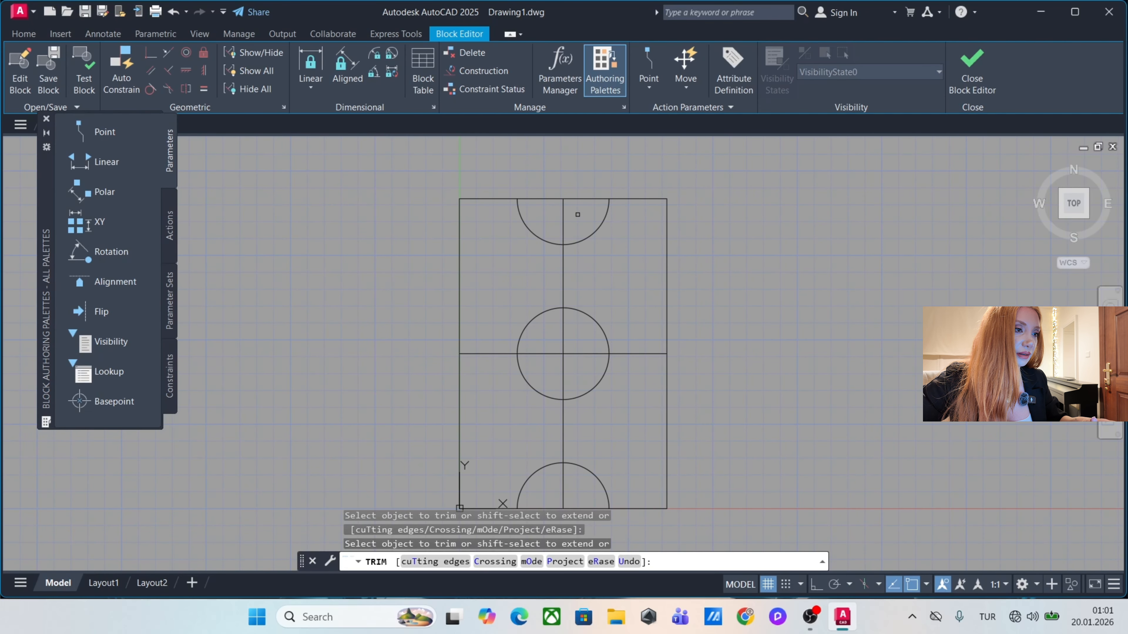
left_click_drag(578, 215, 558, 215)
middle_click_drag(611, 346, 603, 278)
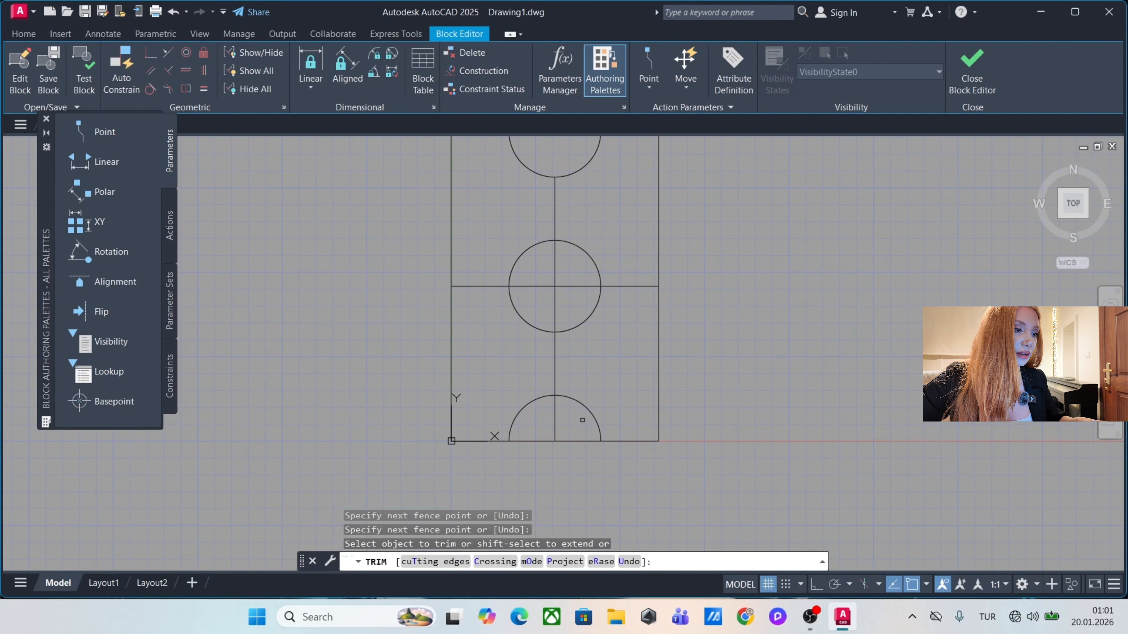
left_click_drag(582, 420, 536, 423)
middle_click_drag(684, 240, 667, 293)
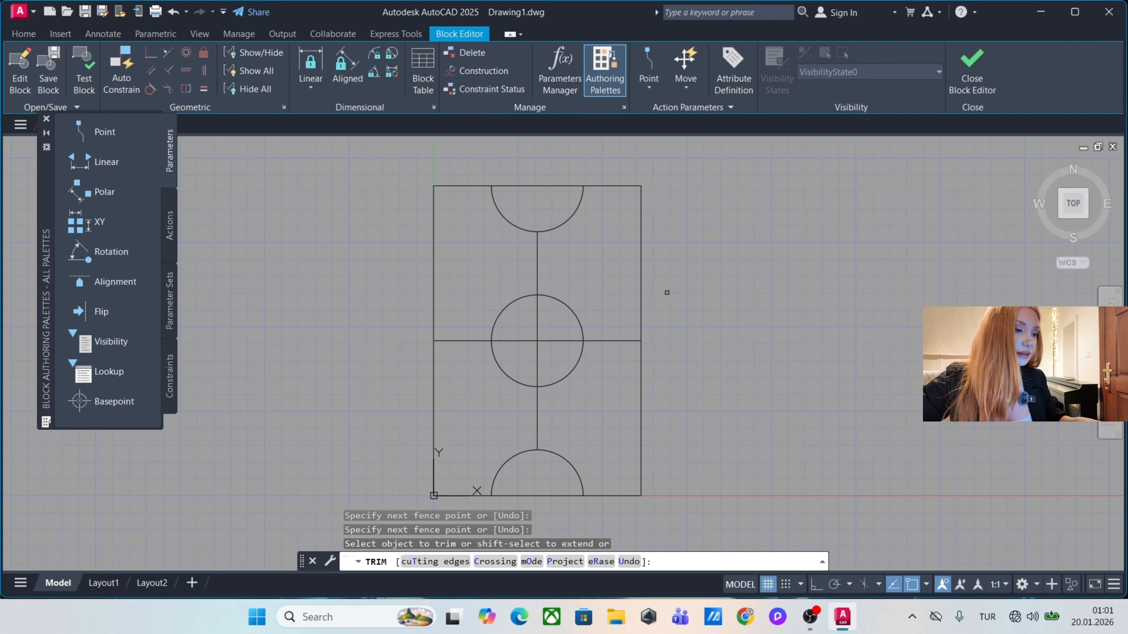
Close the Block Editor and save the changes to the football block.
left_click(972, 79)
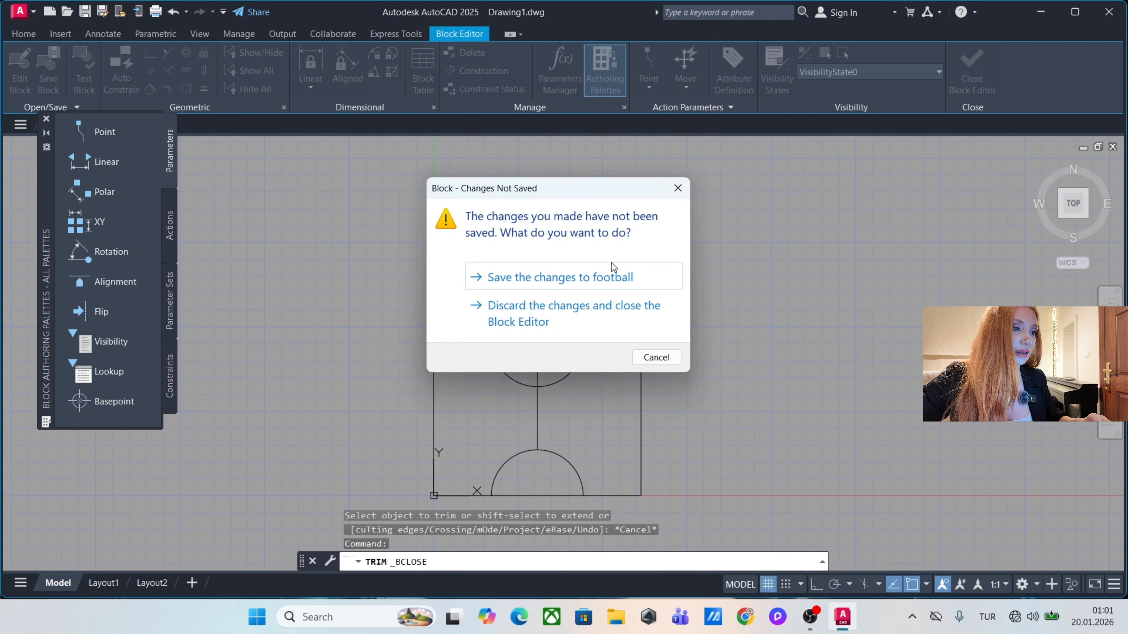
left_click(562, 280)
middle_click_drag(667, 327, 691, 315)
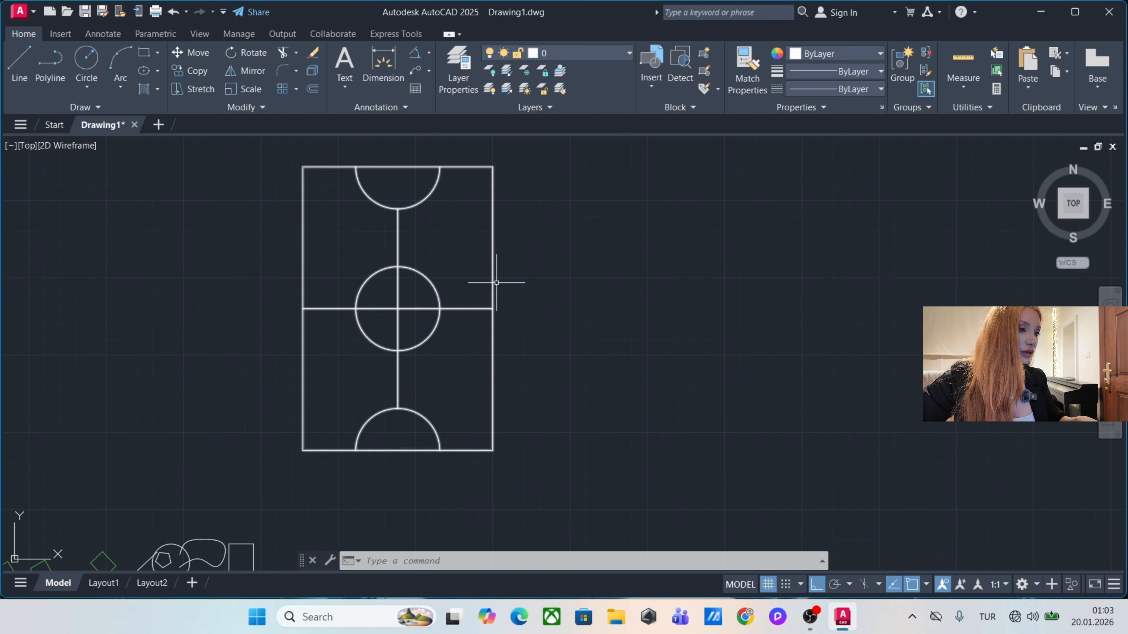
Explode the uppermost football block into separate objects.
left_click(493, 260)
scroll(532, 315, "down", 1)
scroll(487, 287, "up", 1)
mouse_move(500, 287)
middle_mouse_down()
mouse_move(545, 276)
mouse_move(529, 280)
mouse_move(528, 261)
middle_mouse_up()
key("Escape")
key("Escape")
left_click(573, 252)
left_click(484, 278)
scroll(480, 272, "down", 2)
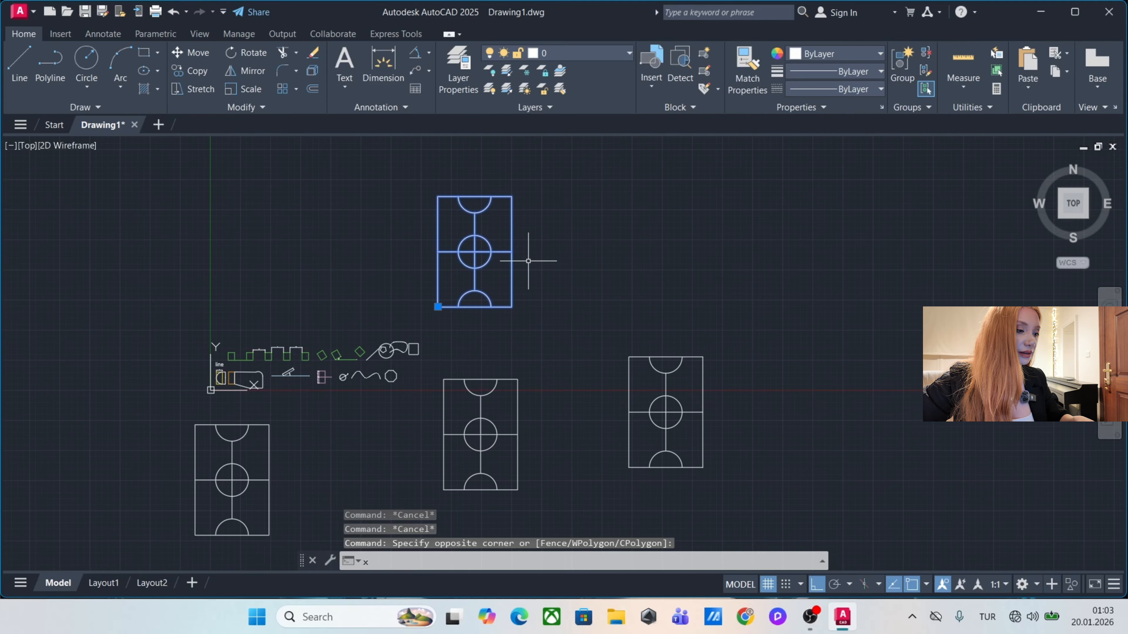
key("Escape")
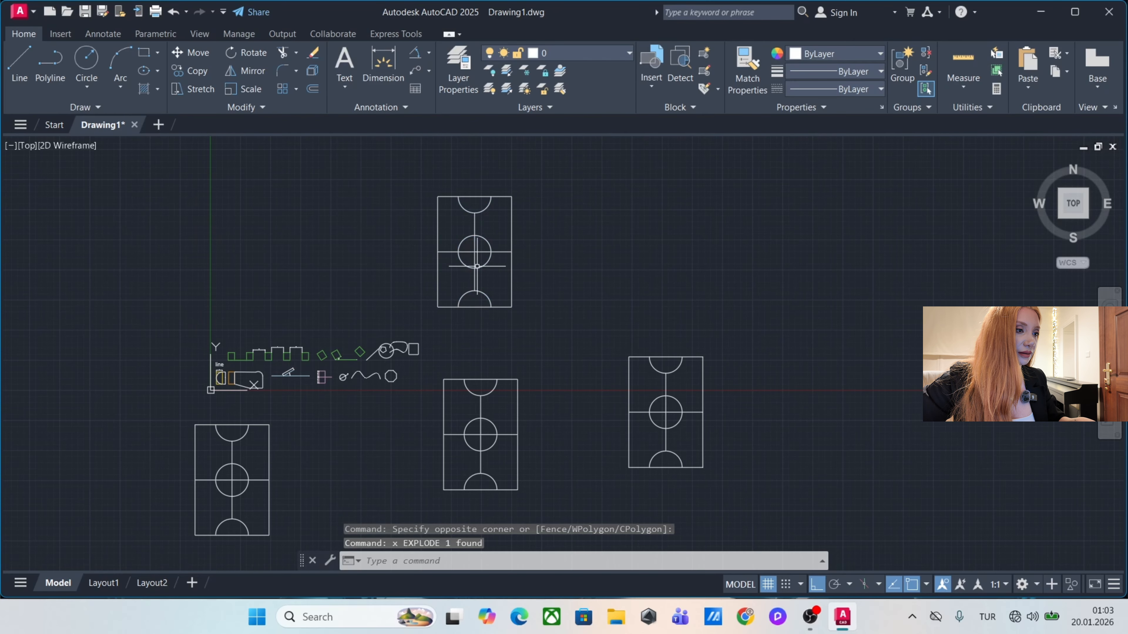
Offset the exploded pitch's outer rectangle outward by 50.
scroll(454, 268, "up", 2)
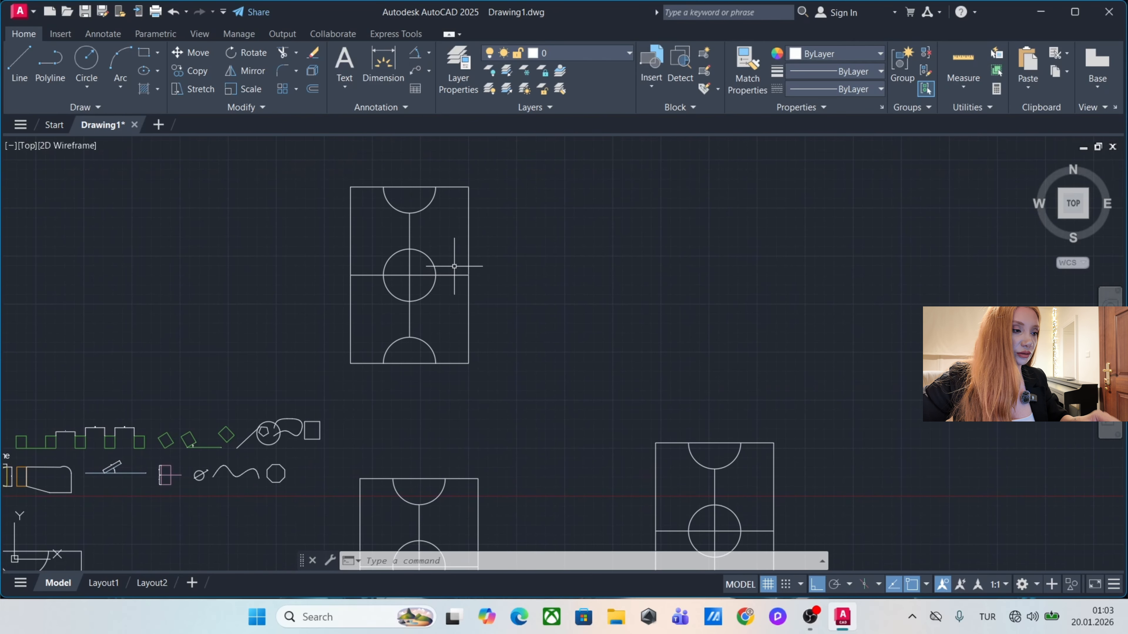
scroll(465, 235, "up", 2)
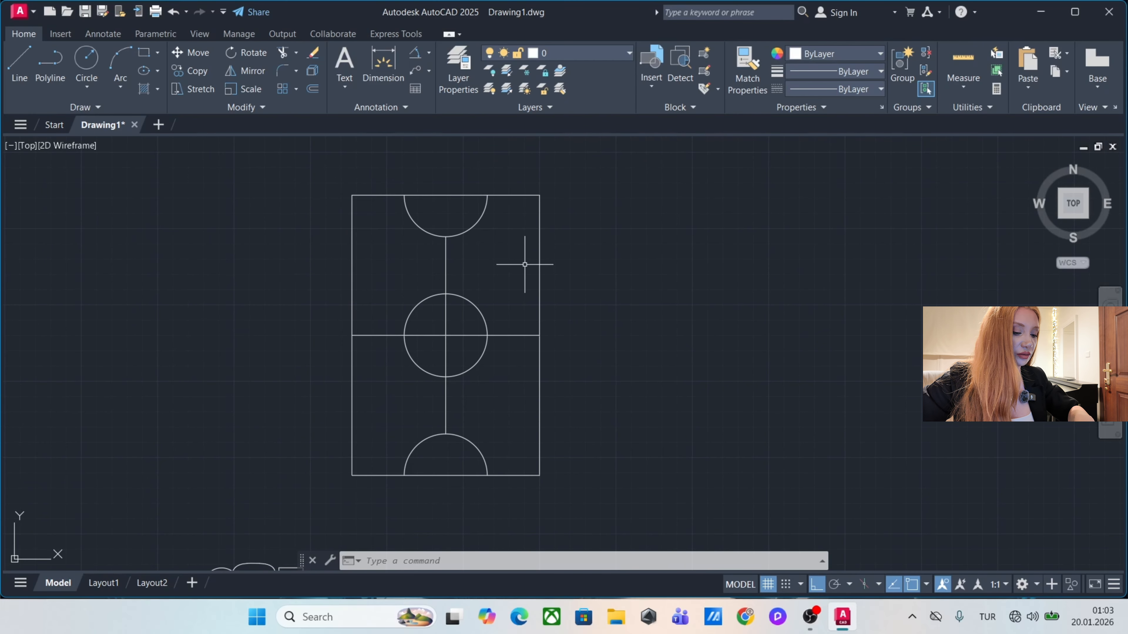
type("o")
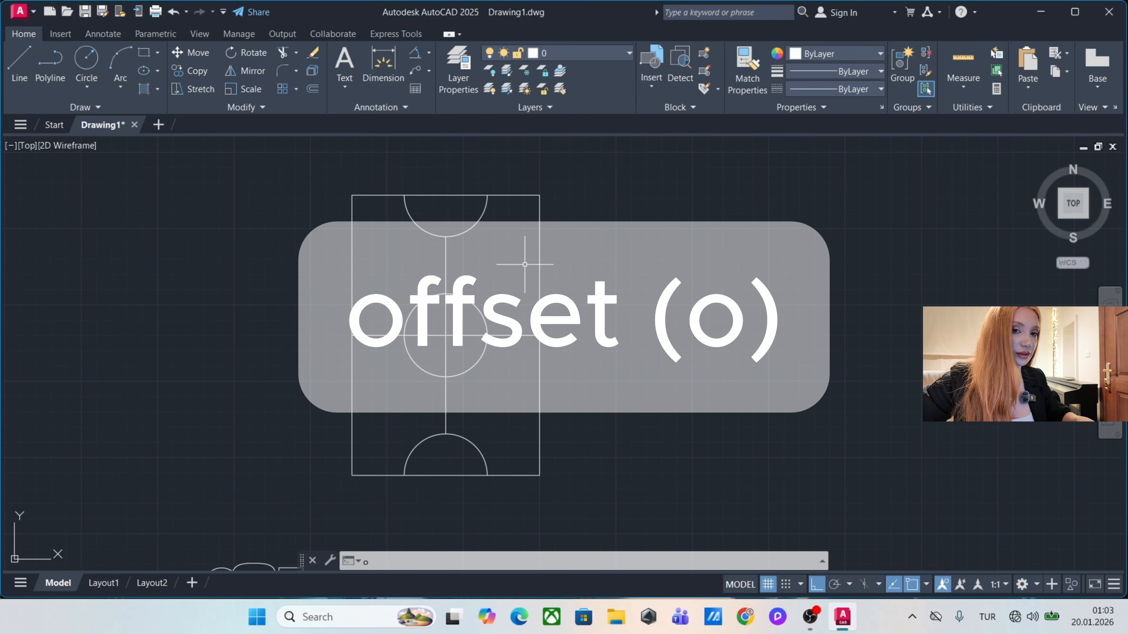
key("Return")
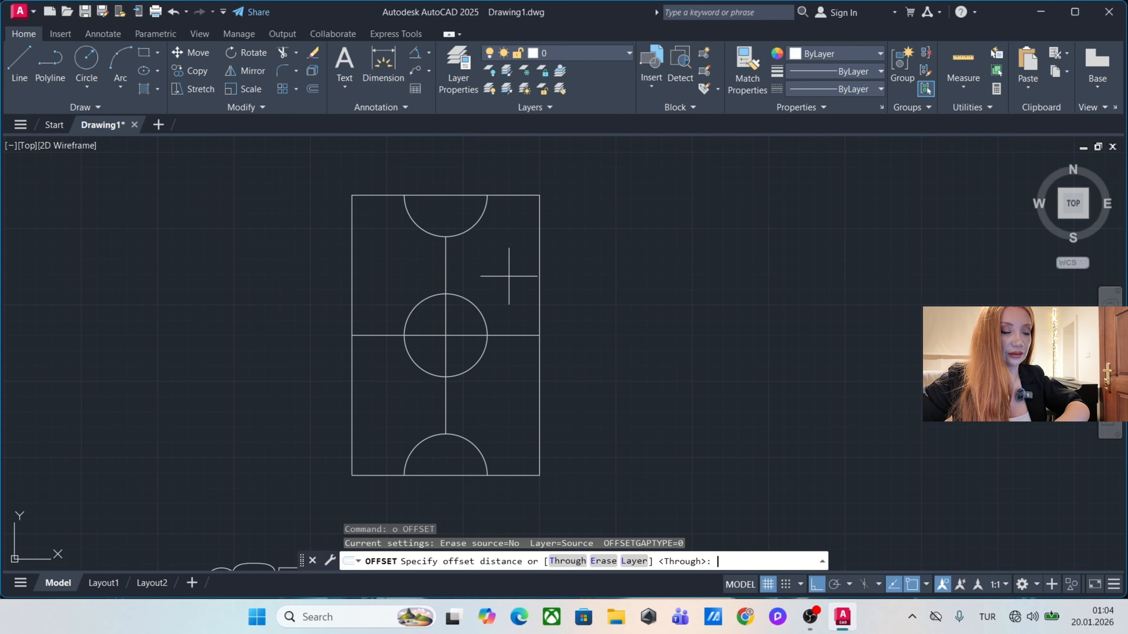
type("50")
key("Return")
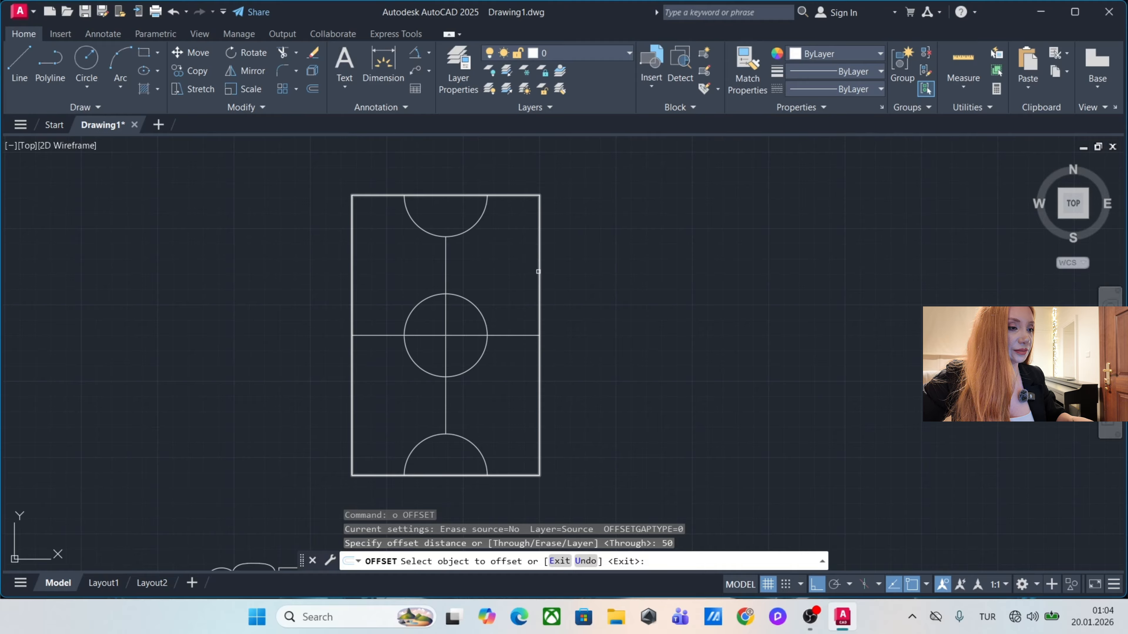
left_click(538, 272)
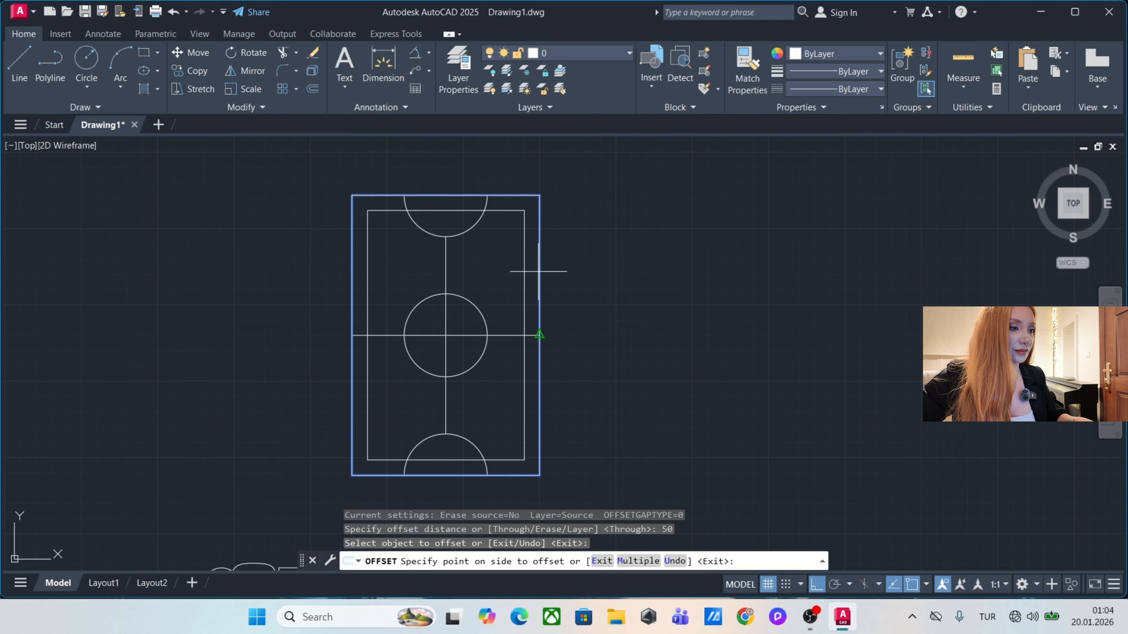
left_click(565, 252)
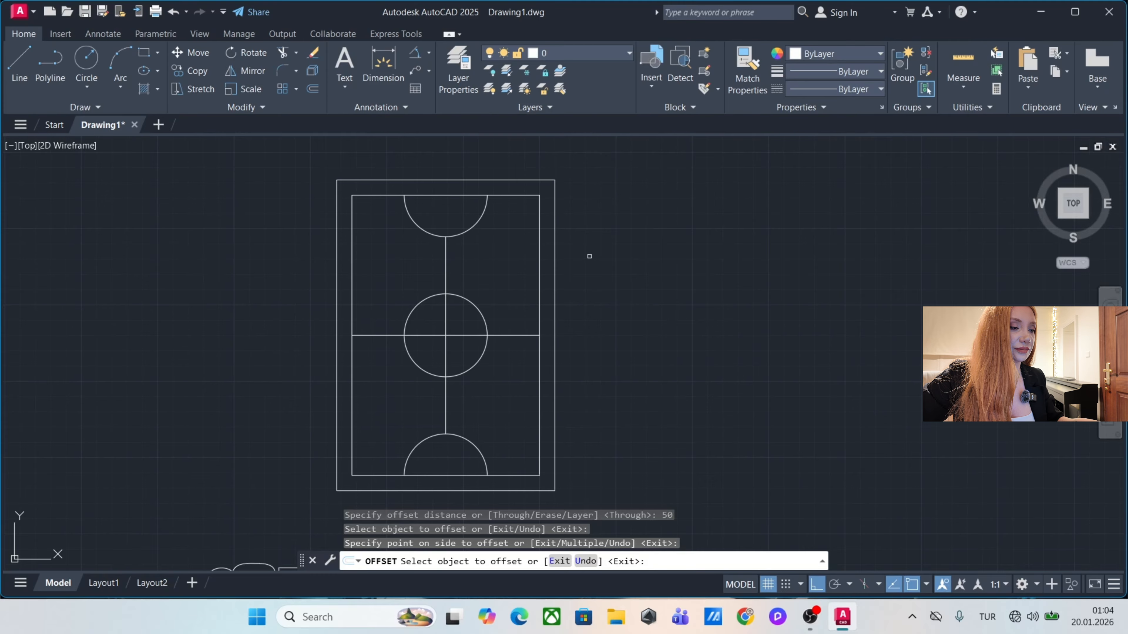
middle_click_drag(590, 256, 584, 238)
key("Escape")
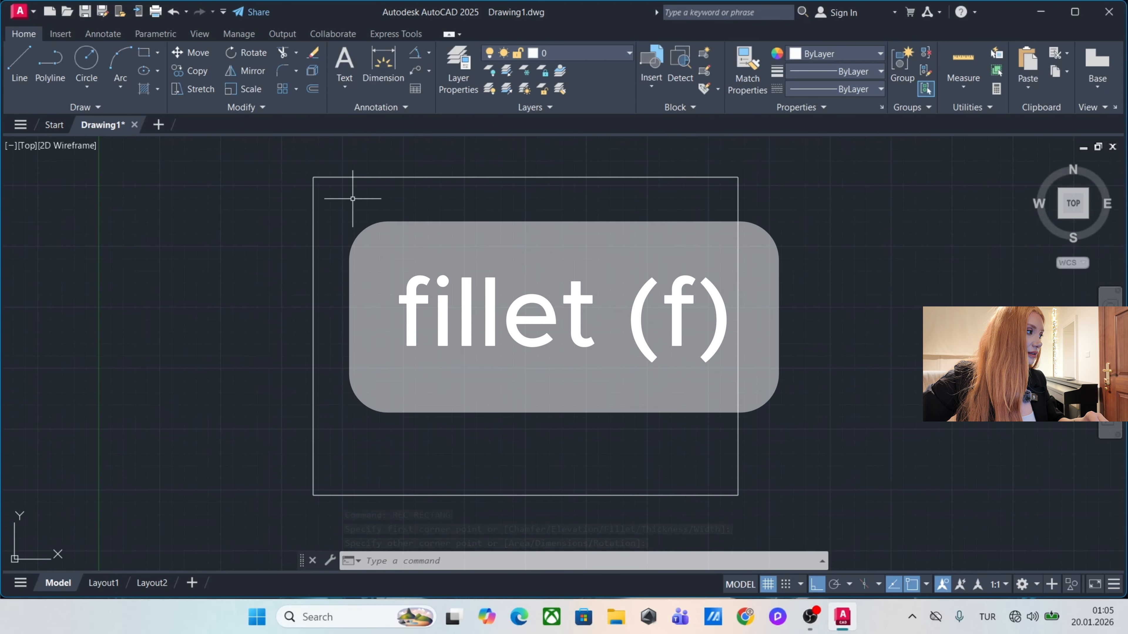
Fillet the rectangle's upper-left corner with a radius of 10.
type("f")
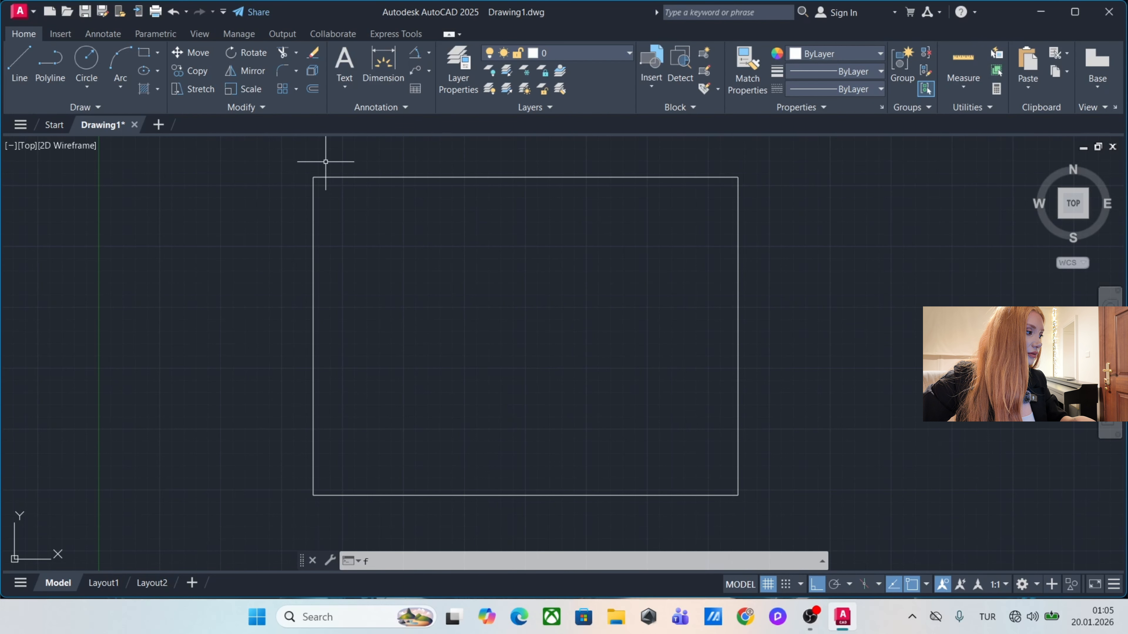
key("Return")
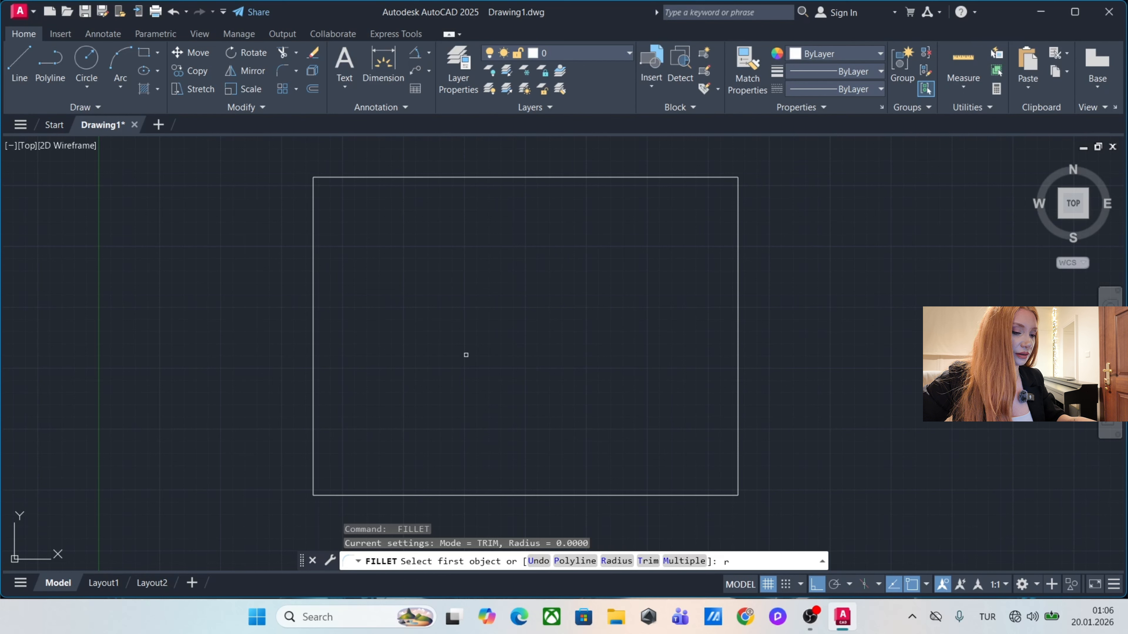
type("r")
key("Return")
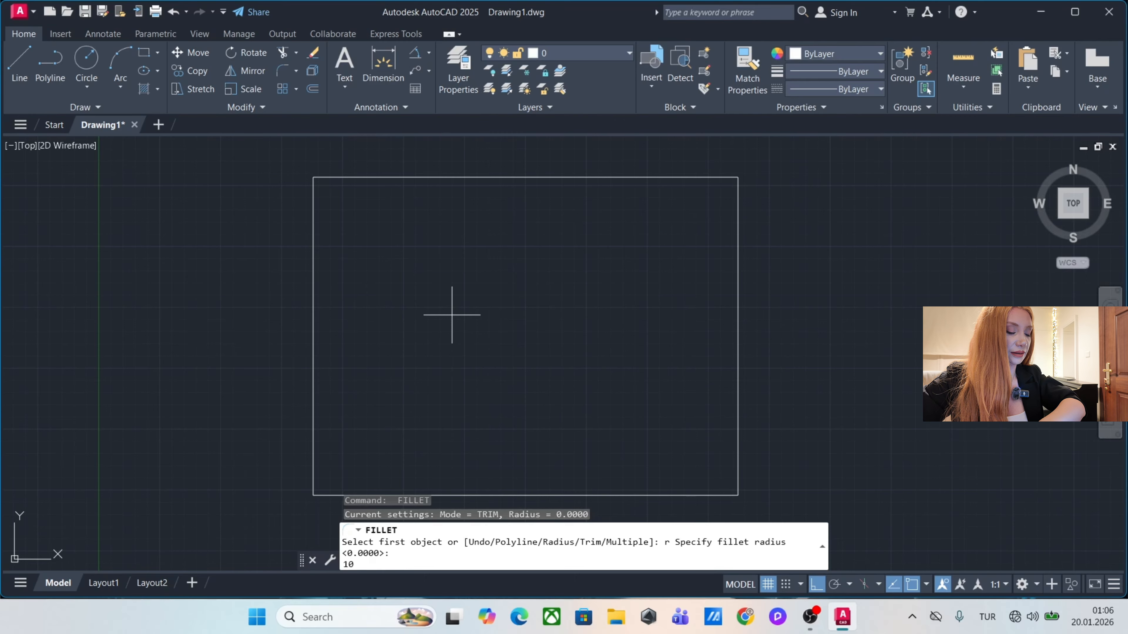
key("Return")
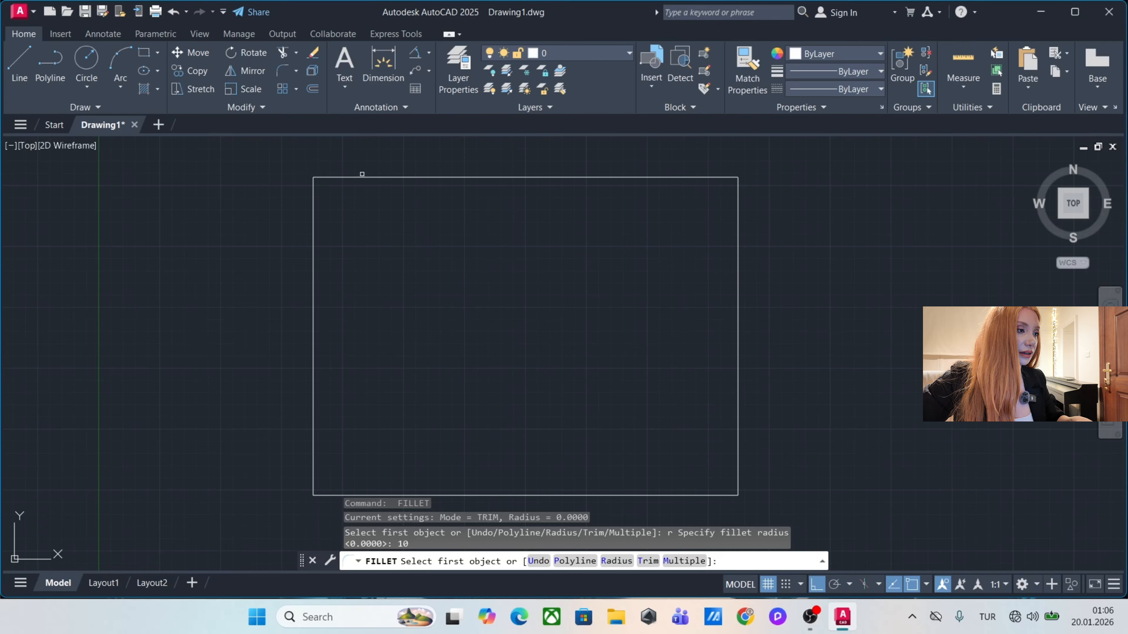
left_click(337, 176)
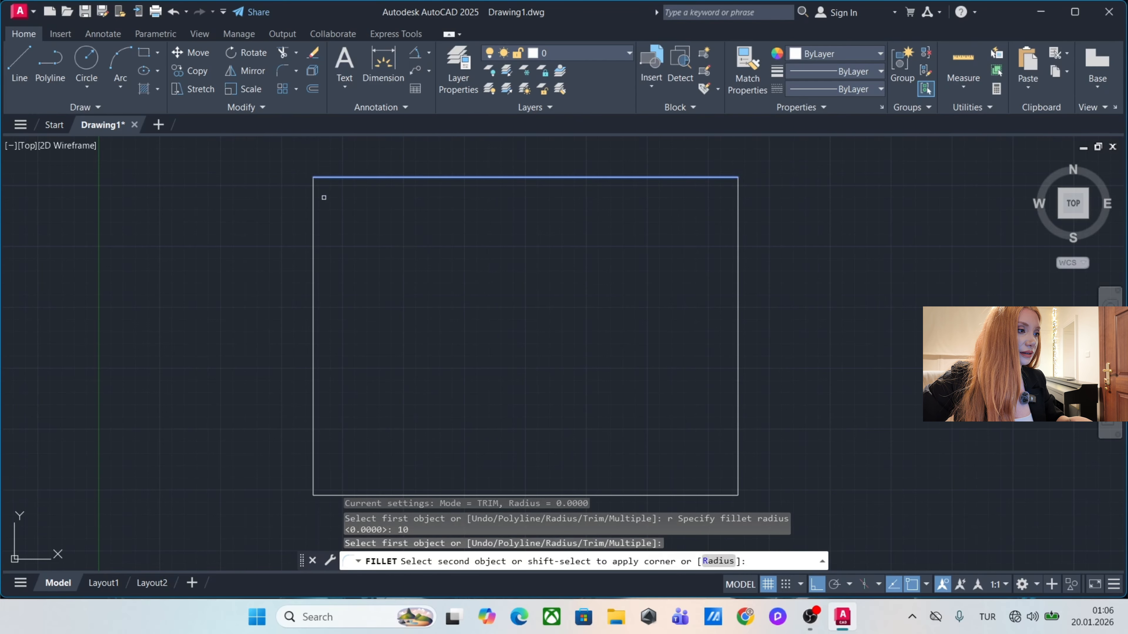
left_click(310, 204)
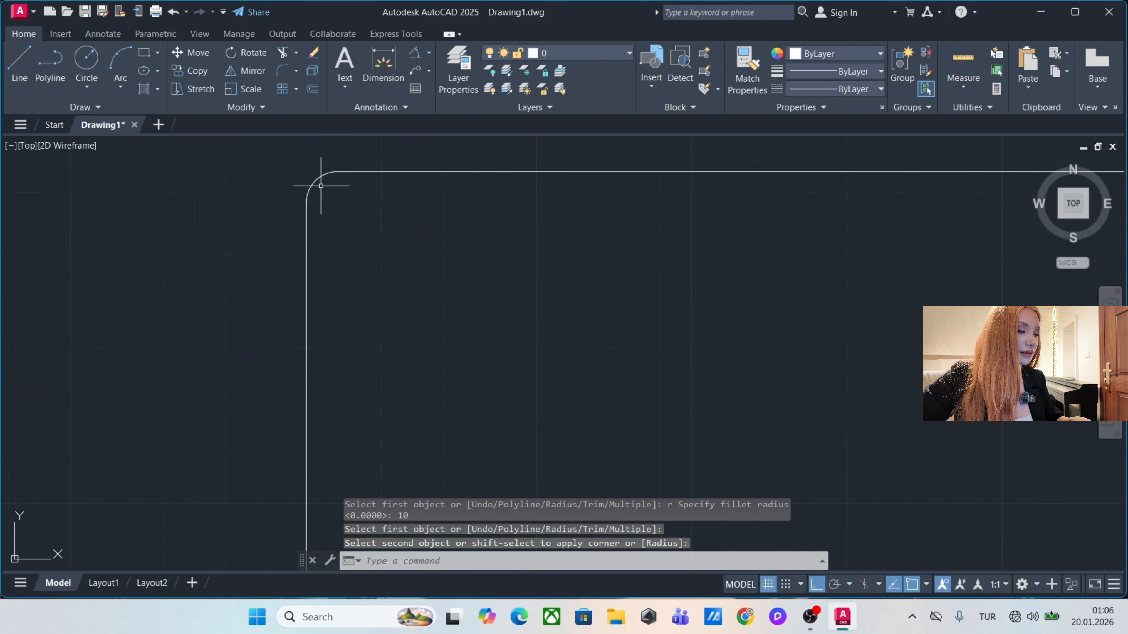
Fillet the rectangle's upper-right corner with a radius of 50.
type("f")
key("Return")
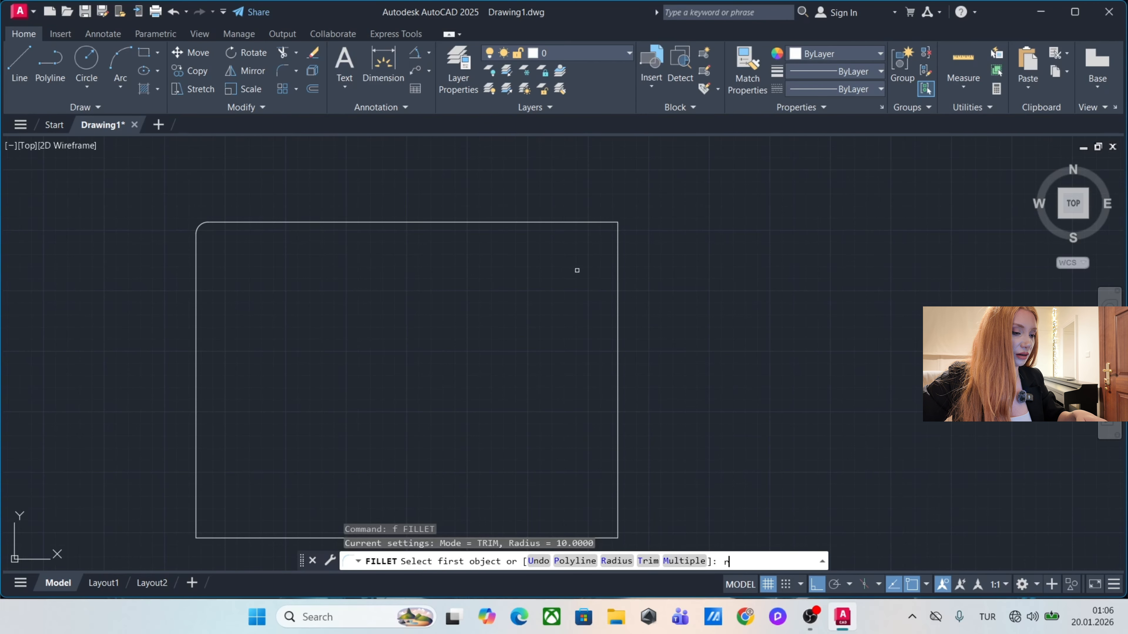
key("Return")
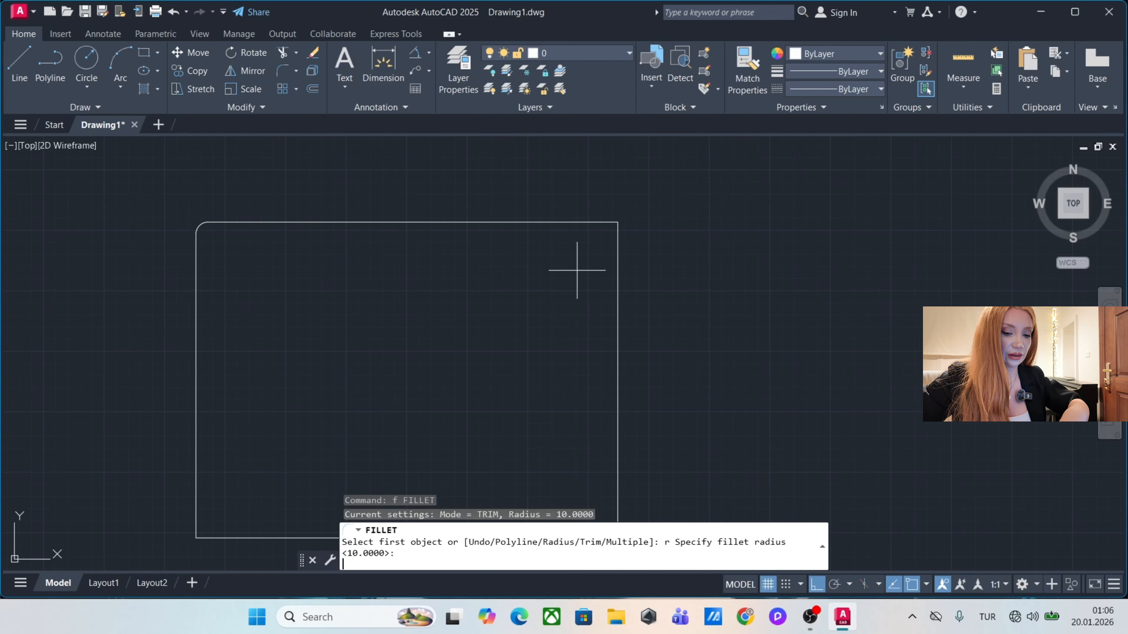
type("50")
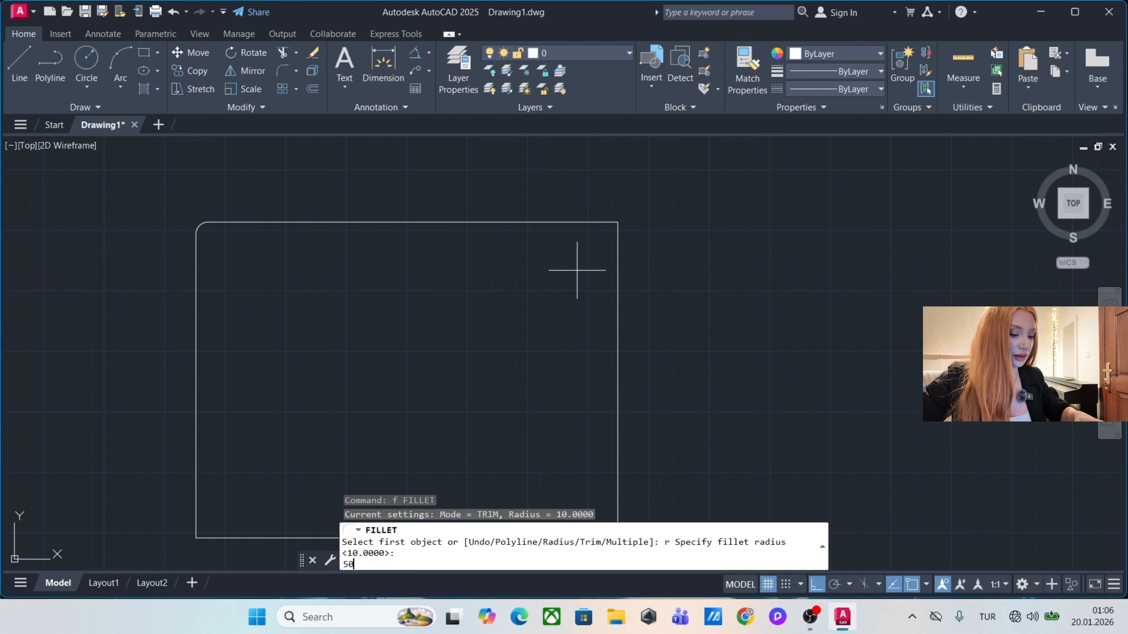
key("Return")
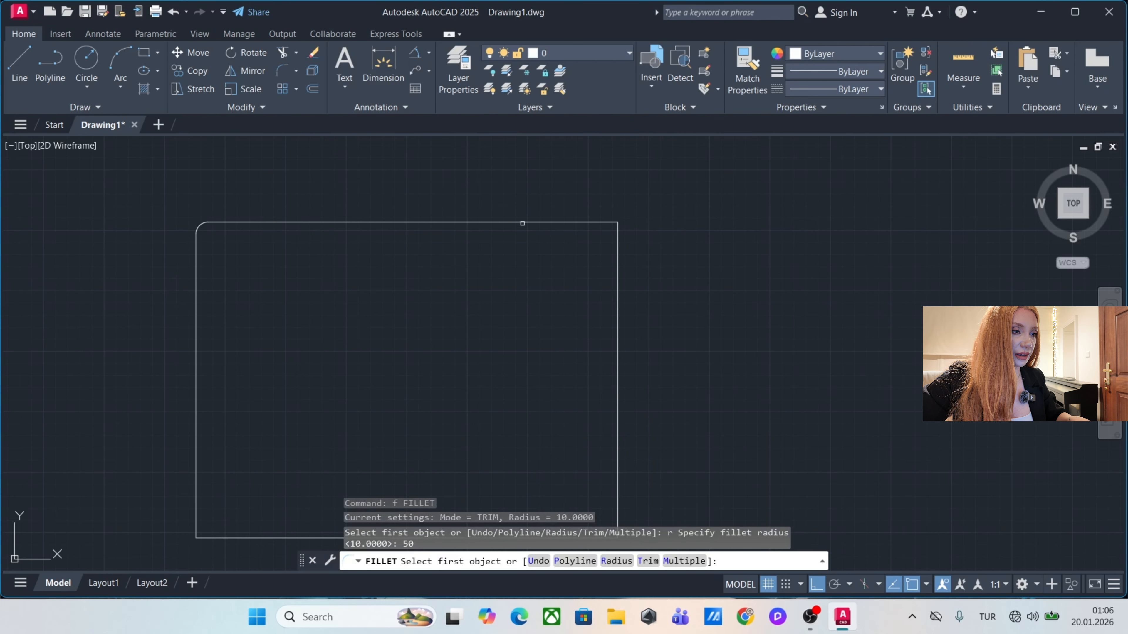
left_click(521, 222)
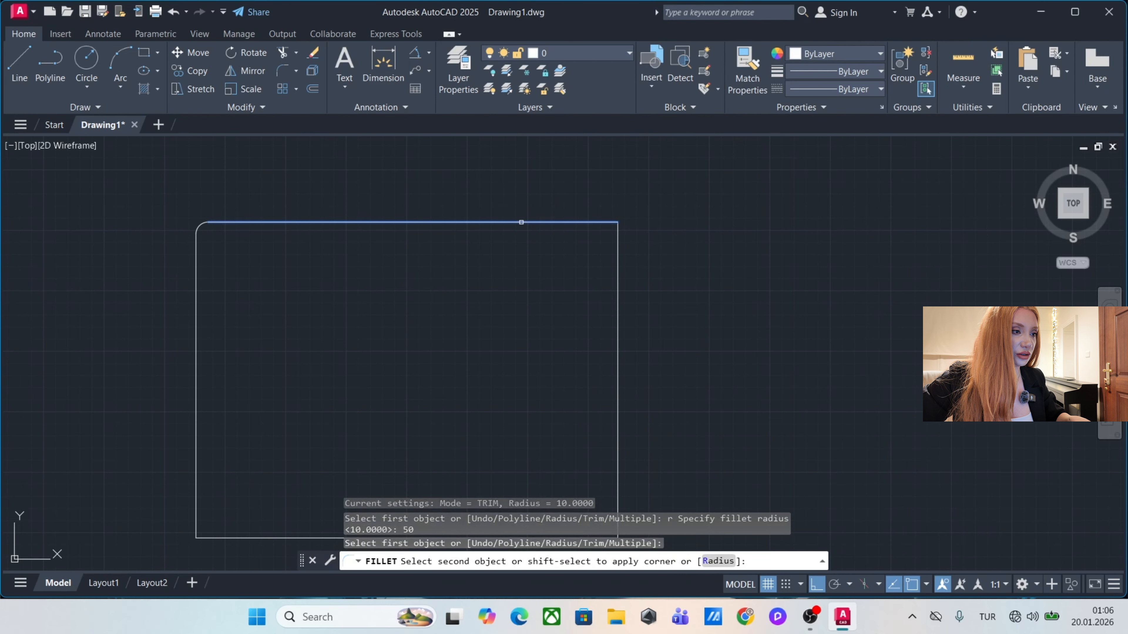
left_click(617, 292)
scroll(551, 222, "up", 3)
middle_click_drag(584, 250, 576, 227)
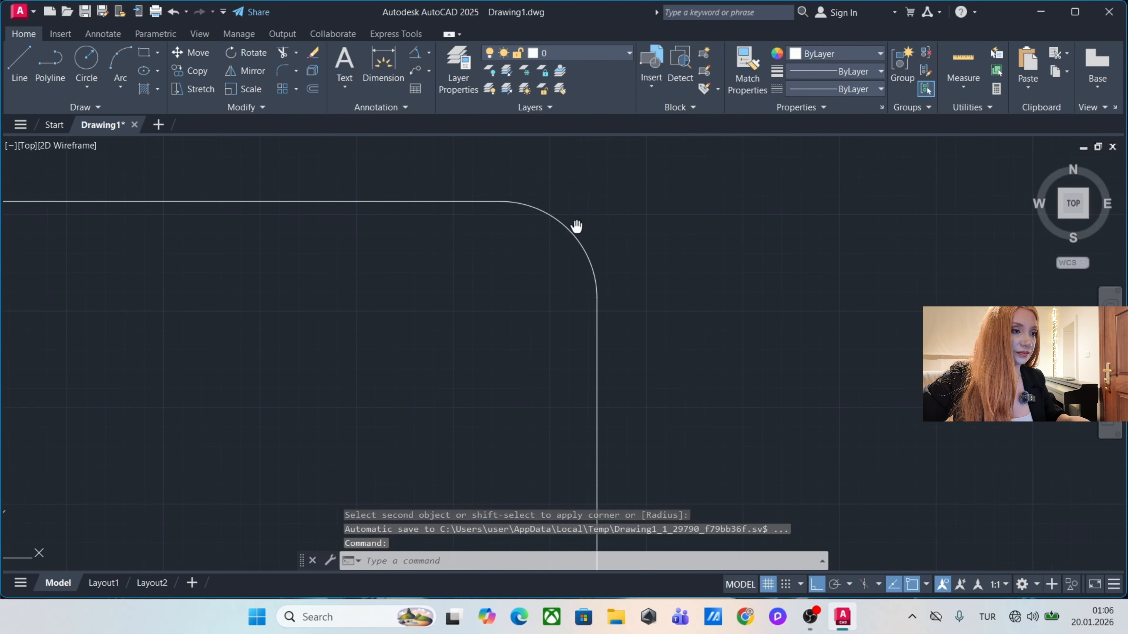
Add a radius dimension to the rectangle's upper-right rounded corner, placing its text outside the arc.
scroll(533, 209, "down", 2)
left_click(429, 54)
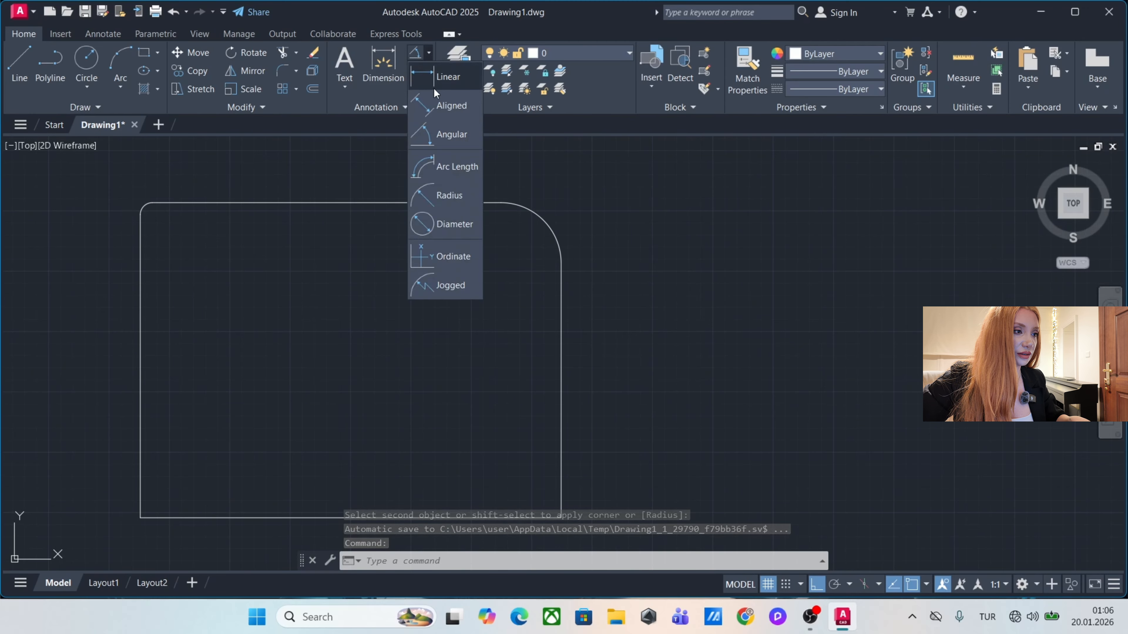
left_click(449, 195)
left_click(538, 216)
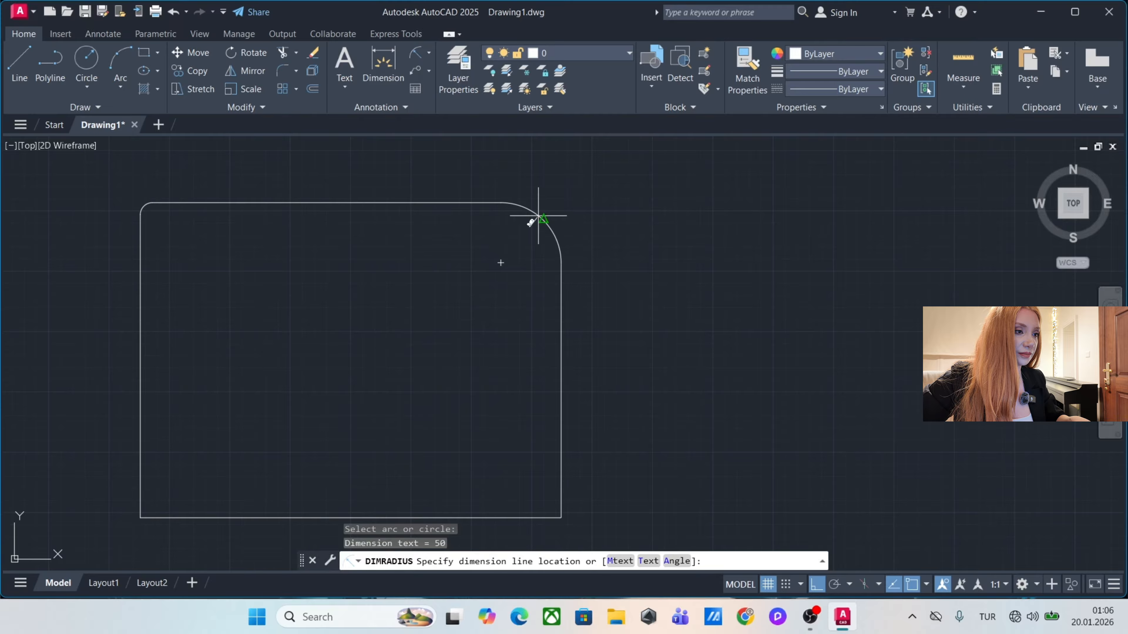
left_click(582, 187)
scroll(607, 186, "up", 2)
scroll(581, 198, "up", 3)
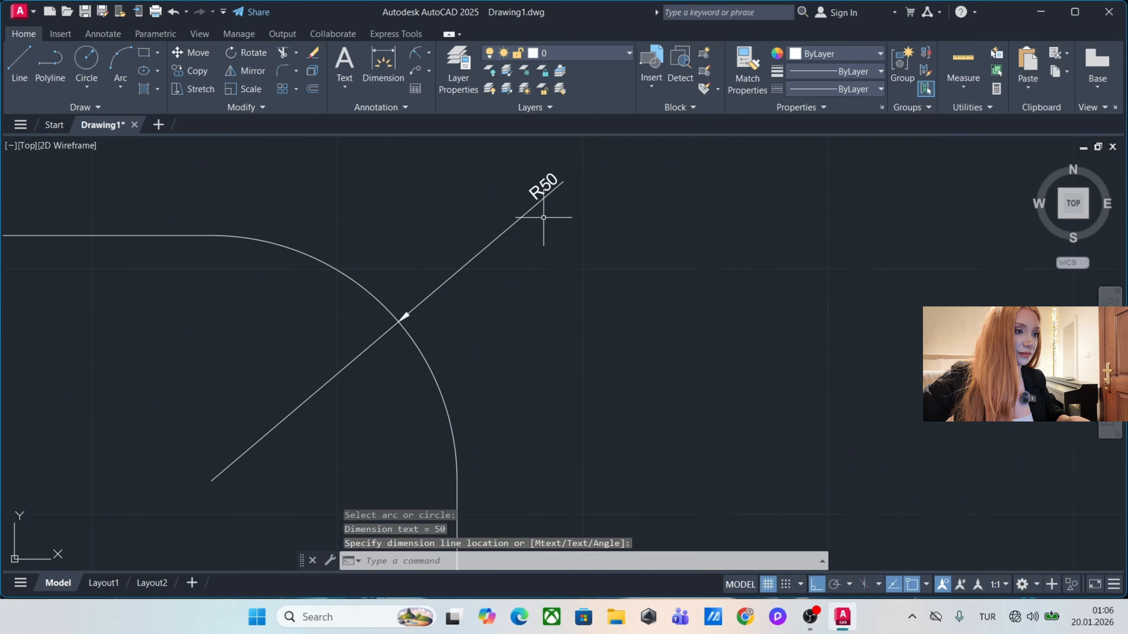
Change the colour of the rectangle with the rounded corners to Magenta.
scroll(516, 252, "down", 6)
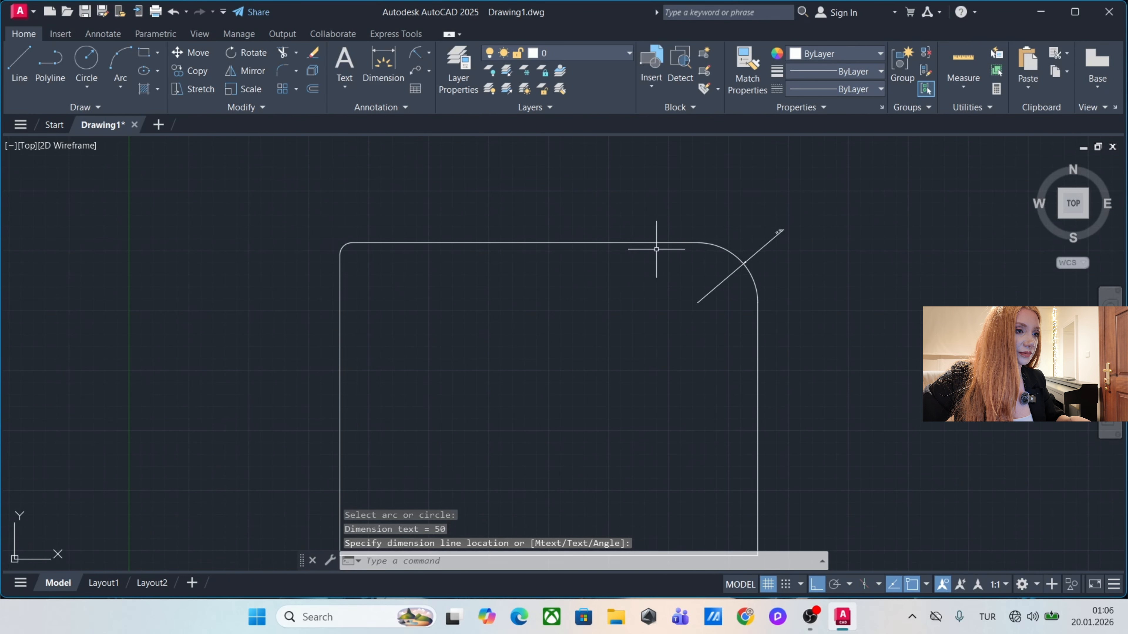
middle_click_drag(491, 245, 421, 233)
left_click(523, 184)
left_click(456, 252)
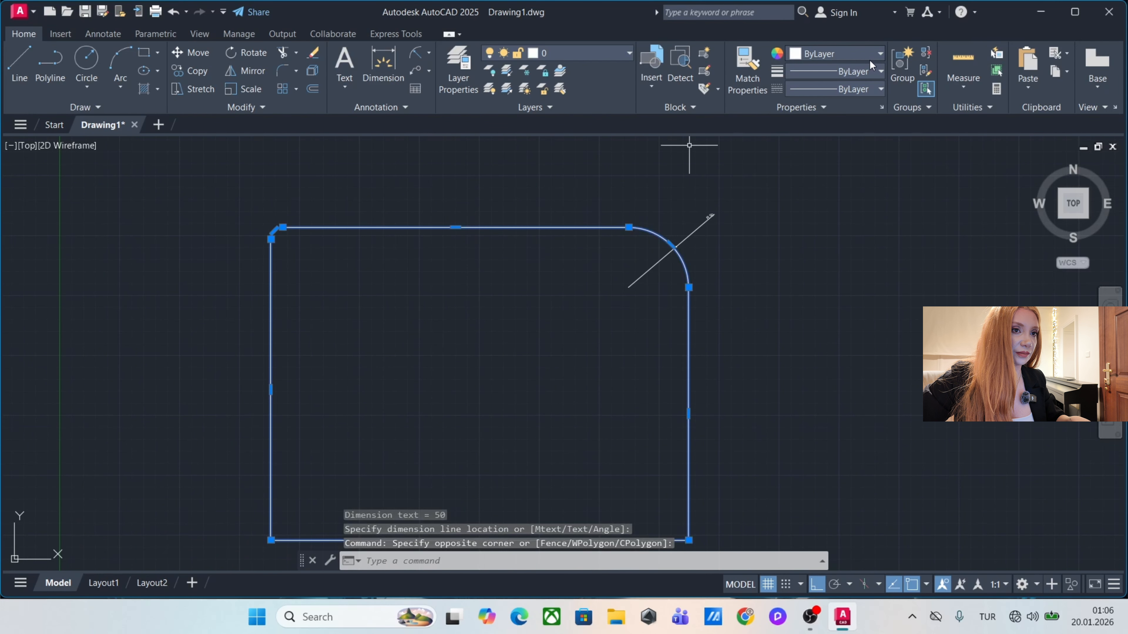
left_click(872, 53)
left_click(866, 194)
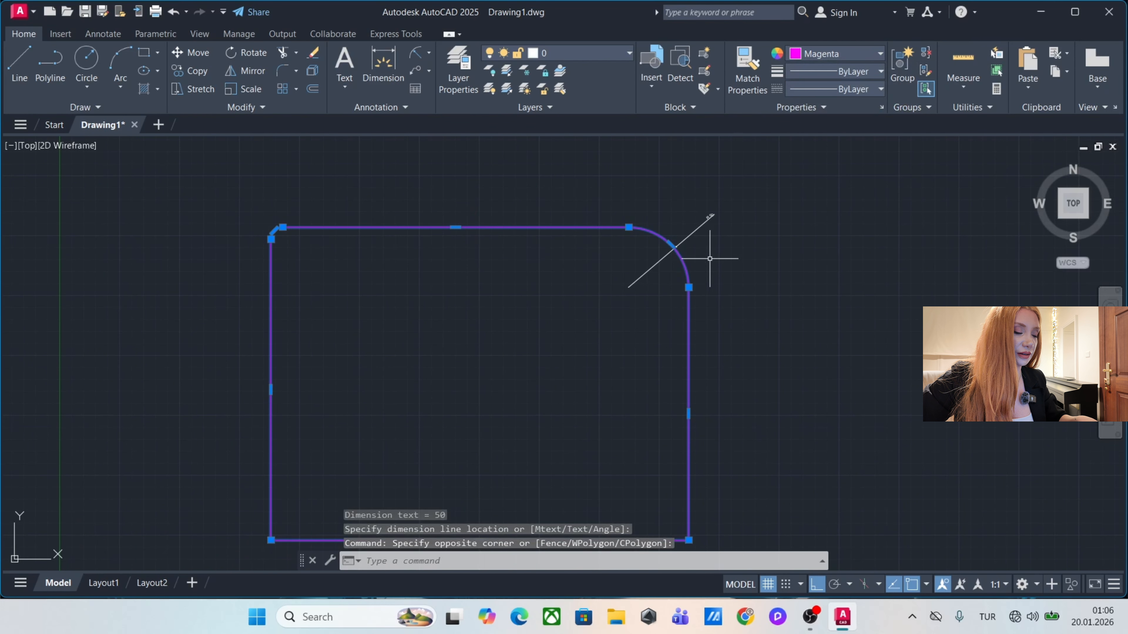
key("Escape")
key("Escape")
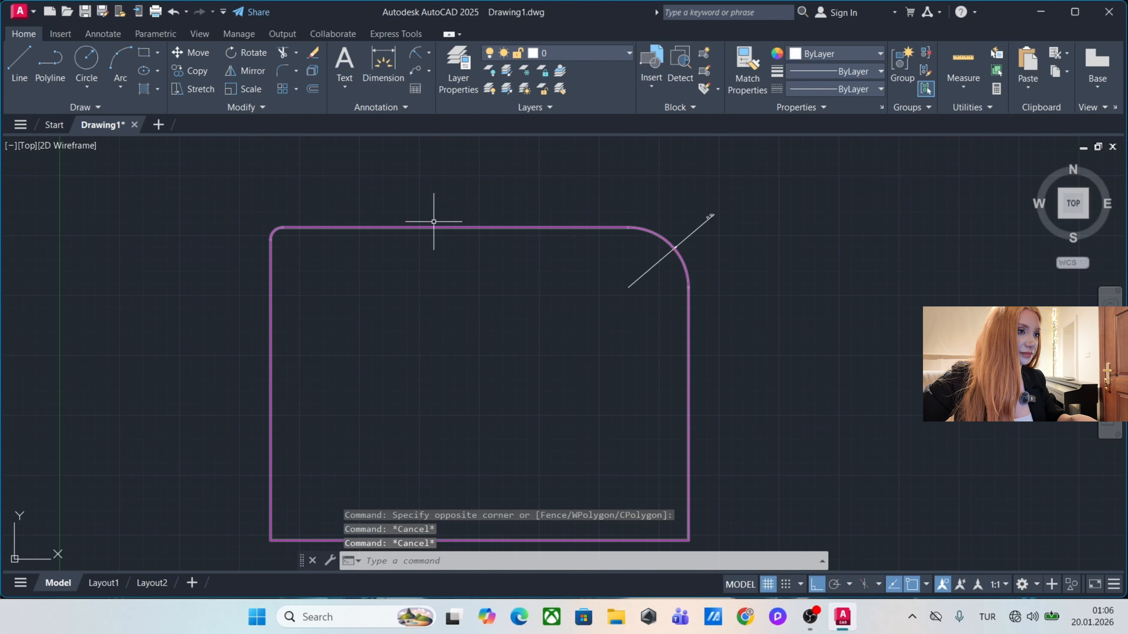
Add a radius dimension to the magenta rectangle's upper-left rounded corner, placing its text just outside the arc.
left_click(418, 53)
scroll(293, 201, "up", 4)
left_click(239, 272)
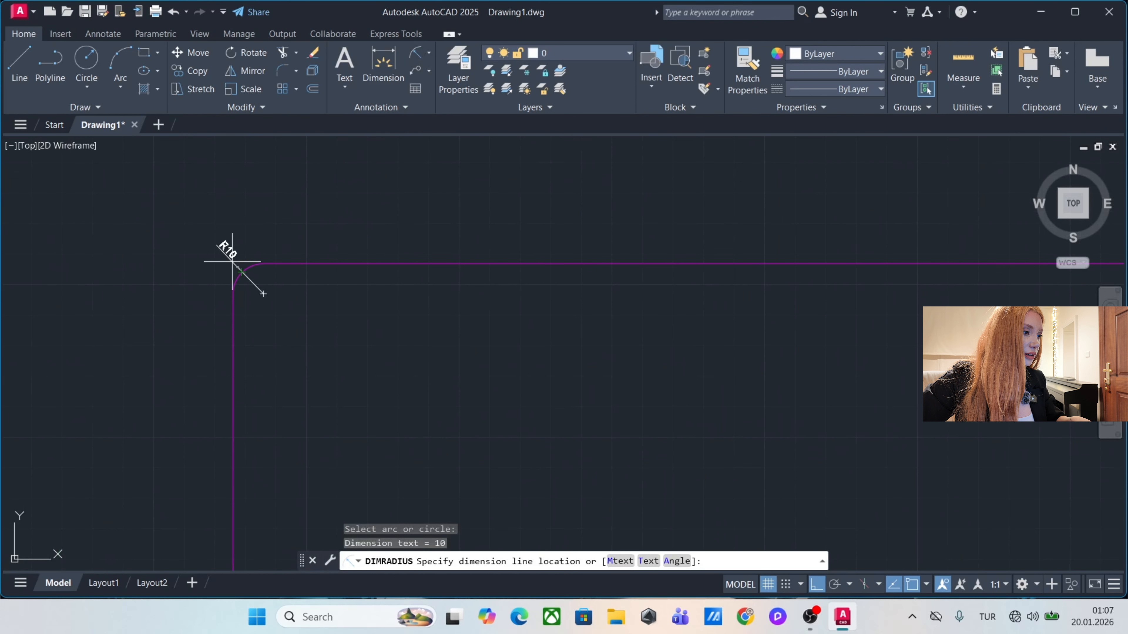
left_click(221, 246)
scroll(240, 285, "down", 3)
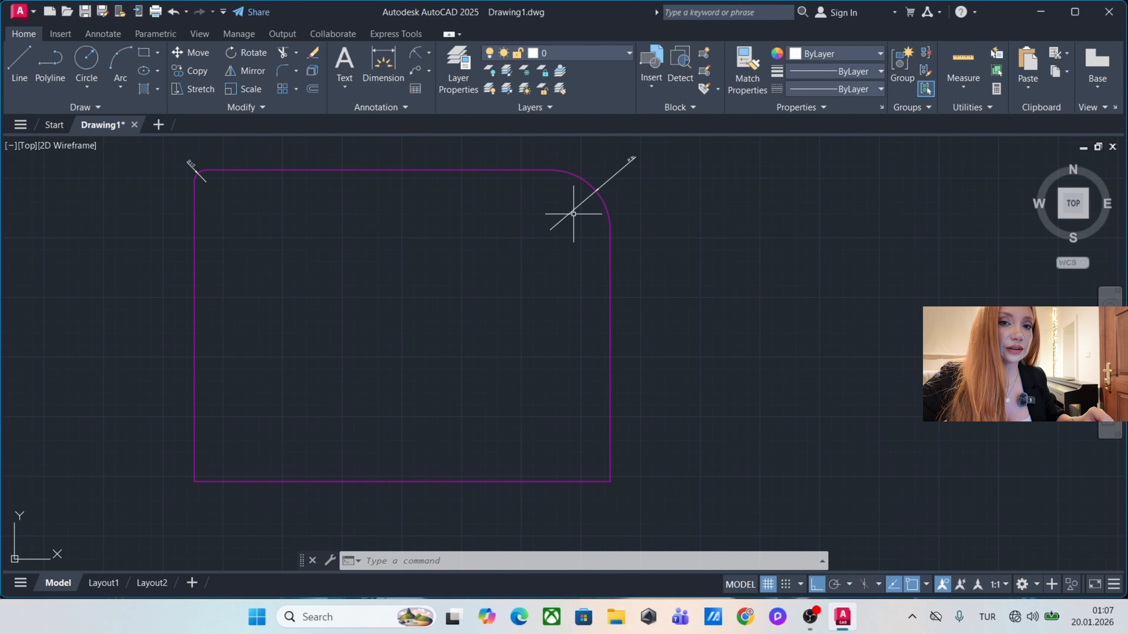
Chamfer the magenta rectangle's lower-left corner with both chamfer distances set to 100.
middle_click_drag(312, 330, 473, 282)
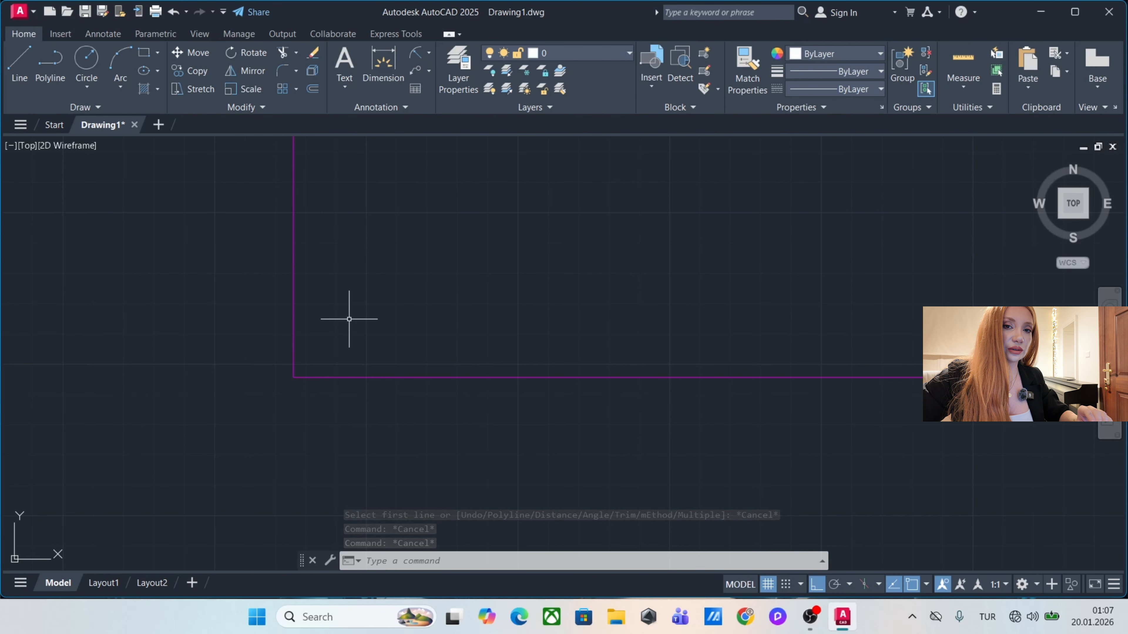
type("CHA")
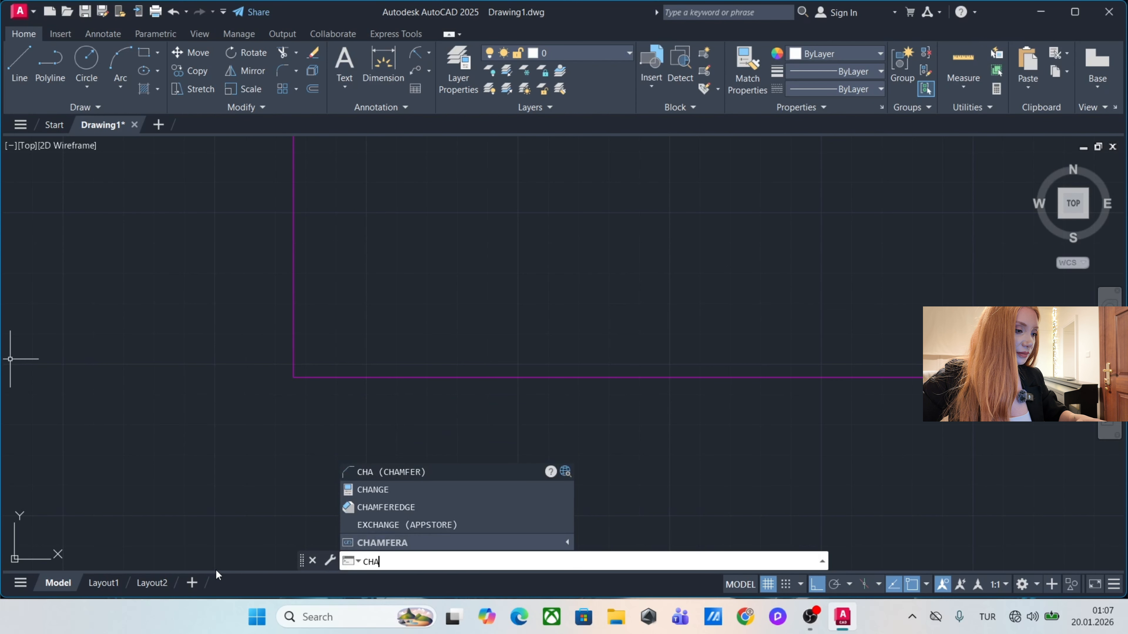
key("Return")
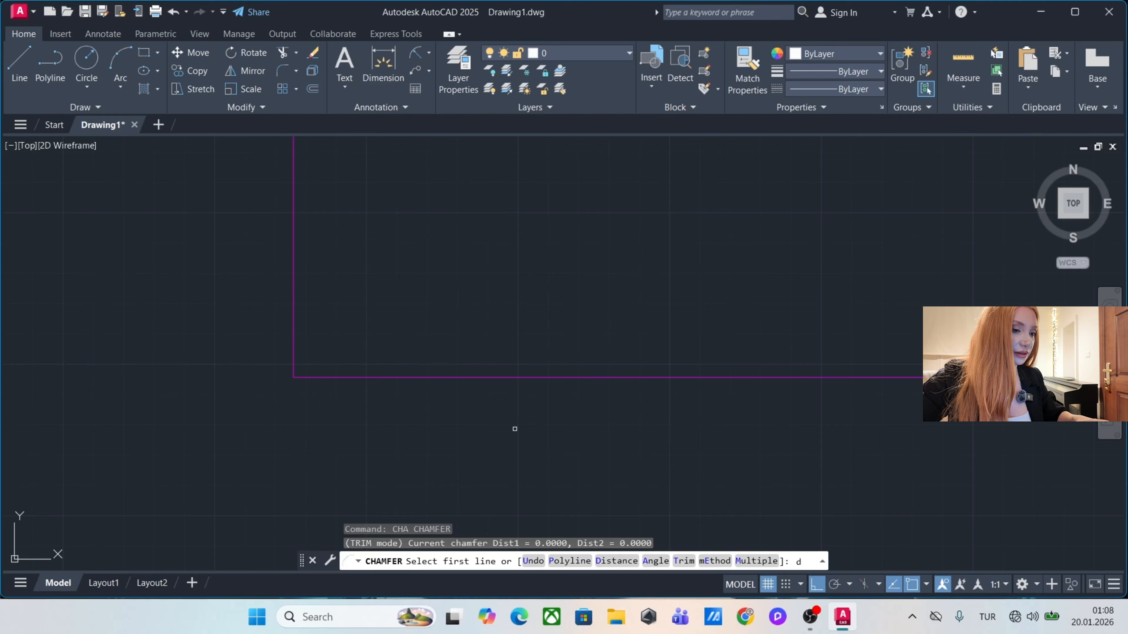
key("Return")
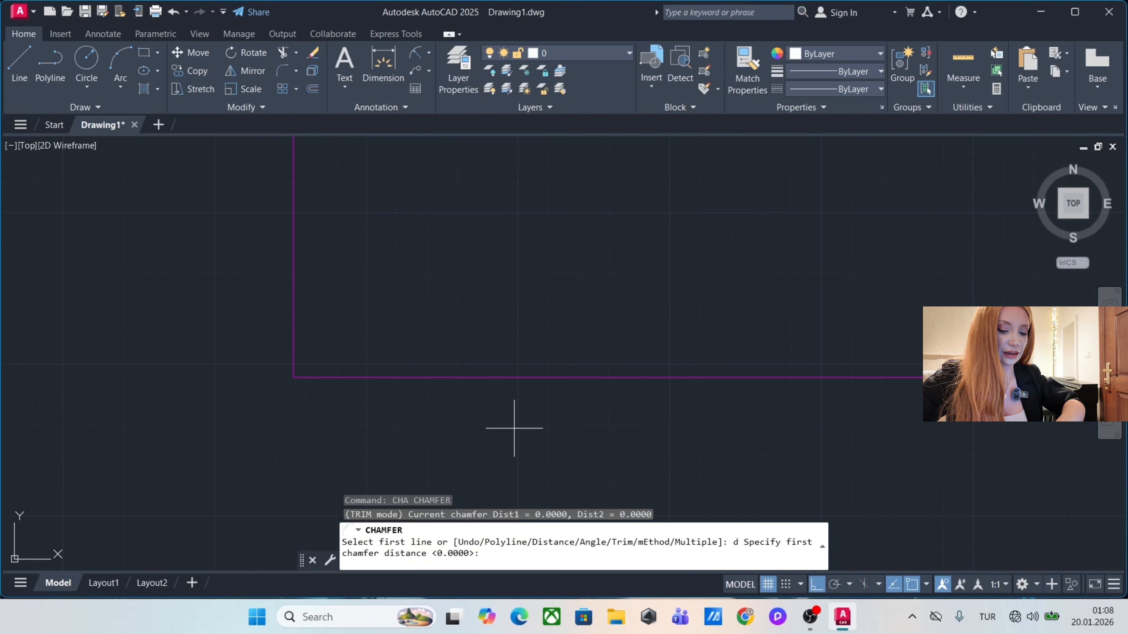
type("100")
key("Return")
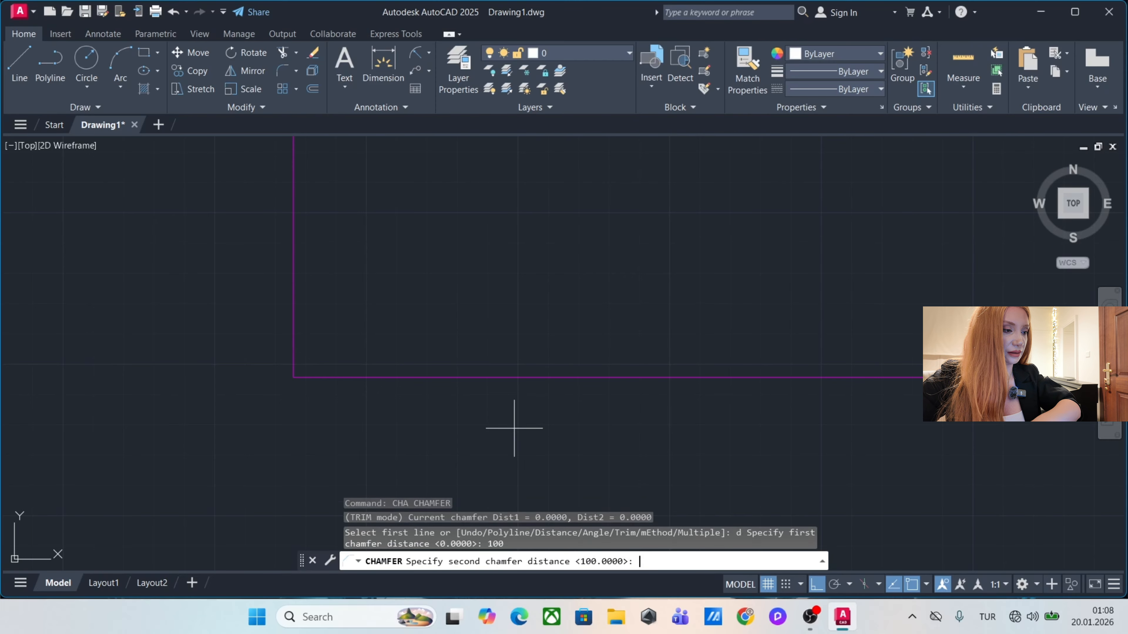
type("100")
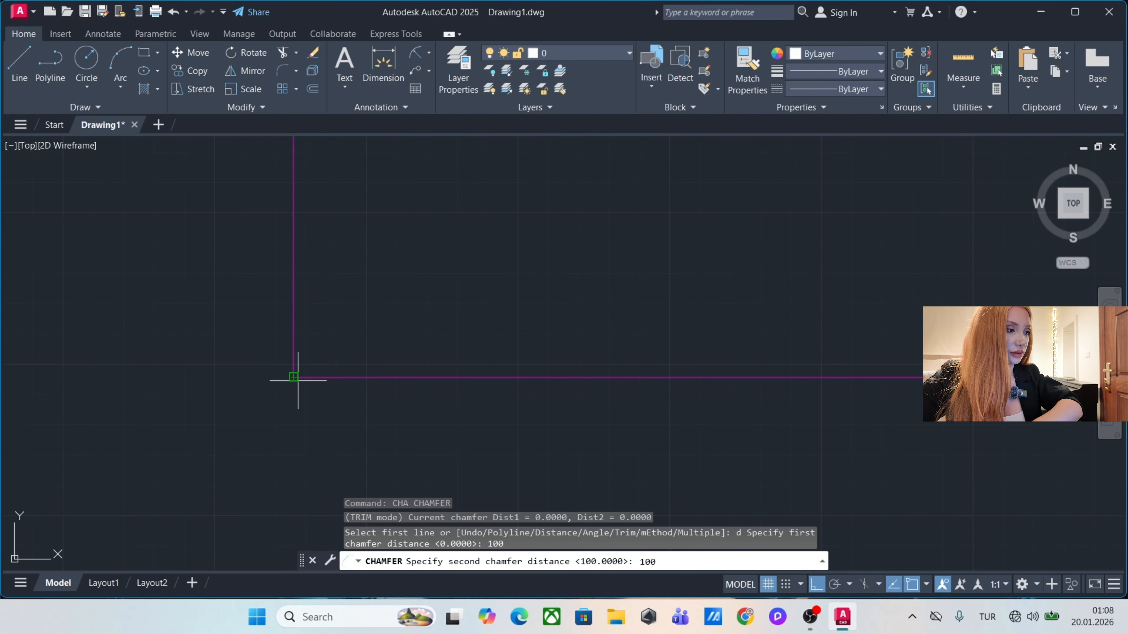
key("Return")
left_click(298, 202)
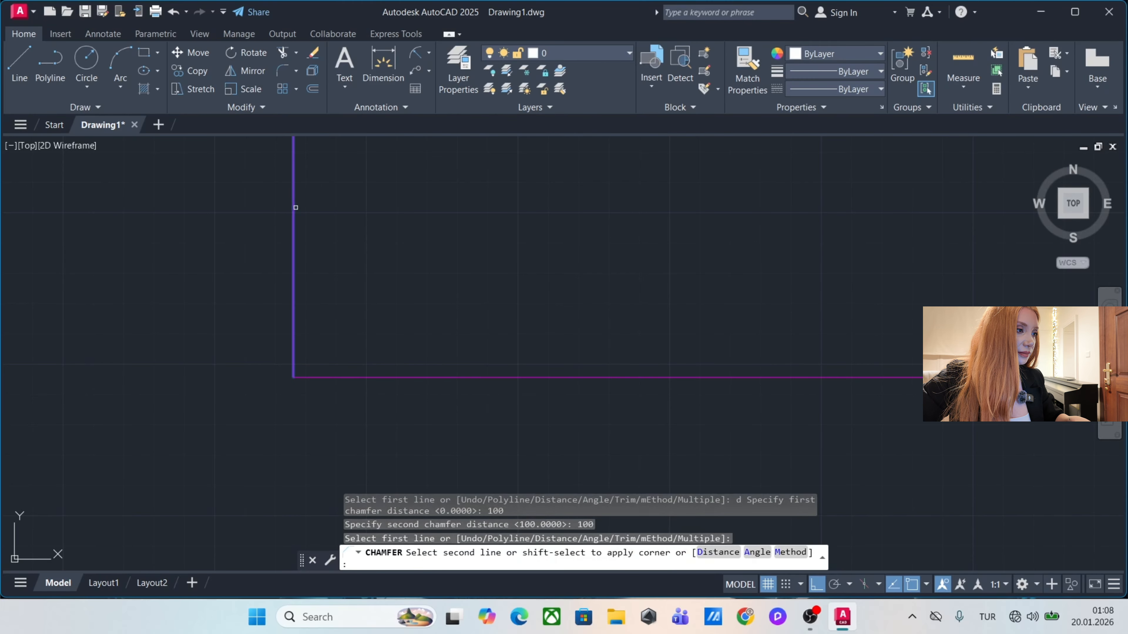
left_click(446, 377)
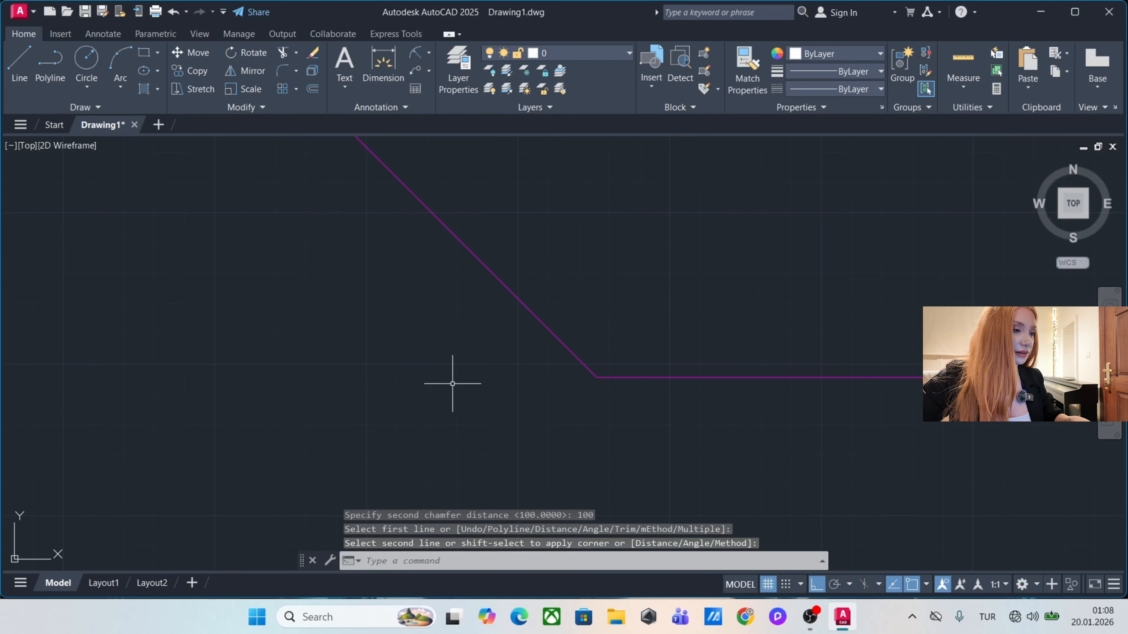
Draw a vertical polyline down from the chamfer's upper end and a horizontal one left from its lower end, crossing at the original corner.
scroll(453, 378, "down", 3)
middle_click_drag(516, 340, 431, 354)
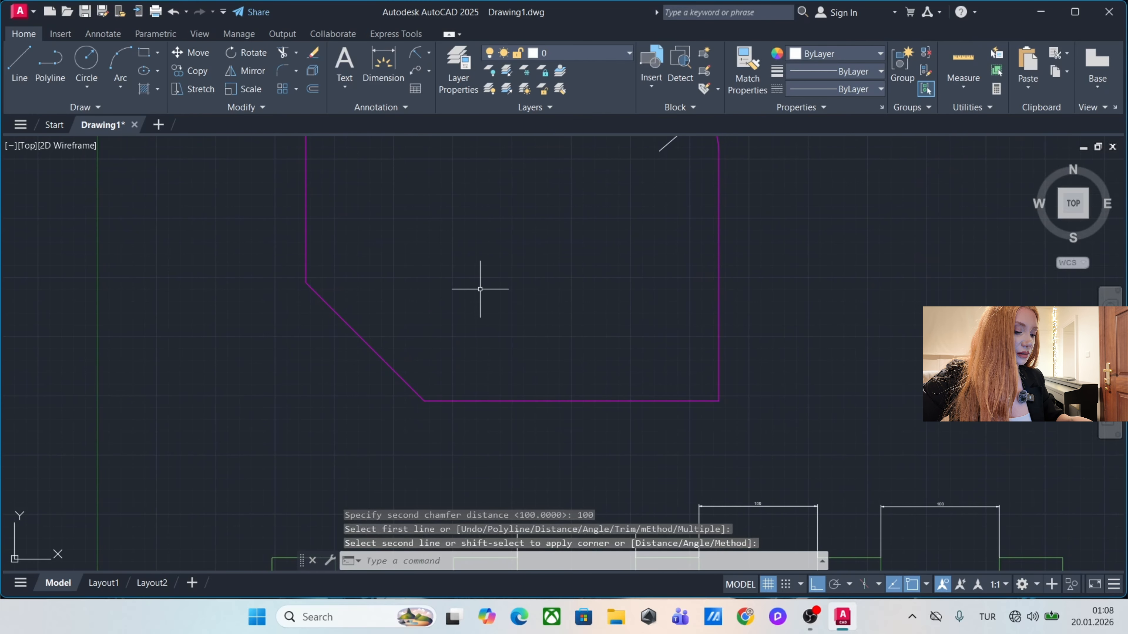
type("pl")
key("Return")
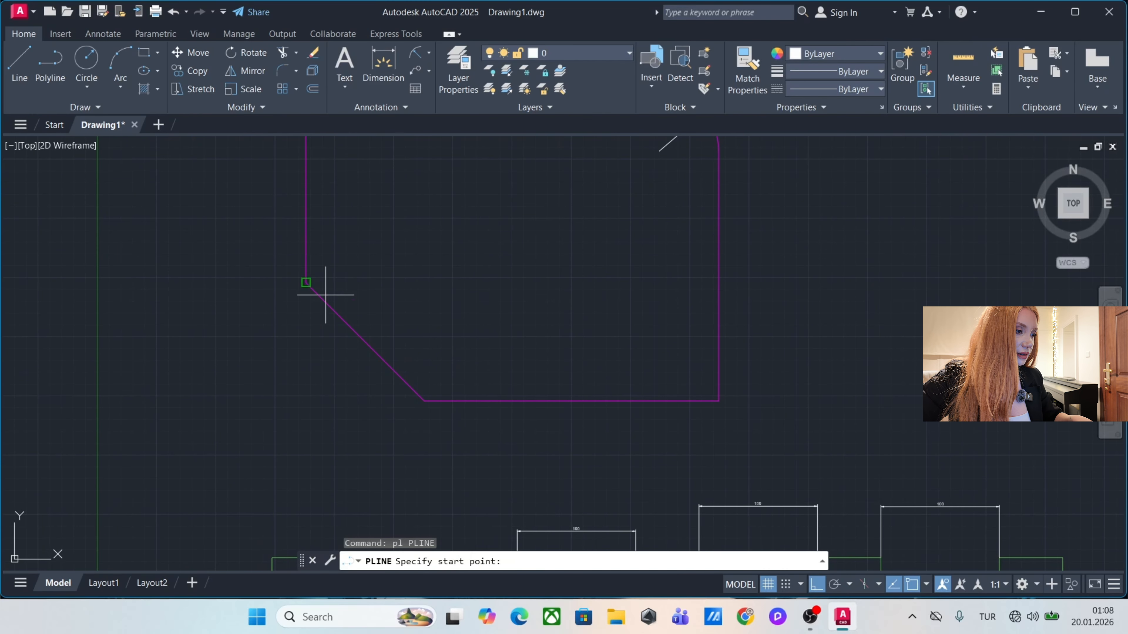
left_click(306, 283)
left_click(305, 490)
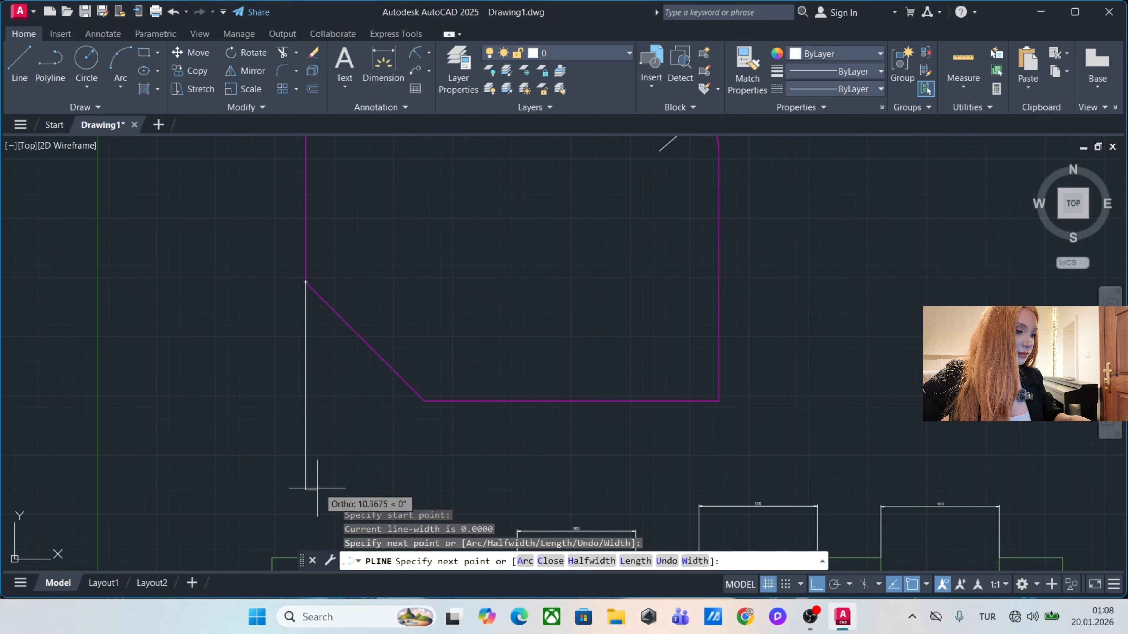
key("Return")
key("Return")
left_click(423, 400)
left_click(192, 400)
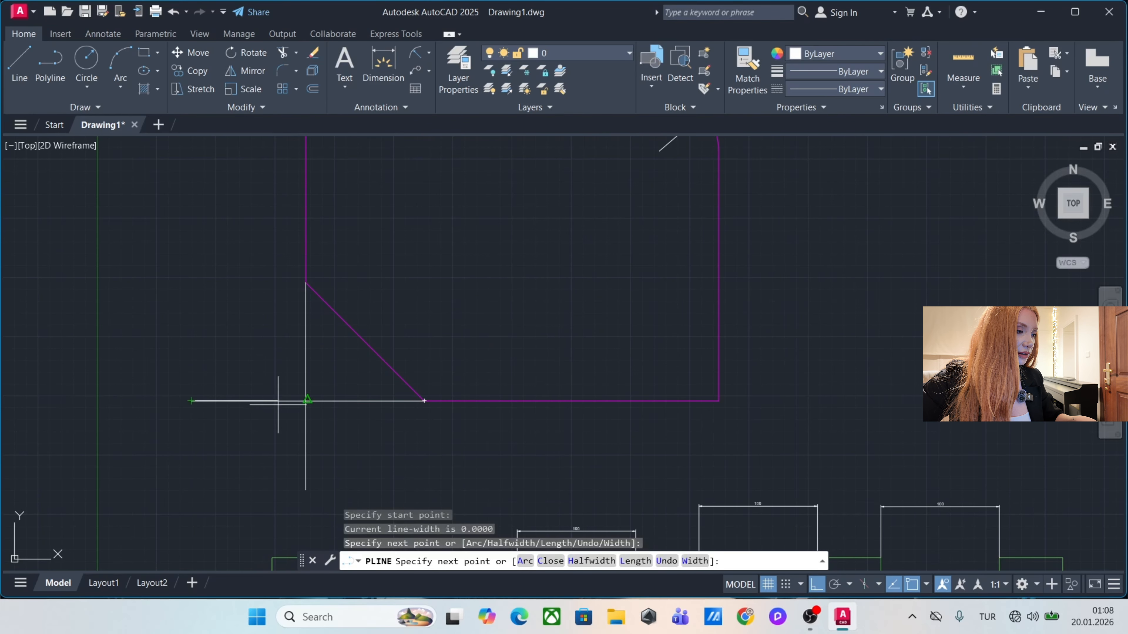
key("Escape")
key("Escape")
Change the colour of the two crossing polylines at the chamfered corner to light red.
middle_click_drag(430, 402, 496, 372)
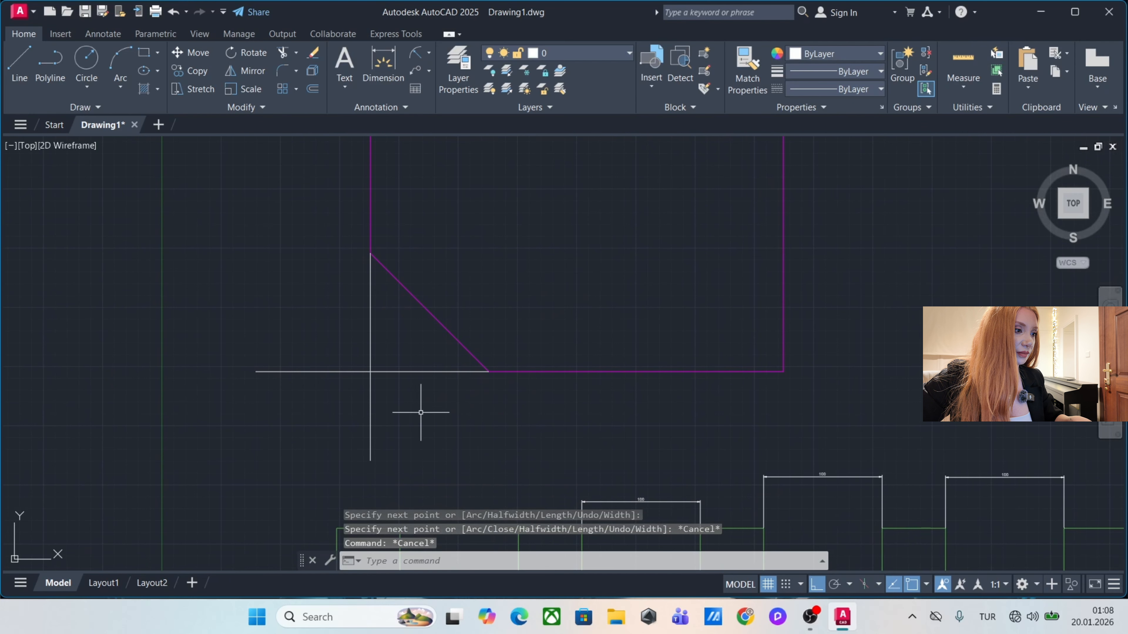
left_click_drag(421, 403, 320, 350)
left_click(840, 54)
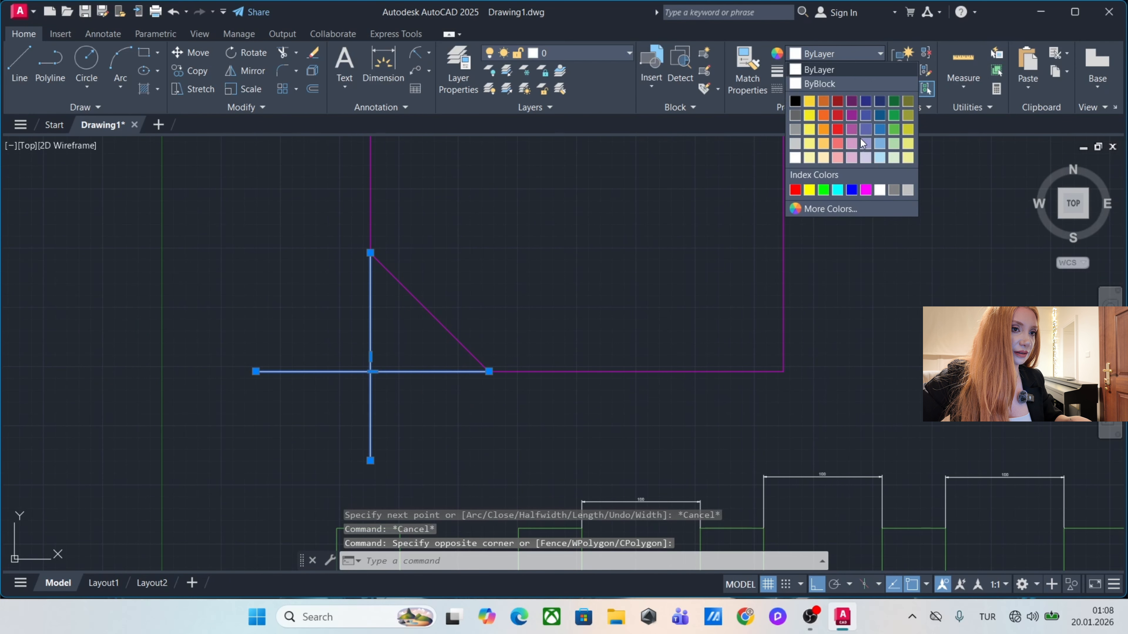
left_click(839, 143)
key("Escape")
key("Escape")
Add a horizontal linear dimension from the chamfer's lower end to the crossing point of the two polylines.
middle_click_drag(555, 313, 574, 365)
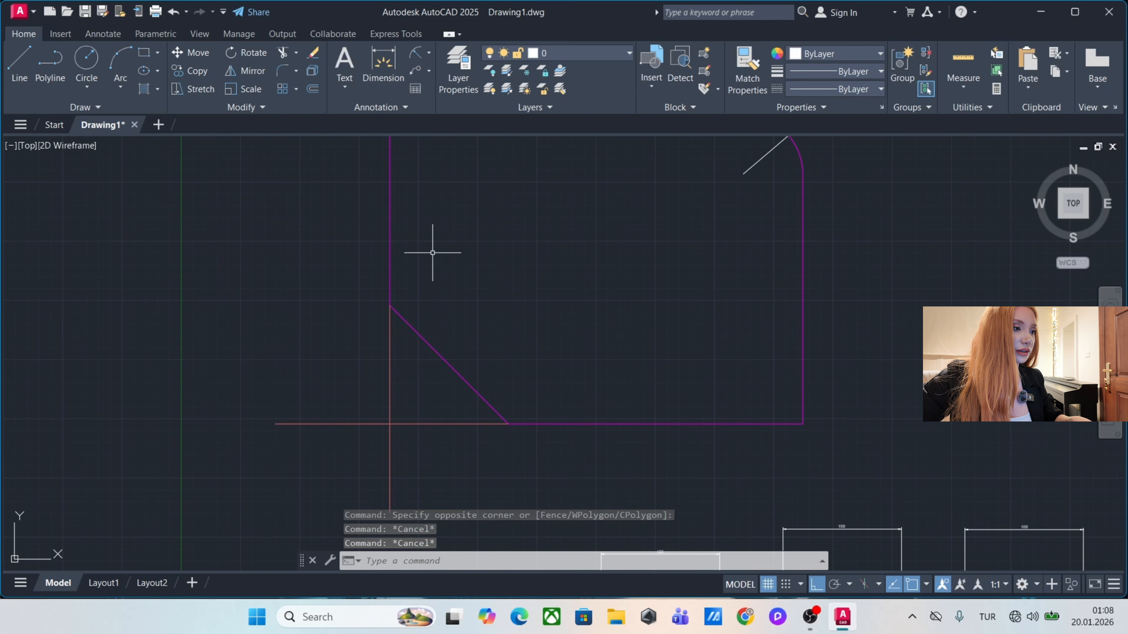
middle_click_drag(487, 274, 535, 210)
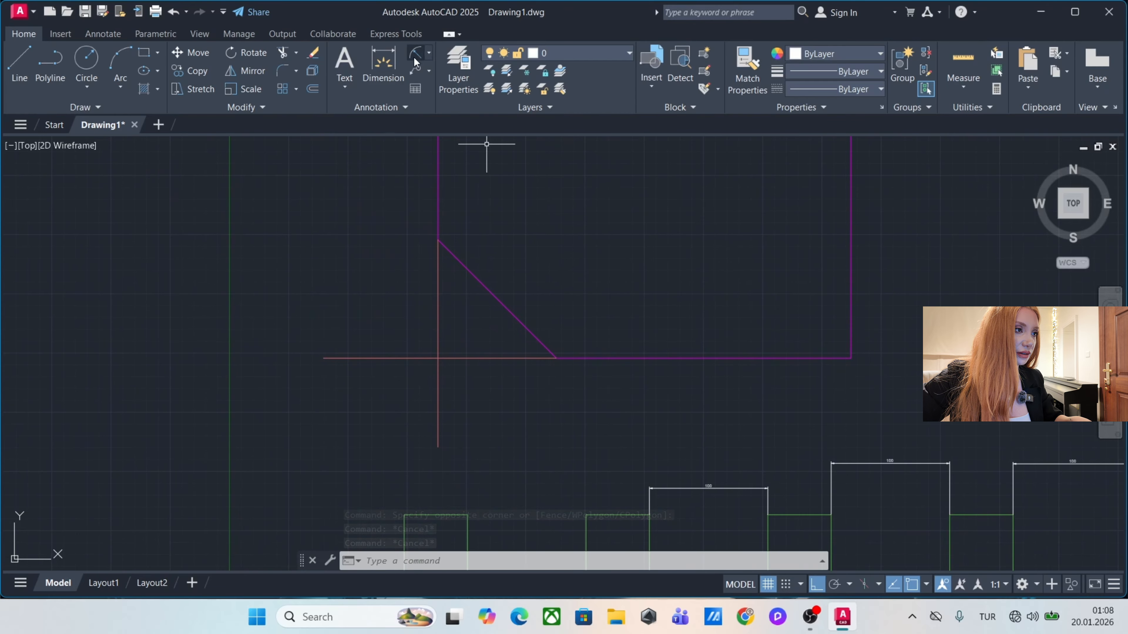
left_click(429, 53)
left_click(442, 75)
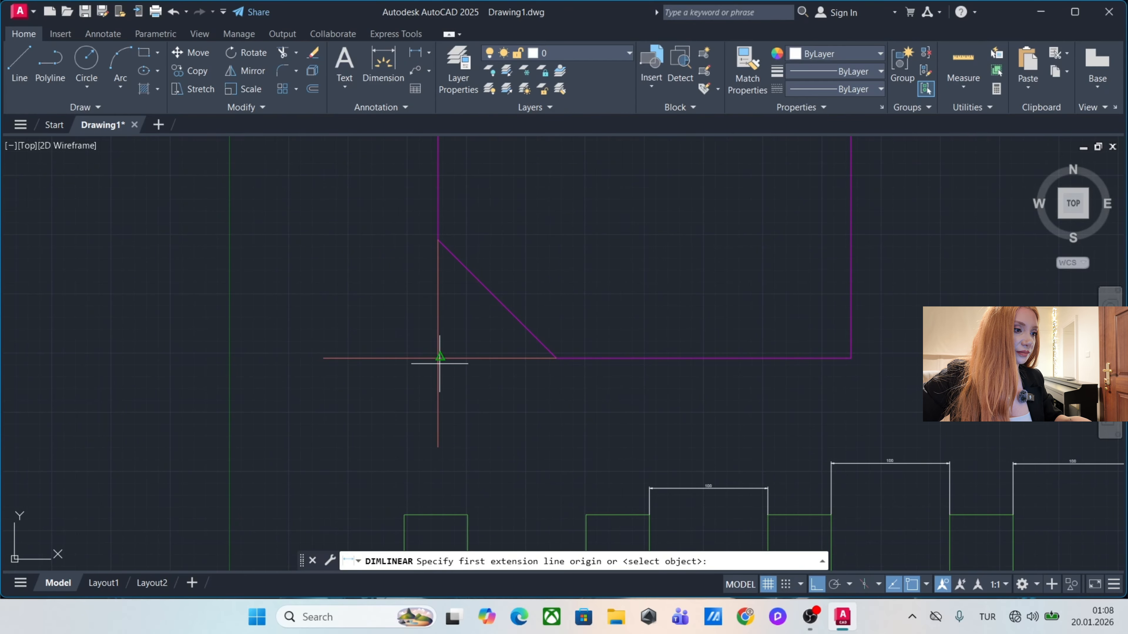
scroll(457, 379, "up", 2)
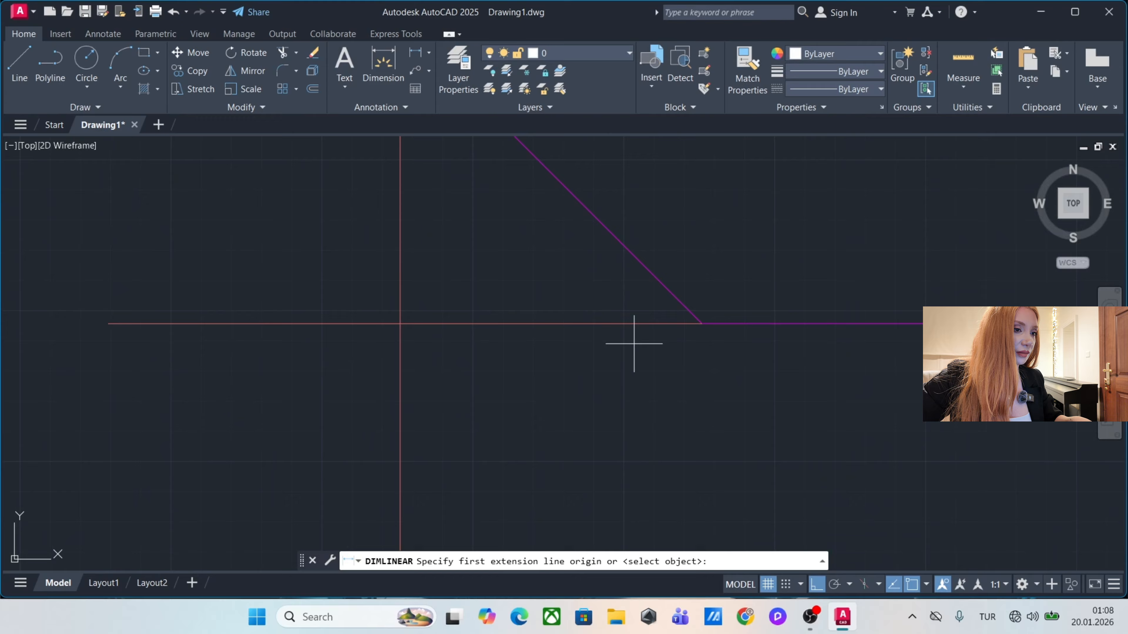
left_click(702, 324)
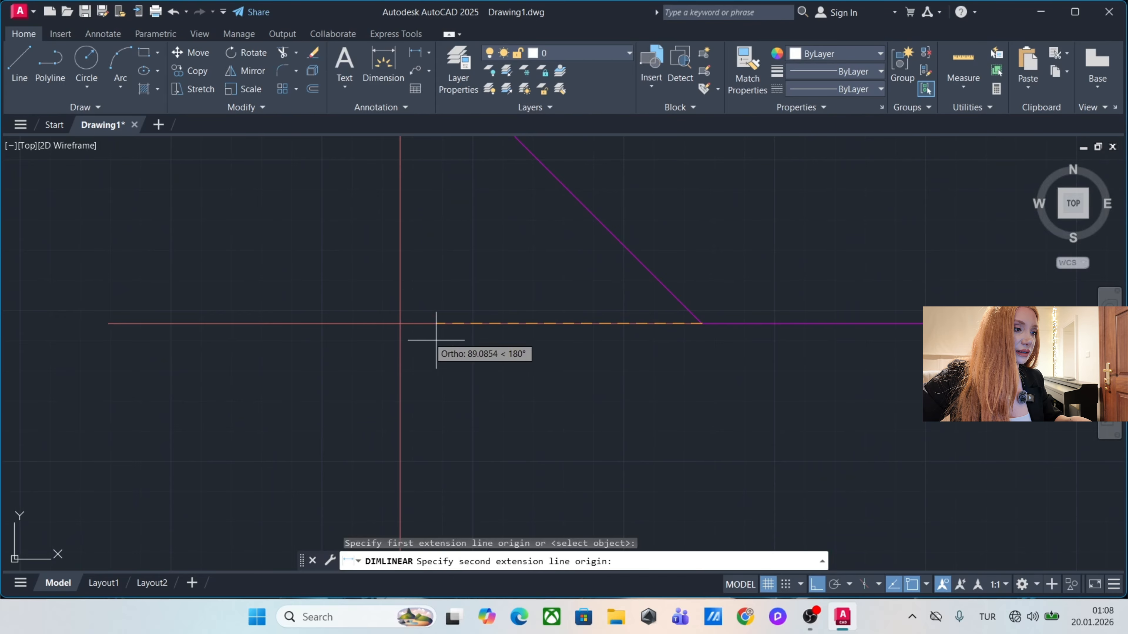
left_click(400, 324)
left_click(400, 286)
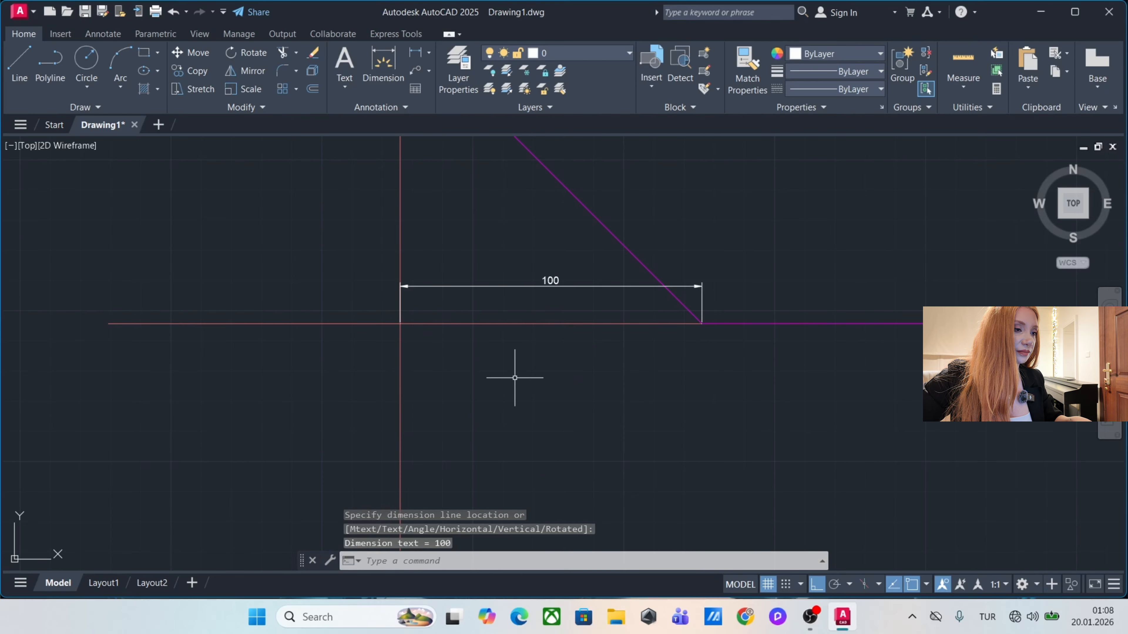
Move the horizontal chamfer dimension so that its dimension line sits below the rectangle's lower edge.
scroll(514, 378, "down", 2)
middle_click_drag(524, 340, 536, 398)
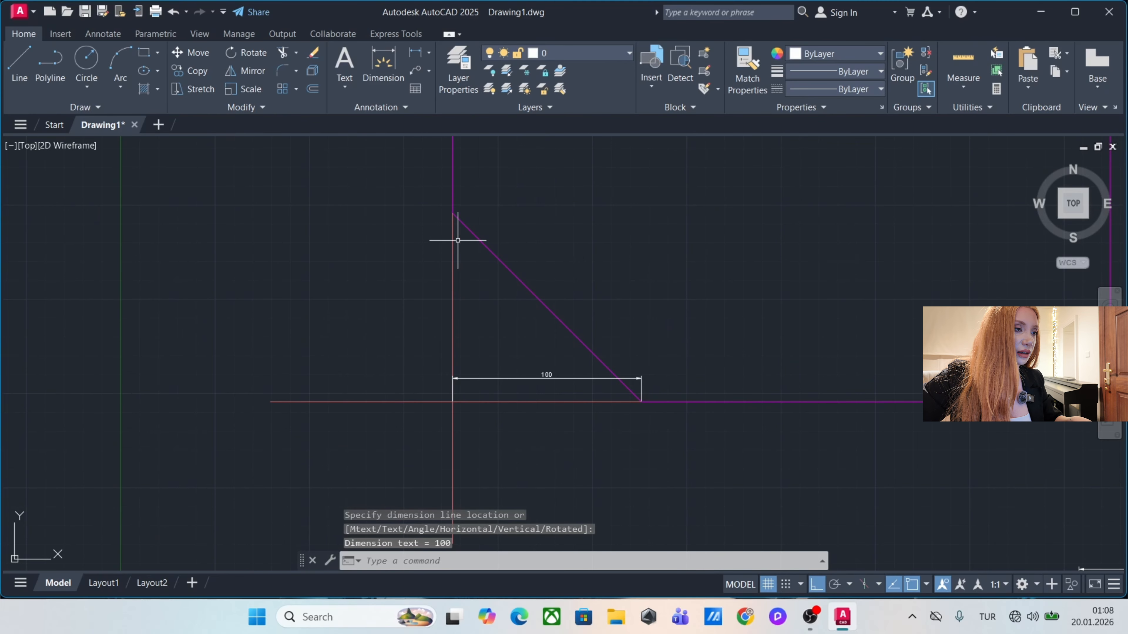
left_click(549, 381)
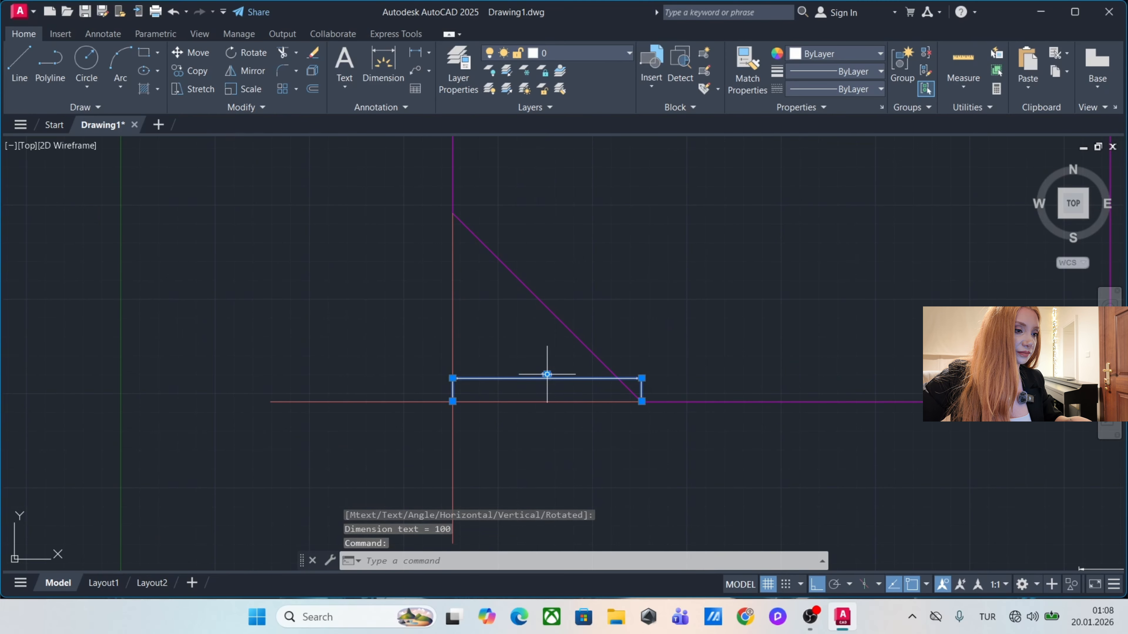
left_click(547, 375)
middle_click_drag(621, 458, 542, 436)
key("Escape")
scroll(516, 328, "up", 2)
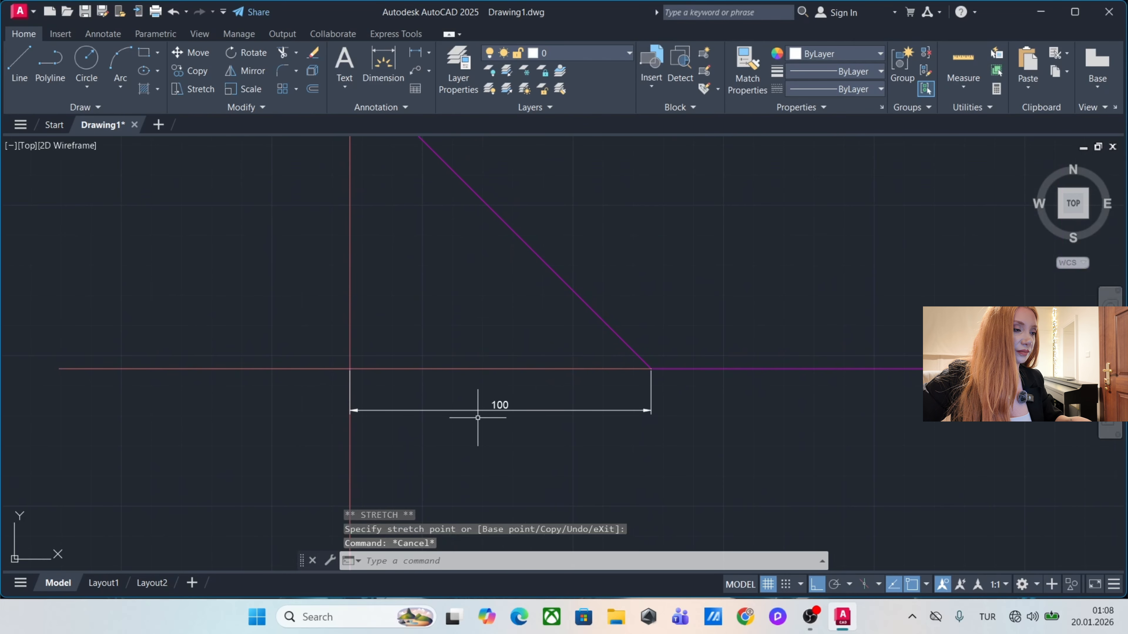
Add a vertical linear dimension from the chamfer's upper end to the crossing point of the two polylines.
scroll(477, 417, "down", 2)
middle_click_drag(455, 356, 518, 368)
left_click(418, 53)
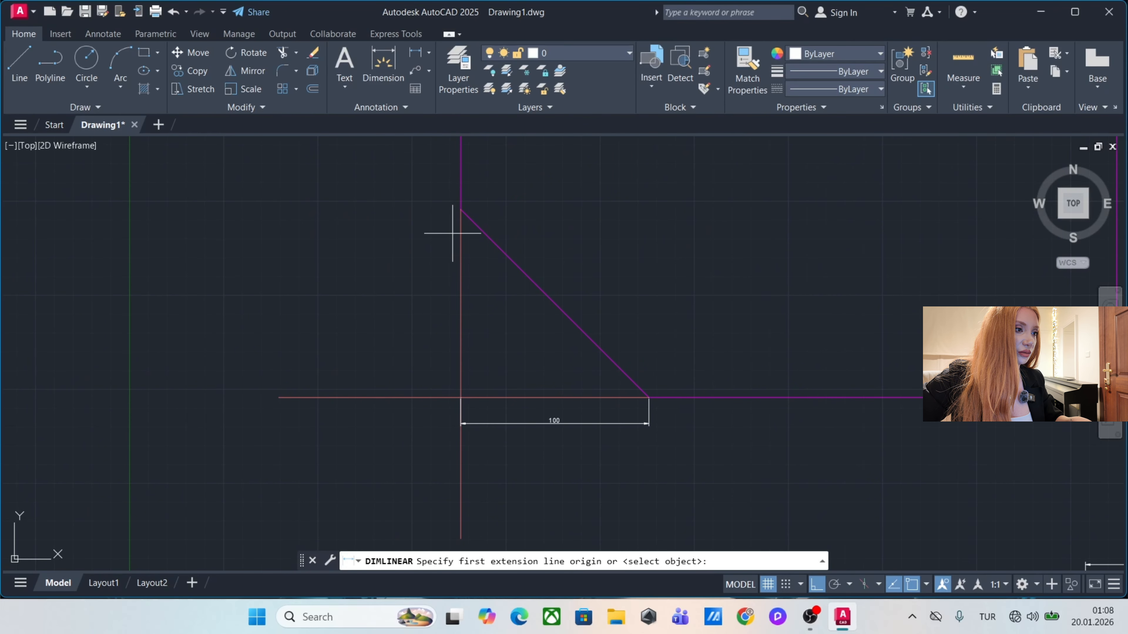
left_click(460, 209)
left_click(461, 397)
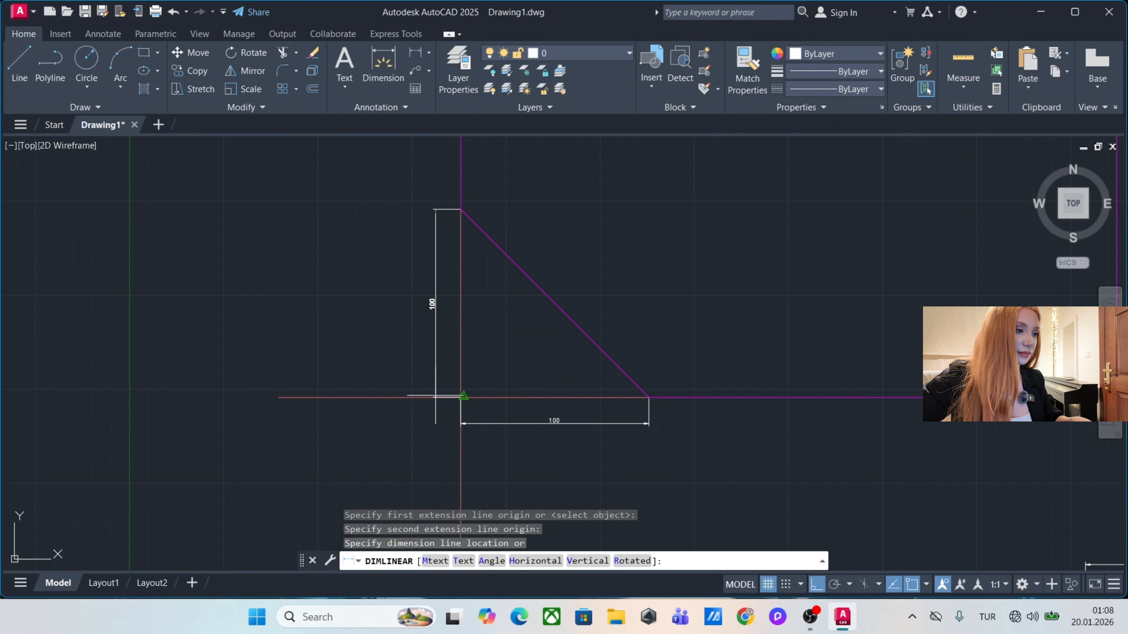
left_click(435, 395)
Move the vertical chamfer dimension so that its dimension line sits outside the rectangle's left edge.
left_click(463, 298)
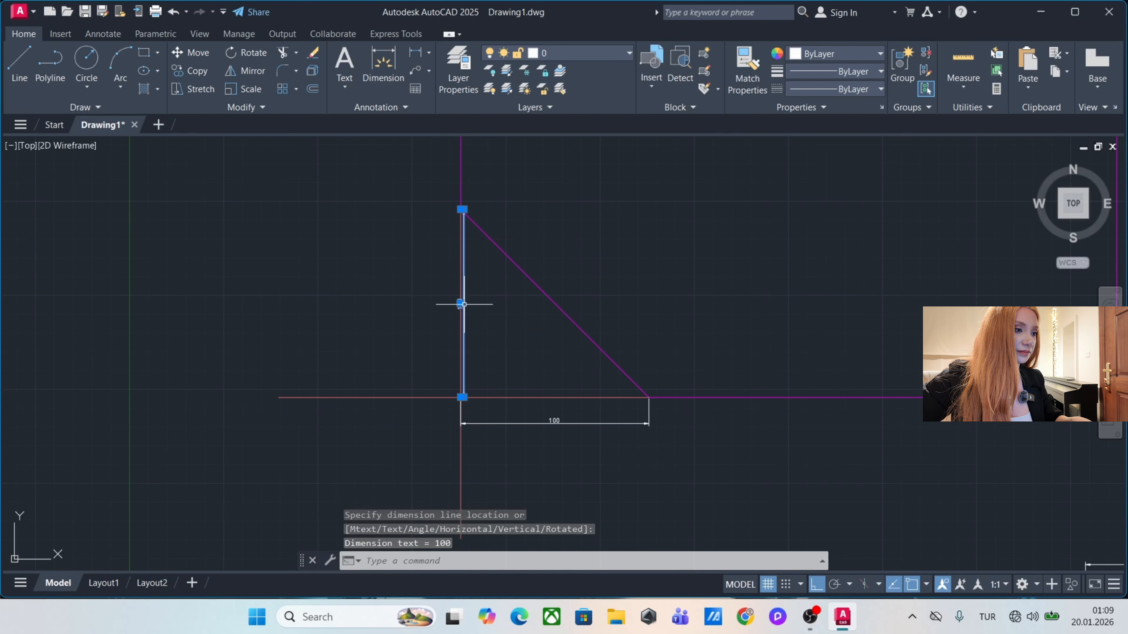
left_click(463, 303)
left_click(436, 303)
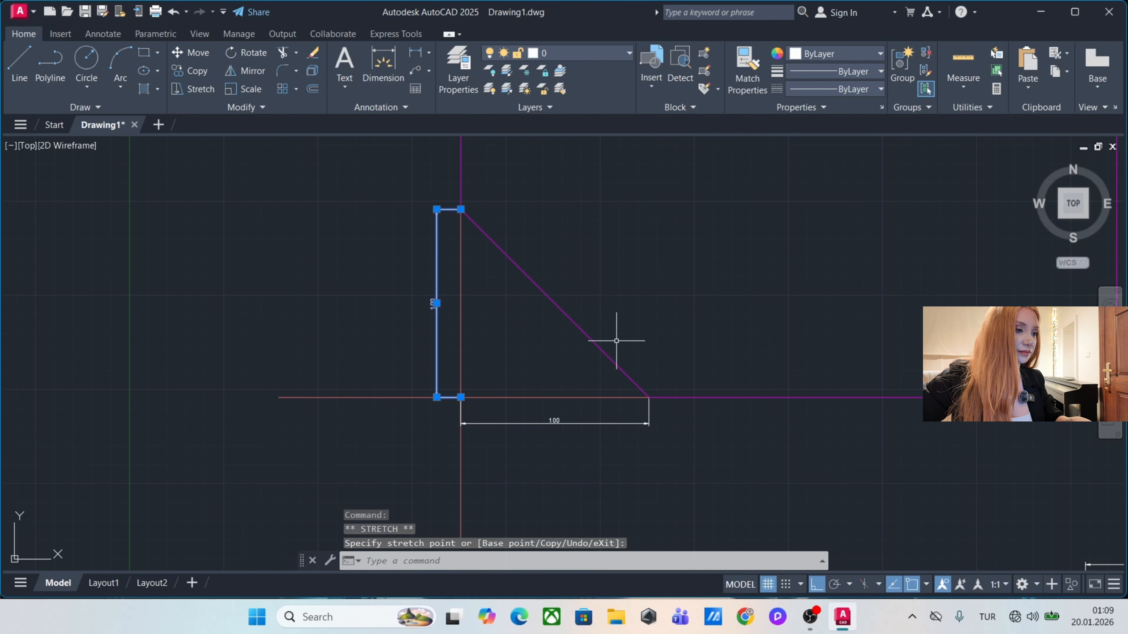
middle_click_drag(617, 335, 586, 333)
key("Escape")
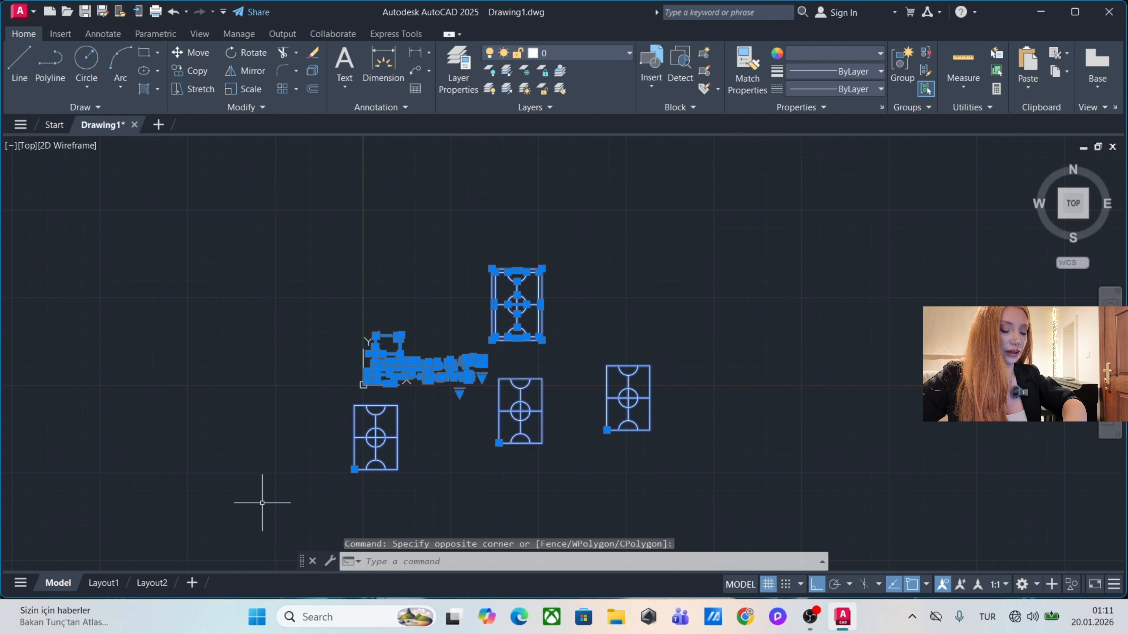
Erase all selected objects, including the football pitches, rectangle and dimensions, to leave the drawing empty around the origin.
key("Delete")
scroll(469, 356, "up", 5)
mouse_move(274, 382)
middle_mouse_down()
mouse_move(433, 360)
mouse_move(481, 371)
middle_mouse_up()
scroll(371, 416, "up", 2)
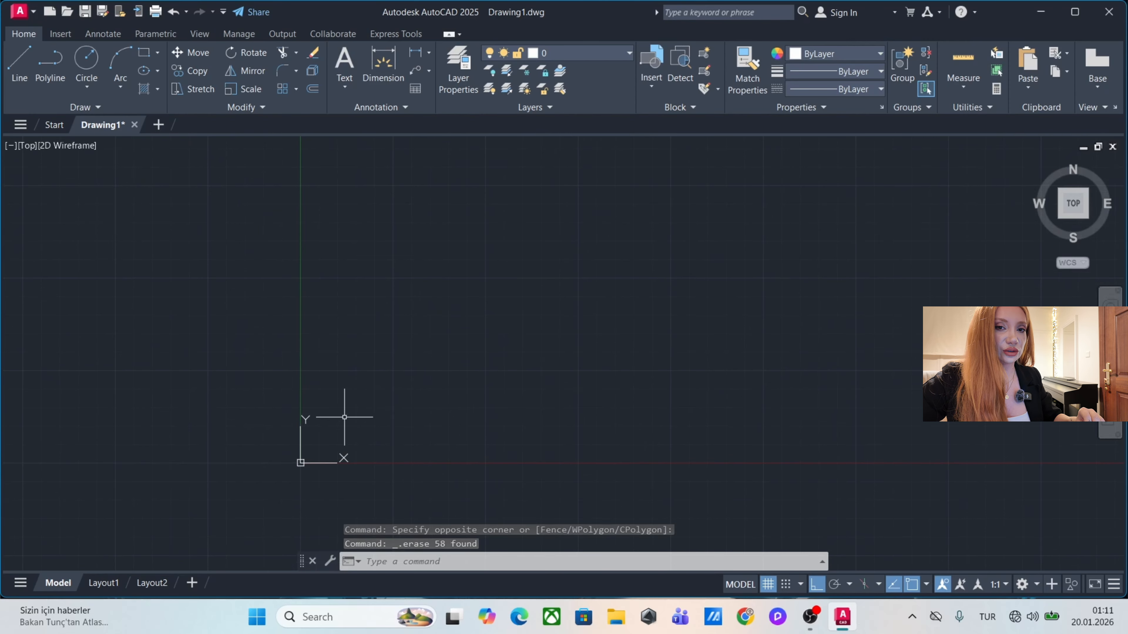
Insert the floor plan image file from the desktop into the drawing, with its lower corner just above and beside the origin.
scroll(341, 400, "up", 2)
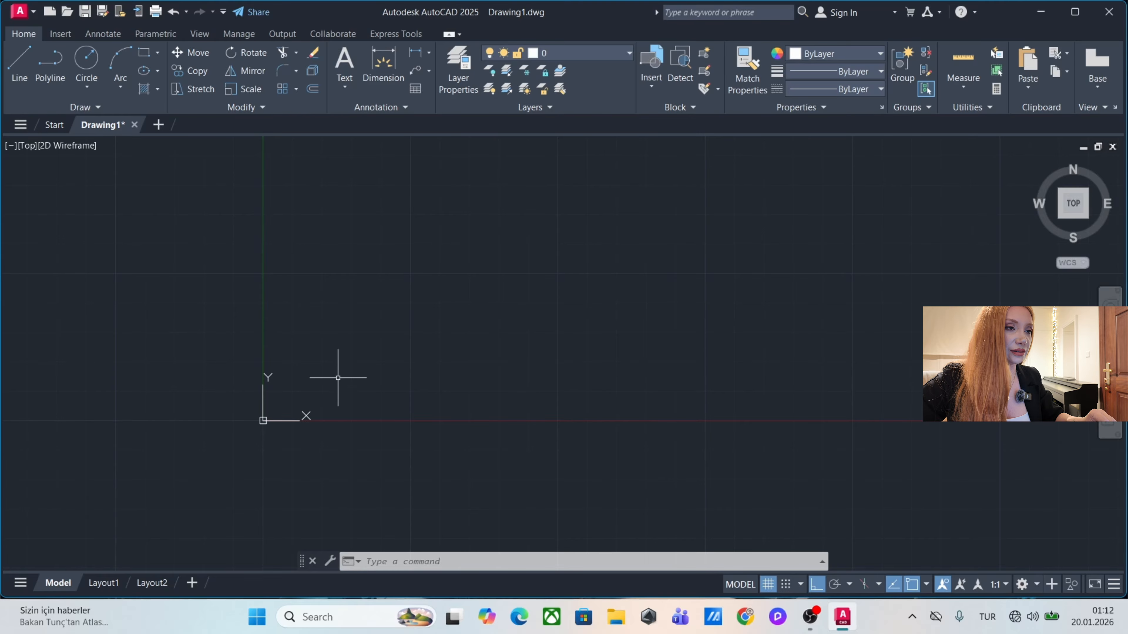
left_click(1043, 14)
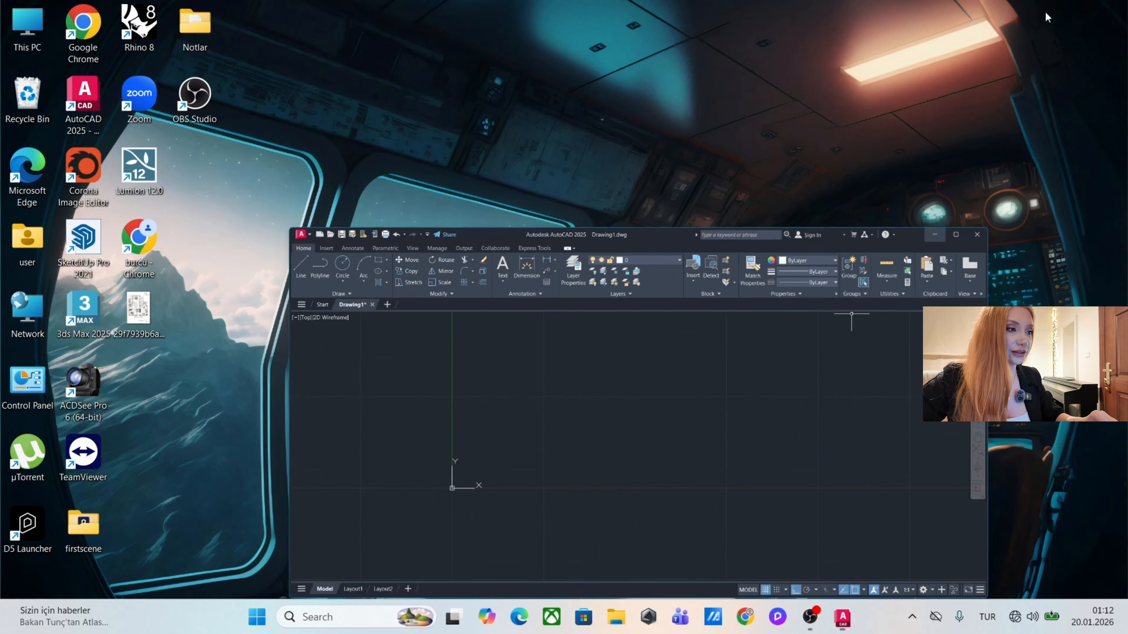
mouse_move(144, 313)
left_mouse_down()
mouse_move(671, 431)
mouse_move(845, 613)
mouse_move(462, 417)
left_mouse_up()
left_click_drag(363, 284, 364, 278)
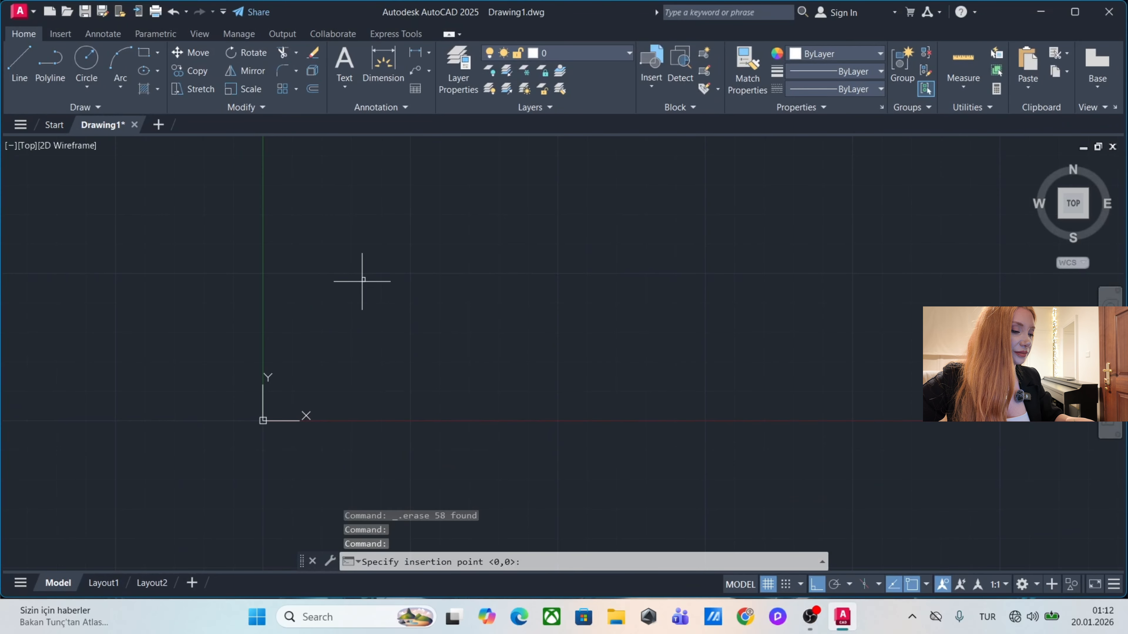
left_click(290, 402)
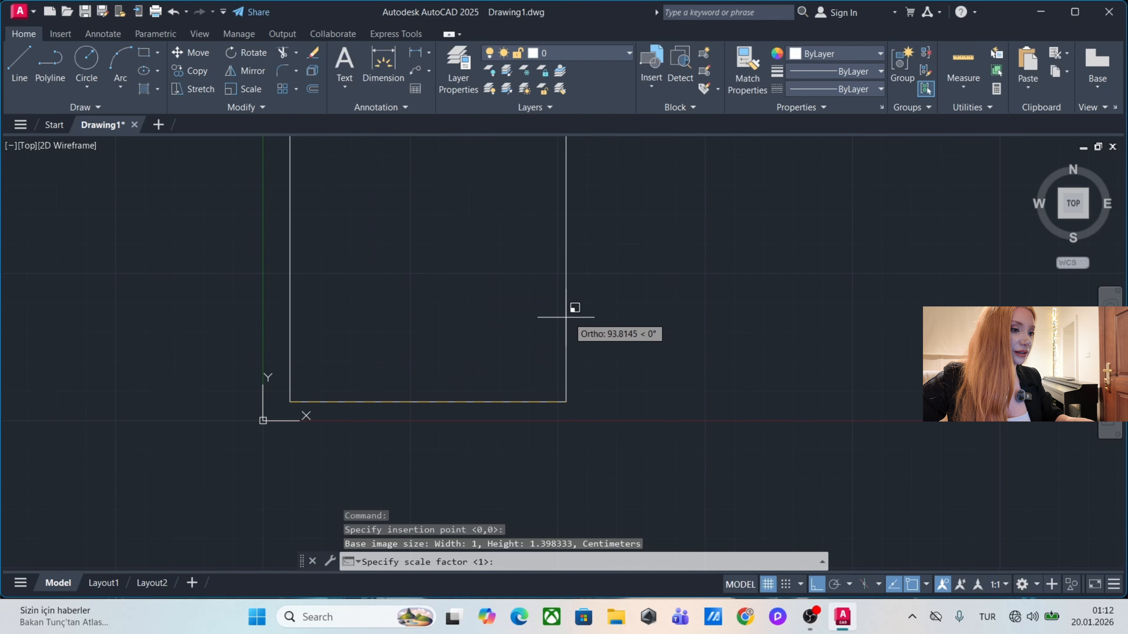
Size the floor plan image freehand and place it upright with a rotation angle of 0°.
scroll(639, 302, "down", 2)
scroll(634, 302, "down", 2)
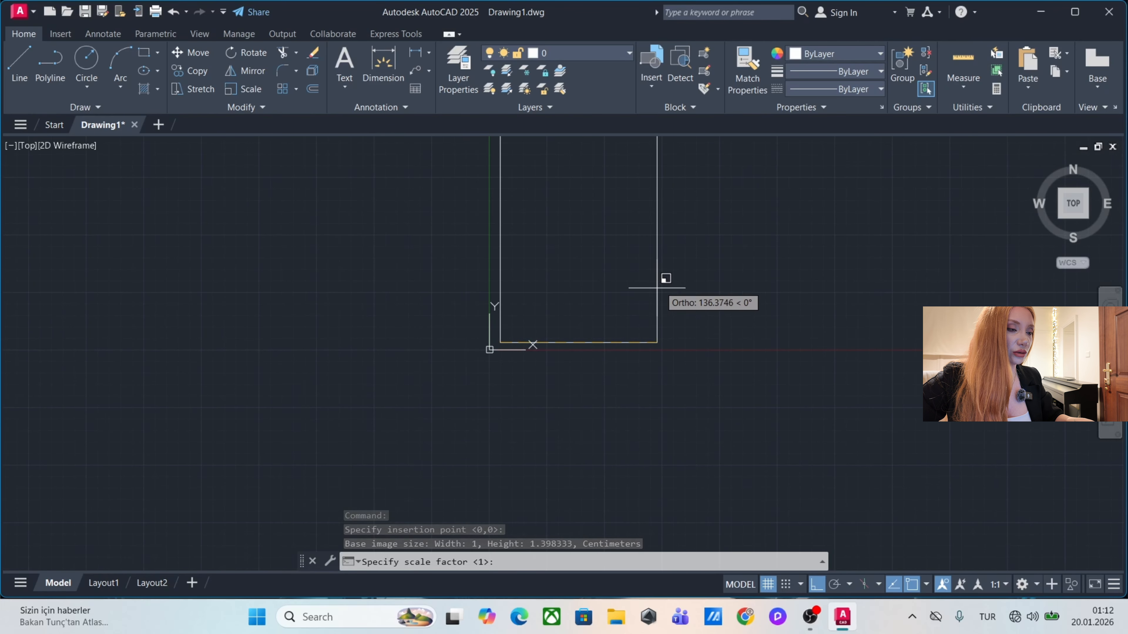
middle_click_drag(660, 289, 529, 353)
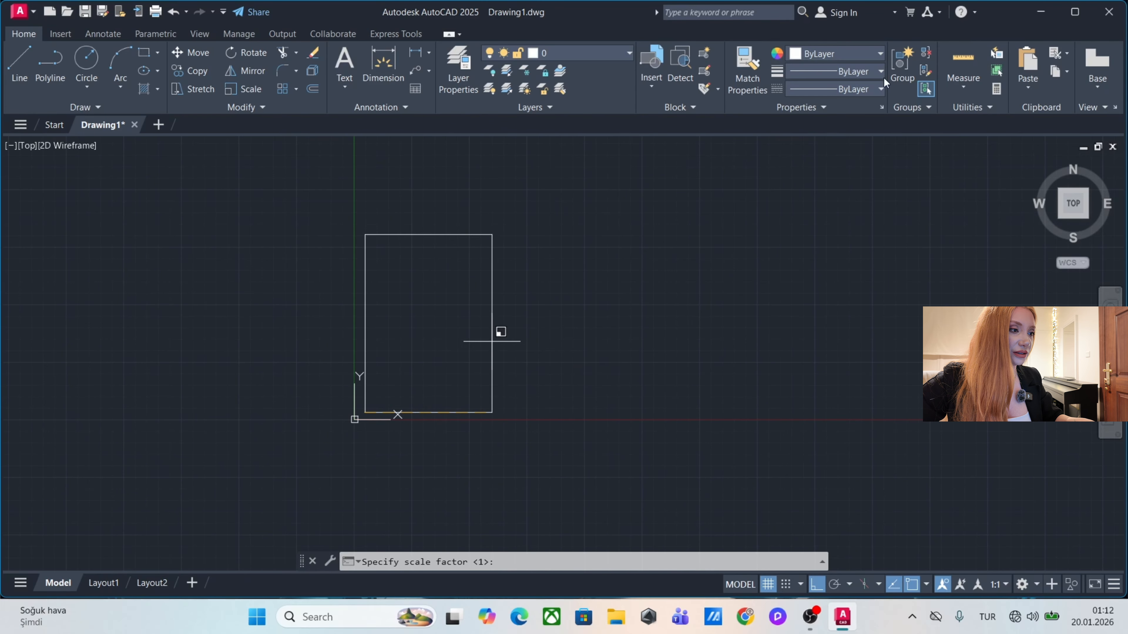
left_click(528, 272)
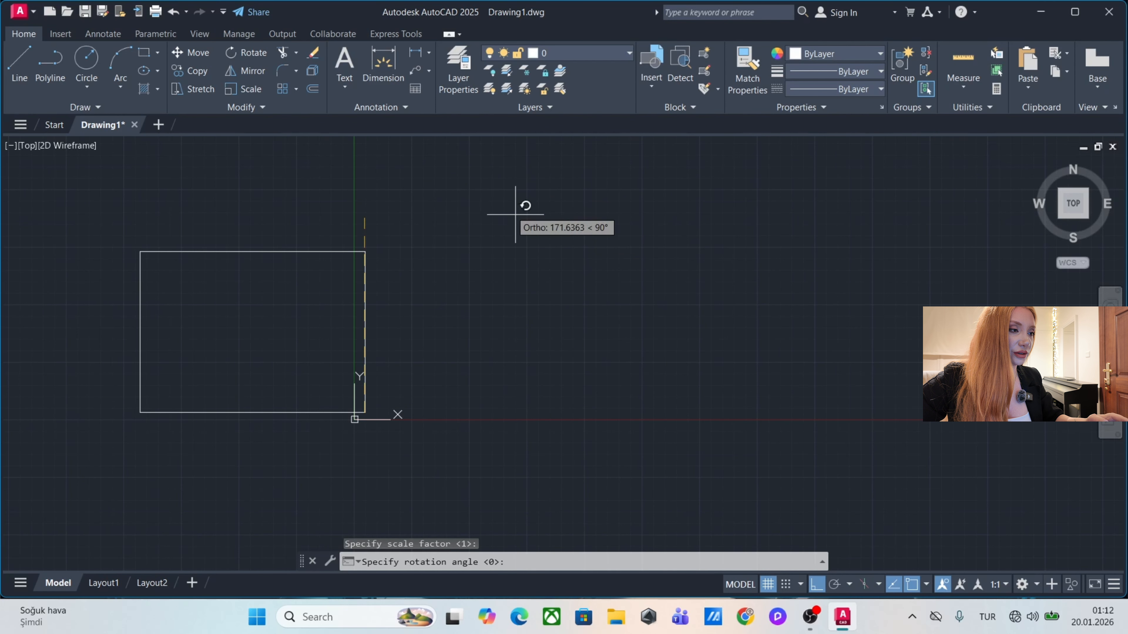
left_click(586, 340)
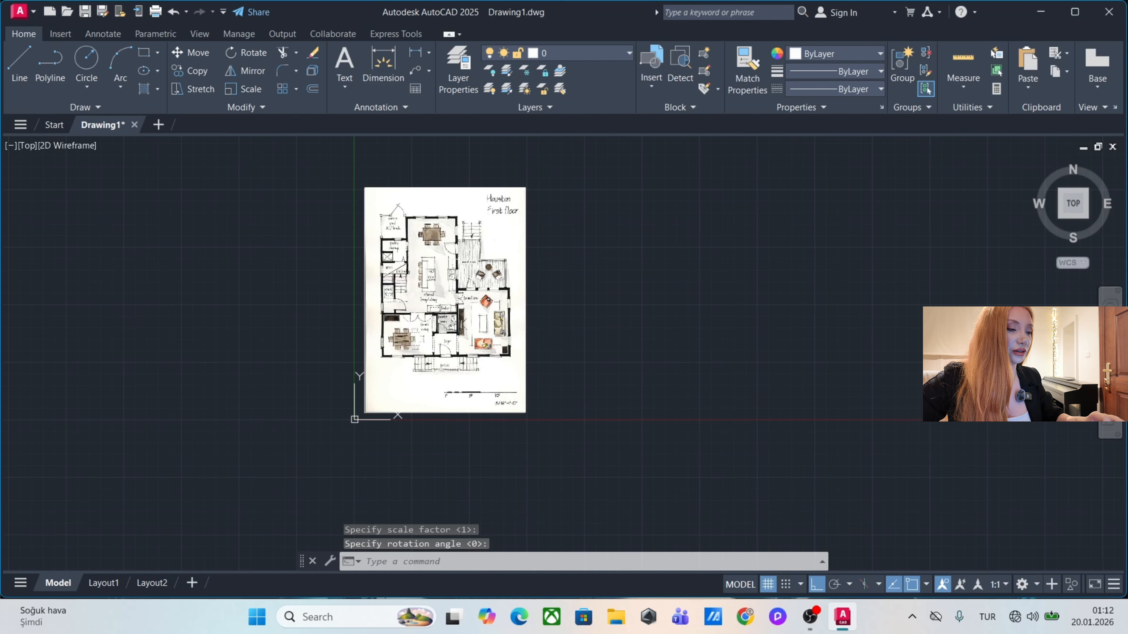
scroll(339, 234, "up", 3)
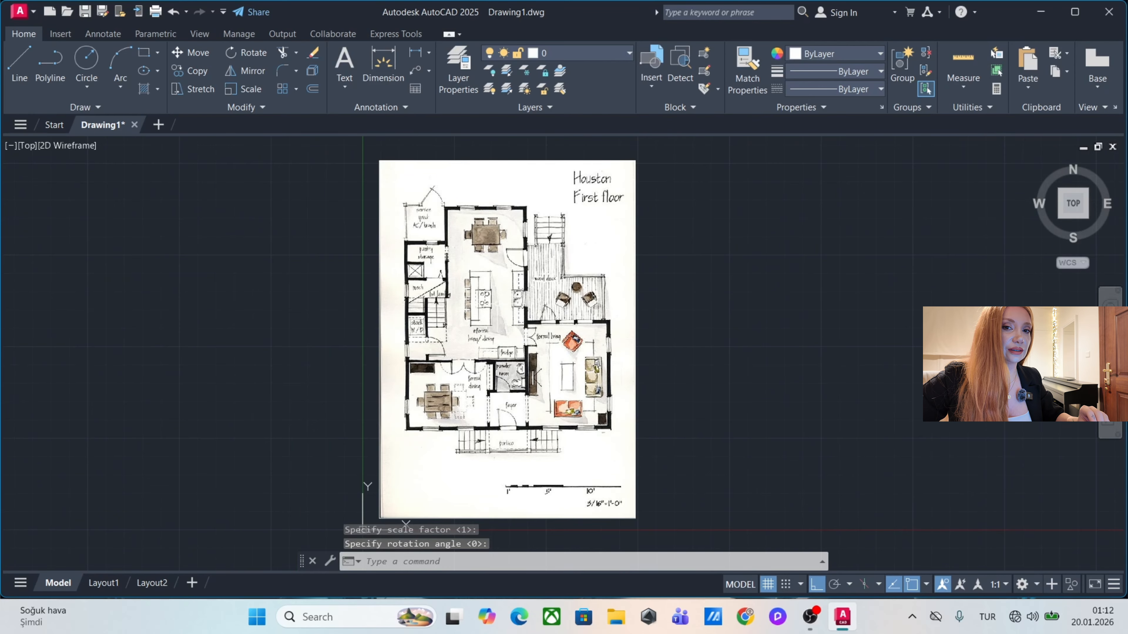
middle_click_drag(497, 303, 348, 288)
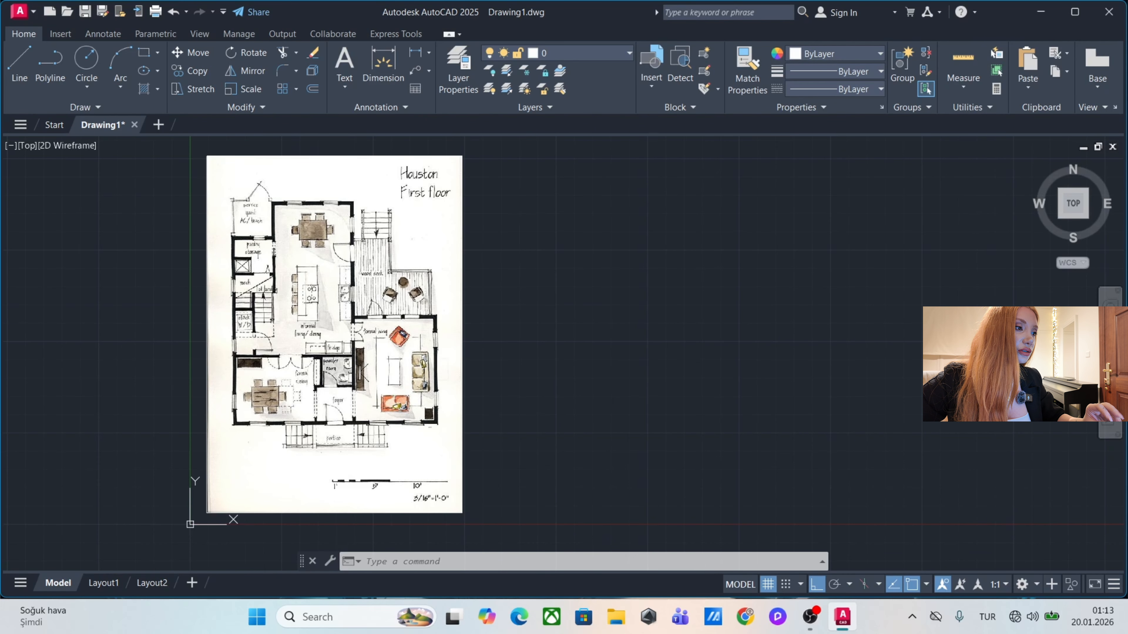
Draw a horizontal reference line 90 units long in the empty area beside the floor plan image.
scroll(198, 157, "up", 2)
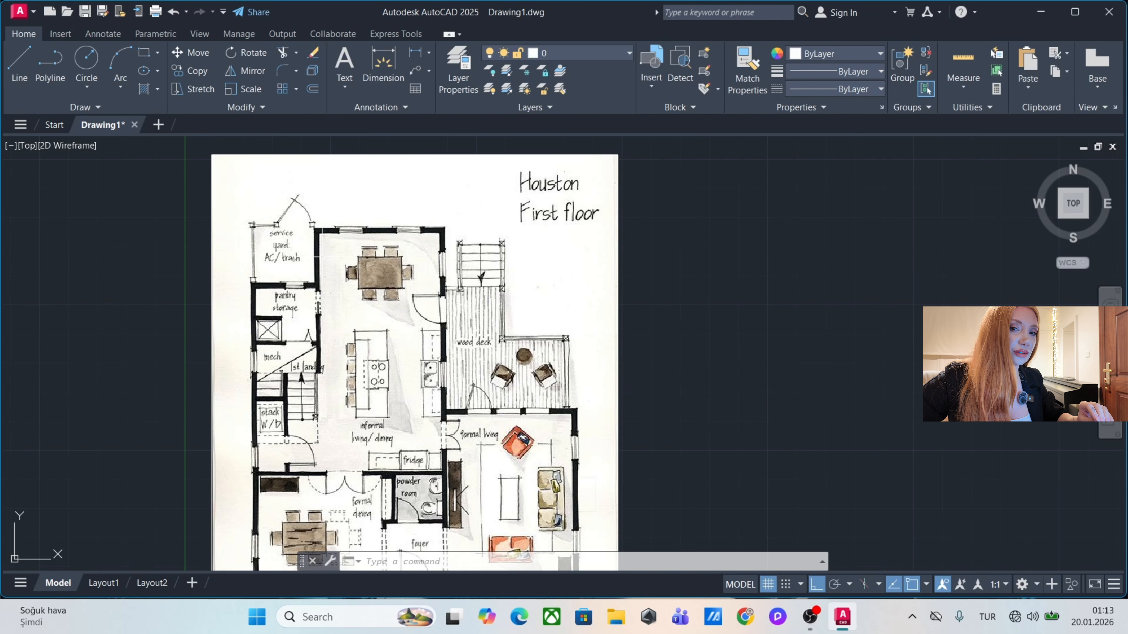
scroll(280, 209, "up", 2)
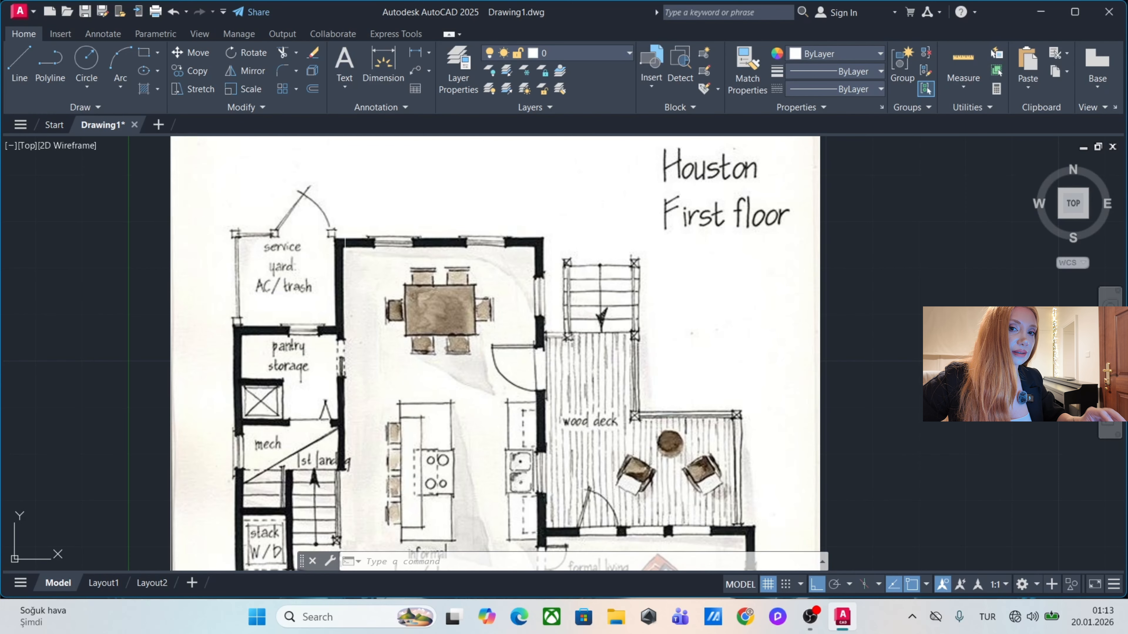
scroll(338, 227, "down", 4)
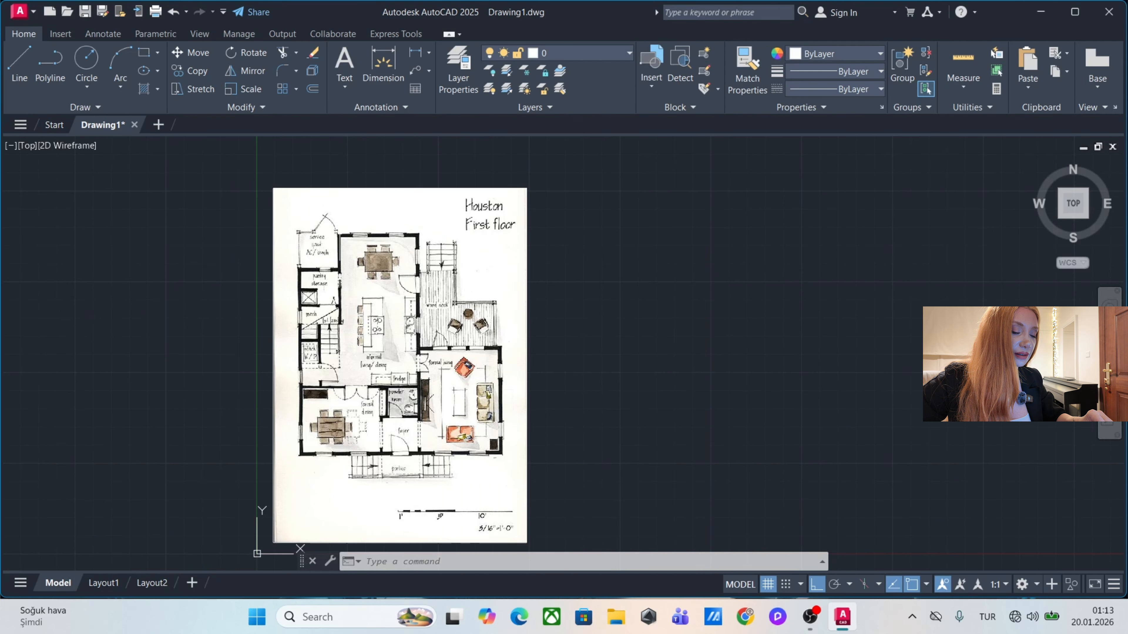
middle_click_drag(339, 228, 227, 191)
type("lin")
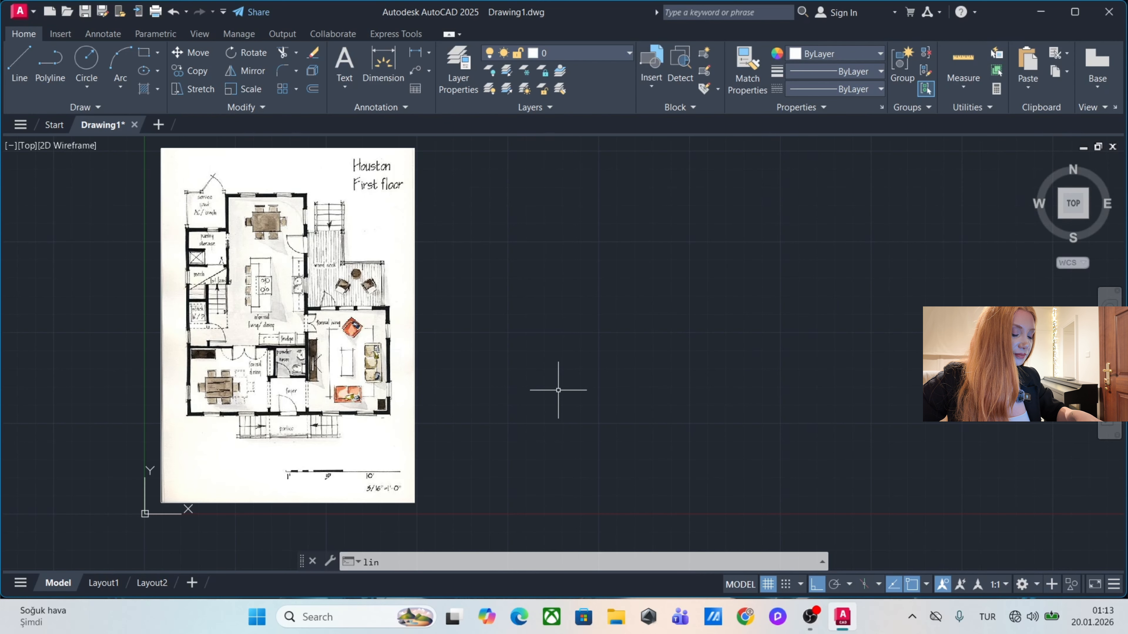
key("Return")
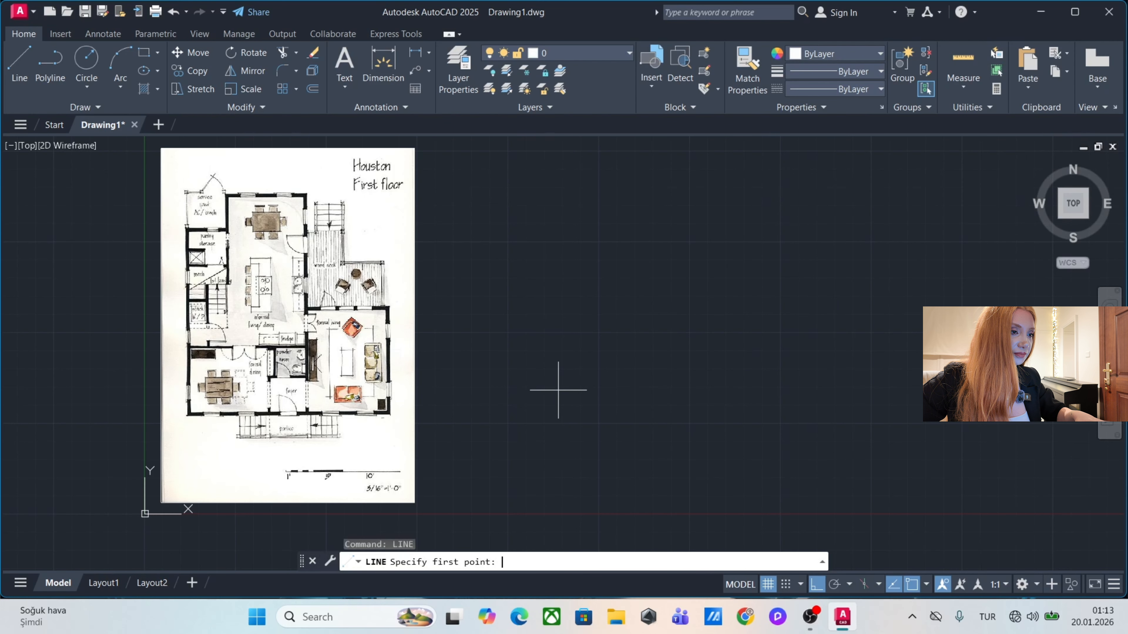
left_click(521, 202)
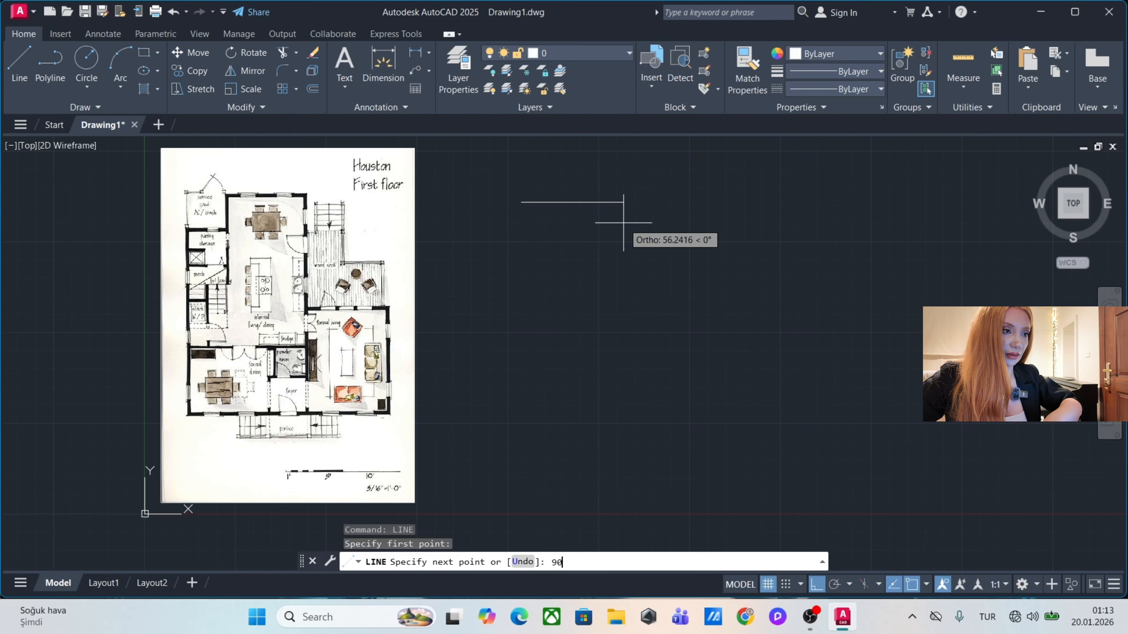
key("Return")
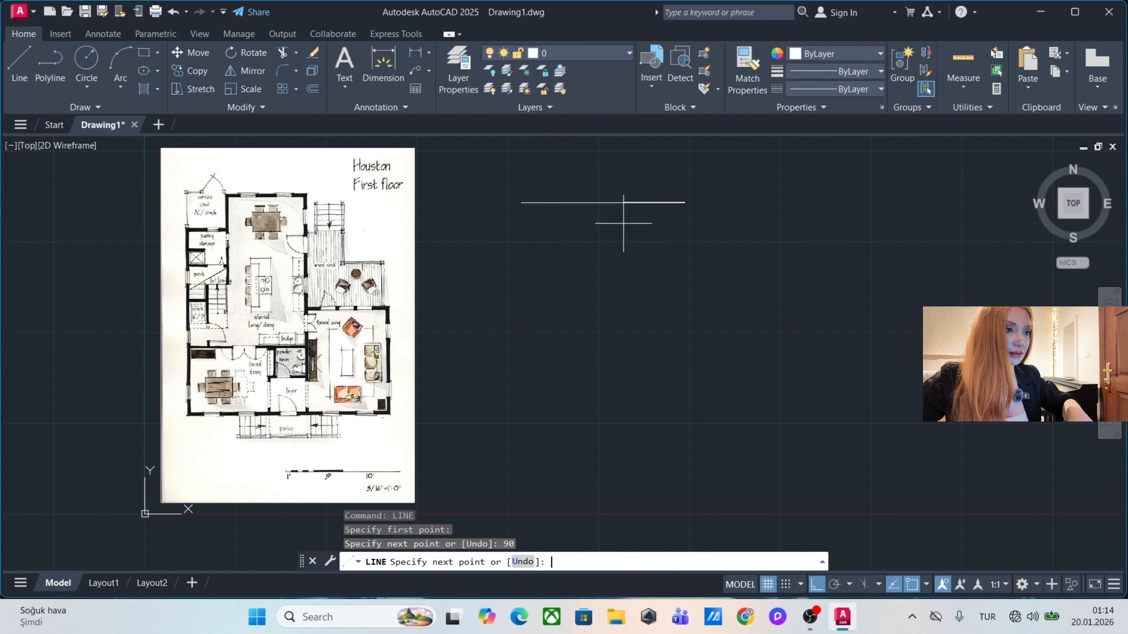
key("Return")
Change the reference line's colour to yellow (241,235,31).
scroll(664, 226, "down", 5)
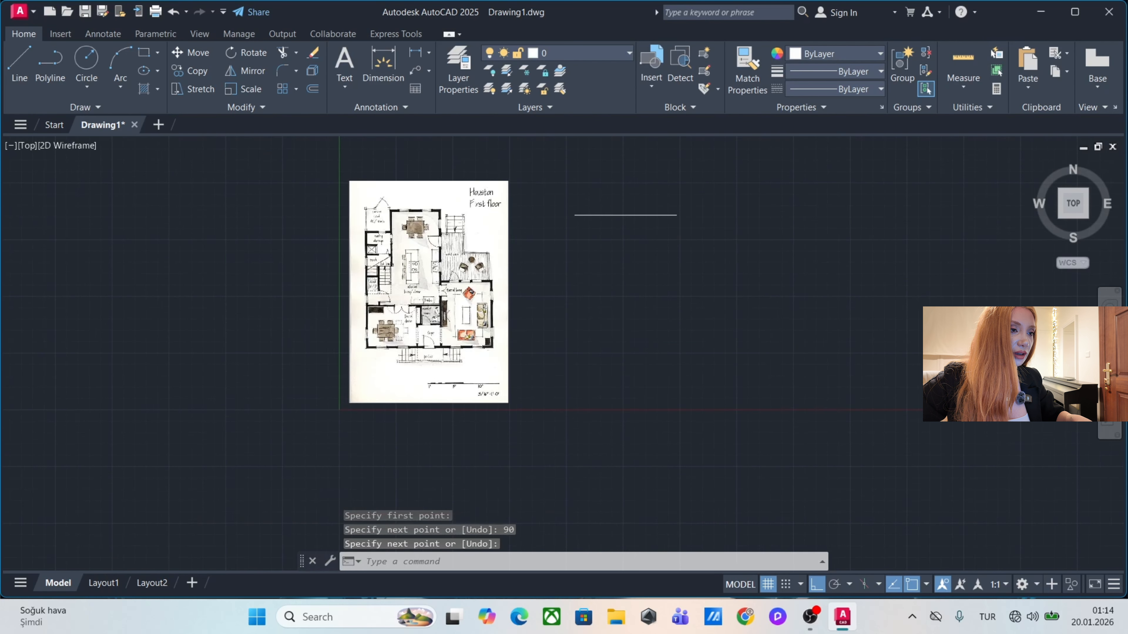
scroll(609, 225, "up", 5)
left_click(593, 226)
left_click(572, 285)
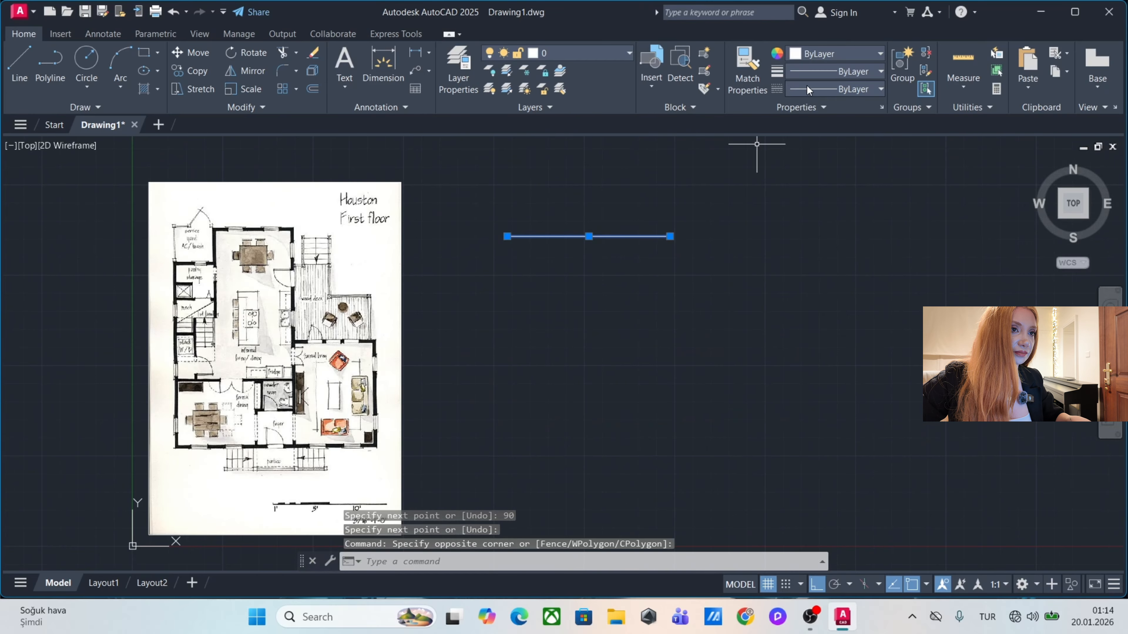
left_click(831, 53)
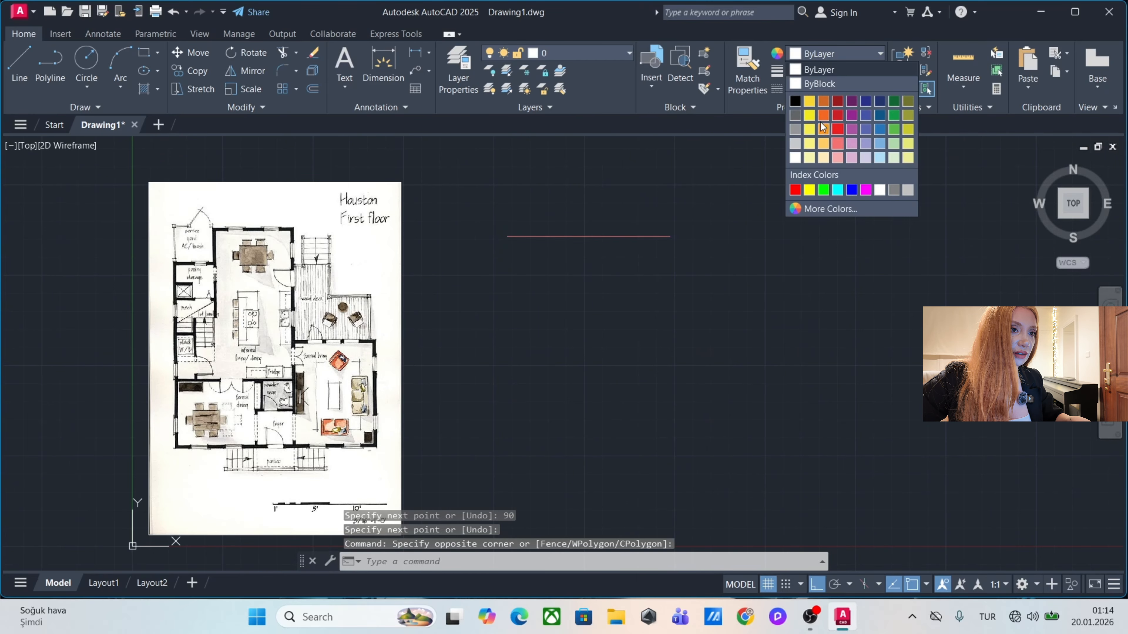
left_click(811, 116)
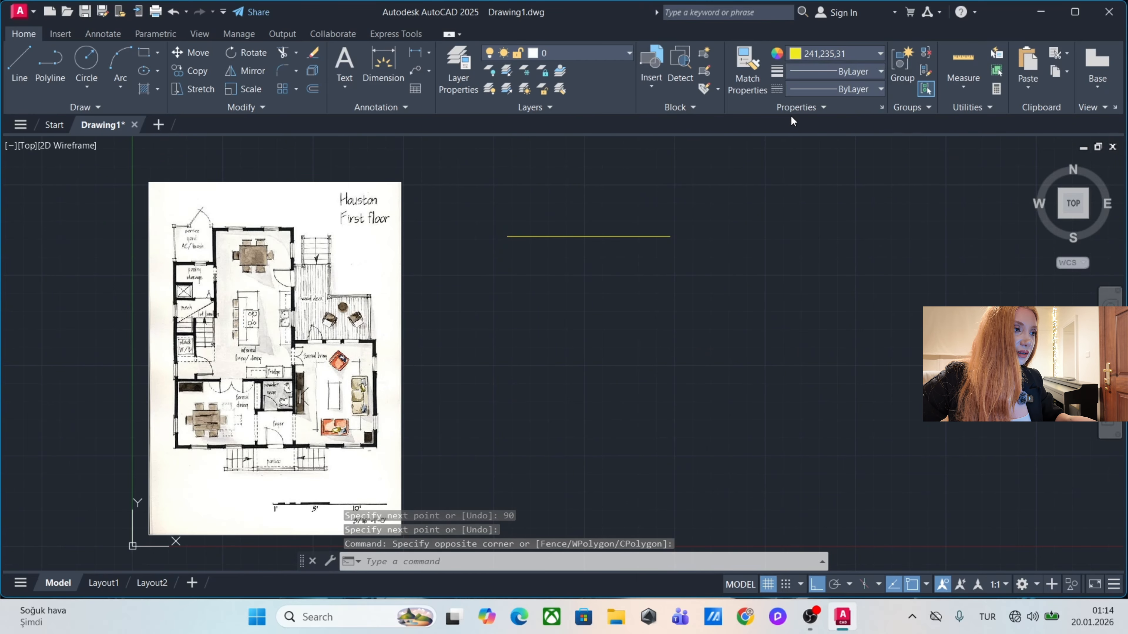
Add a horizontal linear dimension between the ends of the yellow line, with its dimension line above it.
left_click(417, 53)
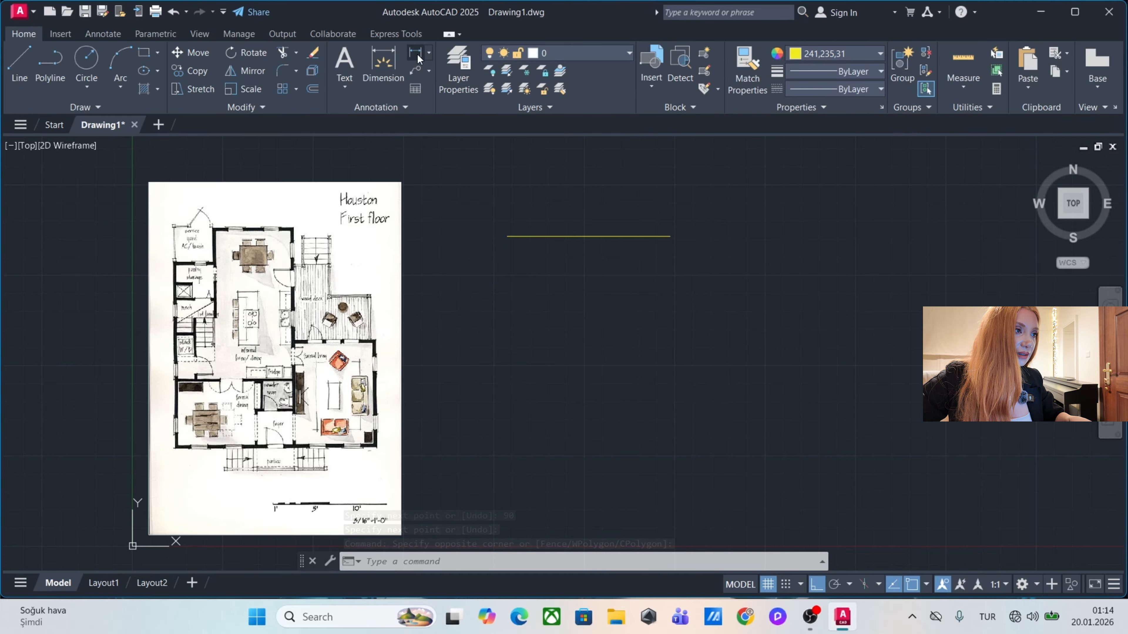
left_click(507, 236)
left_click(670, 236)
left_click(660, 194)
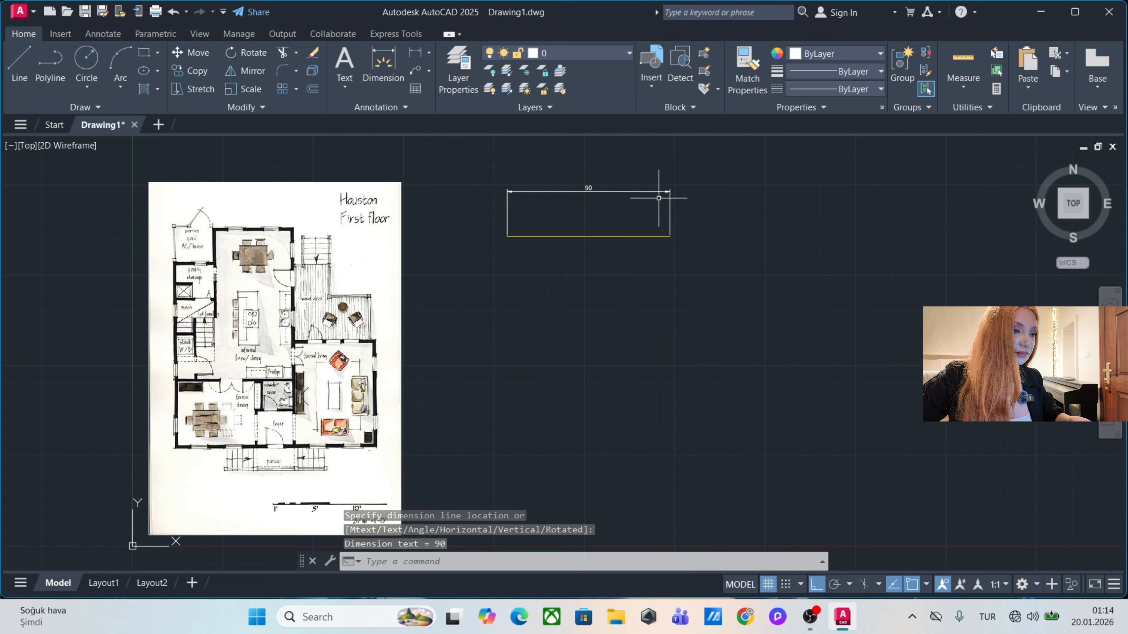
Change the colour of the dimension above the yellow line to blue and clear the selection.
scroll(659, 199, "up", 2)
left_click(617, 171)
left_click(536, 202)
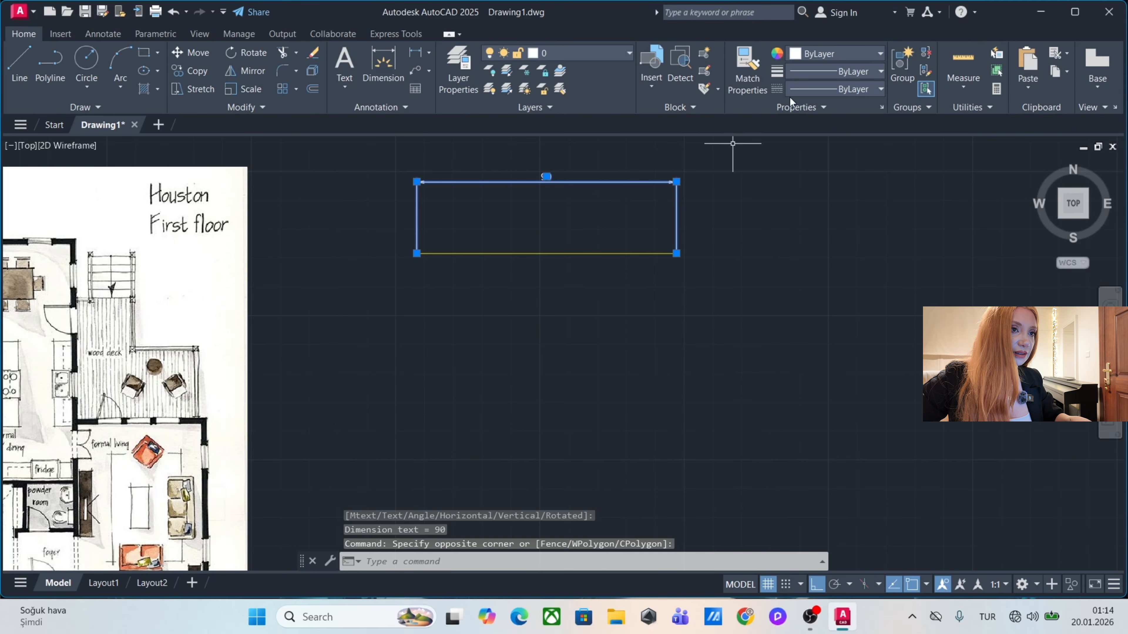
left_click(844, 56)
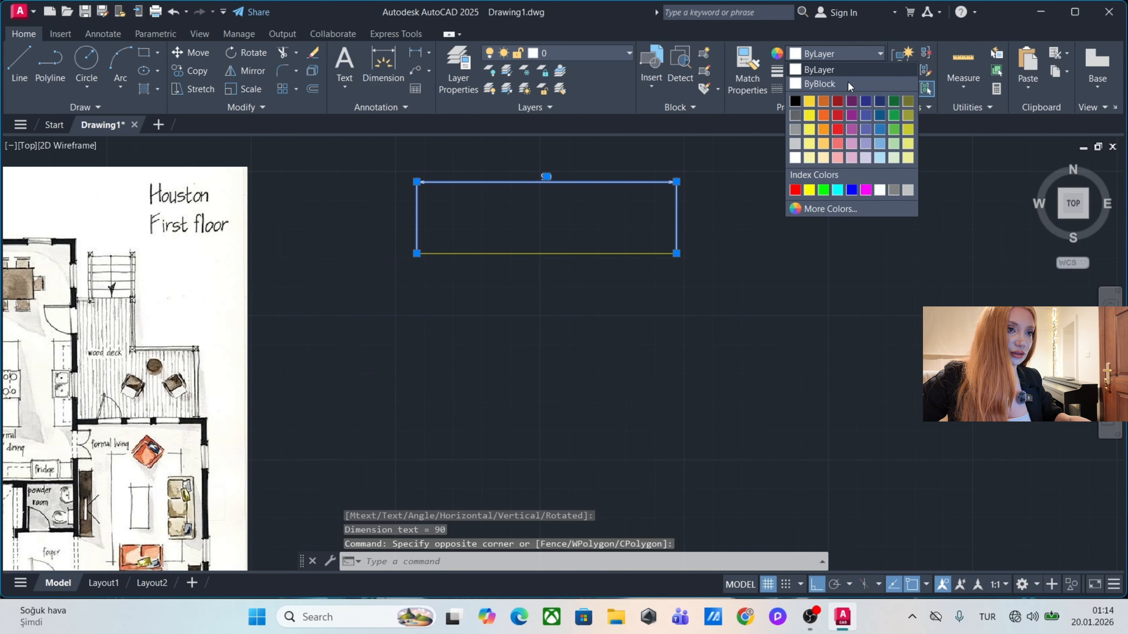
left_click(881, 132)
key("Escape")
key("Escape")
scroll(643, 309, "down", 2)
scroll(643, 310, "down", 2)
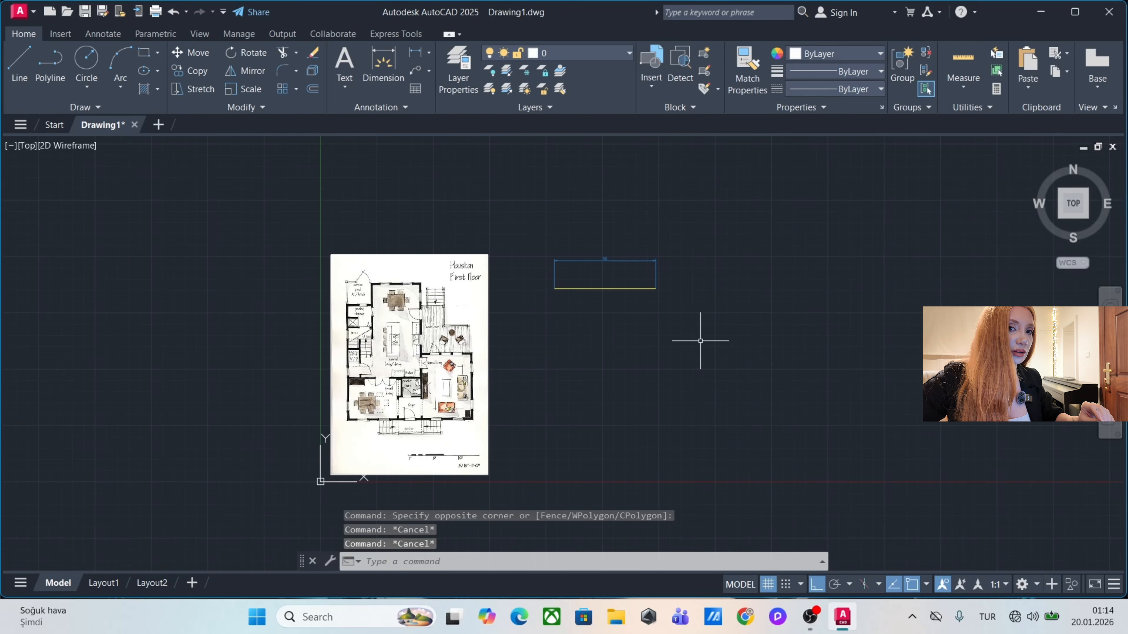
Draw a horizontal line about 10 units long across the service yard's door opening on the floor plan image.
middle_click_drag(700, 340, 658, 301)
scroll(311, 256, "up", 6)
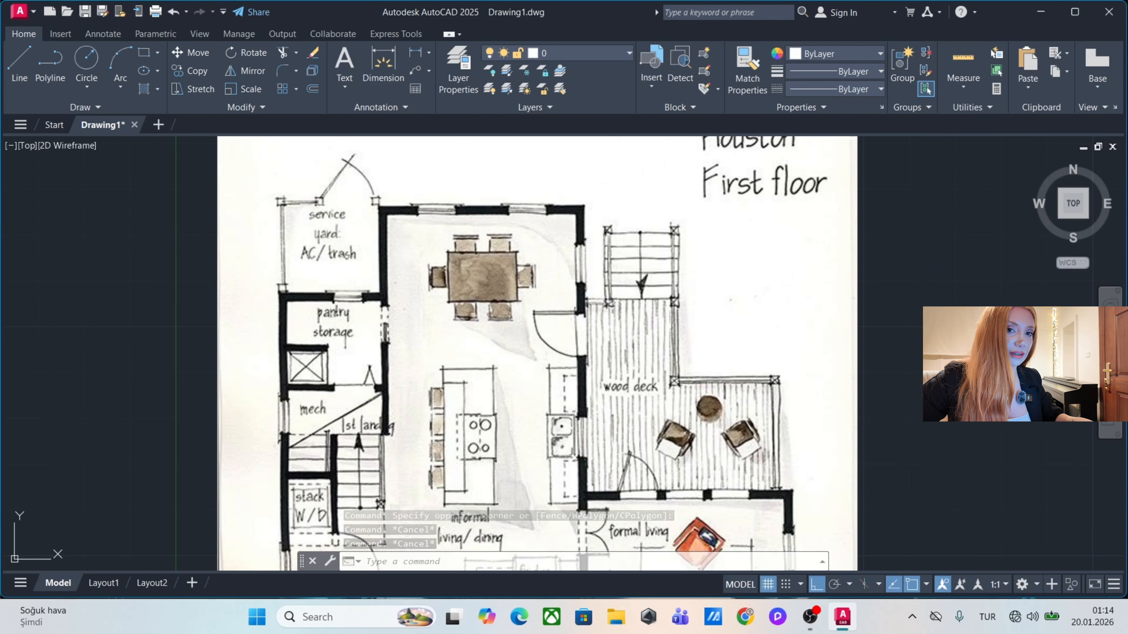
scroll(437, 234, "down", 4)
middle_click_drag(718, 291, 596, 296)
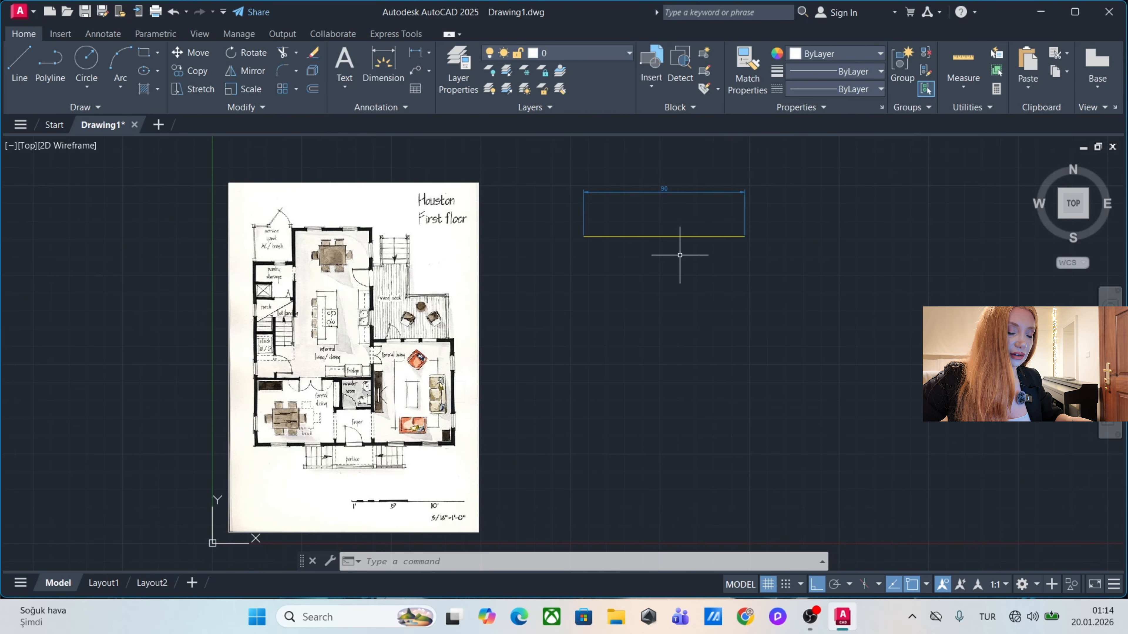
scroll(384, 236, "up", 6)
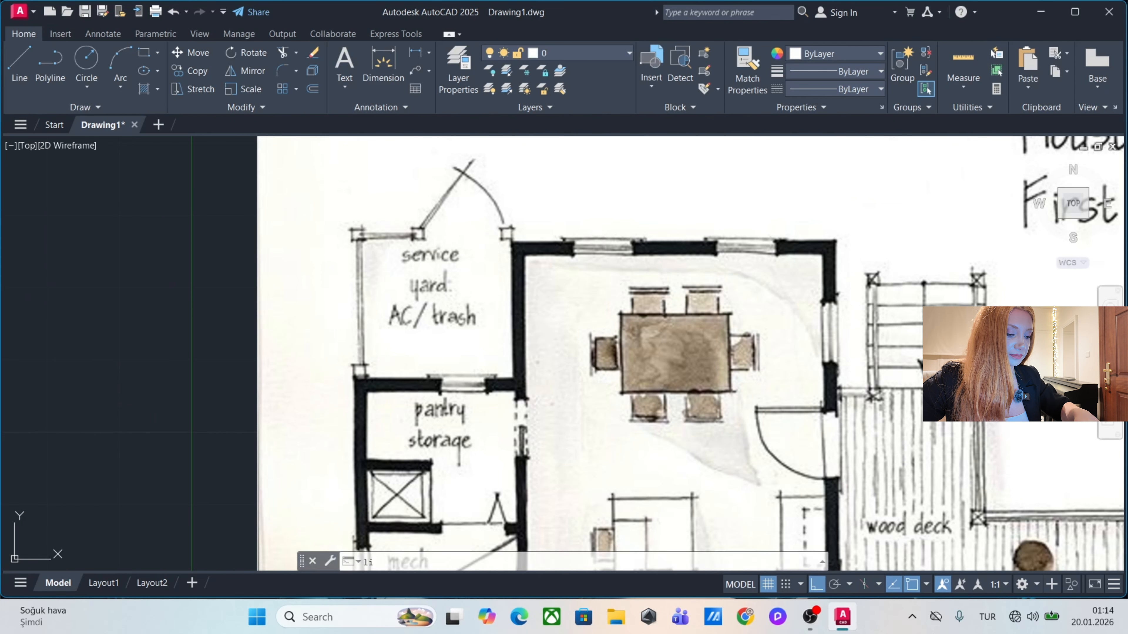
type("ne")
key("Return")
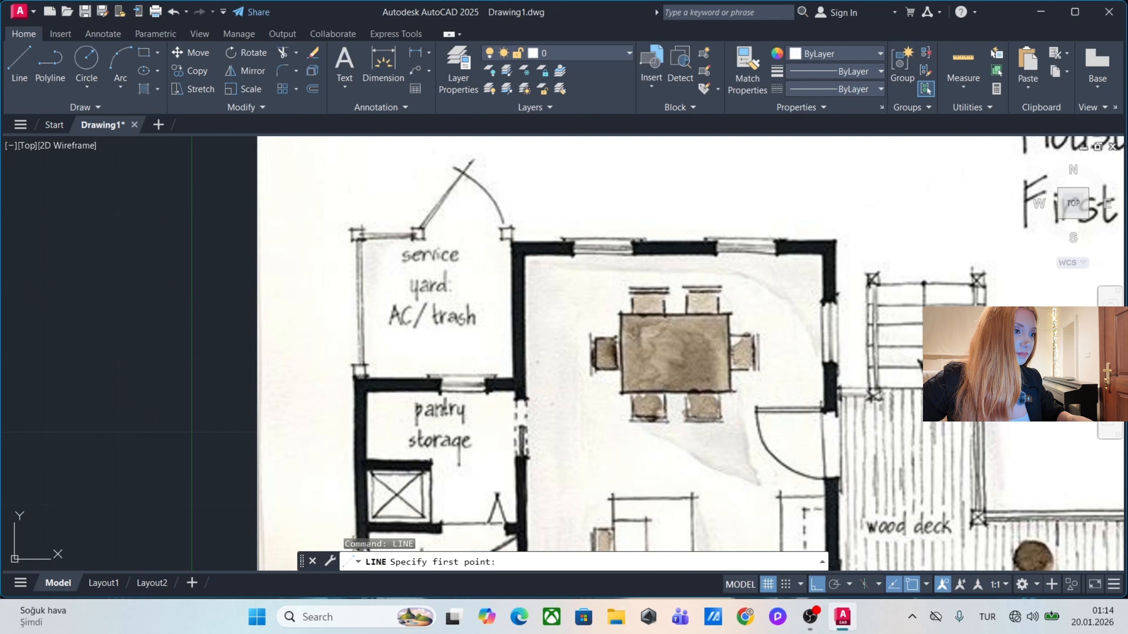
scroll(436, 233, "up", 2)
left_click(409, 244)
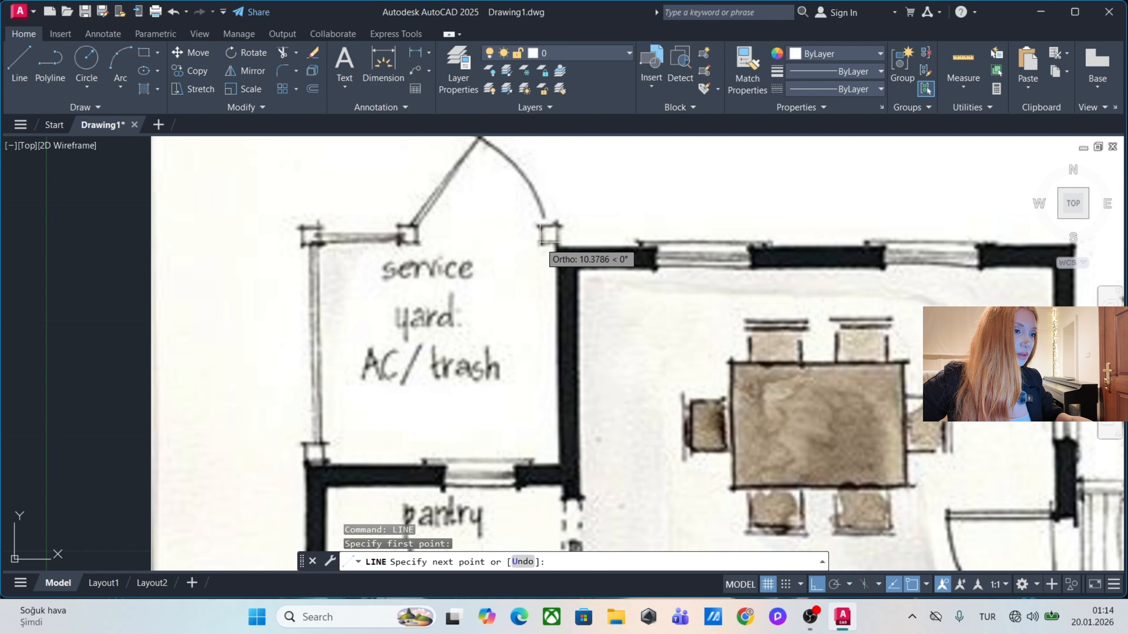
key("Escape")
scroll(364, 316, "down", 2)
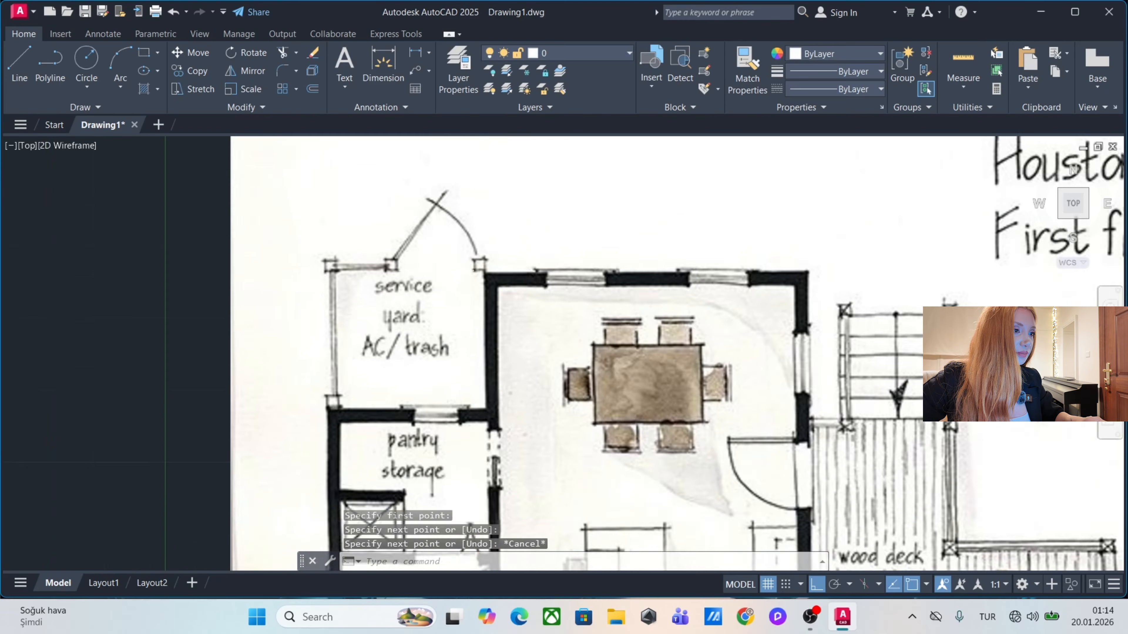
scroll(364, 314, "down", 2)
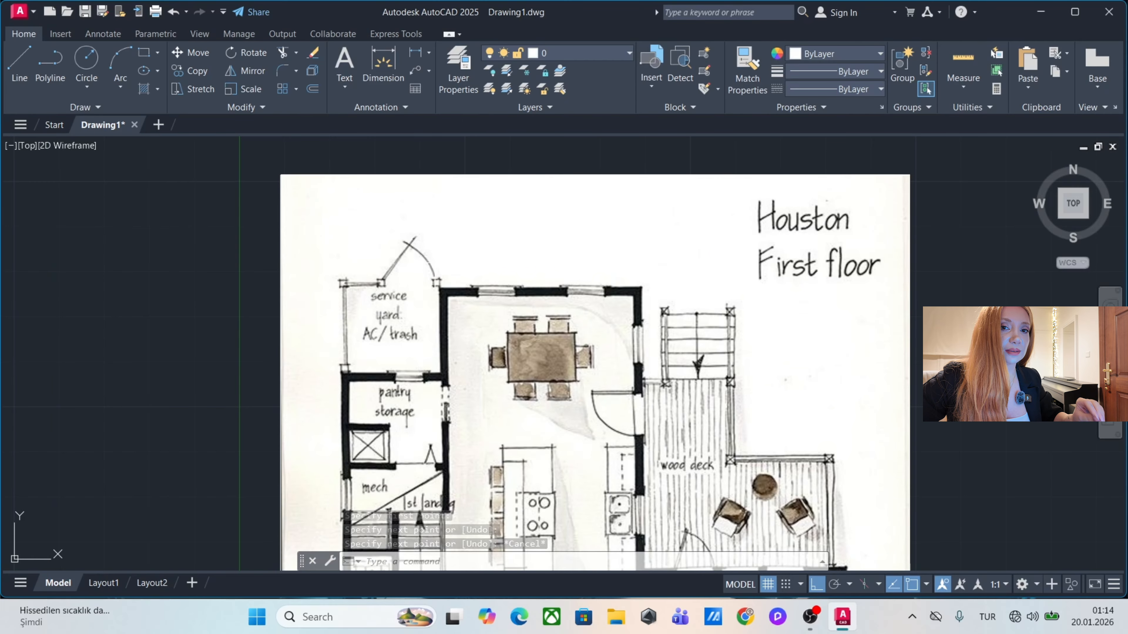
middle_click_drag(473, 288, 386, 232)
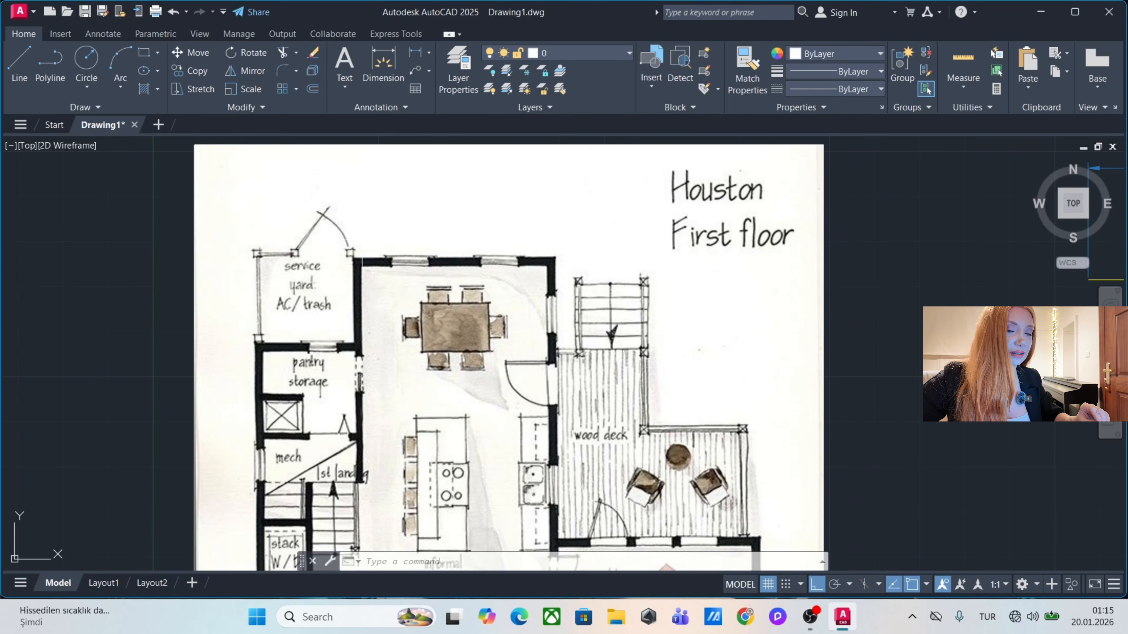
scroll(379, 260, "down", 3)
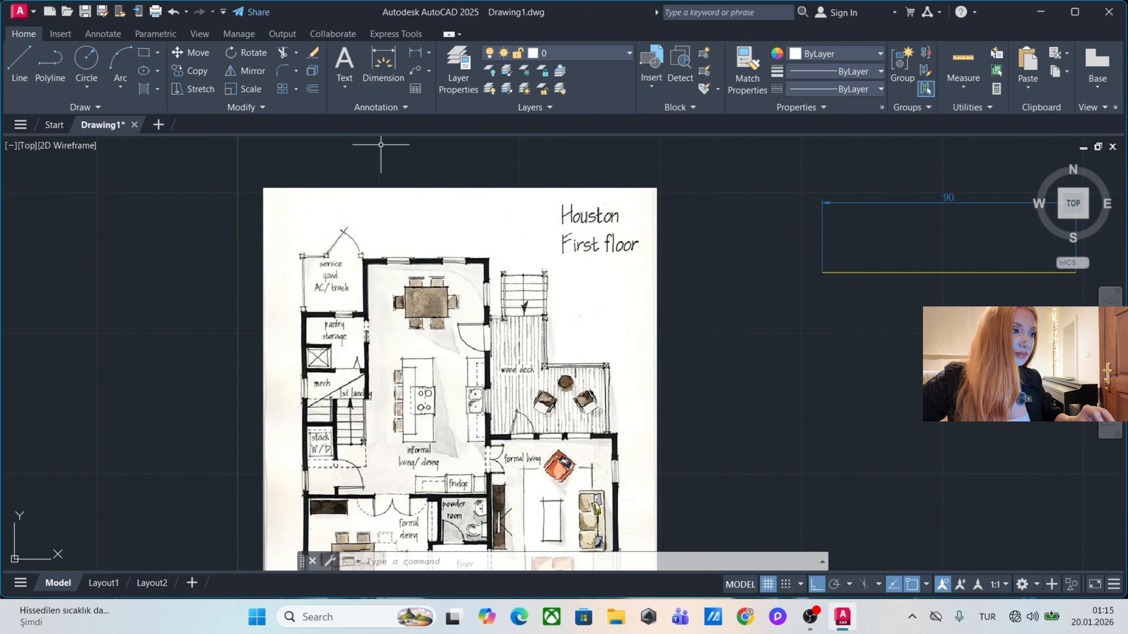
Send the floor plan image to the back of the draw order.
left_click(688, 191)
left_click(645, 212)
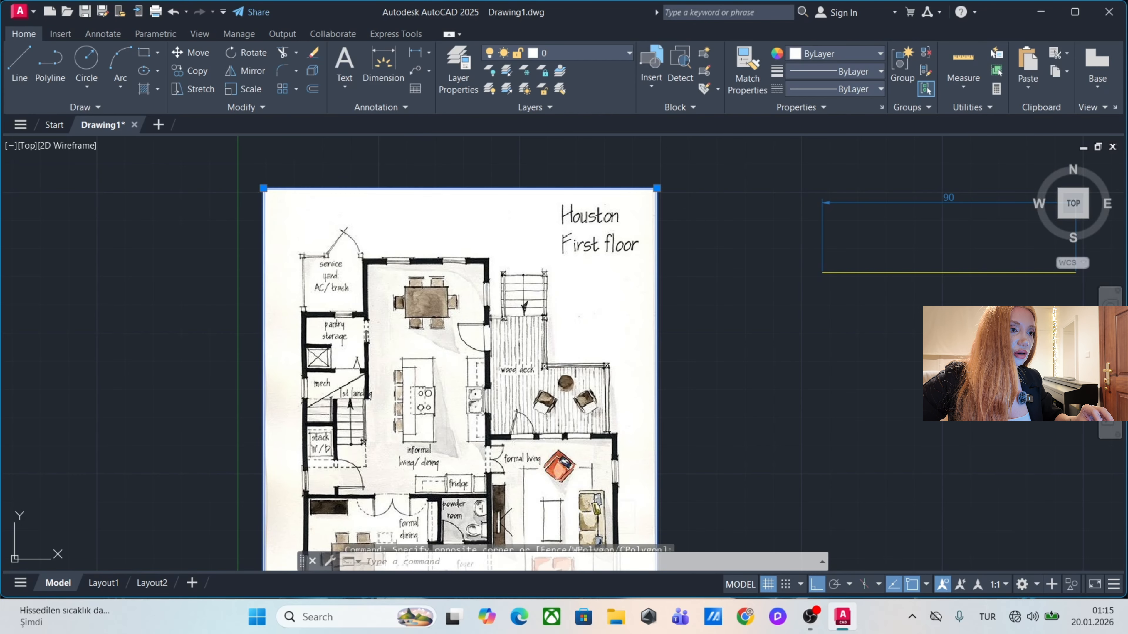
right_click(643, 213)
mouse_move(712, 383)
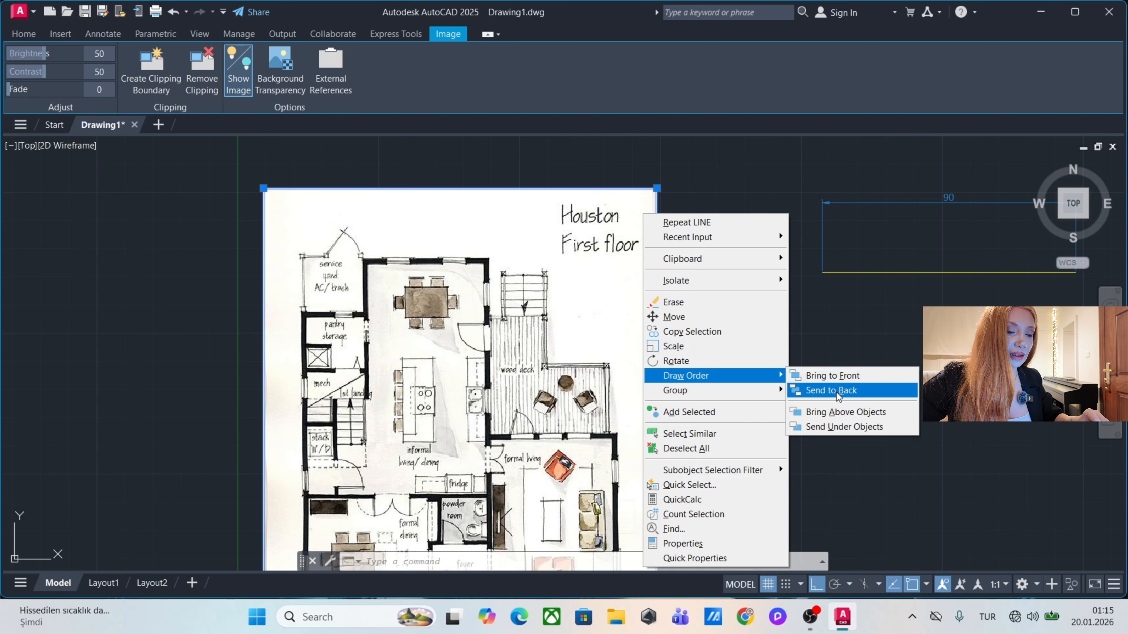
left_click(856, 391)
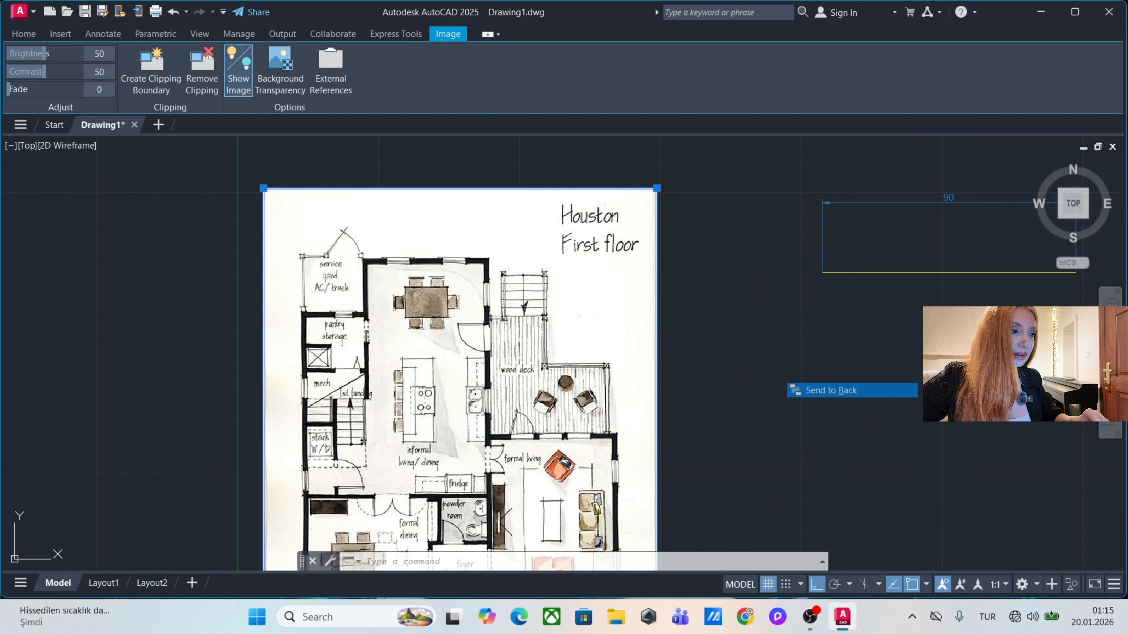
Change the colour of the line across the service yard's door opening to magenta and clear the selection.
middle_click_drag(831, 390, 1009, 380)
scroll(535, 230, "up", 5)
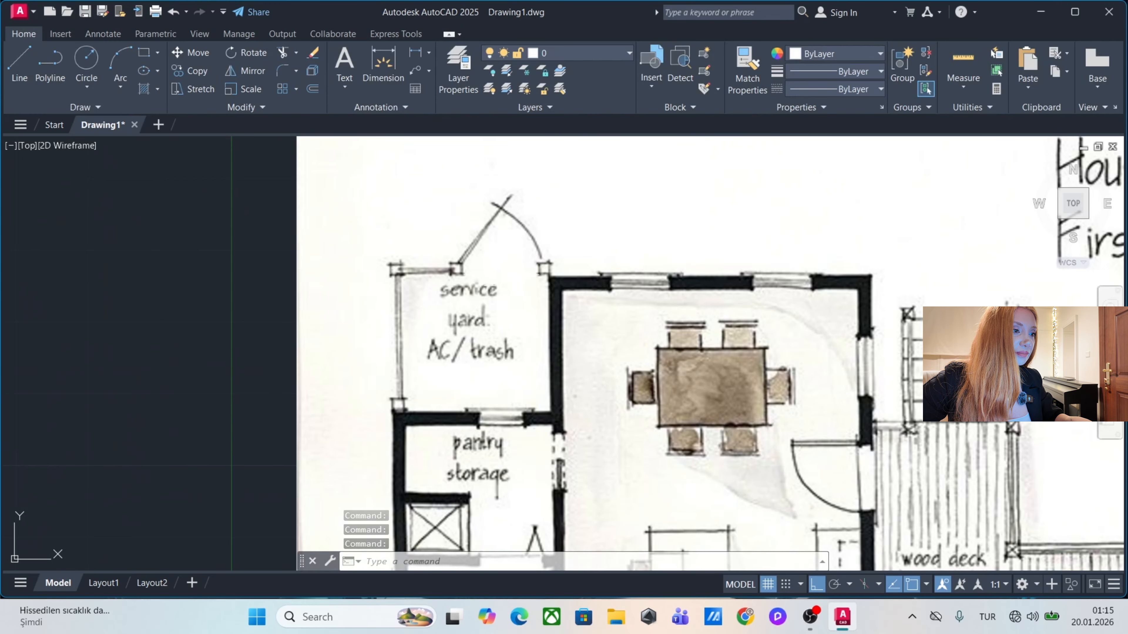
left_click(517, 279)
left_click(470, 248)
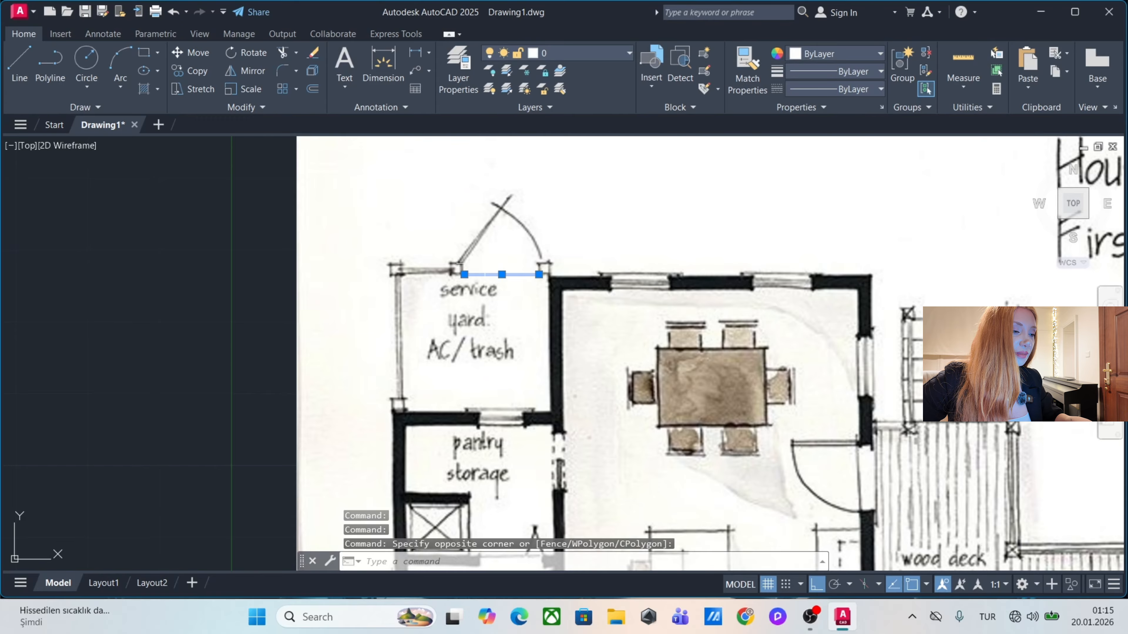
key("Escape")
left_click(515, 287)
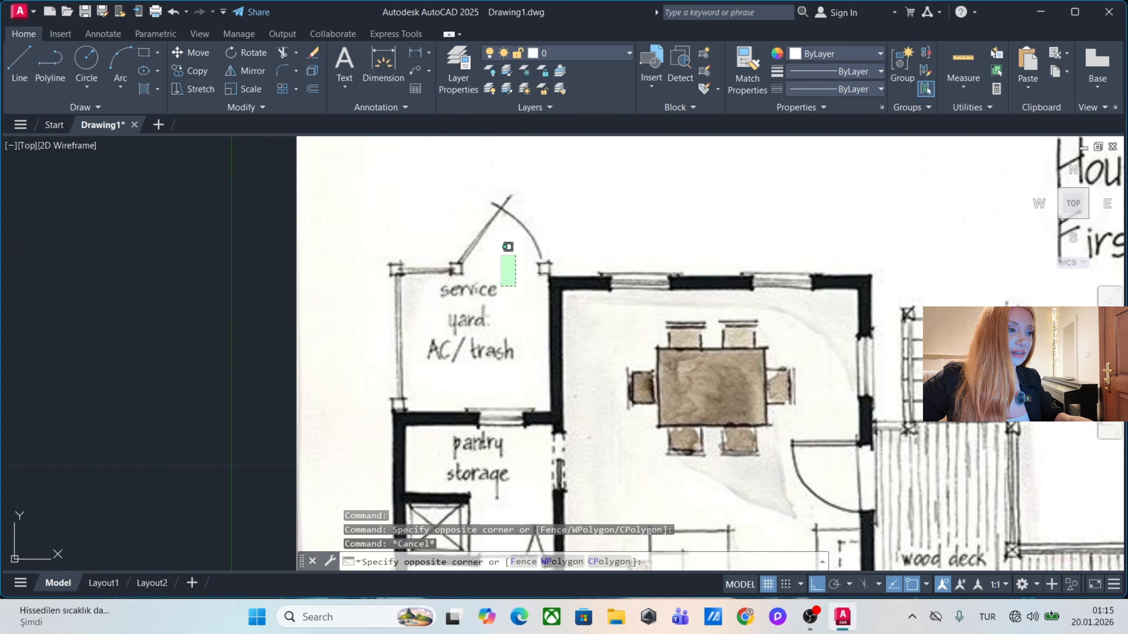
left_click(508, 246)
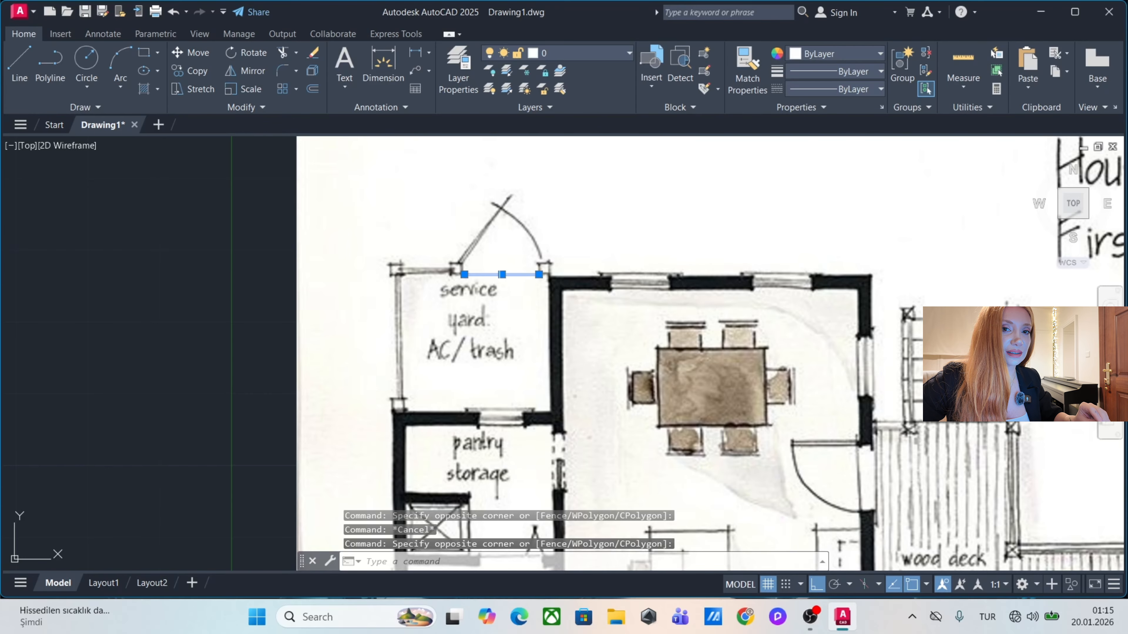
middle_click_drag(660, 252, 532, 265)
left_click(831, 70)
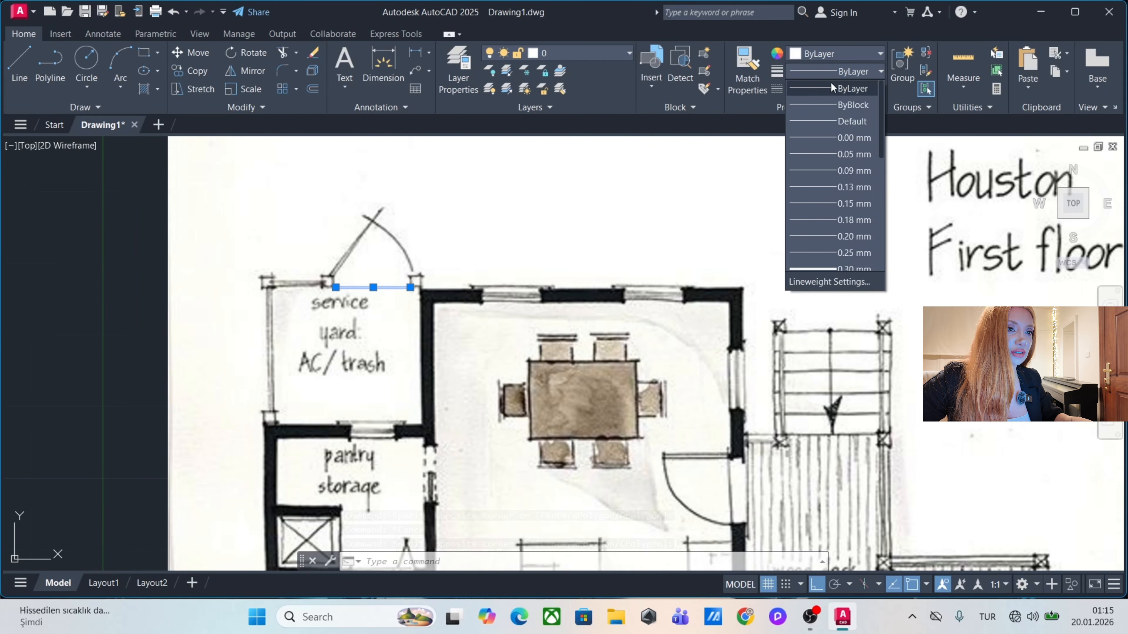
left_click(826, 60)
left_click(842, 54)
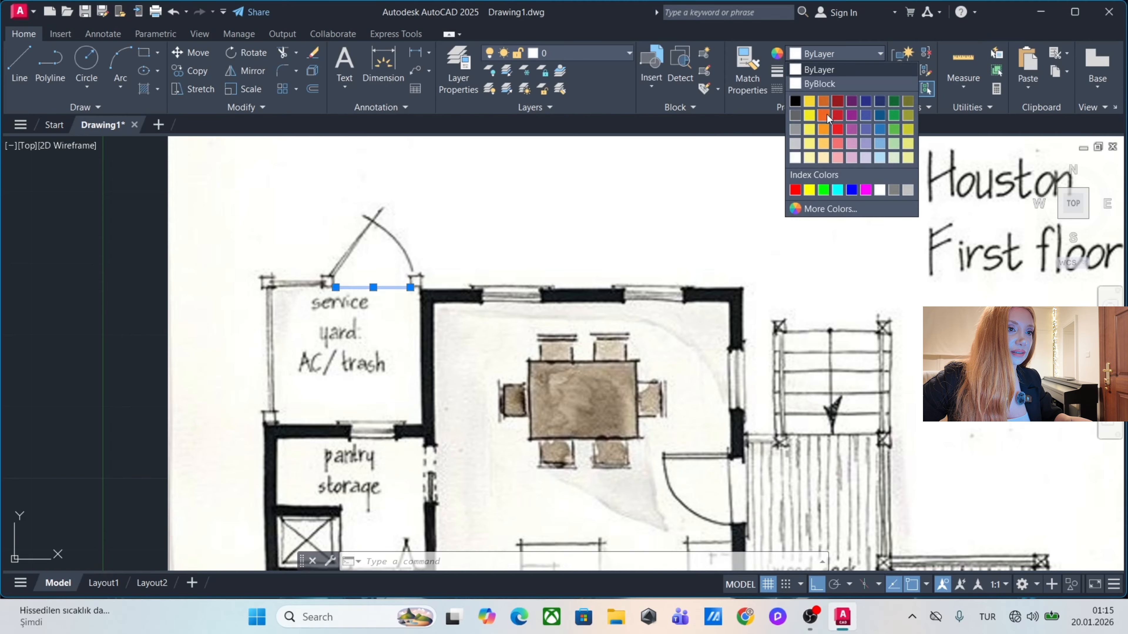
left_click(866, 190)
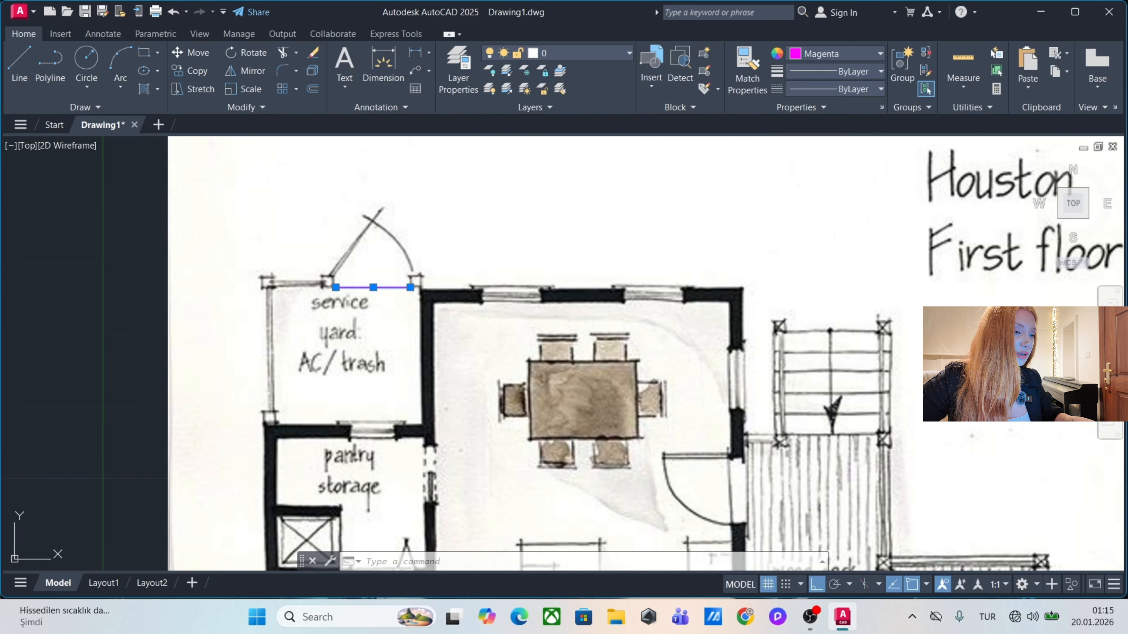
key("Escape")
Start the Align command with the floor plan image and the magenta door-opening line as the objects to align.
scroll(427, 303, "down", 6)
middle_click_drag(549, 327, 453, 309)
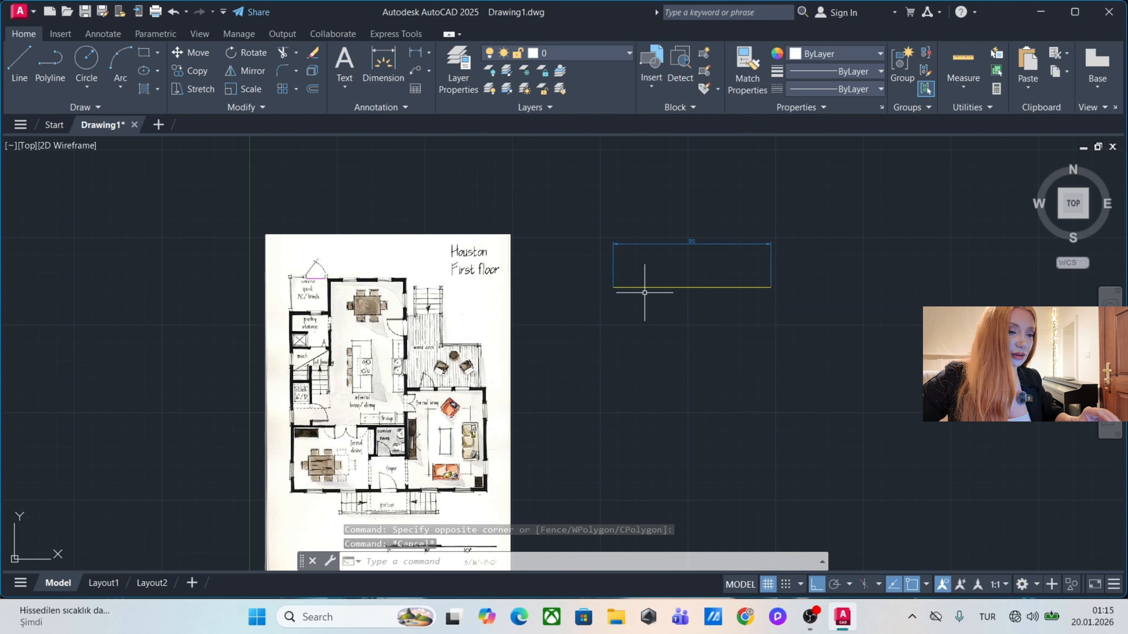
middle_click_drag(721, 294, 649, 238)
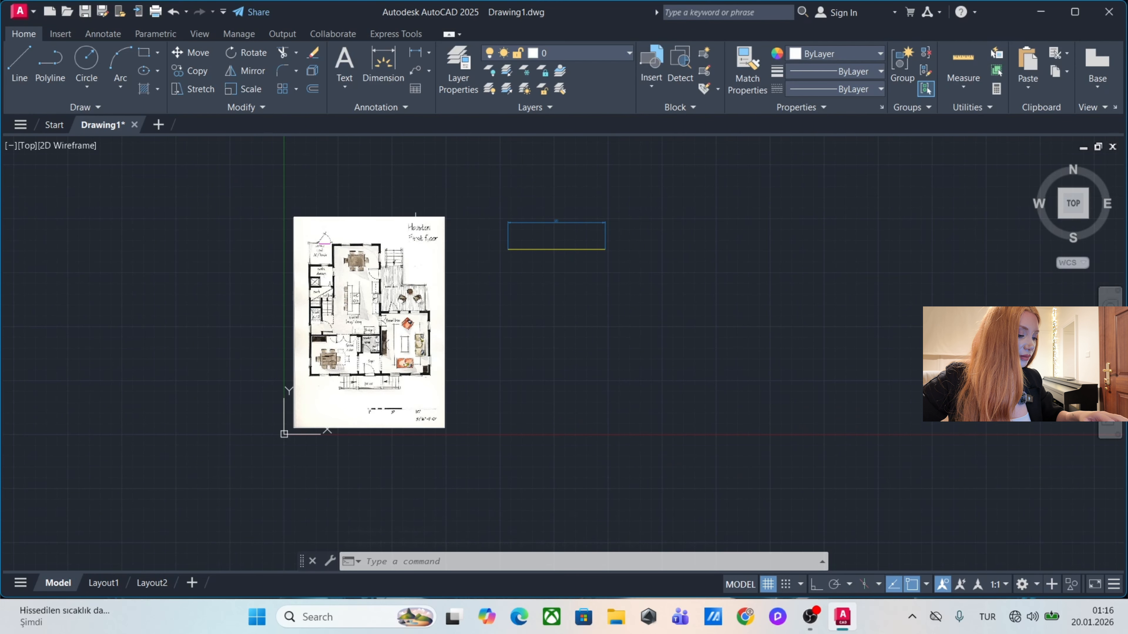
type("al")
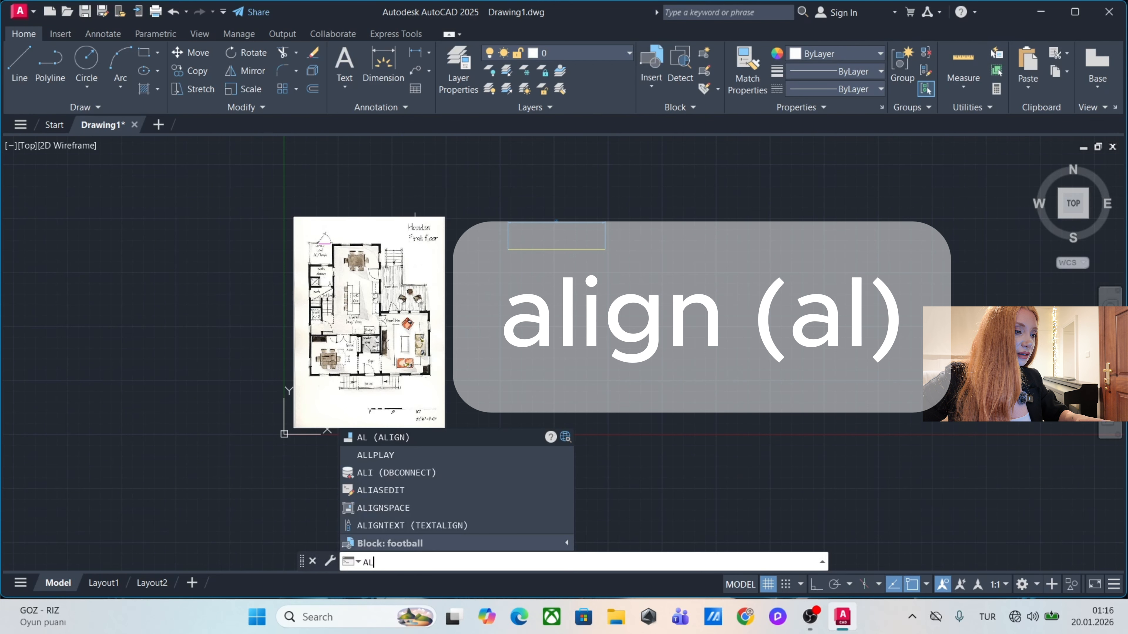
key("Return")
mouse_move(482, 270)
middle_mouse_down()
mouse_move(514, 229)
mouse_move(536, 238)
middle_mouse_up()
left_click(522, 161)
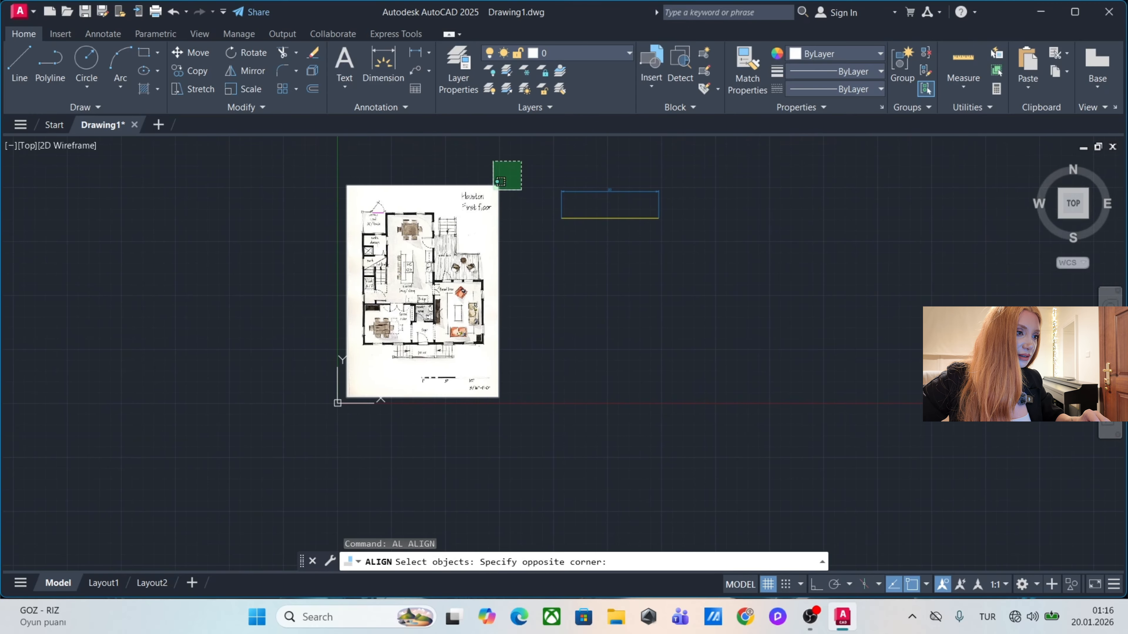
left_click(272, 474)
scroll(414, 181, "up", 4)
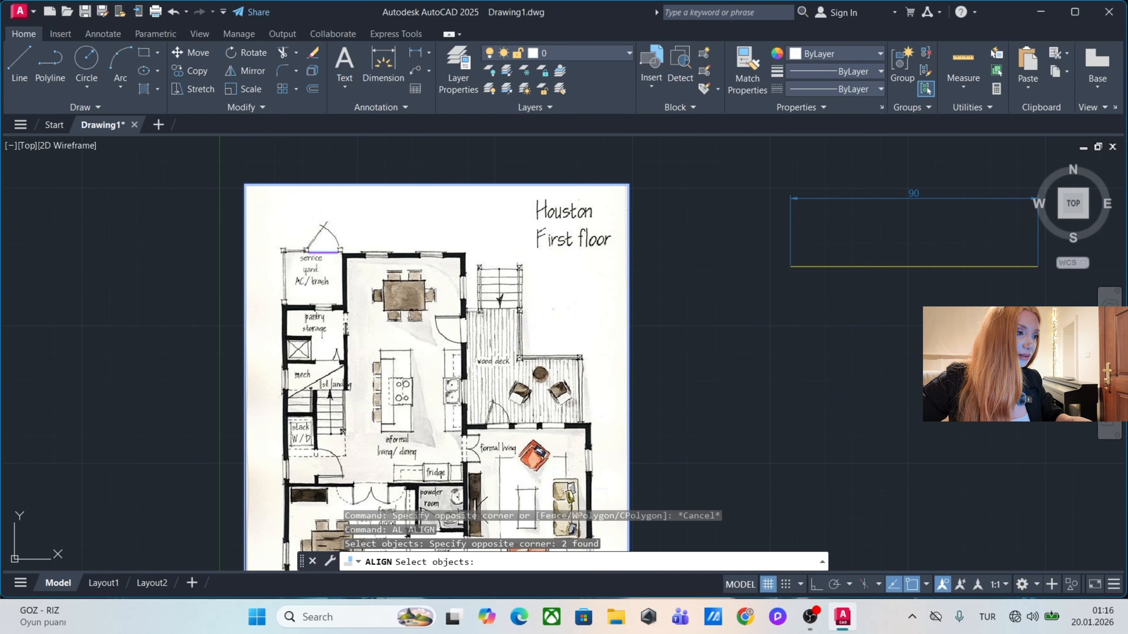
middle_click_drag(364, 263, 294, 247)
key("Return")
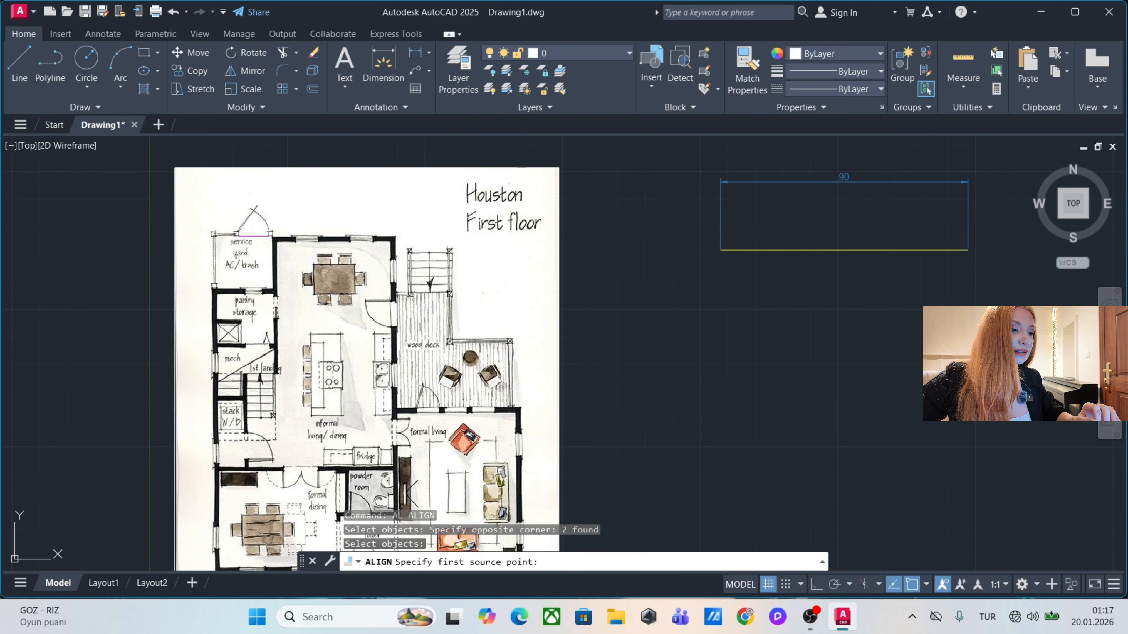
Set the first alignment pair from the magenta line's left end to the left end of the yellow 90-unit line.
scroll(252, 234, "up", 2)
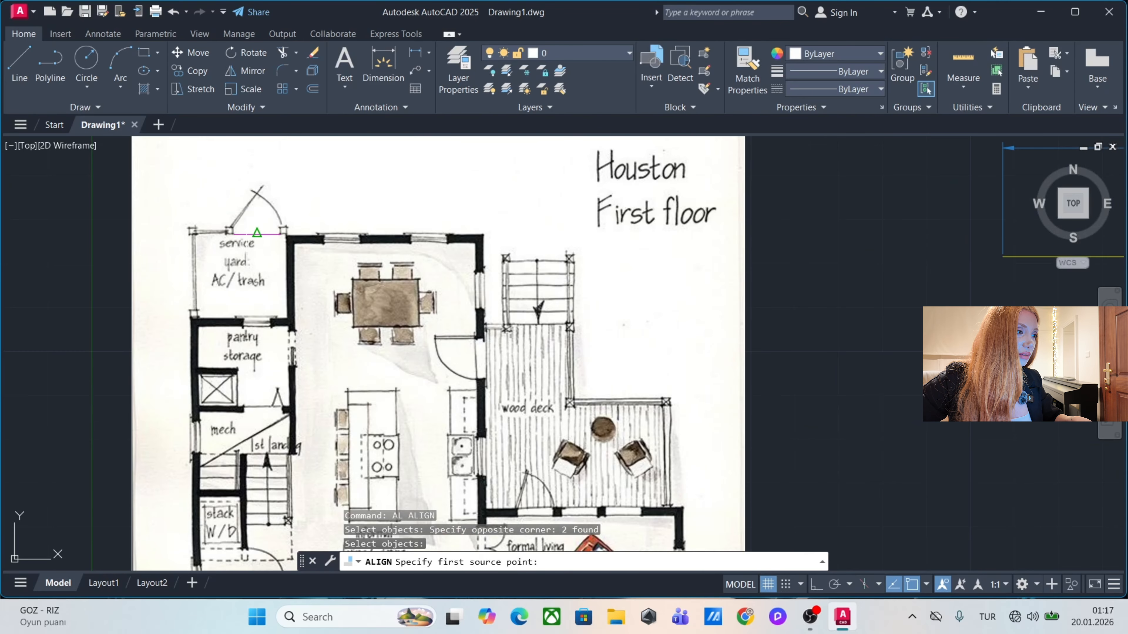
scroll(233, 234, "up", 3)
left_click(231, 229)
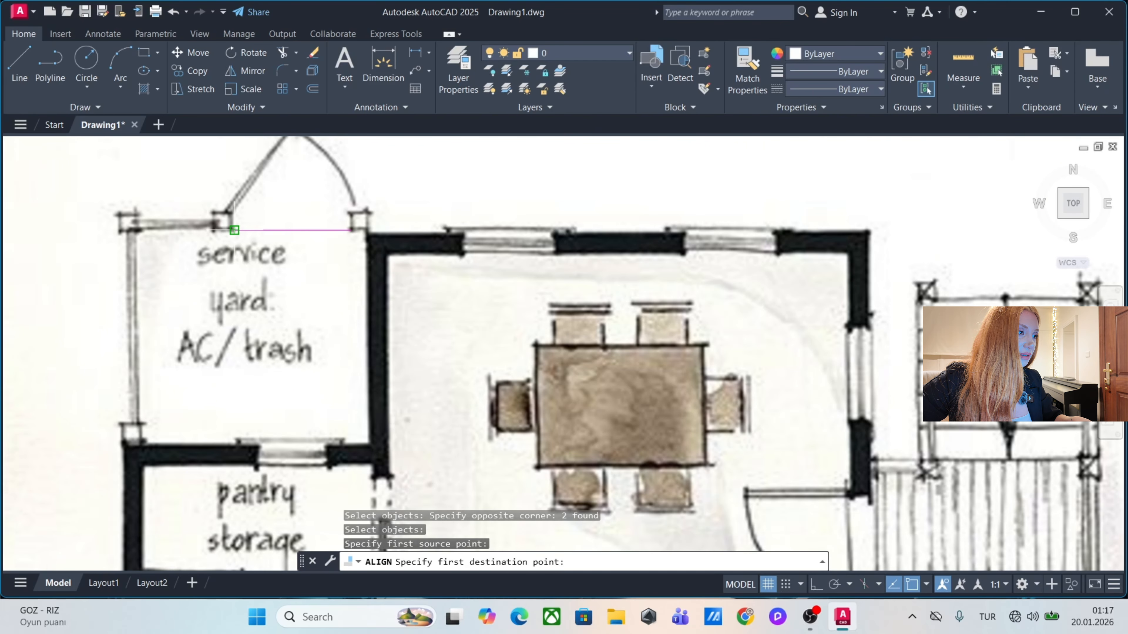
scroll(232, 230, "down", 2)
scroll(228, 233, "up", 1)
scroll(225, 240, "down", 4)
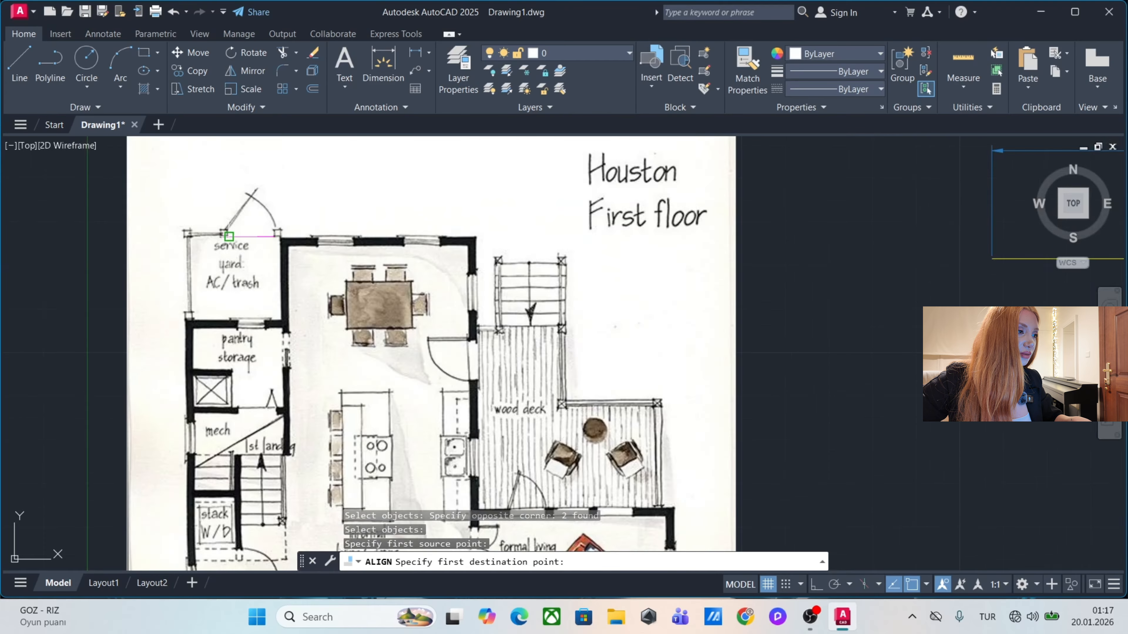
scroll(331, 251, "up", 3)
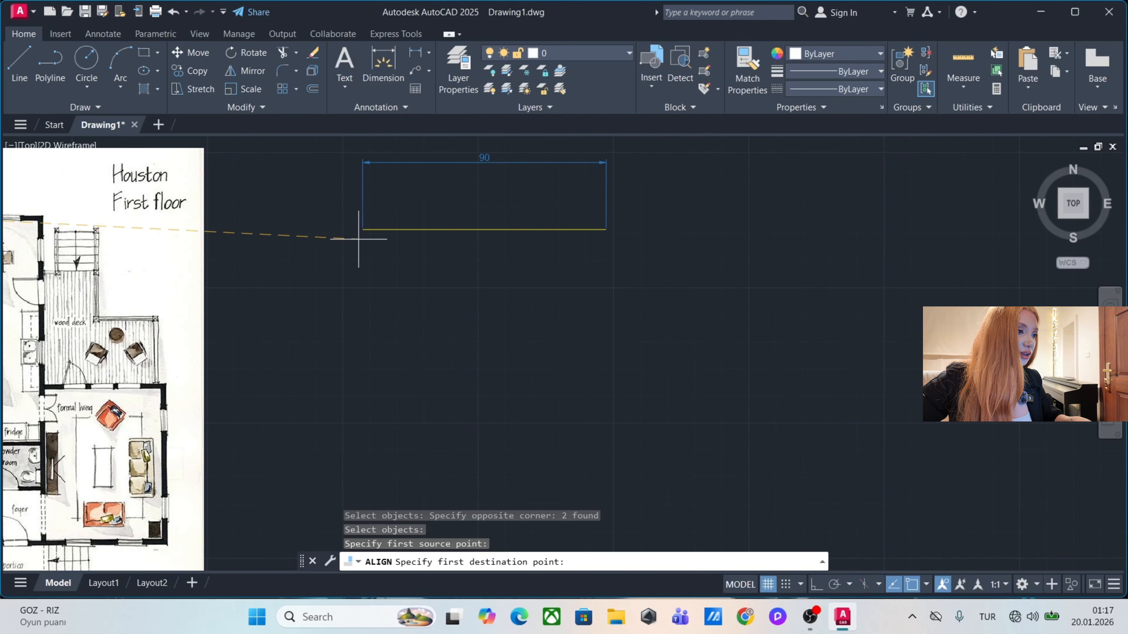
left_click(363, 229)
Pair the magenta line's right end with the yellow line's right end and scale the objects to the alignment points.
middle_click_drag(181, 270, 508, 268)
scroll(257, 204, "up", 4)
left_click(225, 232)
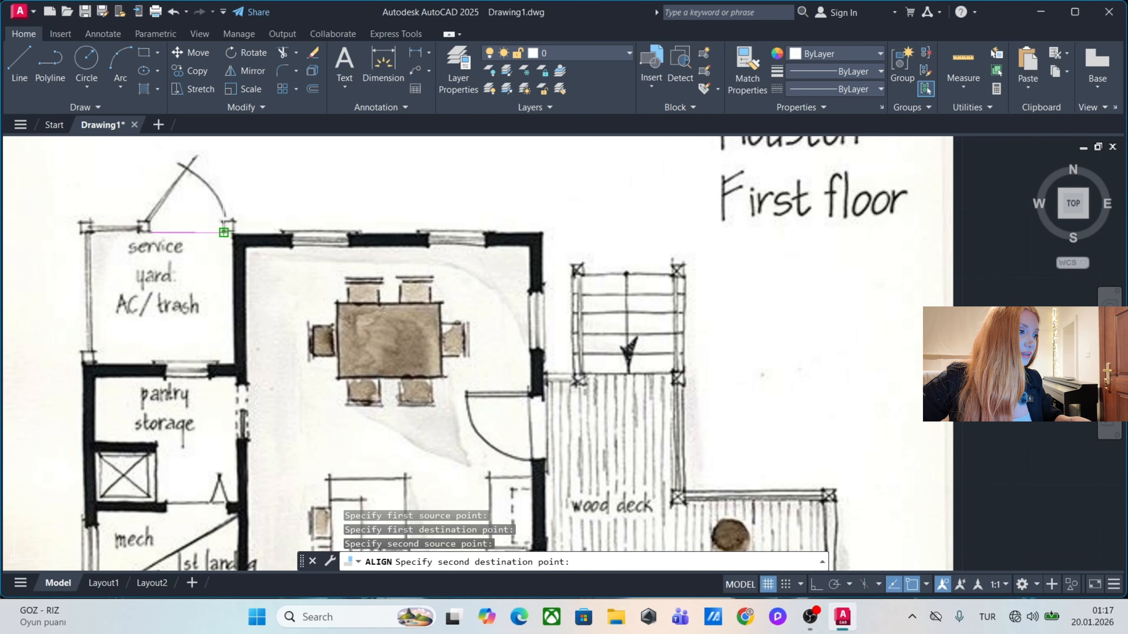
scroll(224, 232, "down", 7)
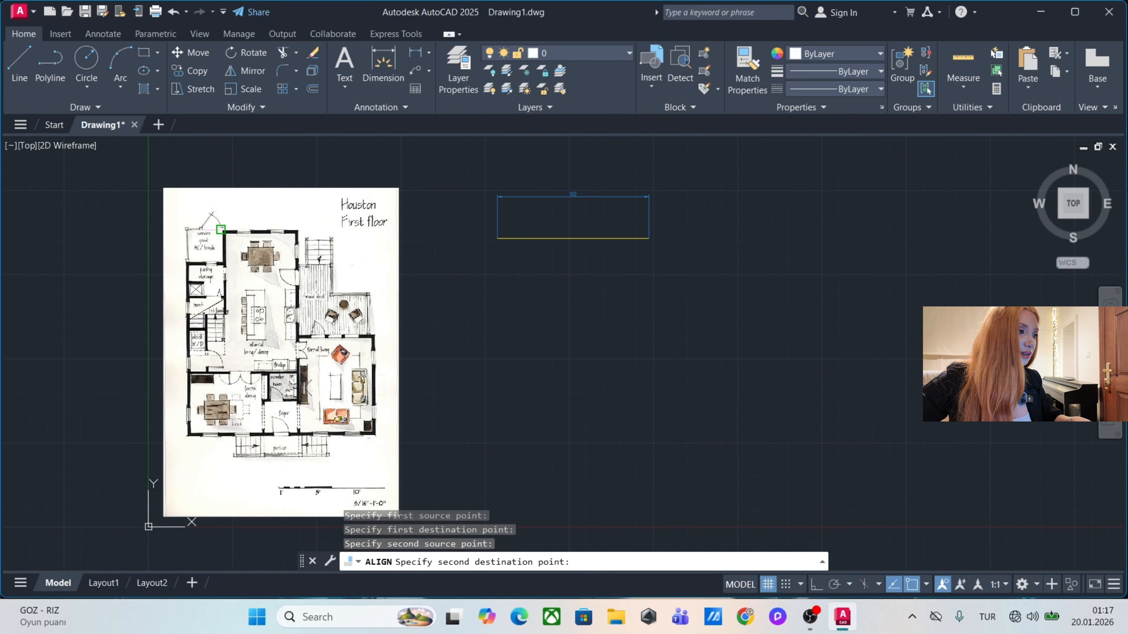
left_click(649, 238)
key("Return")
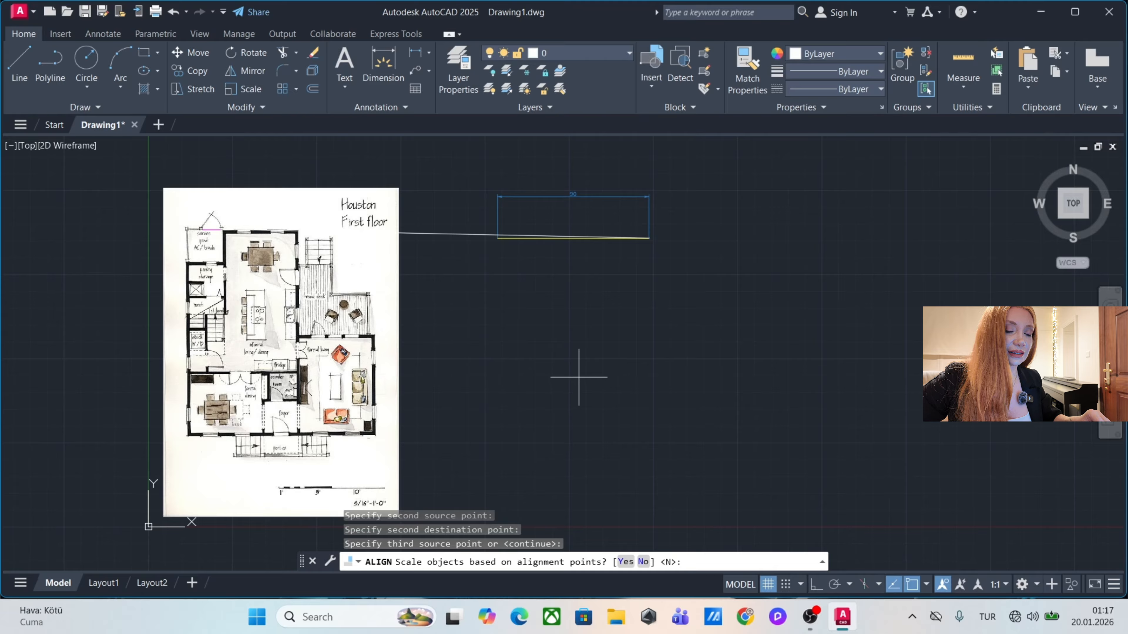
left_click(628, 566)
Examine the scaled floor plan, comparing the service yard's door opening with the 90-unit dimension.
scroll(459, 321, "down", 10)
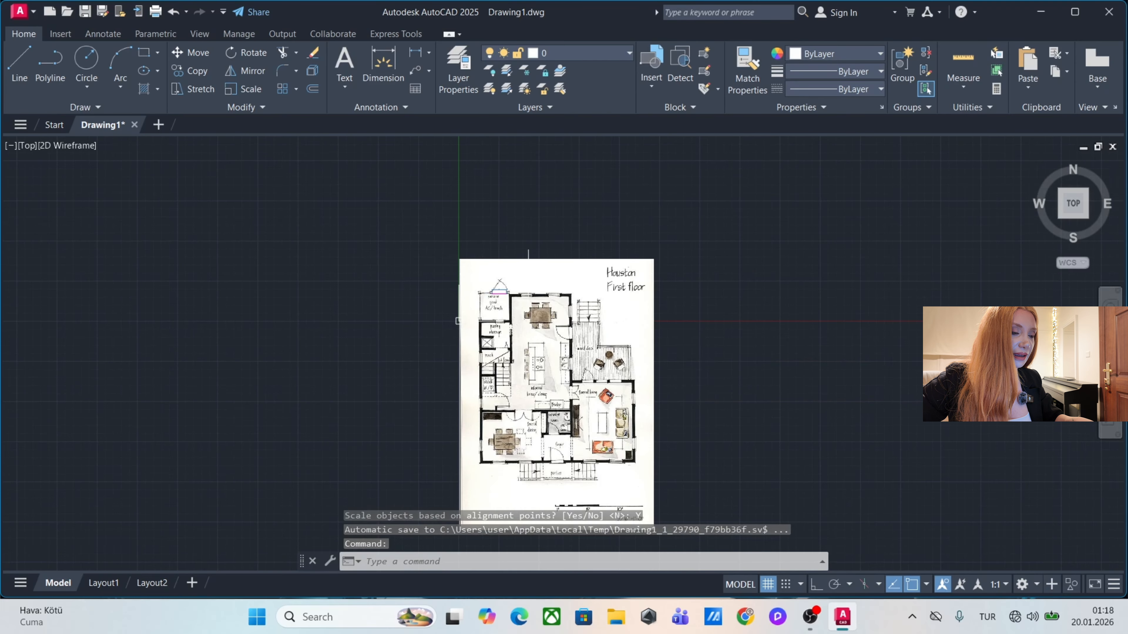
scroll(458, 321, "up", 12)
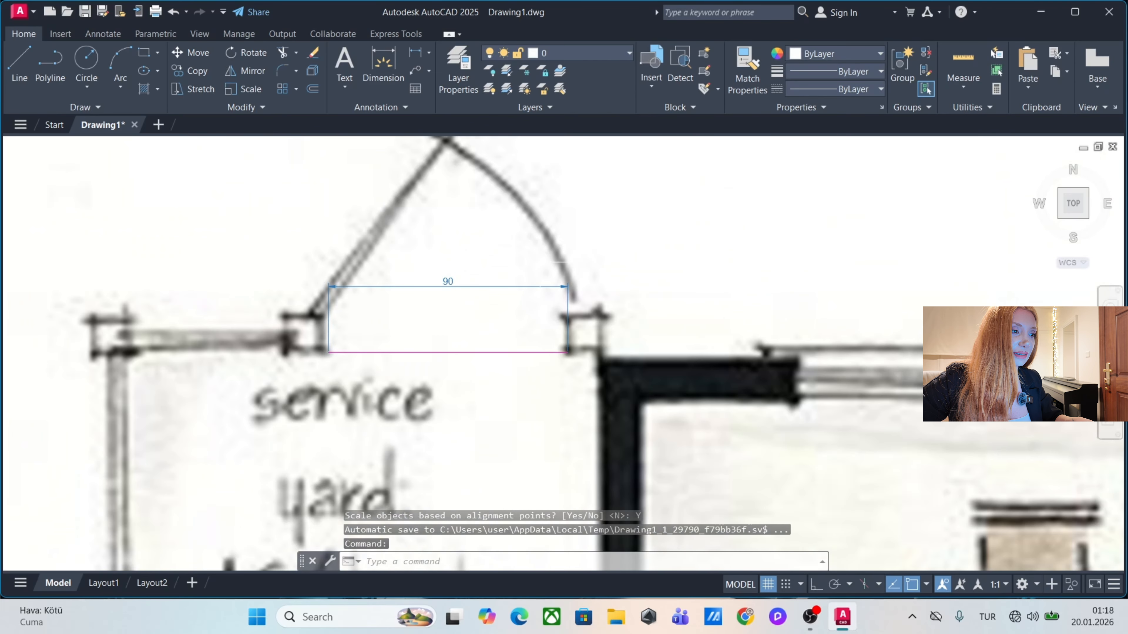
scroll(446, 284, "down", 6)
scroll(470, 325, "up", 4)
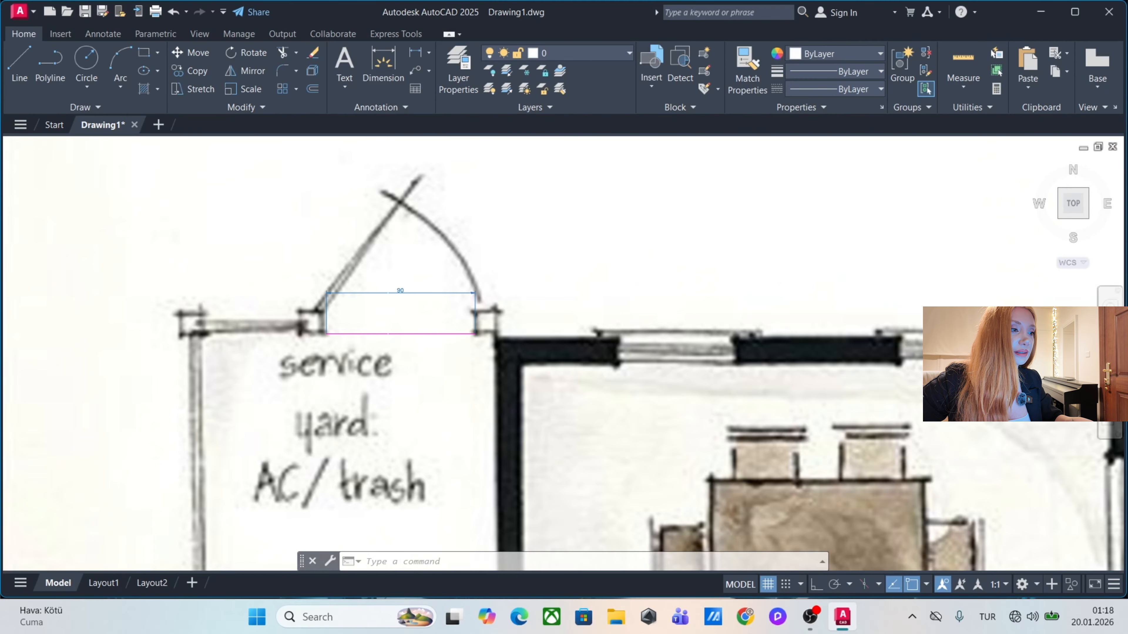
scroll(444, 311, "down", 12)
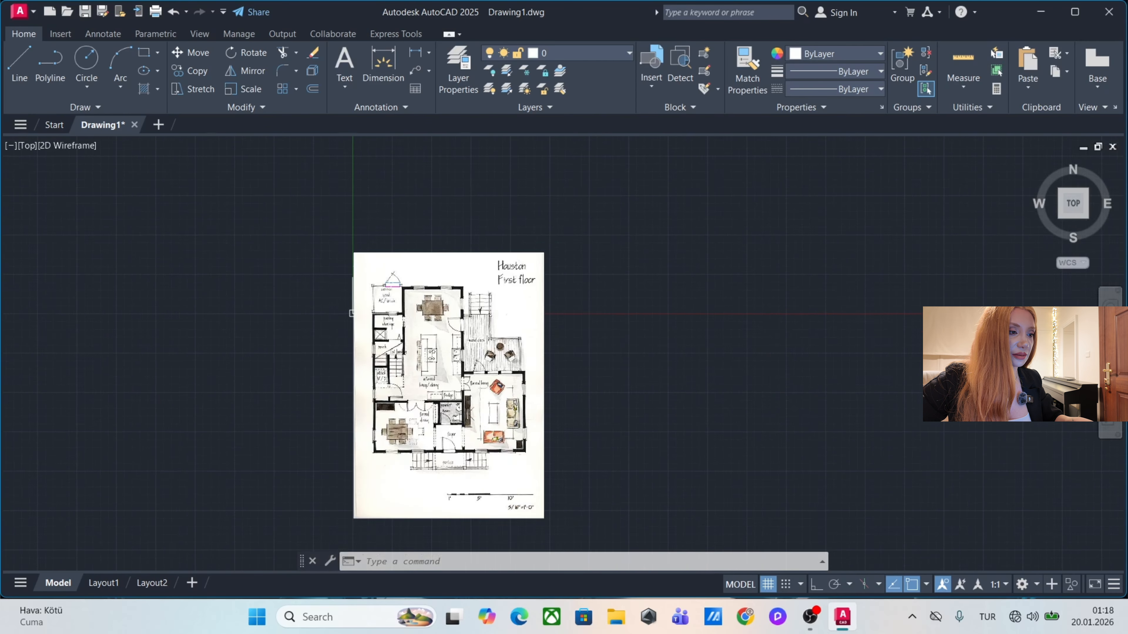
scroll(326, 216, "up", 6)
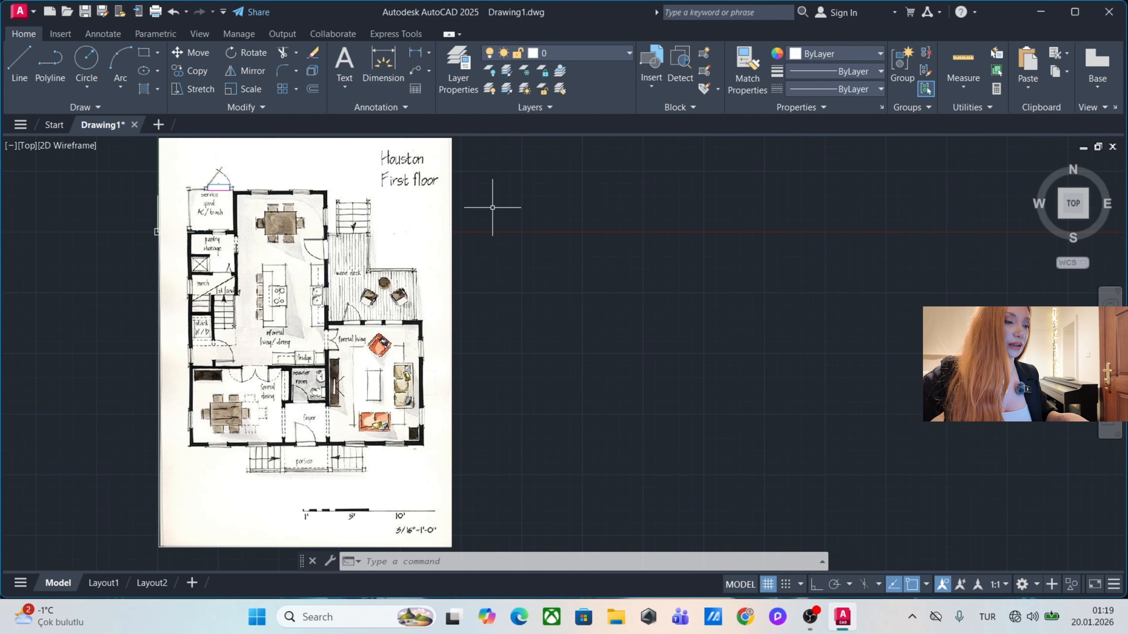
mouse_move(511, 174)
middle_mouse_down()
mouse_move(500, 184)
mouse_move(571, 160)
middle_mouse_up()
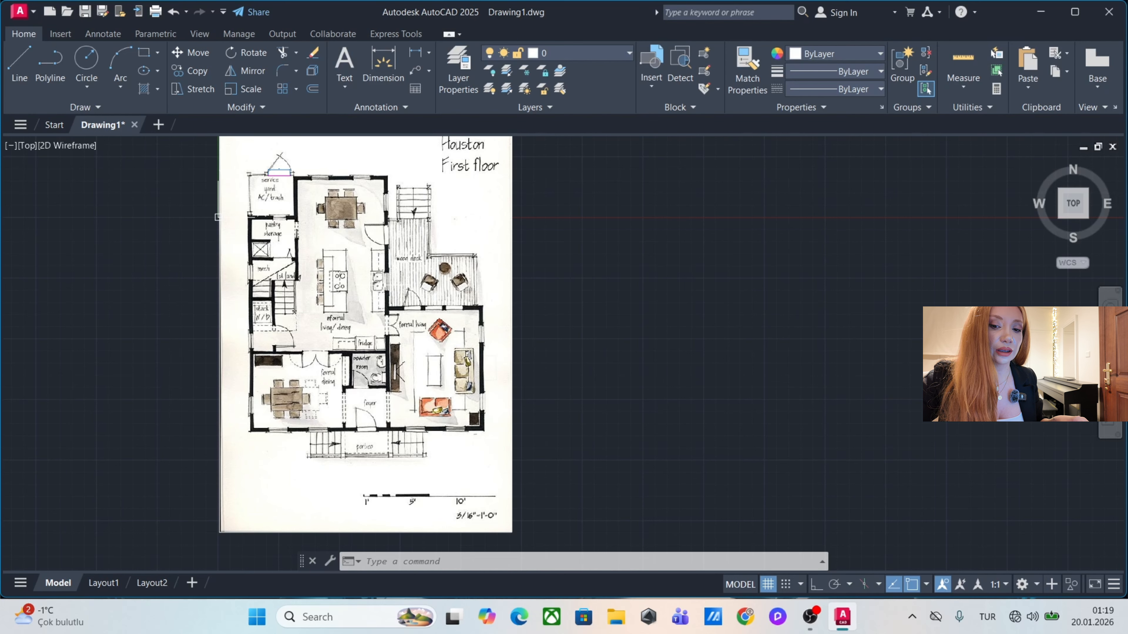
middle_click_drag(217, 216, 206, 221)
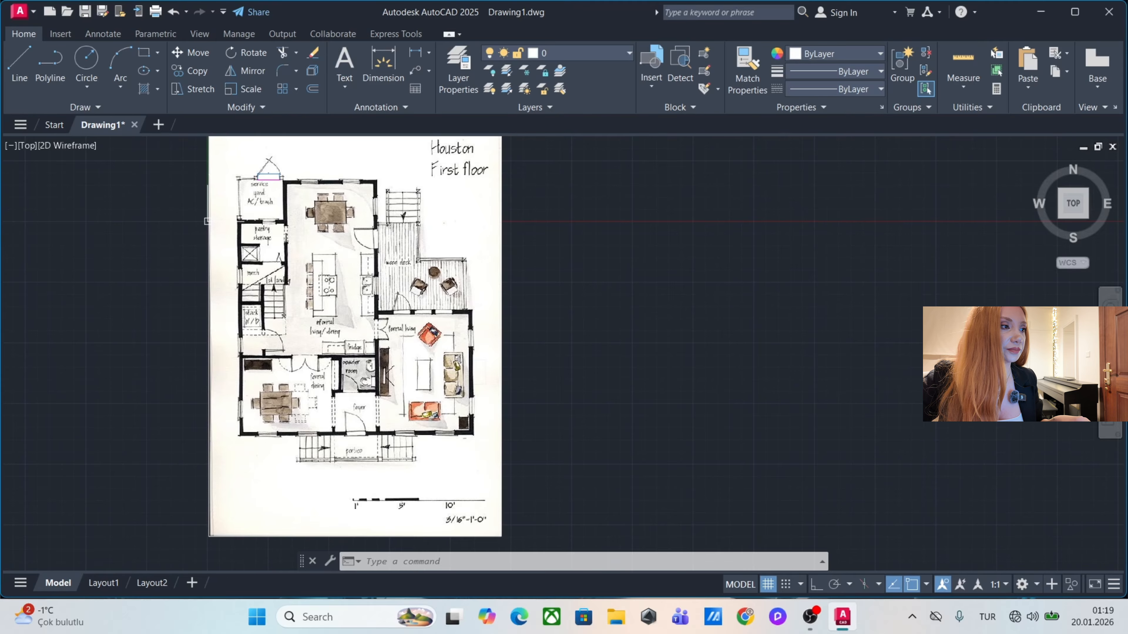
middle_click_drag(369, 231, 404, 278)
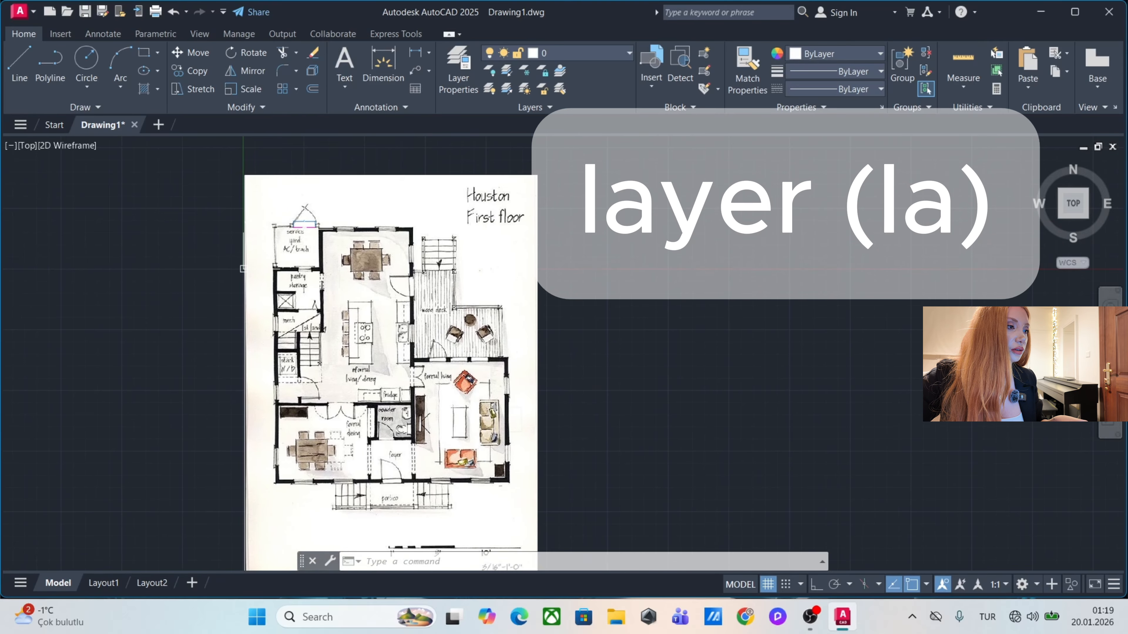
Open the Layer Properties Manager and create a layer named walls with yellow index colour 50.
scroll(299, 230, "up", 4)
key("Escape")
key("Escape")
scroll(447, 225, "up", 2)
type("l")
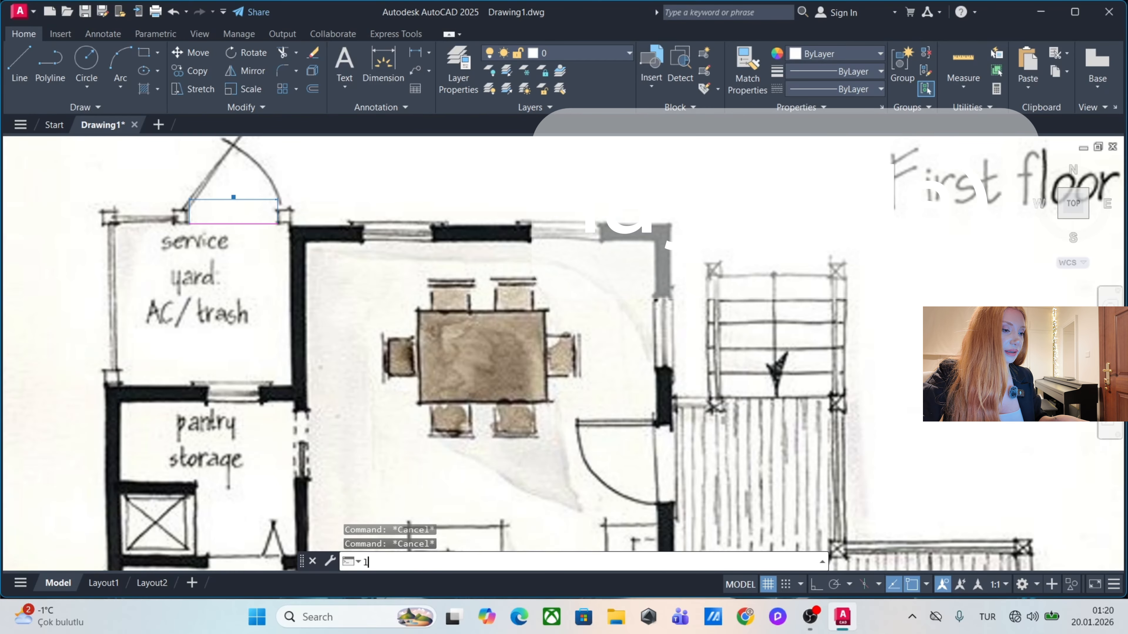
type("a")
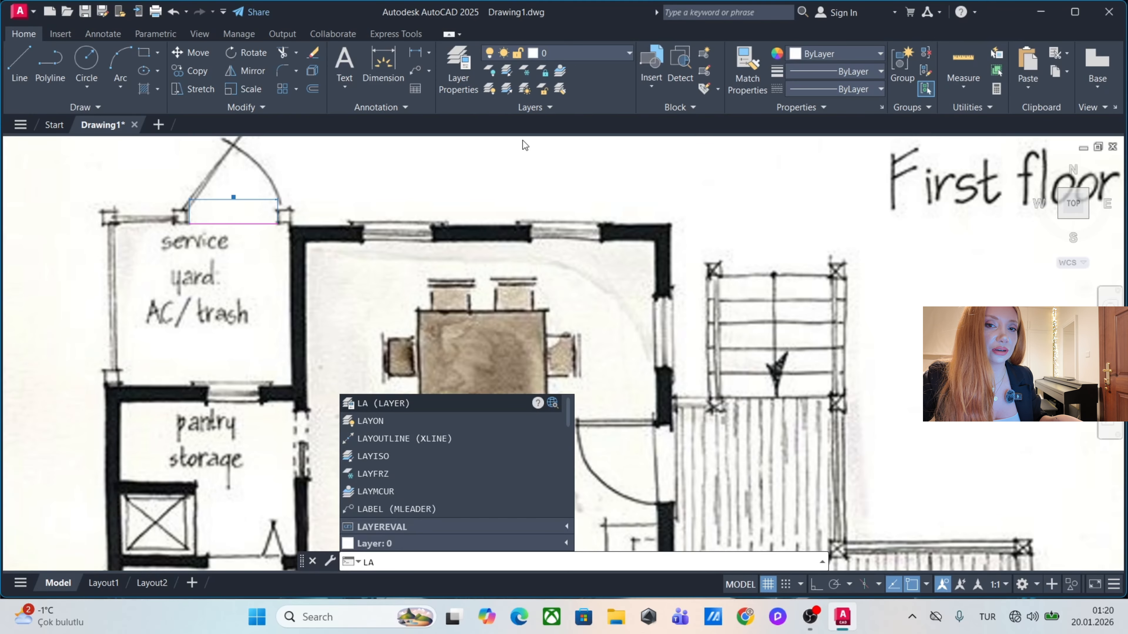
key("Return")
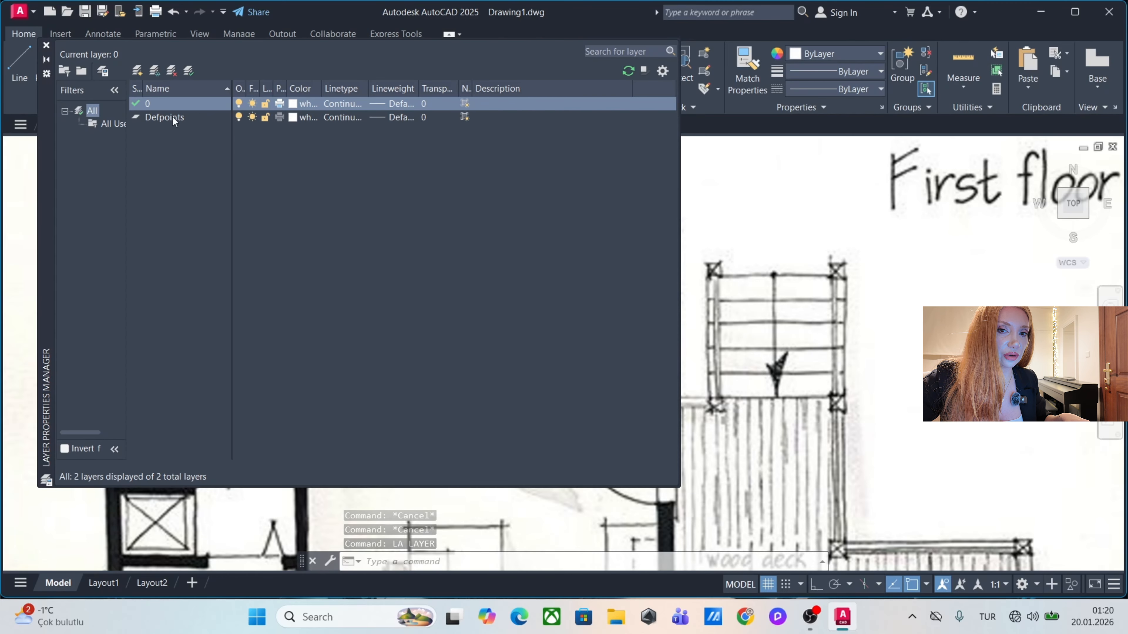
left_click(141, 69)
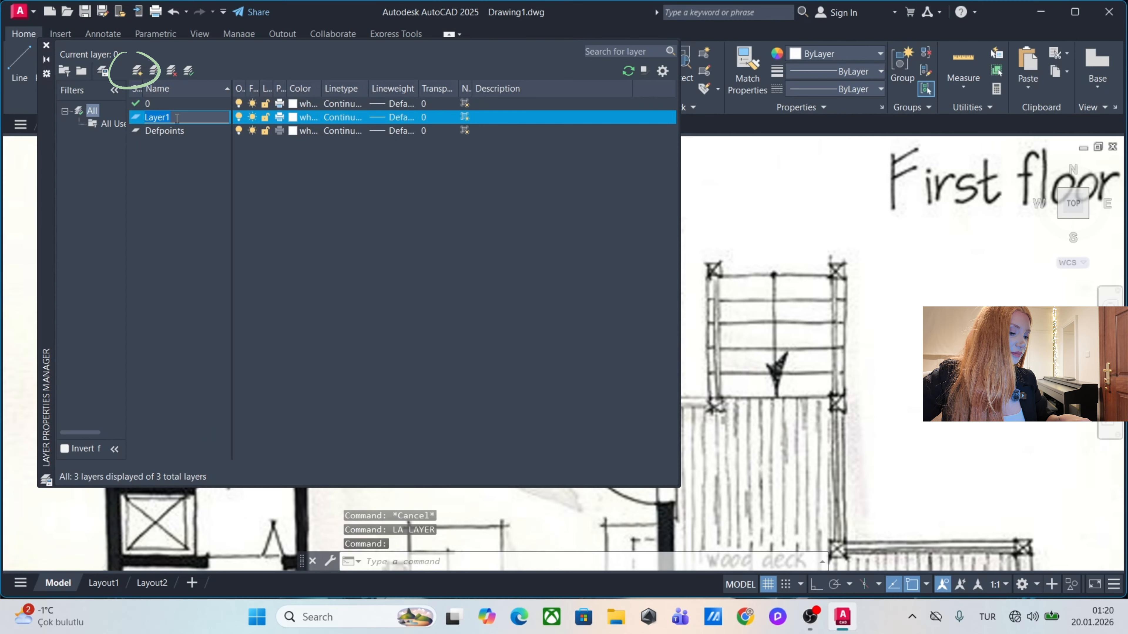
type("walls")
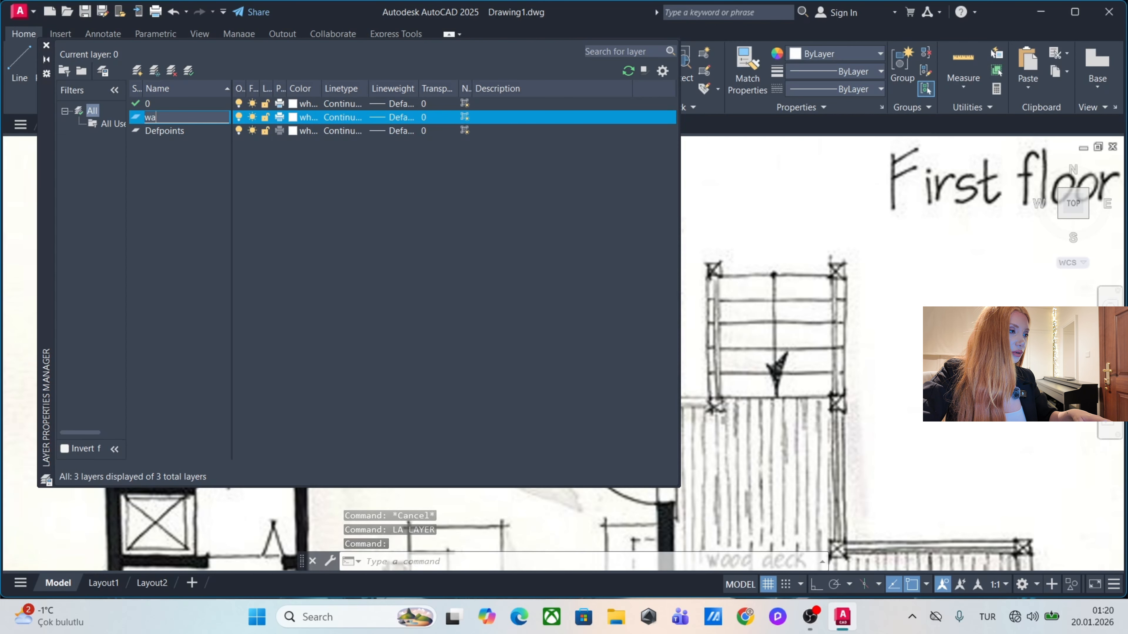
left_click(292, 116)
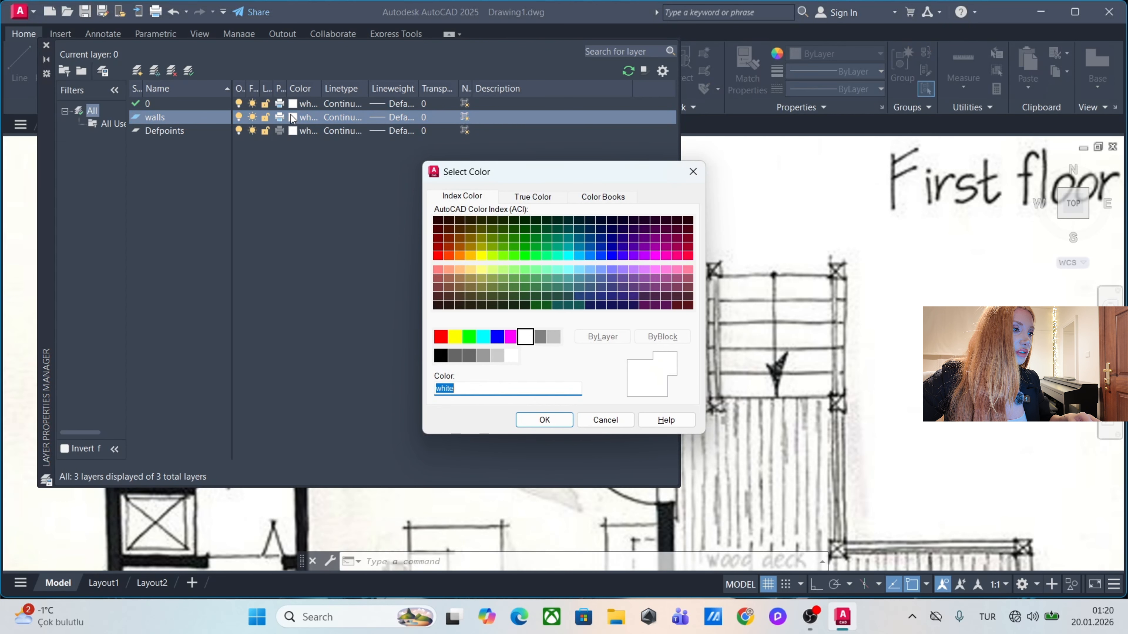
left_click(482, 256)
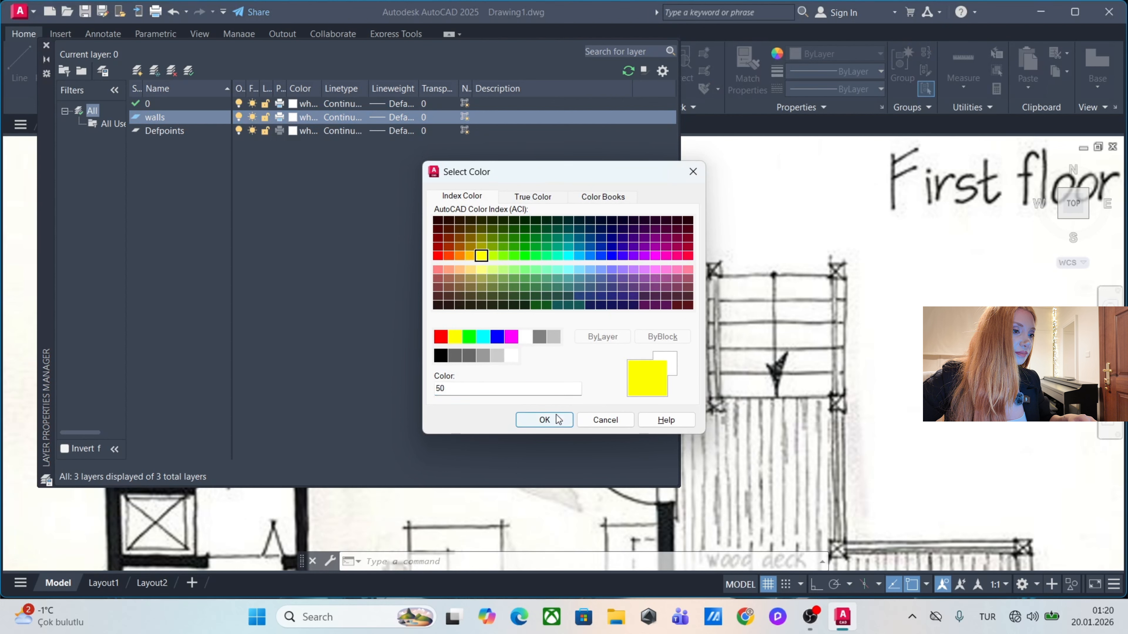
left_click(544, 420)
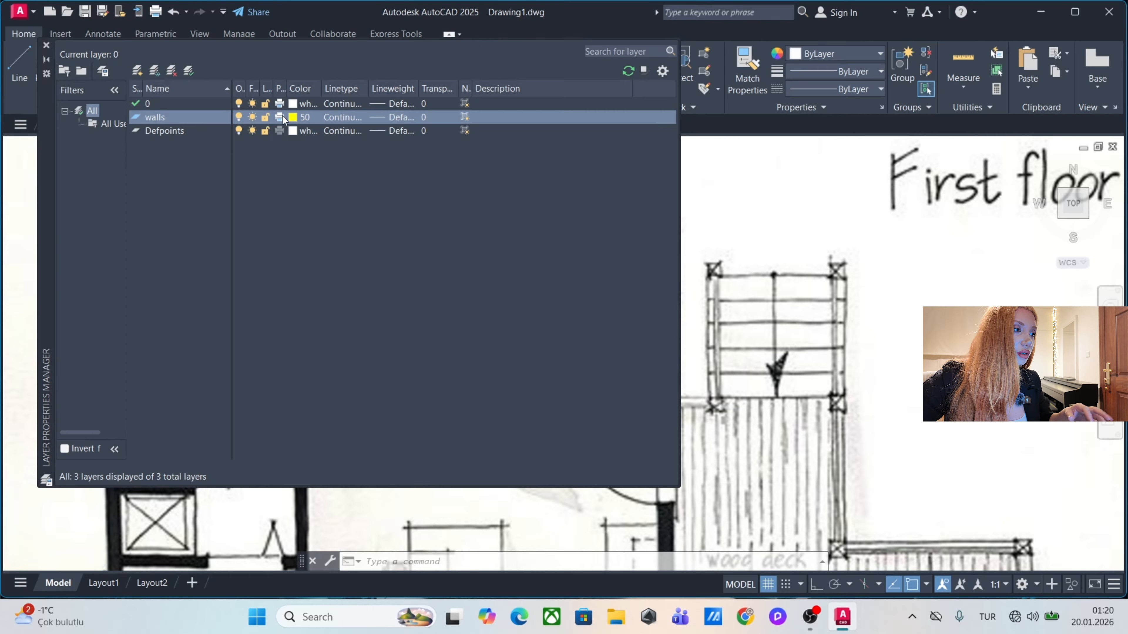
Create a layer named windows and set its colour to green, index 80.
left_click(139, 69)
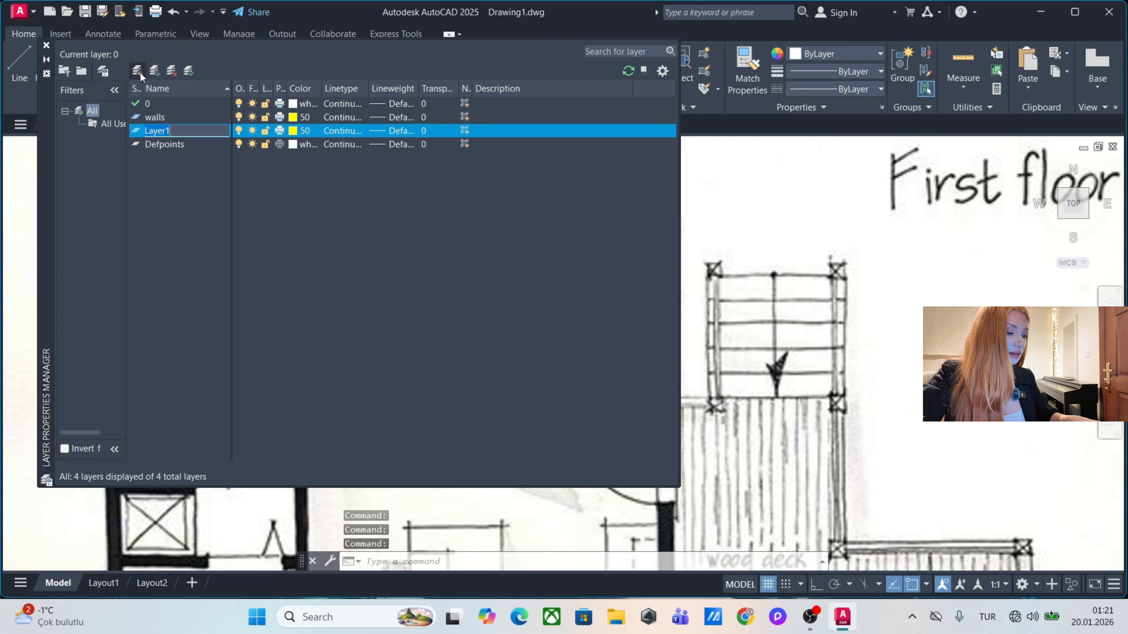
type("wind")
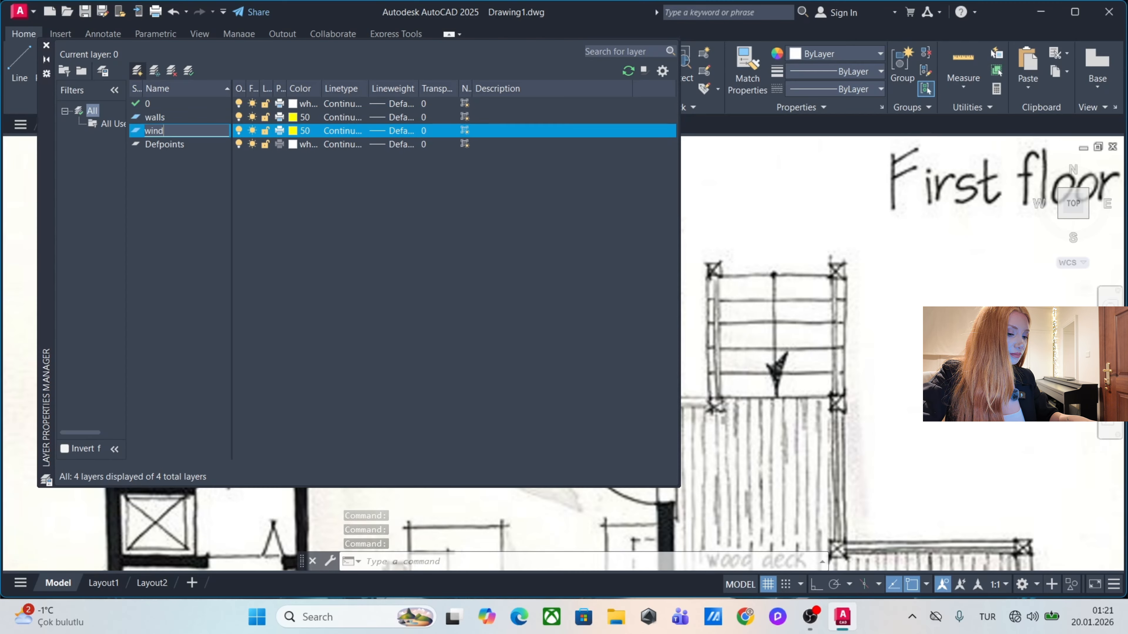
type("ows")
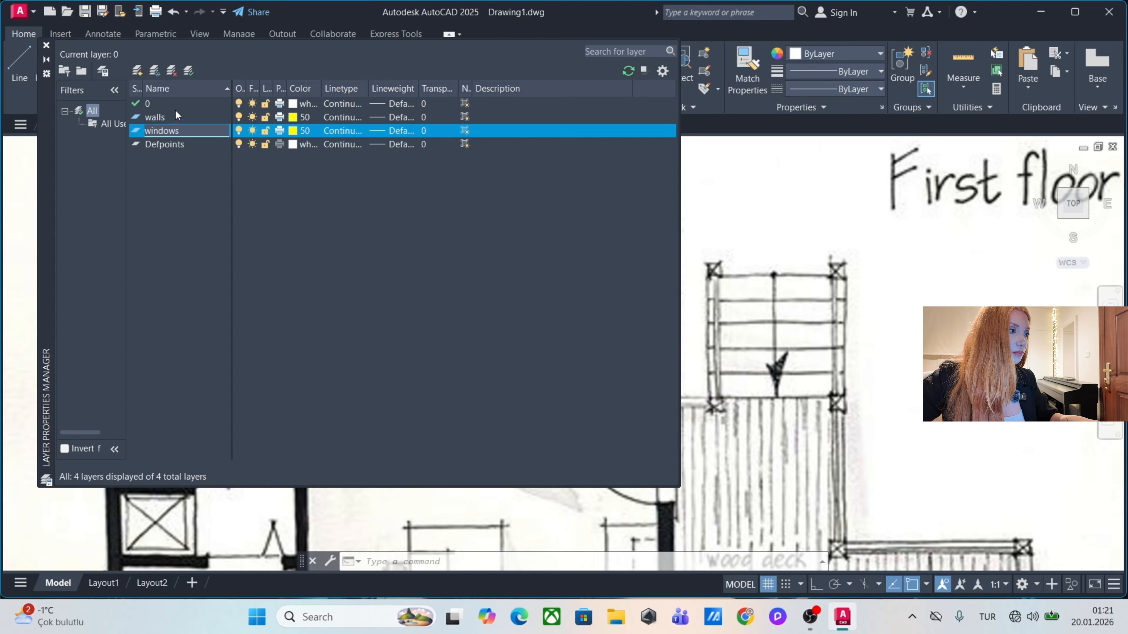
left_click(294, 130)
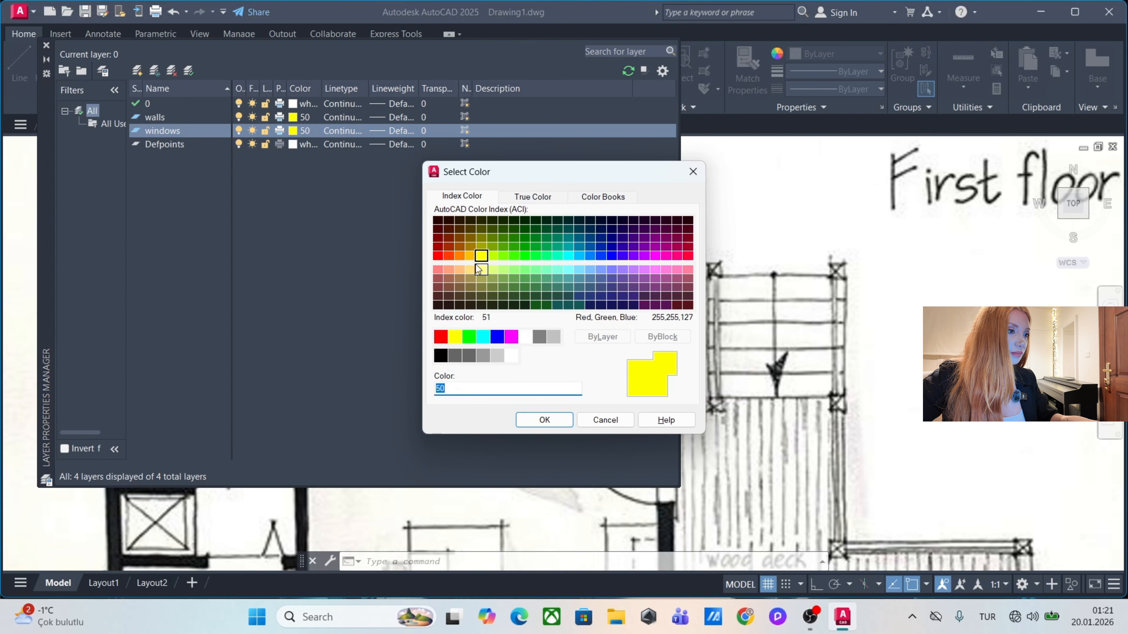
left_click(513, 256)
left_click(544, 420)
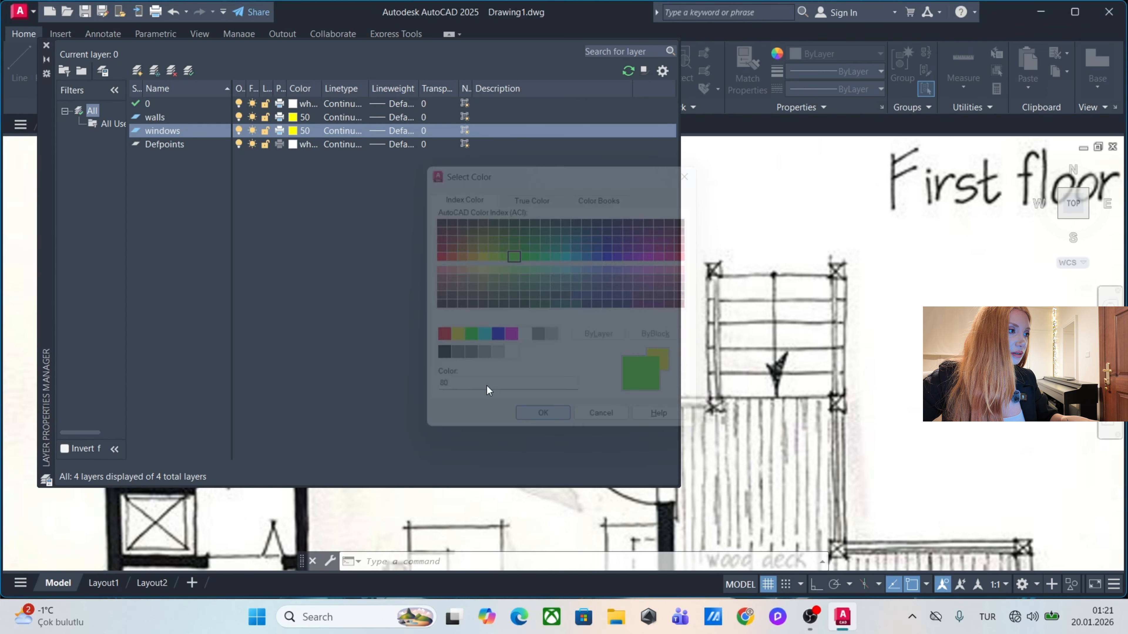
Add a layer named stairs and set its colour to orange, index 40.
left_click(139, 72)
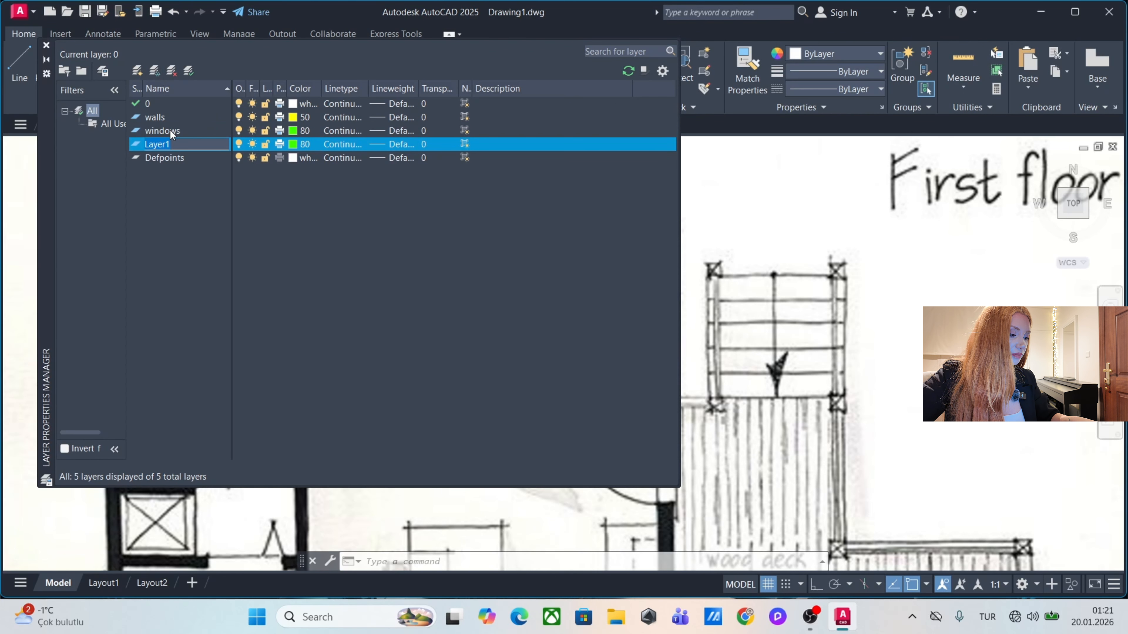
type("stairs")
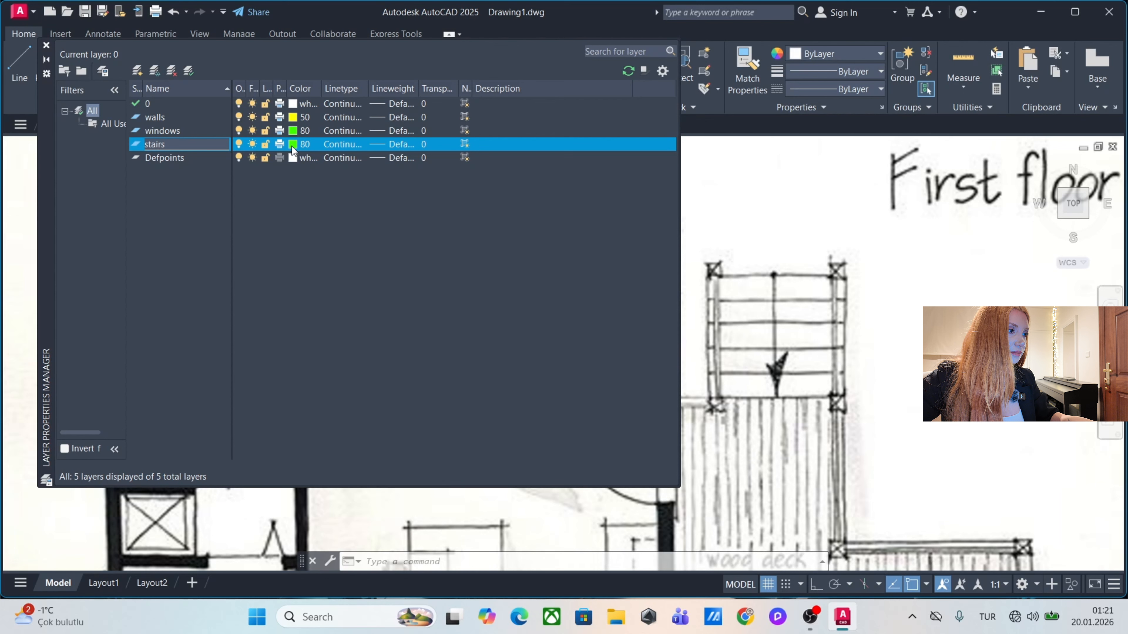
left_click(293, 145)
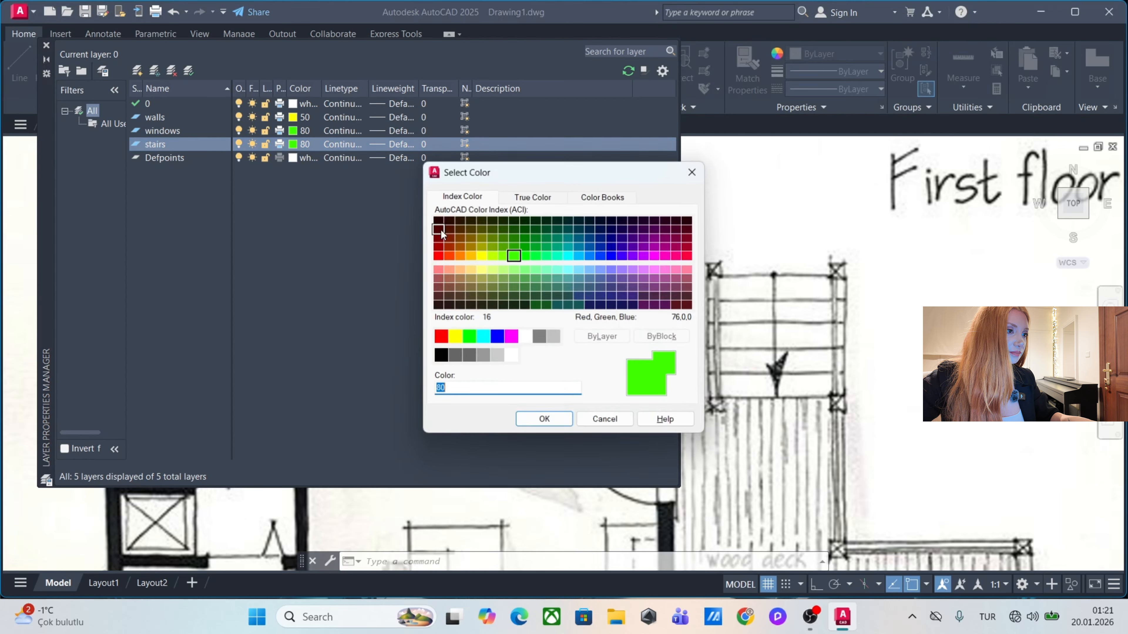
left_click(471, 255)
left_click(545, 420)
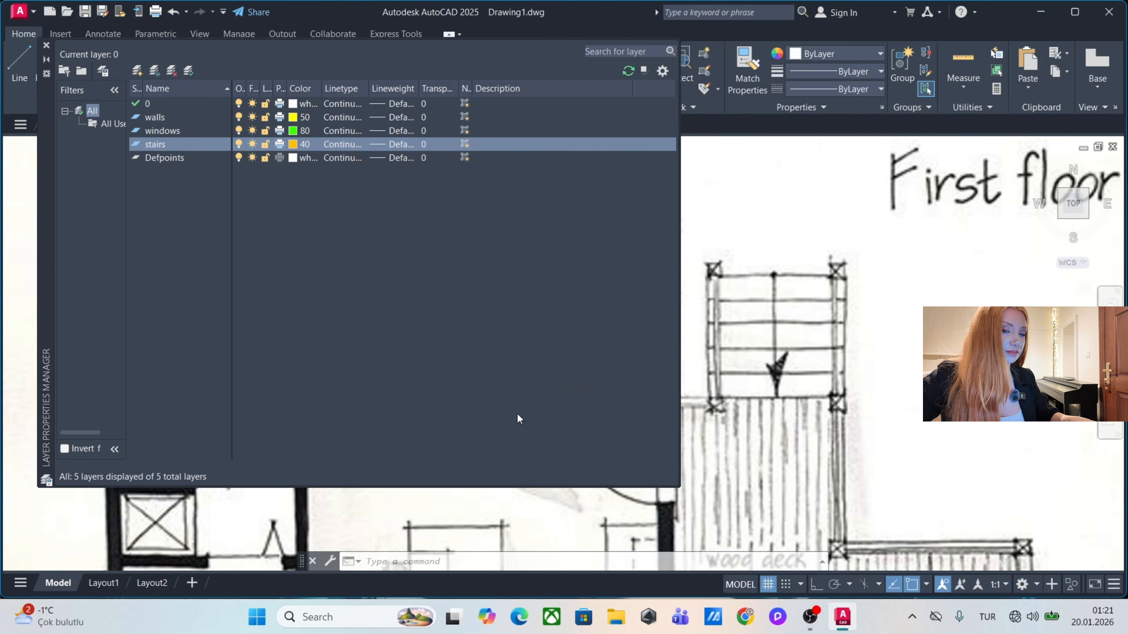
Create a layer named furnitures with blue index colour 150 and close the Layer Properties Manager.
left_click(137, 74)
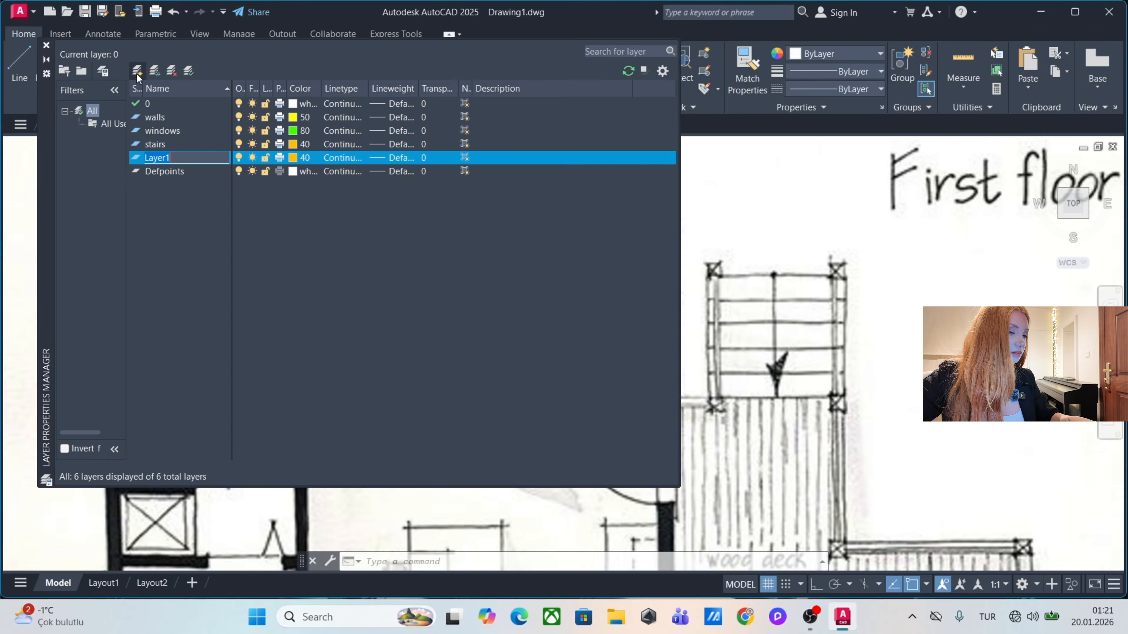
type("furnitures")
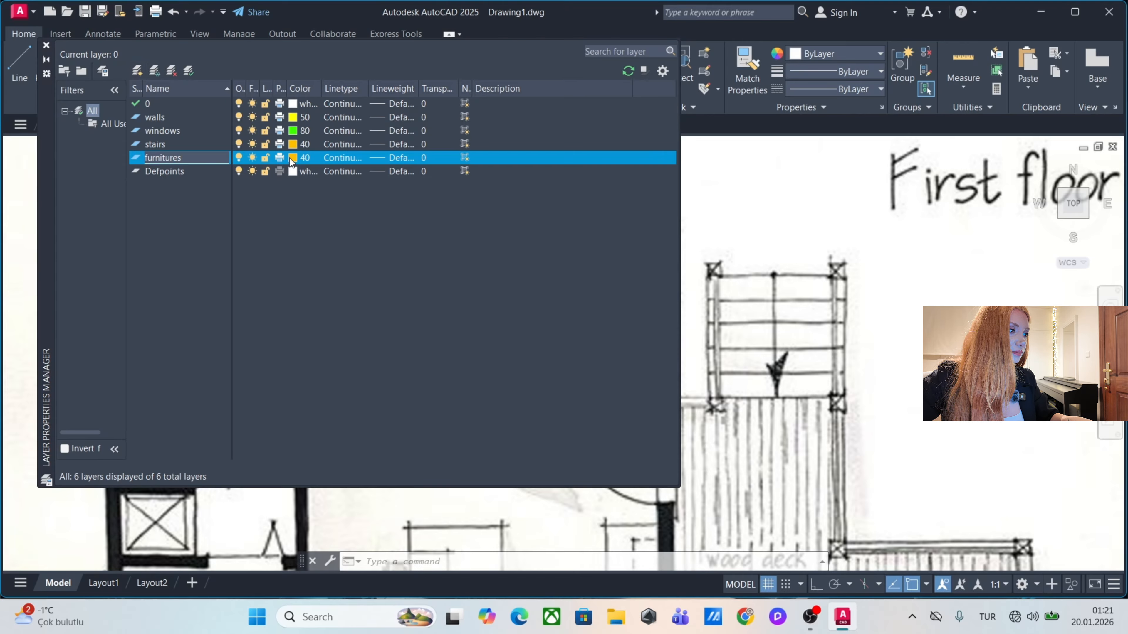
left_click(291, 159)
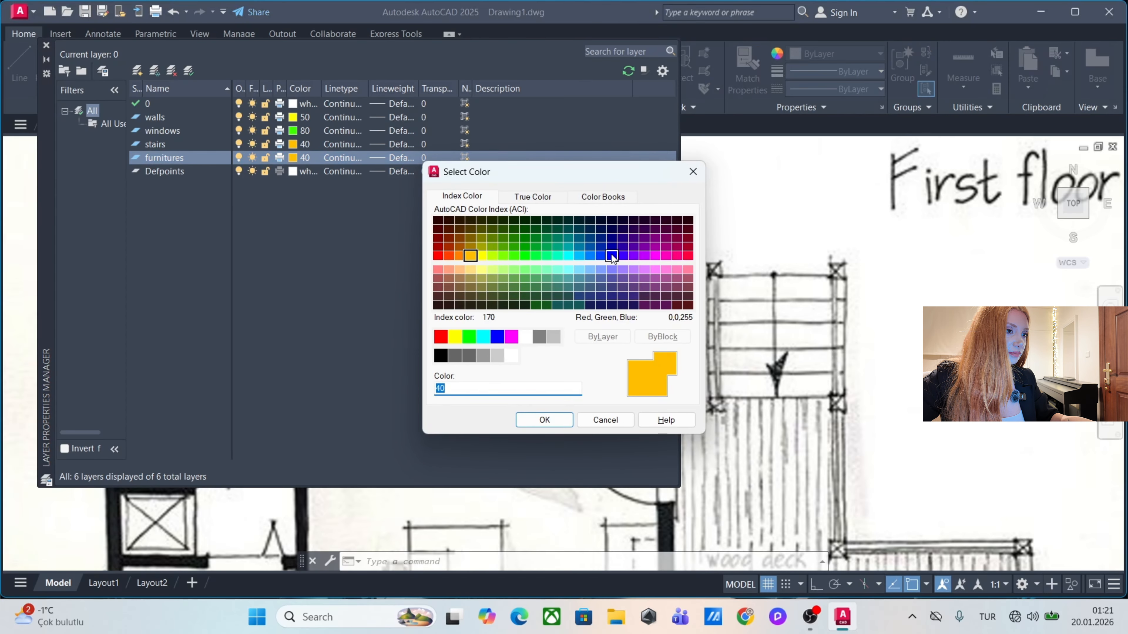
left_click(590, 255)
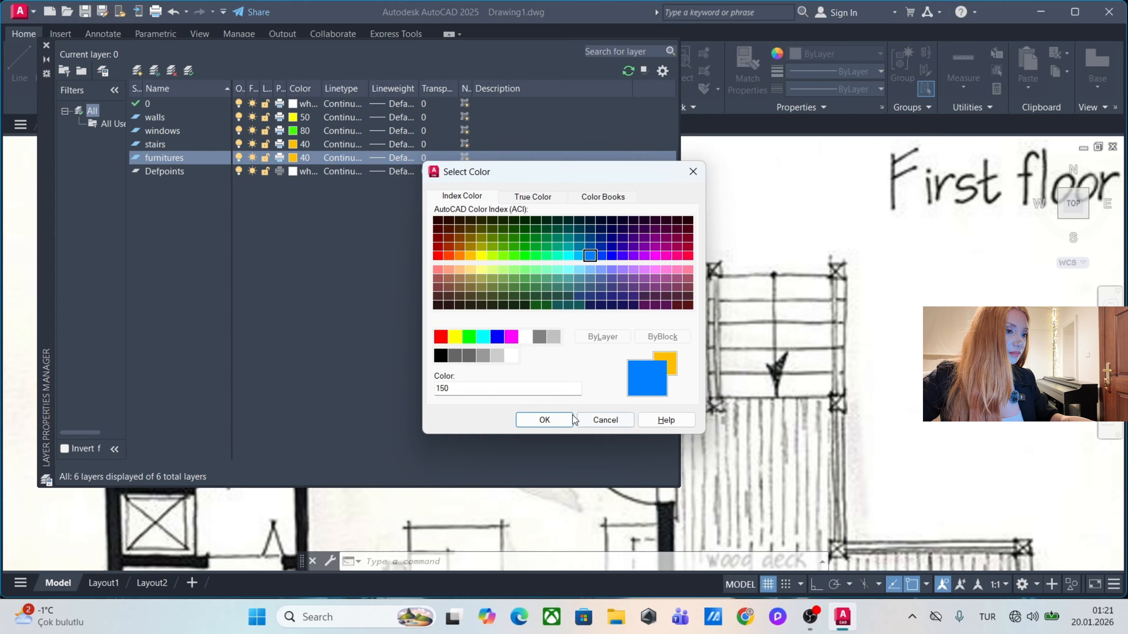
left_click(553, 420)
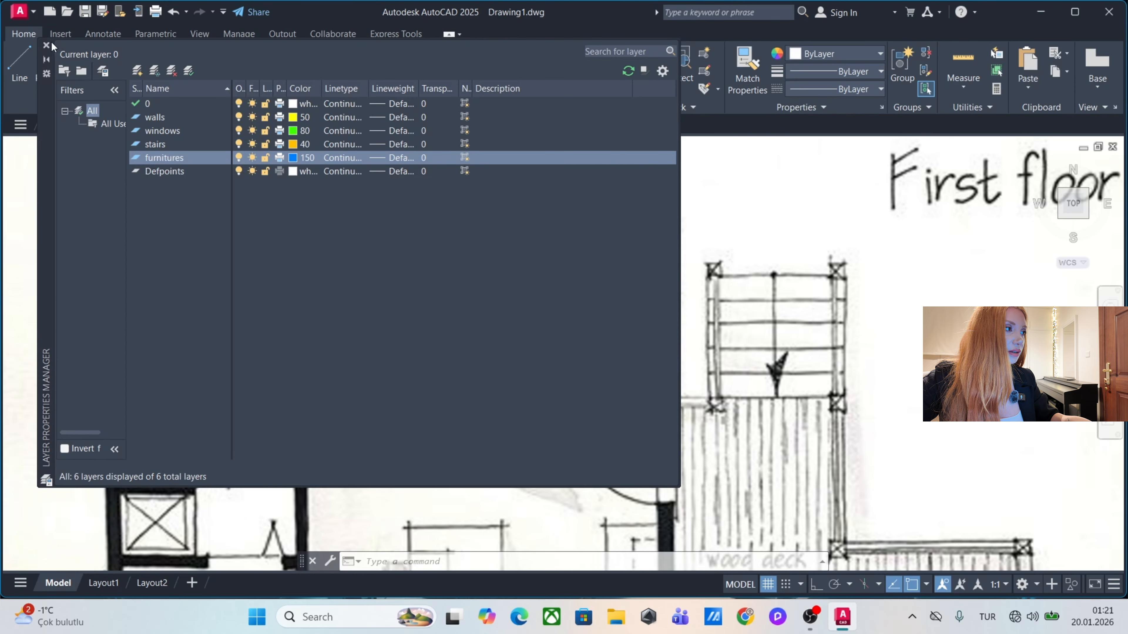
left_click(46, 45)
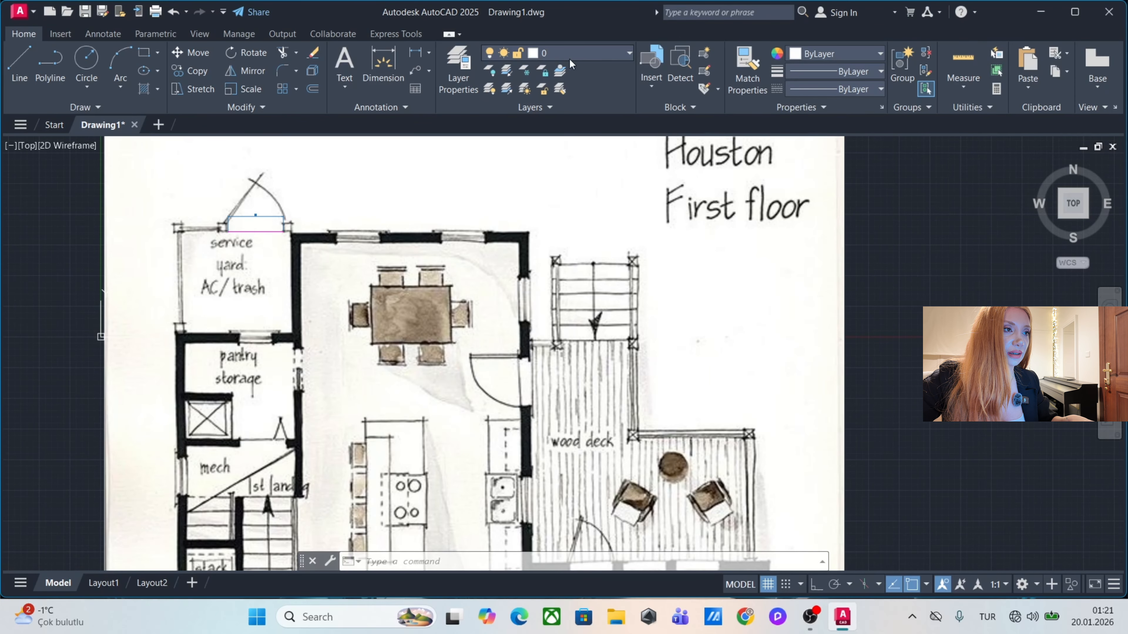
Make the walls layer the current layer for drawing.
left_click(606, 54)
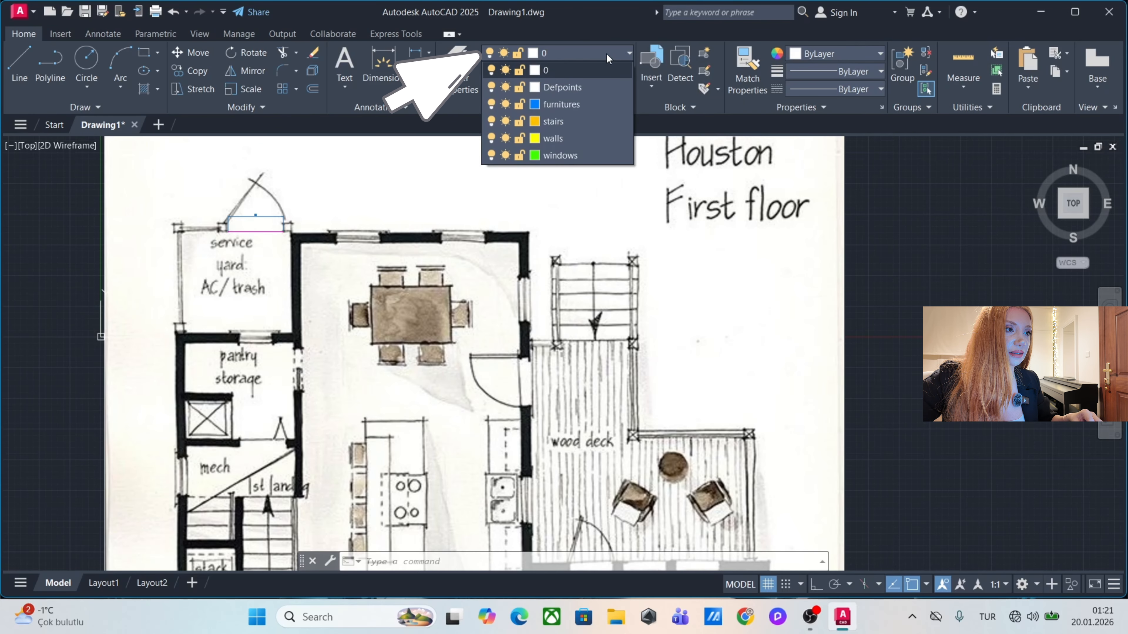
left_click(592, 52)
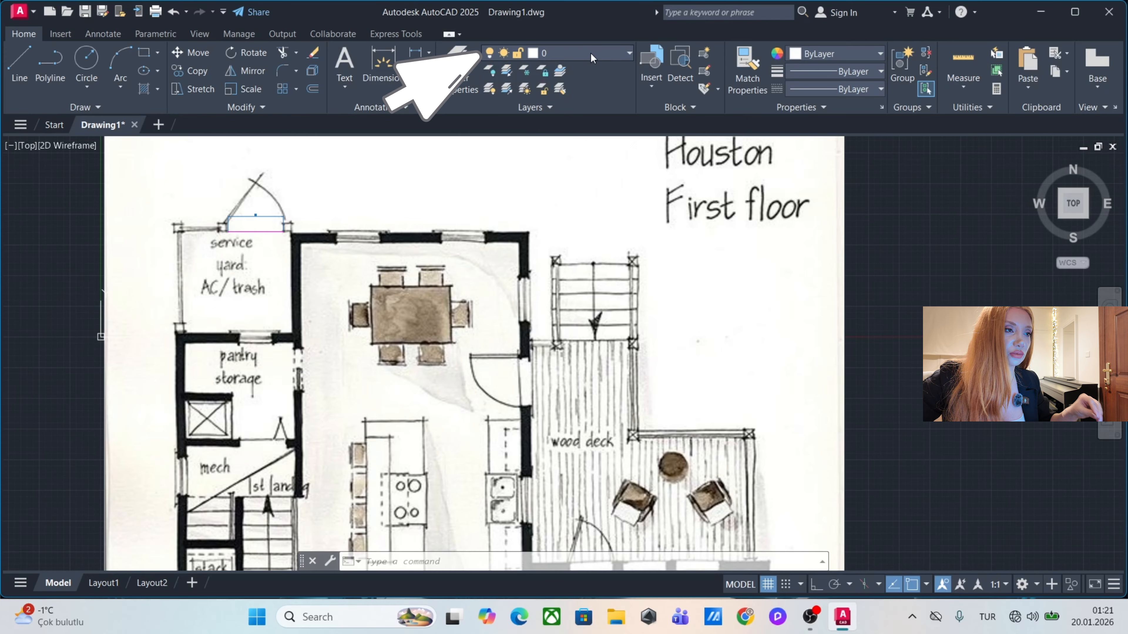
left_click(590, 52)
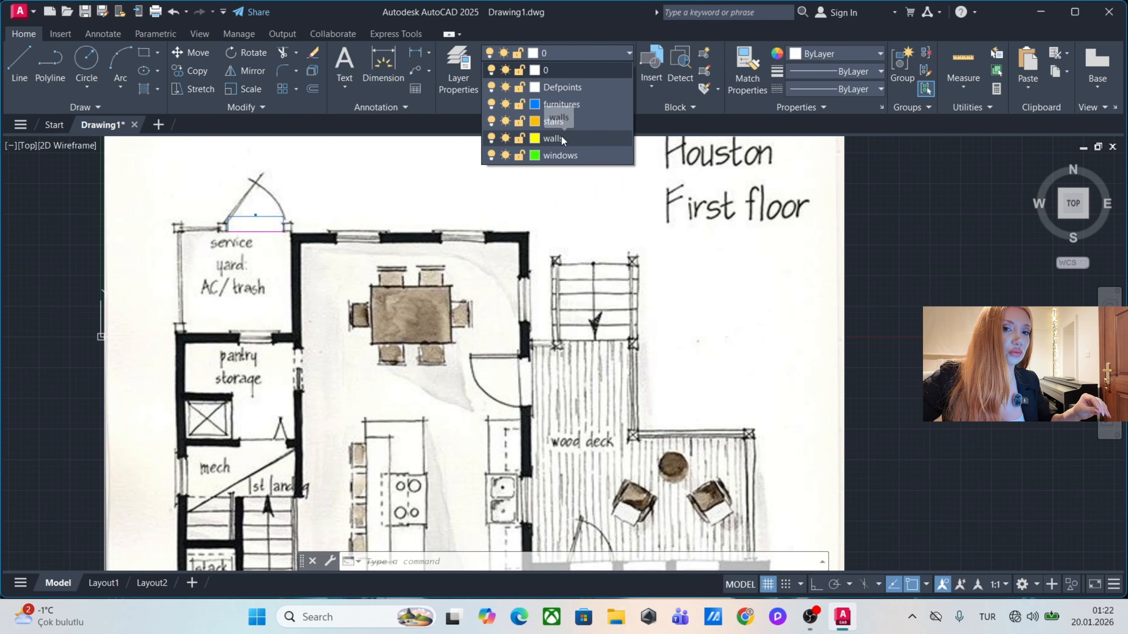
left_click(574, 137)
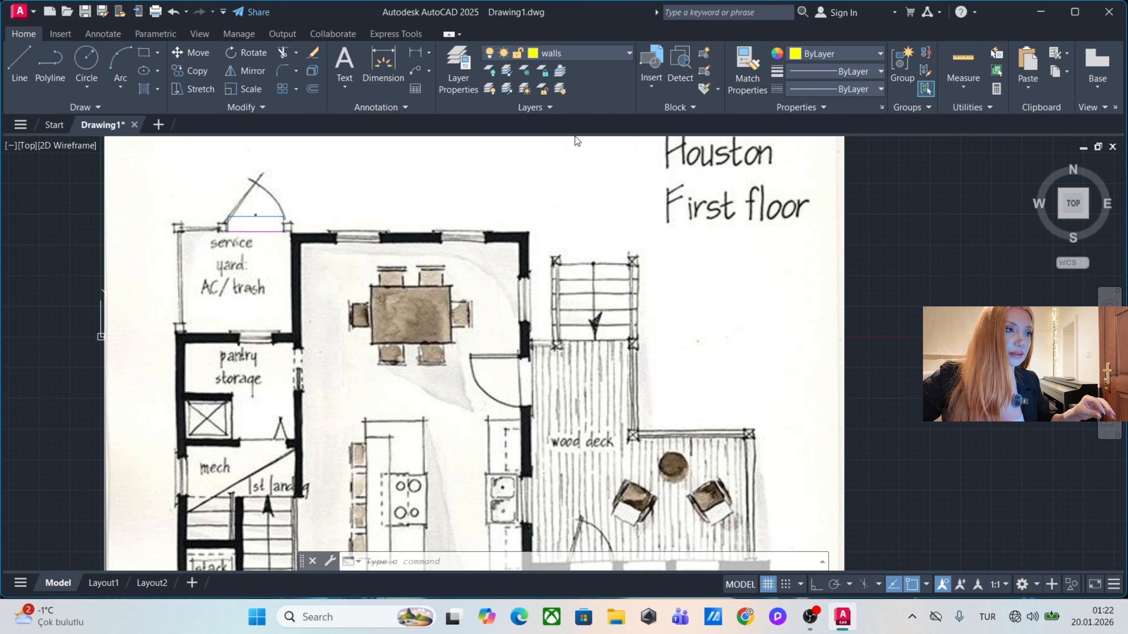
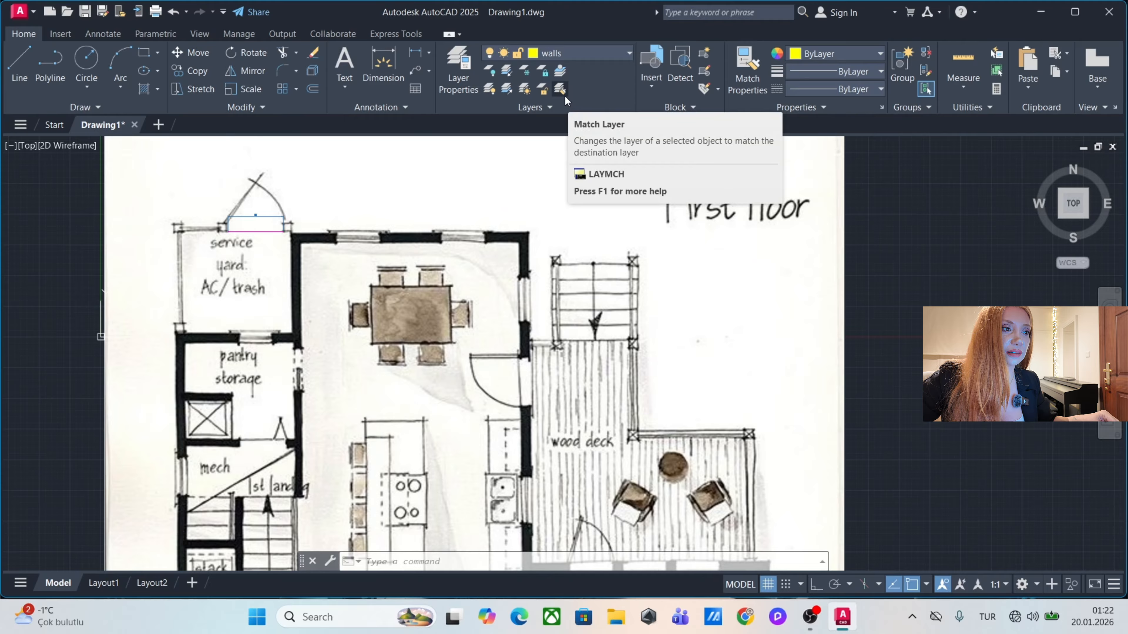
left_click(561, 71)
key("Escape")
Start a polyline at the dining area's upper-left outer wall corner and, with ortho on, trace its upper wall about 390 units long.
type("pl")
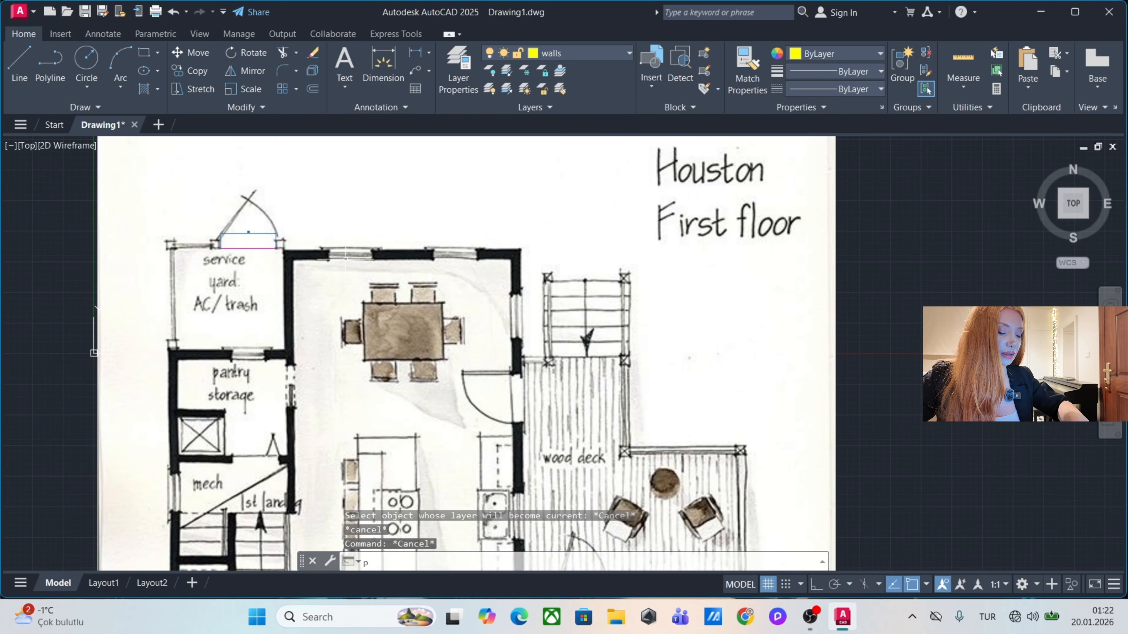
key("Return")
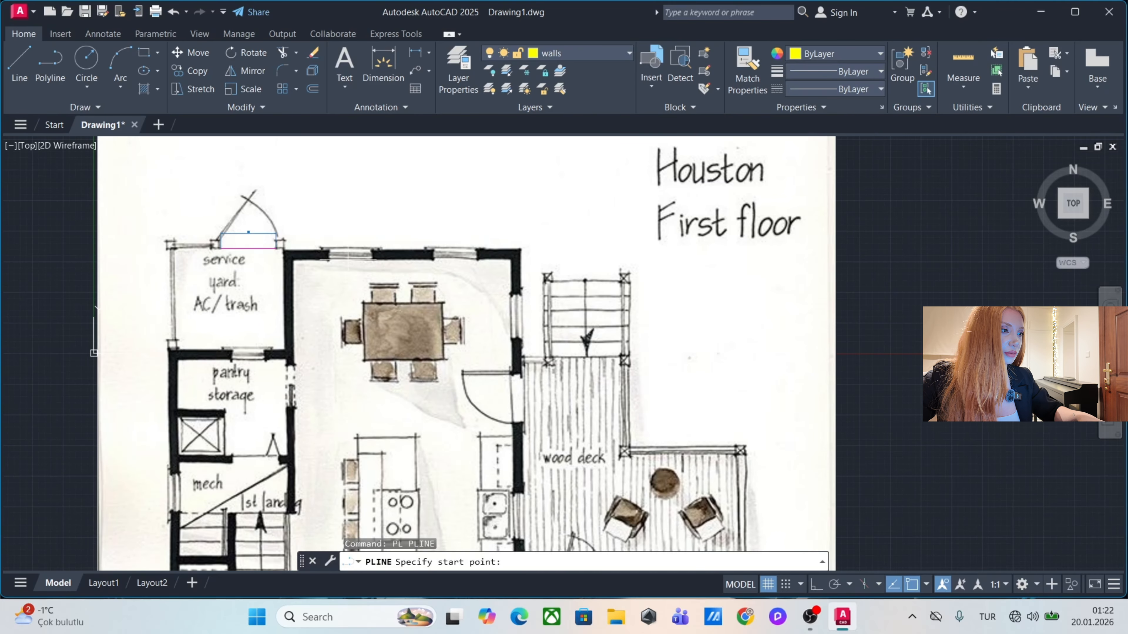
scroll(281, 248, "up", 5)
left_click(293, 251)
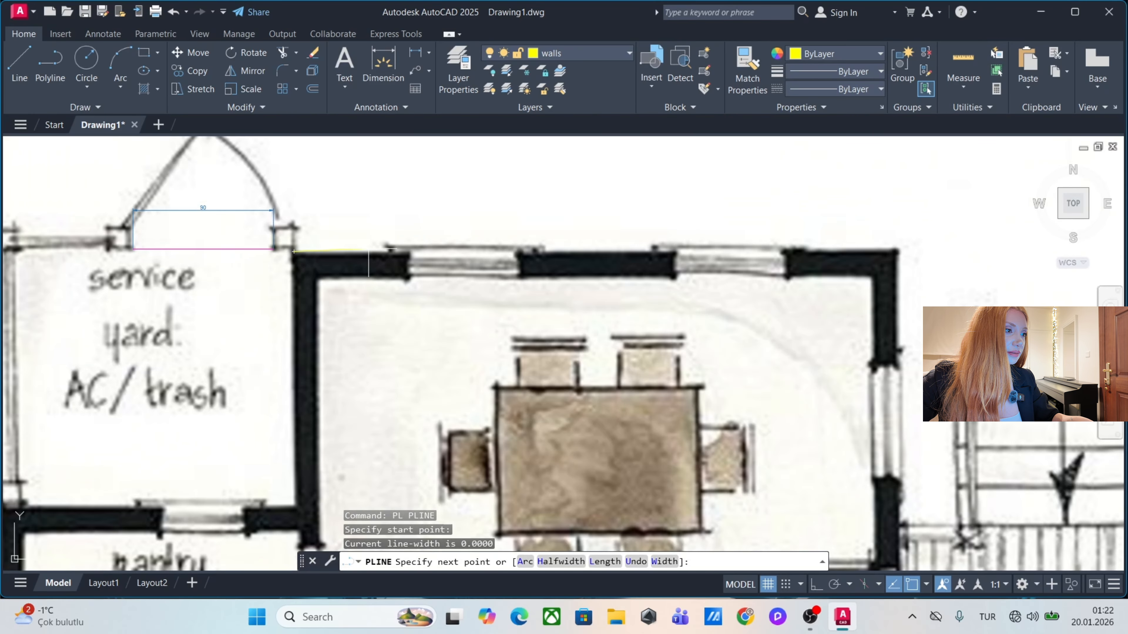
scroll(468, 251, "down", 2)
middle_click_drag(671, 265, 553, 242)
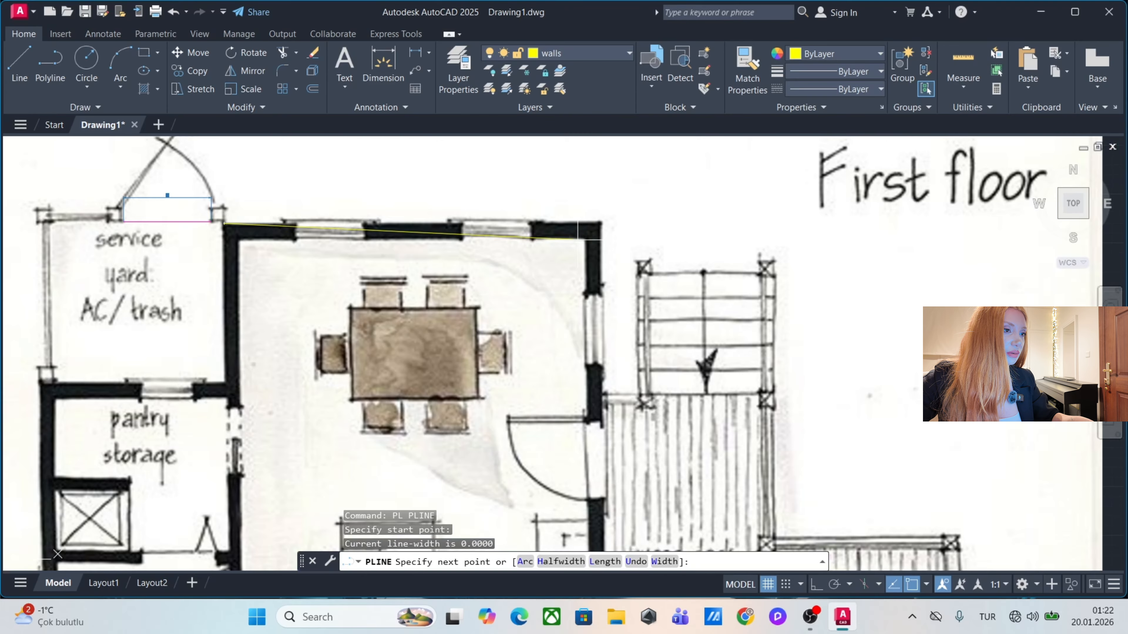
key("F8")
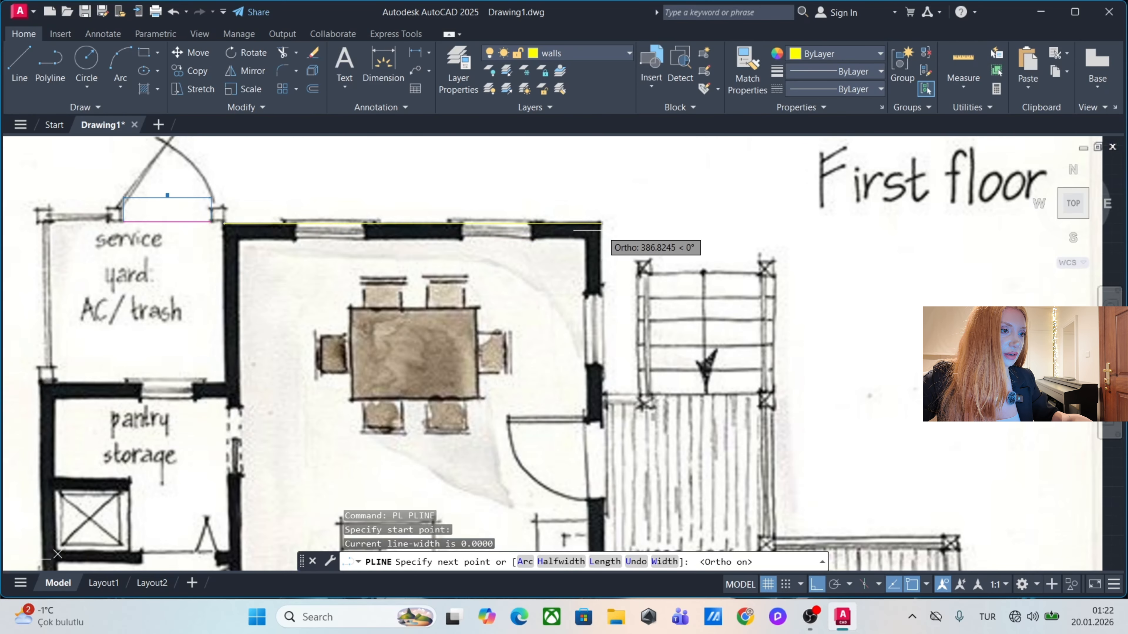
left_click(601, 222)
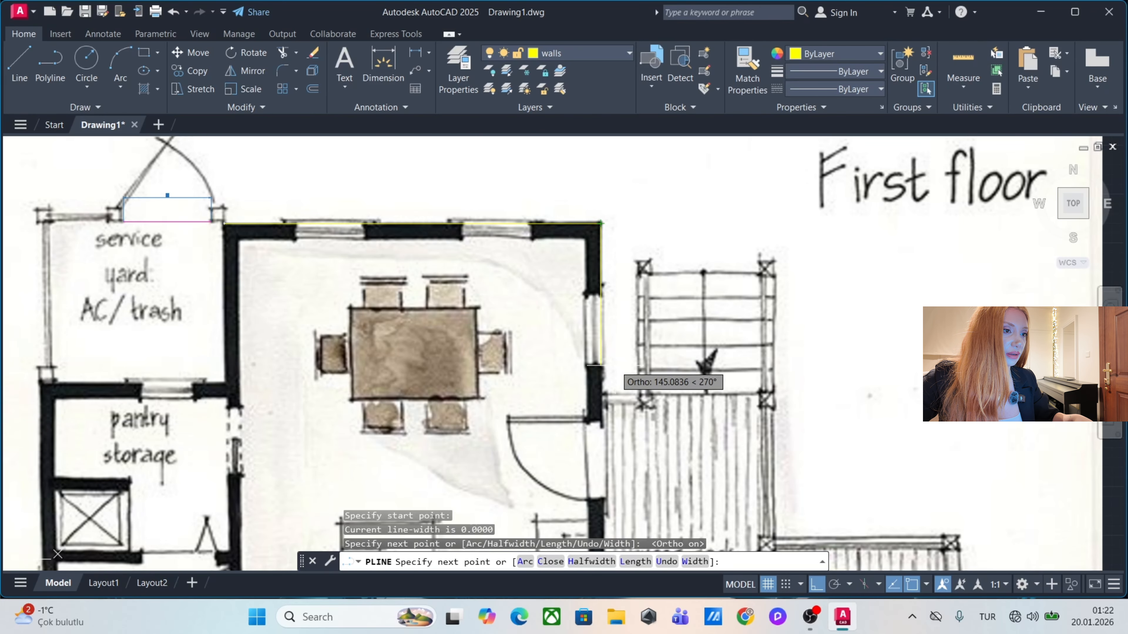
Continue the polyline about 535 units down the wall beside the wood deck, then about 394 units along the formal living room's upper wall.
middle_click_drag(597, 381, 562, 240)
scroll(576, 262, "down", 2)
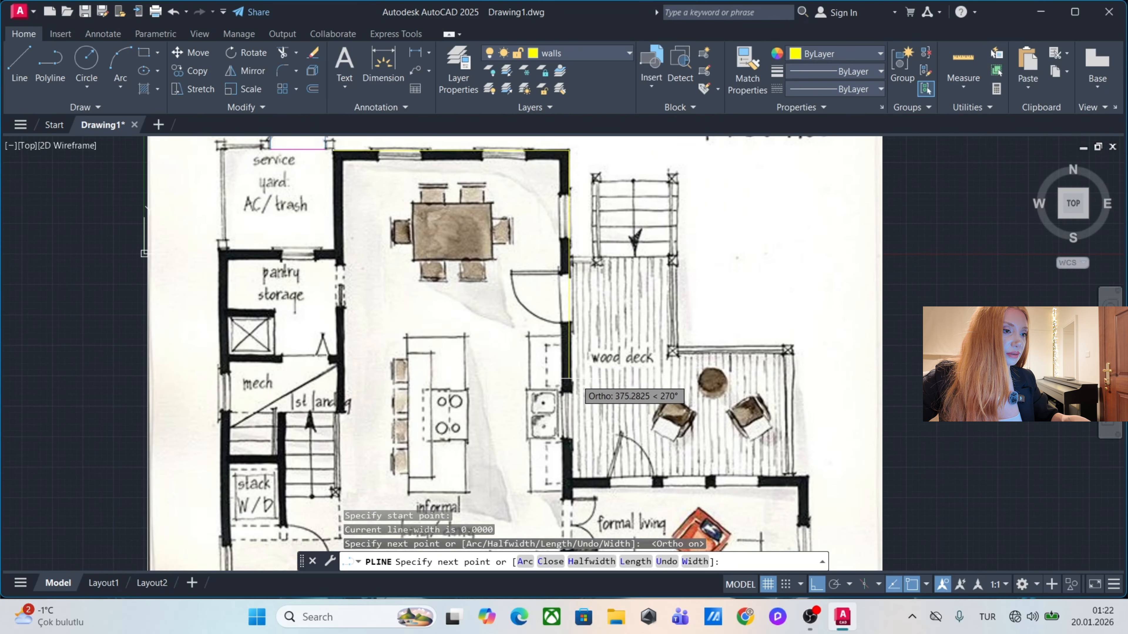
scroll(569, 379, "up", 2)
scroll(569, 379, "down", 2)
mouse_move(609, 470)
middle_mouse_down()
mouse_move(575, 371)
mouse_move(545, 384)
middle_mouse_up()
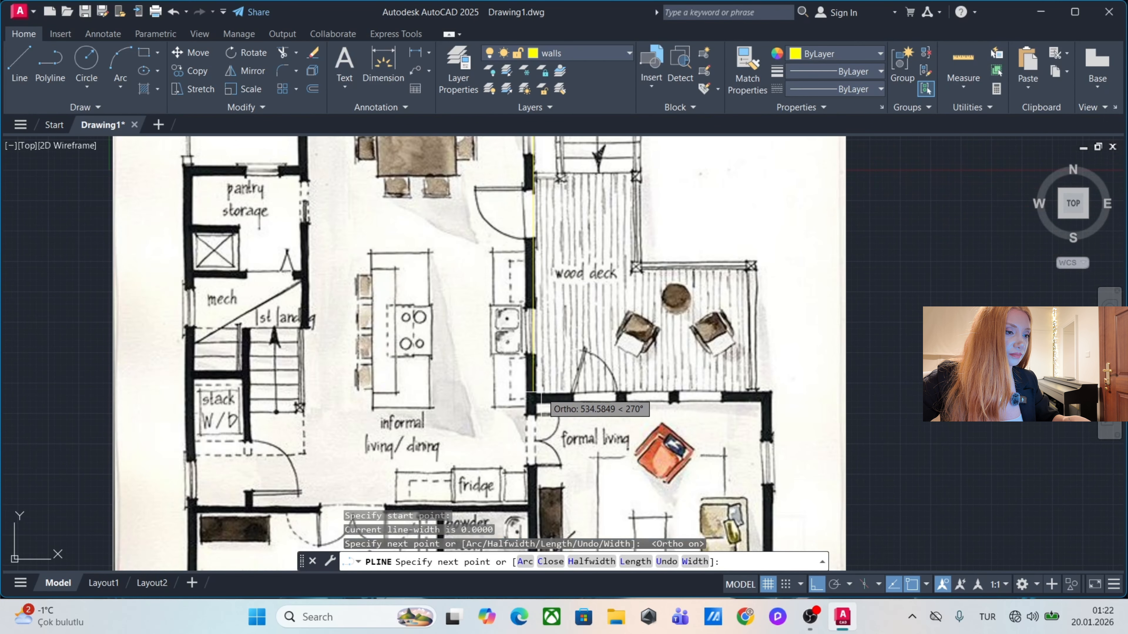
left_click(540, 394)
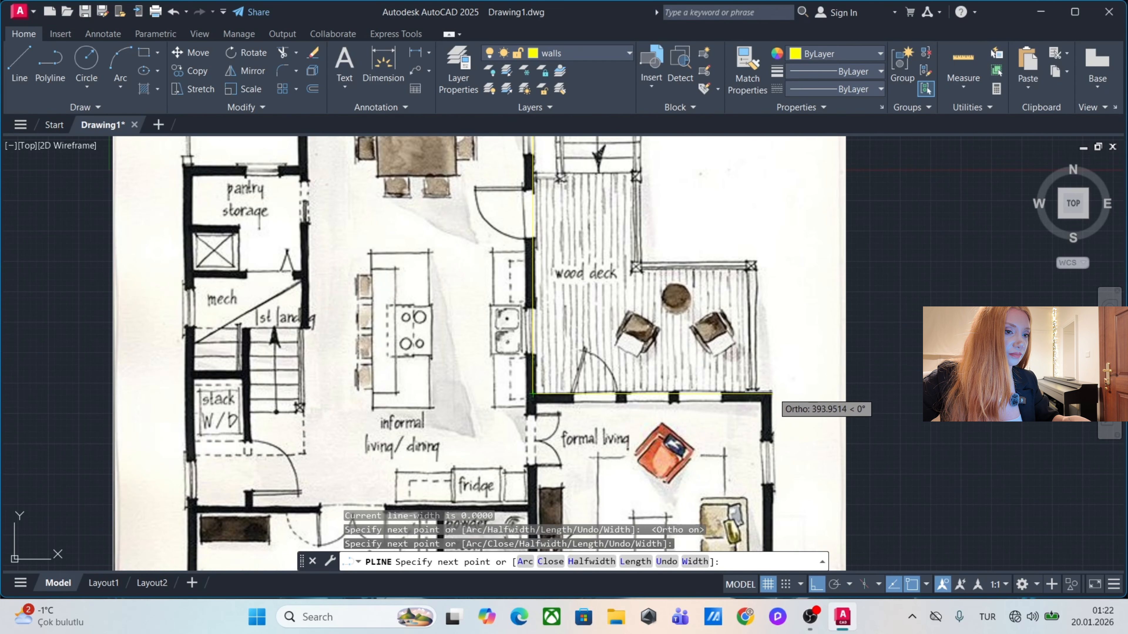
left_click(773, 392)
Trace the formal living room's outer side wall about 515 units down and the whole front wall about 960 units across.
middle_click_drag(773, 566, 773, 369)
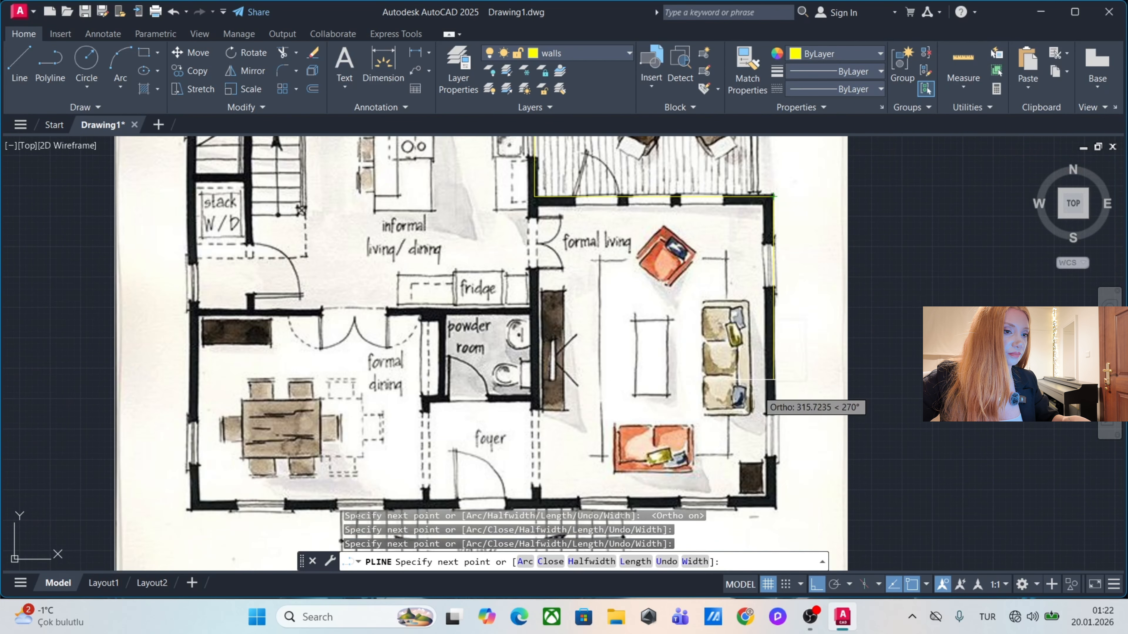
middle_click_drag(773, 458, 773, 385)
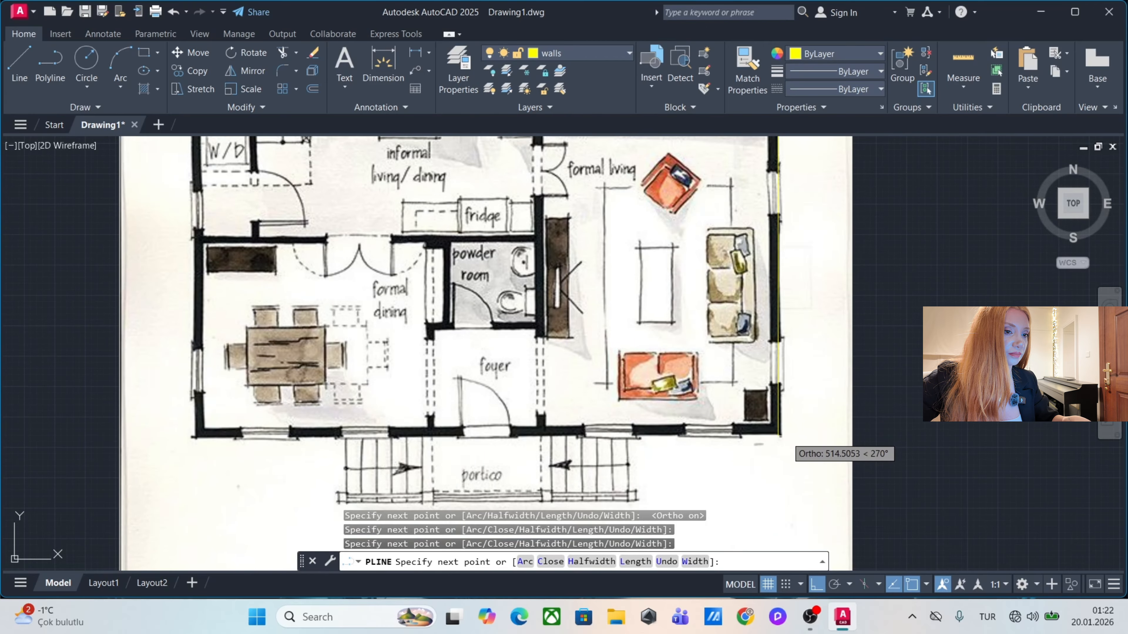
left_click(777, 434)
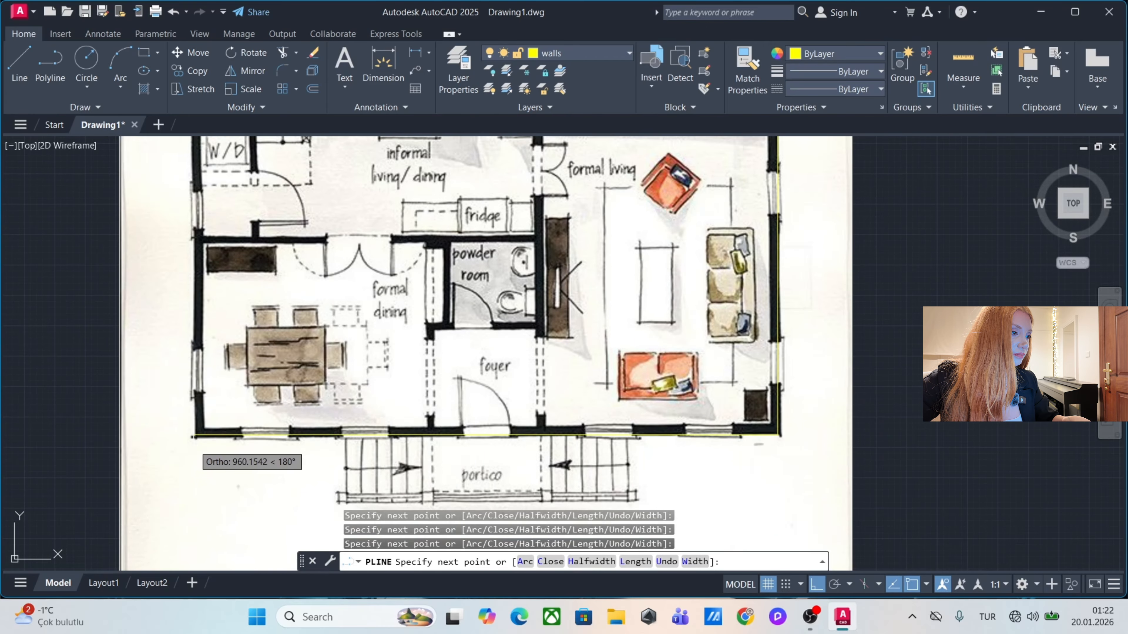
left_click(197, 435)
Trace the outer wall up to the pantry corner and along the service yard's lower edge, then close the polyline at its start point.
scroll(209, 418, "down", 4)
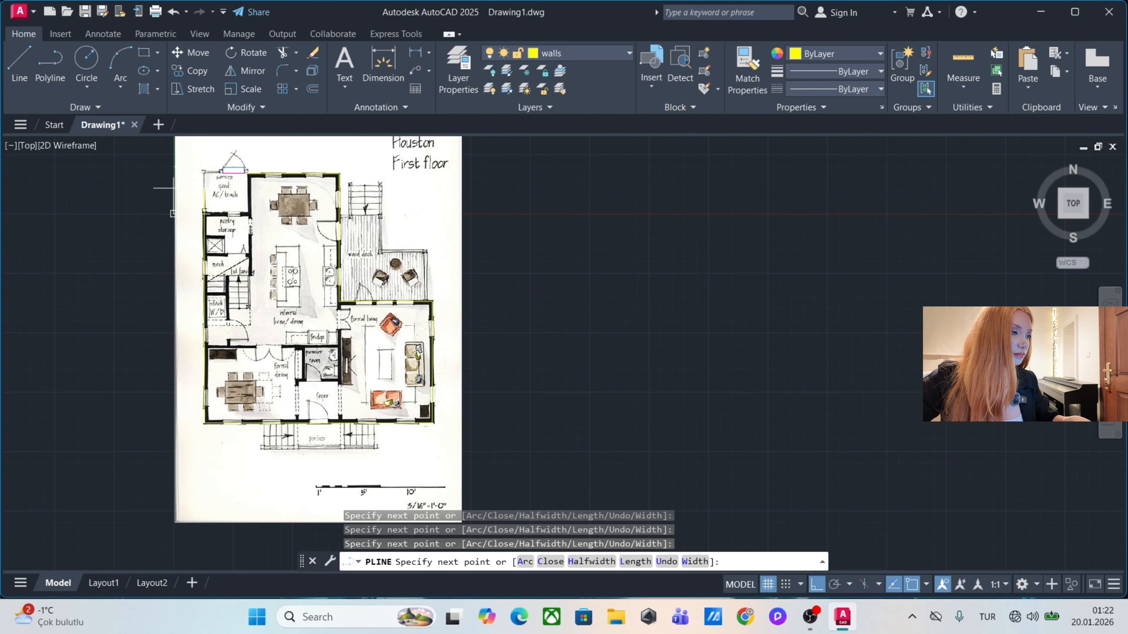
middle_click_drag(184, 161, 302, 161)
scroll(302, 161, "up", 6)
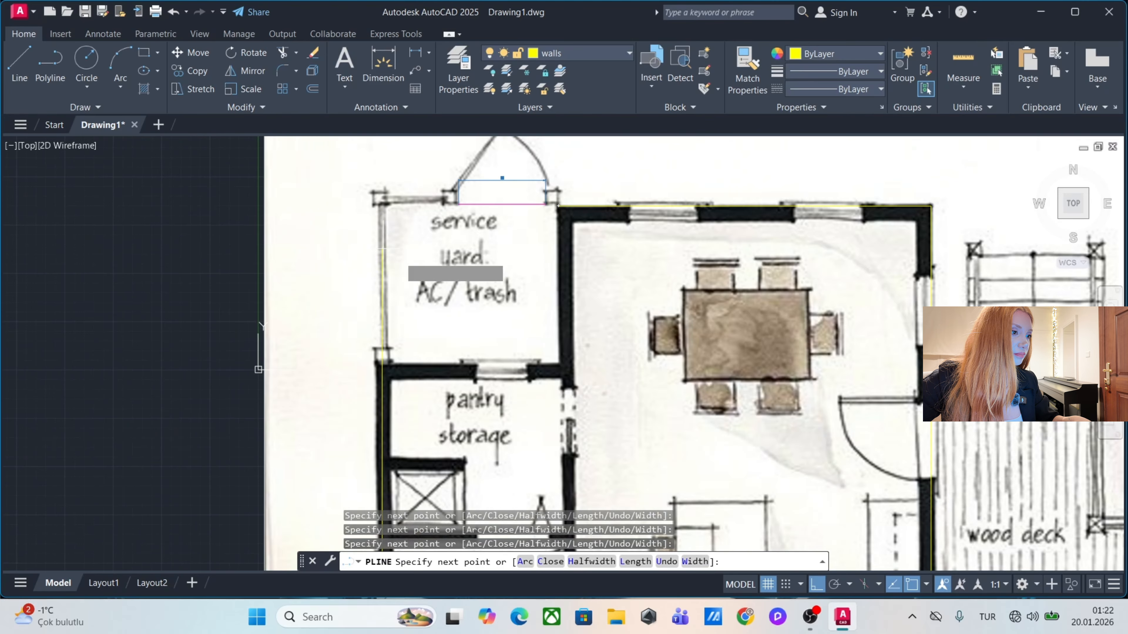
left_click(380, 363)
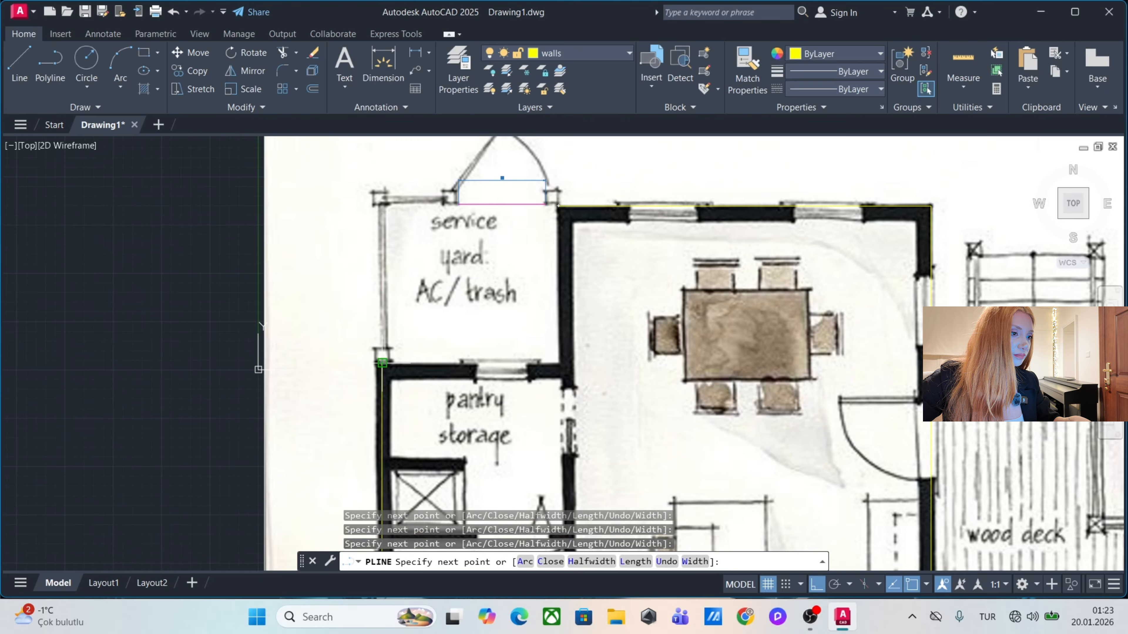
left_click(561, 363)
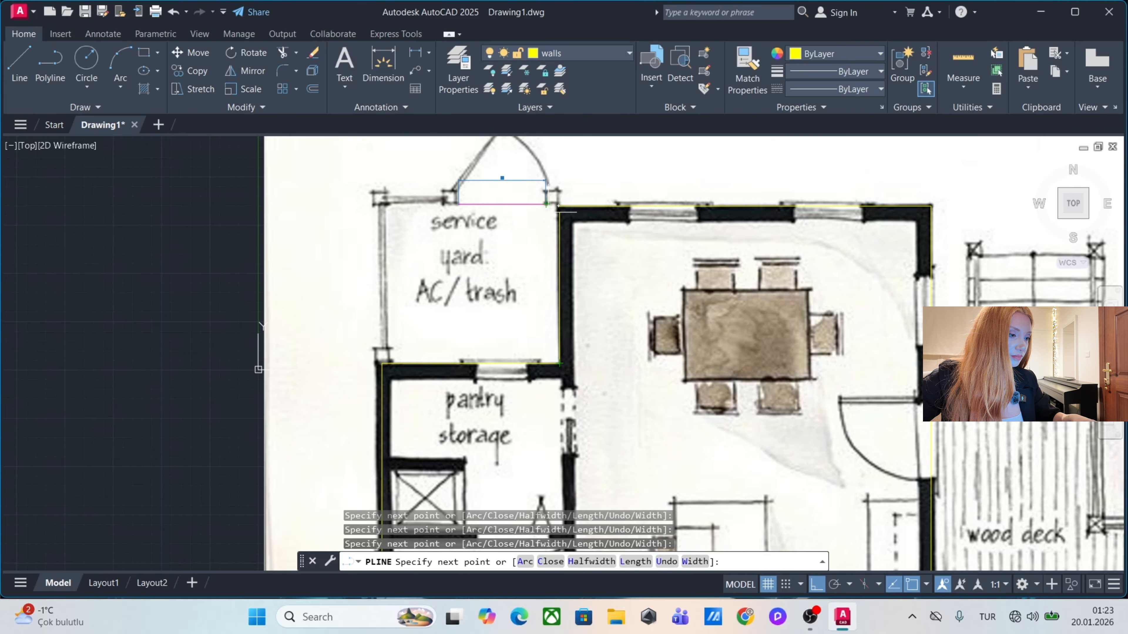
key("ctrl+z")
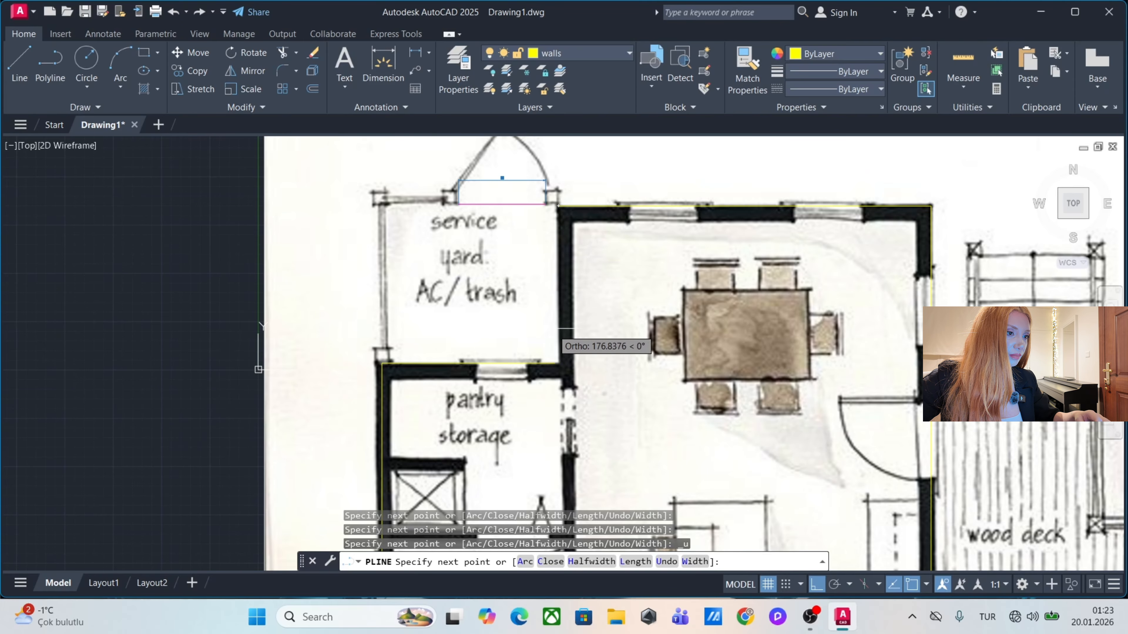
scroll(560, 329, "up", 2)
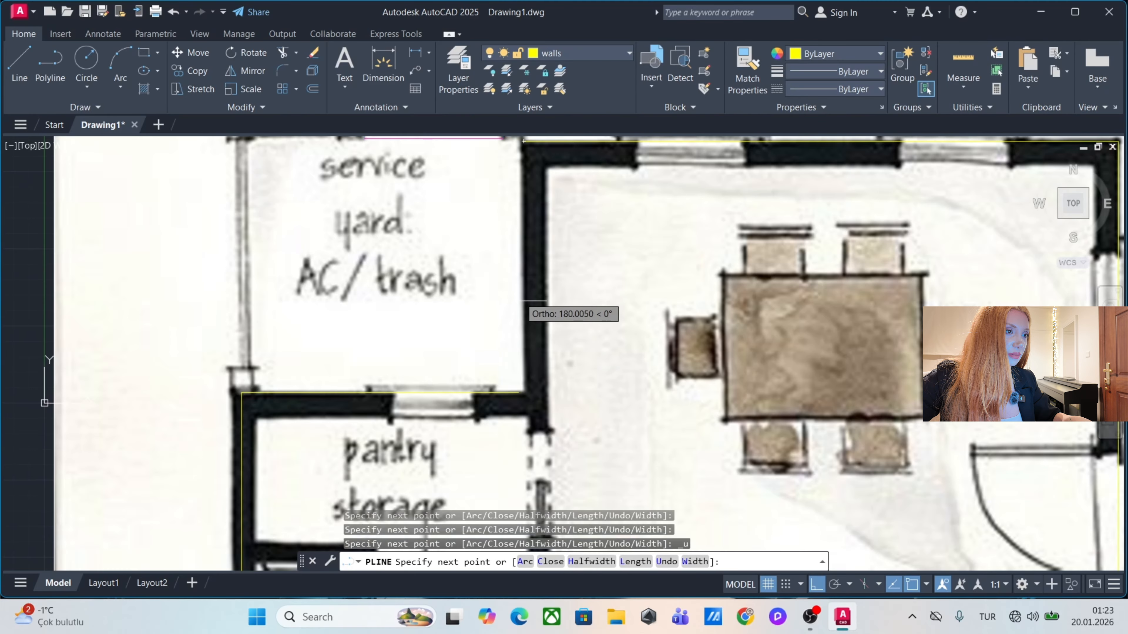
mouse_move(524, 141)
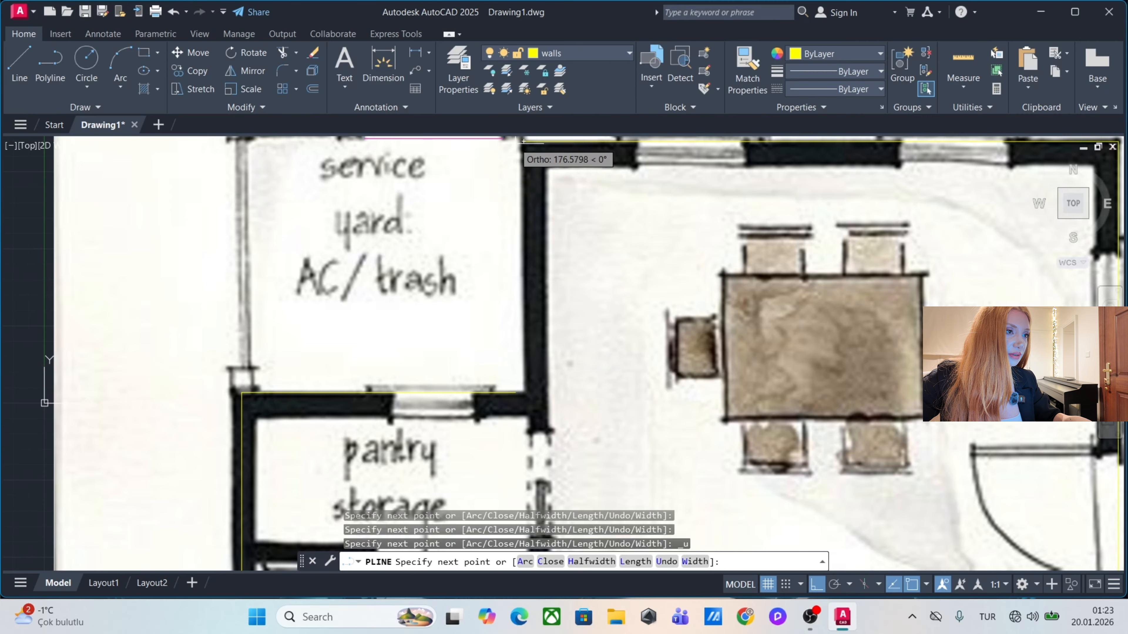
left_click(524, 392)
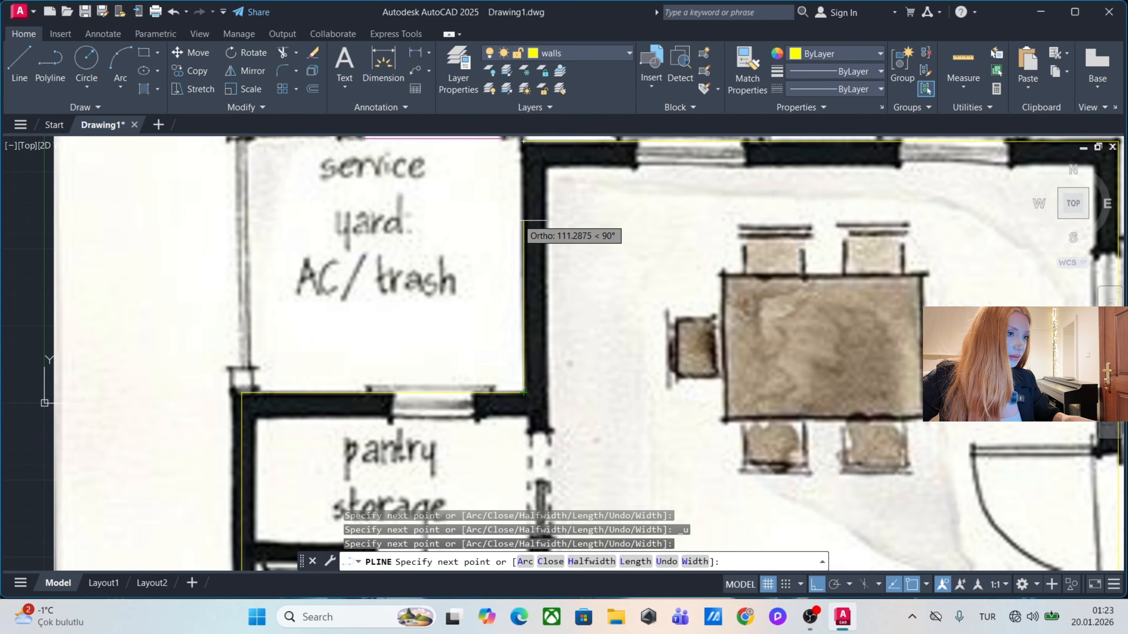
type("c")
key("Return")
Offset the closed outer wall outline inward by 20 to form the wall thickness.
scroll(515, 284, "down", 4)
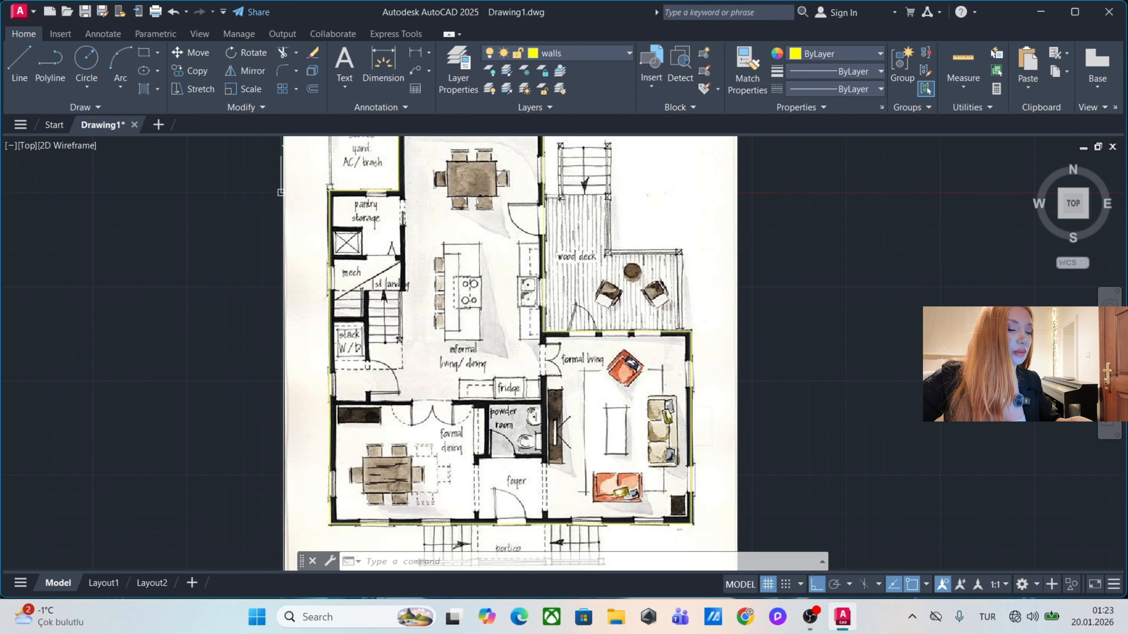
middle_click_drag(552, 254, 558, 296)
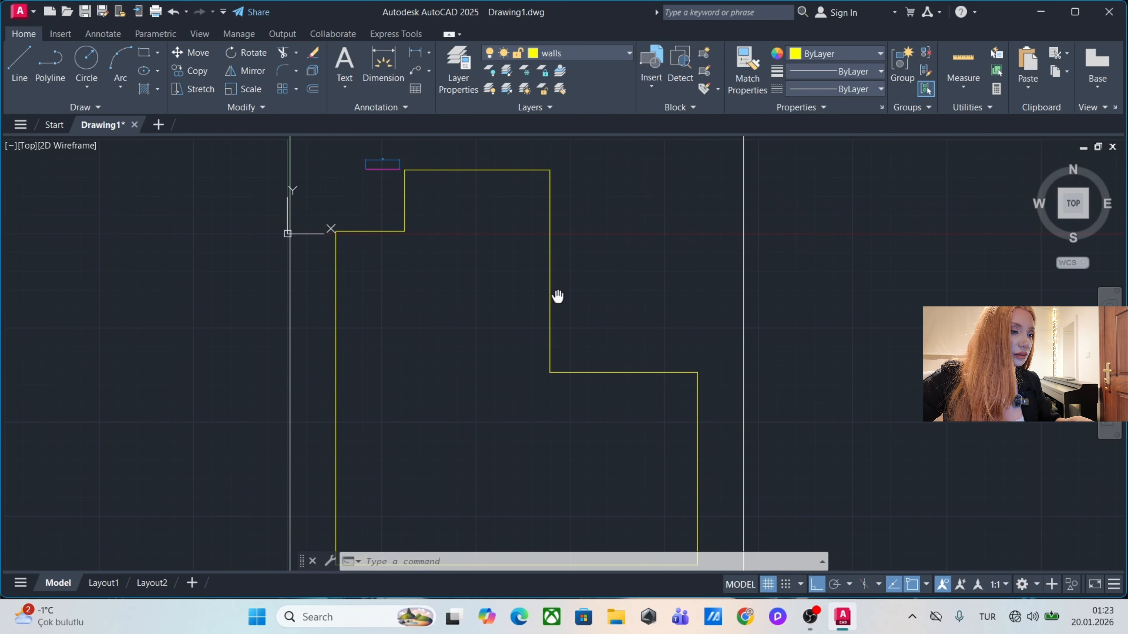
scroll(497, 166, "up", 2)
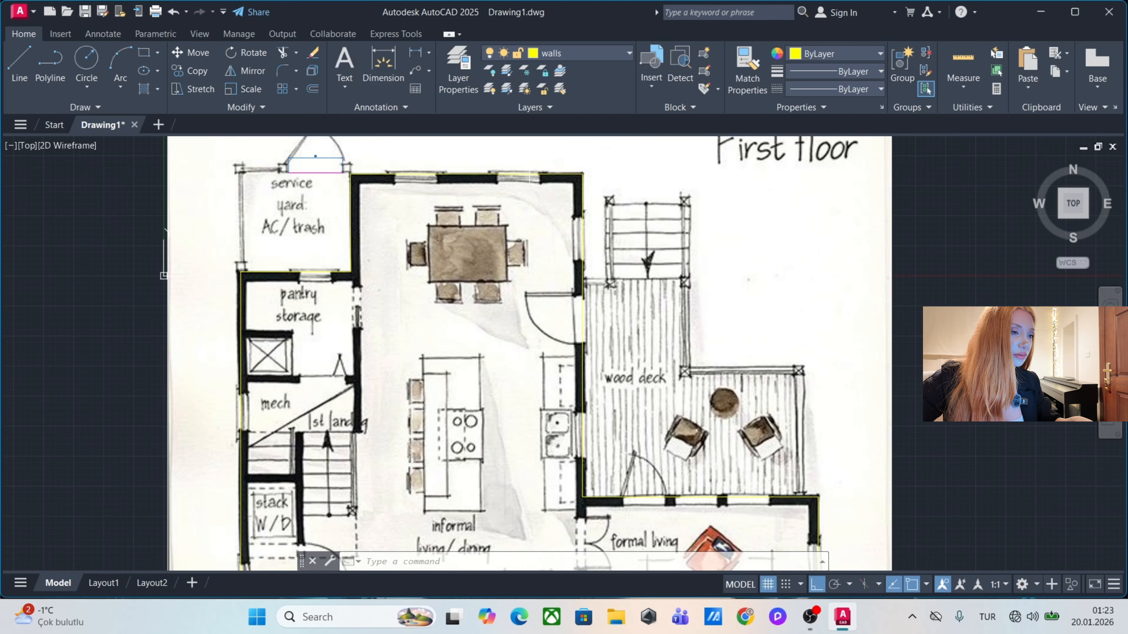
left_click(541, 175)
scroll(540, 176, "up", 4)
key("Escape")
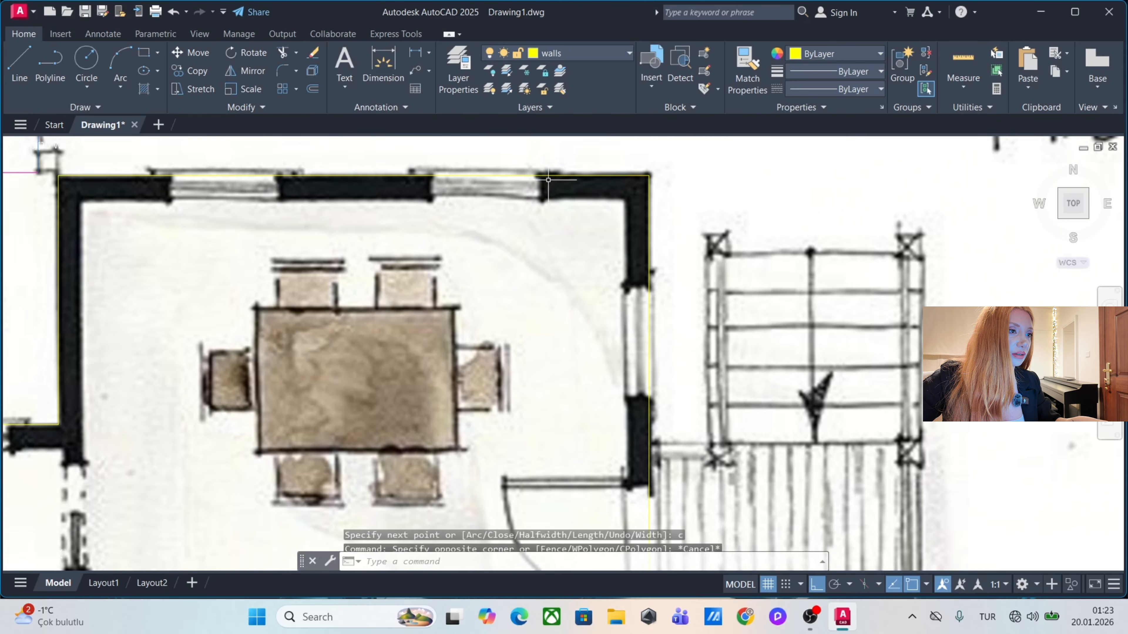
left_click(548, 174)
left_click(544, 180)
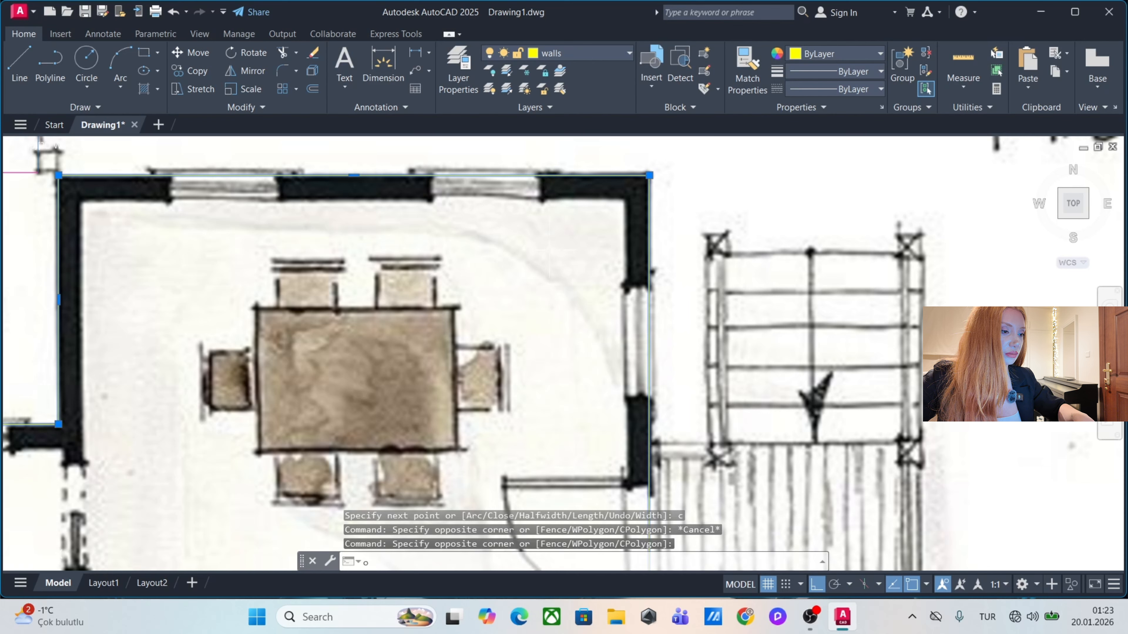
type("o")
key("Return")
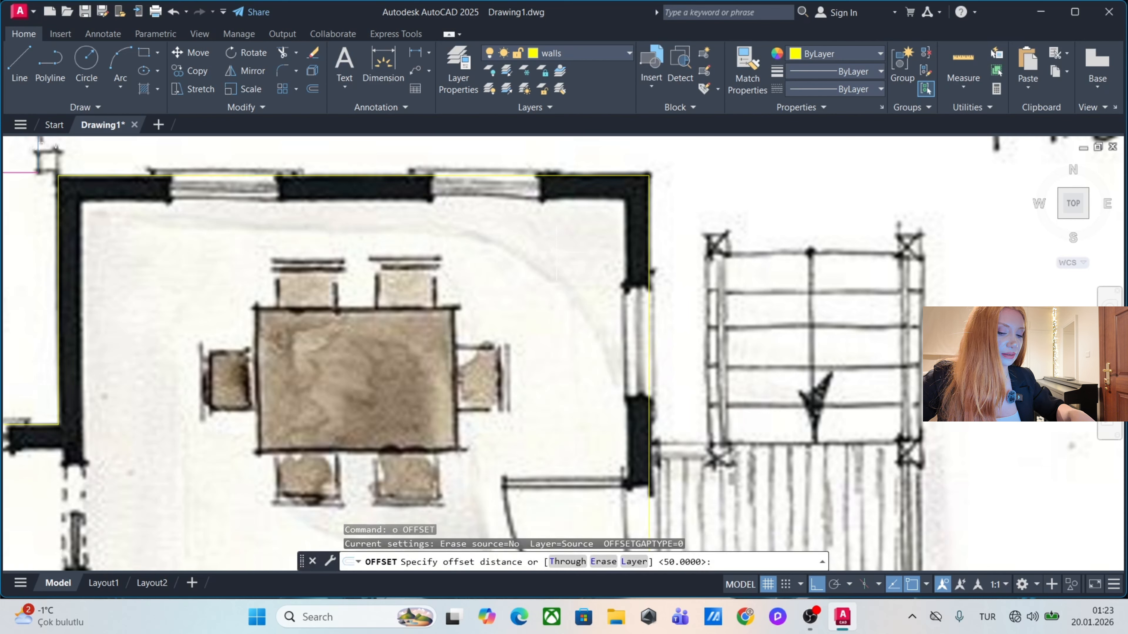
key("Return")
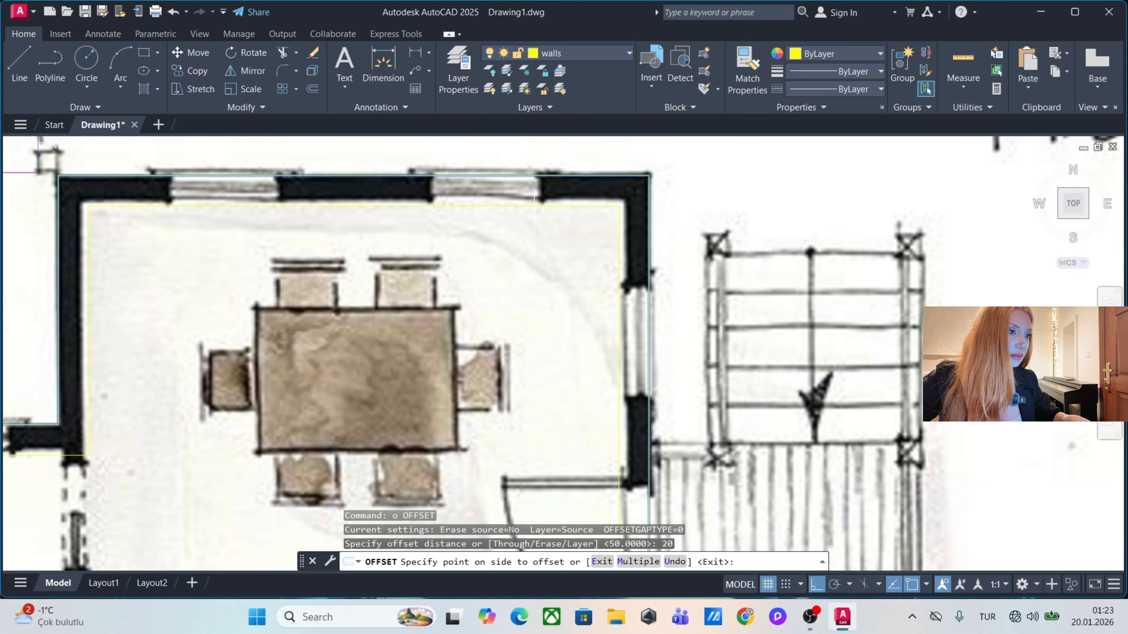
left_click(546, 226)
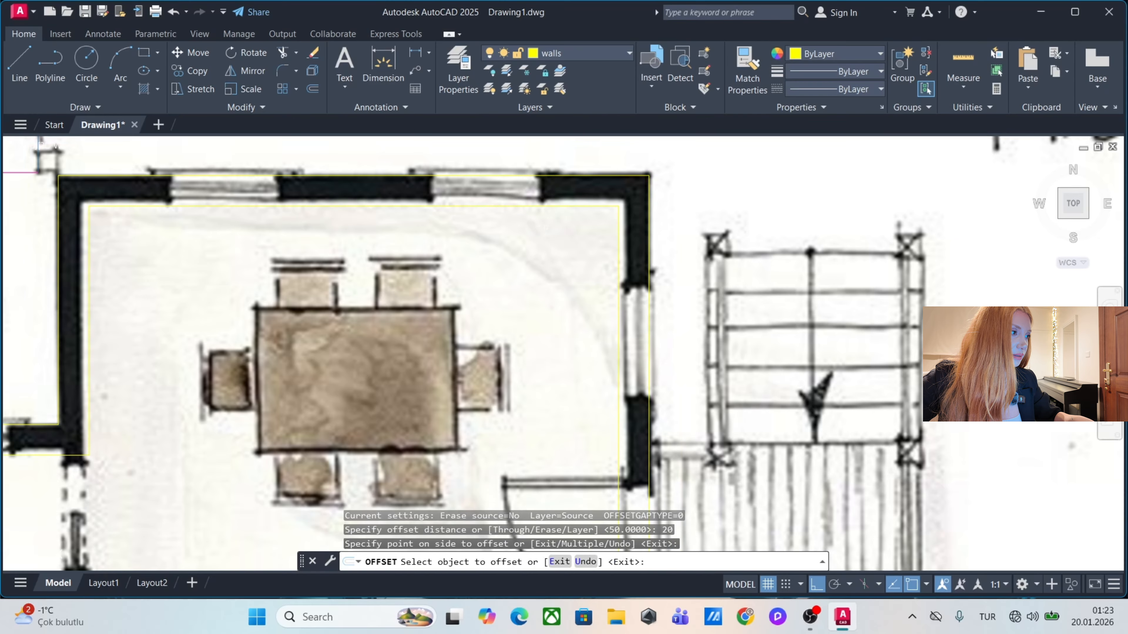
scroll(555, 249, "down", 5)
Make the stairs layer the current layer for drawing.
mouse_move(656, 363)
middle_mouse_down()
mouse_move(669, 206)
mouse_move(649, 337)
middle_mouse_up()
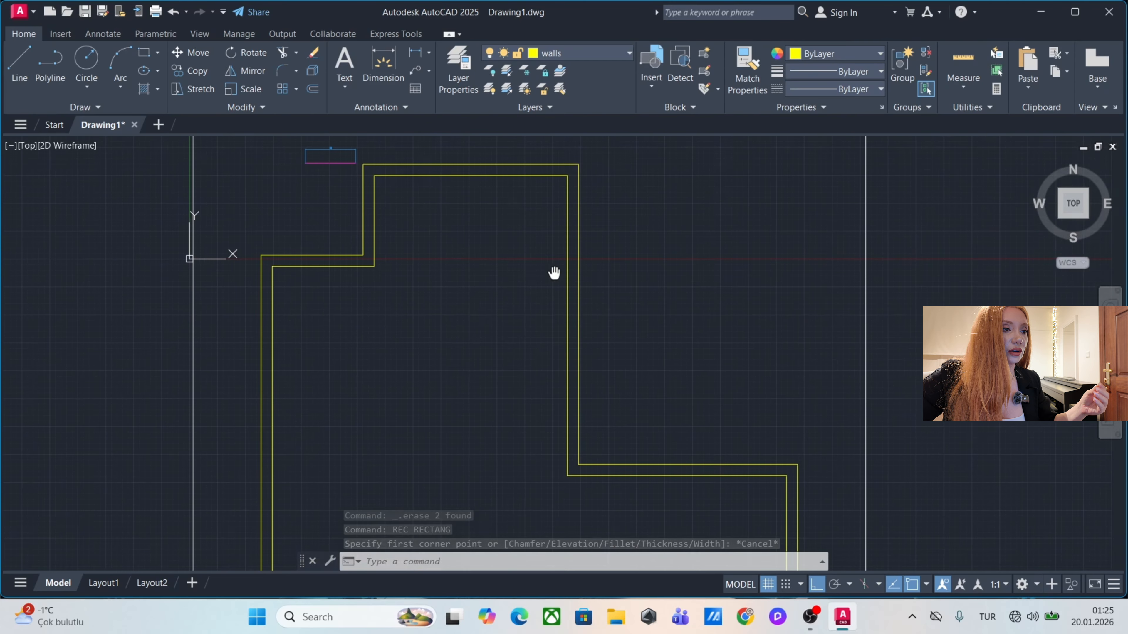
middle_click_drag(554, 269, 535, 277)
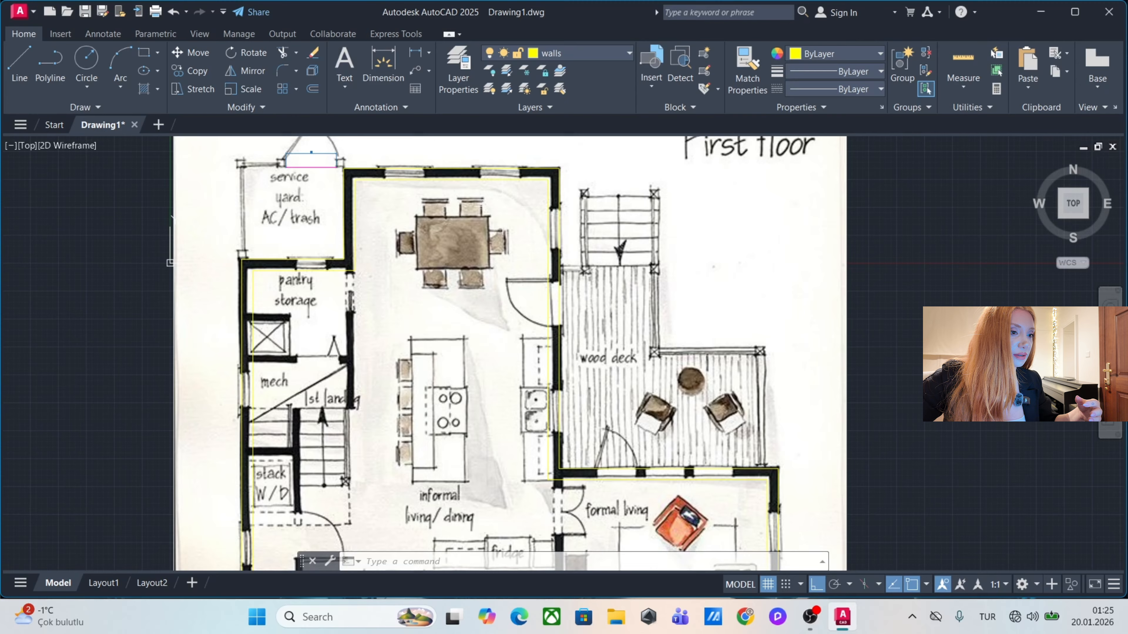
middle_click_drag(503, 206, 508, 241)
middle_click_drag(617, 214, 510, 245)
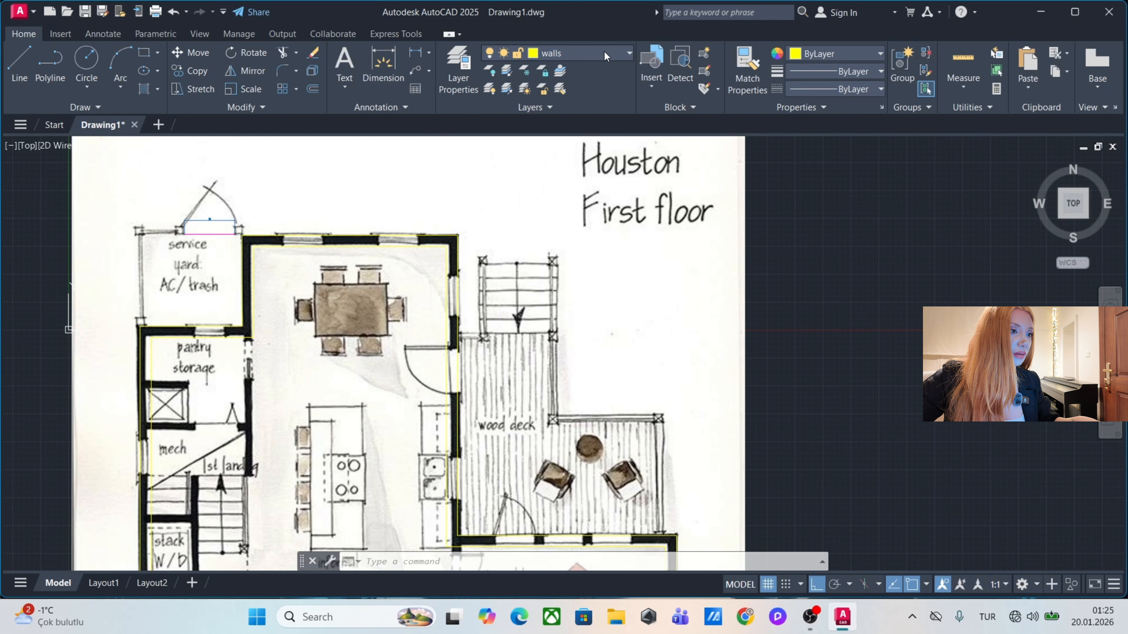
left_click(605, 56)
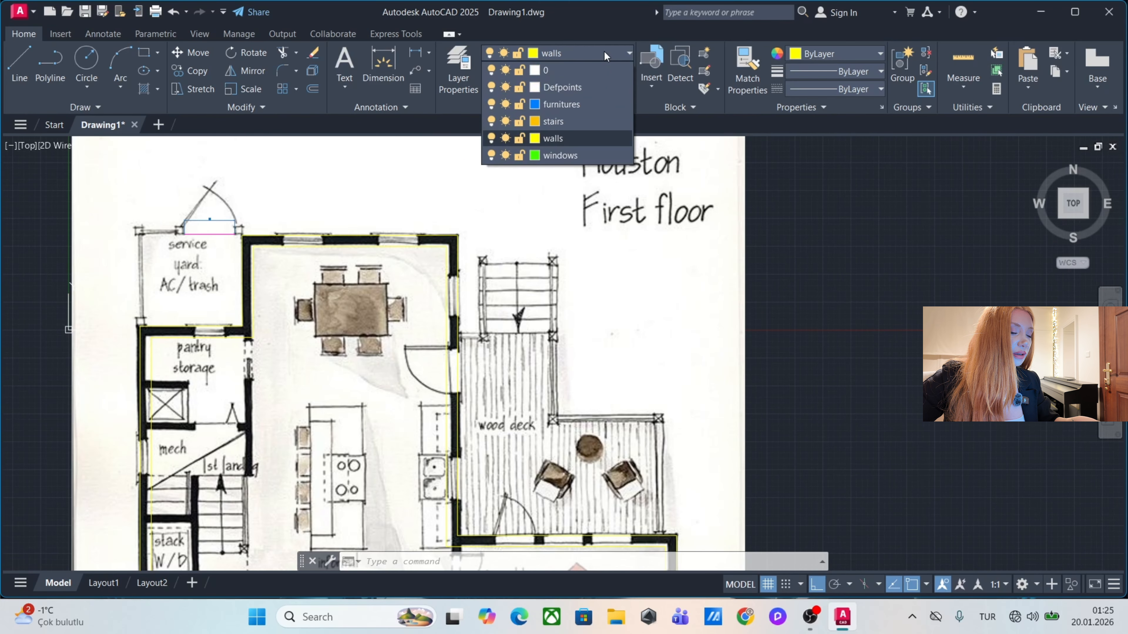
left_click(622, 54)
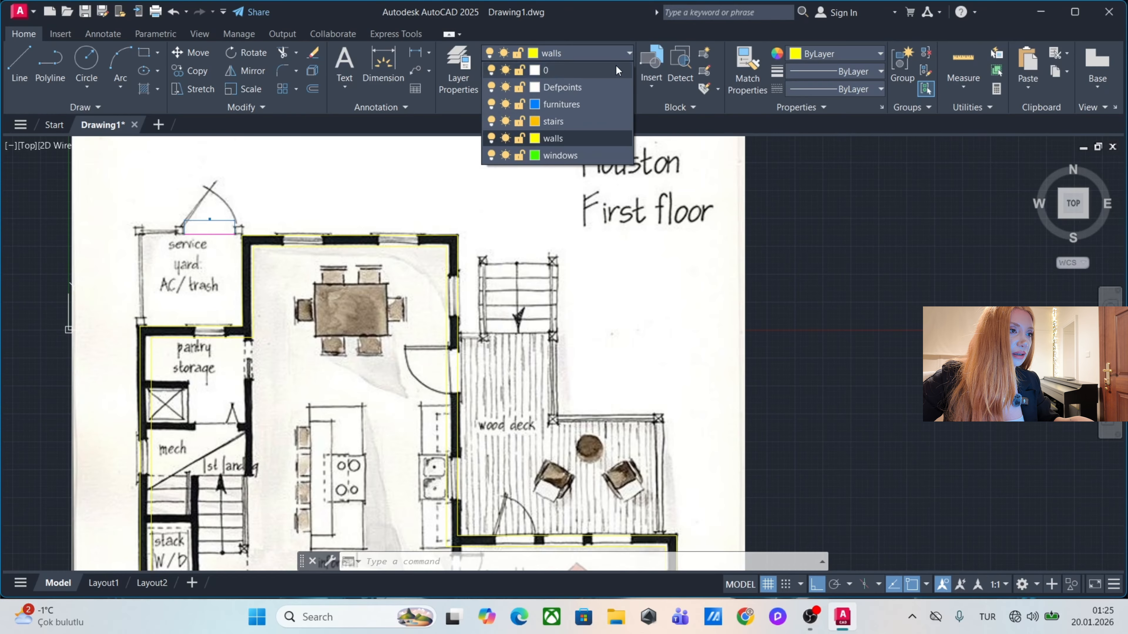
left_click(582, 120)
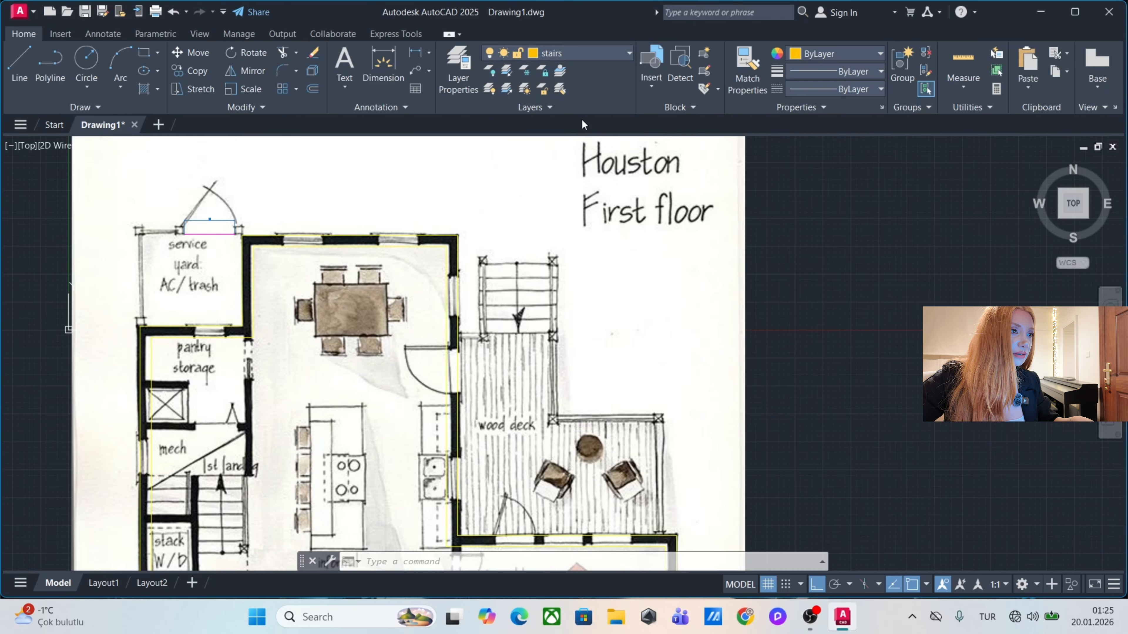
left_click(560, 75)
key("Escape")
key("Escape")
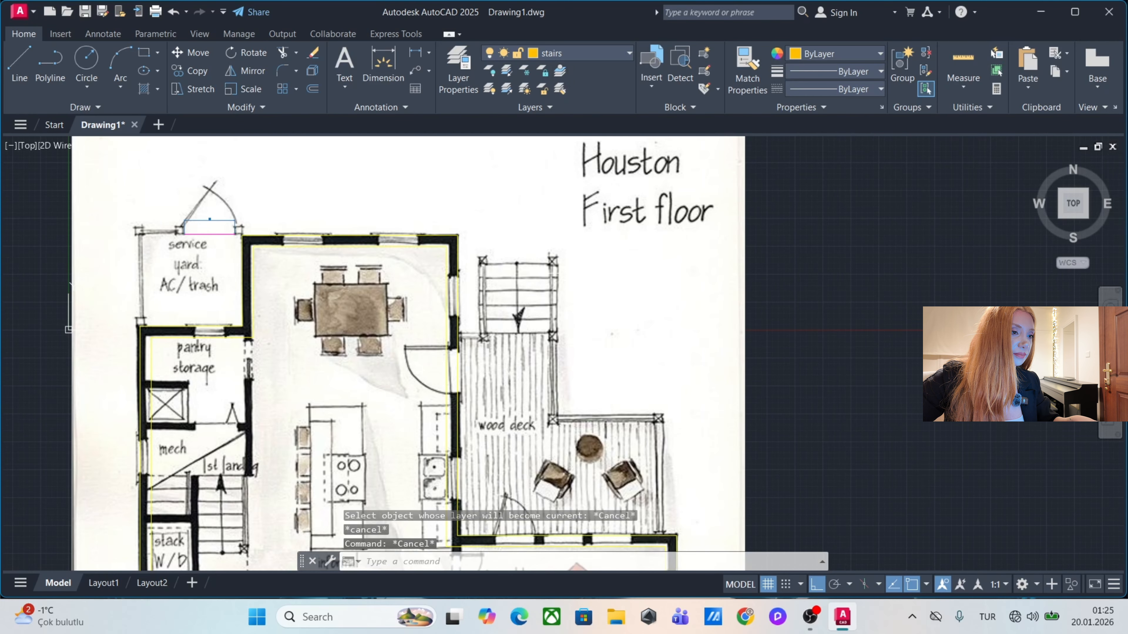
Draw a narrow rectangle over the outer railing of the wood deck stairs, from its upper post down to the deck edge.
middle_click_drag(571, 297, 517, 297)
scroll(496, 271, "up", 4)
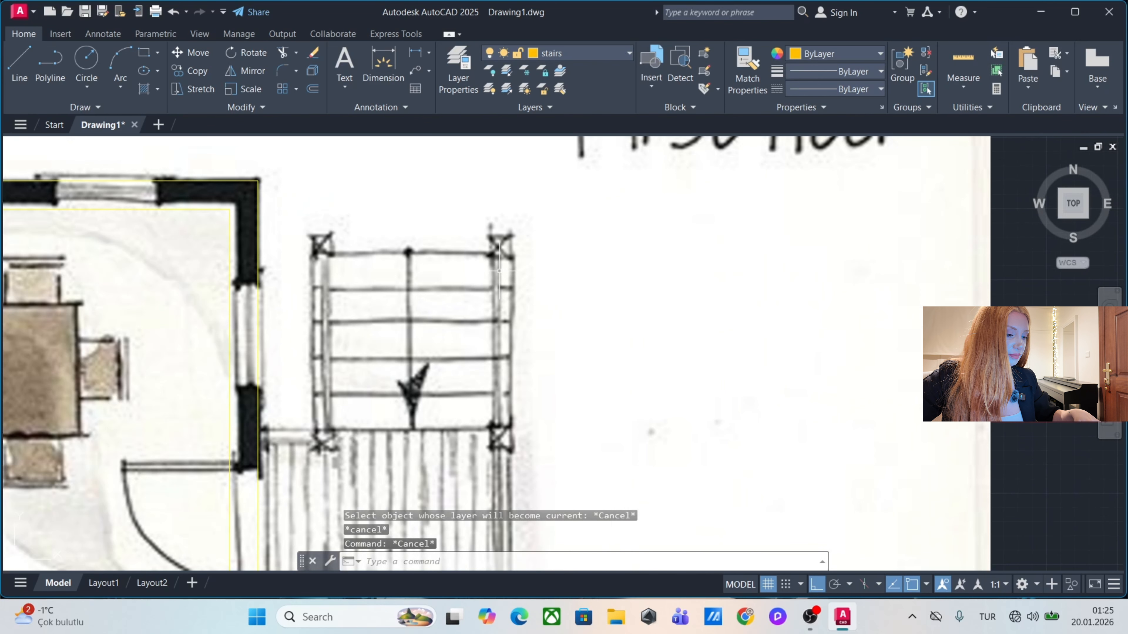
type("RE")
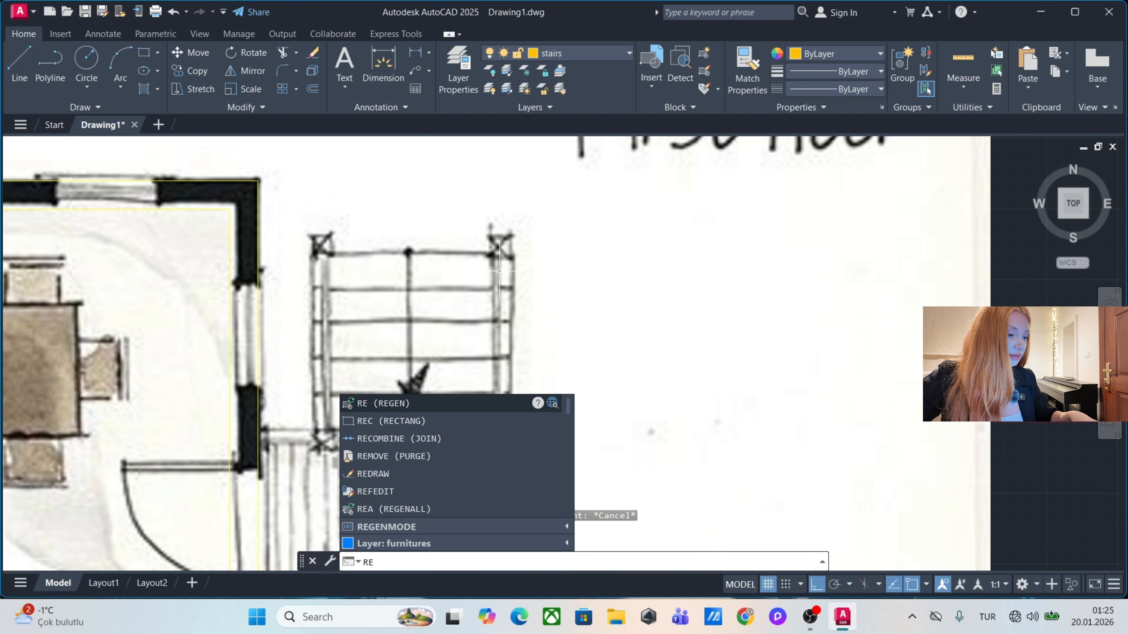
type("c")
key("Return")
left_click(489, 236)
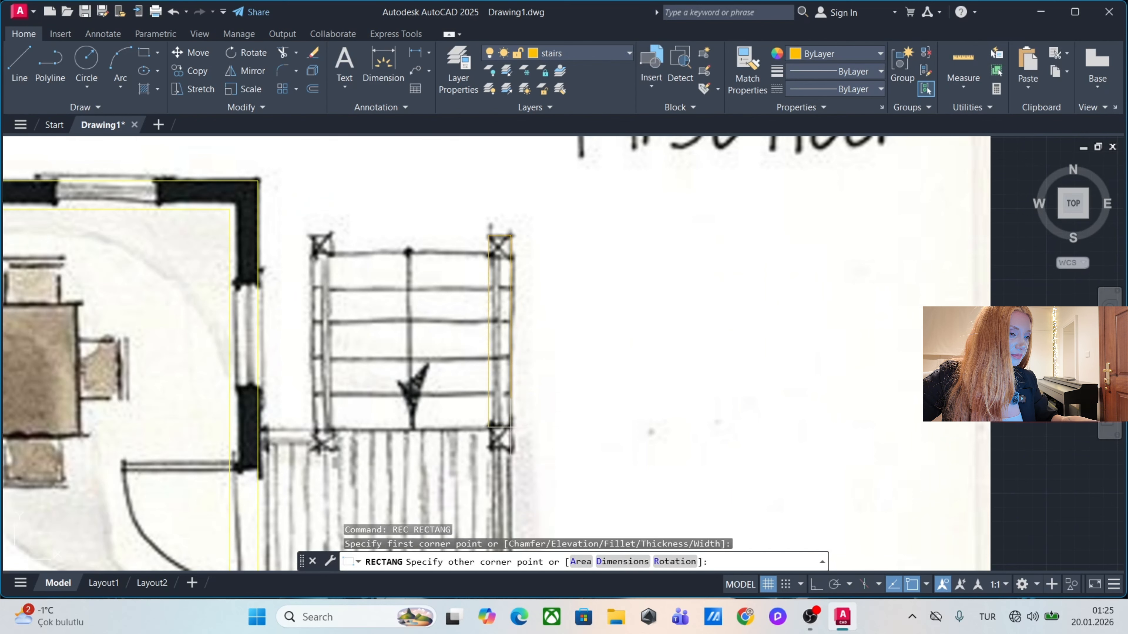
left_click(512, 428)
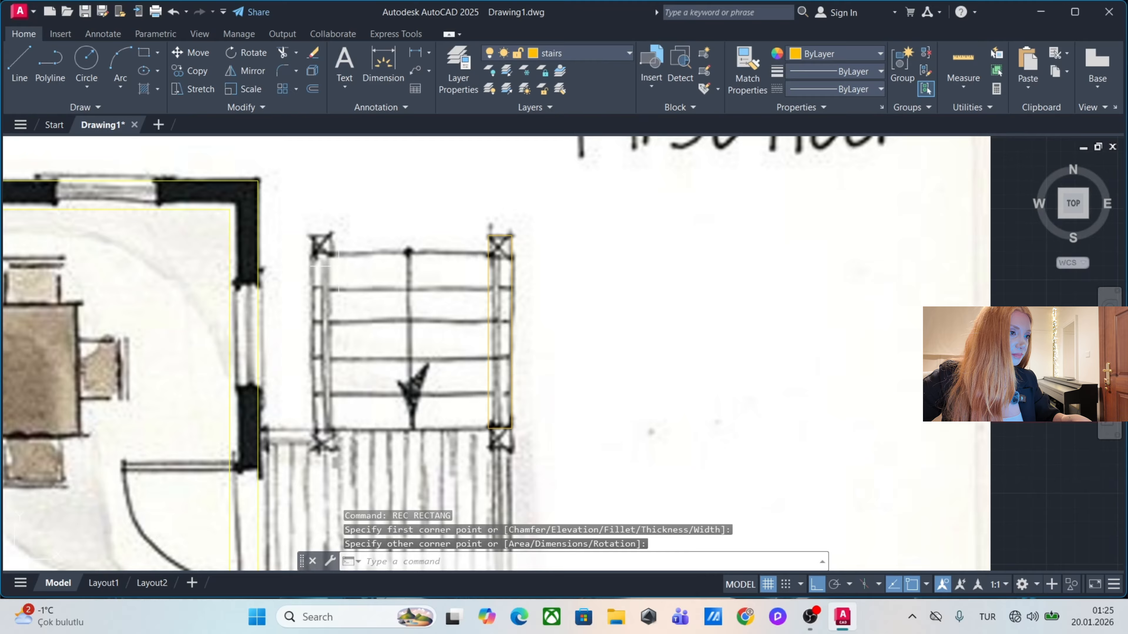
Copy the railing rectangle horizontally onto the opposite railing of the deck stairs, nearest the house wall.
left_click(515, 283)
left_click(443, 289)
type("c")
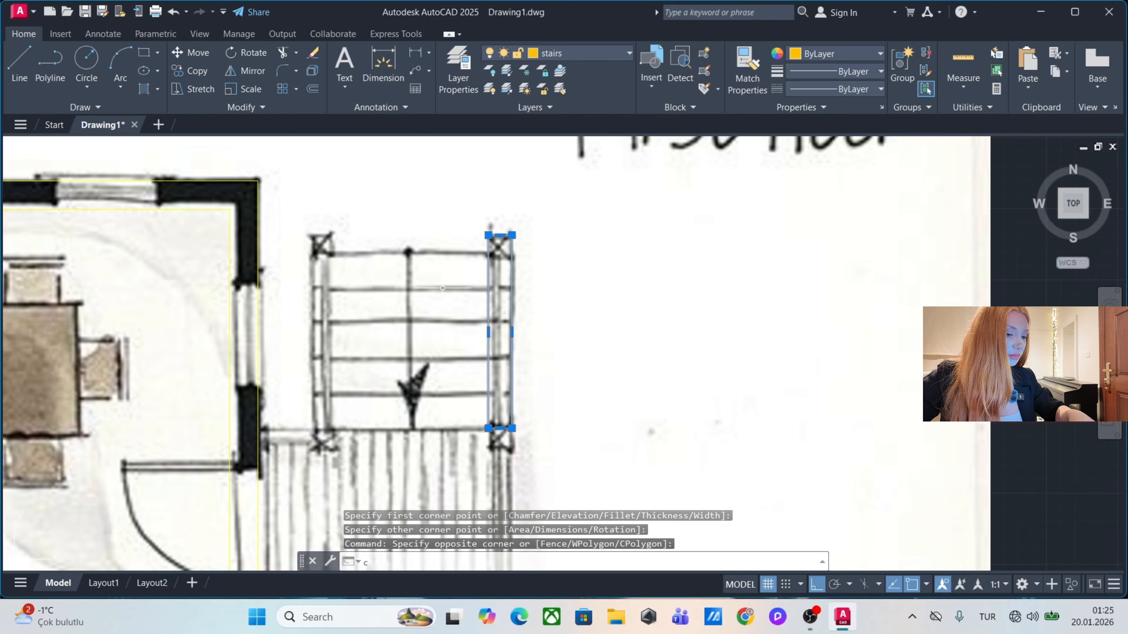
type("o")
key("Return")
left_click(500, 428)
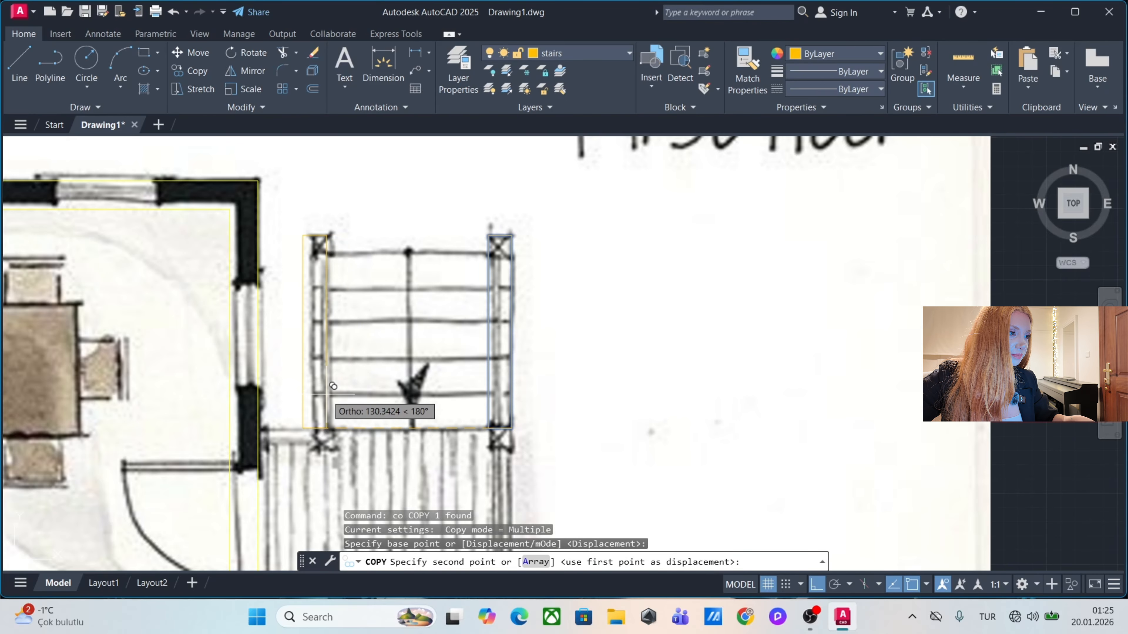
left_click(340, 393)
key("Escape")
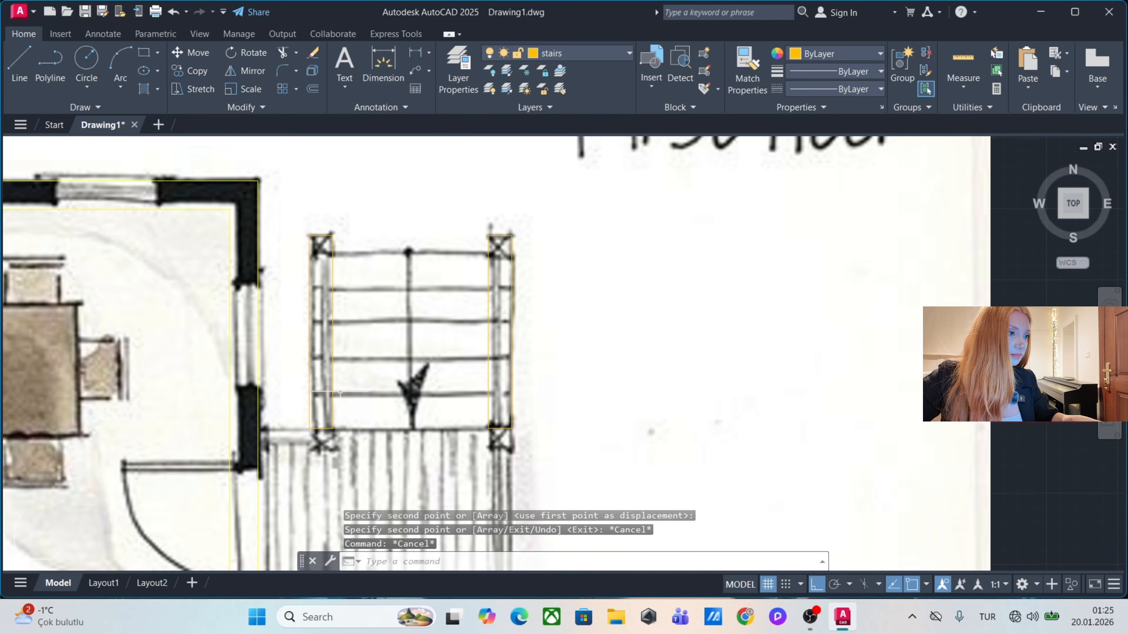
key("Escape")
key("Escape")
Draw the uppermost tread line between the two stair railings and copy it downward onto the four remaining treads.
type("p")
key("Return")
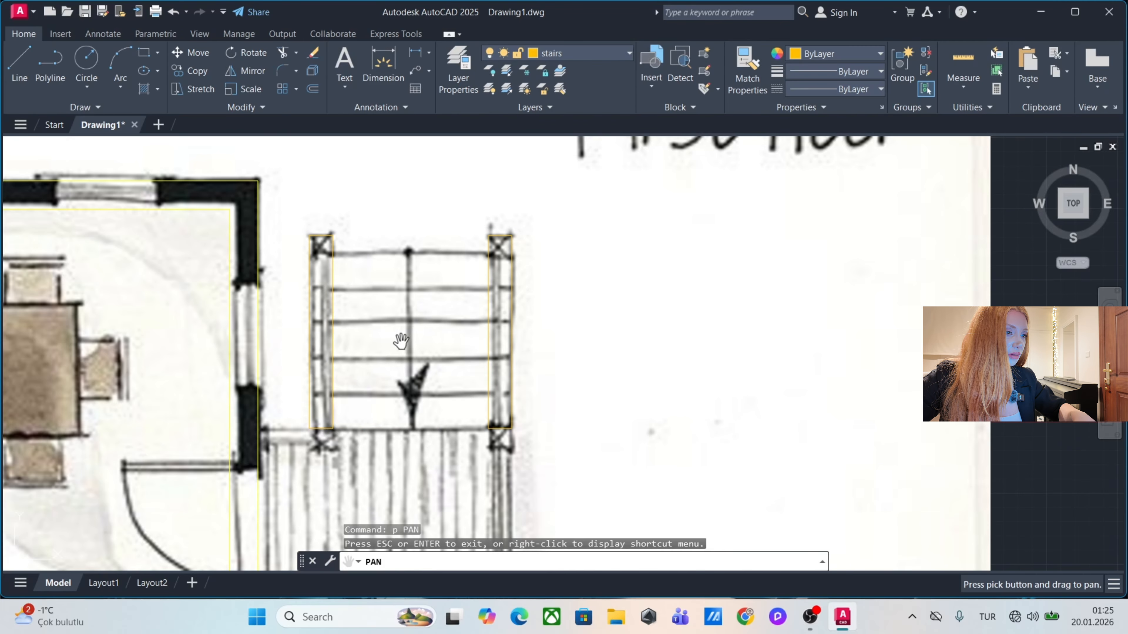
key("Escape")
type("co")
key("Return")
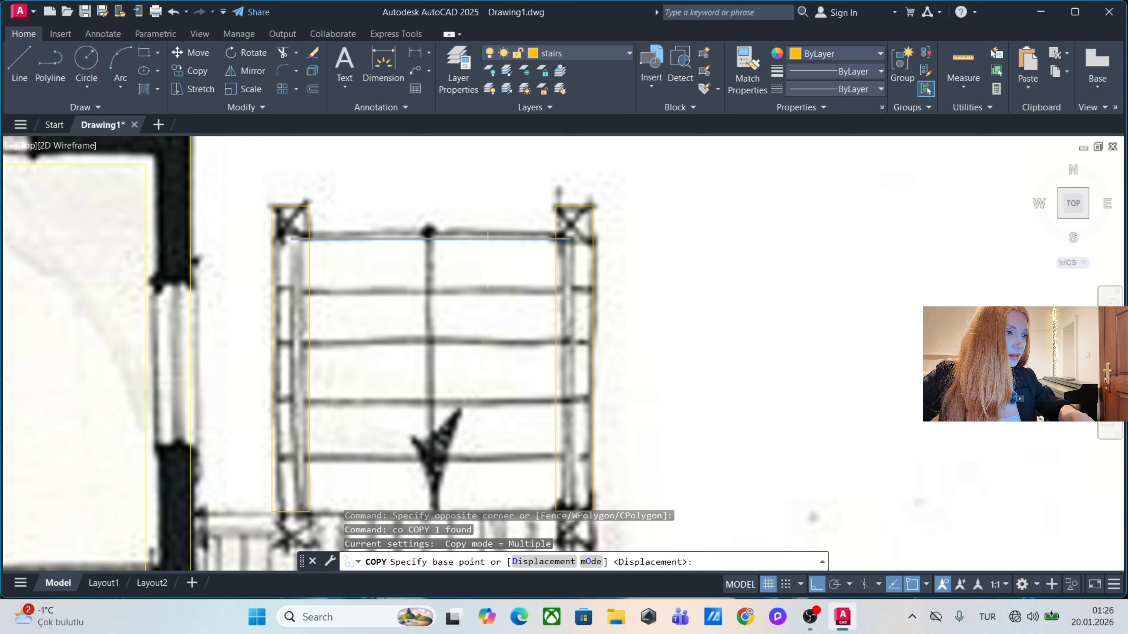
left_click(505, 259)
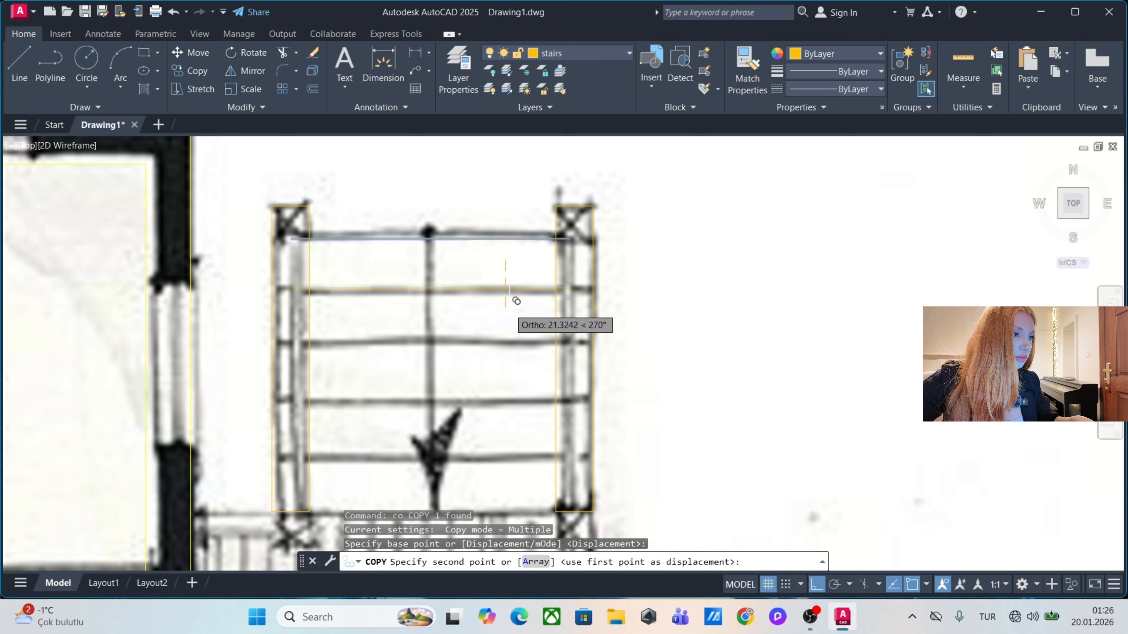
left_click(509, 311)
left_click(507, 362)
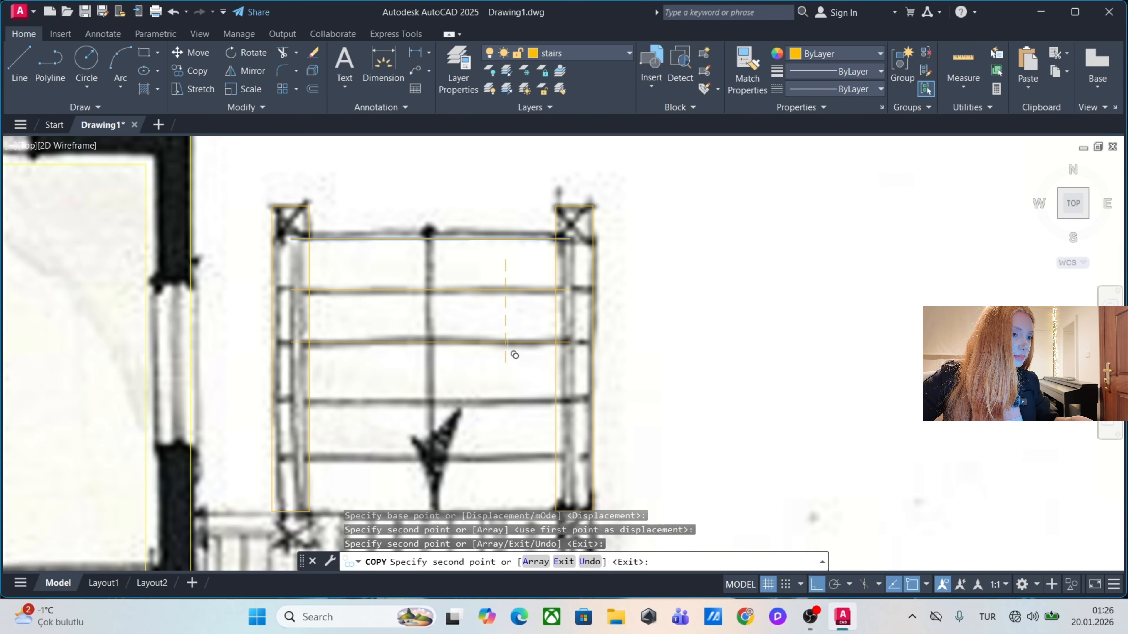
middle_click_drag(542, 417, 535, 340)
left_click(540, 331)
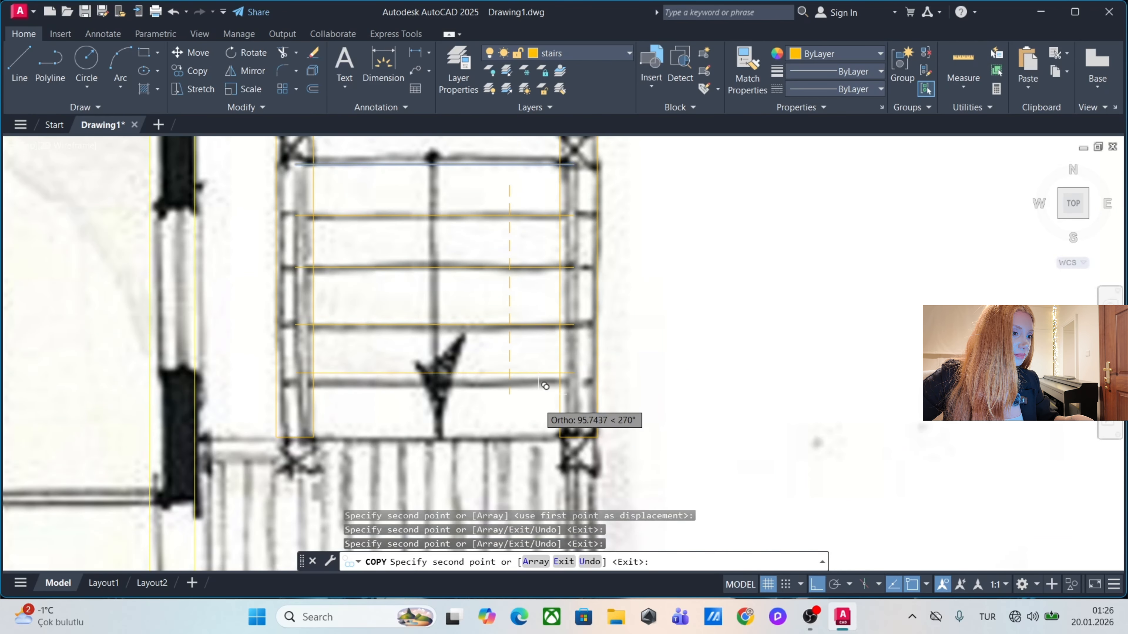
key("Escape")
key("Escape")
Trim the ends of the tread lines that run into both railing rectangles.
type("t")
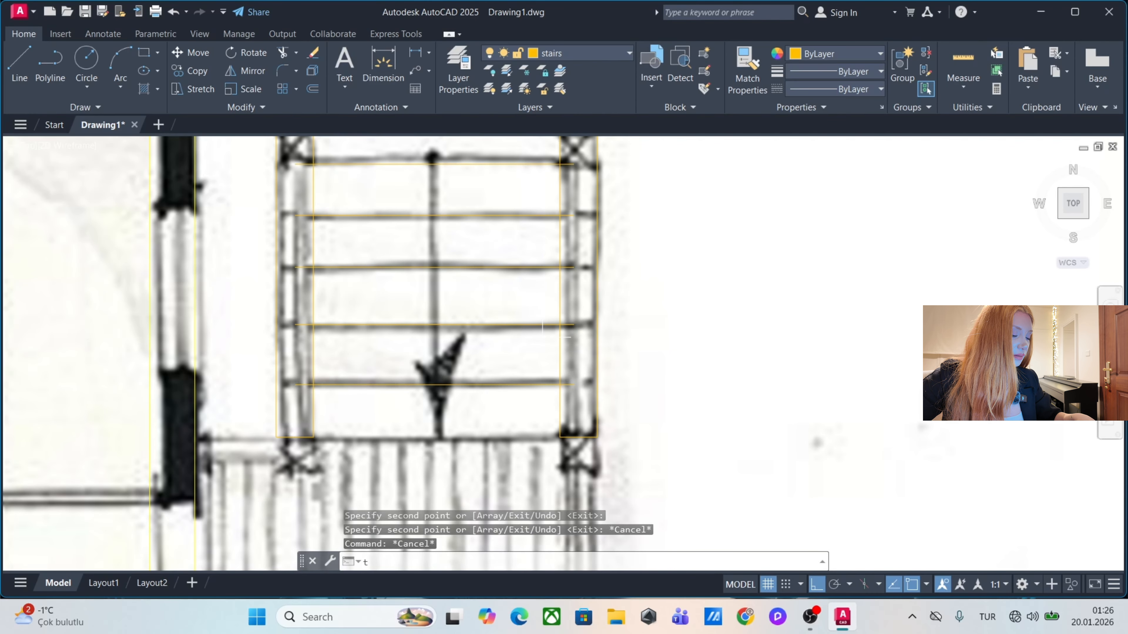
type("r")
key("Return")
left_click_drag(571, 395, 571, 377)
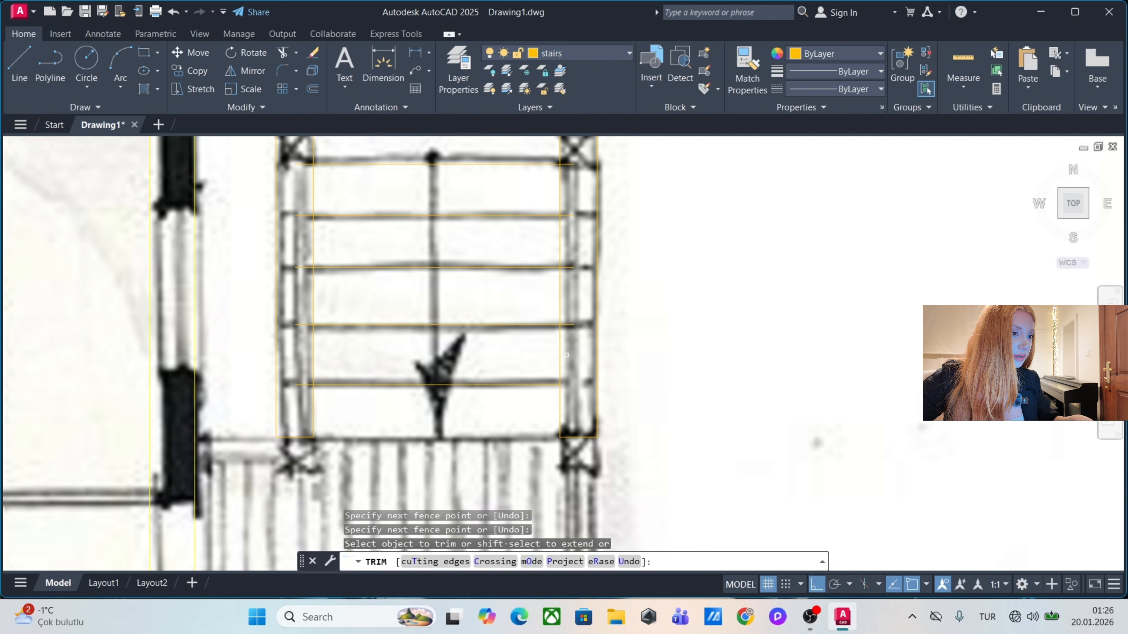
left_click_drag(573, 328, 570, 315)
left_click_drag(569, 177, 567, 162)
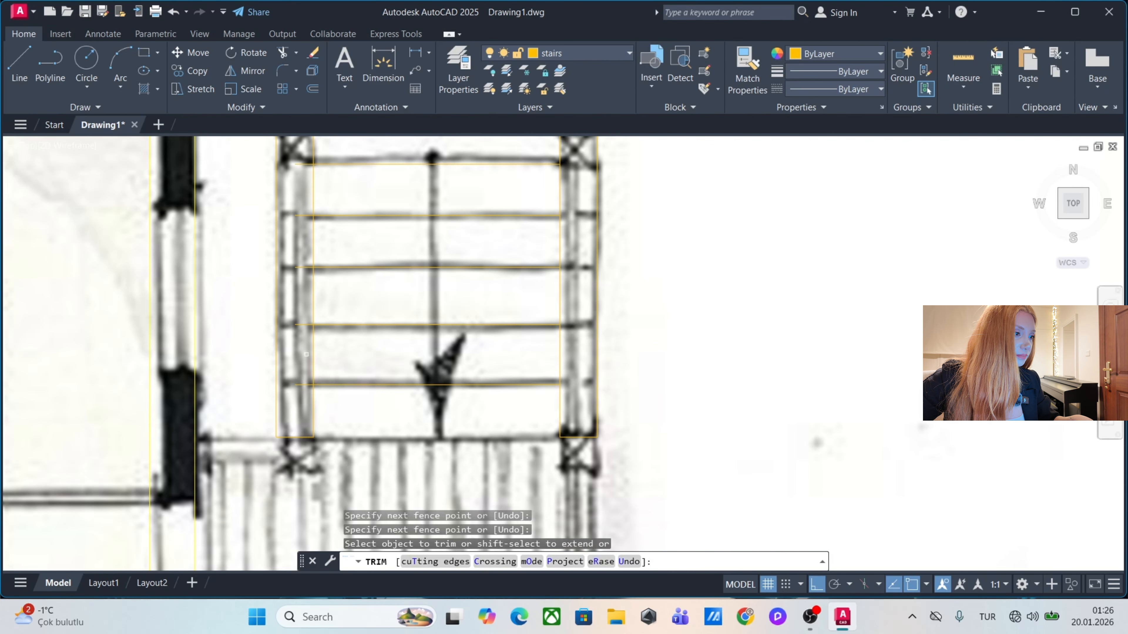
left_click_drag(302, 396, 305, 151)
scroll(325, 177, "down", 5)
mouse_move(399, 186)
middle_mouse_down()
mouse_move(412, 249)
mouse_move(436, 272)
mouse_move(398, 263)
mouse_move(411, 220)
middle_mouse_up()
scroll(399, 262, "up", 5)
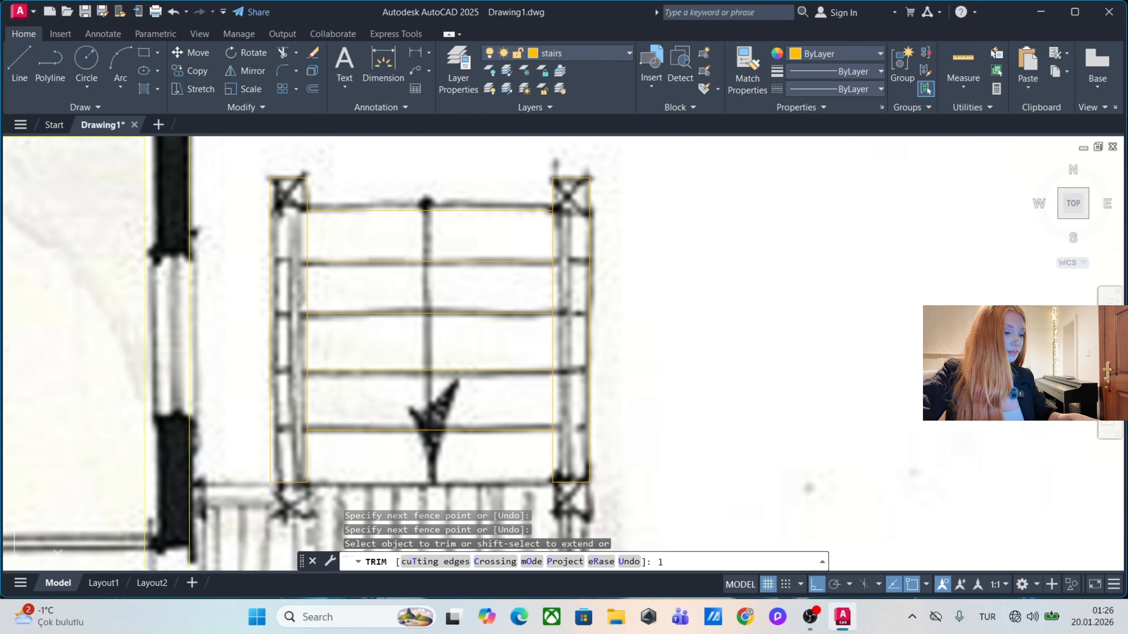
key("Return")
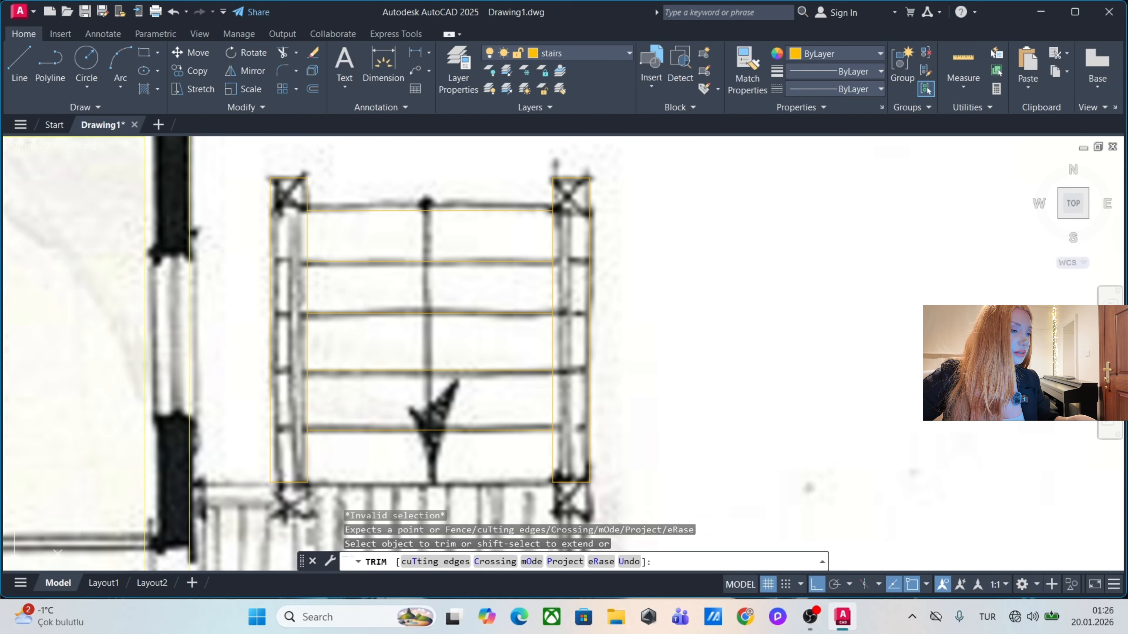
key("Escape")
Create a layer named annotation with colour 21 and make it the current layer.
type("la")
key("Return")
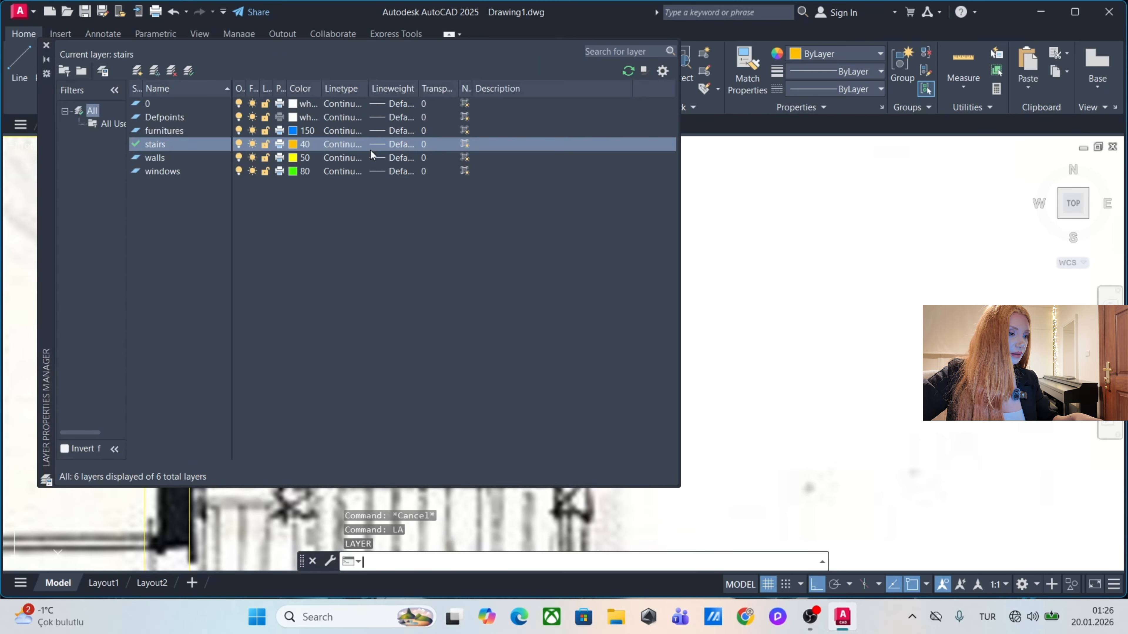
left_click(139, 73)
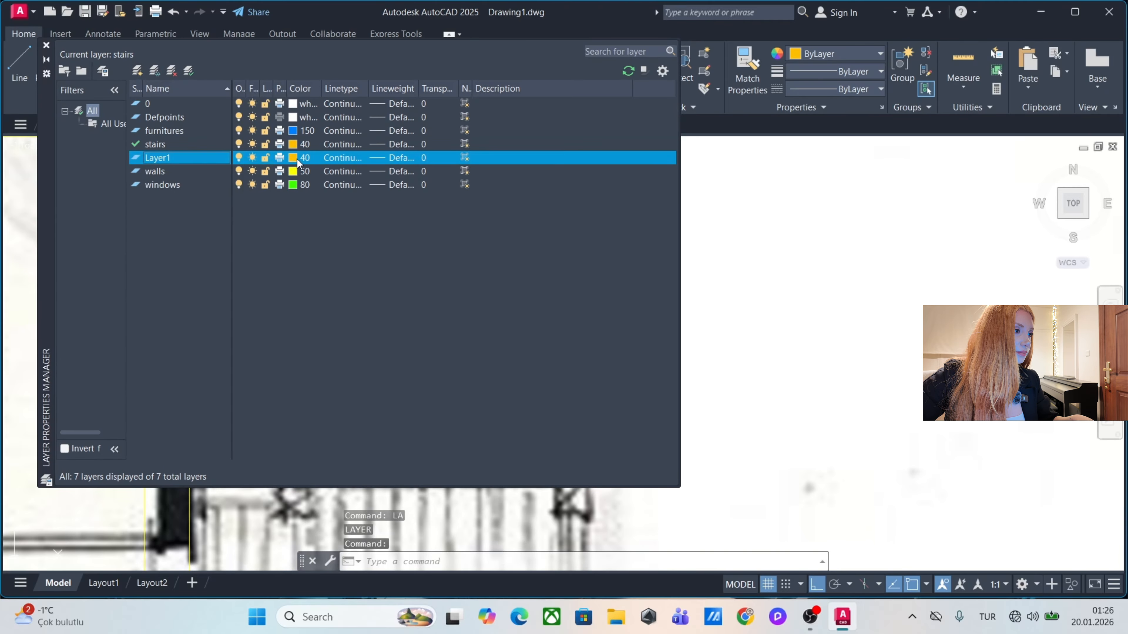
left_click(297, 158)
left_click(448, 269)
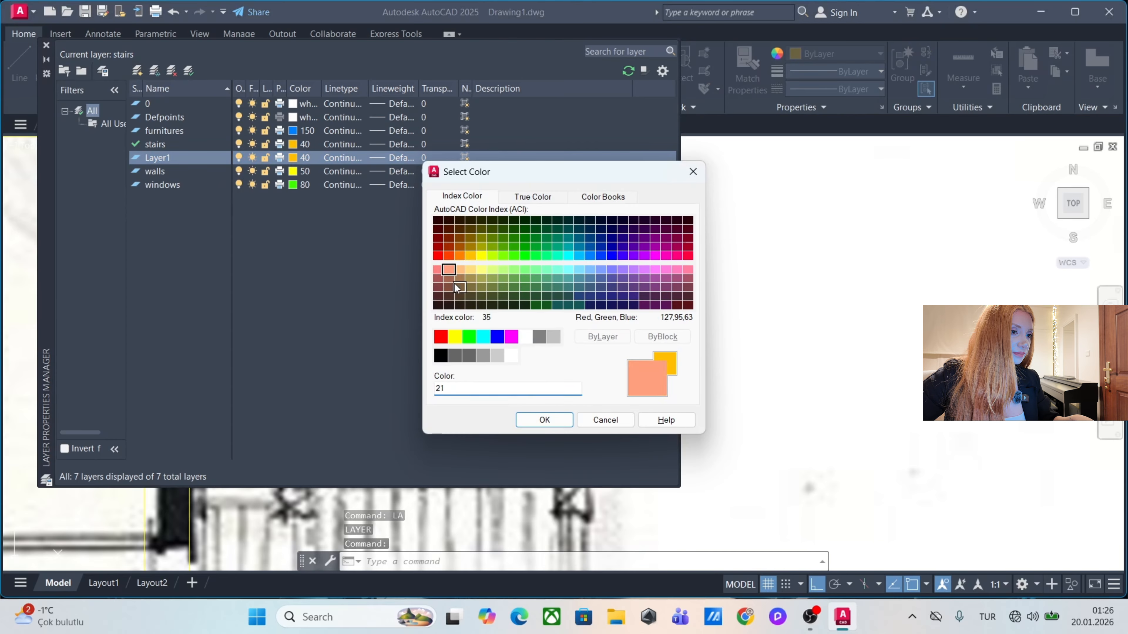
left_click(544, 420)
double_click(168, 157)
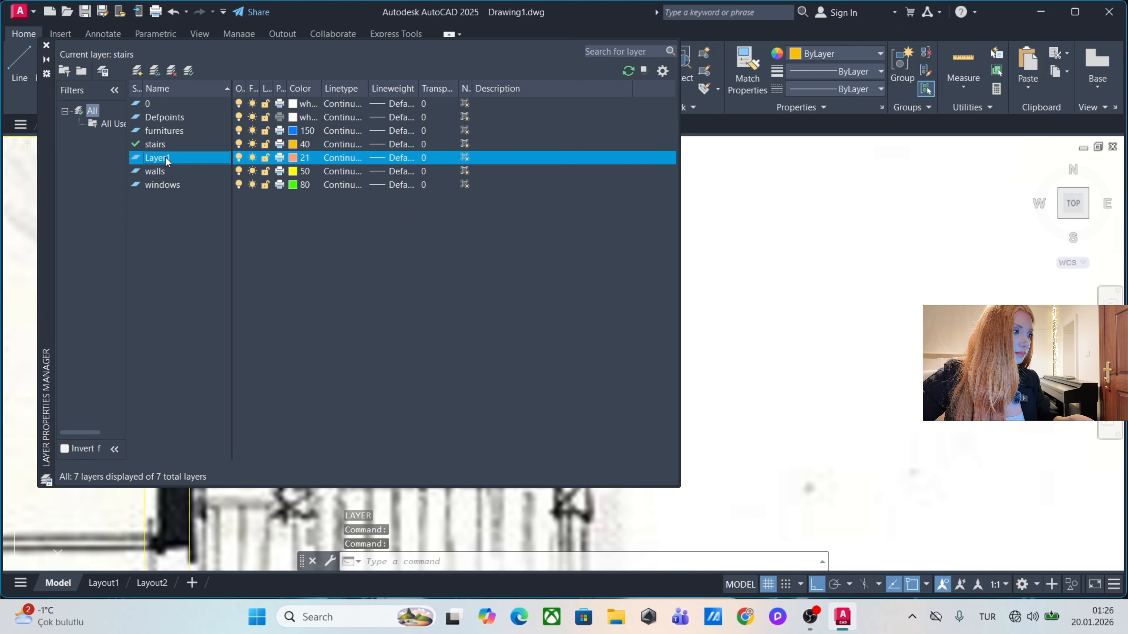
type("annotation")
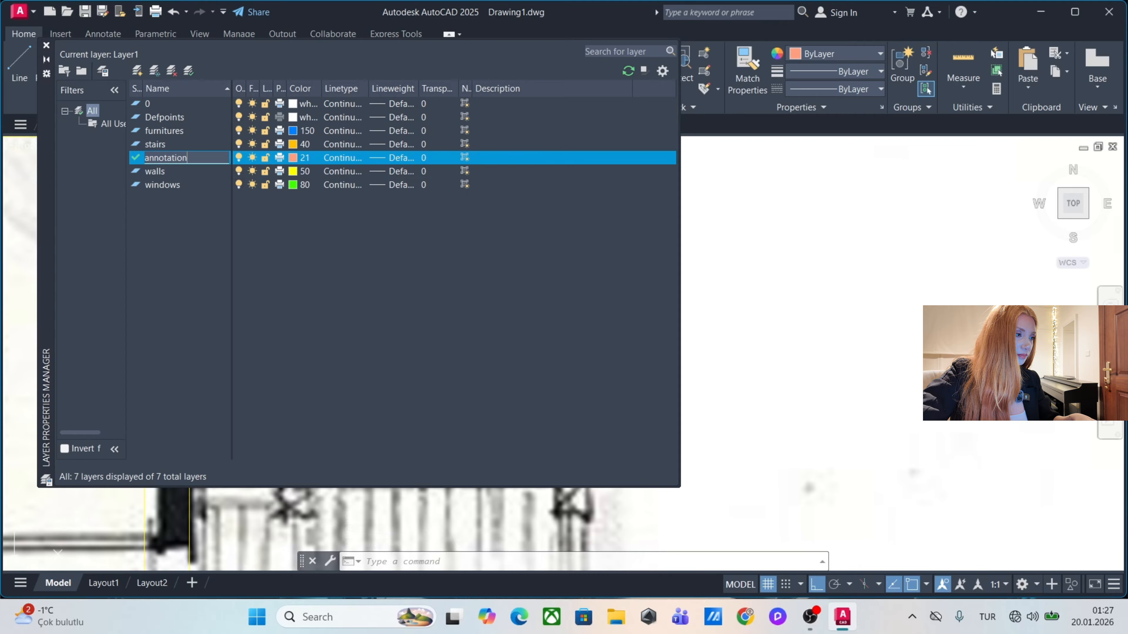
key("Return")
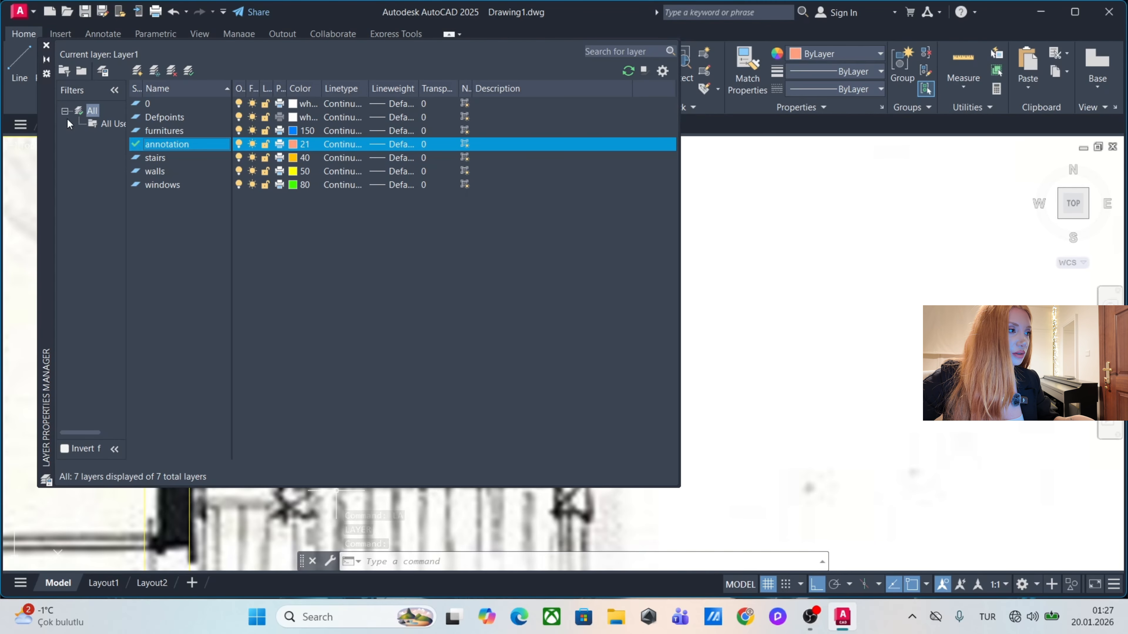
left_click(47, 44)
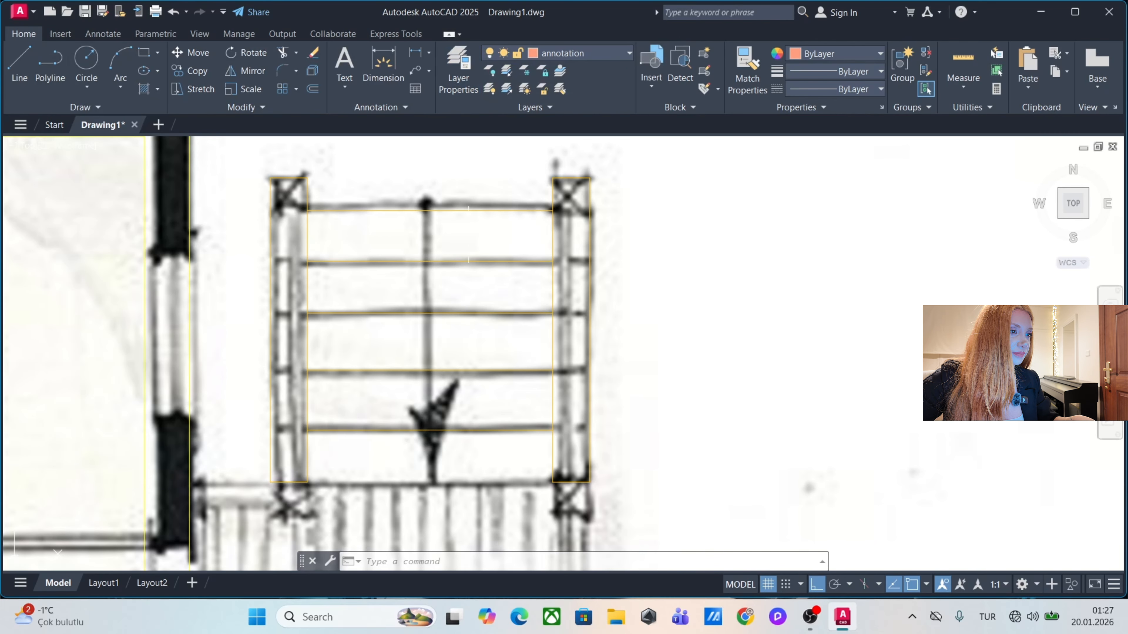
Draw a circle with a radius of about 3 centred on the midpoint of the uppermost tread line.
type("c")
key("Return")
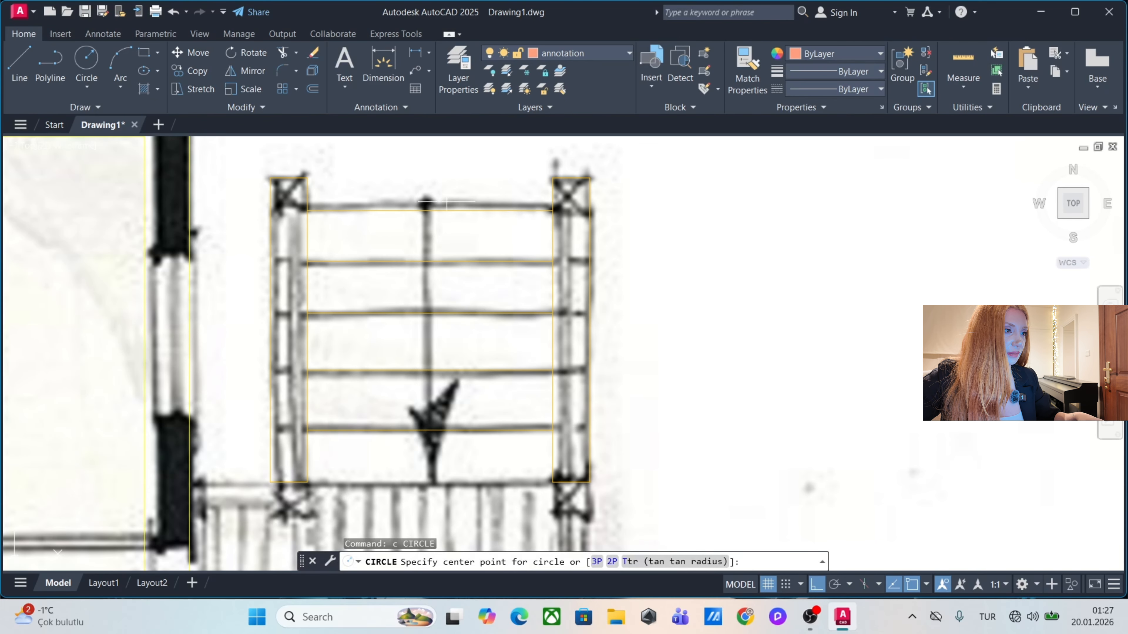
scroll(441, 185, "up", 4)
left_click(415, 249)
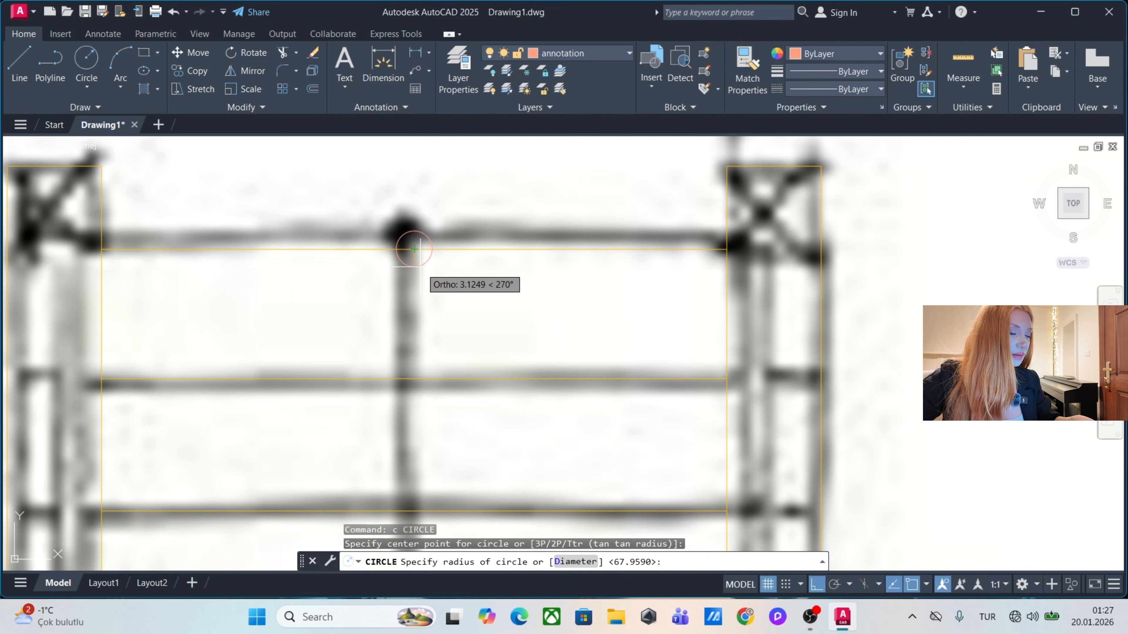
left_click(419, 269)
scroll(419, 268, "down", 4)
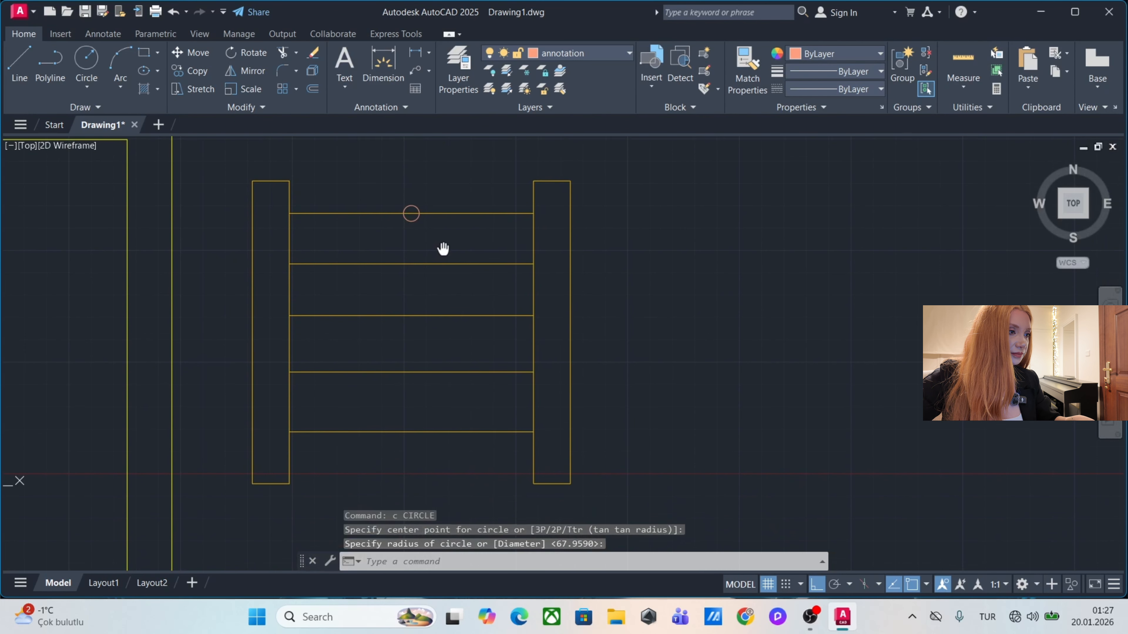
Draw the stair direction line straight down from the bottom of the small circle to the deck edge.
type("l")
key("Return")
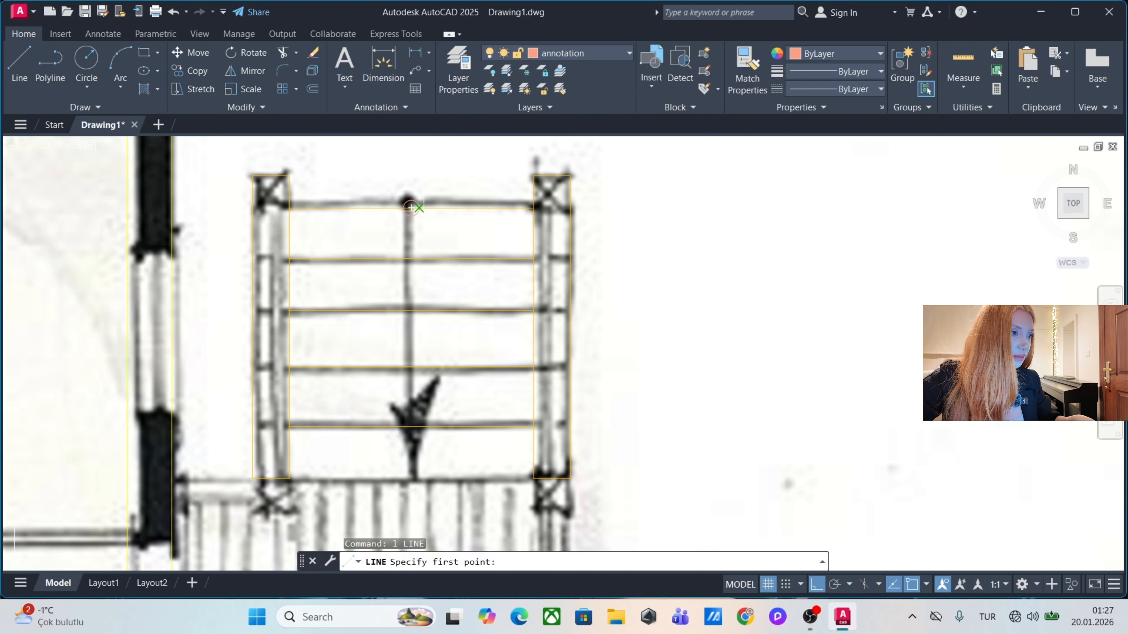
scroll(417, 222, "up", 4)
left_click(403, 182)
scroll(408, 311, "down", 5)
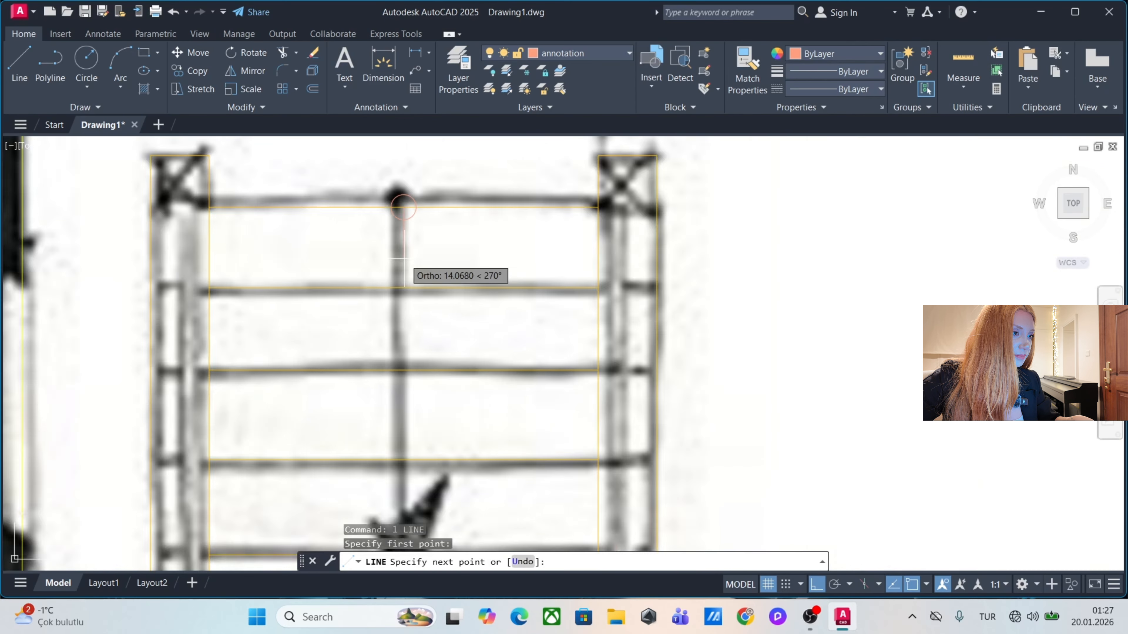
scroll(404, 306, "up", 6)
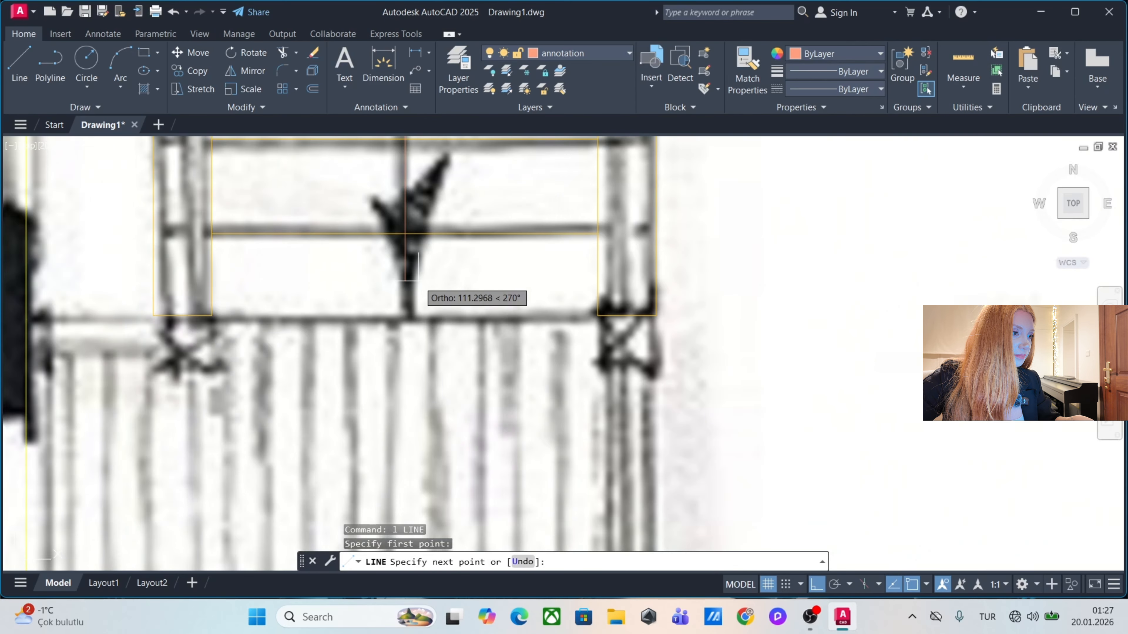
left_click(409, 311)
key("Return")
Draw a downward-pointing, three-sided inscribed polygon with a radius of about 16, centred on the direction line's lower end.
type("pol")
key("Return")
type("3")
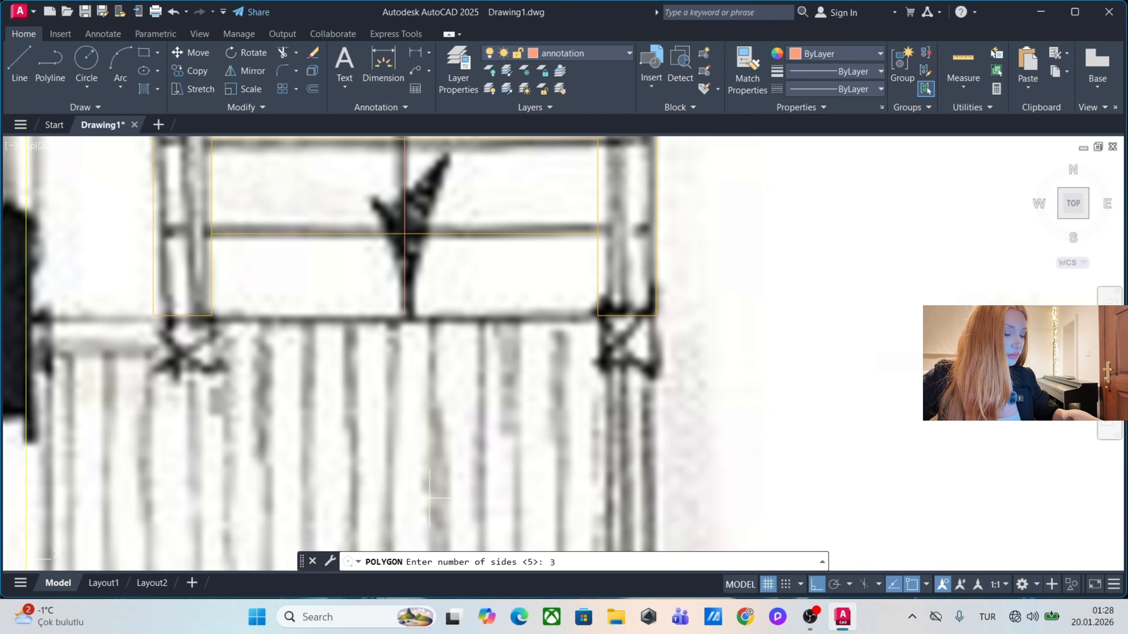
key("Return")
scroll(497, 408, "down", 2)
left_click(438, 351)
type("I")
key("Return")
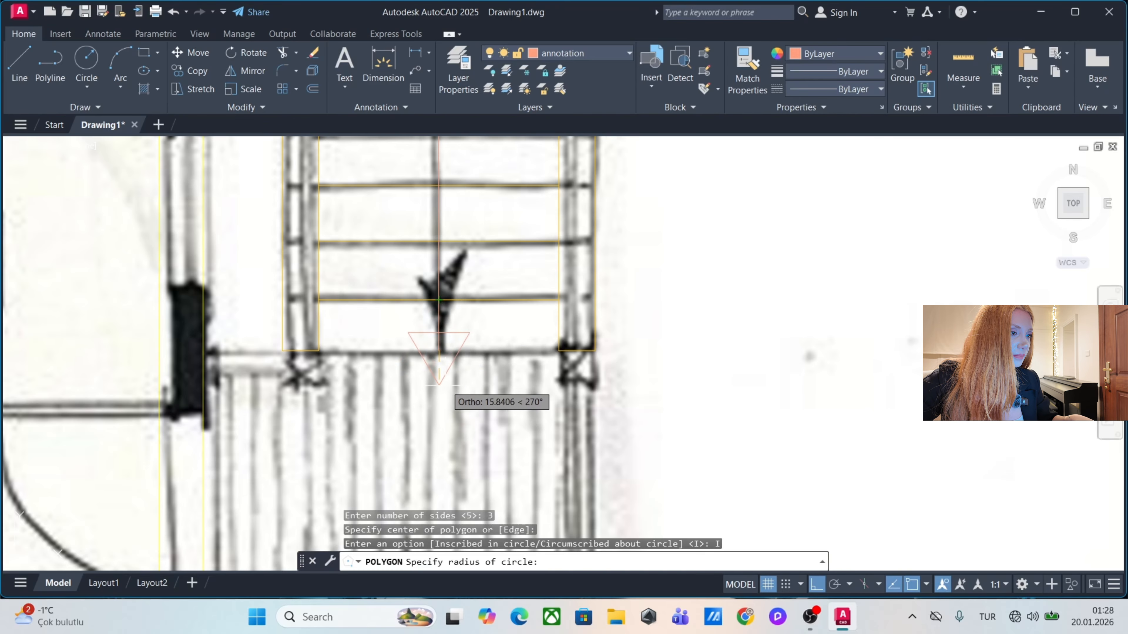
left_click(439, 384)
scroll(494, 371, "down", 3)
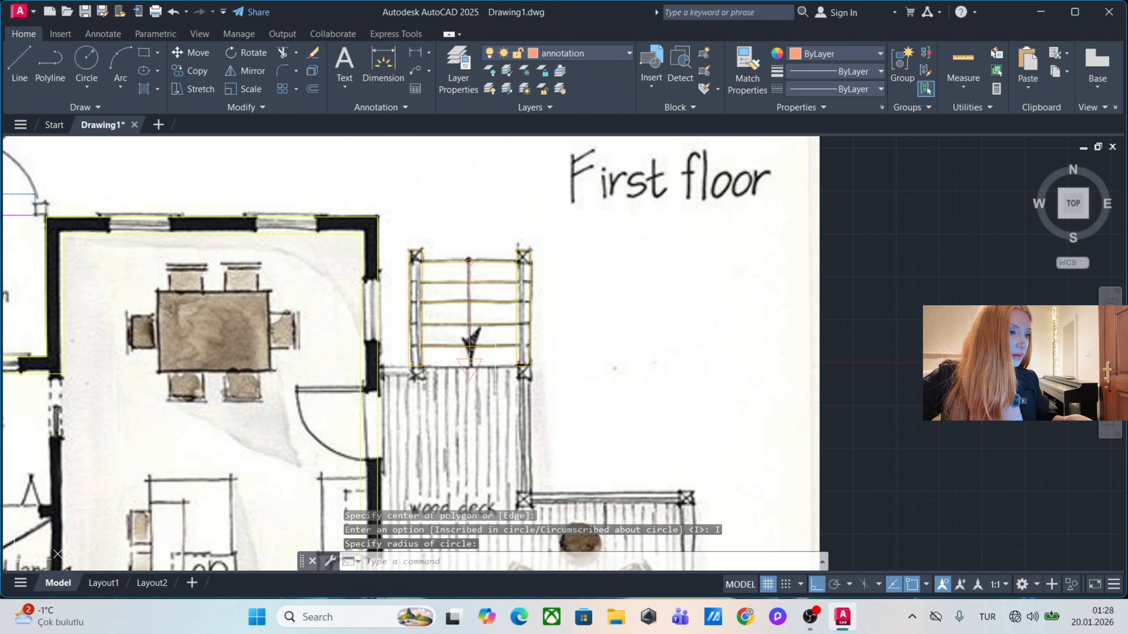
Trim the part of the stair direction line that runs inside the triangular arrowhead.
scroll(484, 364, "up", 4)
type("tr")
key("Return")
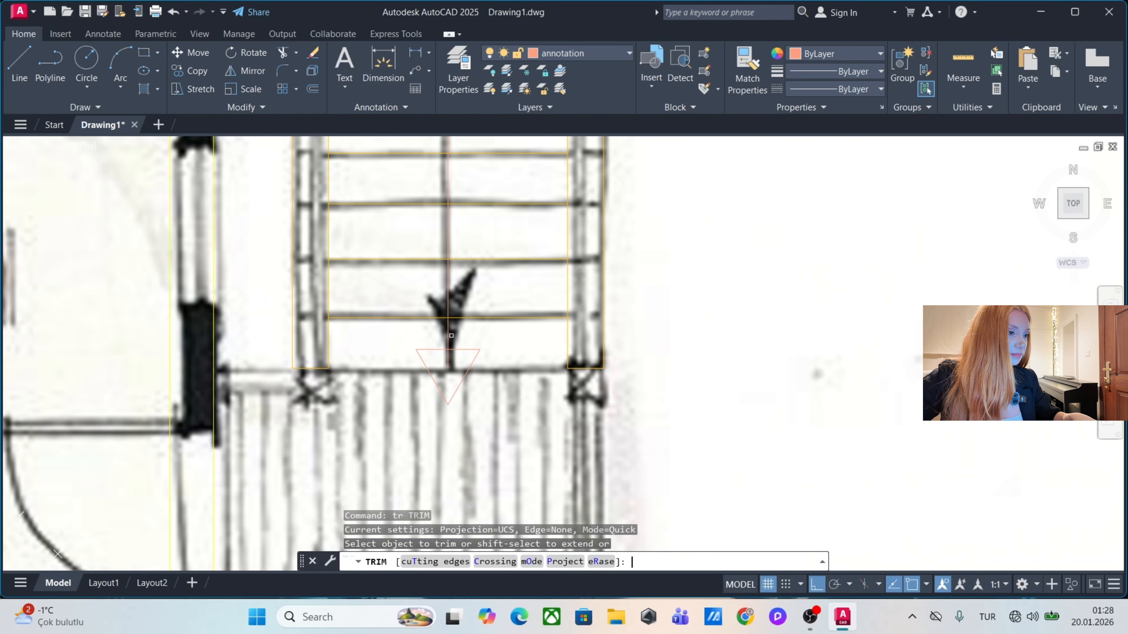
left_click(449, 359)
left_click(456, 363)
left_click(464, 368)
scroll(463, 369, "down", 3)
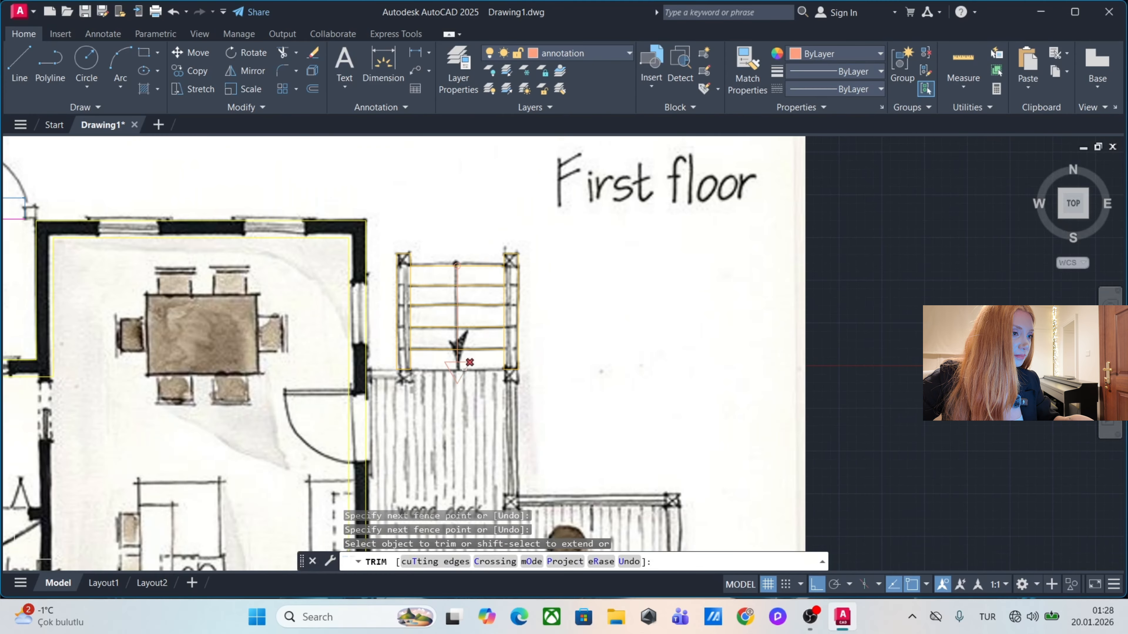
key("Escape")
mouse_move(457, 346)
middle_mouse_down()
mouse_move(582, 260)
mouse_move(615, 317)
mouse_move(594, 257)
mouse_move(637, 164)
mouse_move(522, 311)
middle_mouse_up()
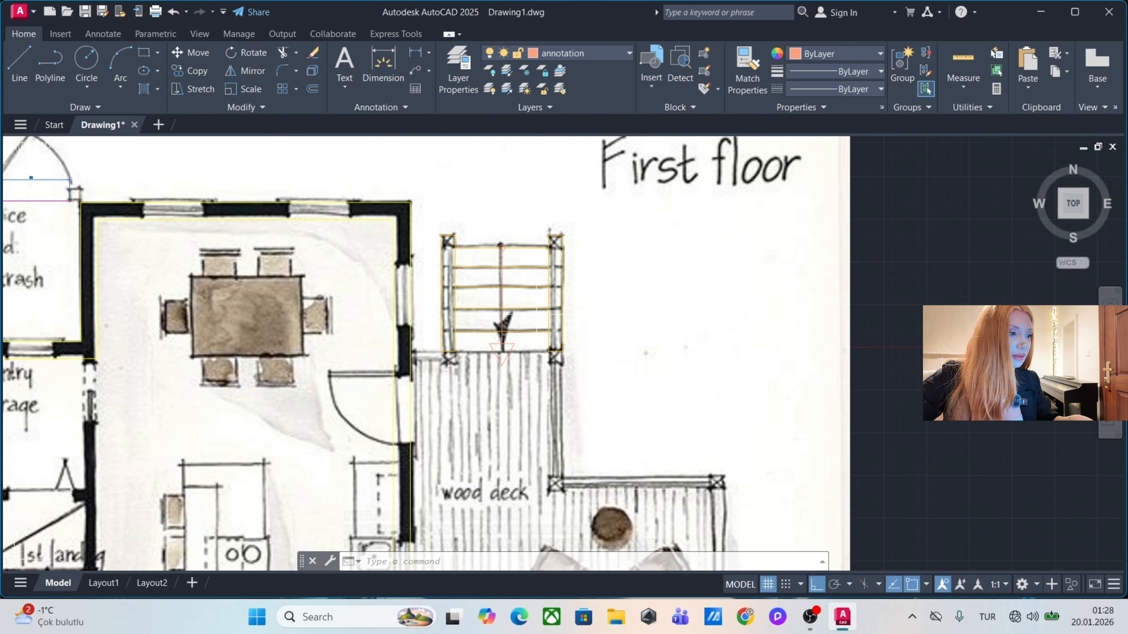
Make the furnitures layer the current layer.
middle_click_drag(528, 378, 536, 326)
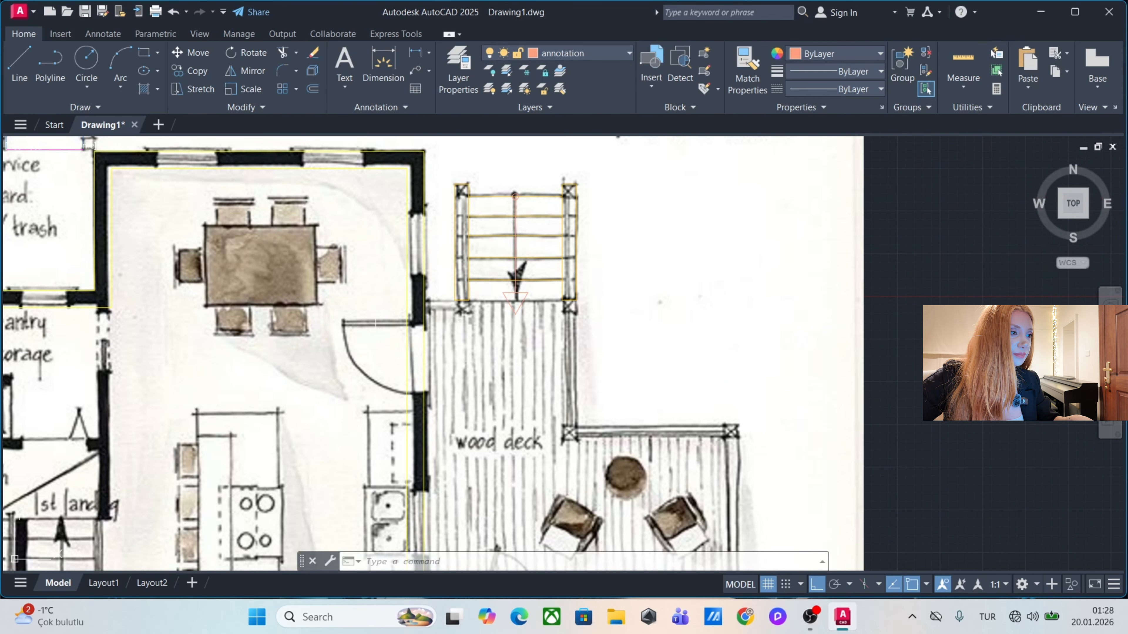
mouse_move(375, 323)
middle_mouse_down()
mouse_move(552, 323)
mouse_move(612, 347)
middle_mouse_up()
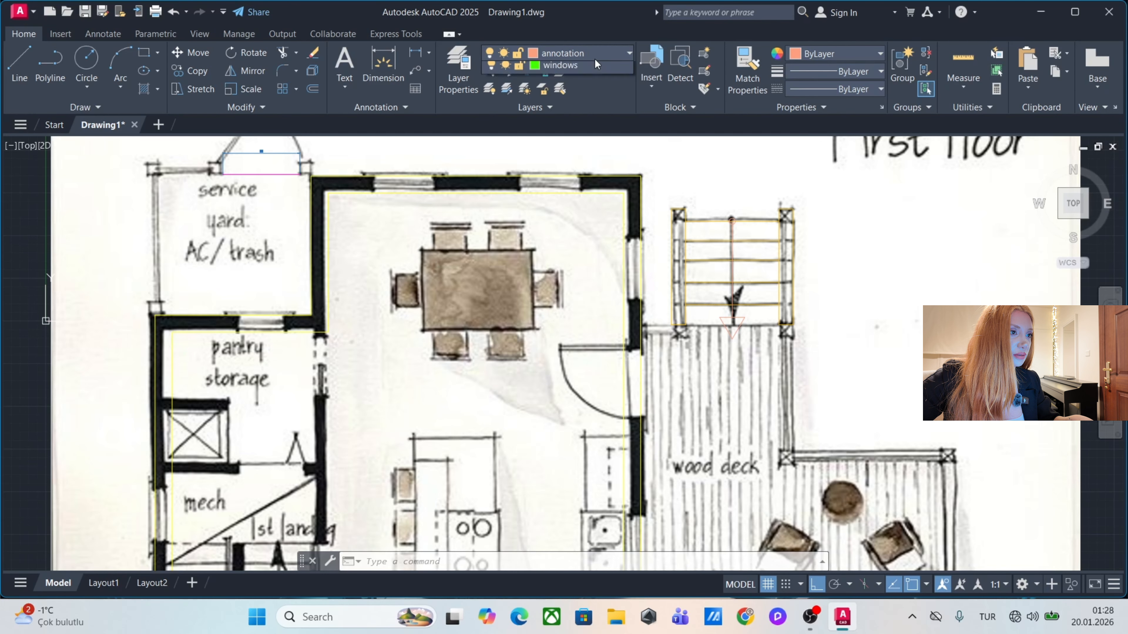
left_click(595, 58)
left_click(567, 121)
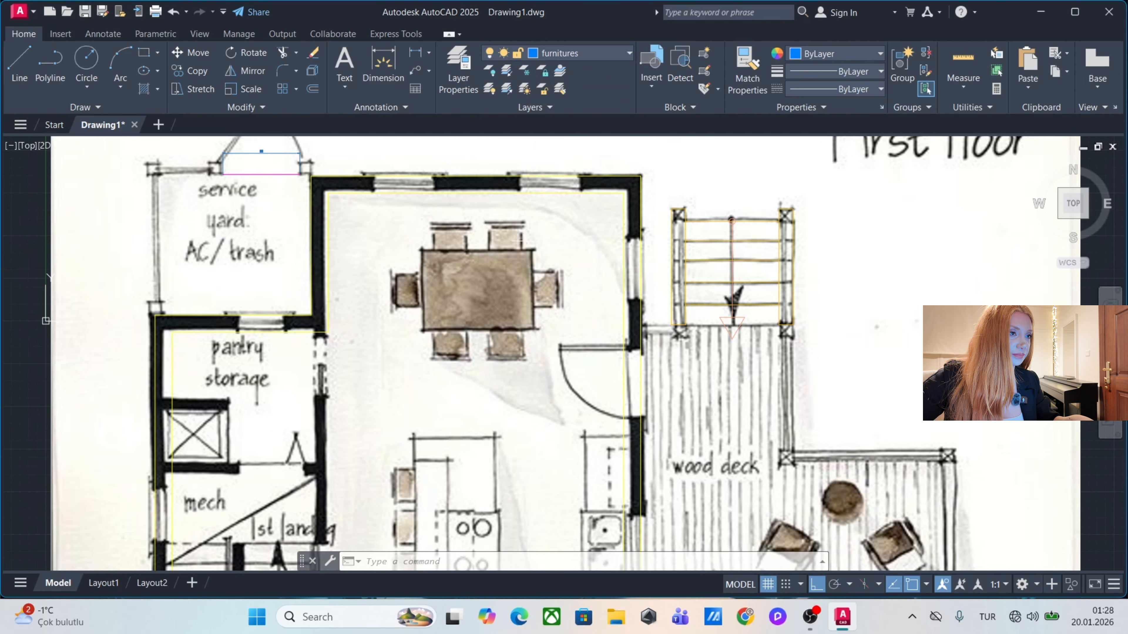
left_click(559, 72)
key("Escape")
key("Escape")
key("Escape")
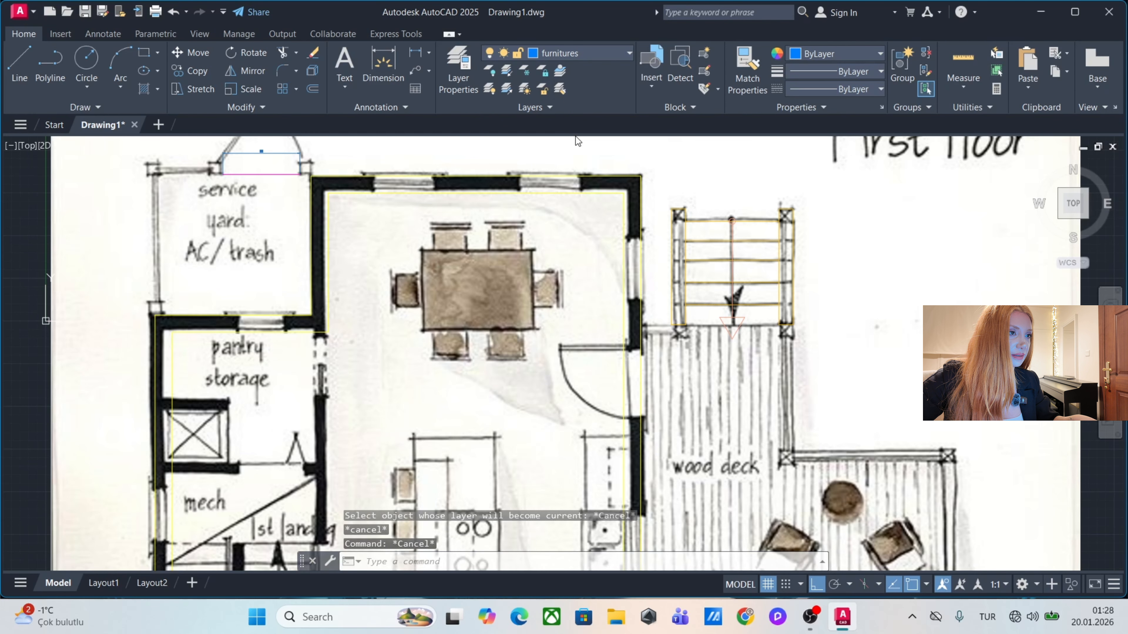
middle_click_drag(511, 209, 495, 207)
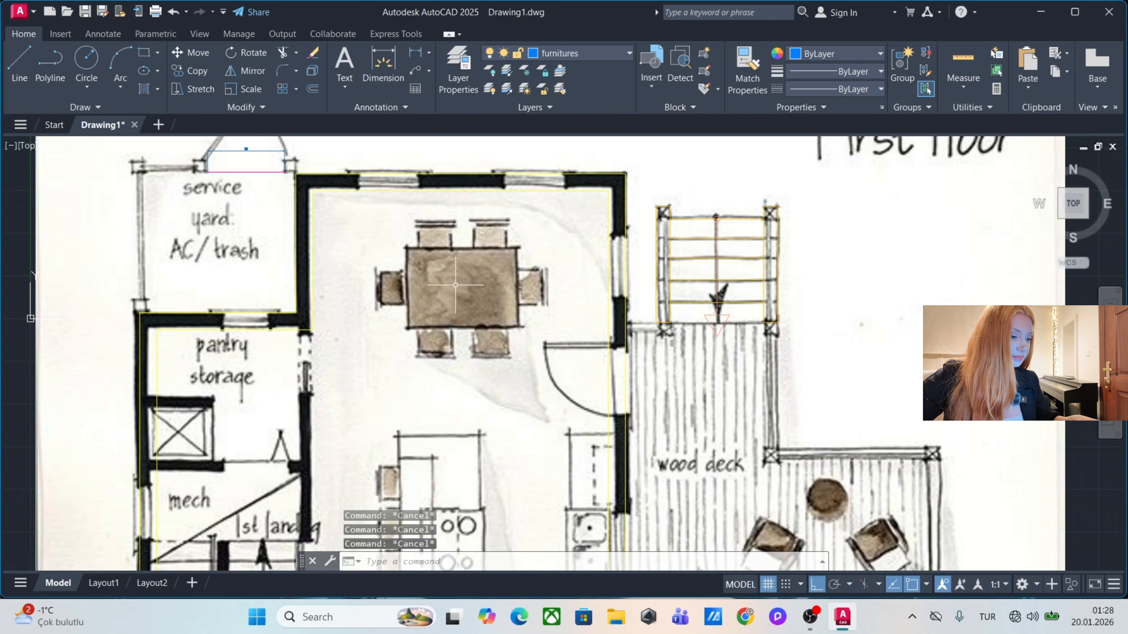
Draw a rectangle tracing the dining table's outline.
type("rec")
key("Return")
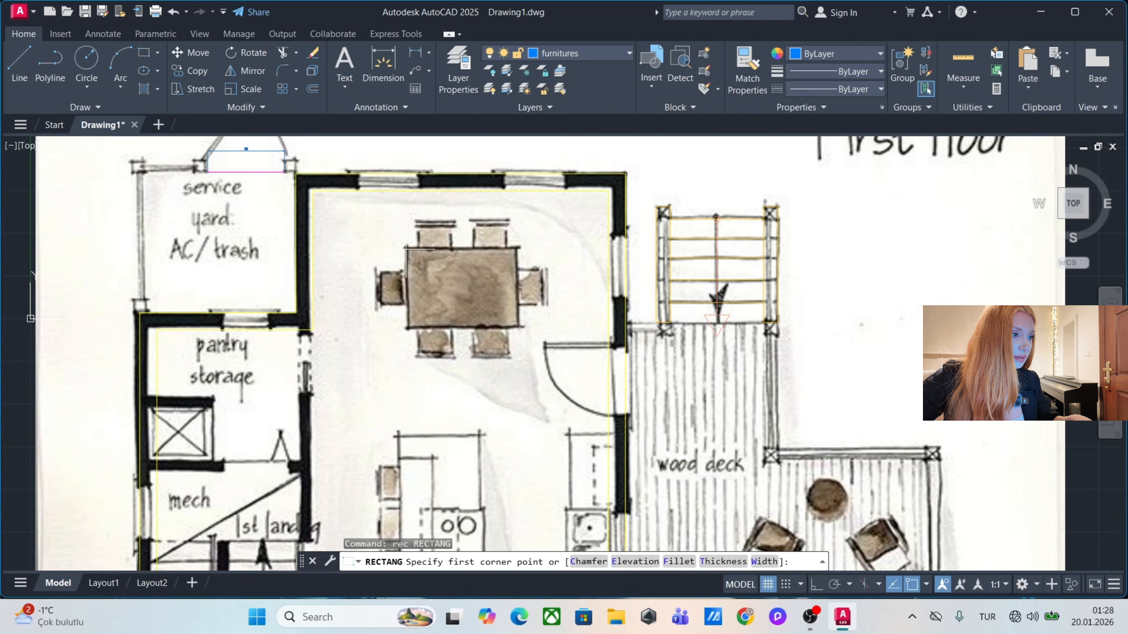
left_click(406, 249)
left_click(519, 328)
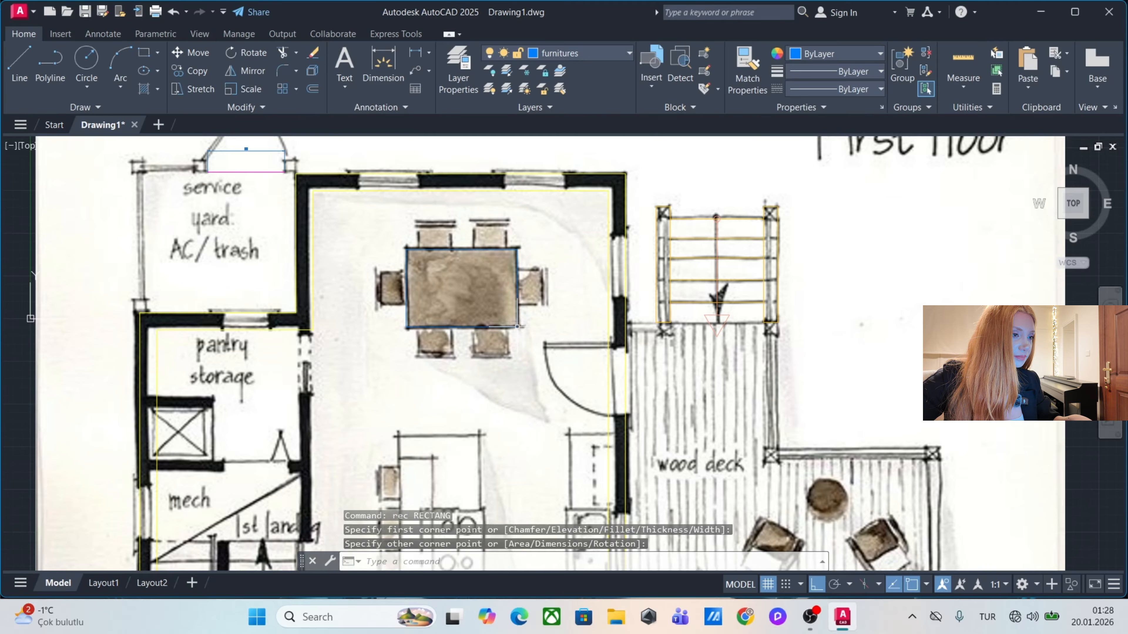
Draw a rectangle over the chair east of the dining table and stretch its table-side edge slightly away from the table.
scroll(529, 278, "up", 5)
key("Return")
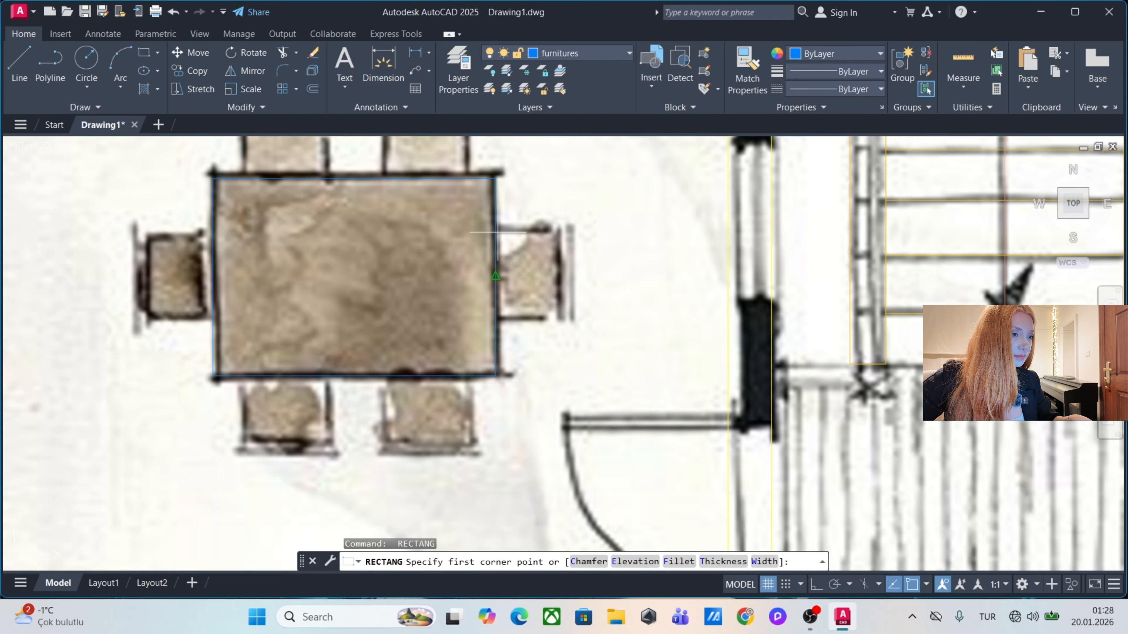
left_click(564, 231)
left_click(503, 320)
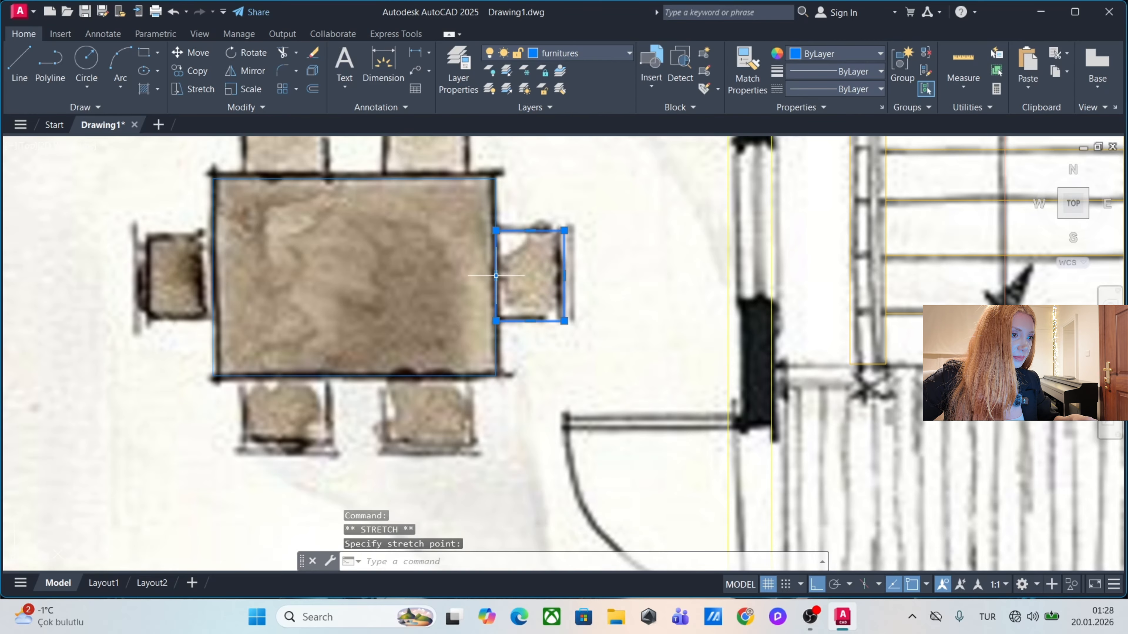
left_click(504, 281)
left_click(504, 281)
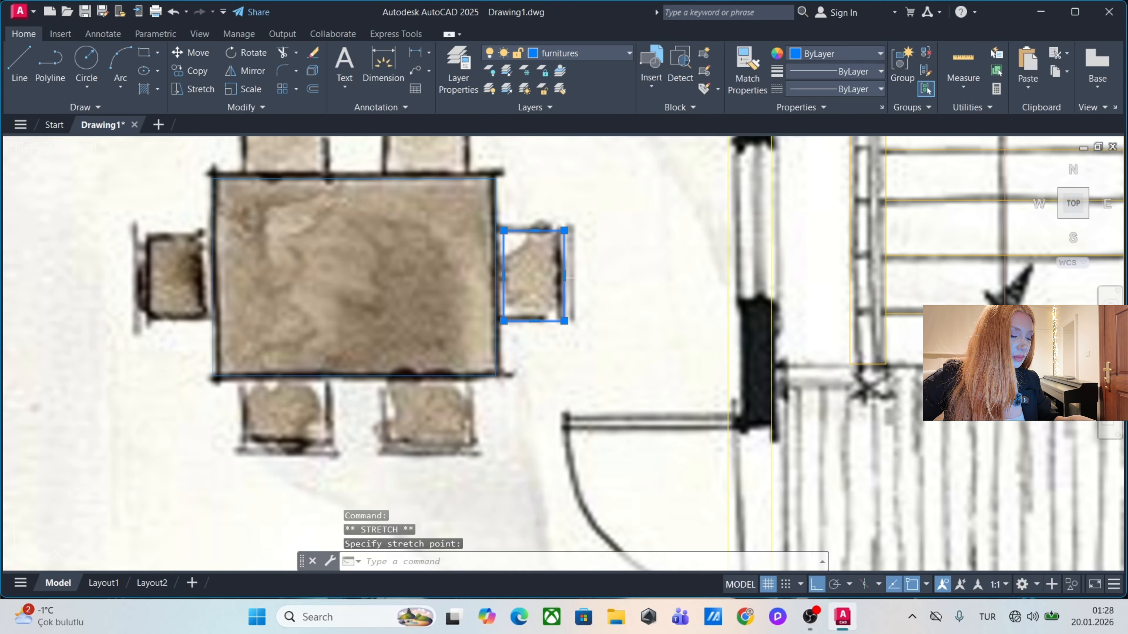
middle_click_drag(570, 278, 557, 278)
key("Escape")
key("Escape")
key("Escape")
Explode the east chair's rectangle into separate lines.
left_click(572, 261)
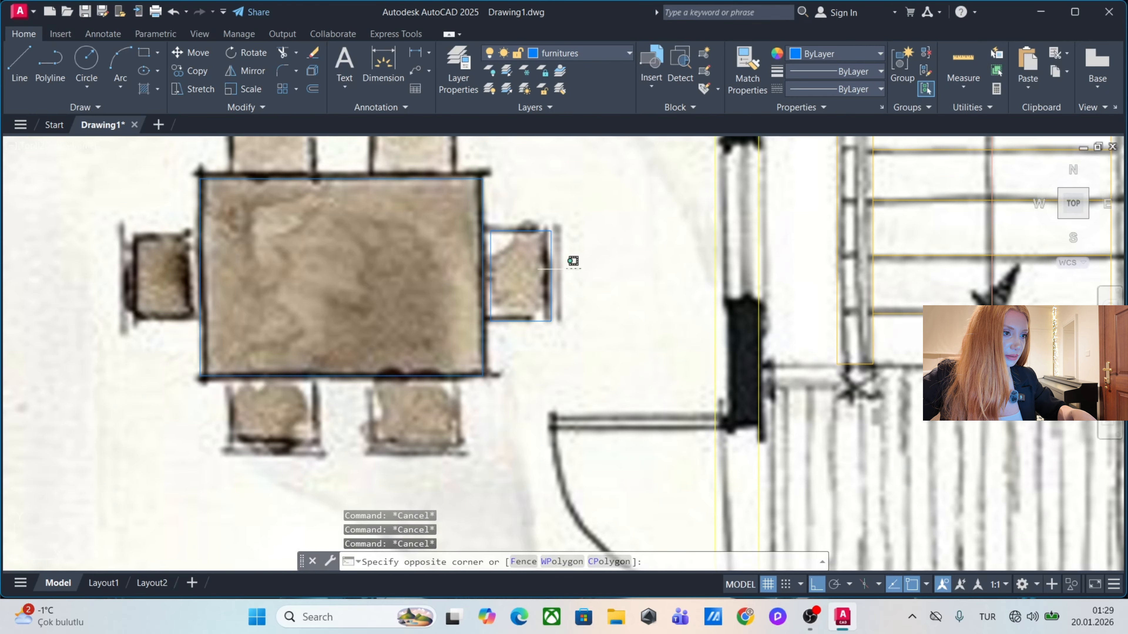
left_click(566, 269)
left_click(555, 259)
left_click(533, 262)
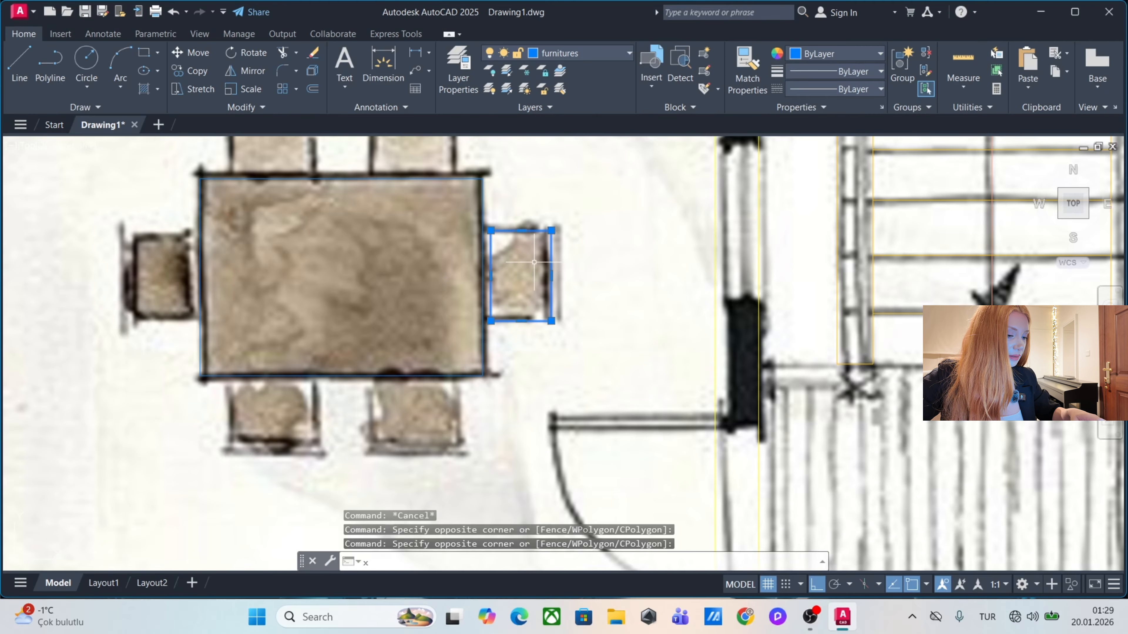
key("Return")
Copy the seat's outer edge about 5 units away from the table to form the chair's backrest.
left_click(550, 276)
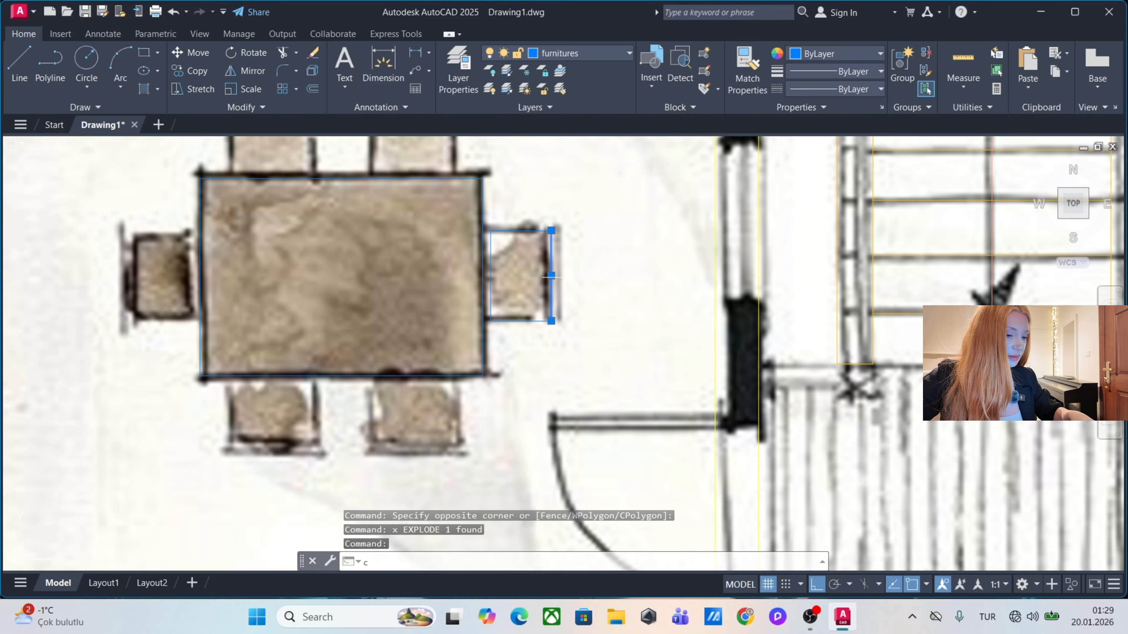
key("Return")
scroll(550, 276, "up", 3)
left_click(567, 265)
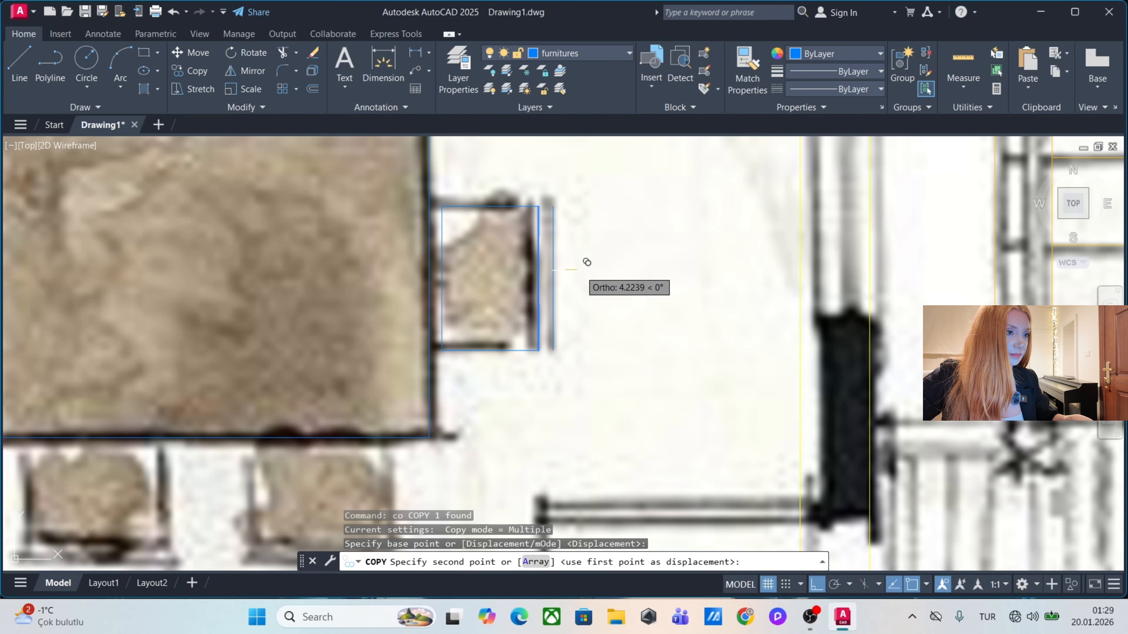
scroll(595, 270, "down", 3)
scroll(577, 272, "up", 3)
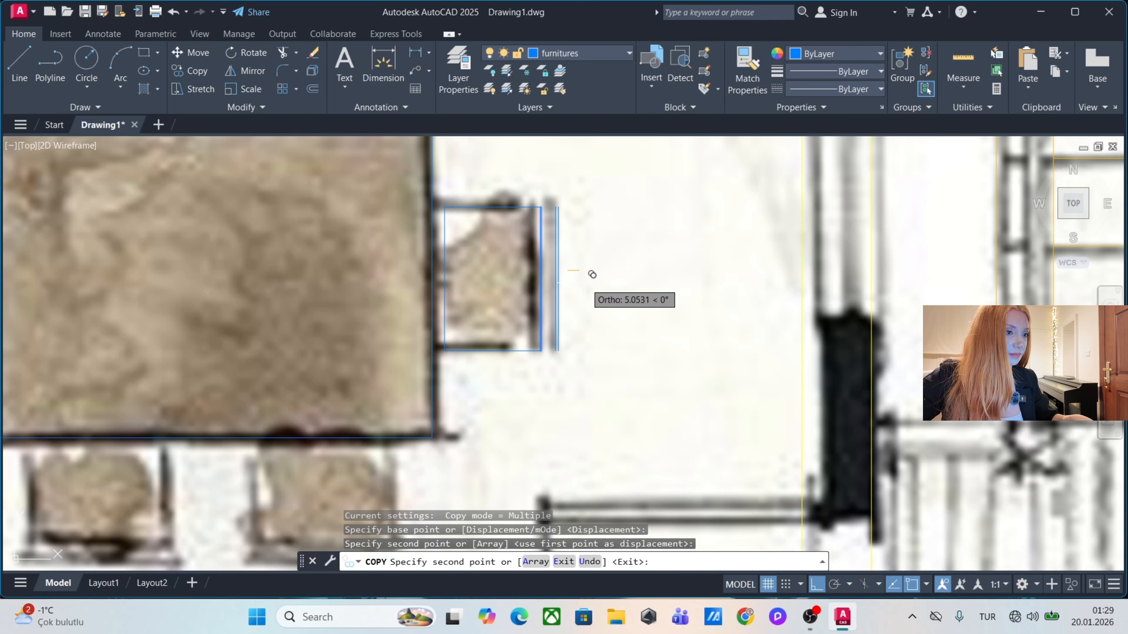
left_click(592, 272)
scroll(605, 300, "down", 5)
key("Escape")
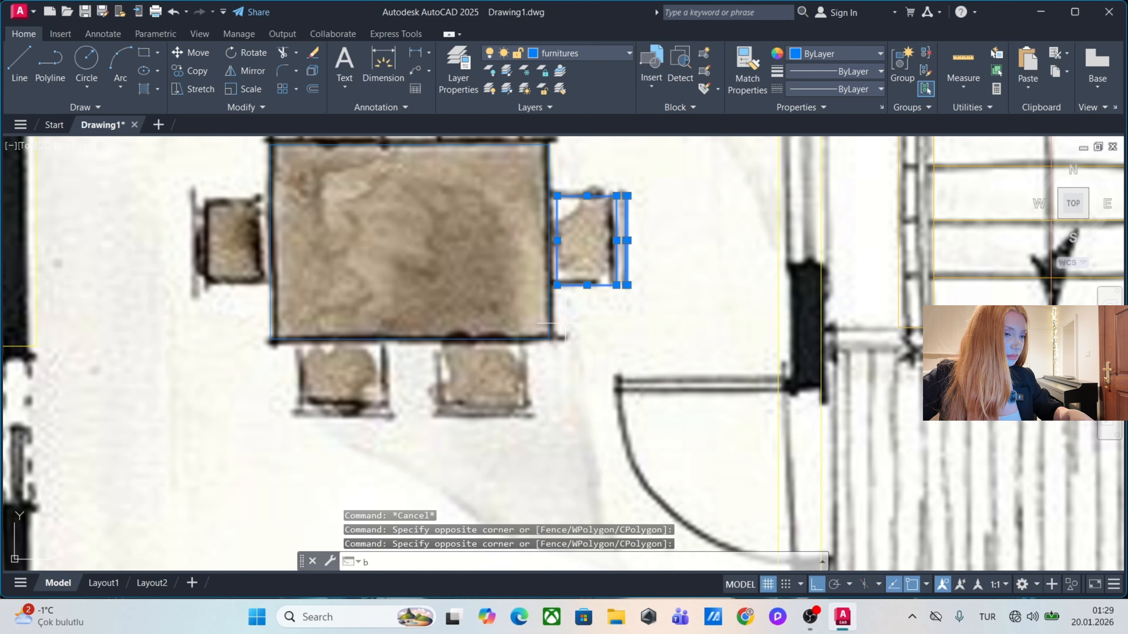
Define the chair's lines as a block named 1, with its base point at the seat's lower outer corner.
type("b")
key("Return")
left_click(376, 259)
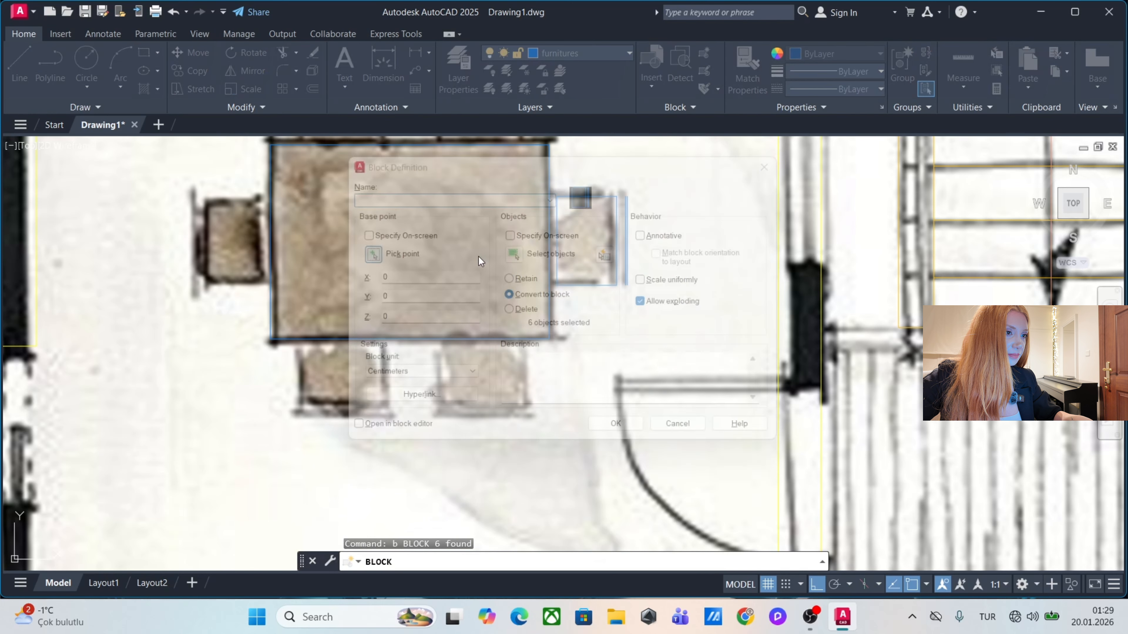
left_click(605, 268)
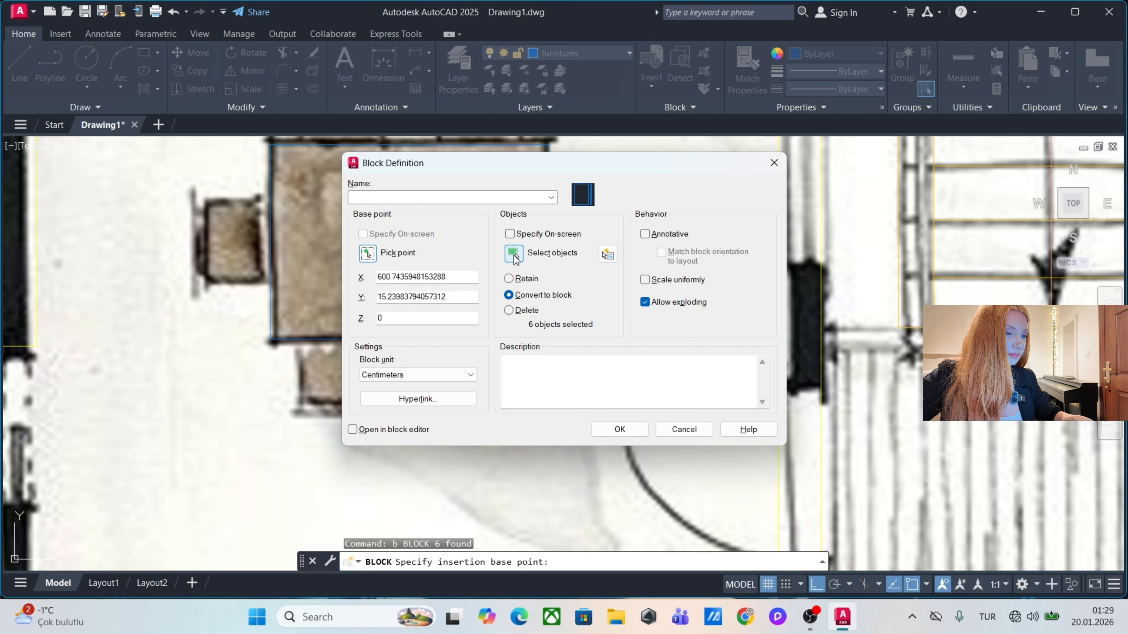
left_click(448, 198)
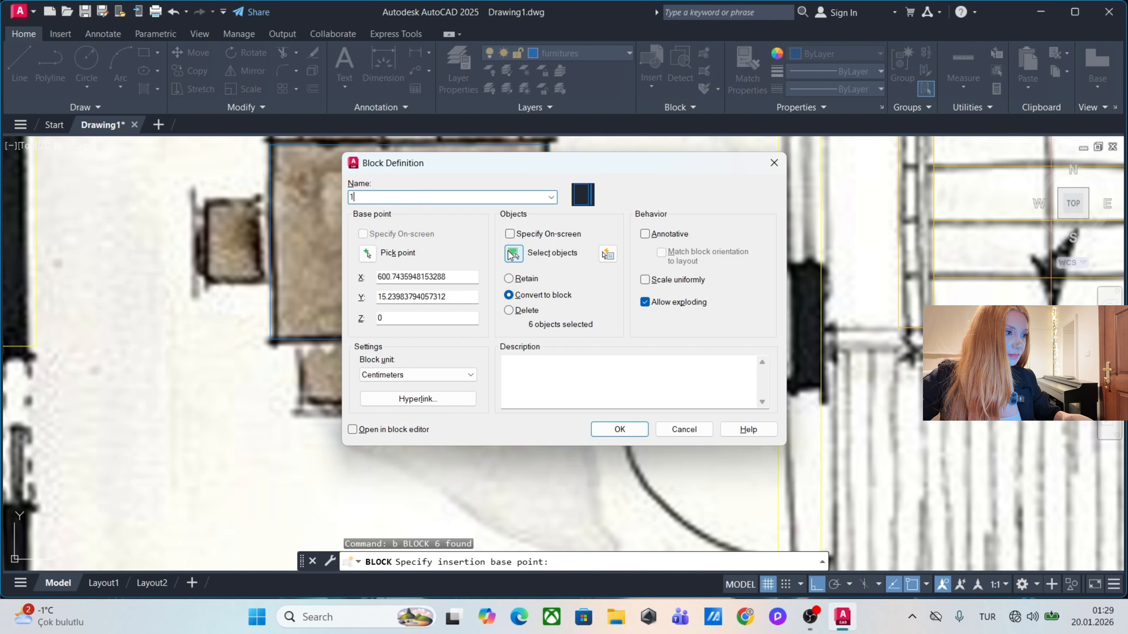
left_click(519, 258)
left_click(665, 184)
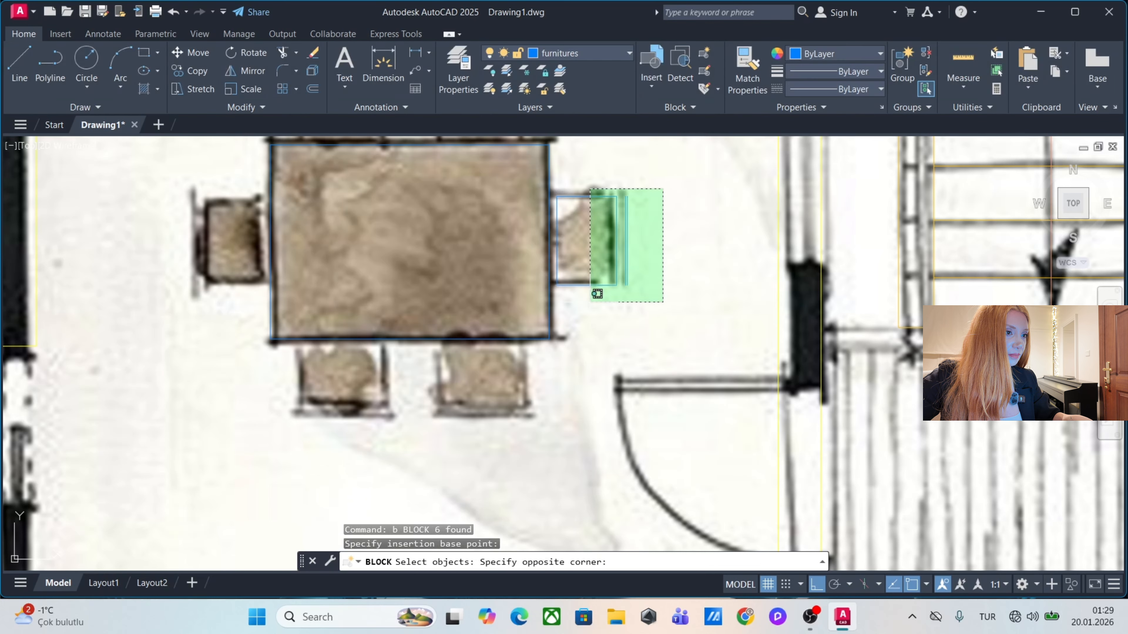
left_click(556, 302)
left_click(556, 260)
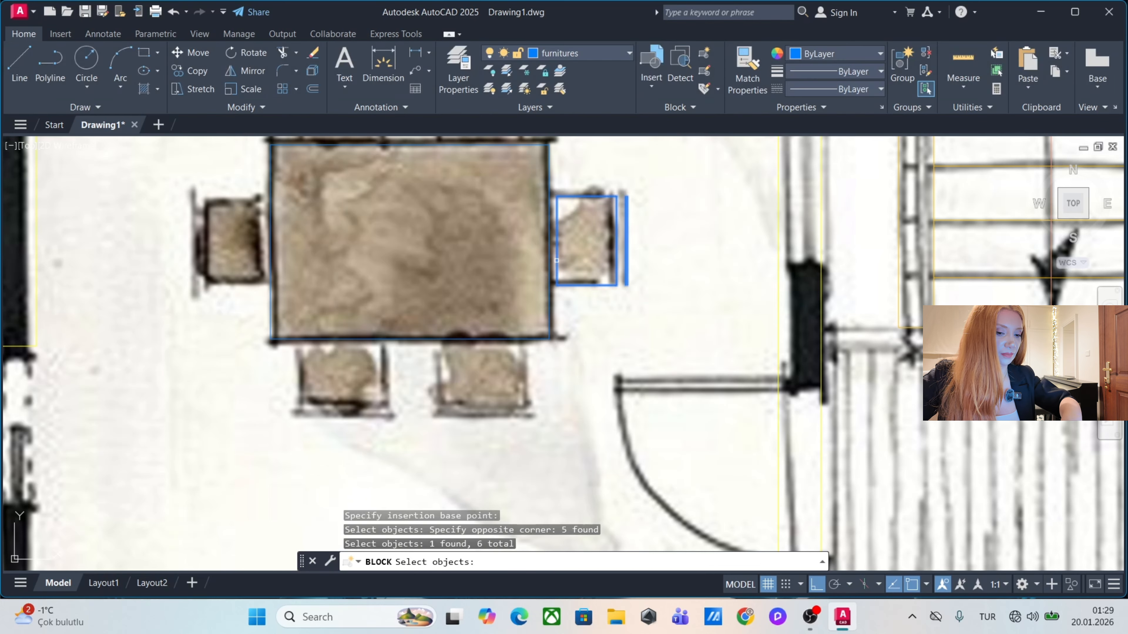
key("Return")
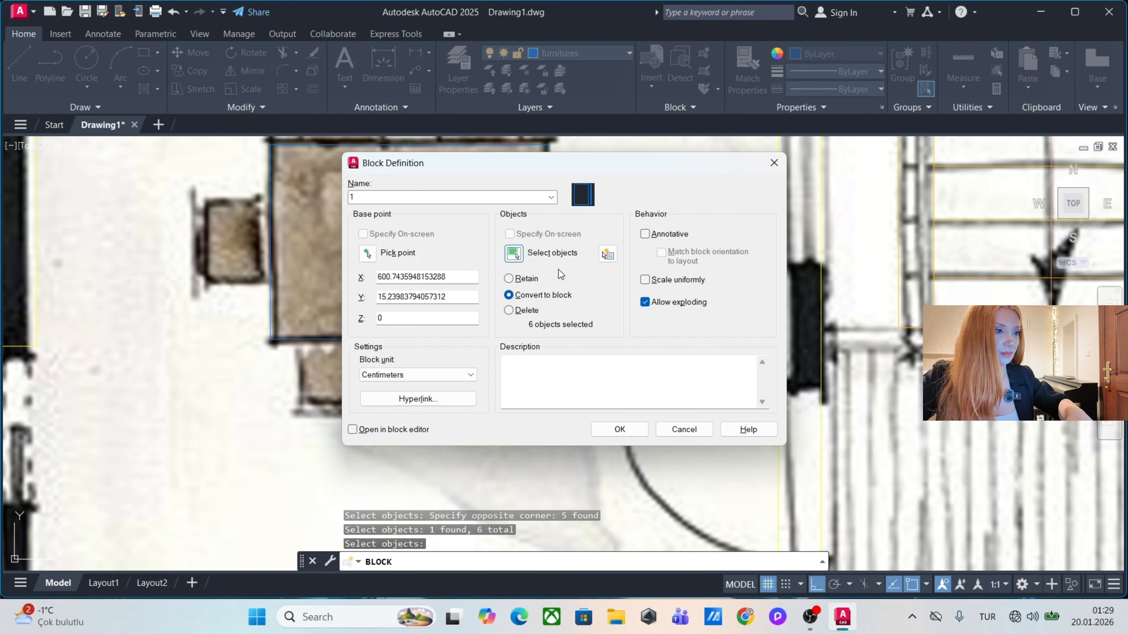
left_click(628, 427)
Copy the chair block with Ortho off onto the eastern chair below the dining table.
left_click(610, 279)
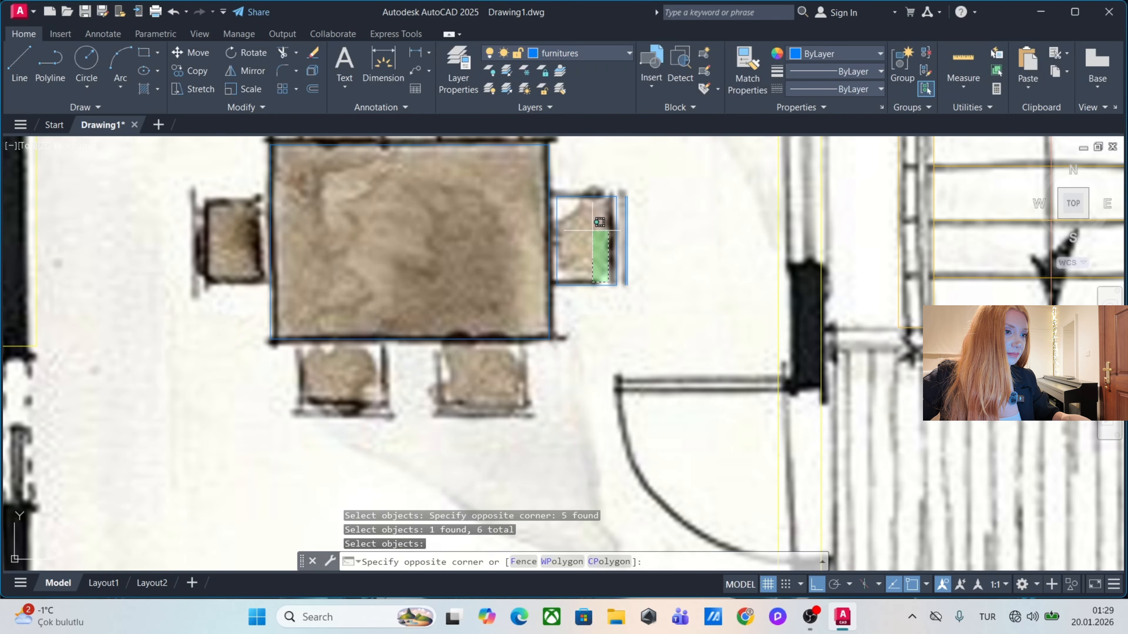
left_click(597, 181)
type("co")
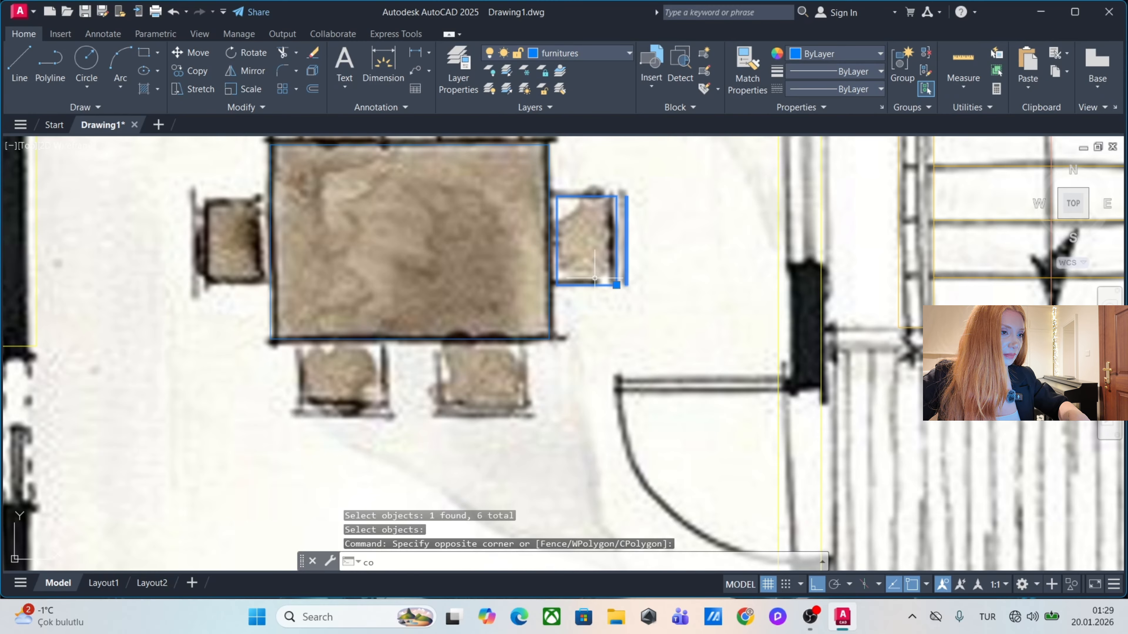
key("Return")
left_click(616, 284)
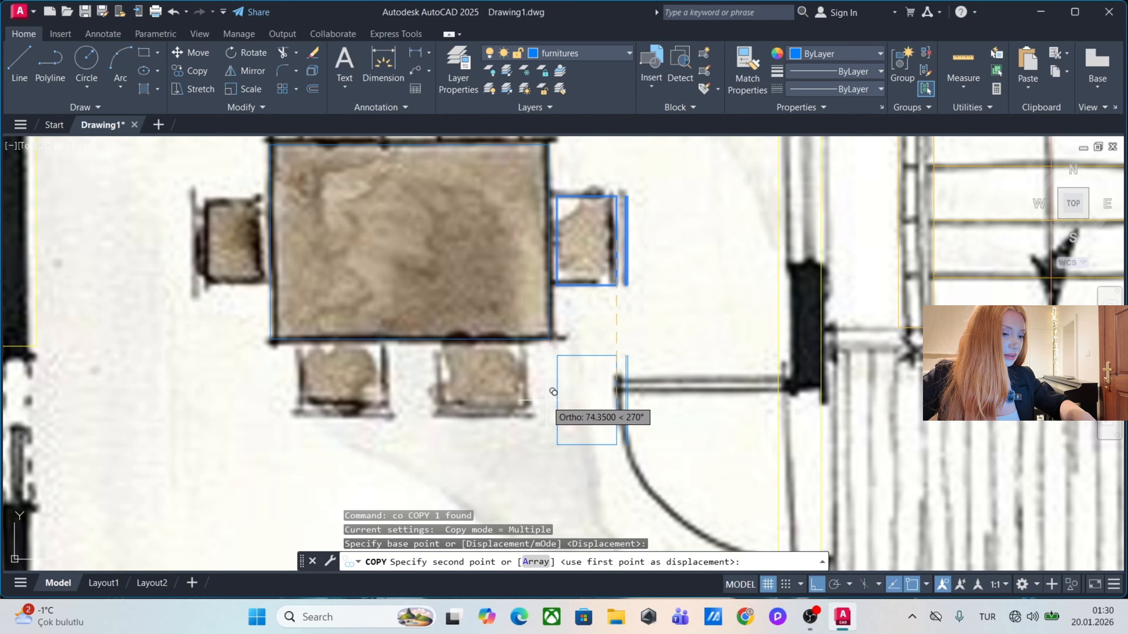
key("F8")
left_click(513, 400)
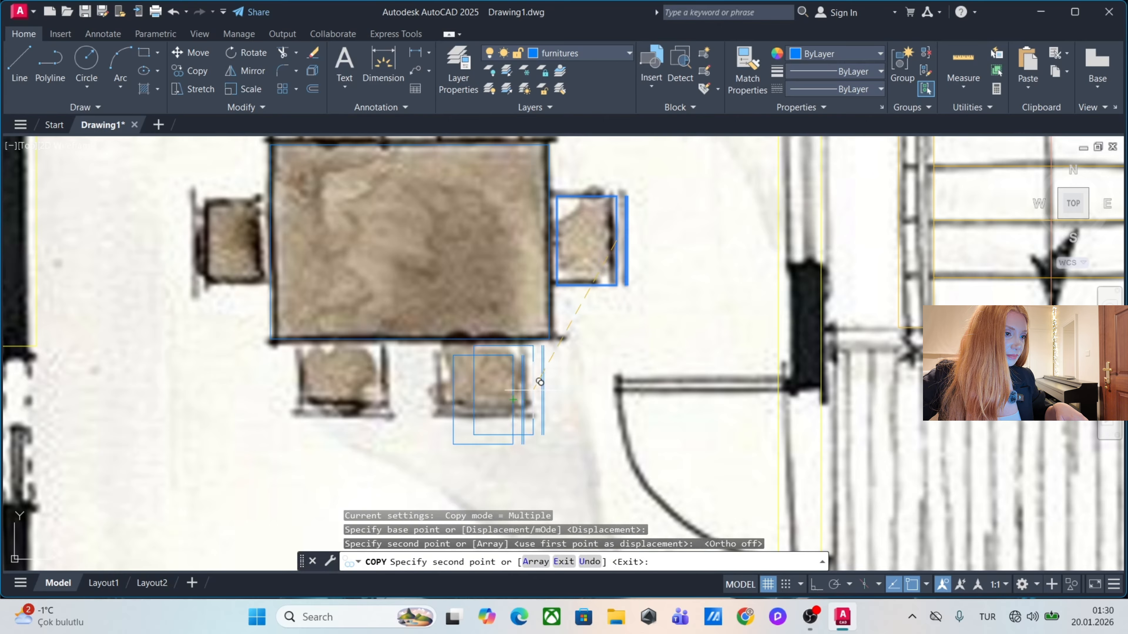
key("Escape")
Rotate the copied chair 90 degrees clockwise about its backrest's upper end, so that the backrest faces away from the table.
left_click(548, 383)
left_click(467, 405)
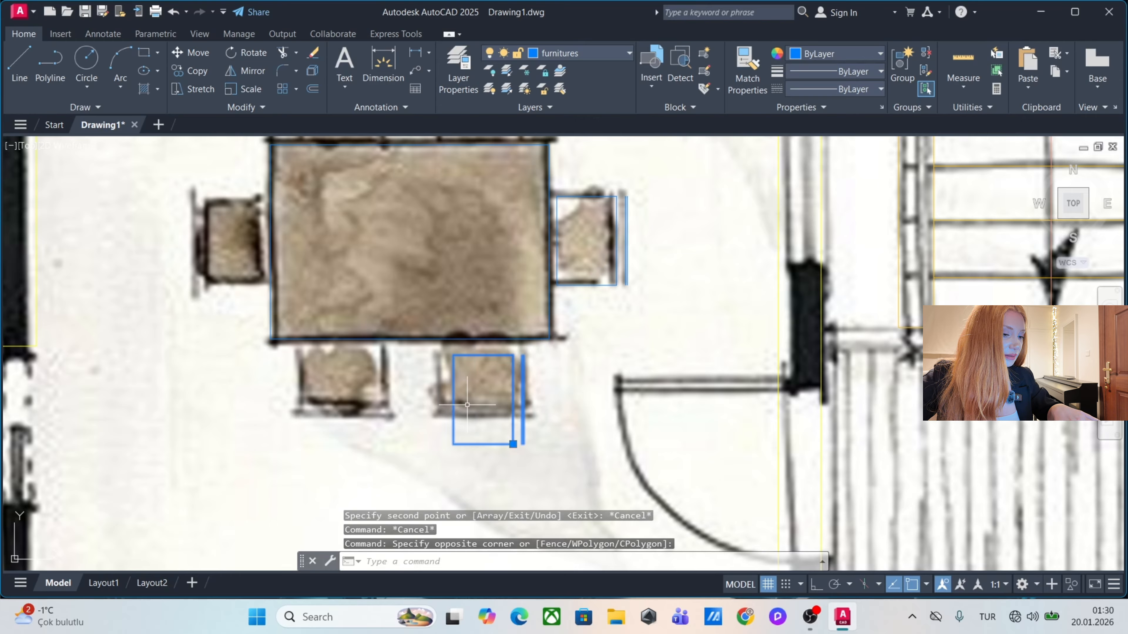
type("ro")
key("Return")
left_click(523, 356)
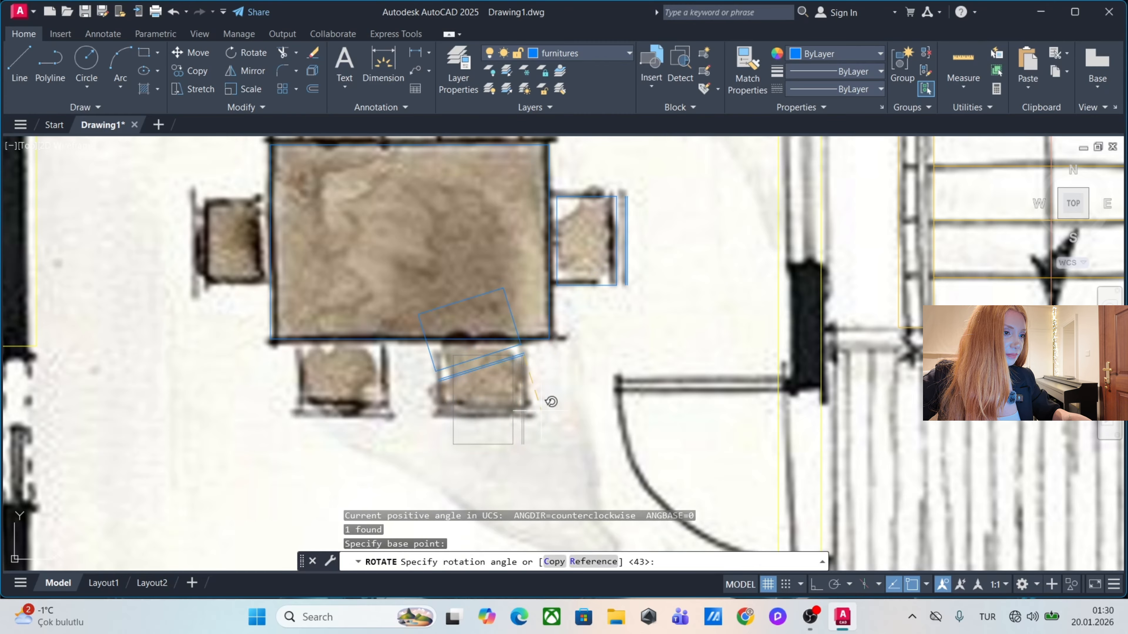
key("F8")
left_click(494, 355)
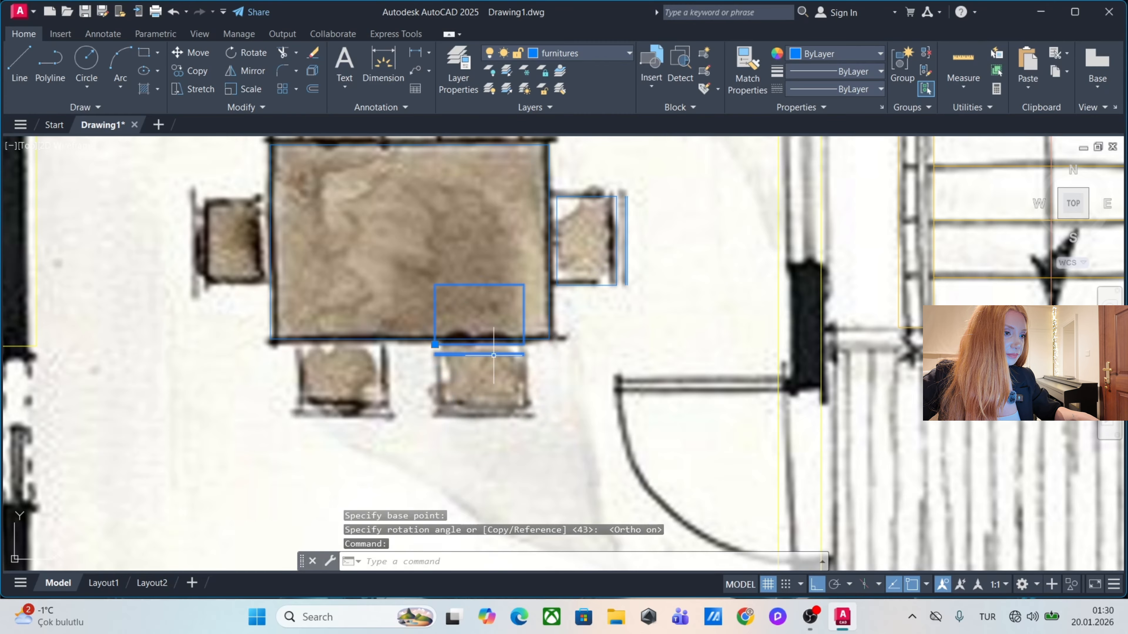
Move the rotated chair straight down onto the traced image's eastern chair below the table.
type("m")
key("Return")
left_click(524, 344)
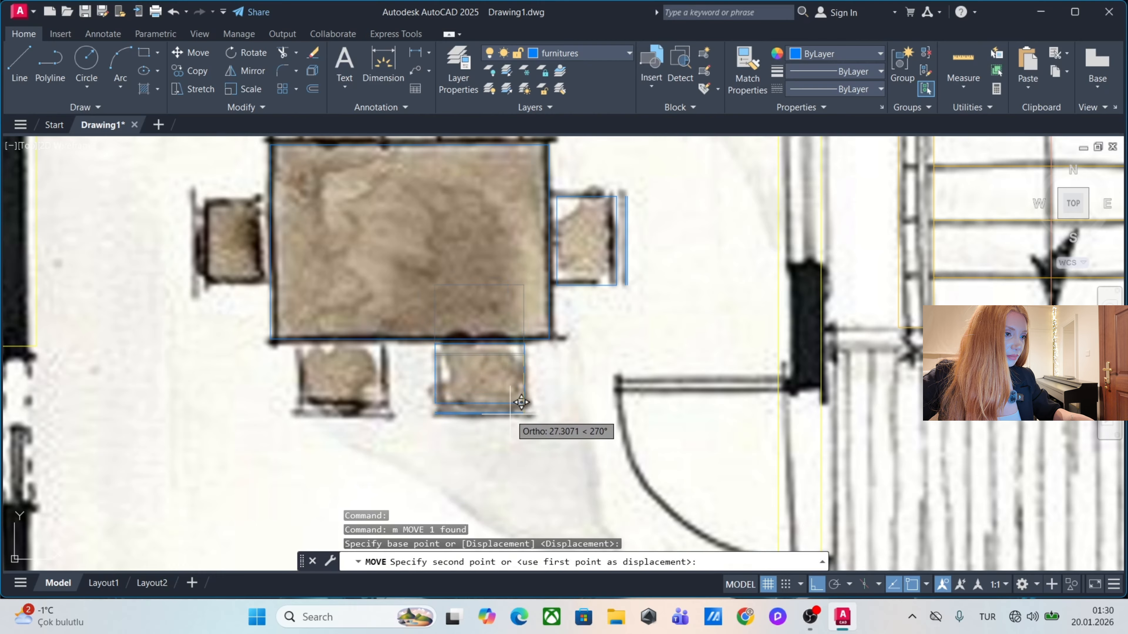
left_click(522, 409)
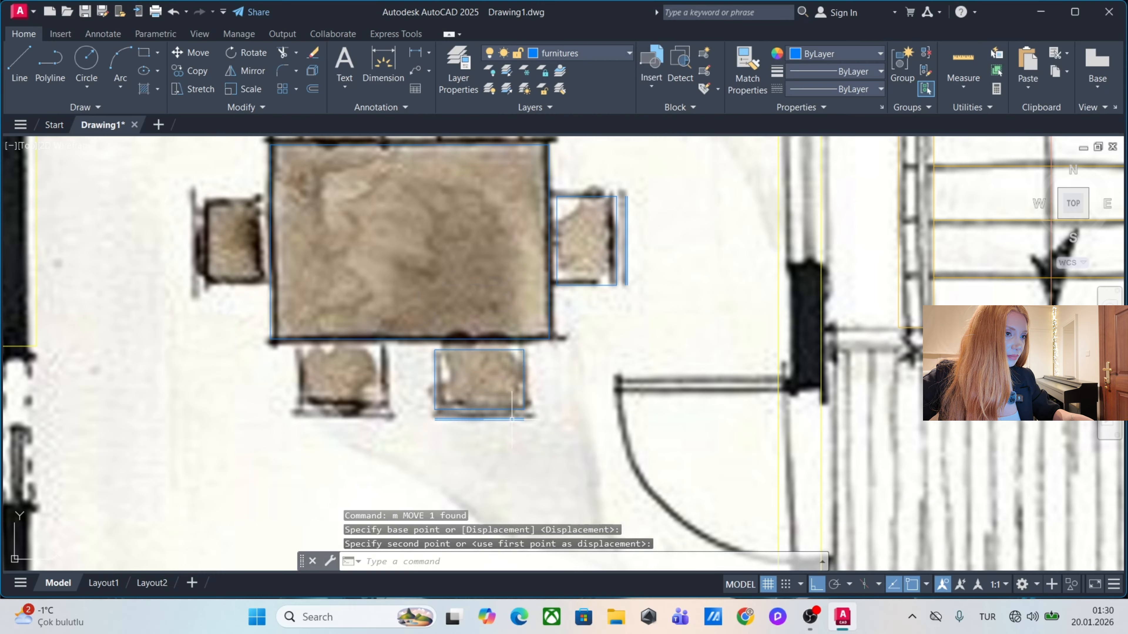
Copy the chair below the dining table about 62 units straight west onto the traced image's western chair.
middle_click_drag(515, 399, 603, 385)
left_click(600, 385)
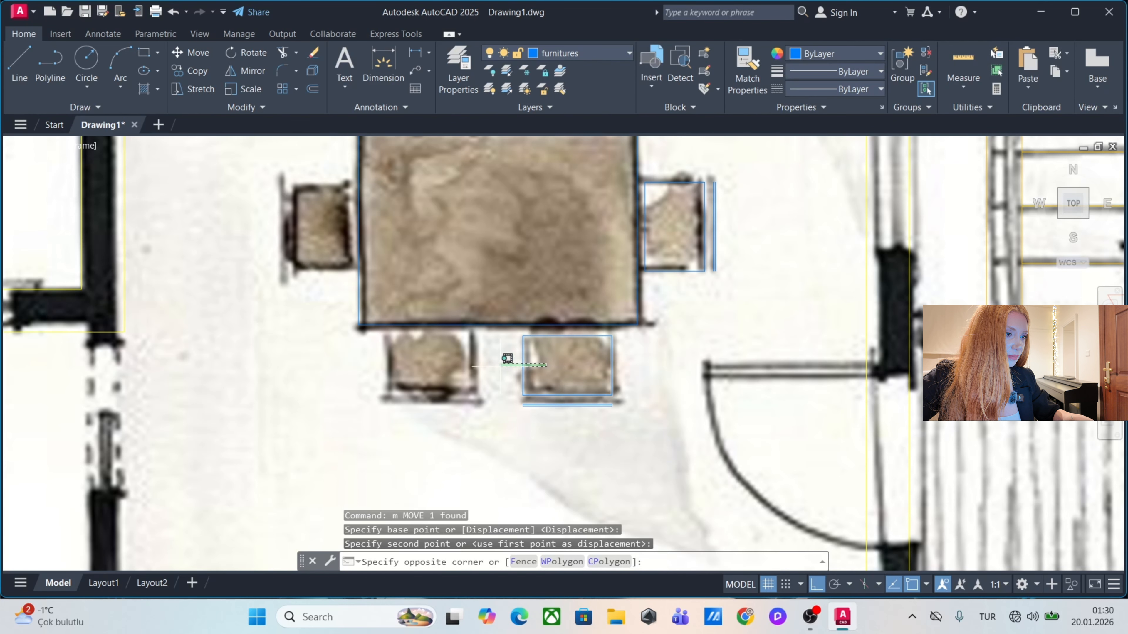
left_click(507, 360)
type("co")
key("Return")
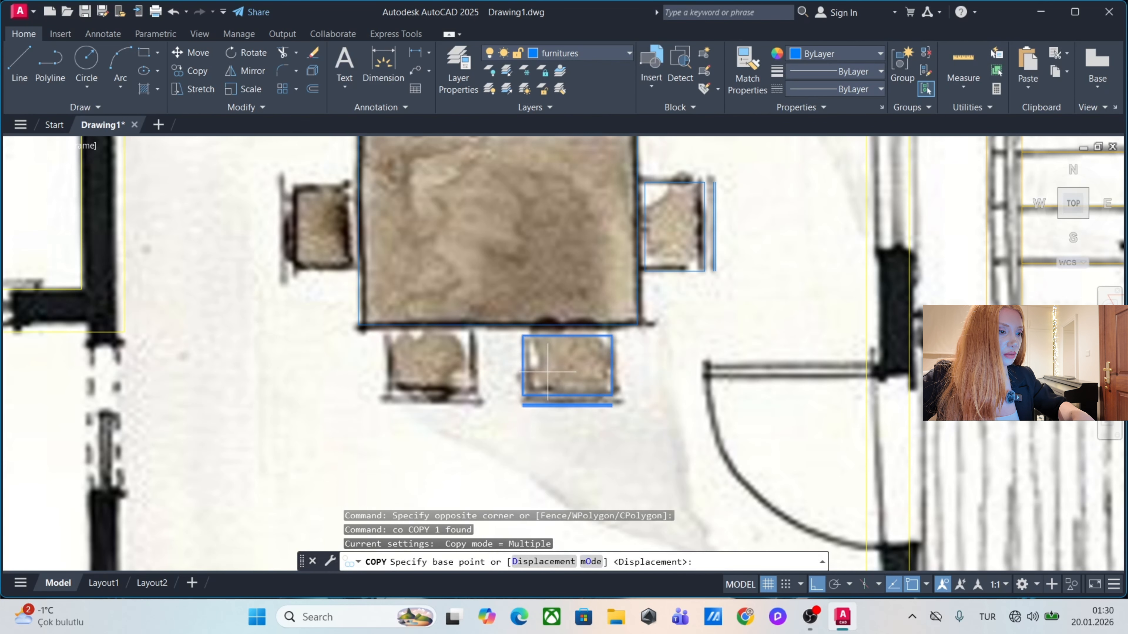
left_click(597, 383)
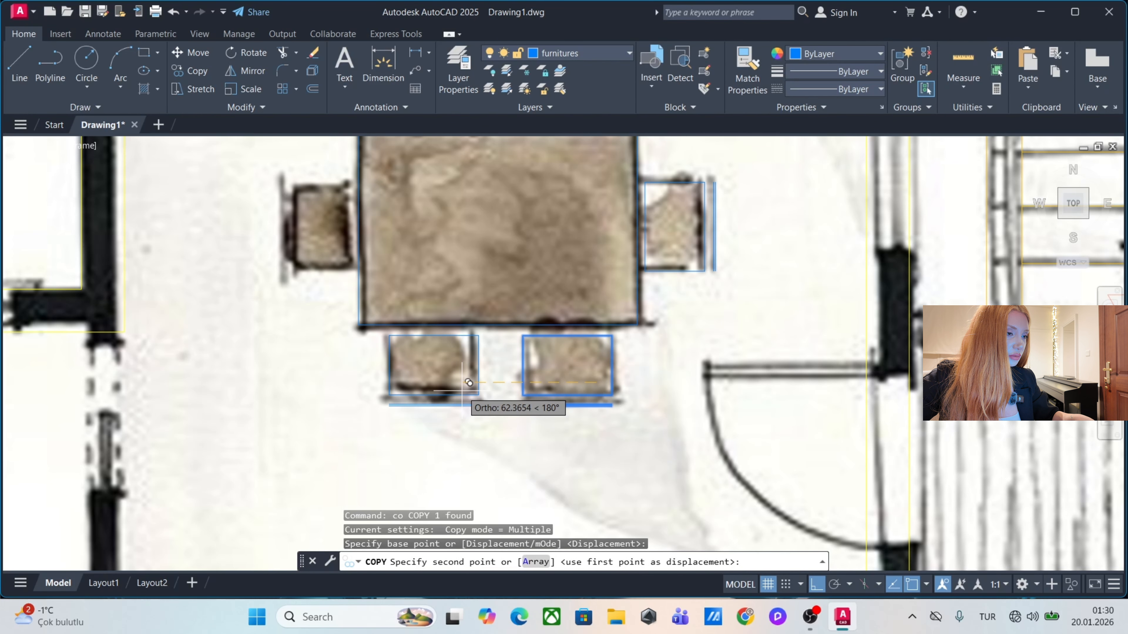
left_click(465, 383)
key("Escape")
key("Escape")
Mirror the two chairs below the table to its upper side across the table's horizontal midline, keeping the originals.
middle_click_drag(528, 366, 539, 401)
left_click(528, 404)
left_click(471, 403)
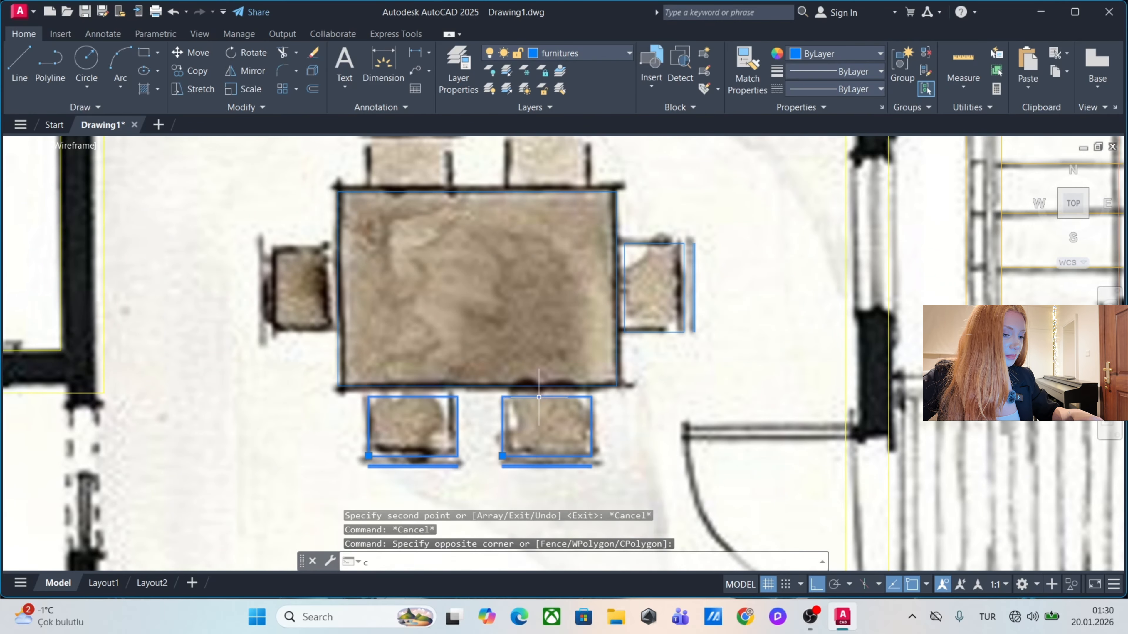
scroll(471, 397, "down", 2)
key("Escape")
type("mi")
key("Return")
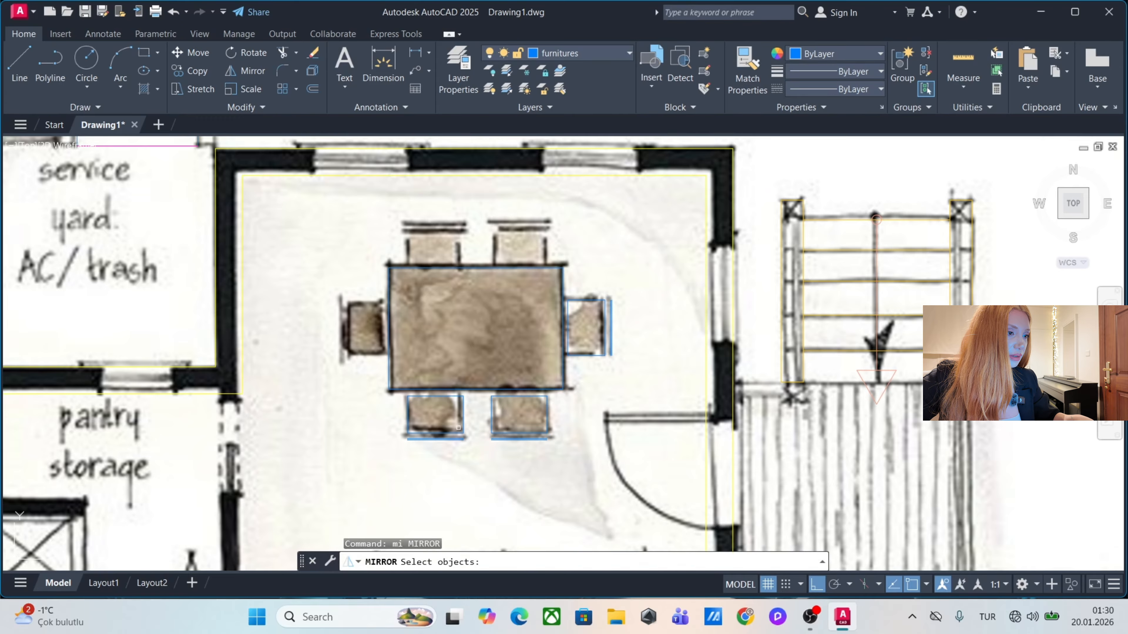
left_click(426, 416)
left_click(396, 333)
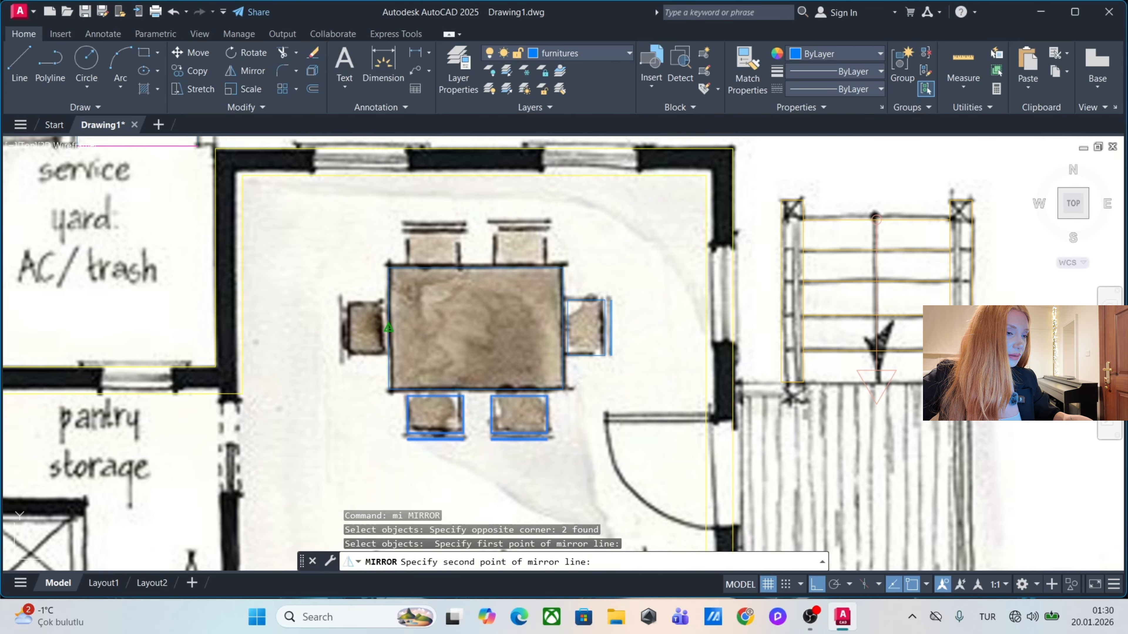
left_click(600, 339)
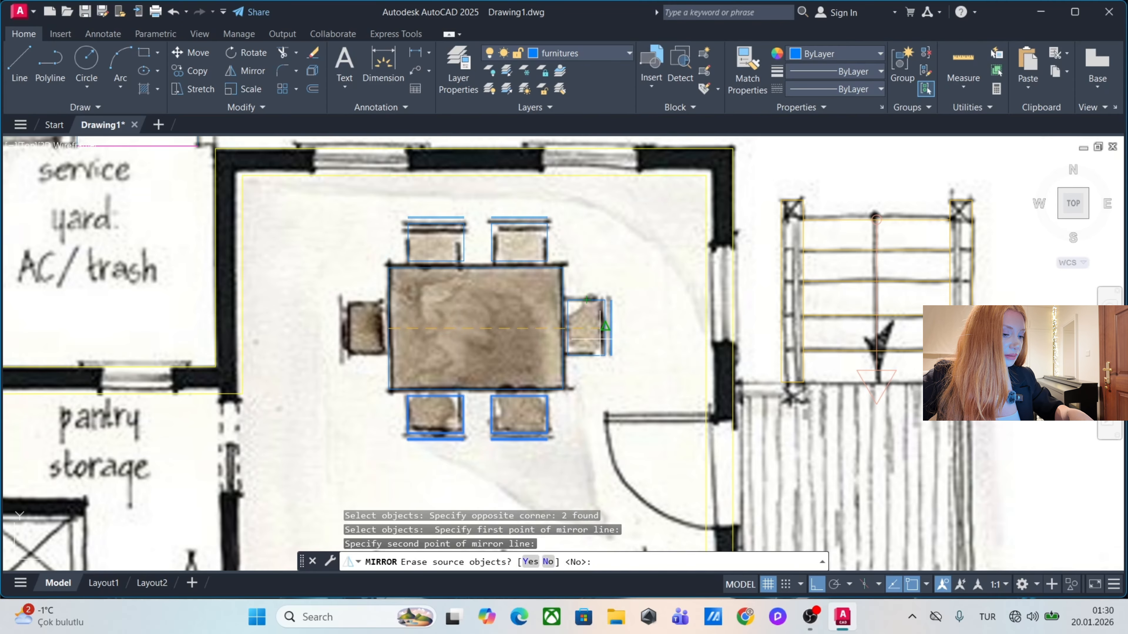
key("Return")
Mirror the eastern chair to the table's western side across the table's vertical midline, keeping the original.
type("c")
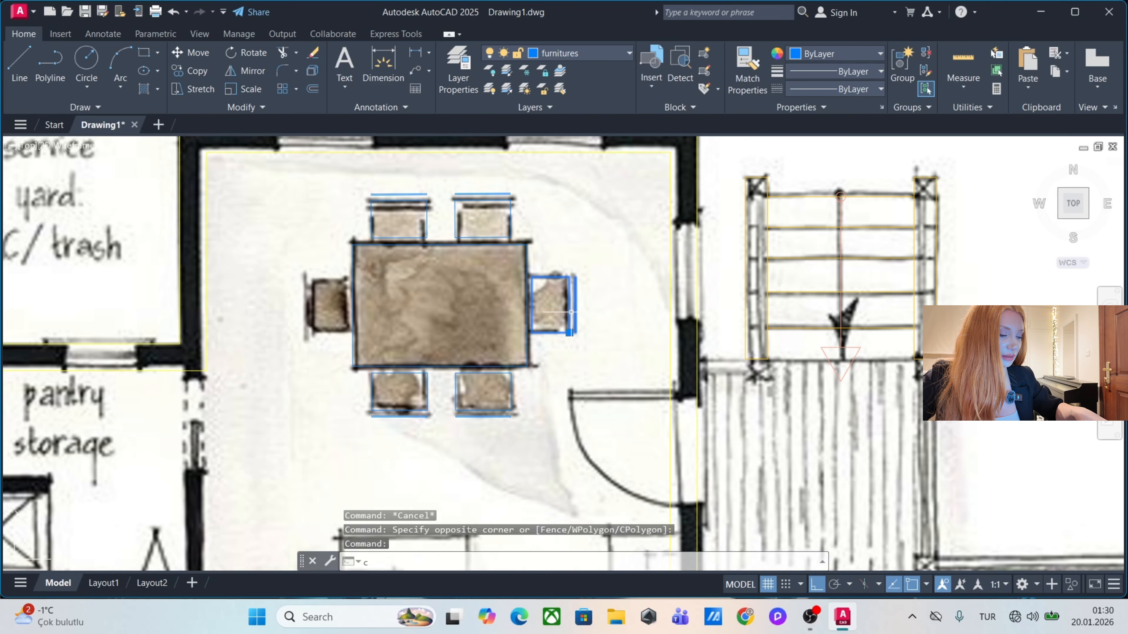
key("Escape")
key("Escape")
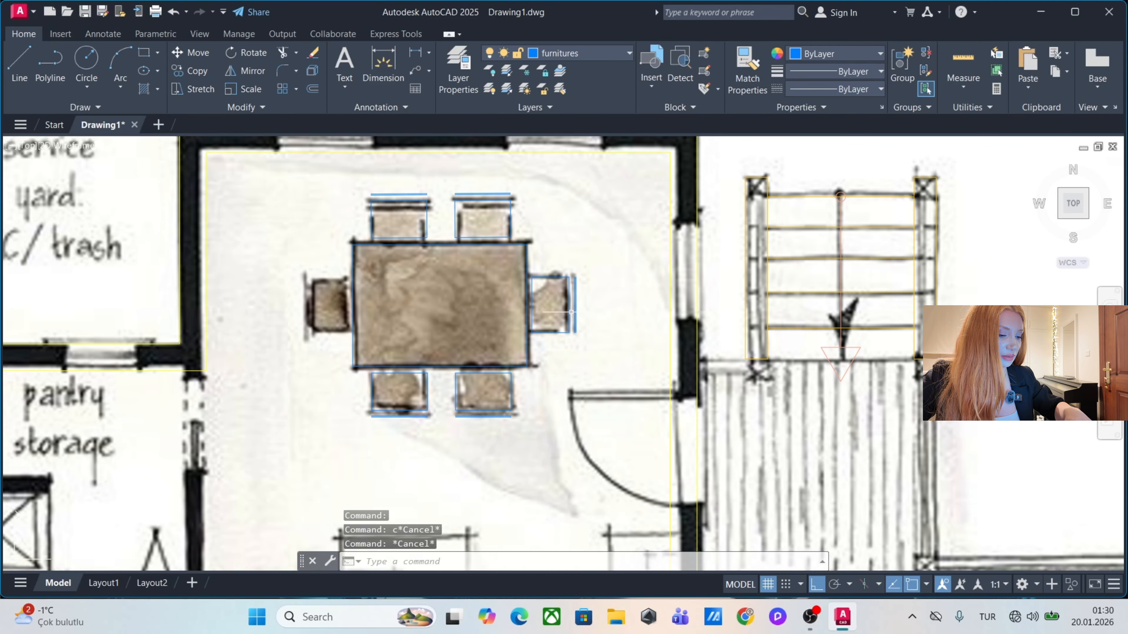
type("mi")
key("Return")
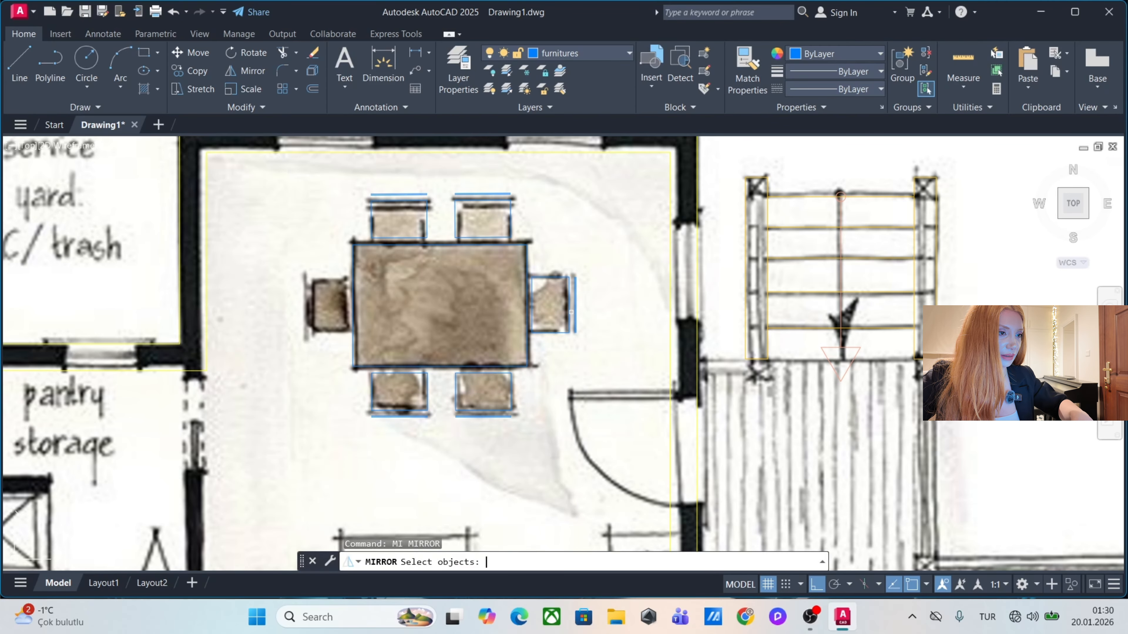
left_click(534, 317)
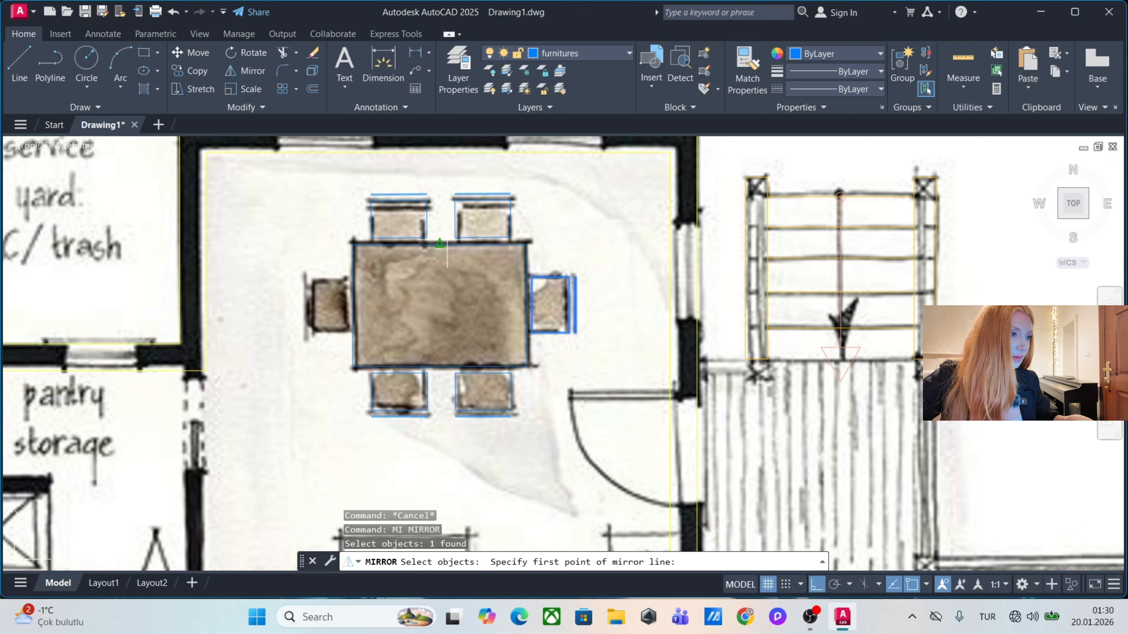
left_click(440, 243)
left_click(473, 337)
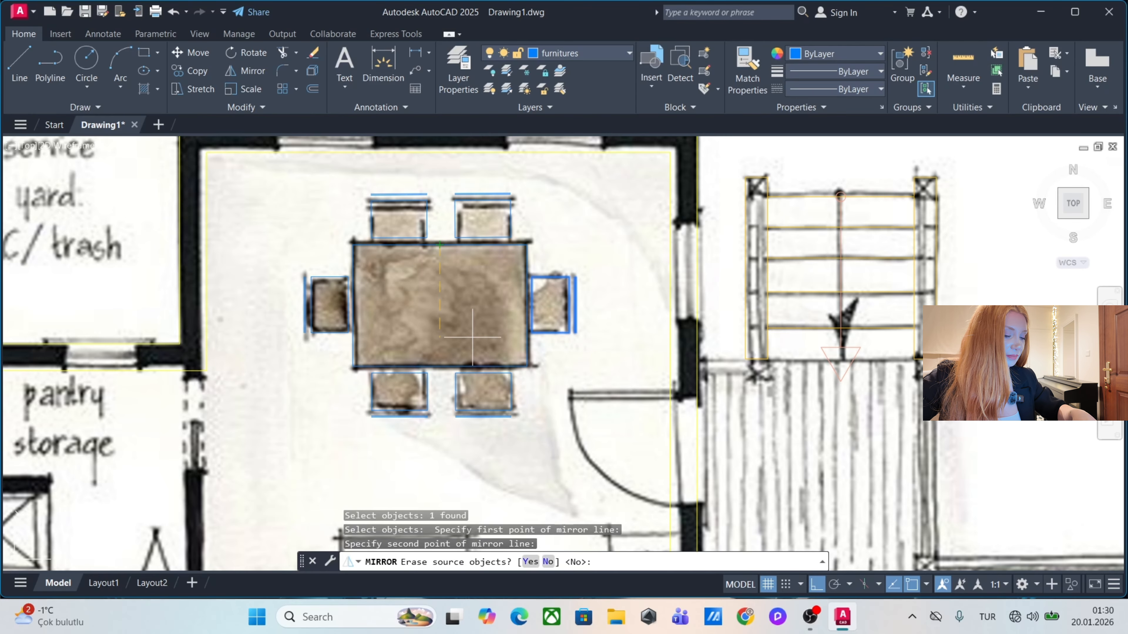
type("n")
key("Return")
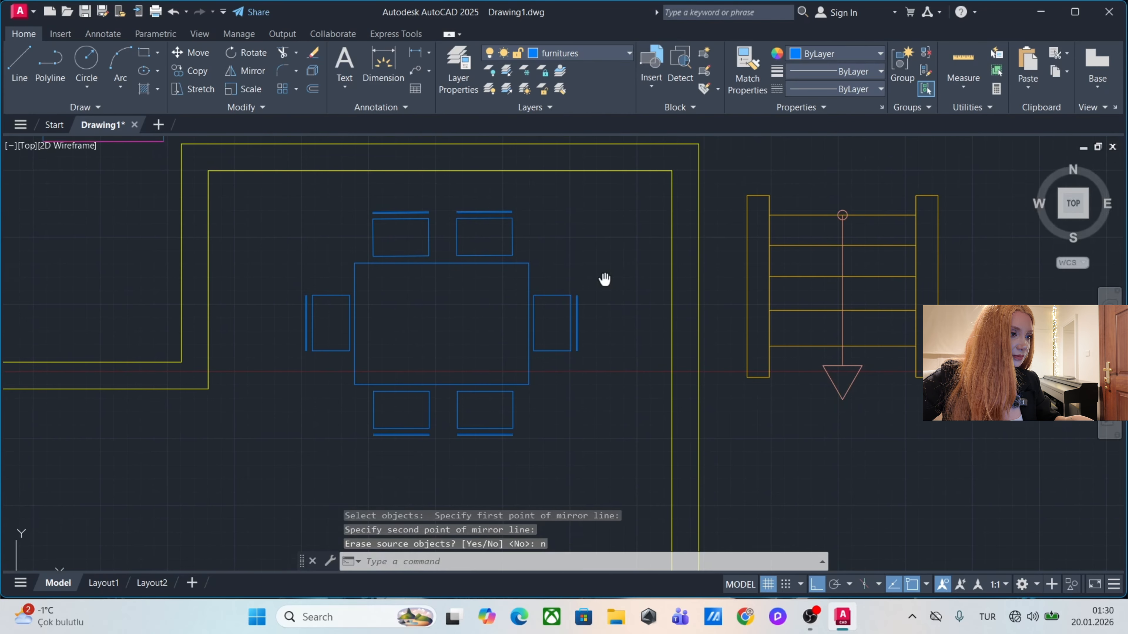
Define the dining table and its six chairs as a block named 2, with the base point at the table's lower-left corner.
middle_click_drag(604, 277, 717, 256)
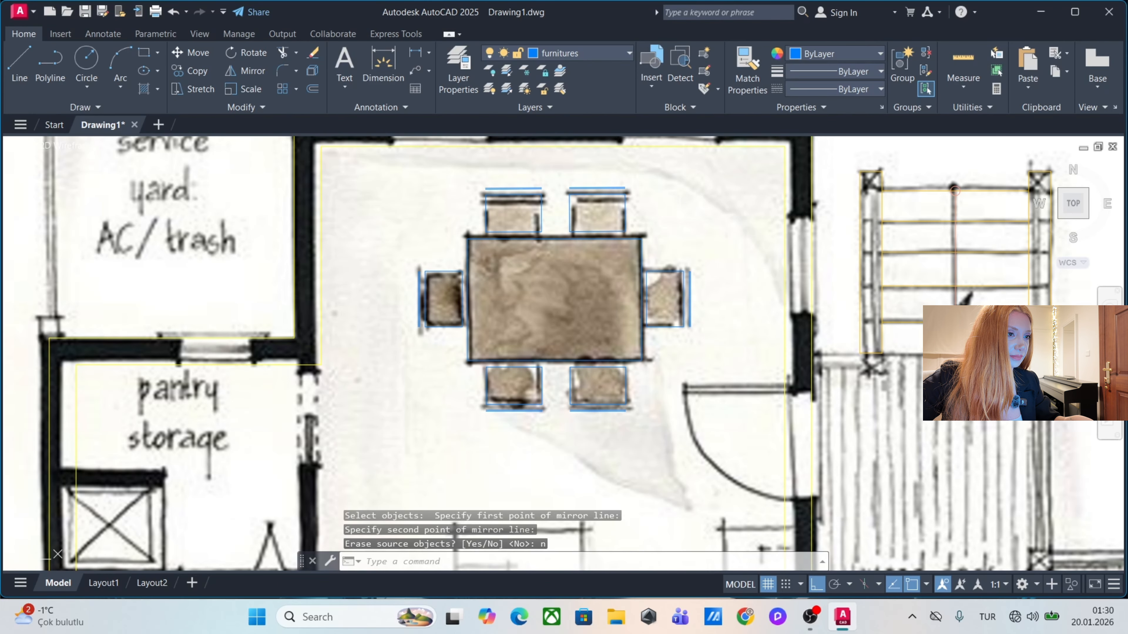
scroll(577, 267, "down", 2)
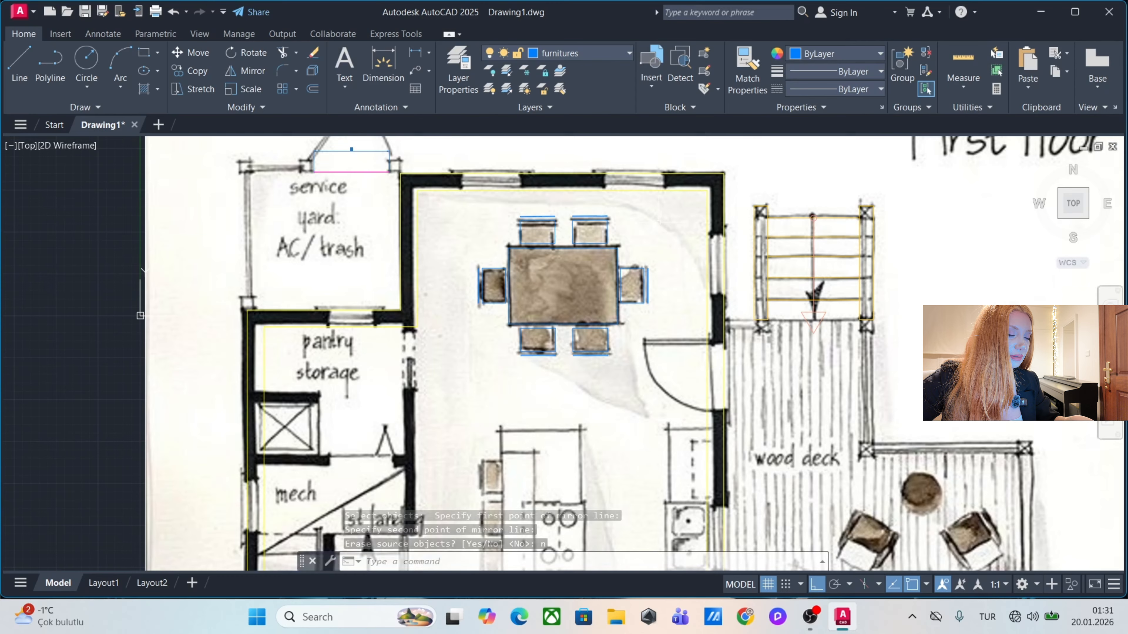
left_click(659, 221)
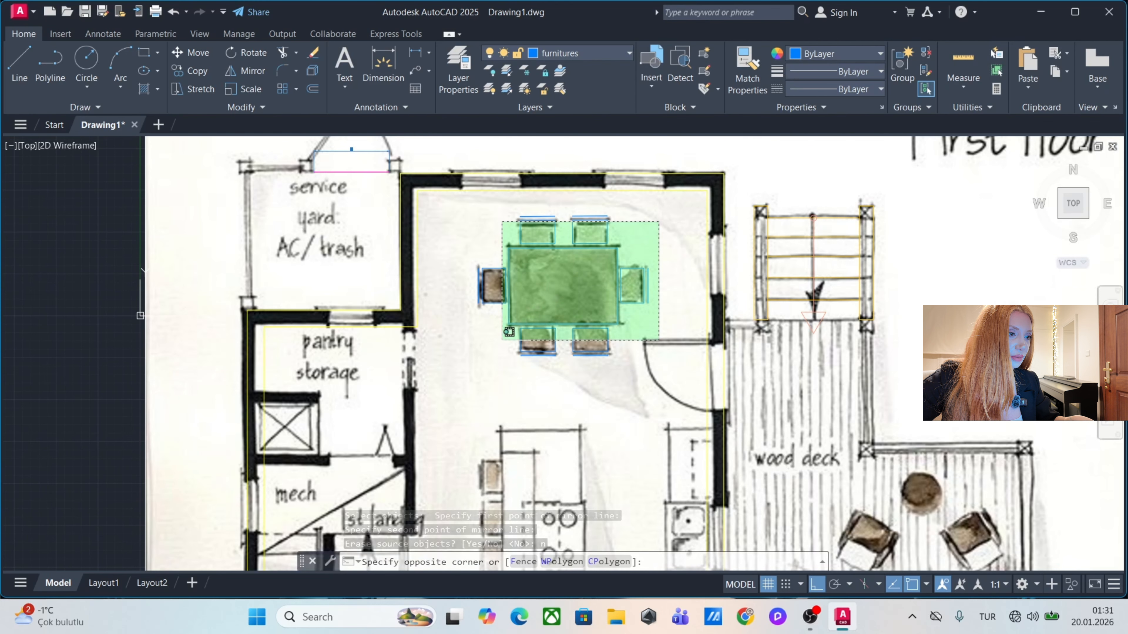
left_click(502, 340)
type("b")
key("Return")
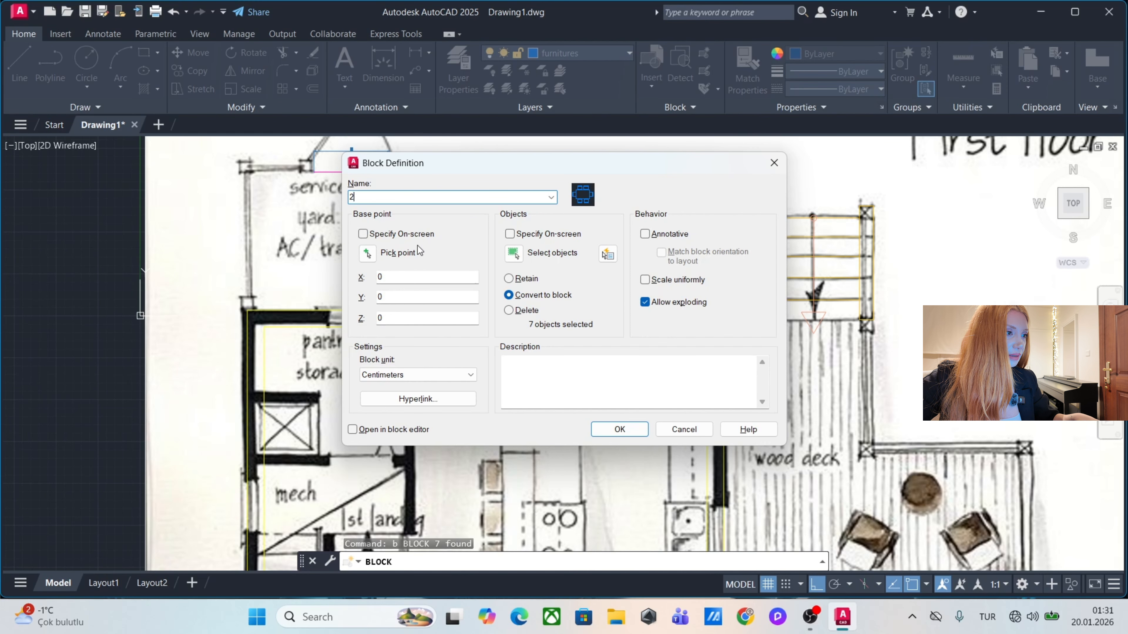
left_click(368, 254)
left_click(509, 324)
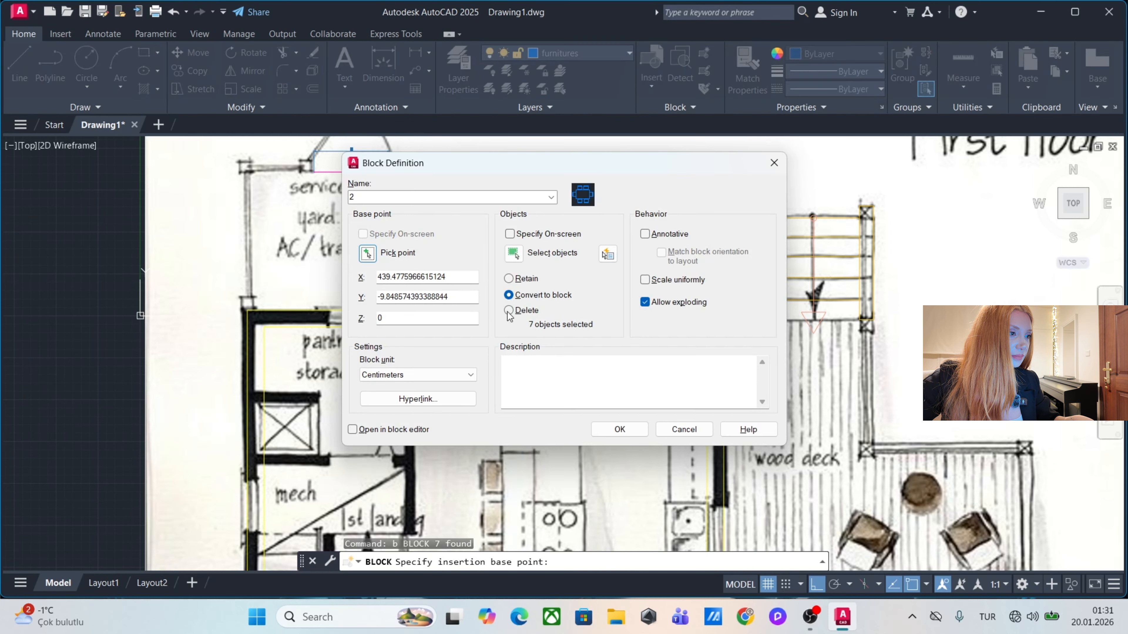
left_click(514, 254)
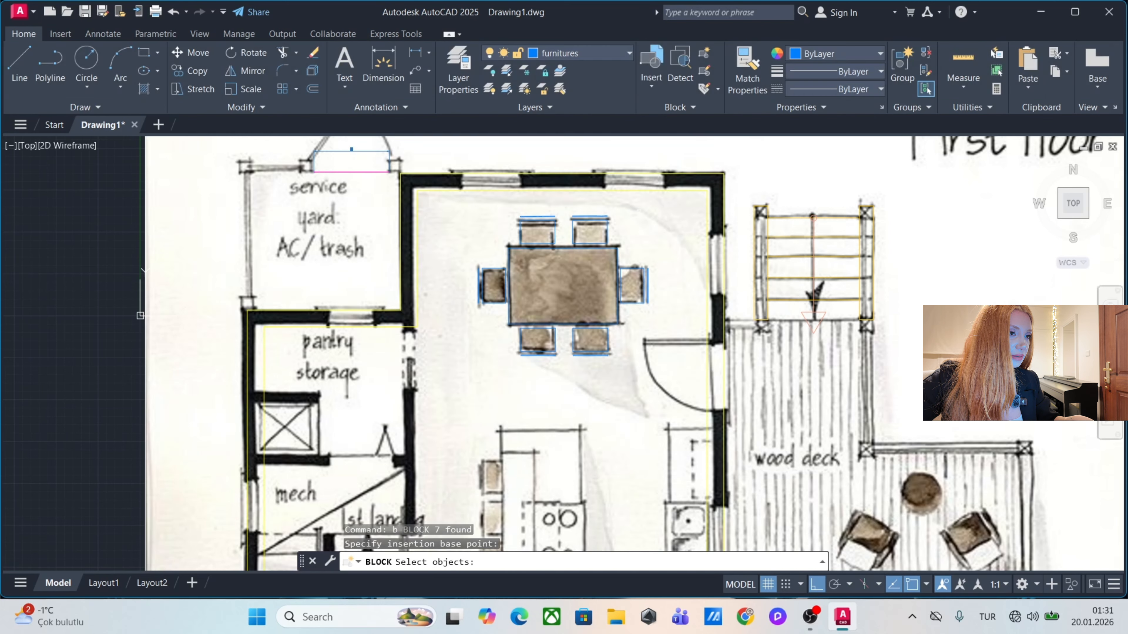
left_click(642, 211)
left_click(470, 376)
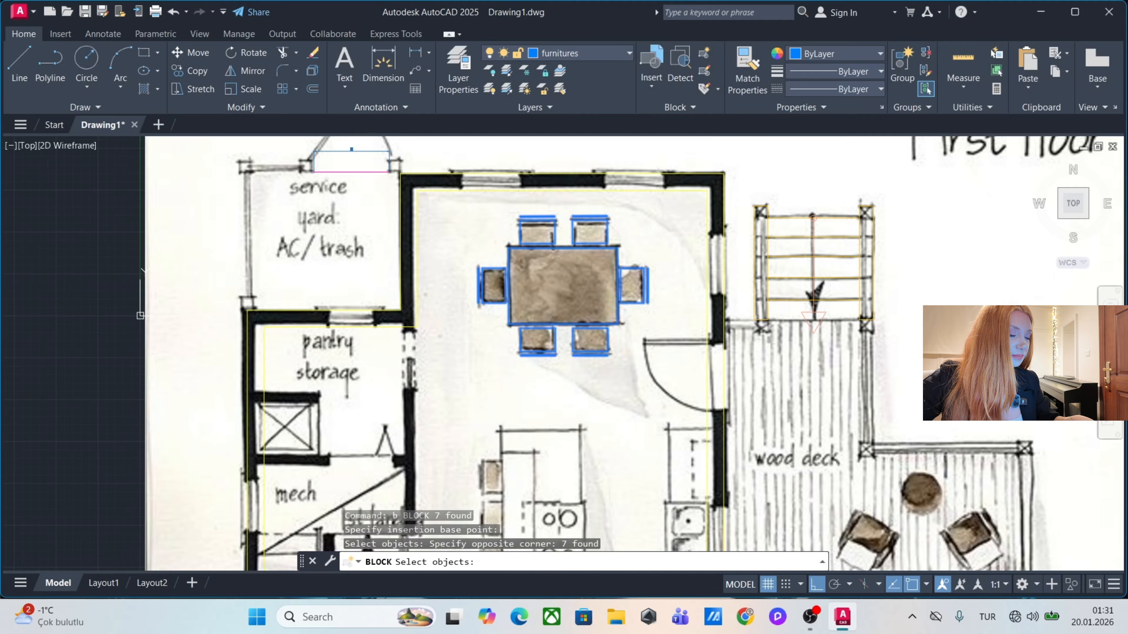
key("Return")
left_click(620, 429)
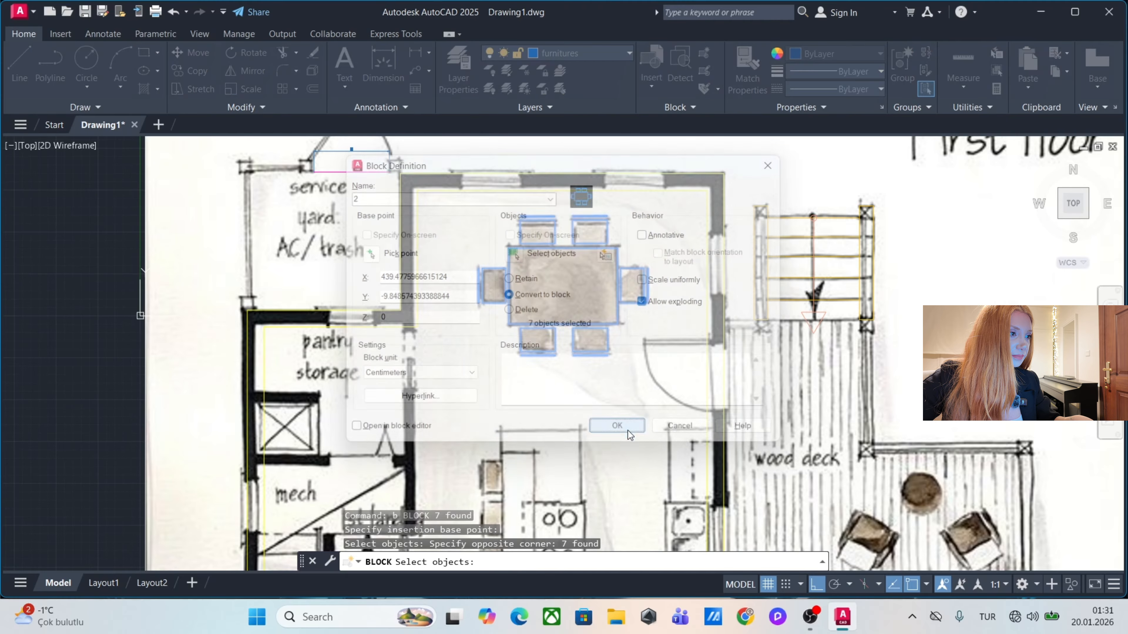
Assign the rectangular outline around the floor plan image to the annotation layer and make that layer current.
middle_click_drag(606, 299, 609, 319)
middle_click_drag(608, 319, 584, 304)
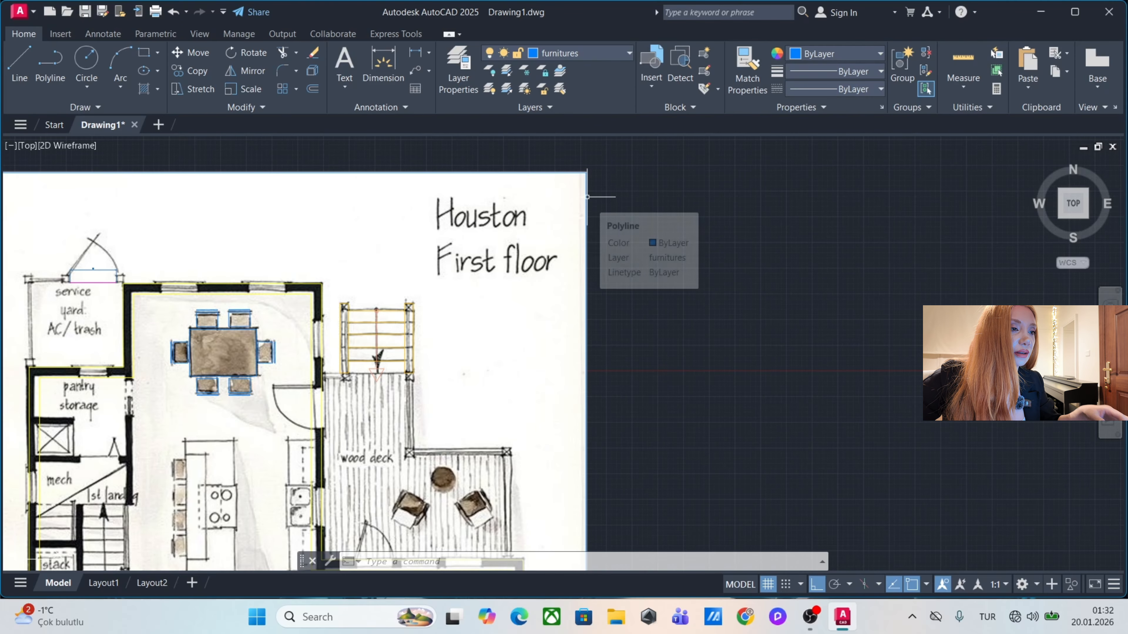
left_click(587, 196)
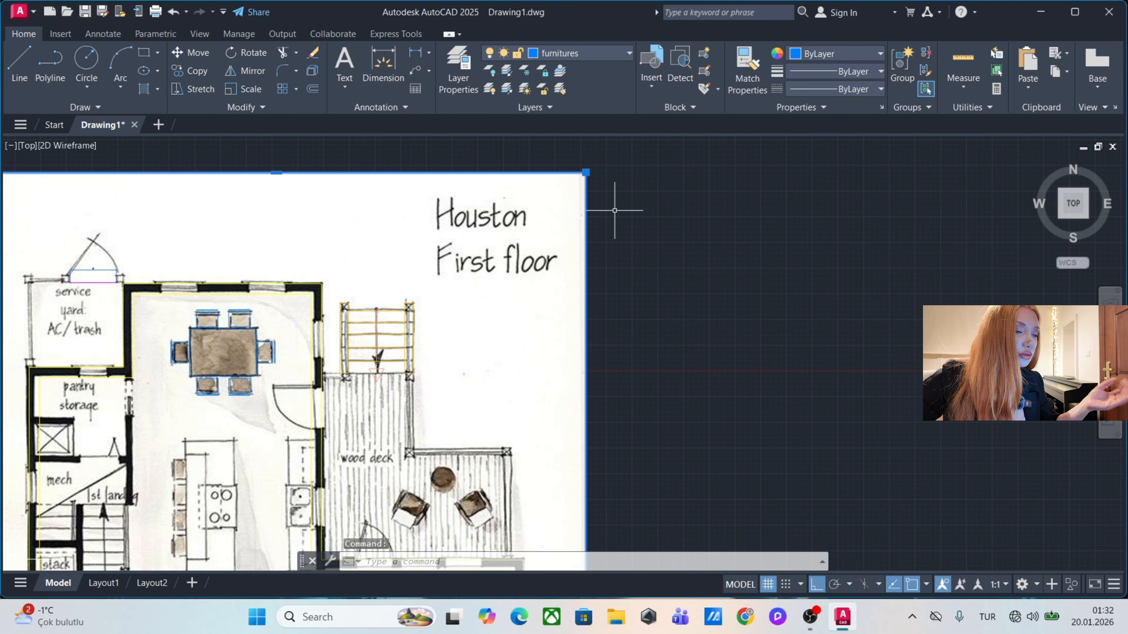
left_click(619, 51)
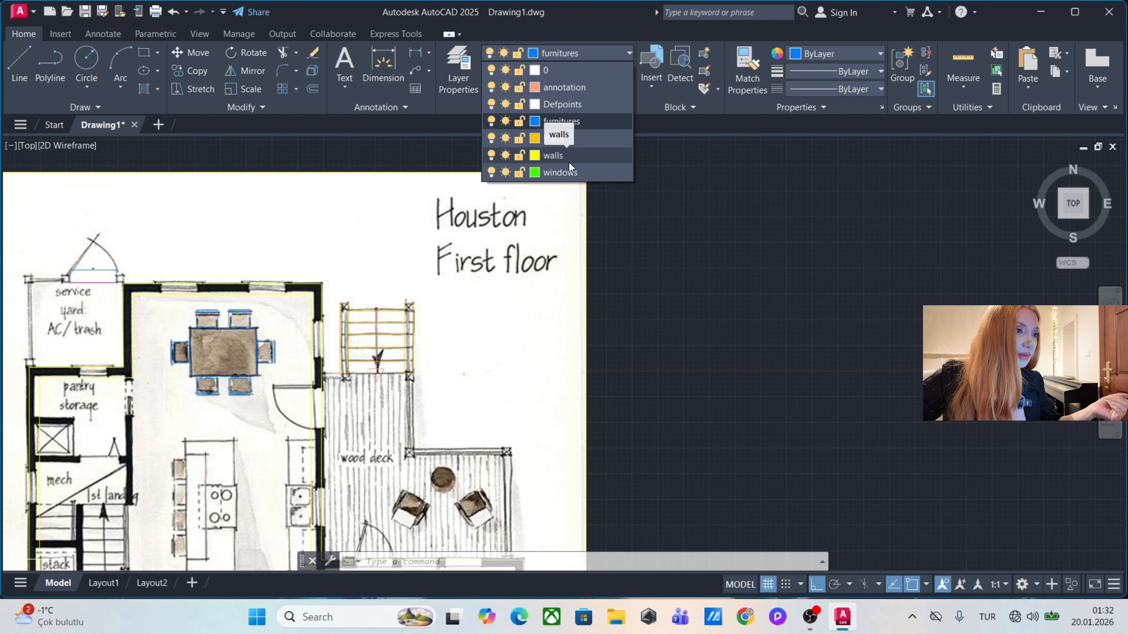
left_click(578, 88)
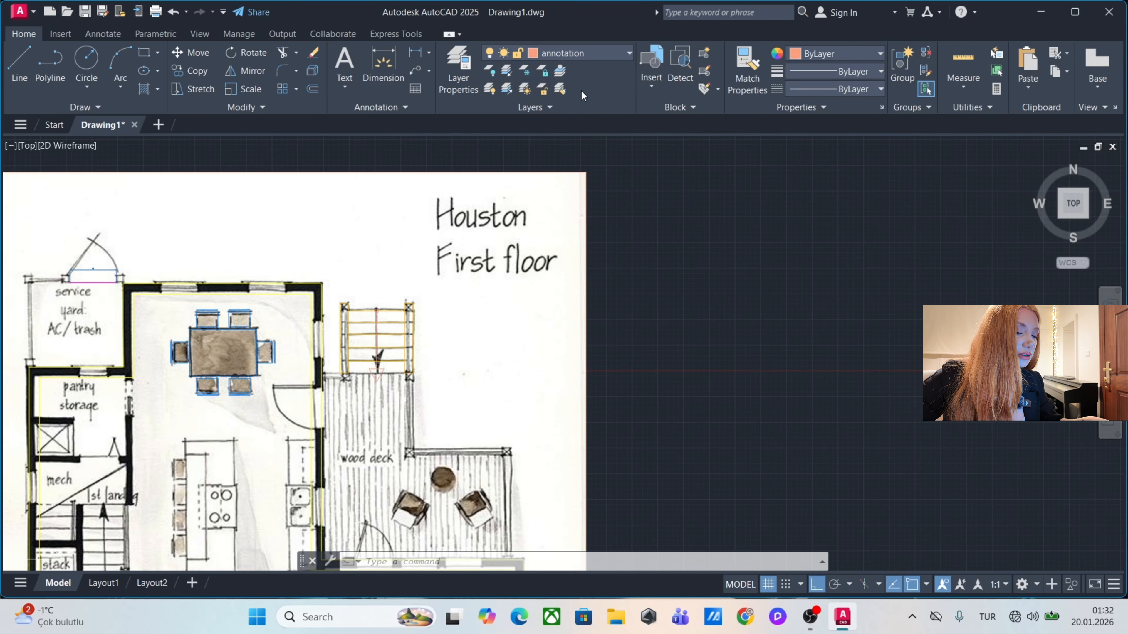
key("Escape")
key("Escape")
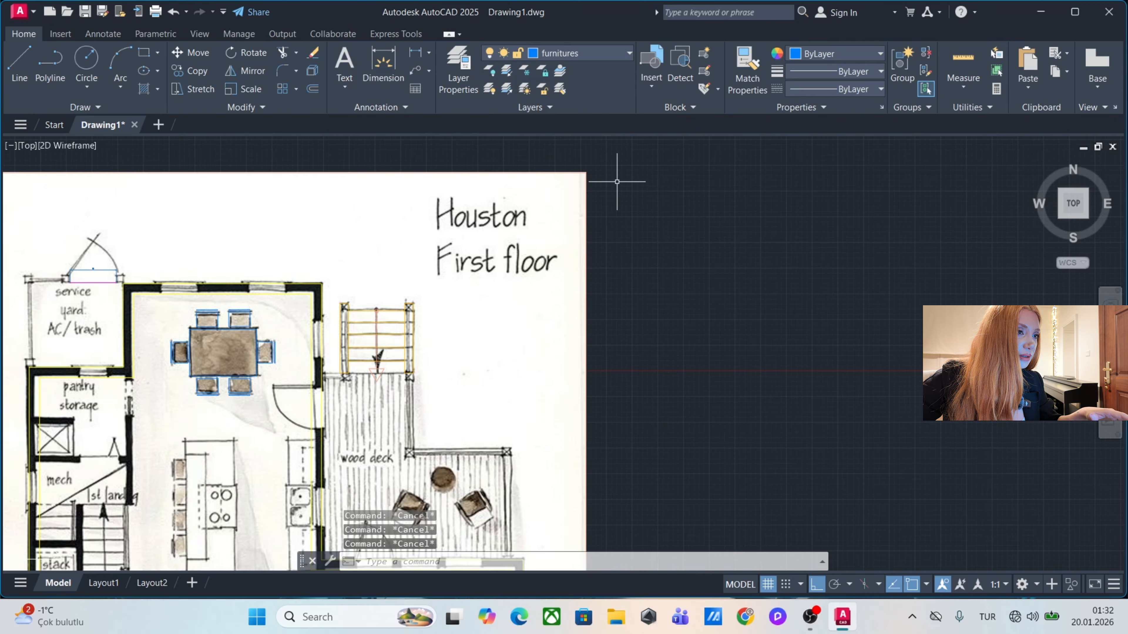
left_click(586, 173)
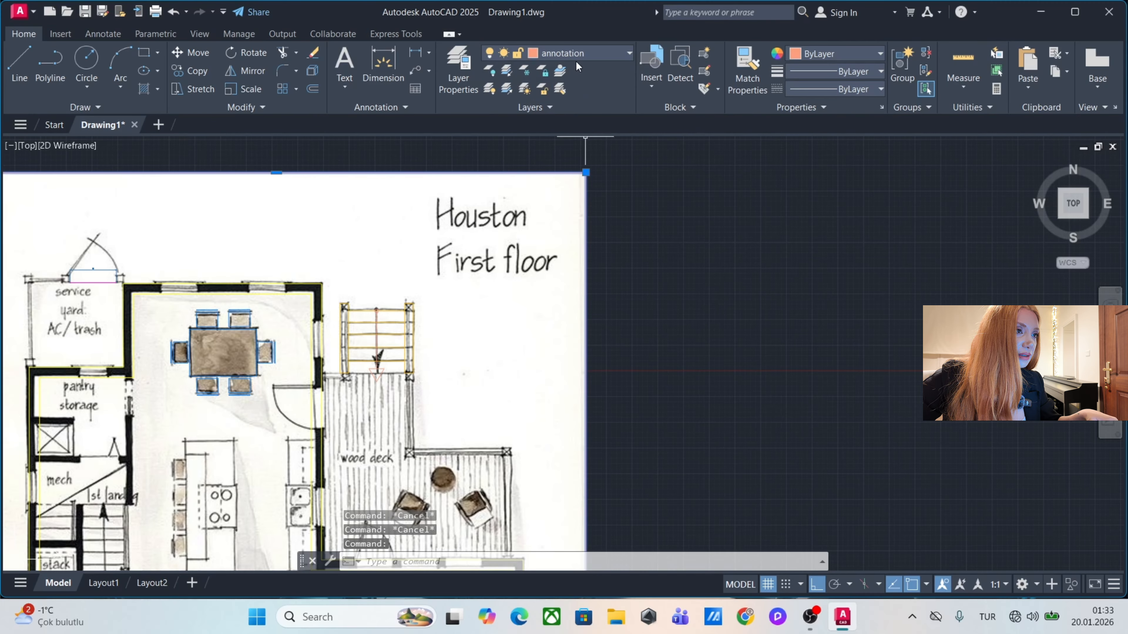
left_click(562, 73)
key("Escape")
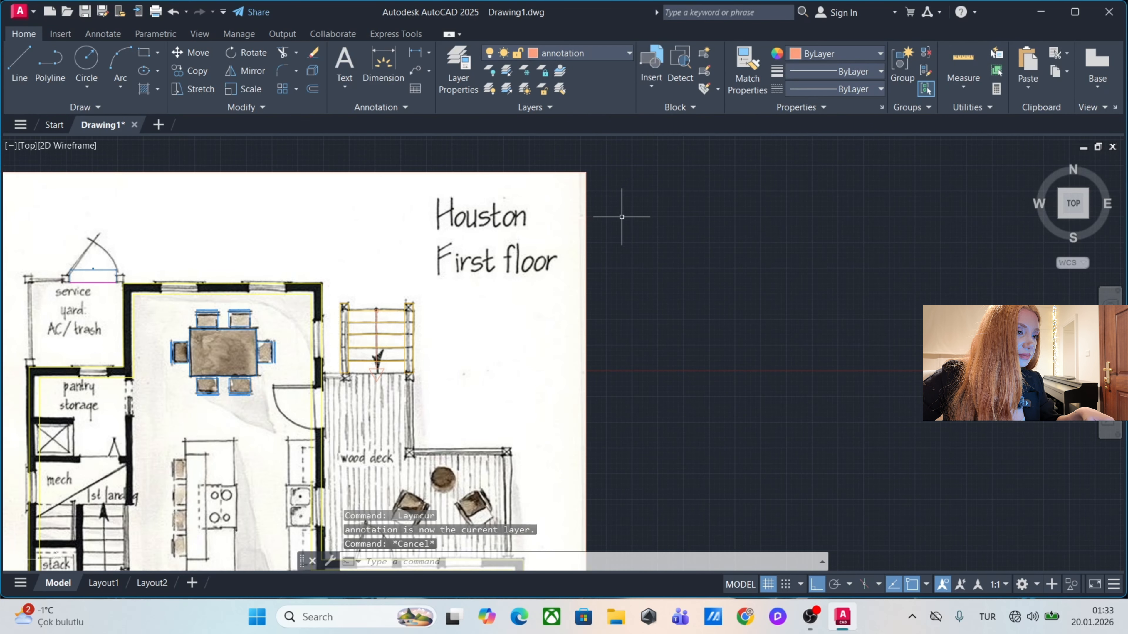
Copy the rectangular outline straight east from its lower-left corner so that the copy adjoins the floor plan image's eastern edge.
scroll(597, 236, "down", 4)
middle_click_drag(636, 269, 545, 218)
left_click(545, 248)
left_click(488, 231)
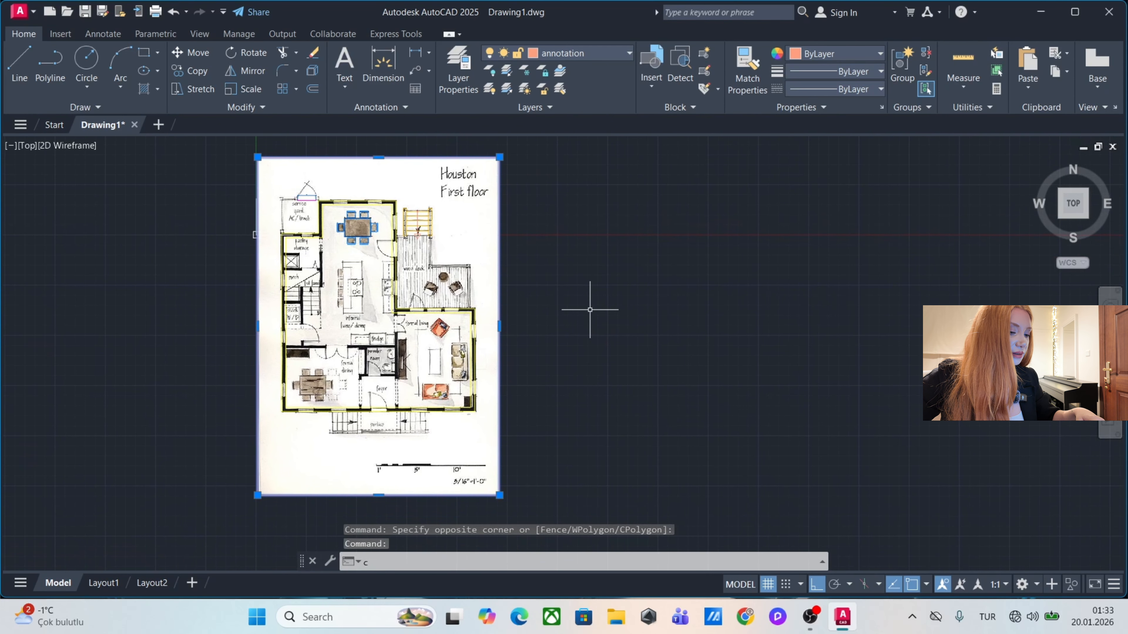
type("co")
key("Return")
left_click(258, 495)
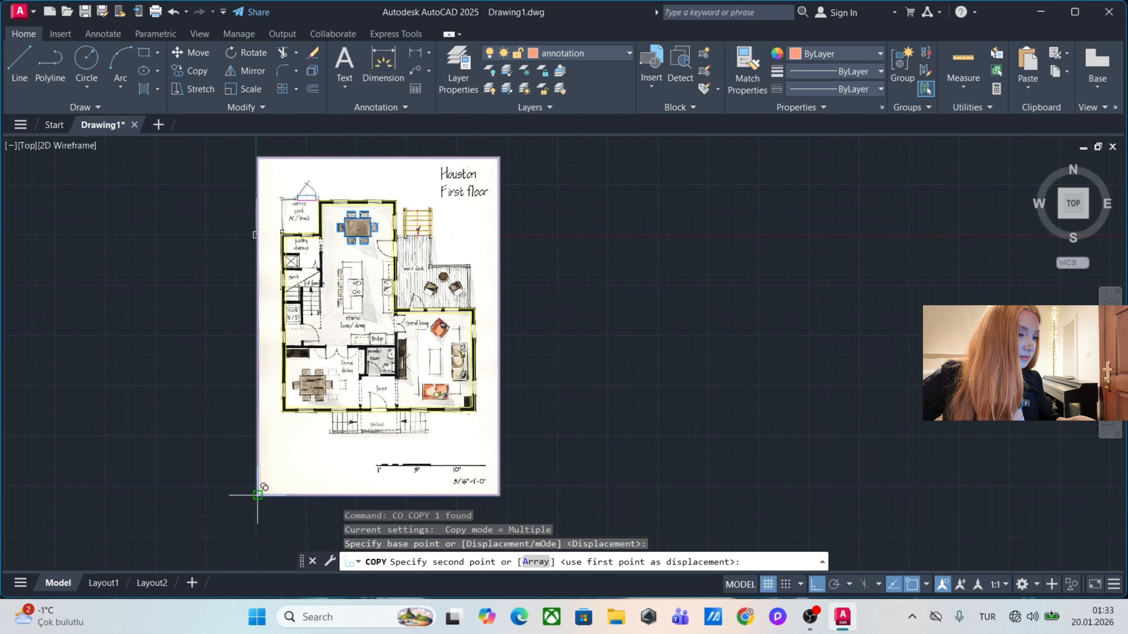
left_click(506, 487)
key("Escape")
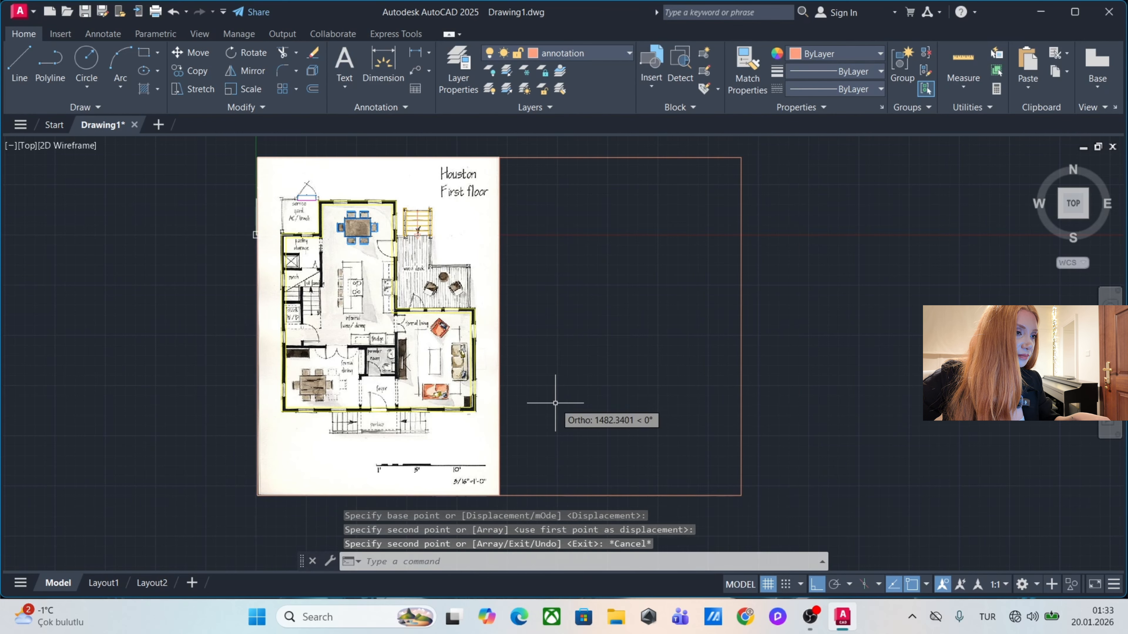
Move the floor plan image and its outline away from the tracing, using the outline's lower-left corner as base point.
scroll(554, 391, "down", 2)
scroll(496, 296, "up", 2)
left_click(430, 244)
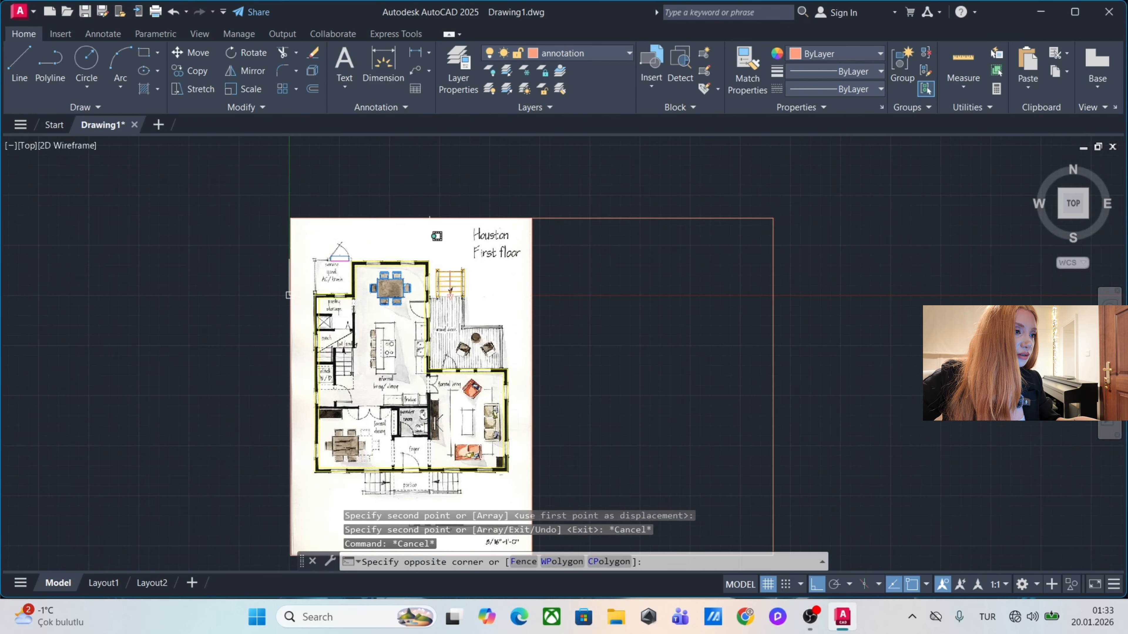
left_click(374, 251)
middle_click_drag(374, 266, 313, 184)
type("m")
key("Return")
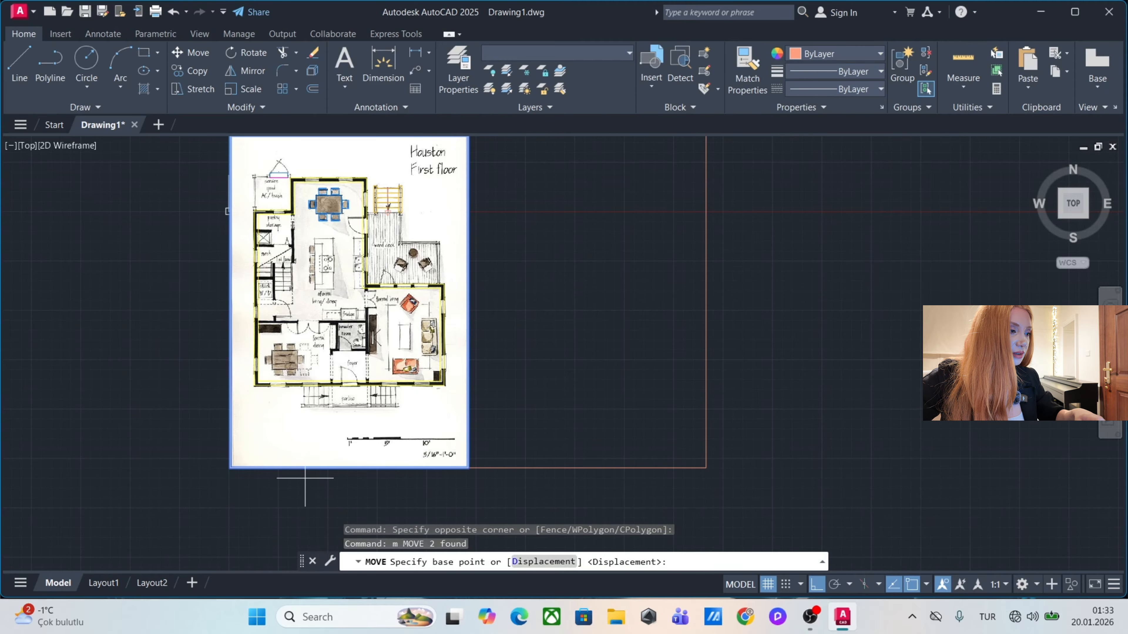
left_click(231, 468)
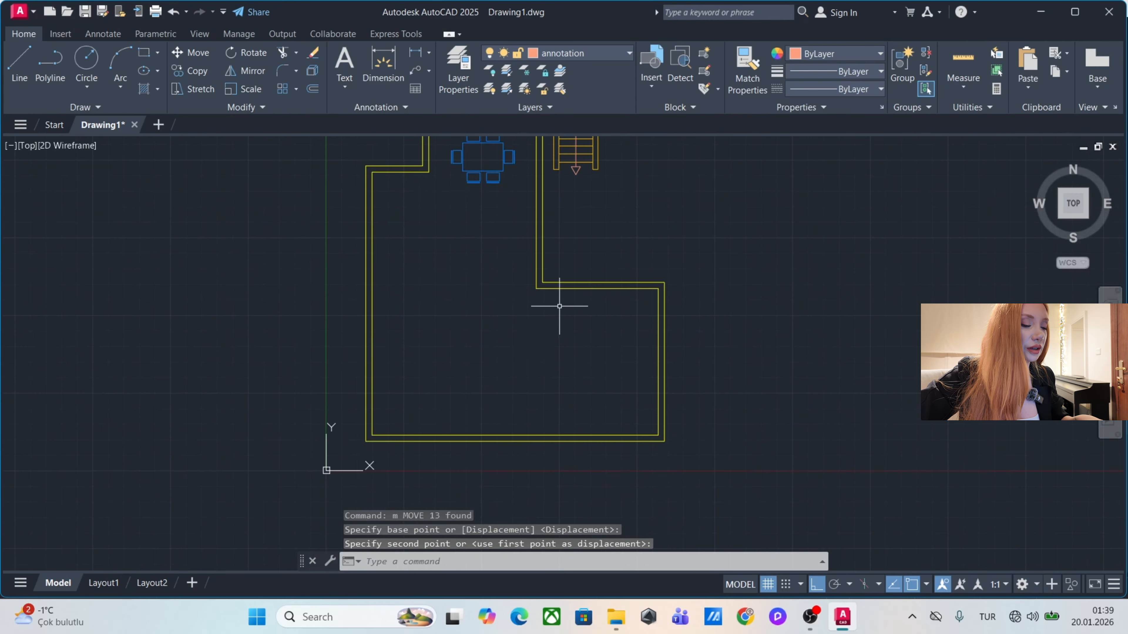
middle_click_drag(560, 307, 547, 343)
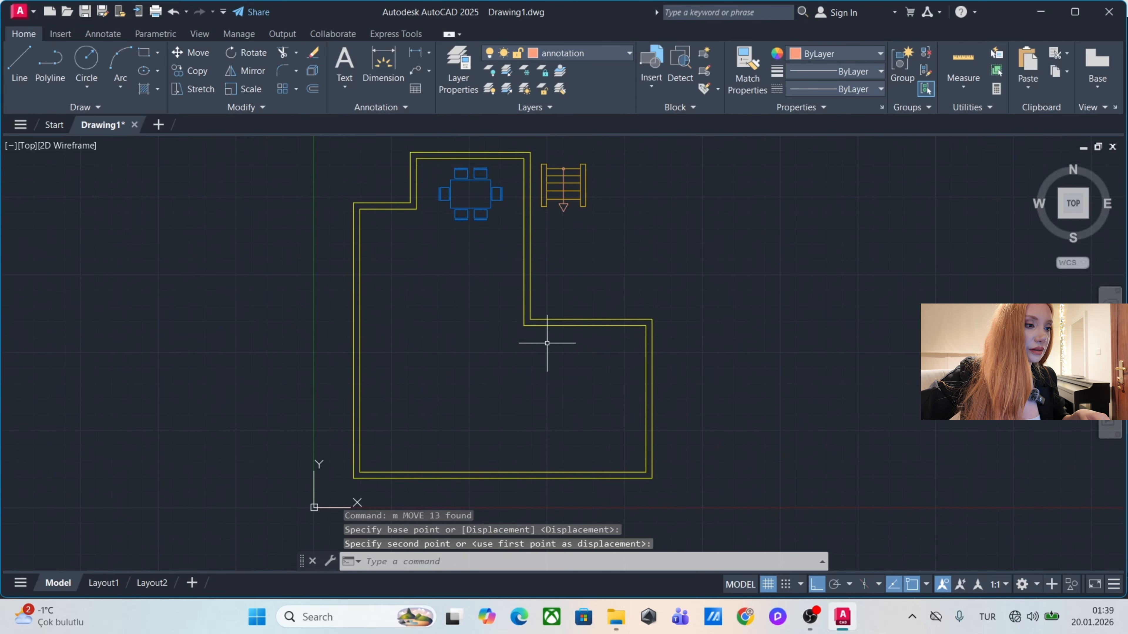
Hatch the space between the inner and outer wall lines of the house outline with the ANSI32 pattern.
scroll(648, 324, "up", 2)
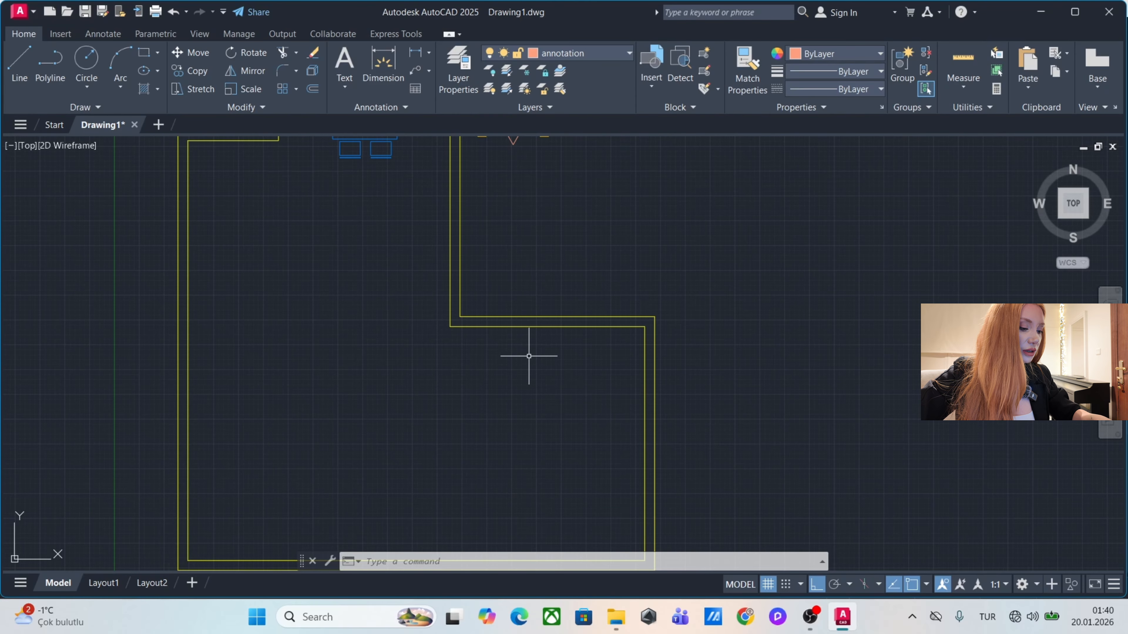
type("h")
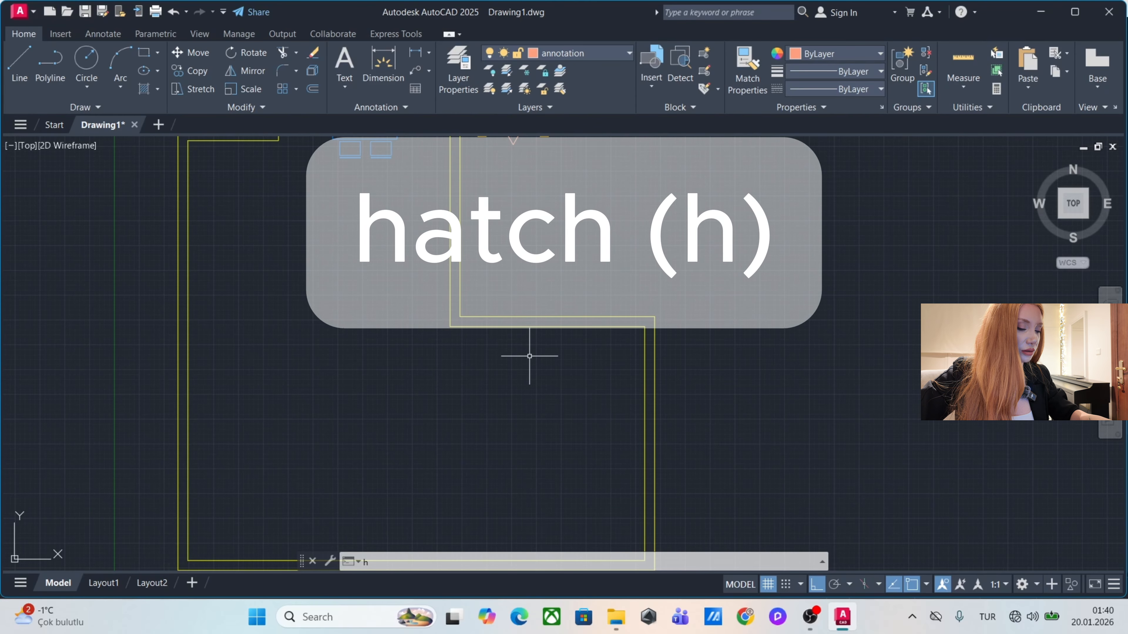
key("Return")
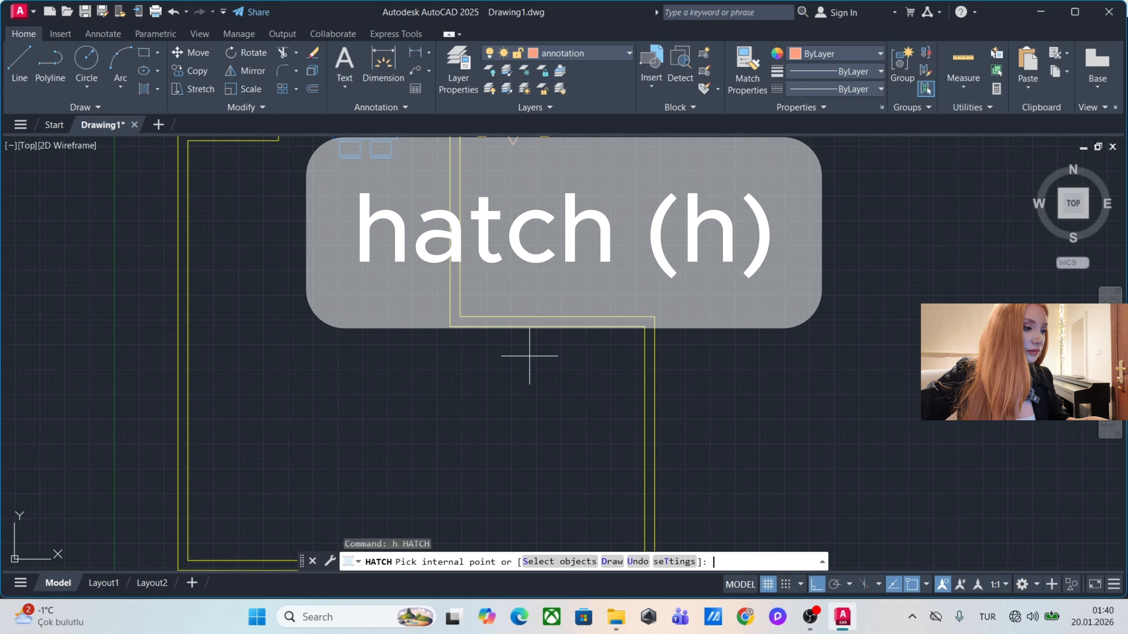
left_click(552, 321)
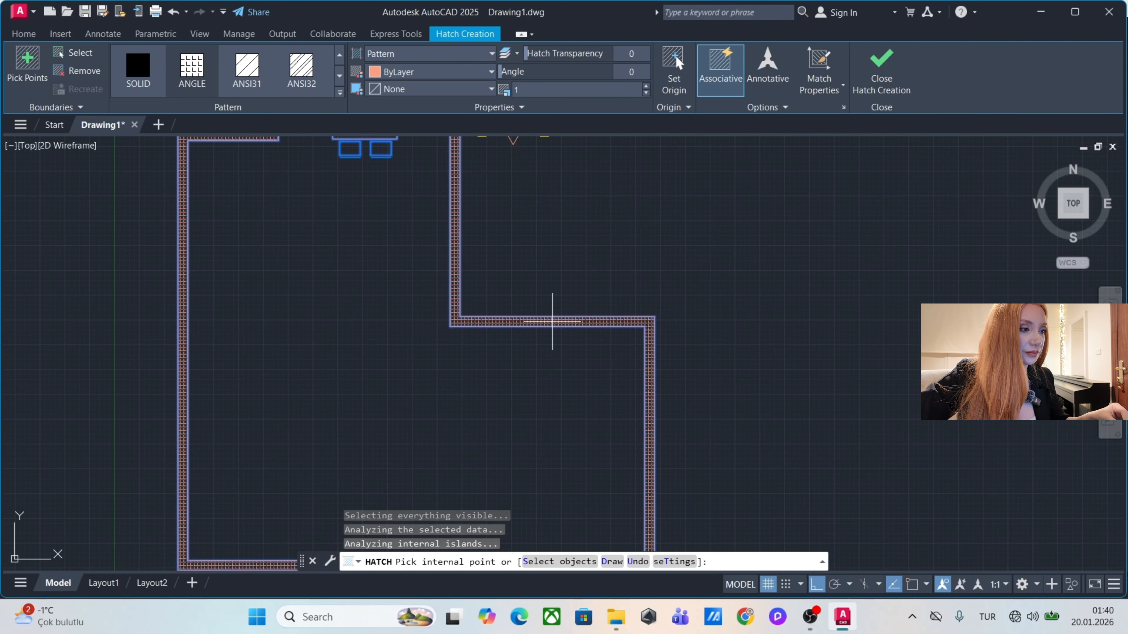
left_click(247, 70)
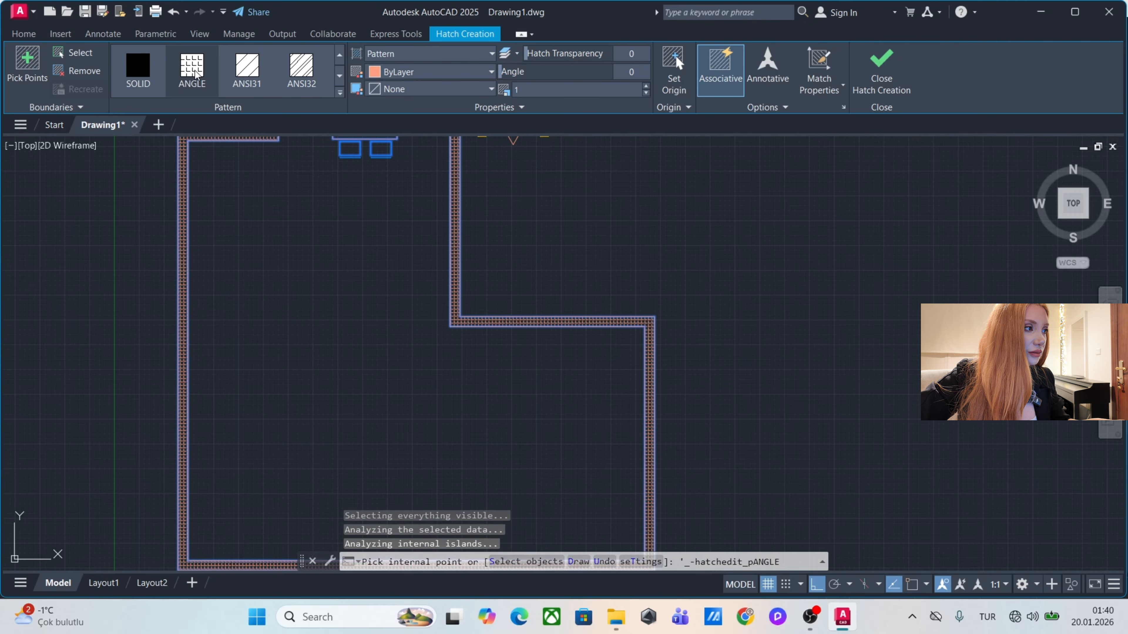
left_click(302, 70)
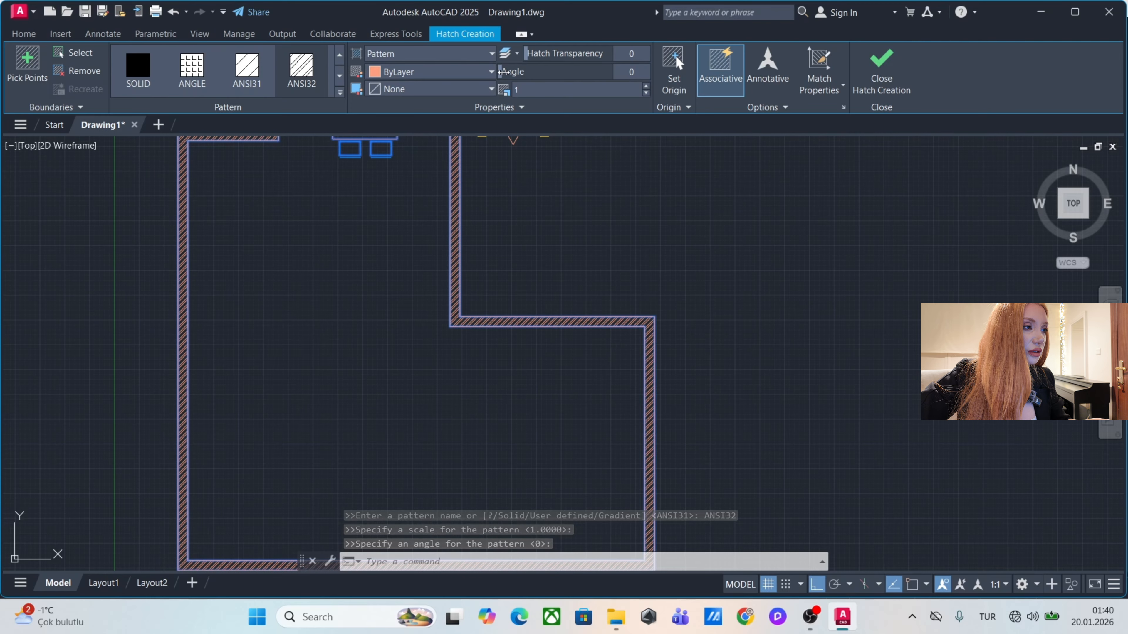
Set the wall hatch's angle to 10 and its scale to 0.9.
mouse_move(507, 72)
left_mouse_down()
mouse_move(524, 72)
mouse_move(513, 73)
left_mouse_up()
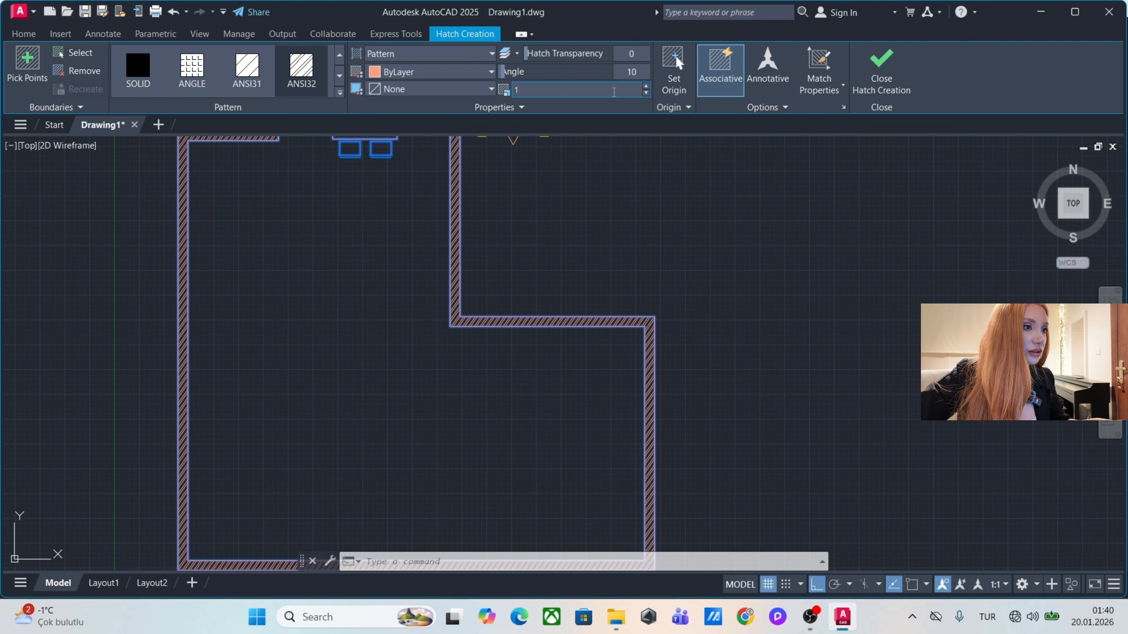
left_click(646, 87)
left_click(646, 92)
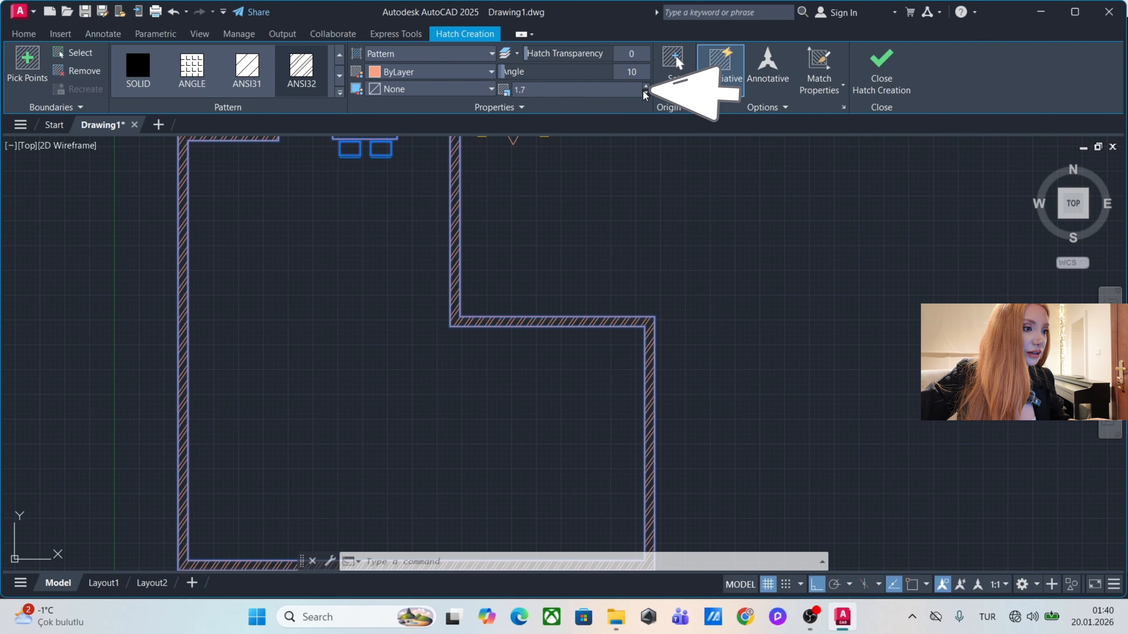
left_click(646, 93)
left_click(645, 93)
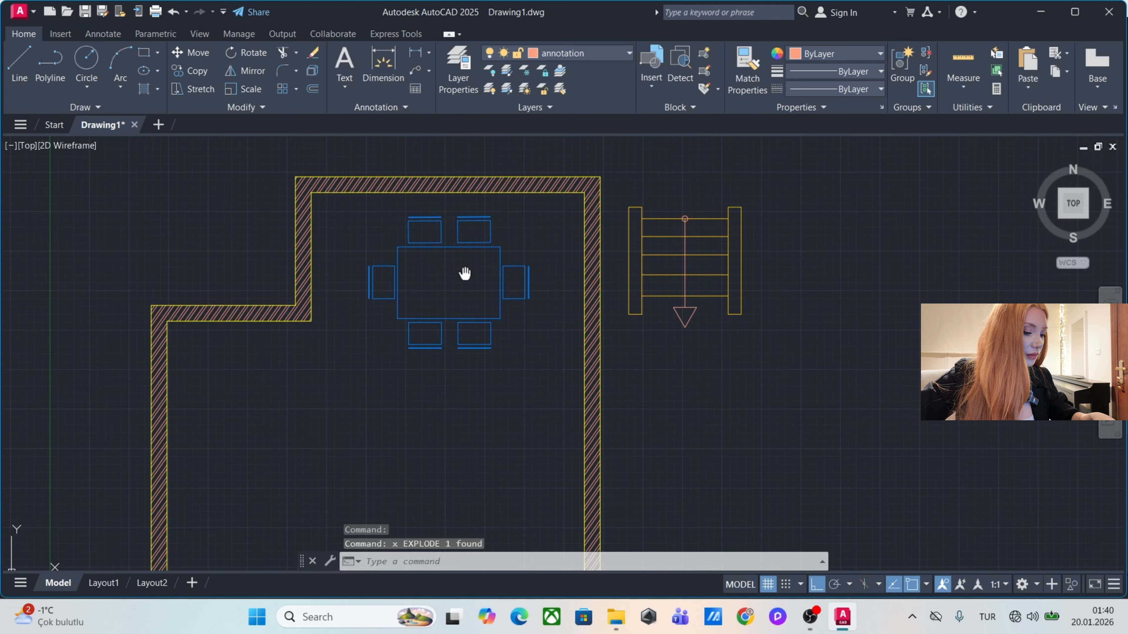
Hatch the dining tabletop with the AR-RROOF pattern to suggest wood grain.
type("h")
key("Return")
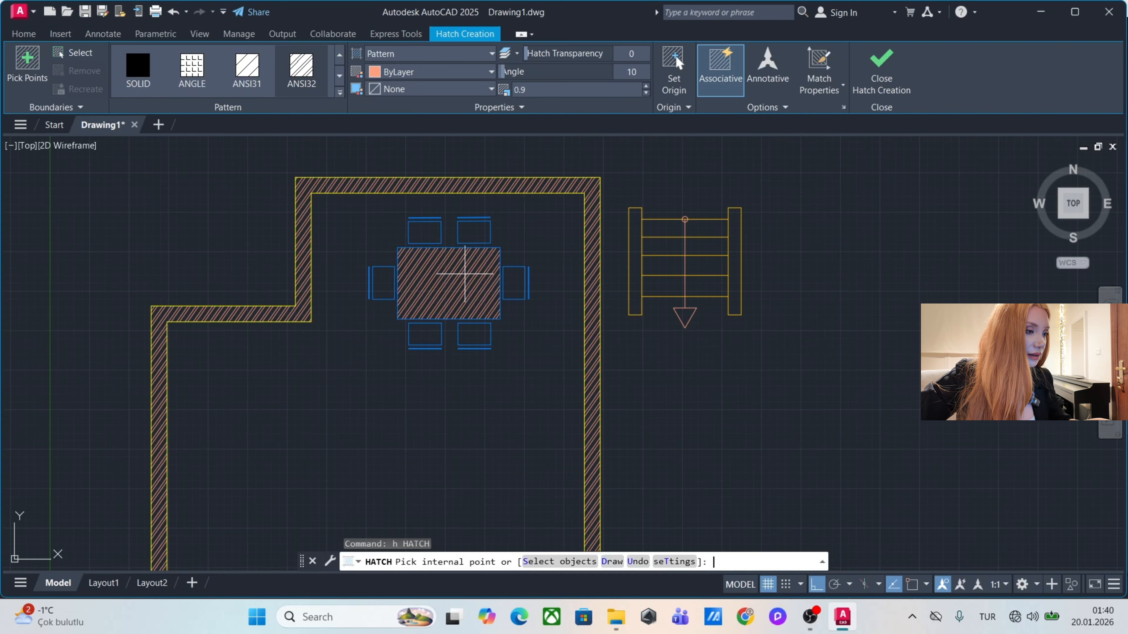
left_click(465, 274)
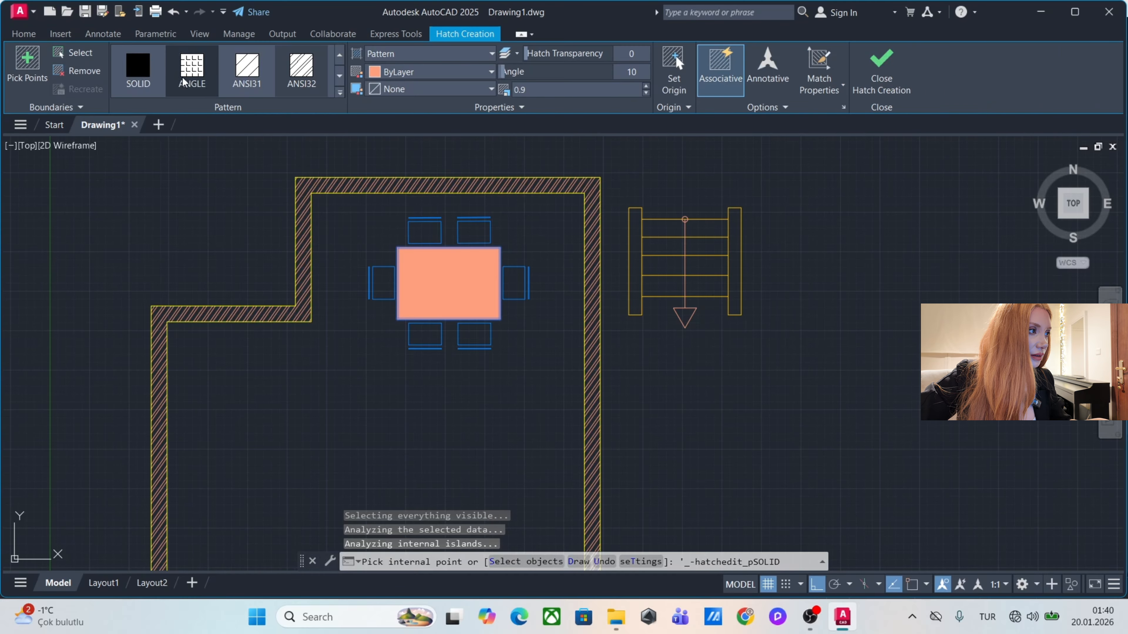
scroll(186, 78, "down", 2)
scroll(199, 70, "down", 2)
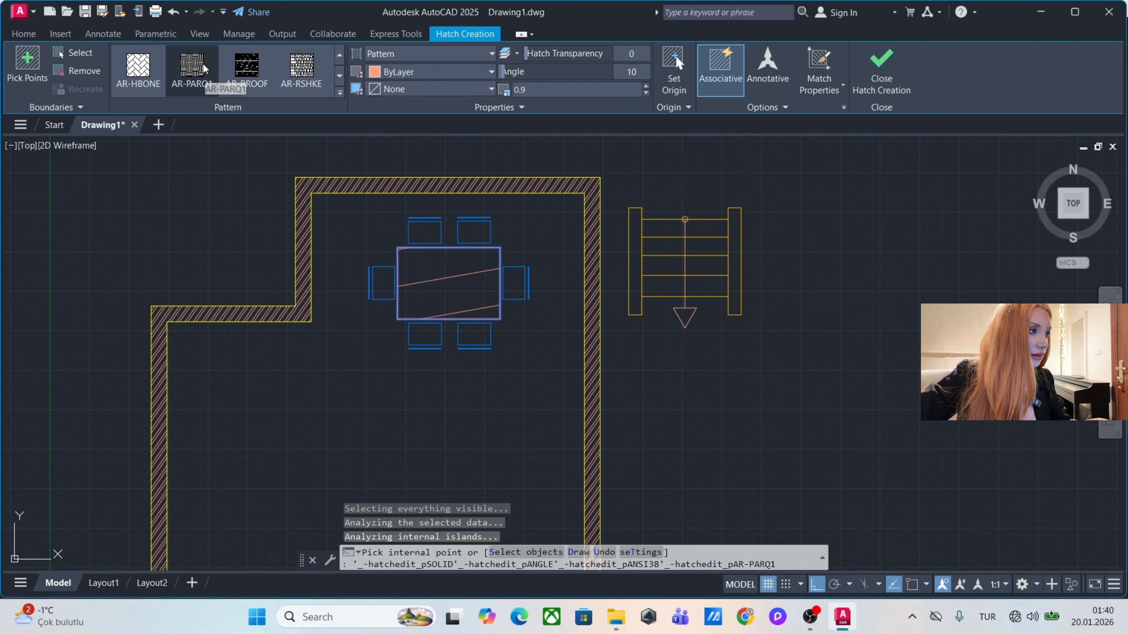
left_click(262, 66)
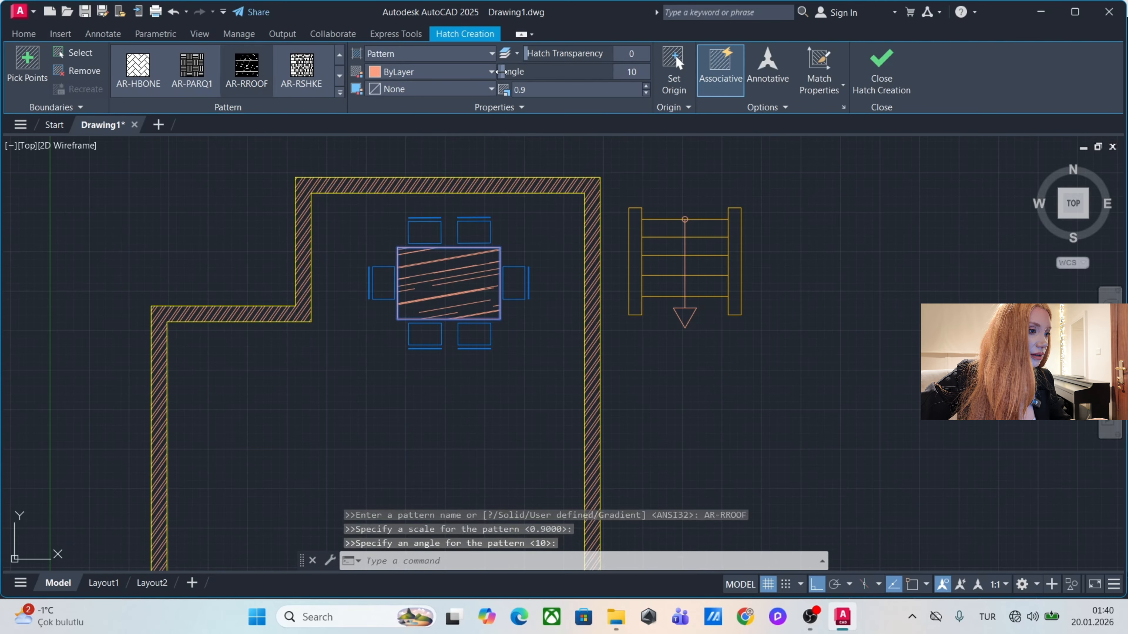
Set the tabletop hatch's angle to 0 and its scale to 0.36, and finish the hatch.
mouse_move(501, 72)
left_mouse_down()
mouse_move(512, 74)
mouse_move(498, 72)
left_mouse_up()
left_click(644, 93)
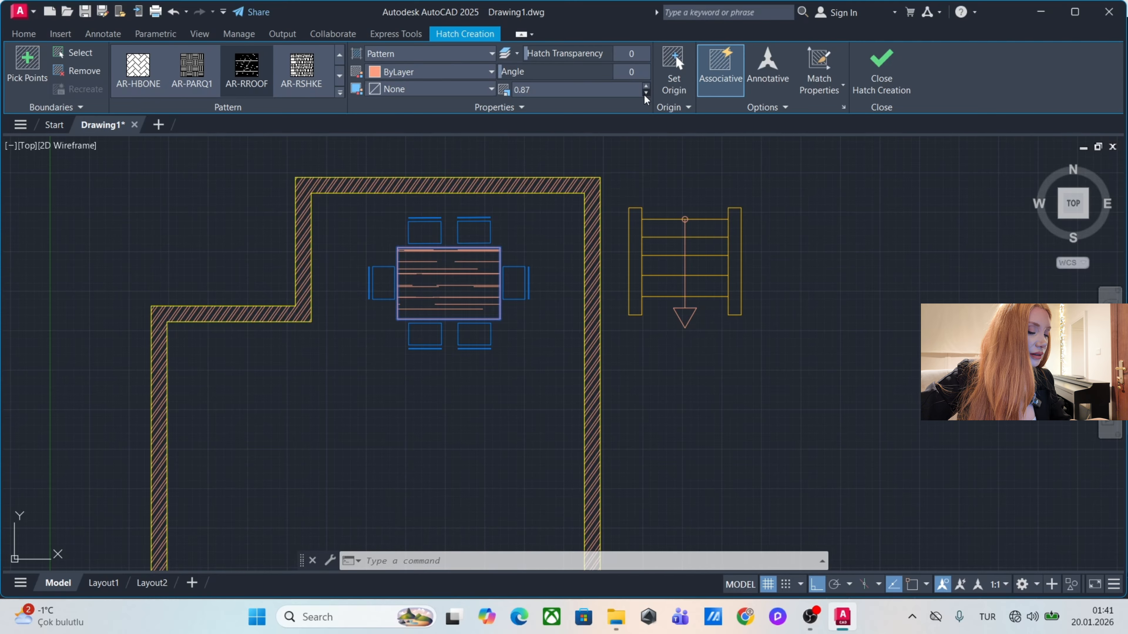
left_click(644, 94)
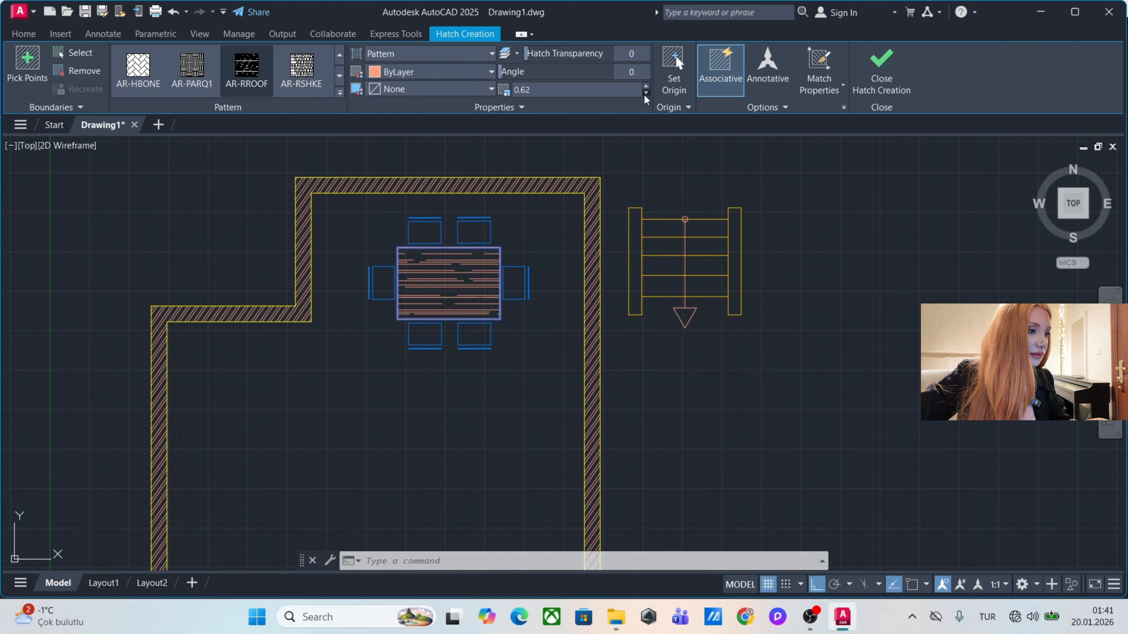
left_click(644, 93)
left_click(644, 93)
left_click(645, 93)
left_click(645, 94)
left_click(644, 94)
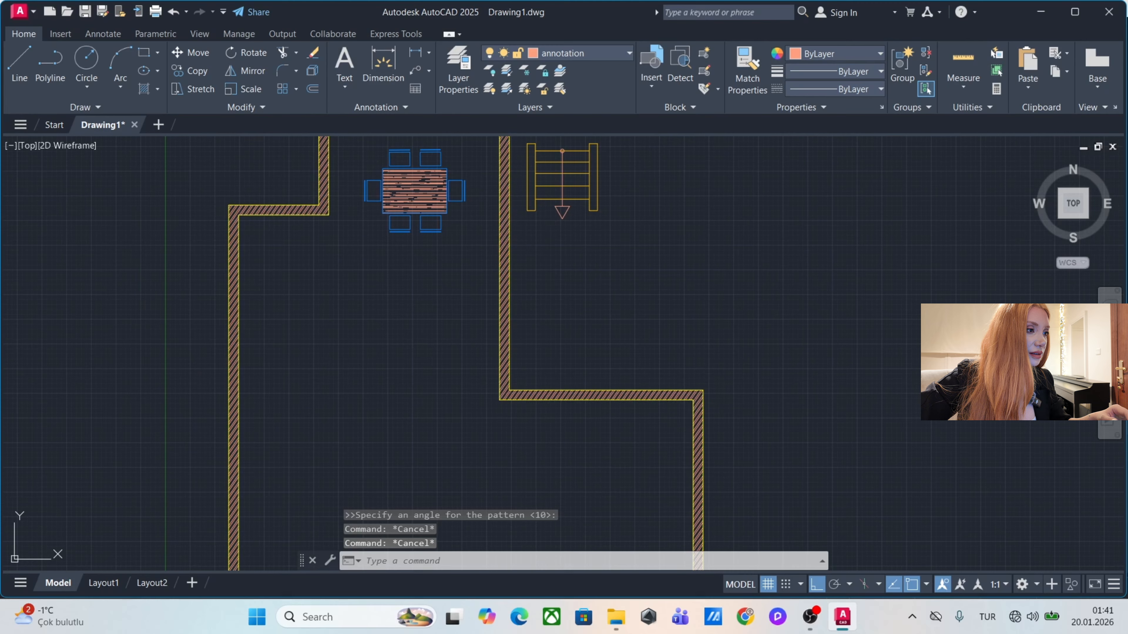
Change the tabletop hatch's colour from ByLayer to an orange-brown.
scroll(437, 252, "up", 3)
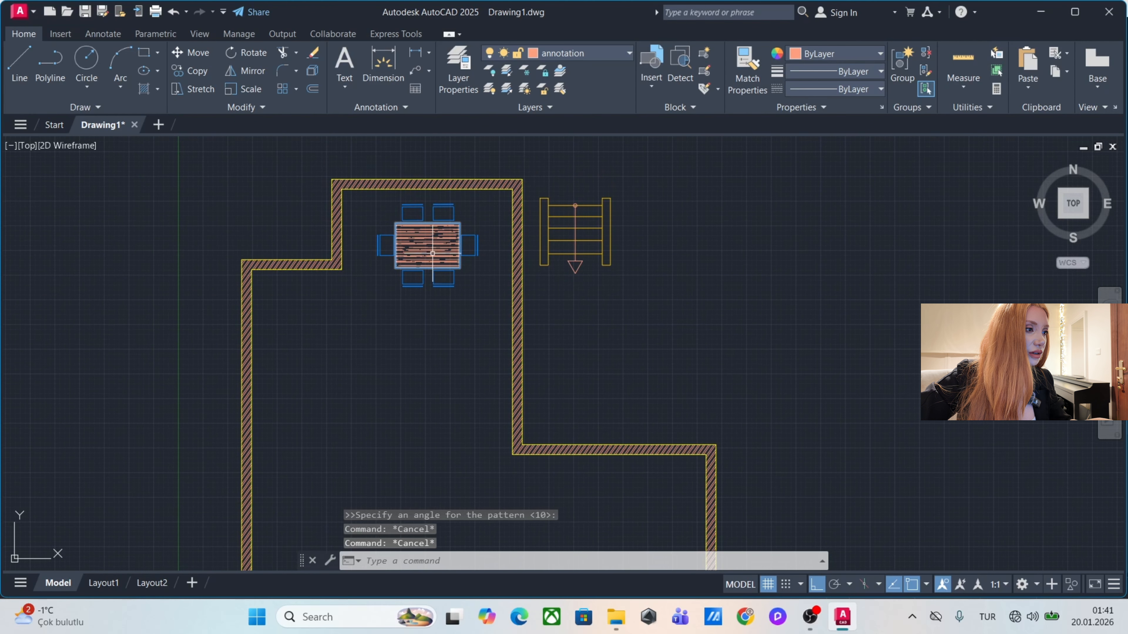
left_click(439, 256)
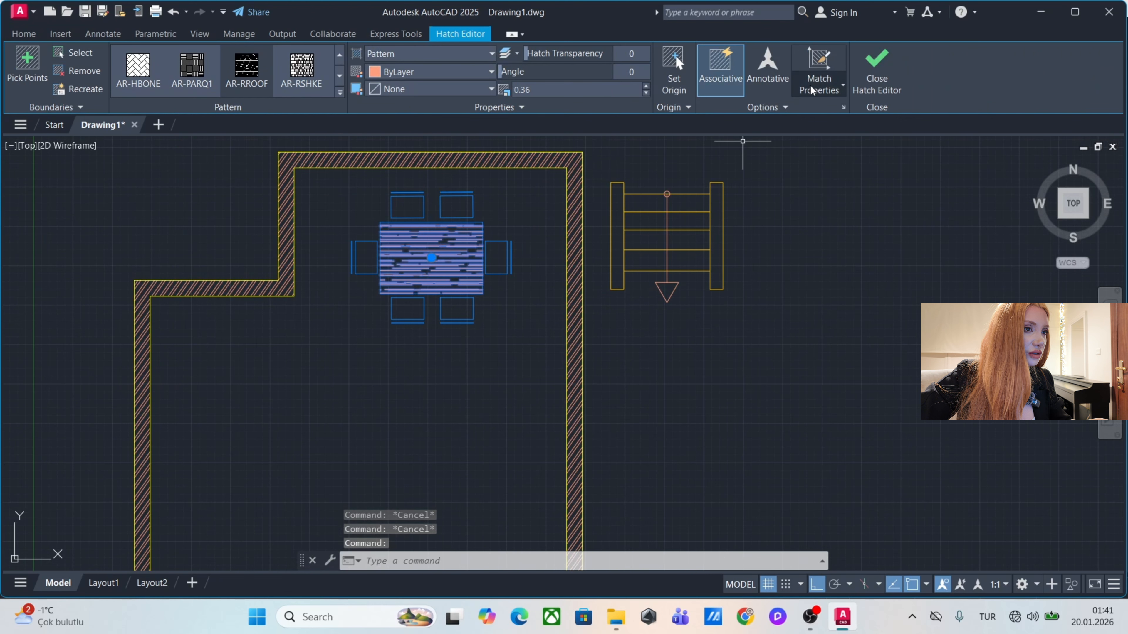
left_click(405, 76)
left_click(422, 135)
key("Escape")
key("Escape")
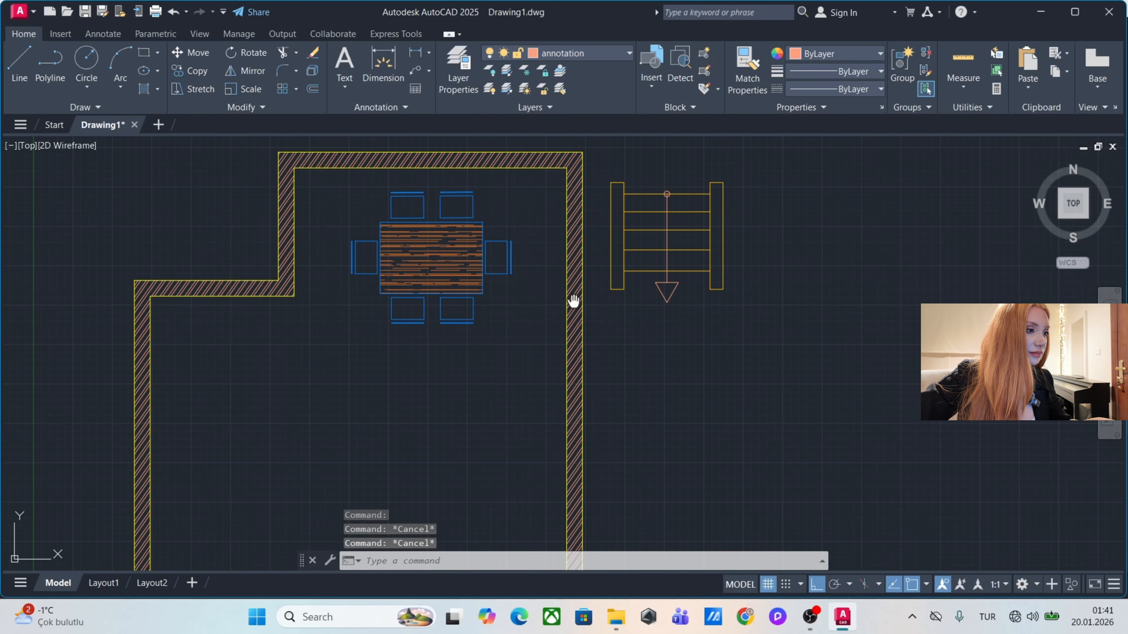
Fill the narrow zigzag area beside the upright practice rectangle with a SOLID hatch.
scroll(573, 301, "down", 2)
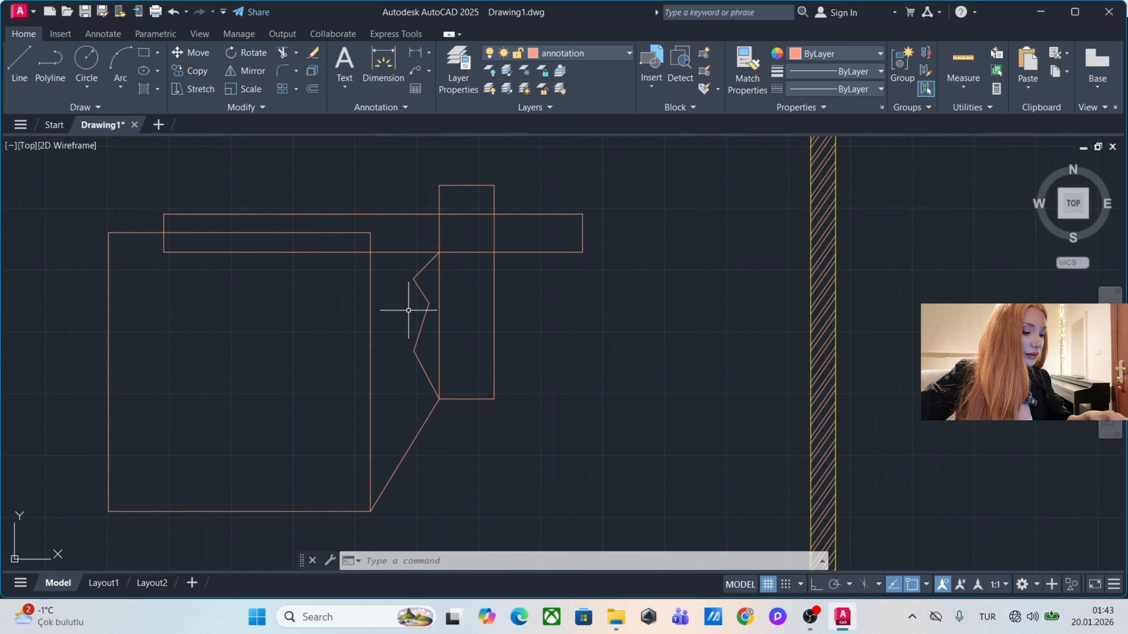
key("Return")
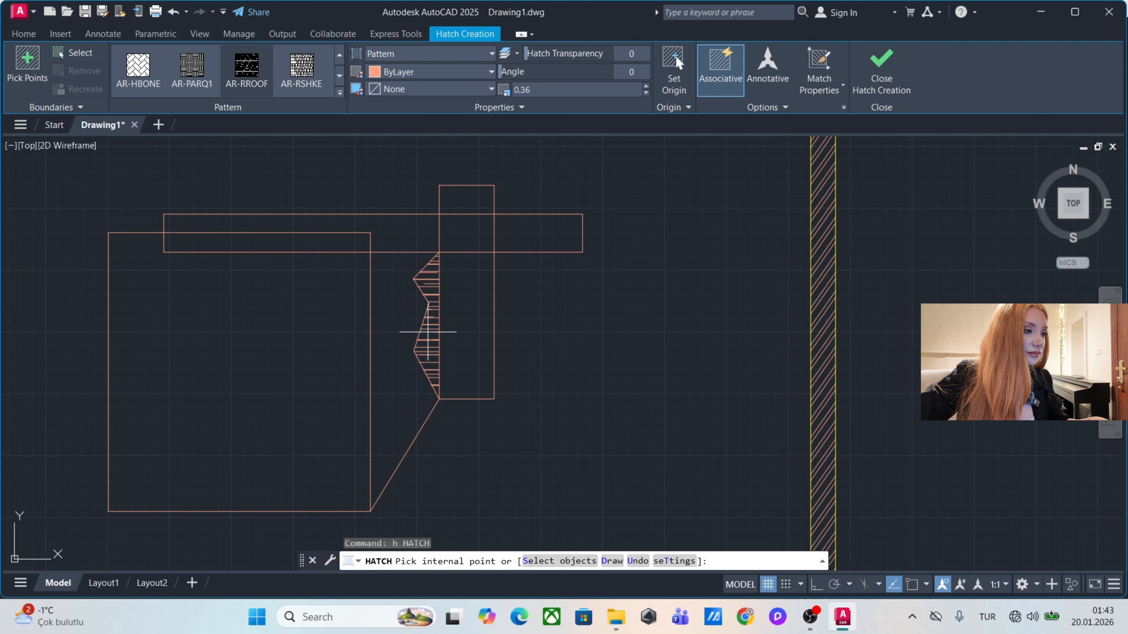
left_click(427, 331)
middle_click_drag(506, 362, 458, 359)
scroll(172, 89, "up", 4)
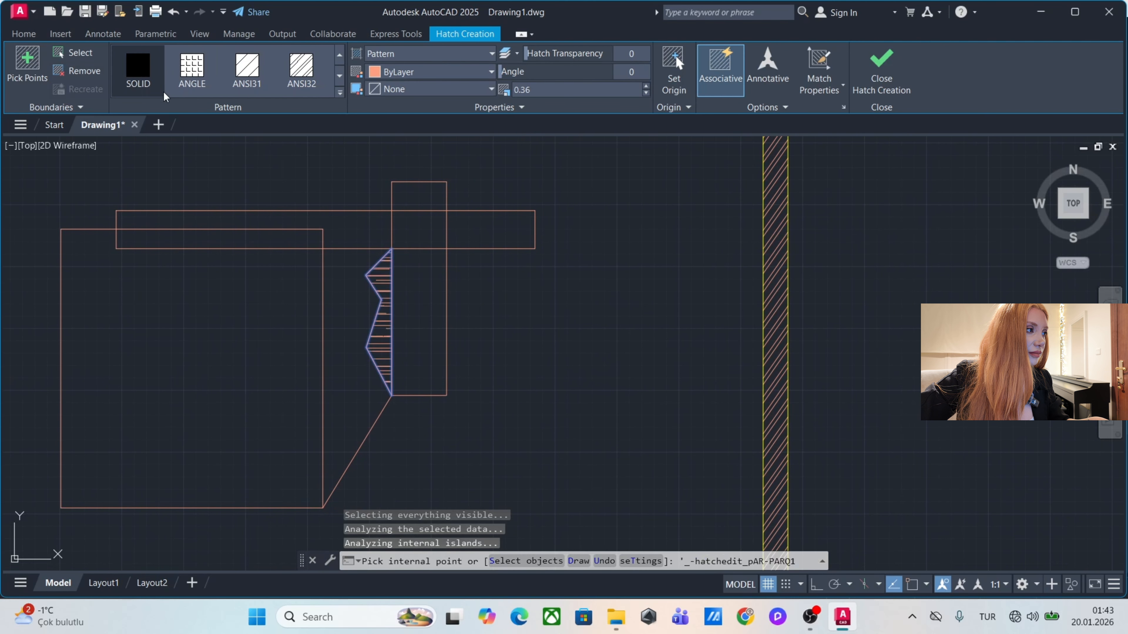
left_click(140, 64)
key("Escape")
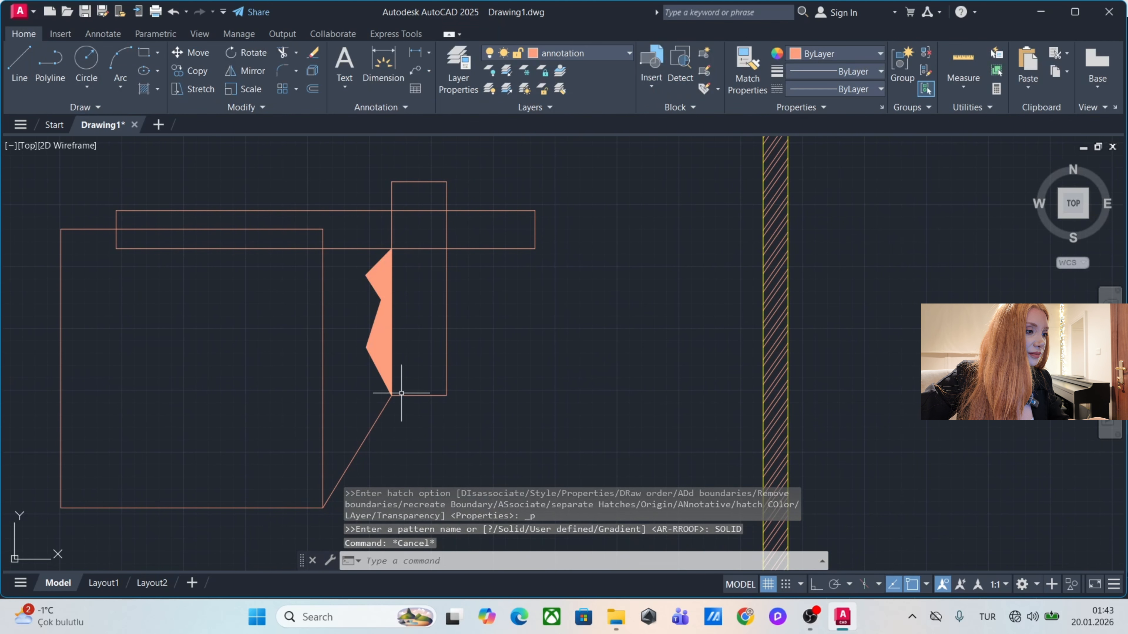
Hatch the area between the large practice rectangle and the zigzag fill with a diagonal line pattern.
type("h")
key("Return")
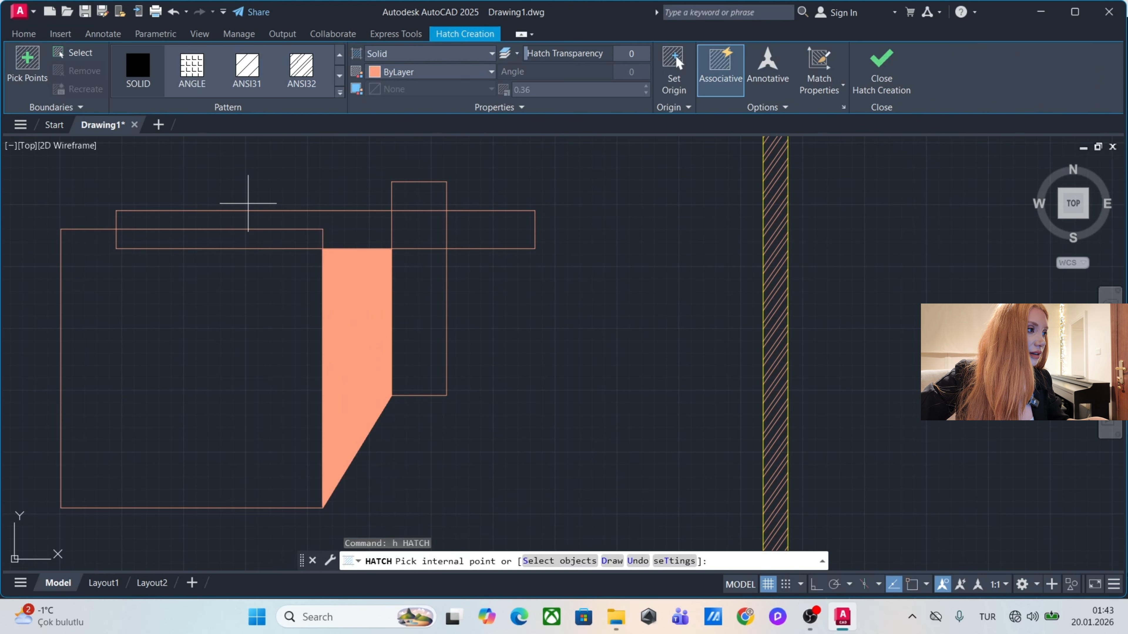
left_click(328, 291)
left_click(282, 82)
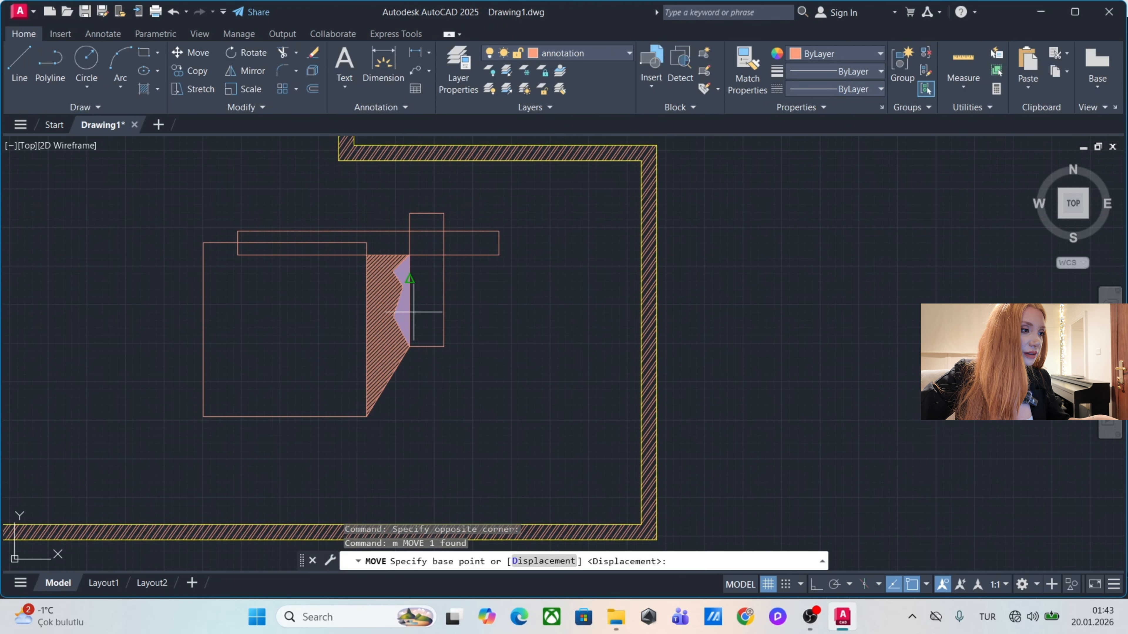
Move the solid zigzag hatch east to outside the house outline, with Ortho switched on.
left_click(408, 280)
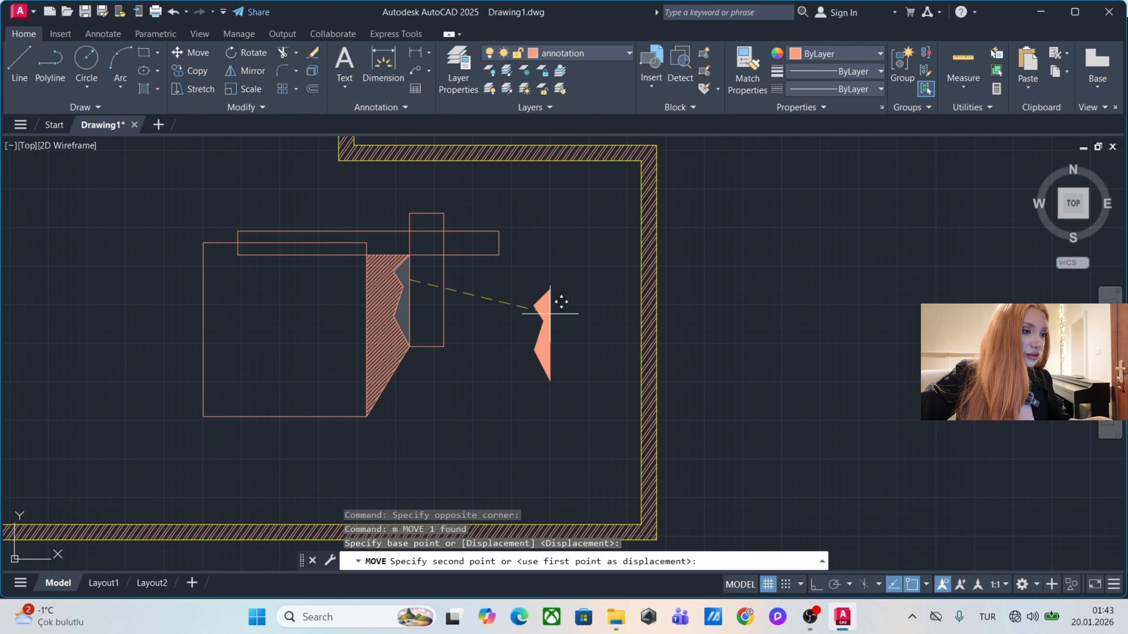
key("F8")
left_click(748, 282)
key("Escape")
key("Escape")
Generate a boundary around the solid zigzag hatch outside the walls.
middle_click_drag(749, 303, 559, 329)
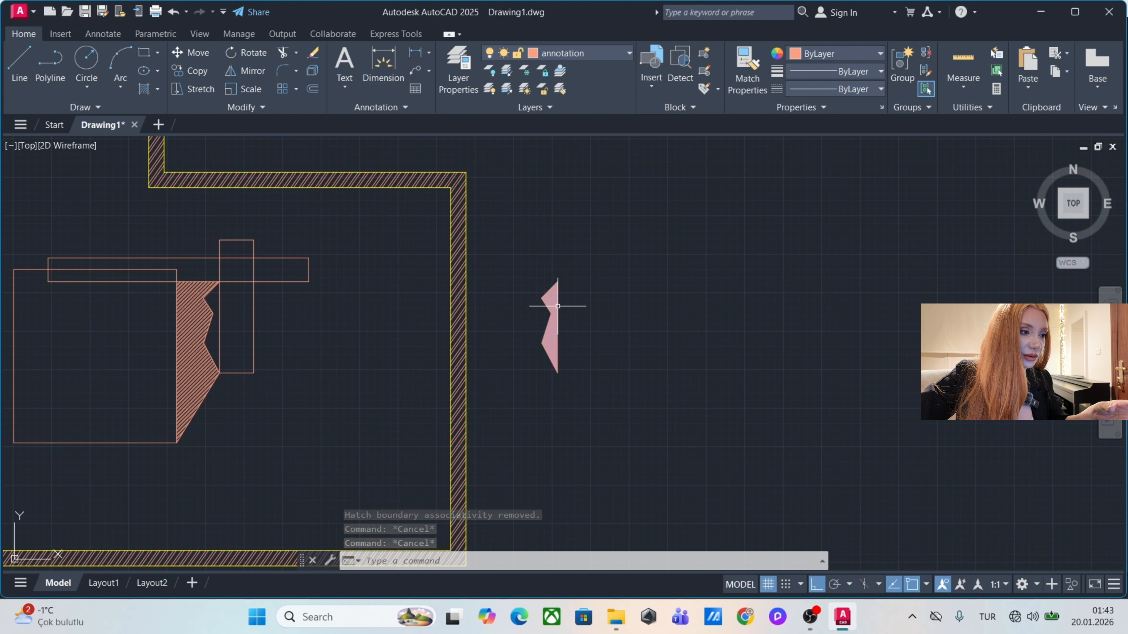
scroll(524, 297, "up", 2)
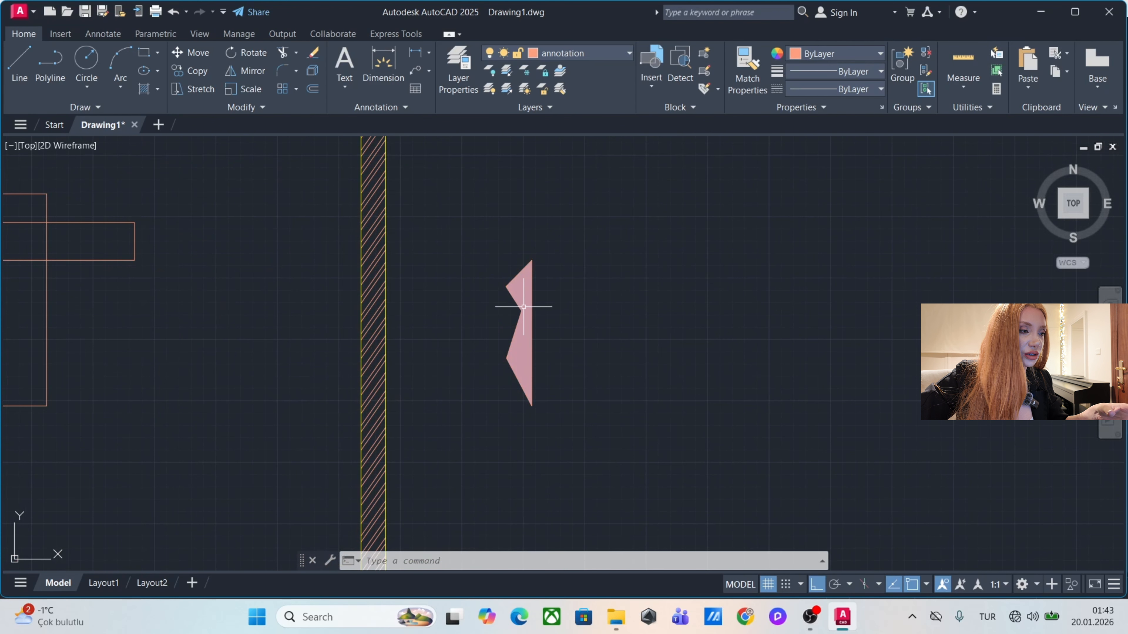
left_click(524, 288)
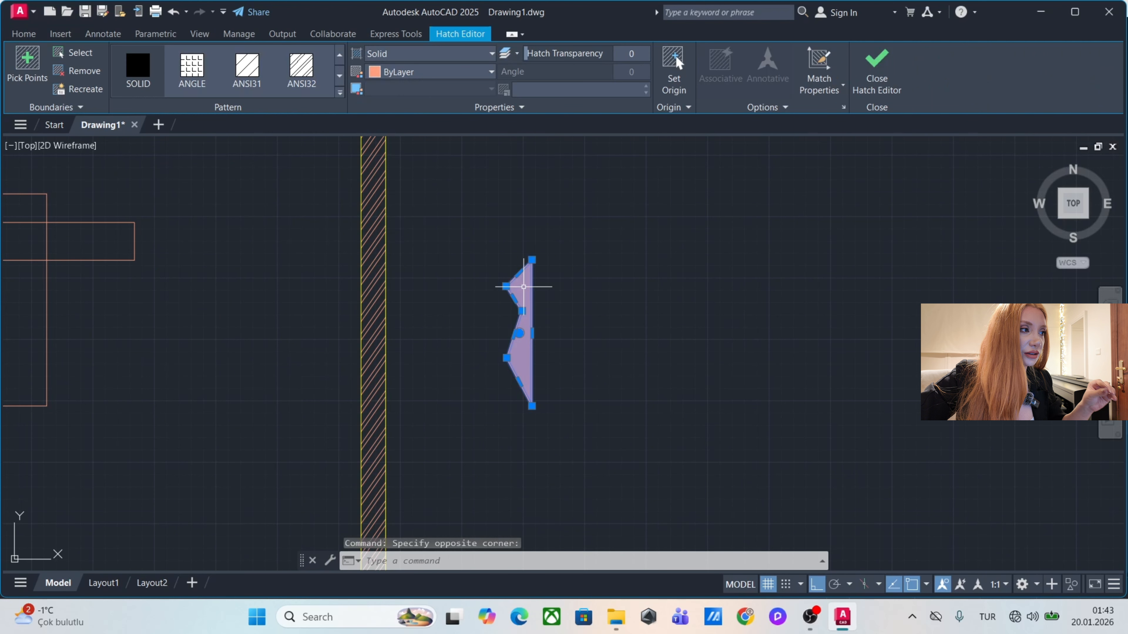
right_click(523, 288)
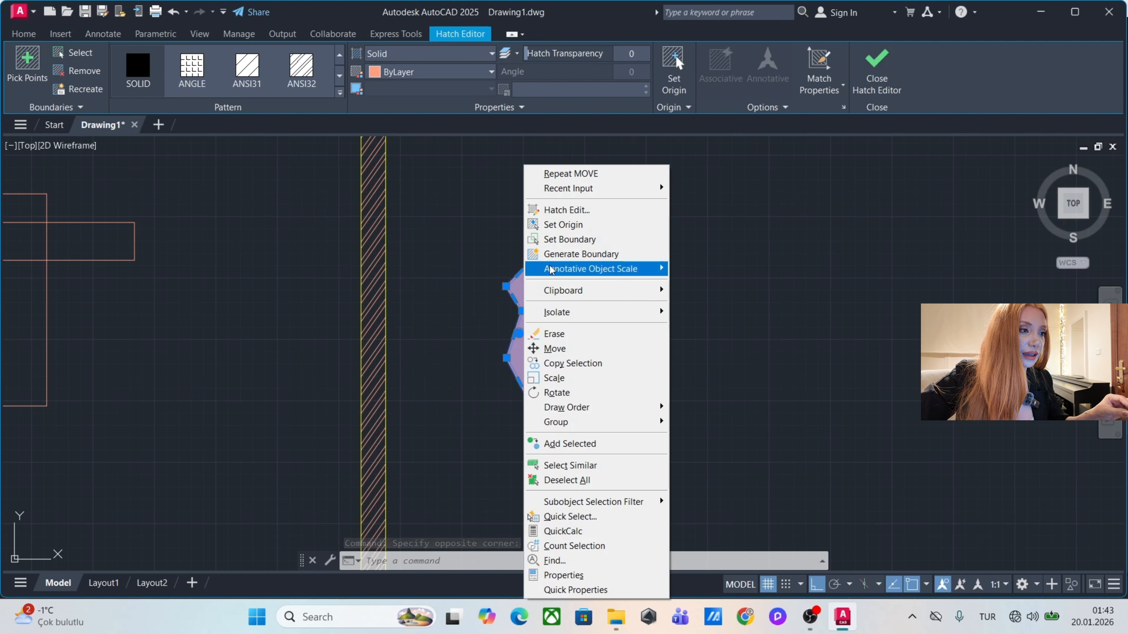
left_click(569, 255)
key("Escape")
key("Escape")
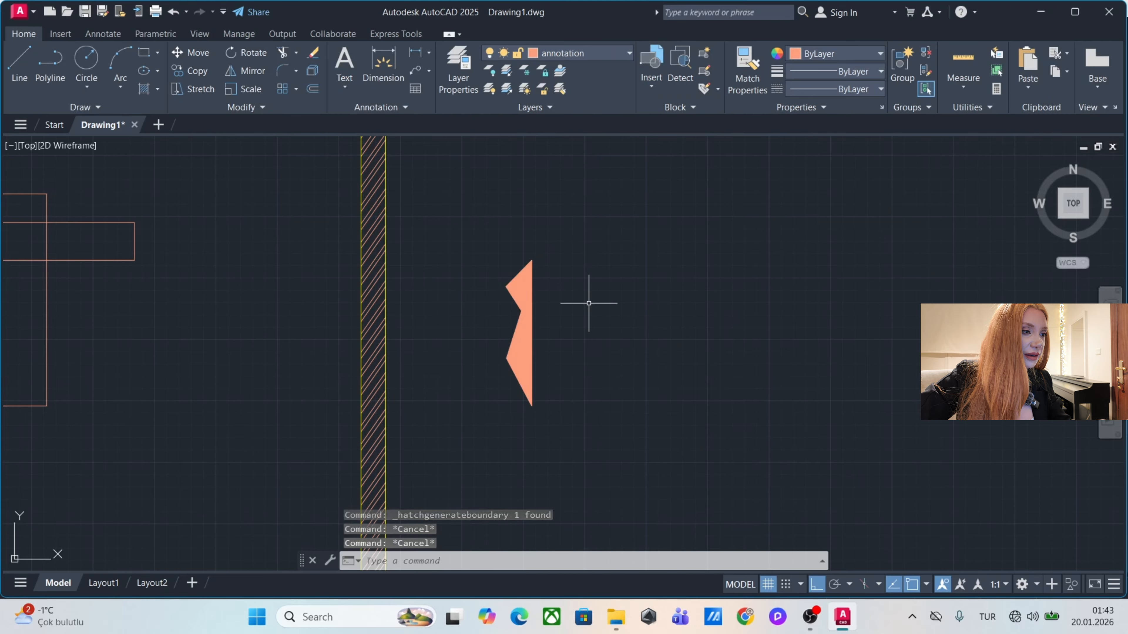
Move the solid zigzag hatch a short distance straight east, off its generated boundary.
left_click(523, 289)
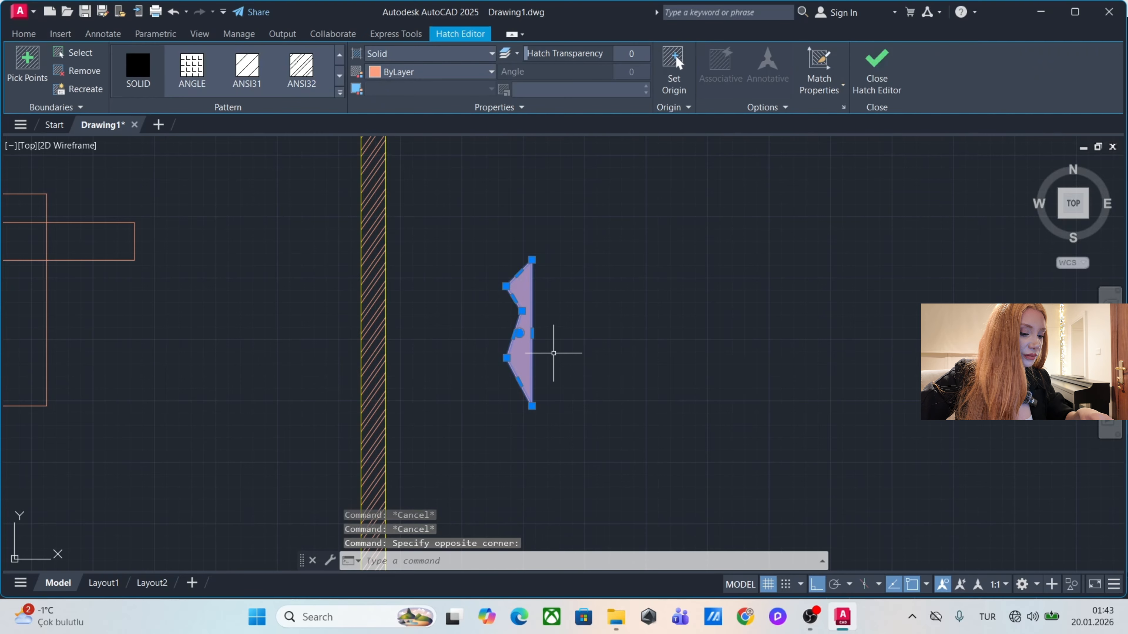
type("m")
key("Return")
left_click(532, 339)
left_click(587, 339)
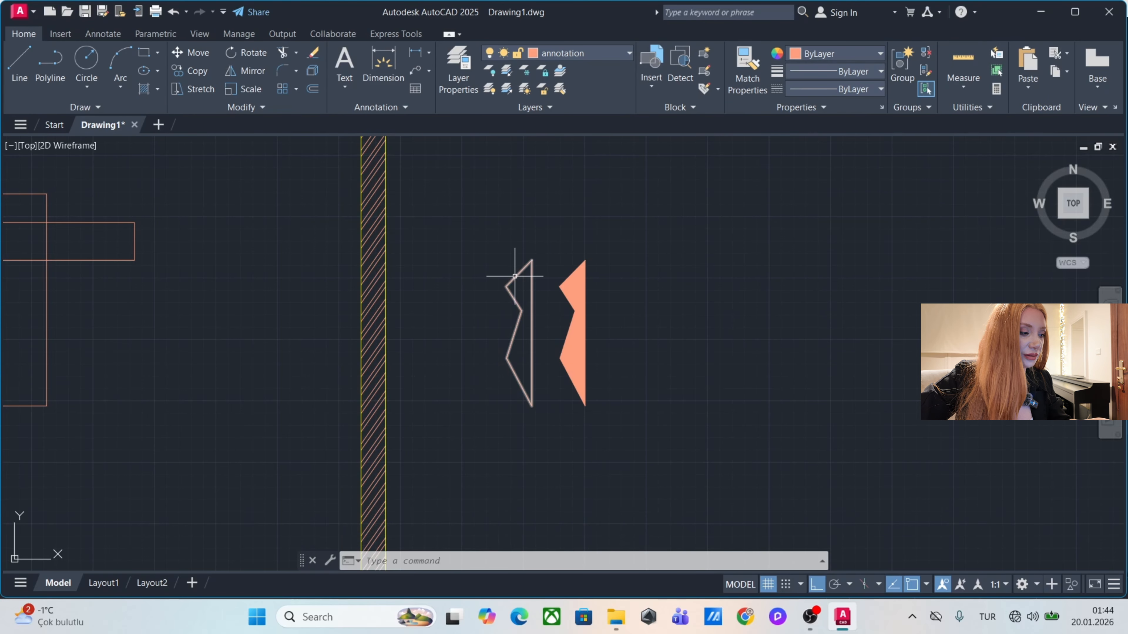
Erase the solid zigzag hatch and the remaining practice shapes, keeping only the floor plan tracing.
left_click(598, 256)
left_click(544, 319)
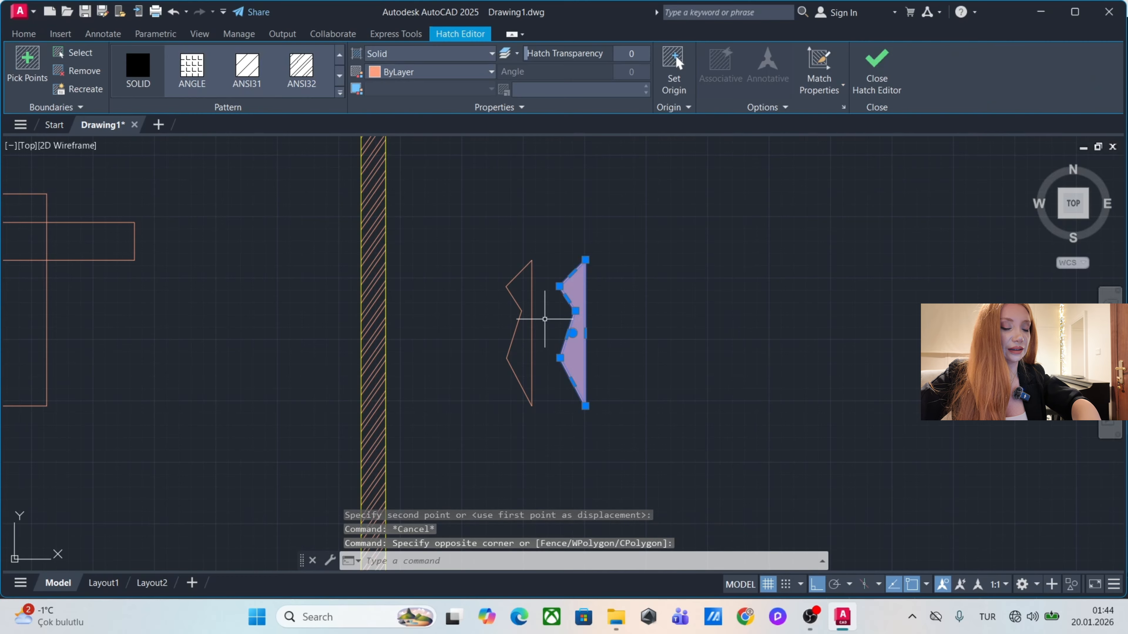
key("Delete")
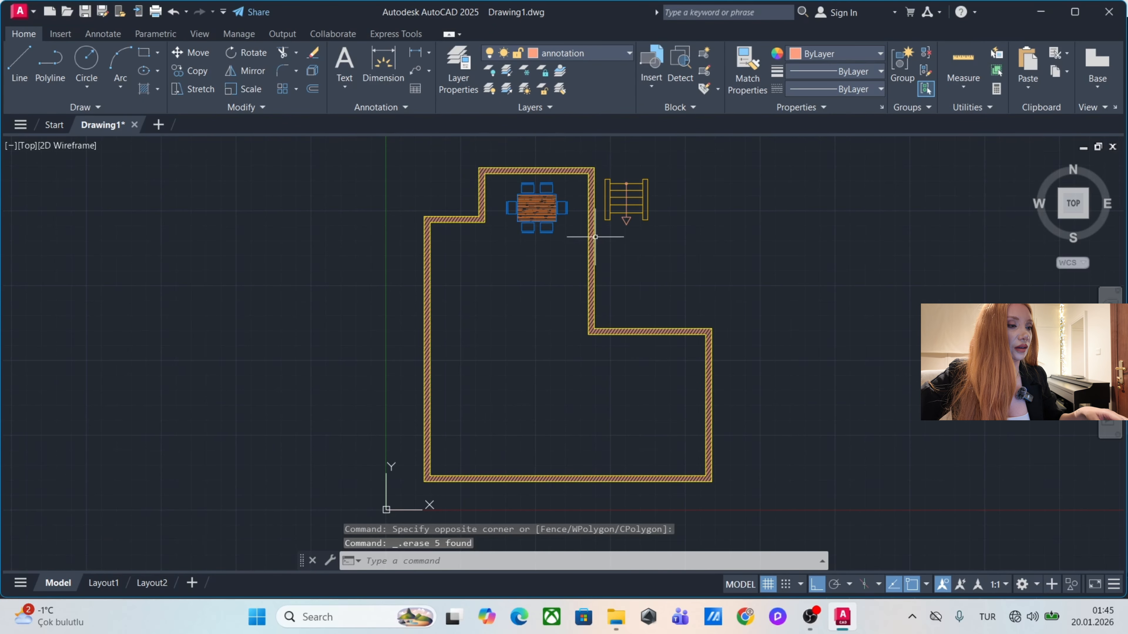
Set the lineweight of the inner and outer wall outlines to 0.30 mm.
scroll(551, 284, "up", 5)
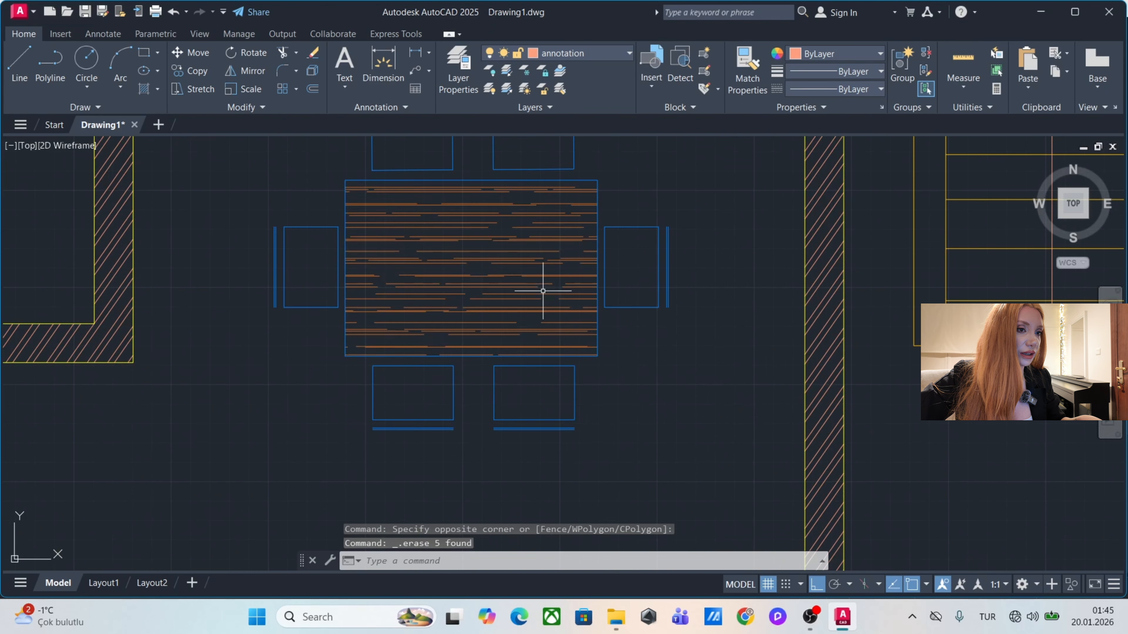
key("Escape")
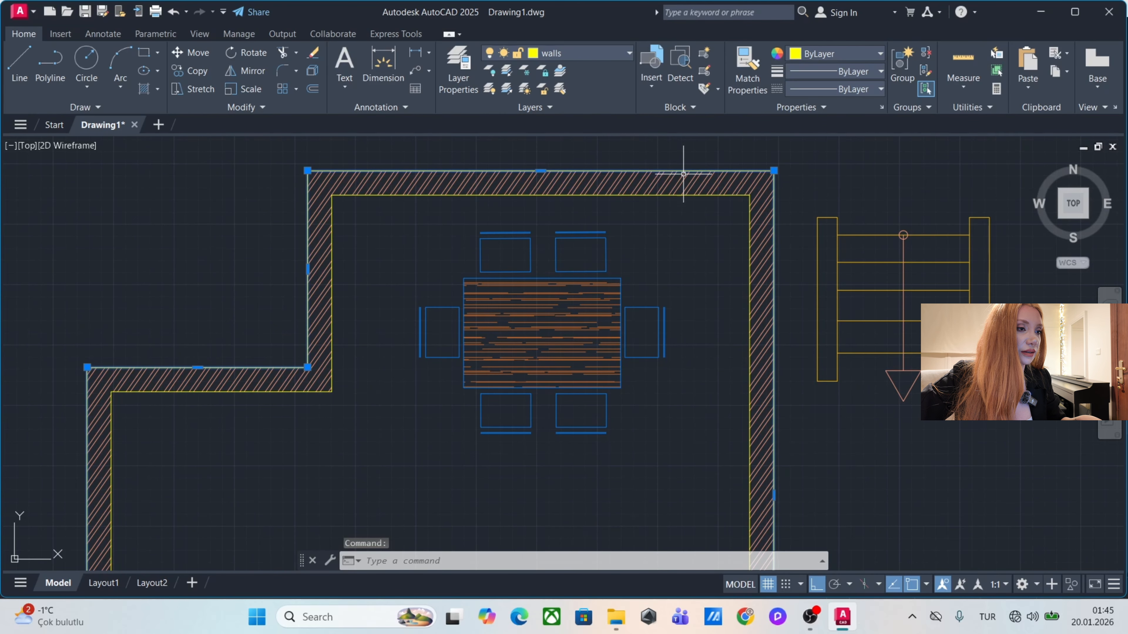
key("Escape")
left_click(772, 241)
mouse_move(772, 241)
middle_mouse_down()
mouse_move(700, 262)
mouse_move(796, 245)
middle_mouse_up()
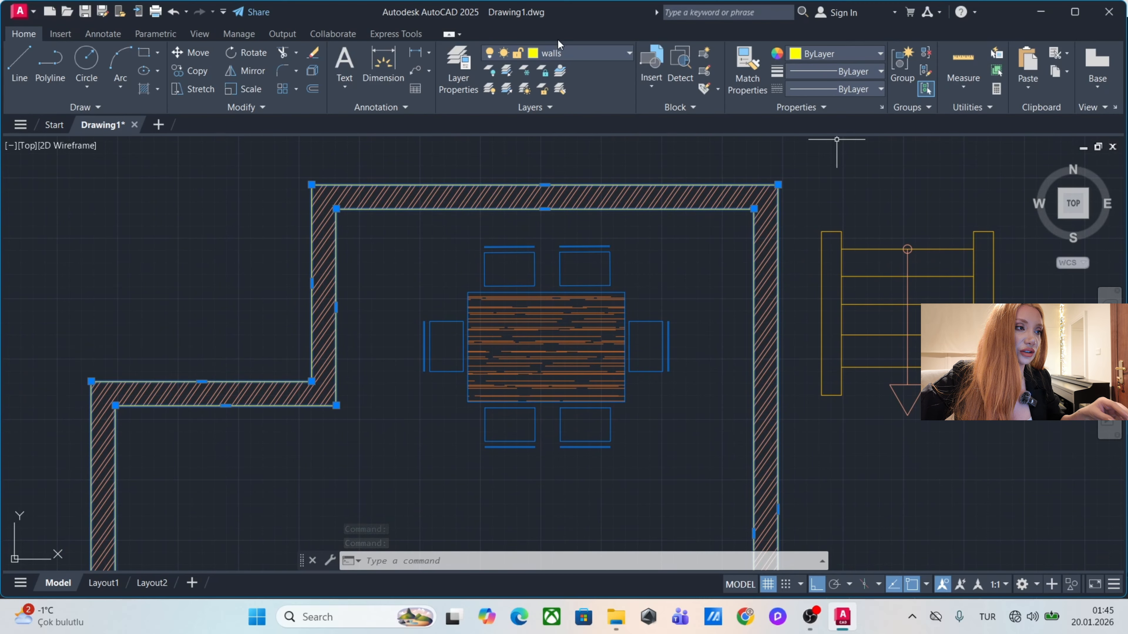
left_click(834, 69)
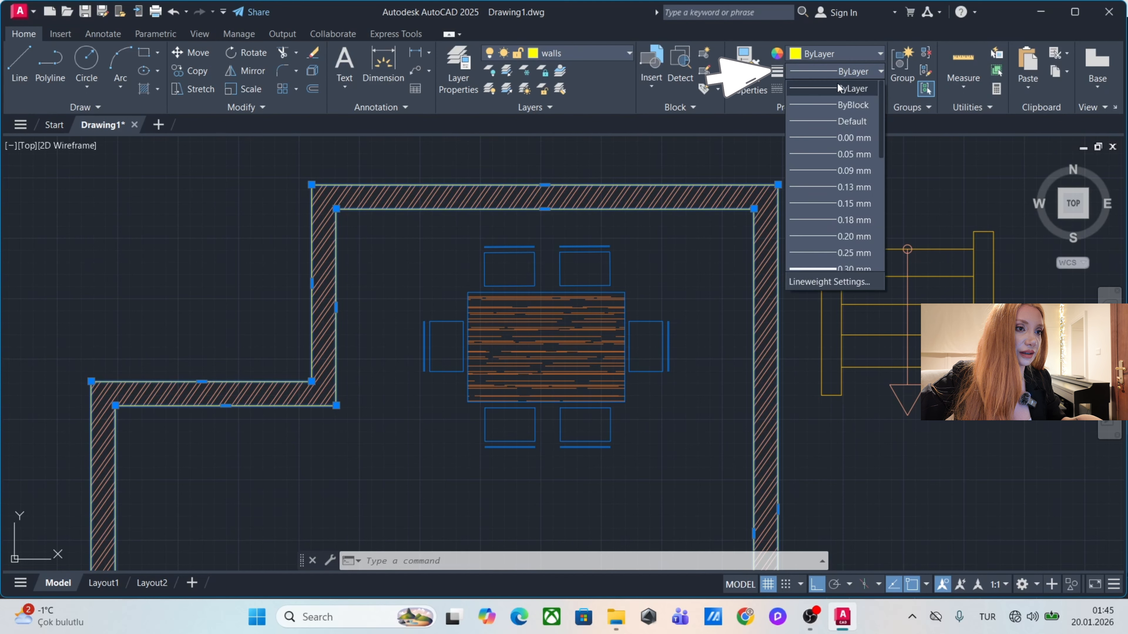
scroll(826, 205, "down", 1)
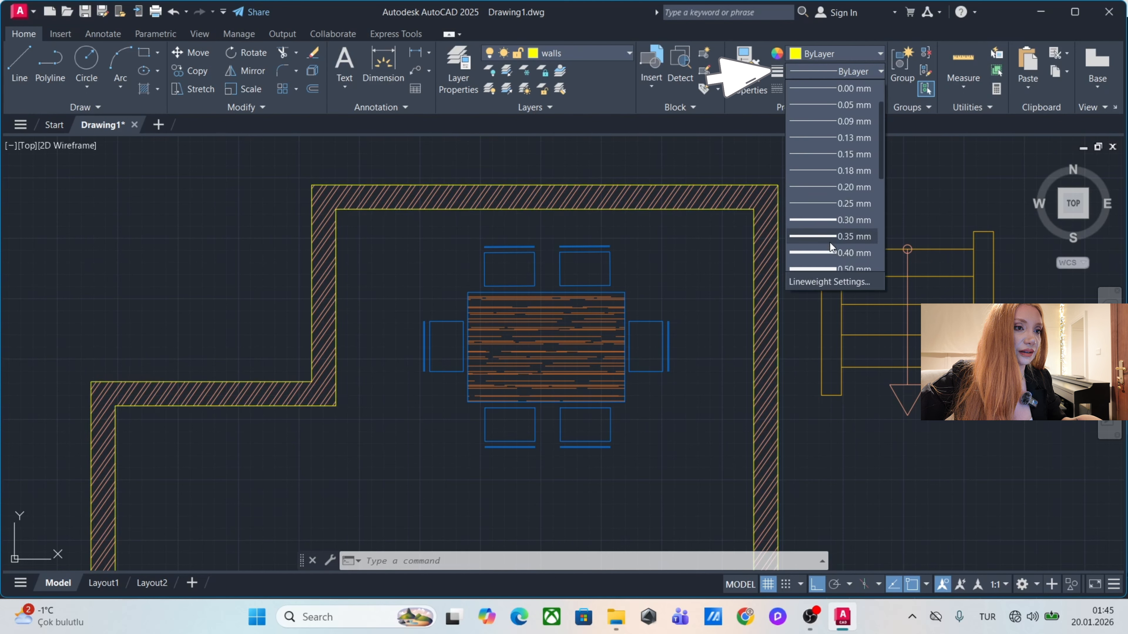
left_click(822, 220)
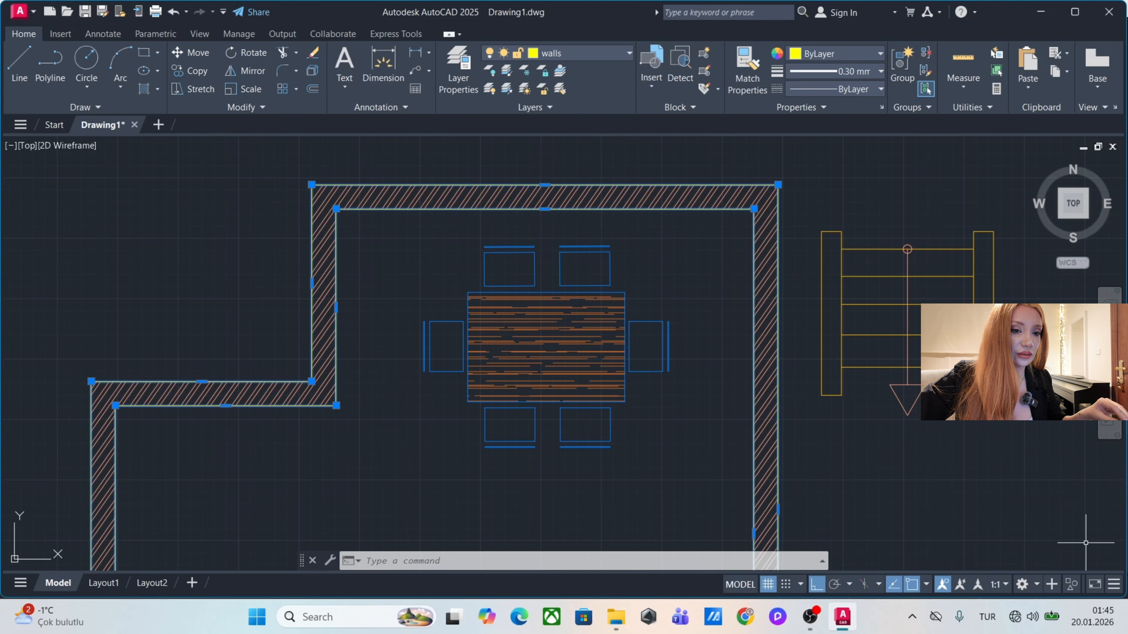
Add the LineWeight toggle to the status bar through its customization options.
left_click(1113, 584)
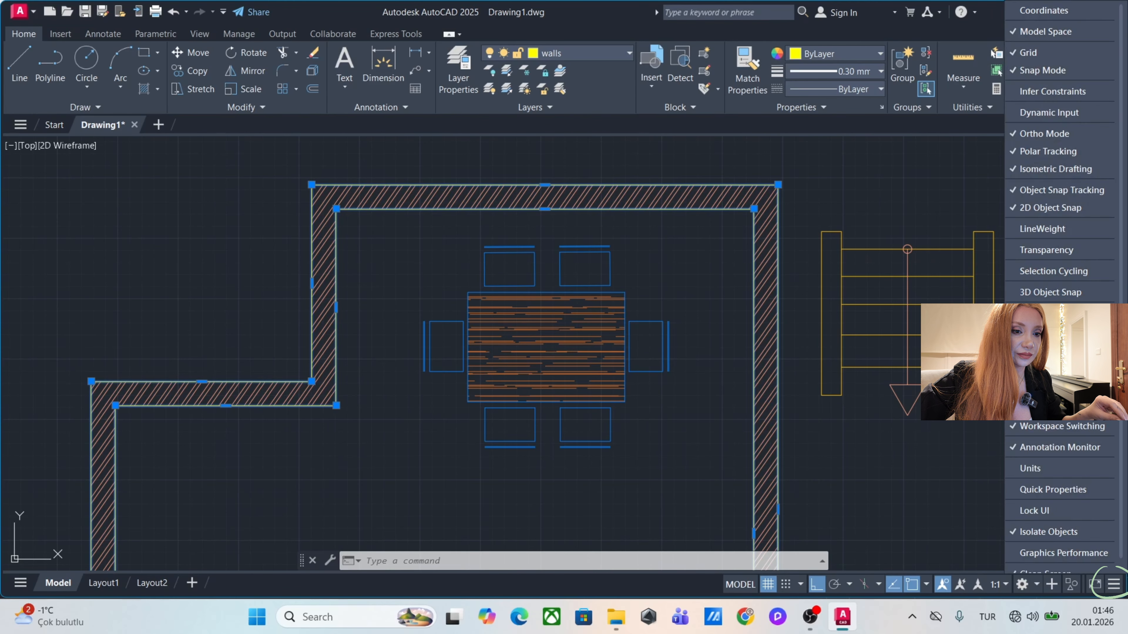
scroll(1061, 464, "down", 1)
scroll(1057, 444, "up", 1)
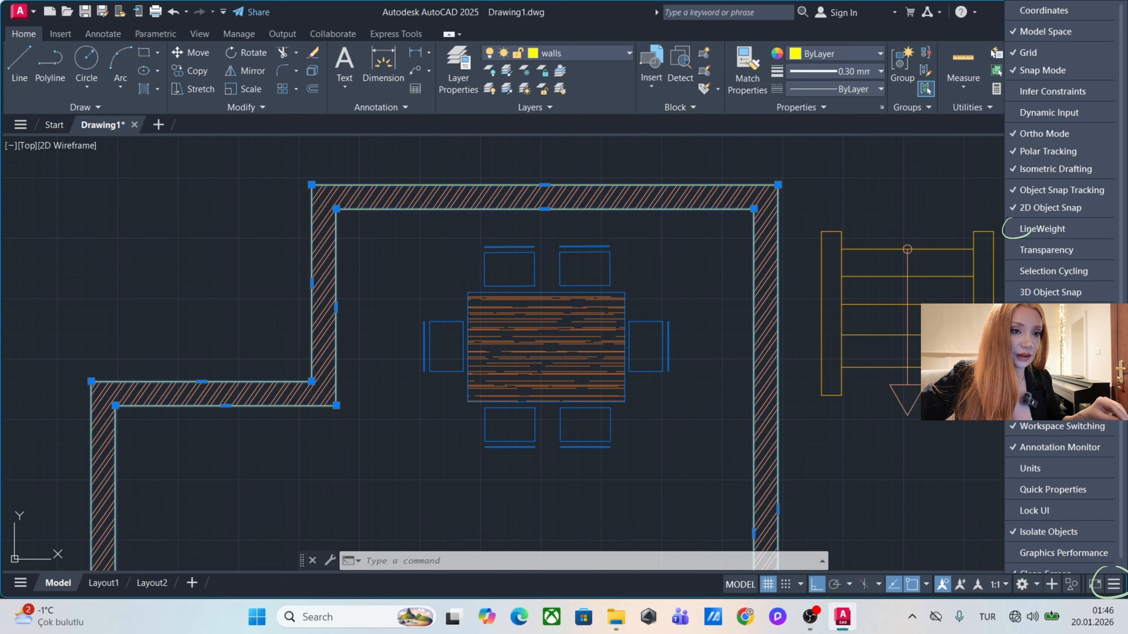
left_click(1069, 231)
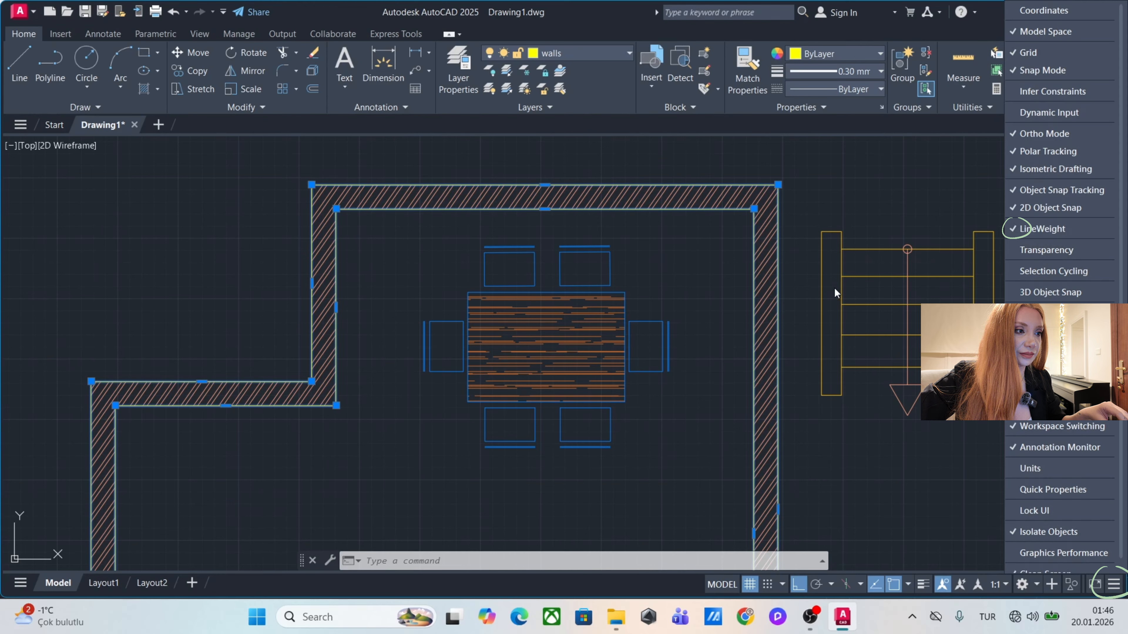
left_click(894, 180)
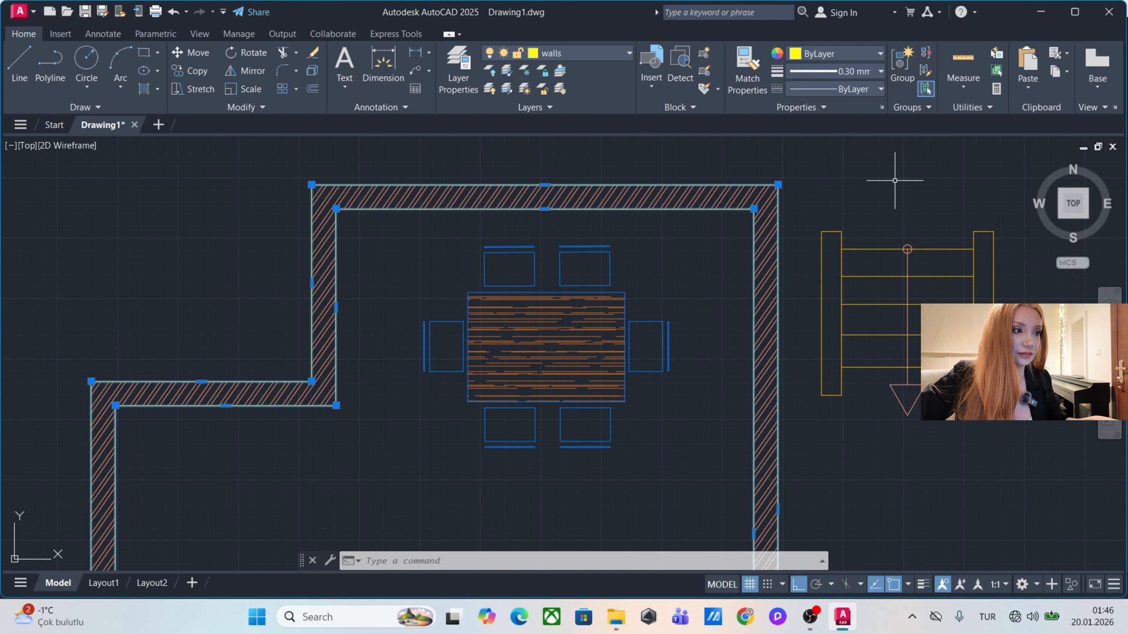
Deselect the walls and switch the lineweight display on and off to compare, leaving it on.
key("Escape")
left_click(924, 585)
left_click(924, 585)
left_click(924, 585)
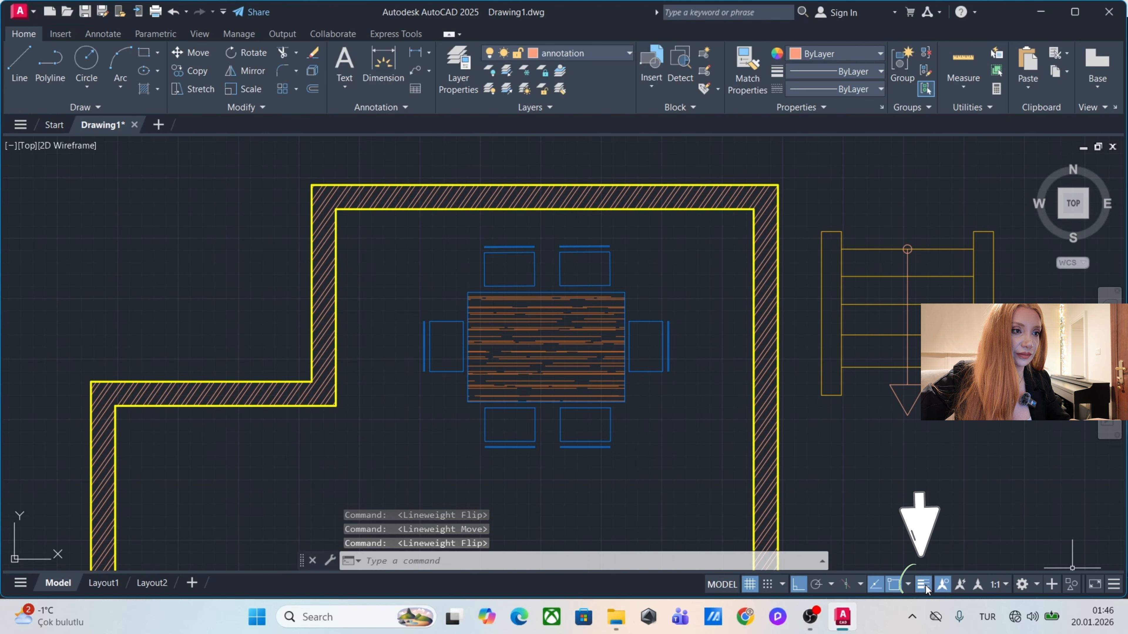
left_click(924, 585)
left_click(925, 586)
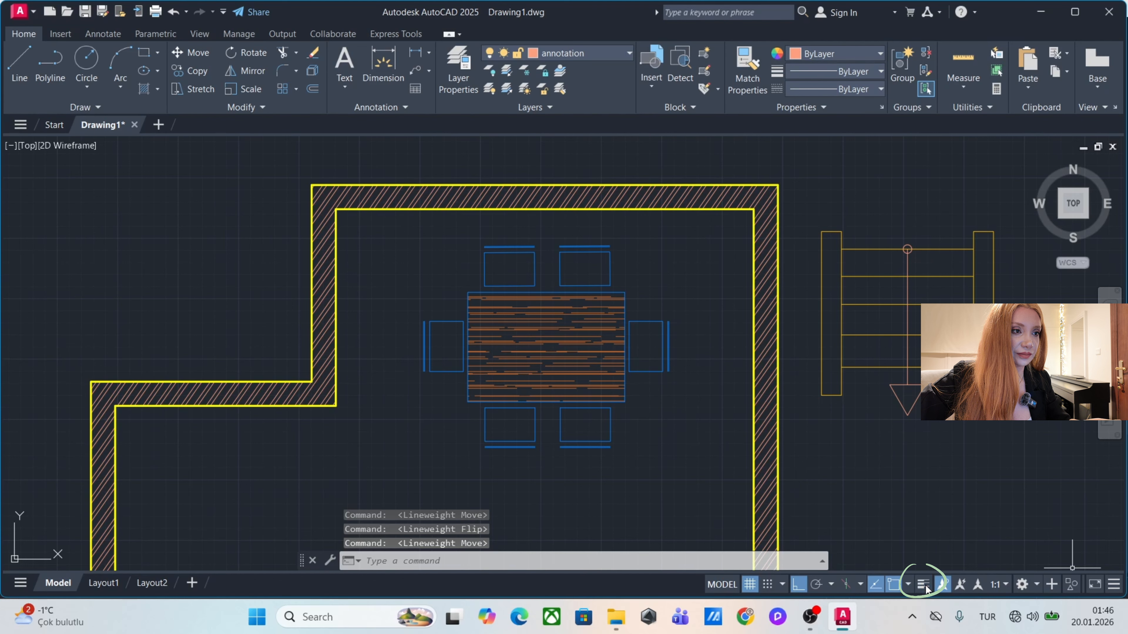
left_click(925, 586)
left_click(925, 586)
Start a plot with DWG To PDF.pc3 on ISO expand A3 (420.00 x 297.00 MM) paper in landscape orientation.
scroll(445, 190, "down", 6)
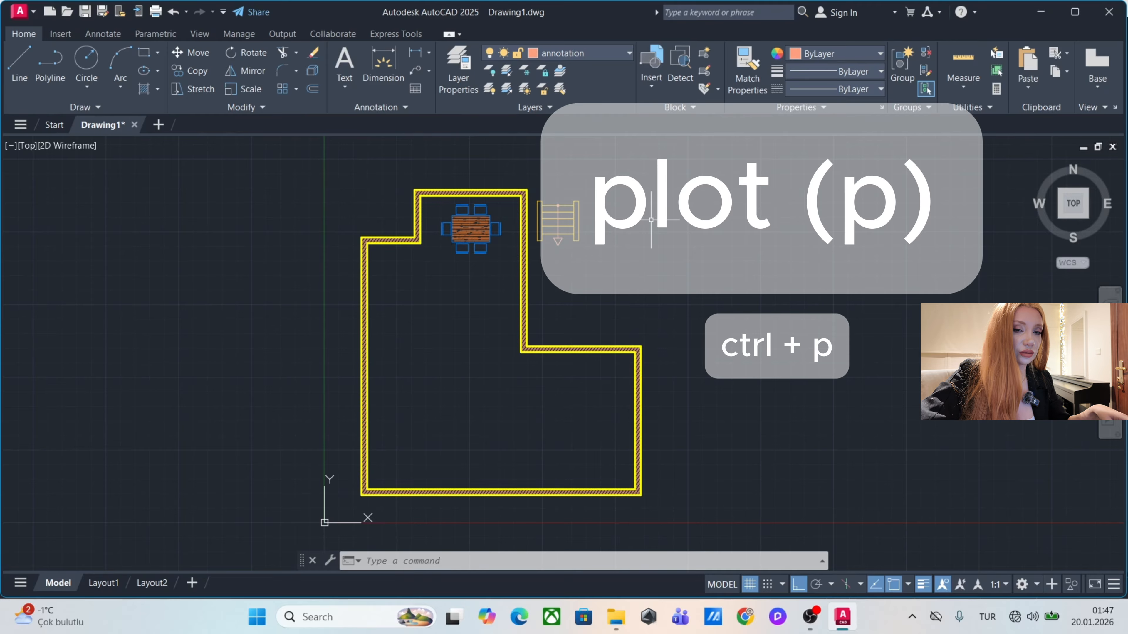
key("ctrl+p")
left_click(563, 198)
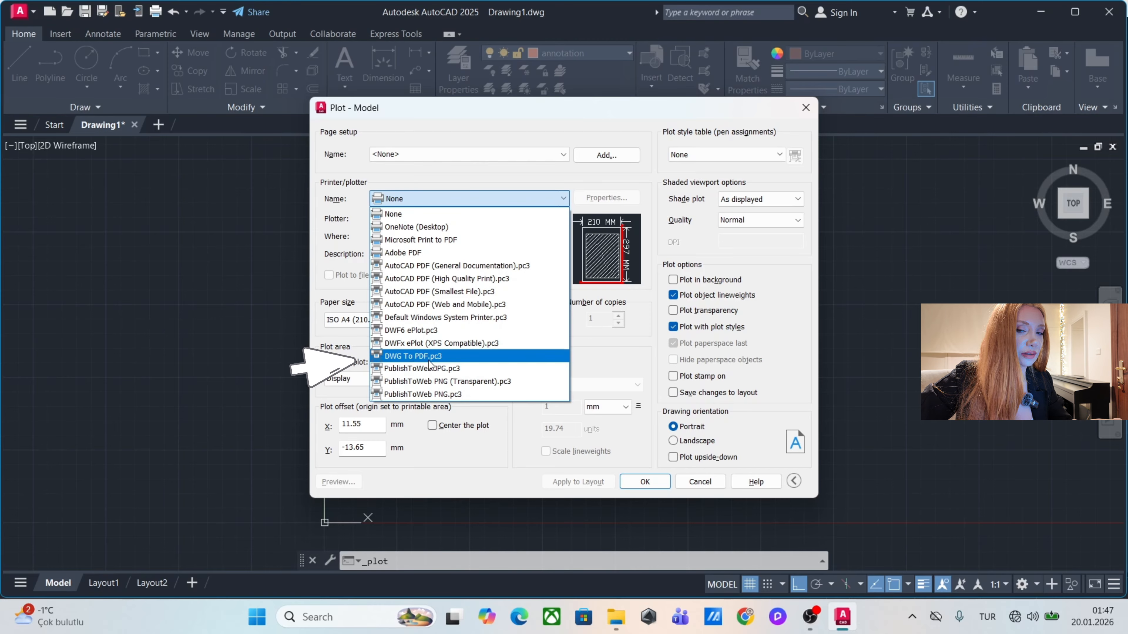
left_click(413, 356)
left_click(426, 320)
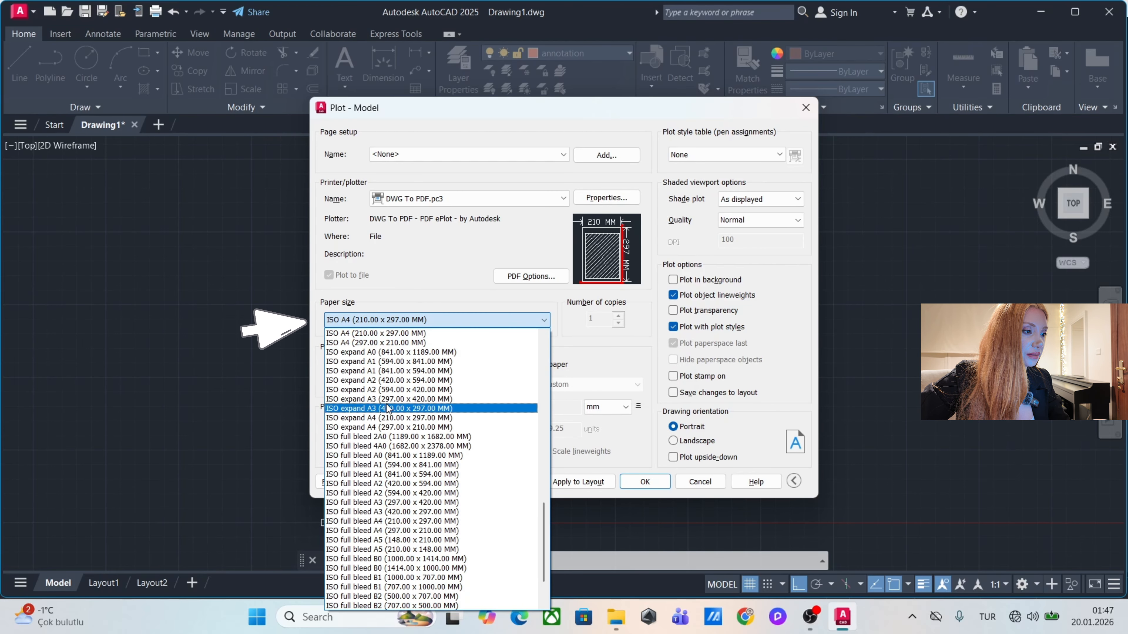
scroll(400, 404, "down", 2)
left_click(382, 356)
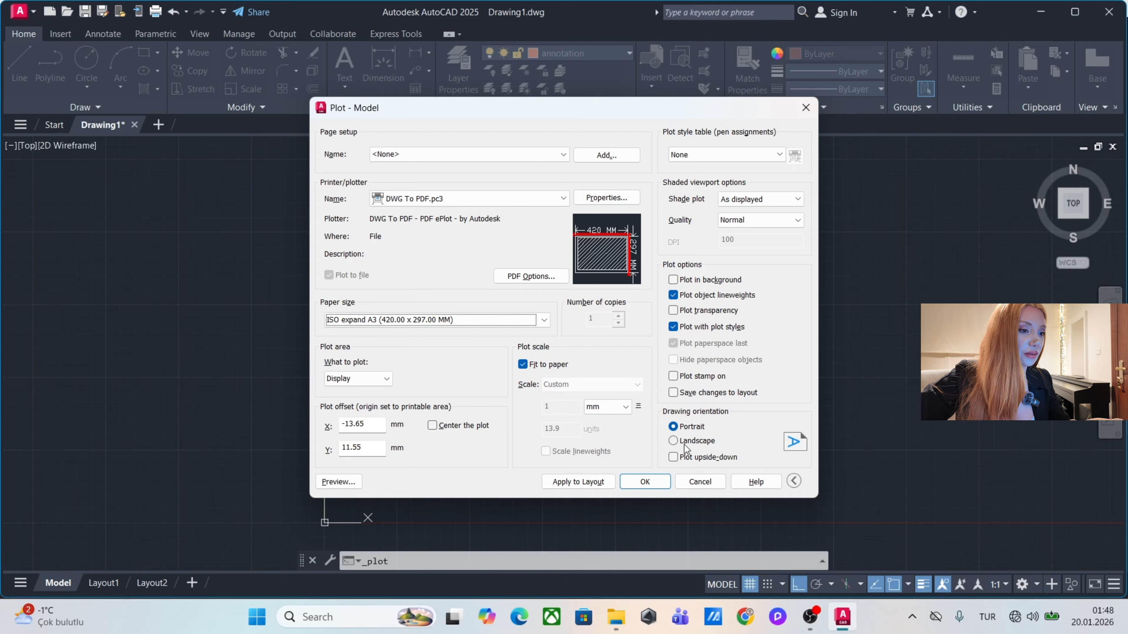
left_click(674, 441)
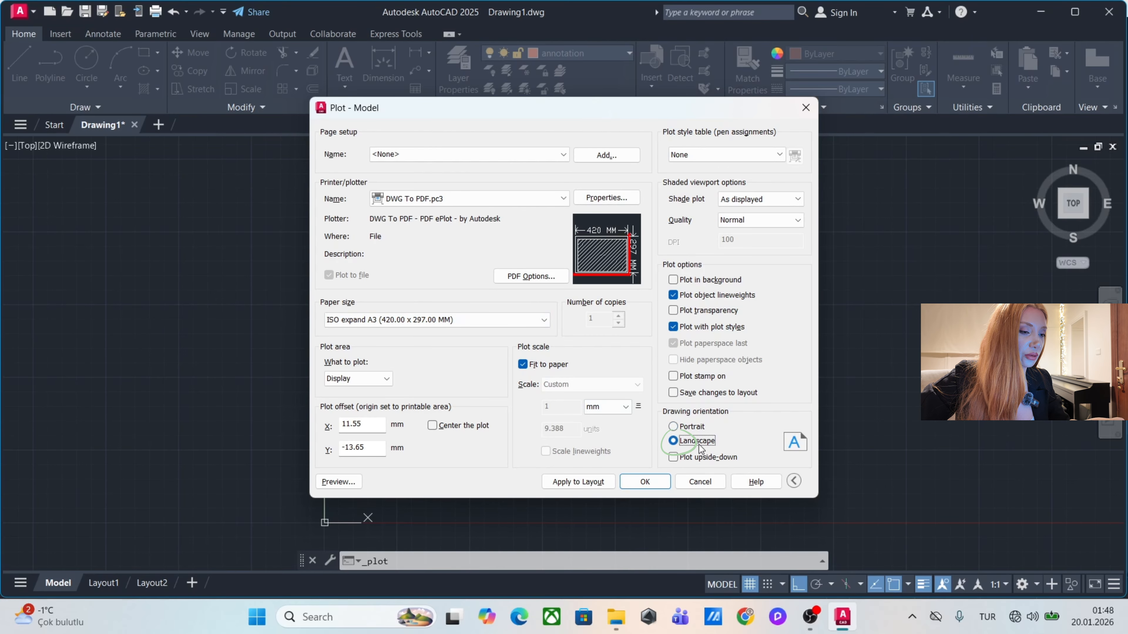
Define the plot area as a window enclosing the whole floor plan, including the stairs.
left_click(357, 379)
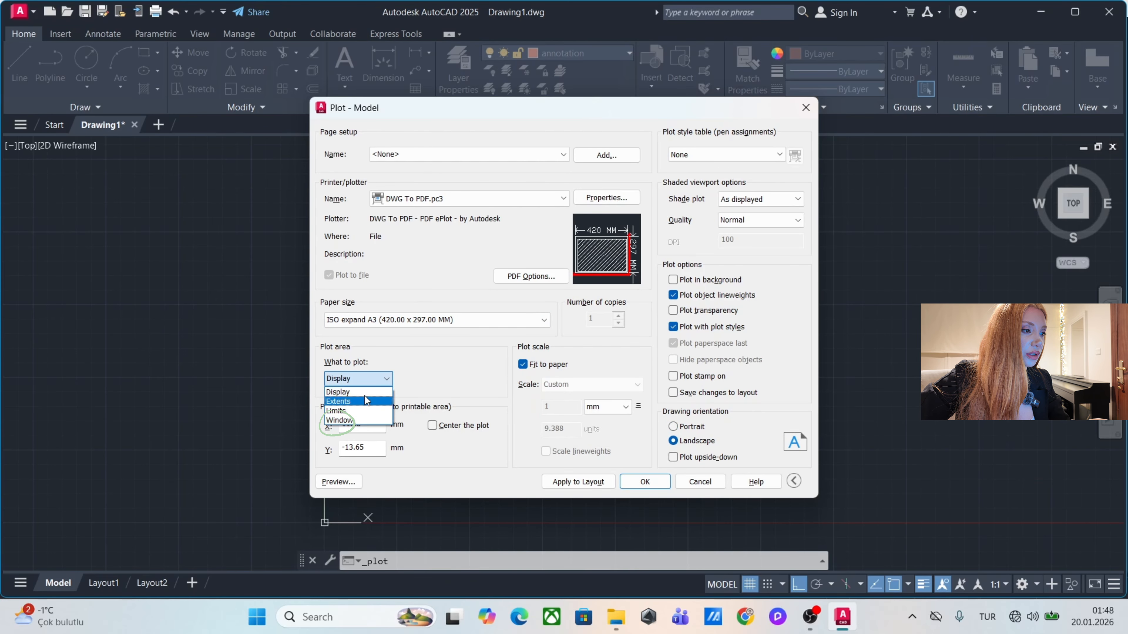
left_click(346, 420)
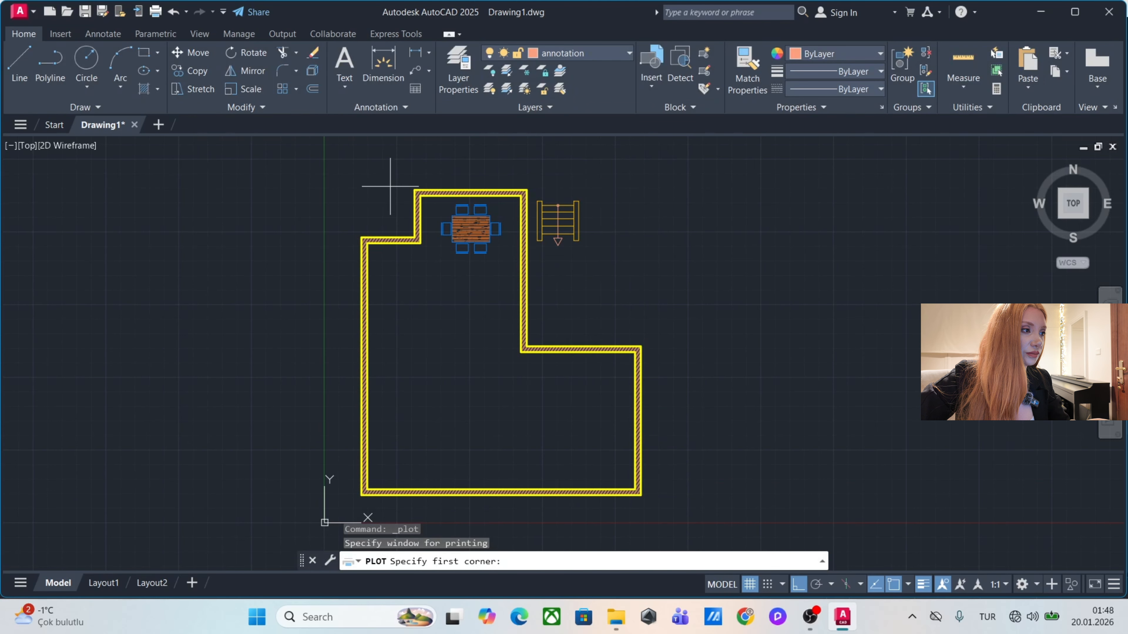
left_click(333, 146)
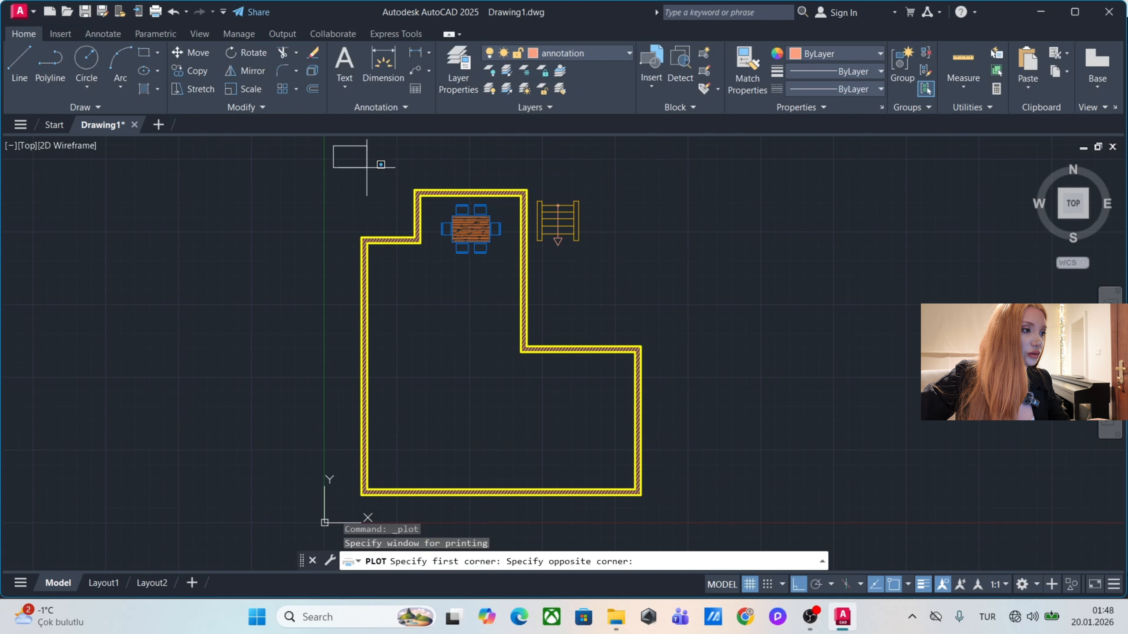
left_click(662, 516)
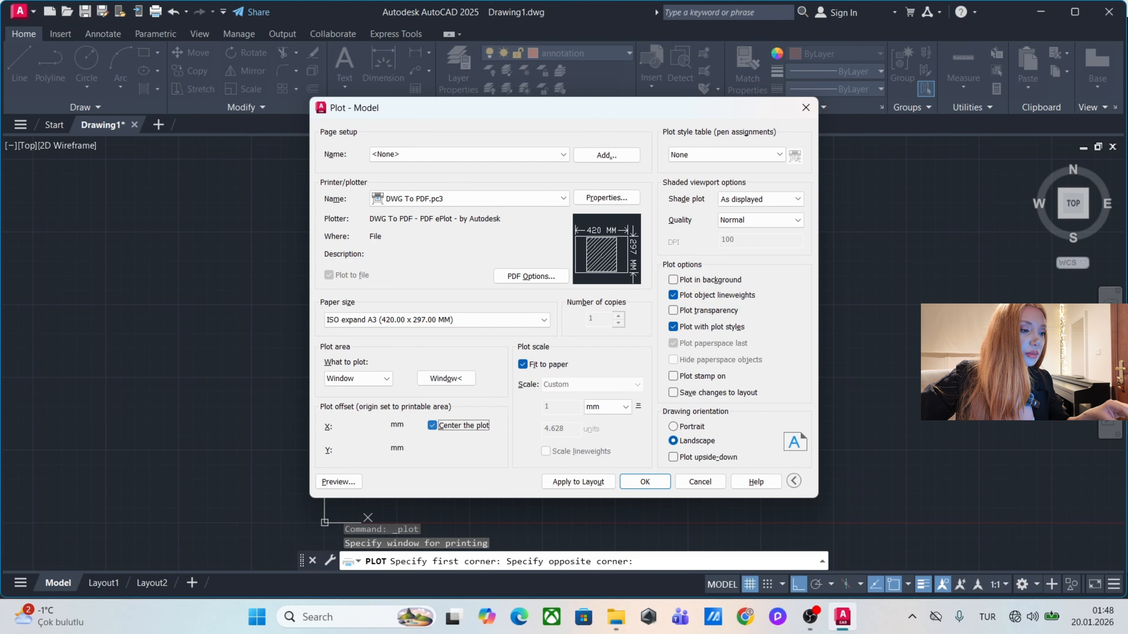
Center the plot and replace Fit to paper with a custom scale of 10 mm = 100 units.
left_click(432, 425)
left_click(433, 427)
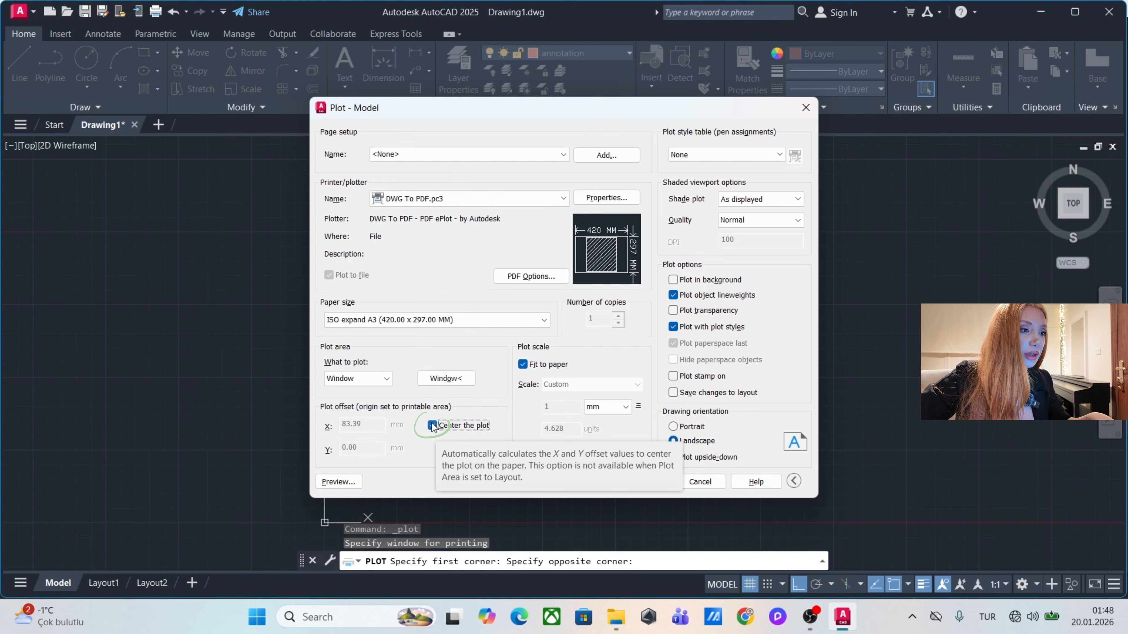
left_click(523, 364)
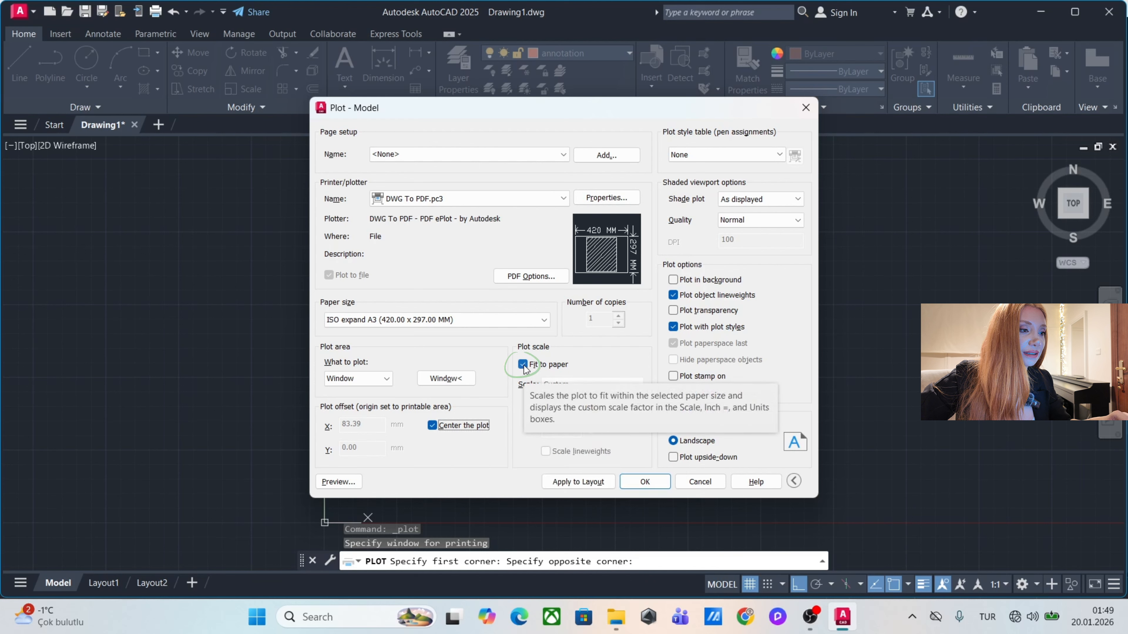
left_click(522, 365)
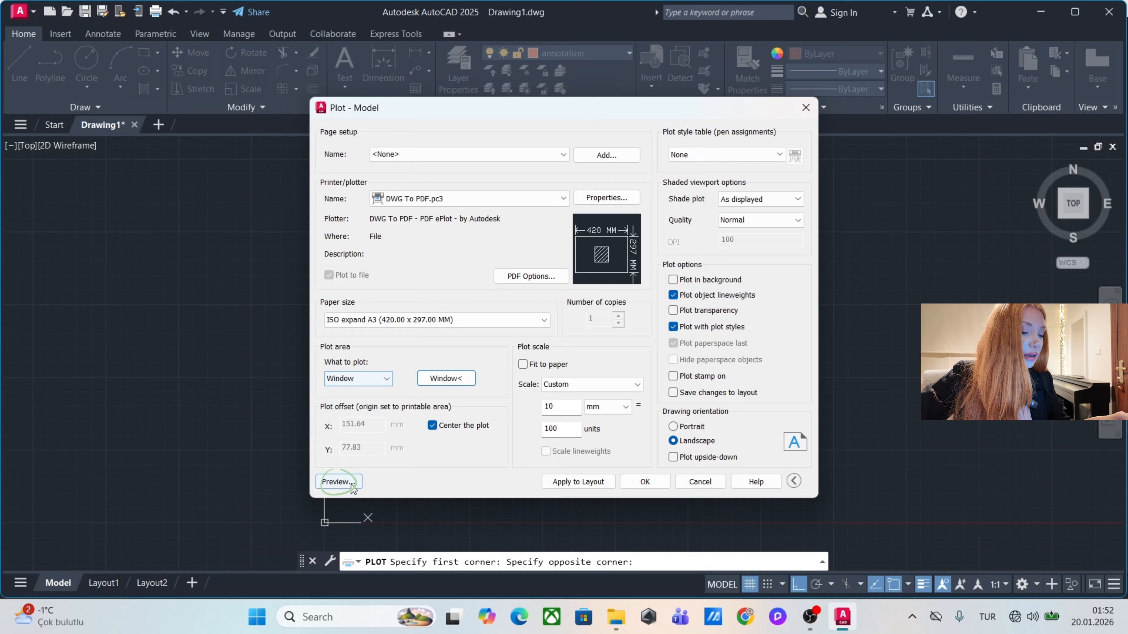
Preview the plot, then save it to the Desktop as Drawing1-Model.pdf.
left_click(338, 482)
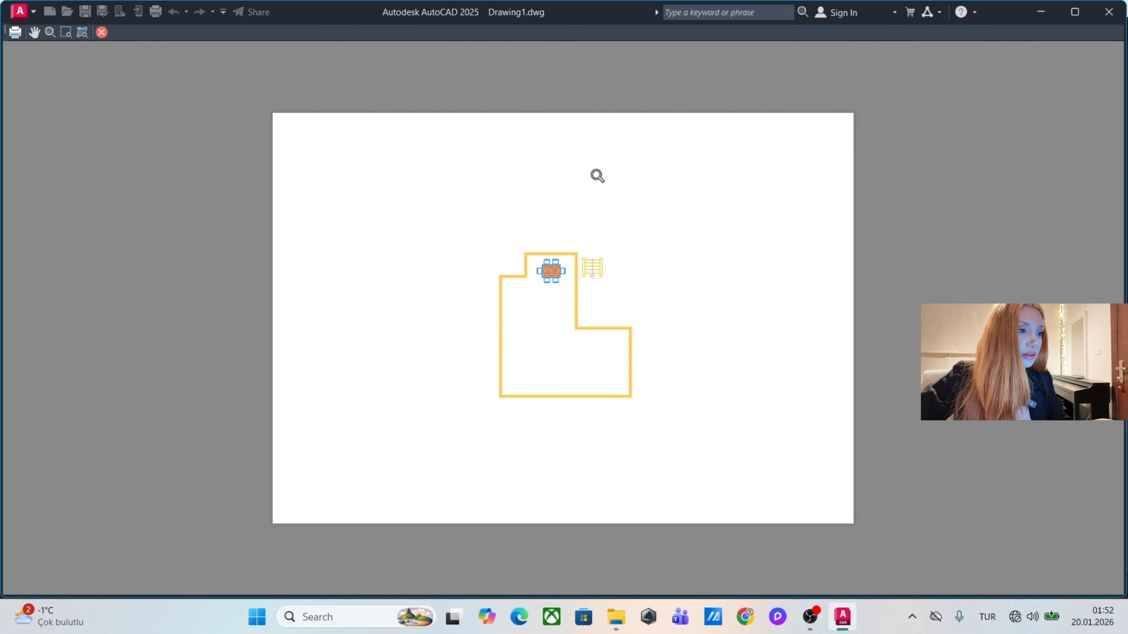
key("Escape")
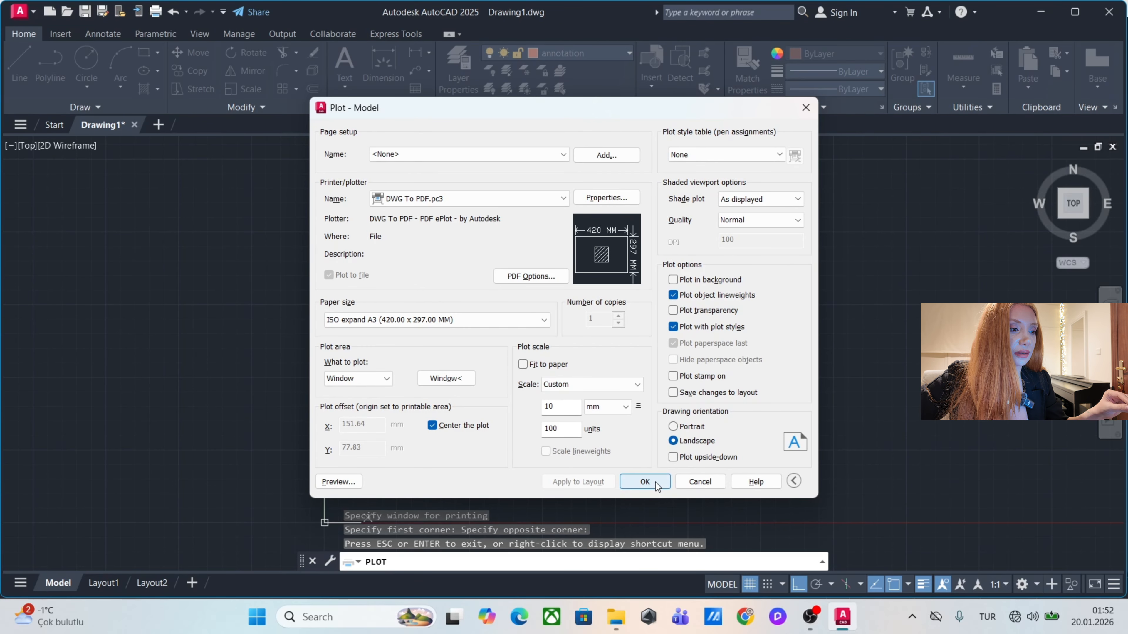
left_click(655, 483)
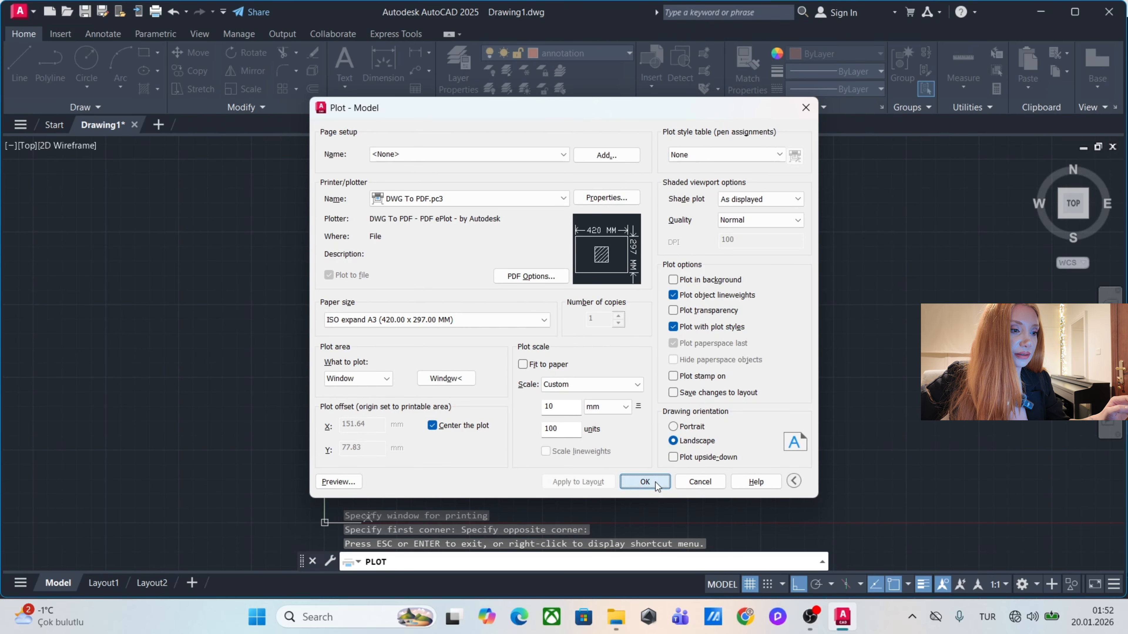
left_click(378, 286)
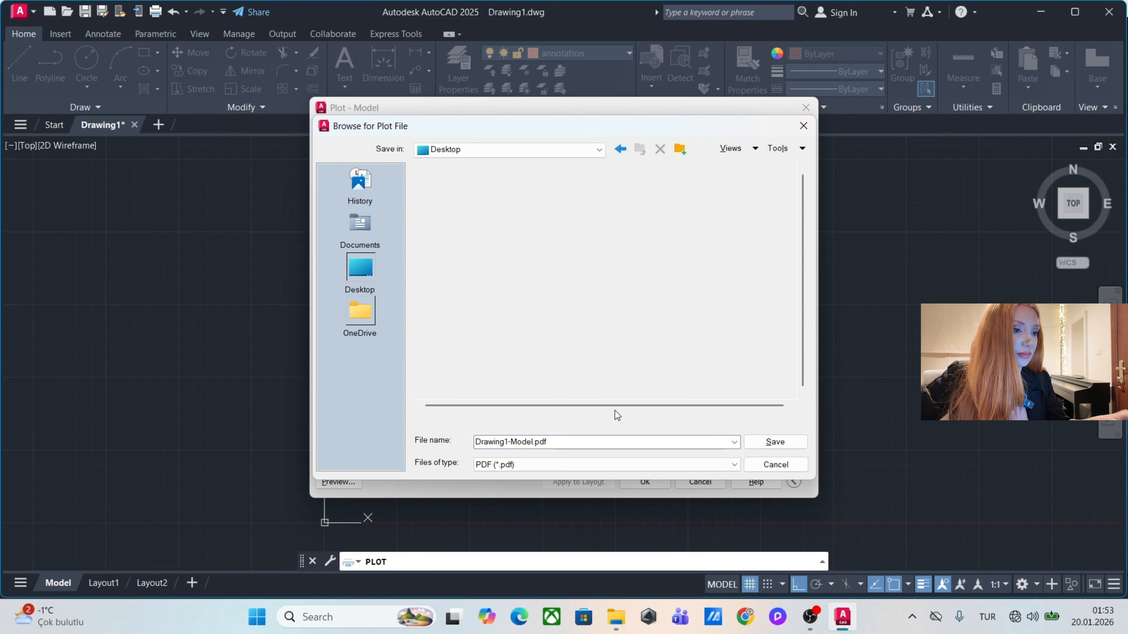
left_click(775, 442)
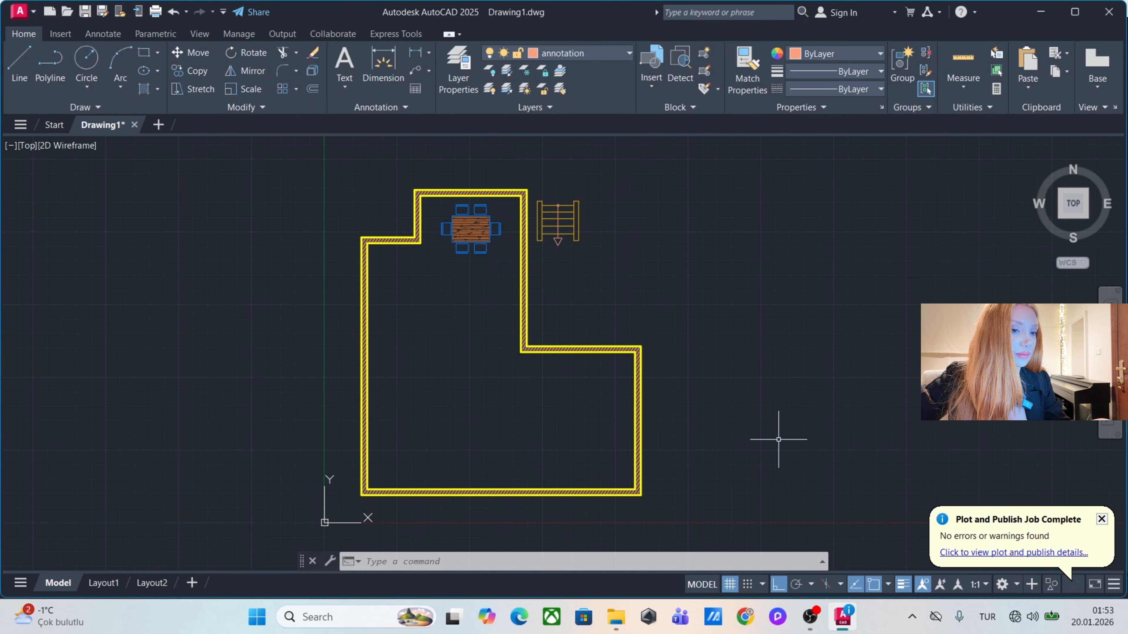